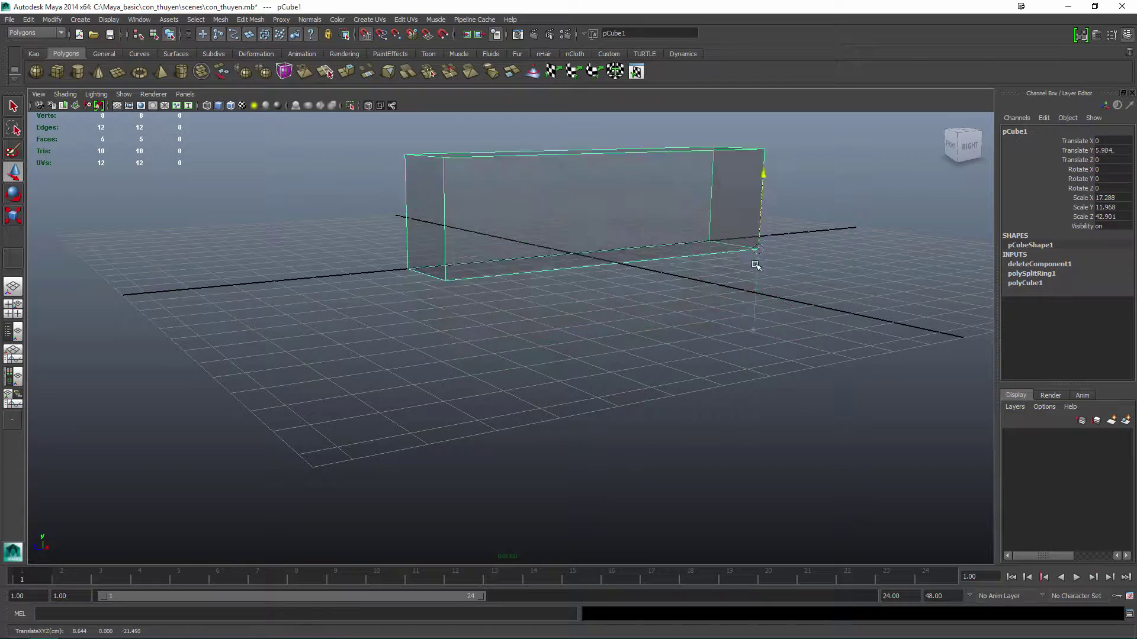
Clear the box's construction history and cut it down to low walls with a taller block at the stern end.
{"action": "key", "text": "alt+shift+d"}
{"action": "left_click_drag", "start_coordinate": [755, 261], "coordinate": [545, 253], "text": "alt"}
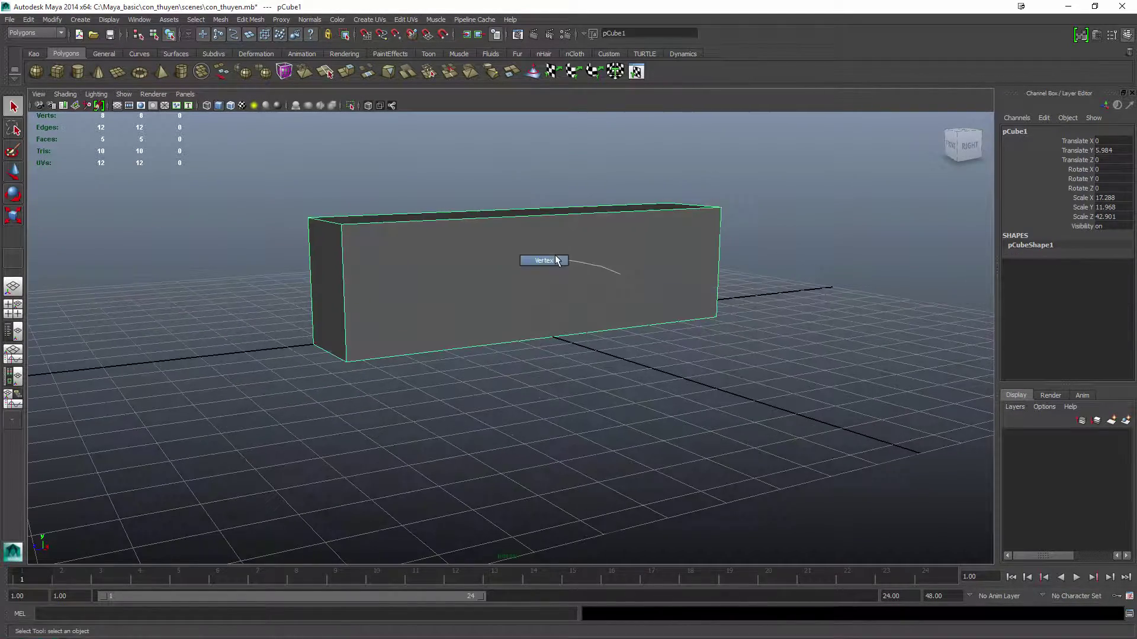
{"action": "key", "text": "F9"}
{"action": "left_click_drag", "start_coordinate": [284, 195], "coordinate": [704, 353]}
{"action": "left_click", "coordinate": [644, 334]}
{"action": "left_click", "coordinate": [648, 294]}
{"action": "key", "text": "q"}
{"action": "key", "text": "F11"}
Slope the front edge of the stern block and delete the block's top face.
{"action": "key", "text": "F9"}
{"action": "key", "text": "w"}
{"action": "left_click", "coordinate": [632, 338]}
{"action": "key", "text": "q"}
{"action": "right_click_drag", "start_coordinate": [704, 353], "coordinate": [706, 354]}
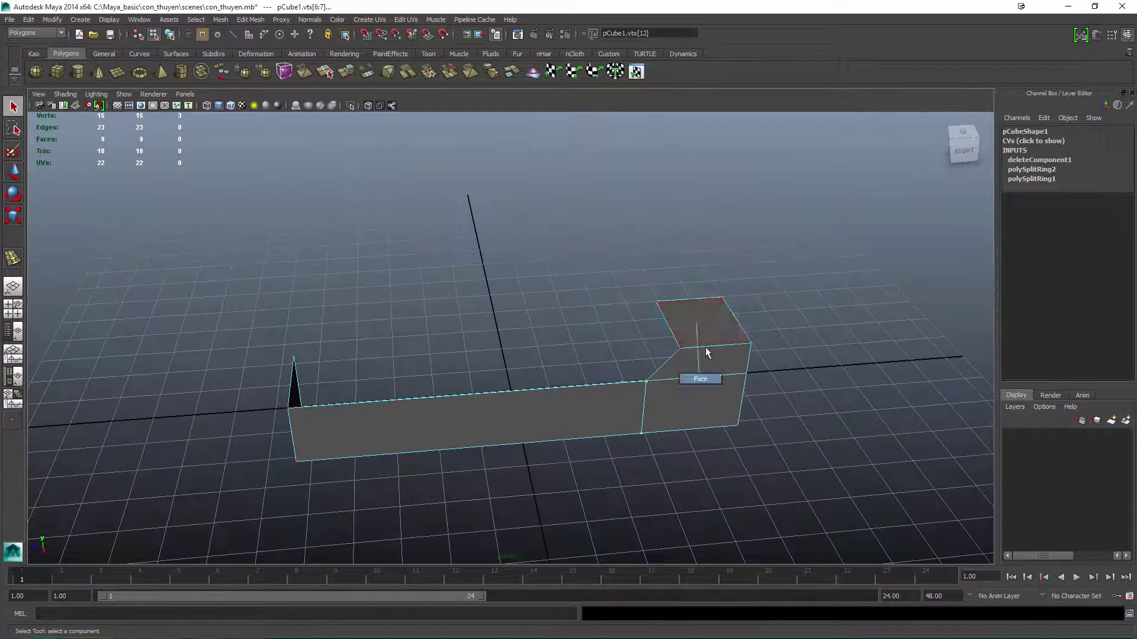
{"action": "left_click", "coordinate": [716, 325]}
{"action": "key", "text": "Delete"}
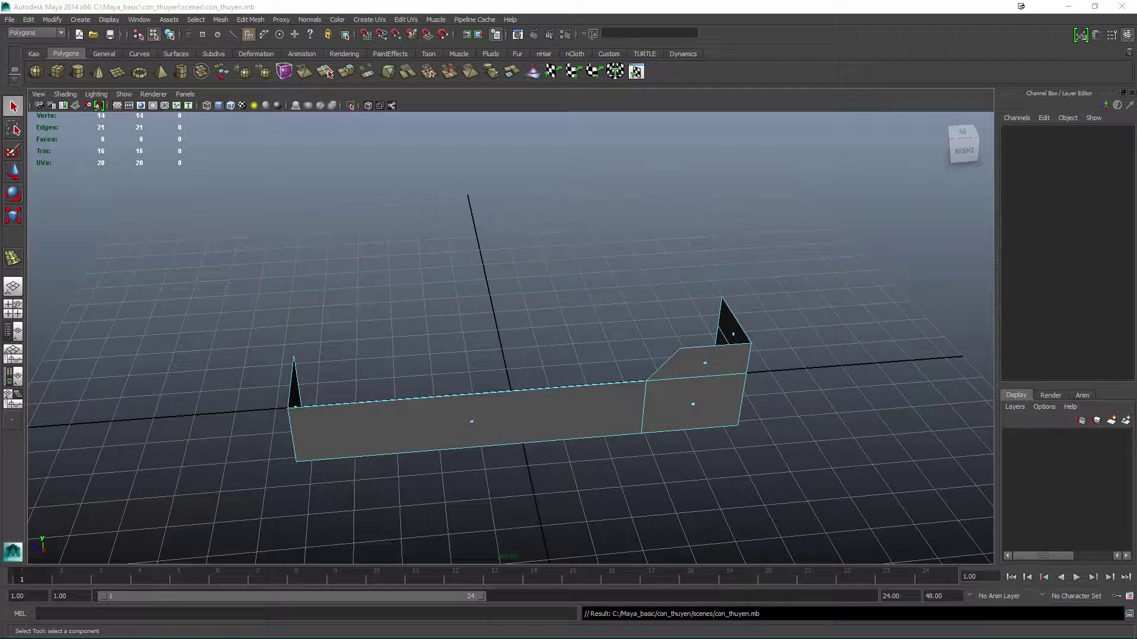
Insert a crosswise edge loop near the bow and a lengthwise loop along the walls, and delete the upper bow faces.
{"action": "left_click_drag", "start_coordinate": [701, 232], "coordinate": [429, 376], "text": "alt"}
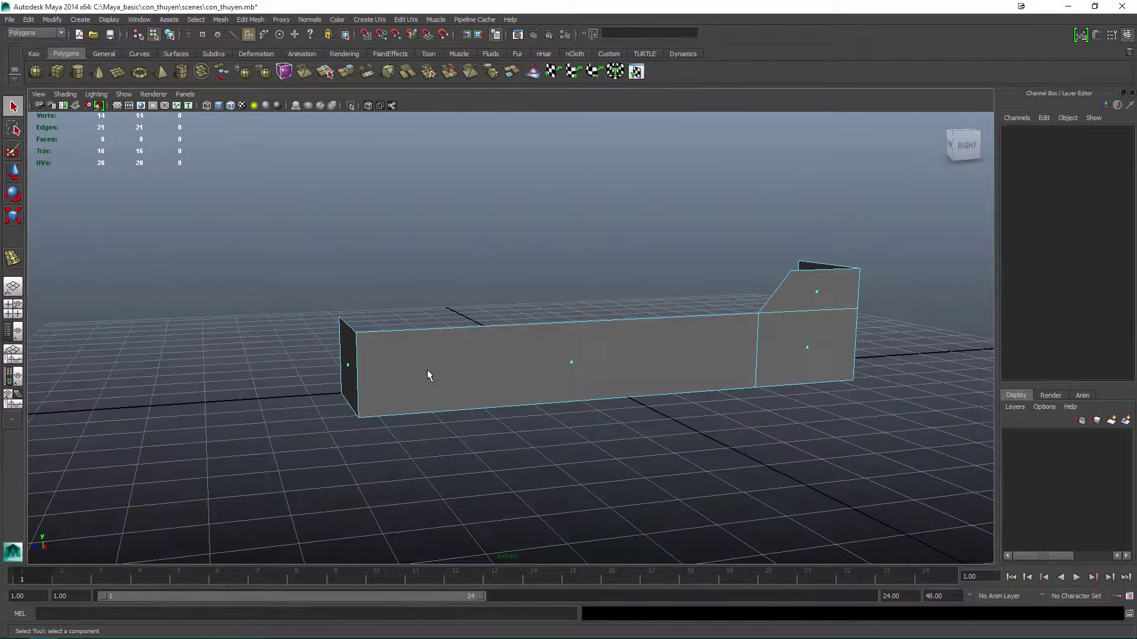
{"action": "key", "text": "F8"}
{"action": "right_click_drag", "start_coordinate": [453, 374], "coordinate": [398, 338], "text": "shift"}
{"action": "left_click_drag", "start_coordinate": [398, 338], "coordinate": [630, 355], "text": "alt"}
{"action": "left_click", "coordinate": [396, 323]}
{"action": "left_click", "coordinate": [400, 354]}
{"action": "key", "text": "q"}
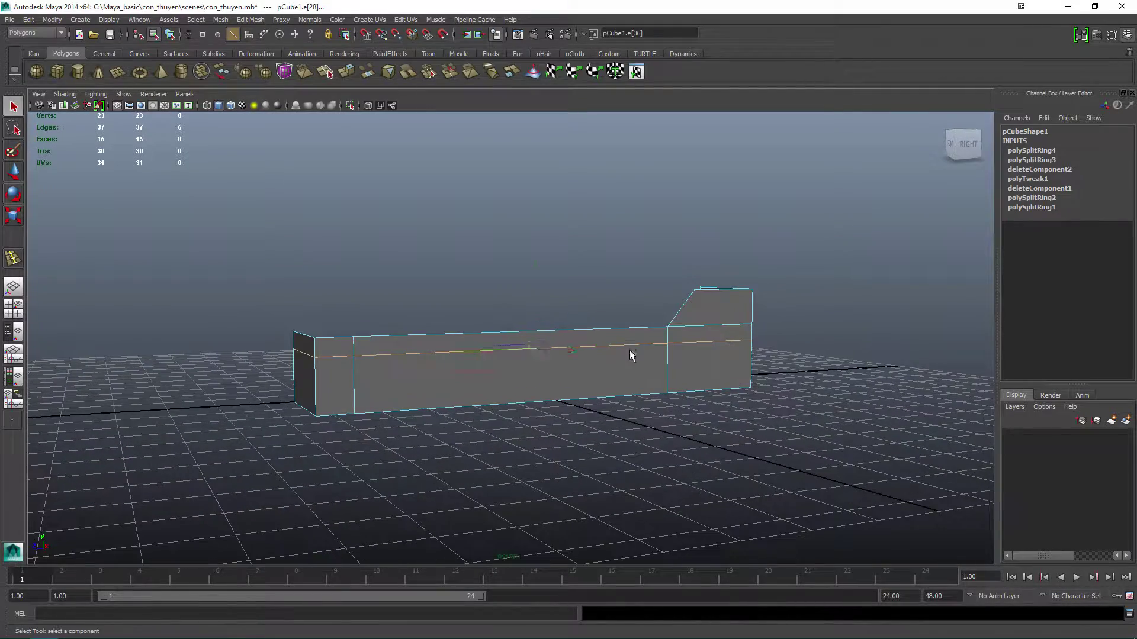
{"action": "key", "text": "Delete"}
Lower the hull's upper vertices to flatten the walls and the bow section.
{"action": "left_click_drag", "start_coordinate": [536, 284], "coordinate": [363, 447], "text": "alt"}
{"action": "key", "text": "F9"}
{"action": "left_click_drag", "start_coordinate": [356, 385], "coordinate": [828, 260]}
{"action": "key", "text": "w"}
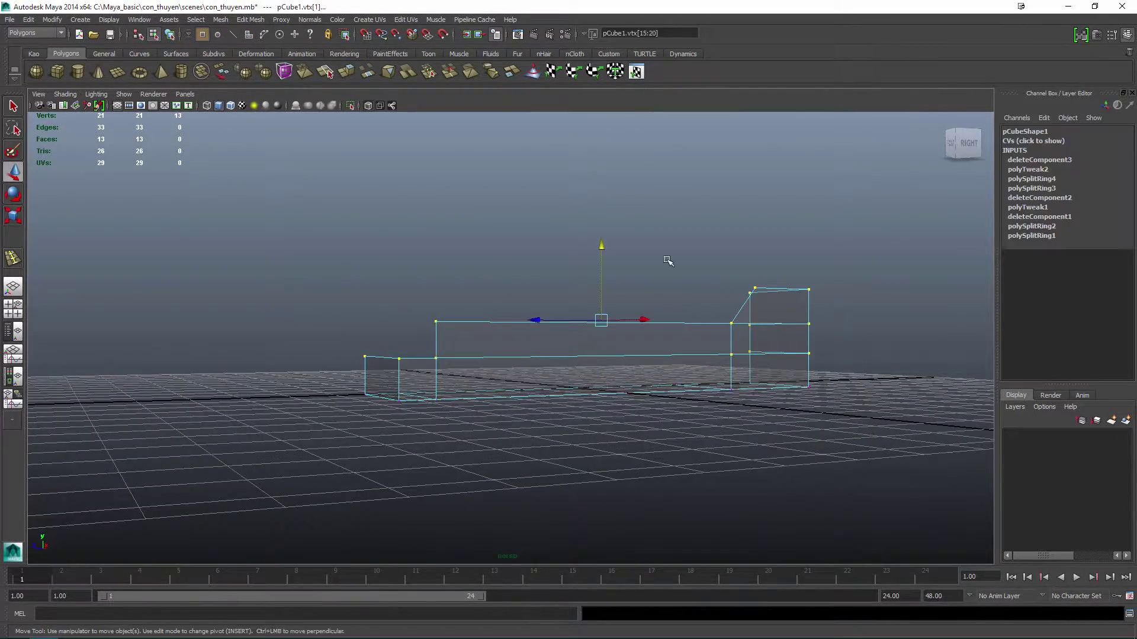
{"action": "left_click_drag", "start_coordinate": [599, 249], "coordinate": [464, 426]}
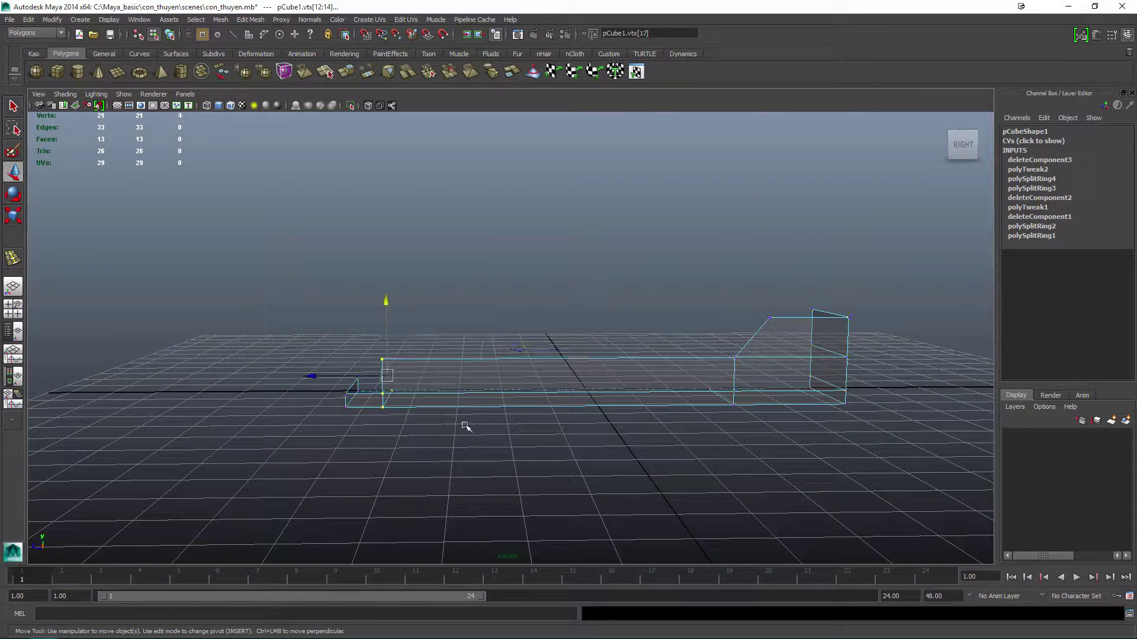
Adjust the position of the vertices at the bow step and save the scene.
{"action": "left_click_drag", "start_coordinate": [409, 355], "coordinate": [590, 273]}
{"action": "key", "text": "F8"}
{"action": "key", "text": "q"}
{"action": "key", "text": "ctrl+s"}
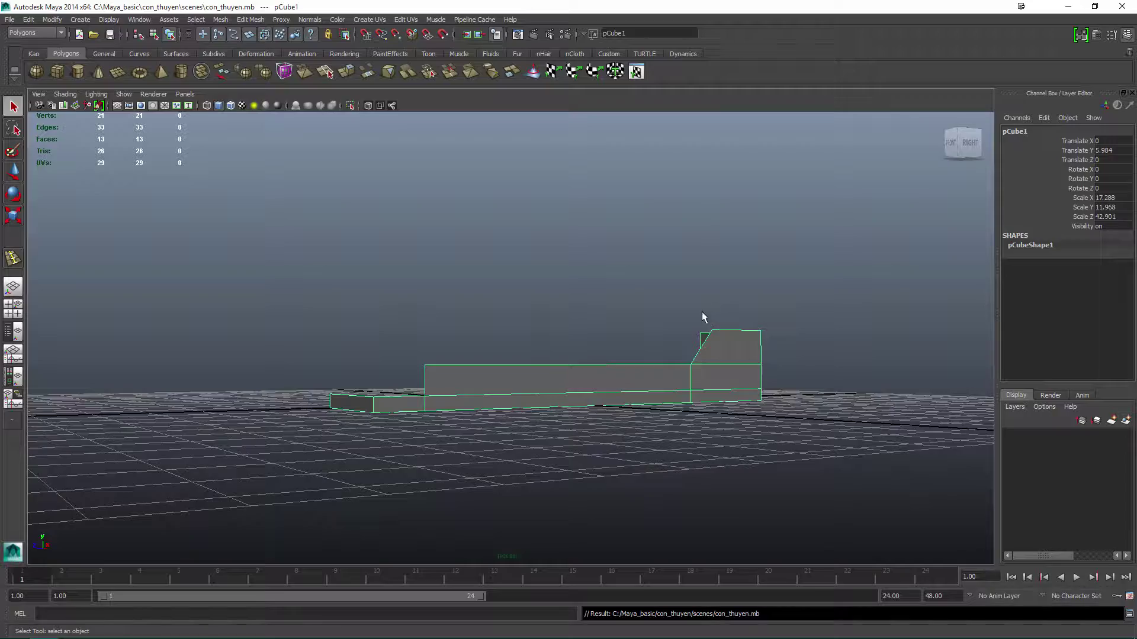
Extrude the upper rim edges of the hull walls inward into a lip, with a thickness of 0.3.
{"action": "left_click_drag", "start_coordinate": [703, 317], "coordinate": [467, 393], "text": "alt"}
{"action": "key", "text": "F10"}
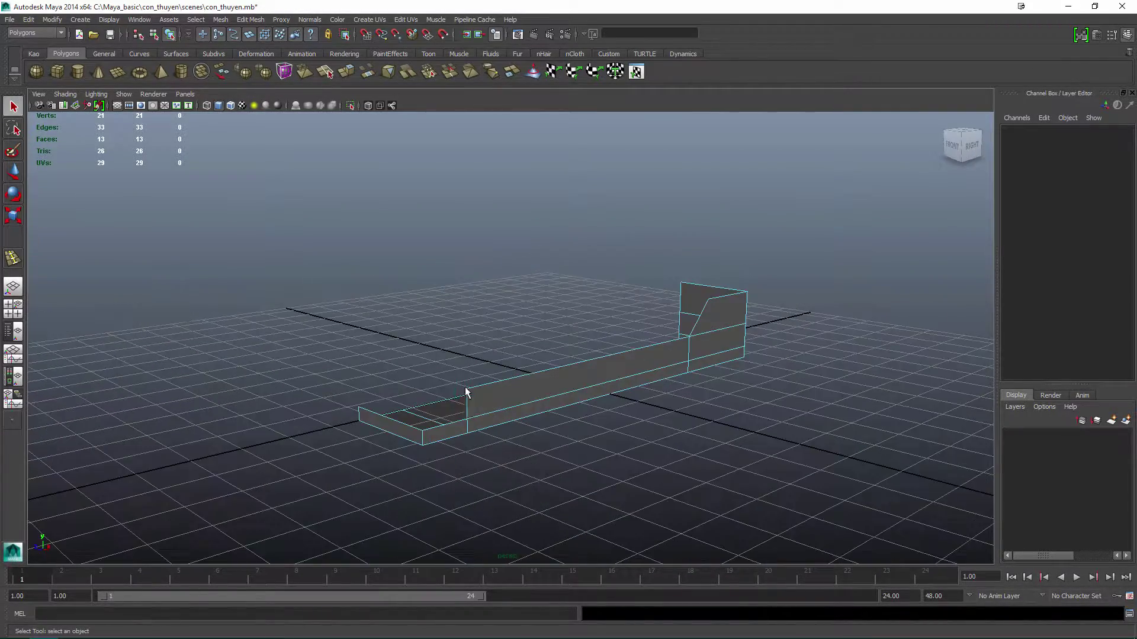
{"action": "left_click", "coordinate": [710, 339]}
{"action": "key", "text": "ctrl+e"}
{"action": "left_click_drag", "start_coordinate": [765, 294], "coordinate": [755, 204], "text": "alt"}
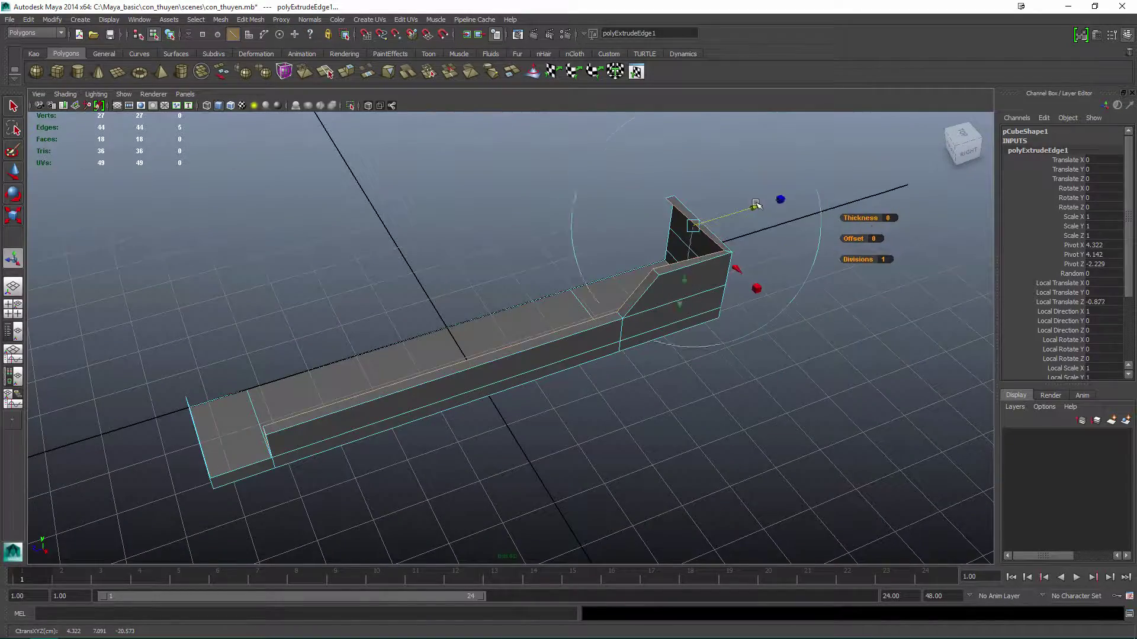
{"action": "left_click_drag", "start_coordinate": [863, 214], "coordinate": [871, 214]}
{"action": "left_click_drag", "start_coordinate": [870, 214], "coordinate": [709, 333], "text": "alt"}
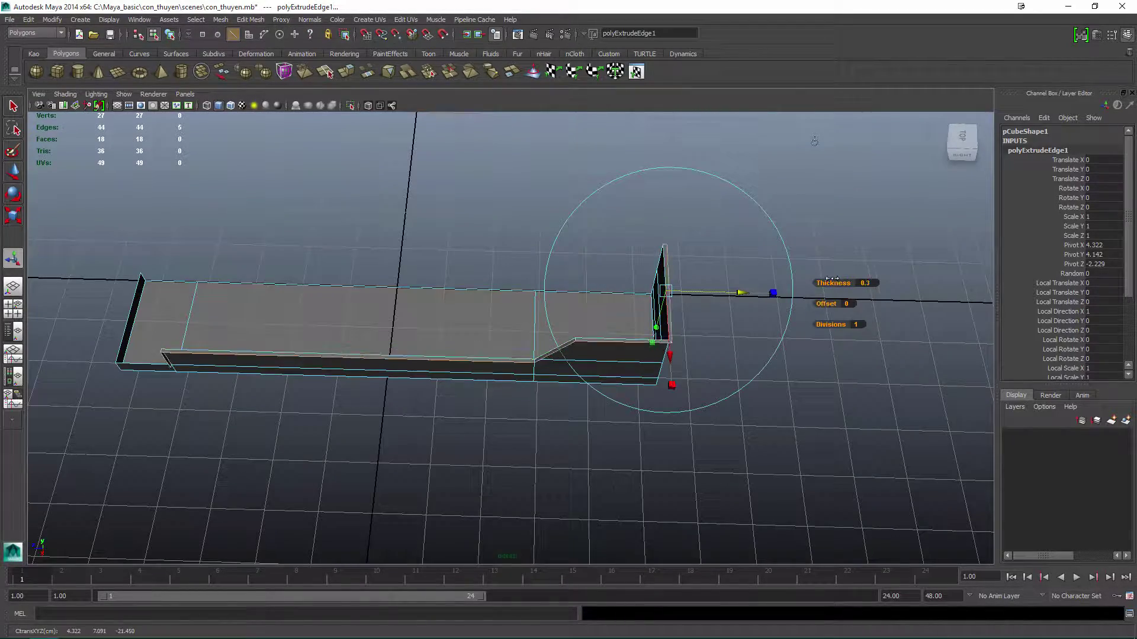
{"action": "mouse_move", "coordinate": [827, 275]}
{"action": "left_mouse_down", "text": "alt"}
{"action": "mouse_move", "coordinate": [769, 355]}
{"action": "mouse_move", "coordinate": [728, 308]}
{"action": "mouse_move", "coordinate": [719, 208]}
{"action": "mouse_move", "coordinate": [700, 348]}
{"action": "mouse_move", "coordinate": [592, 331]}
{"action": "mouse_move", "coordinate": [462, 355]}
{"action": "mouse_move", "coordinate": [660, 320]}
{"action": "mouse_move", "coordinate": [739, 320]}
{"action": "mouse_move", "coordinate": [637, 336]}
{"action": "mouse_move", "coordinate": [622, 368]}
{"action": "mouse_move", "coordinate": [677, 337]}
{"action": "mouse_move", "coordinate": [695, 344]}
{"action": "mouse_move", "coordinate": [687, 355]}
{"action": "mouse_move", "coordinate": [756, 325]}
{"action": "mouse_move", "coordinate": [515, 312]}
{"action": "mouse_move", "coordinate": [778, 322]}
{"action": "mouse_move", "coordinate": [703, 309]}
{"action": "mouse_move", "coordinate": [627, 381]}
{"action": "left_mouse_up", "text": "alt"}
Close the bow end of the thickened wall and fill the bow deck by extruding edges and joining their vertices.
{"action": "key", "text": "F9"}
{"action": "left_click", "coordinate": [701, 348]}
{"action": "key", "text": "F8"}
{"action": "key", "text": "F10"}
{"action": "left_click", "coordinate": [622, 368]}
{"action": "key", "text": "ctrl+e"}
{"action": "key", "text": "F9"}
{"action": "left_click", "coordinate": [702, 385]}
{"action": "key", "text": "F10"}
{"action": "left_click", "coordinate": [682, 377]}
{"action": "key", "text": "ctrl+e"}
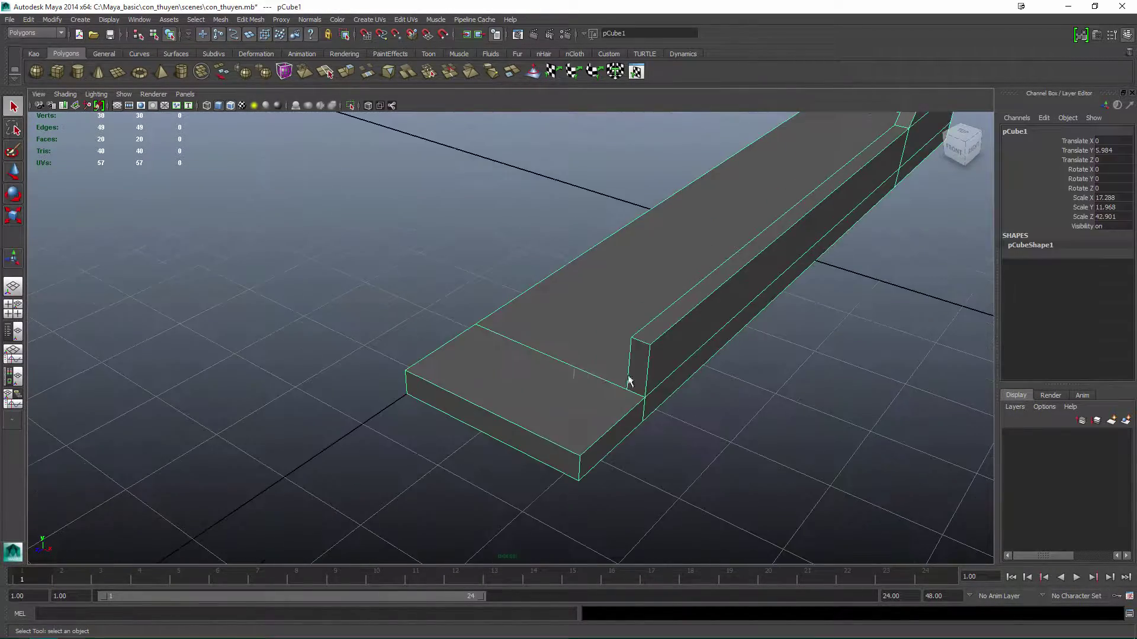
Delete the bow deck faces and rebuild the deck by extruding the wall's inner end edge and merging it to the bow corner.
{"action": "key", "text": "q"}
{"action": "key", "text": "F11"}
{"action": "left_click", "coordinate": [543, 396]}
{"action": "left_click_drag", "start_coordinate": [542, 396], "coordinate": [718, 306], "text": "alt"}
{"action": "key", "text": "F10"}
{"action": "left_click", "coordinate": [574, 358]}
{"action": "key", "text": "ctrl+e"}
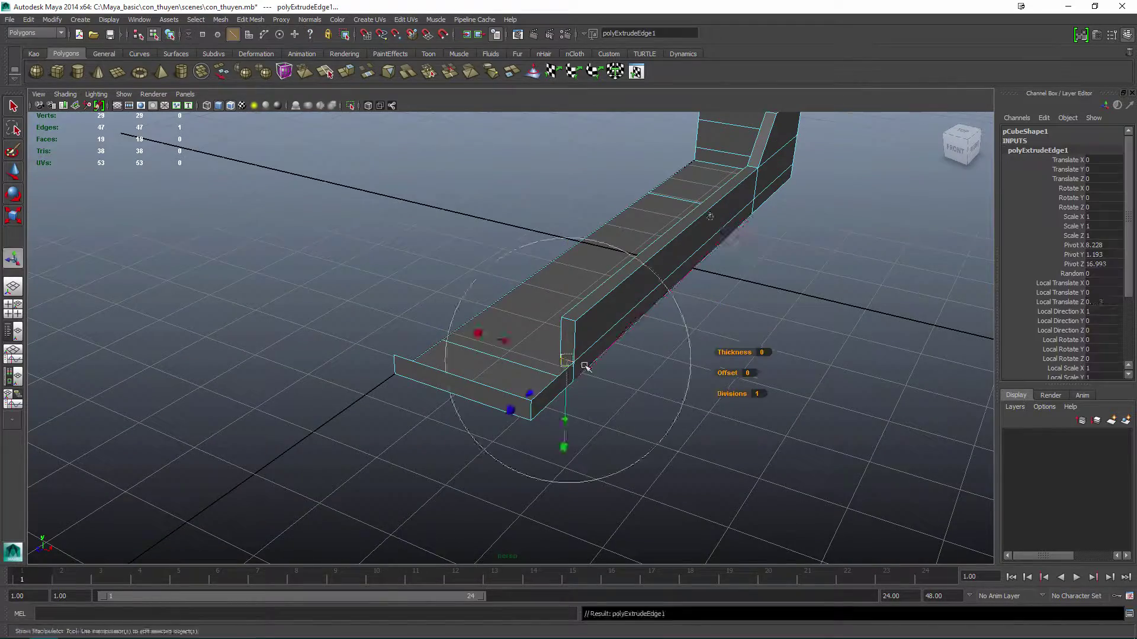
{"action": "key", "text": "w"}
{"action": "key", "text": "F10"}
{"action": "left_click", "coordinate": [521, 394]}
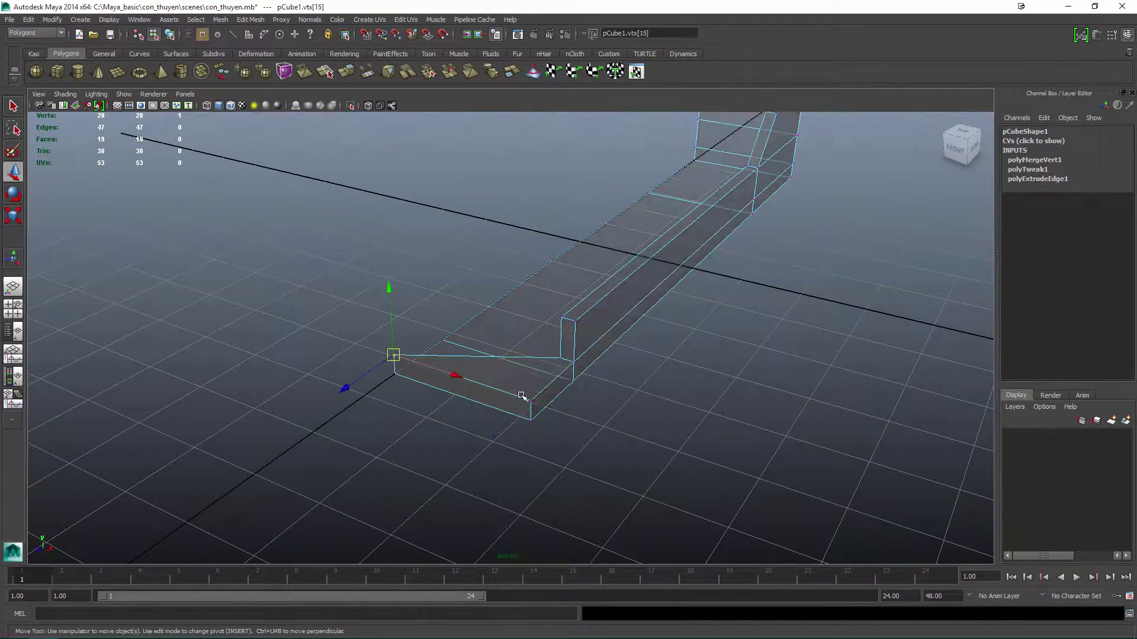
Extrude the deck edge along the hull to the stern and position its end vertices.
{"action": "key", "text": "ctrl+e"}
{"action": "left_click_drag", "start_coordinate": [521, 394], "coordinate": [639, 275], "text": "alt"}
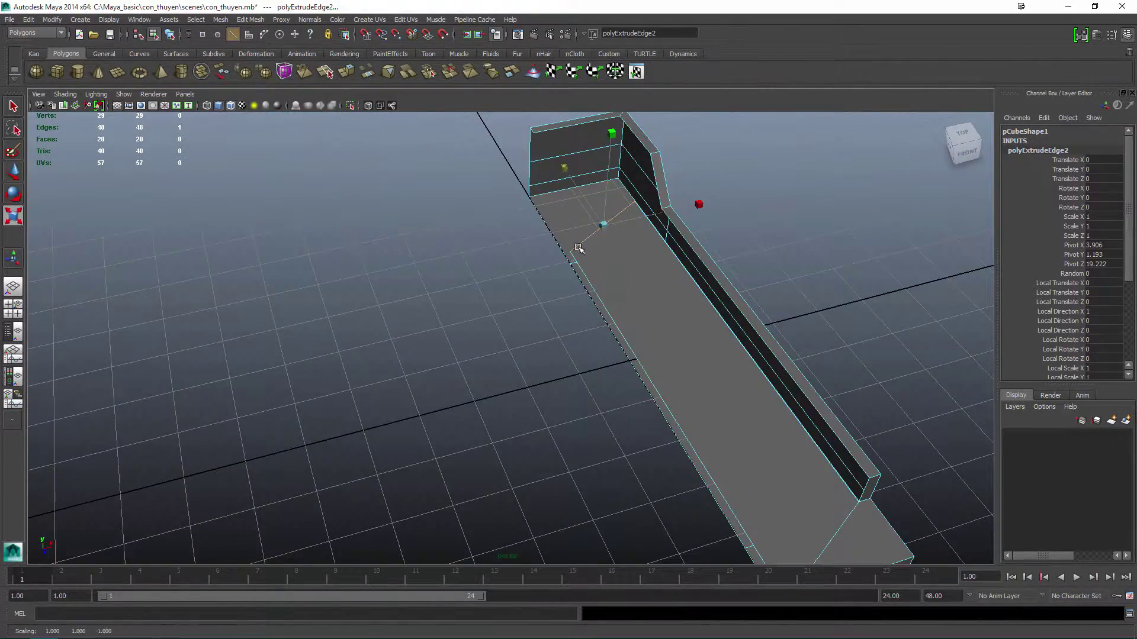
{"action": "left_click_drag", "start_coordinate": [578, 248], "coordinate": [414, 286], "text": "alt"}
{"action": "key", "text": "F9"}
{"action": "left_click_drag", "start_coordinate": [373, 329], "coordinate": [417, 278]}
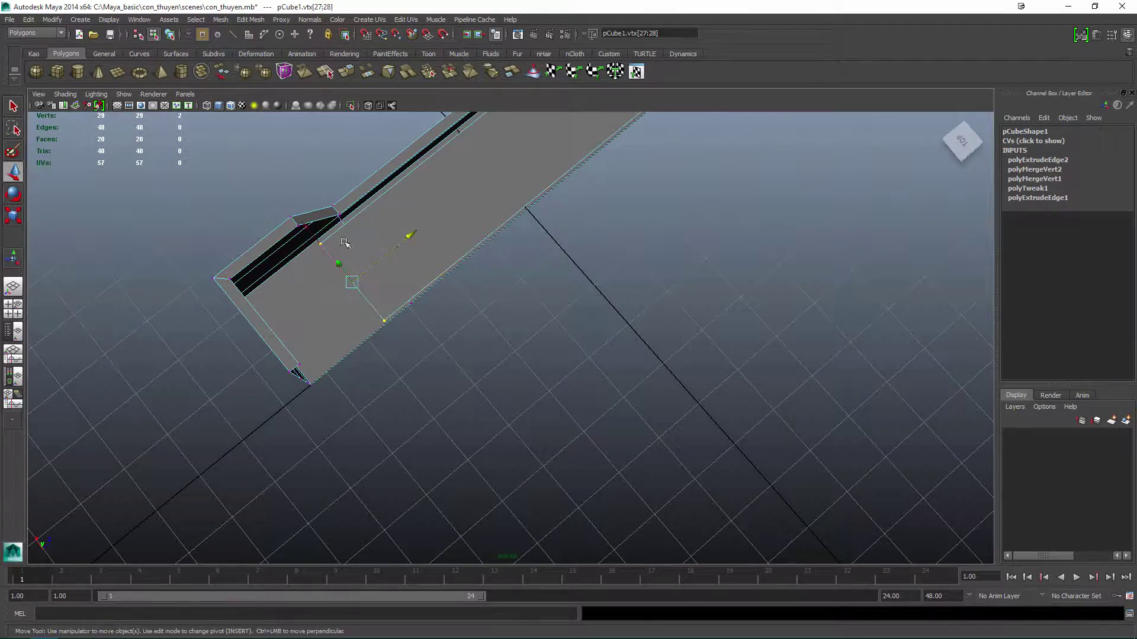
{"action": "key", "text": "F8"}
{"action": "key", "text": "q"}
Raise the top vertices of the stern block to make it taller.
{"action": "left_click_drag", "start_coordinate": [345, 243], "coordinate": [600, 213], "text": "alt"}
{"action": "key", "text": "F9"}
{"action": "key", "text": "w"}
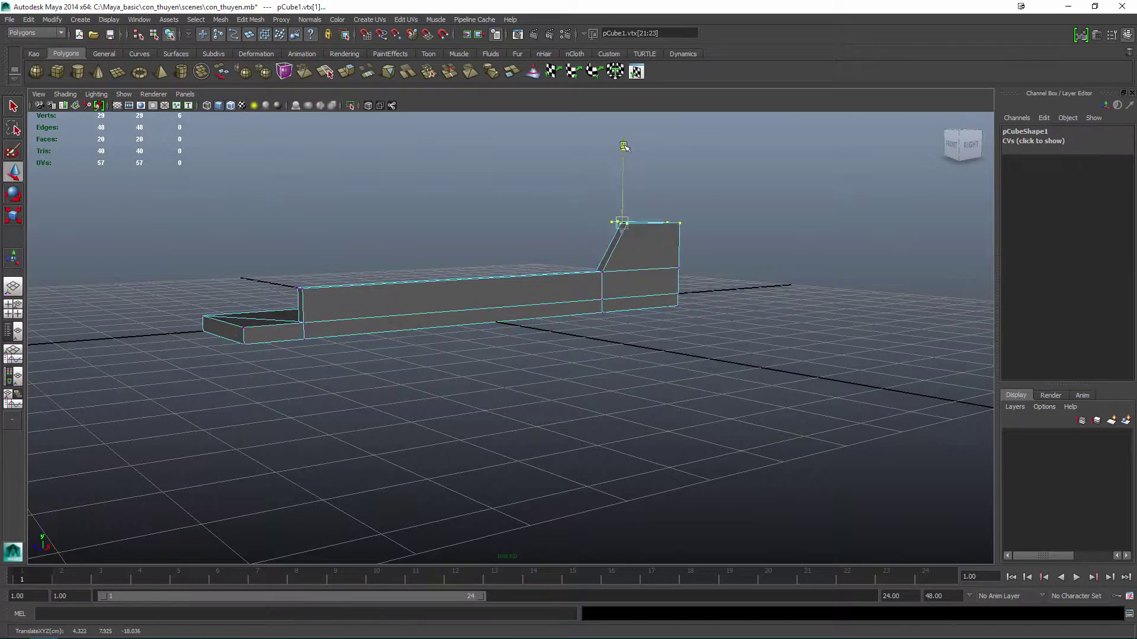
{"action": "left_click_drag", "start_coordinate": [624, 145], "coordinate": [604, 323], "text": "alt"}
{"action": "left_click_drag", "start_coordinate": [651, 278], "coordinate": [616, 284], "text": "alt"}
{"action": "left_click_drag", "start_coordinate": [548, 237], "coordinate": [644, 266]}
Cut the stern block's side faces with two vertical lines in the side view.
{"action": "key", "text": "q"}
{"action": "right_click_drag", "start_coordinate": [645, 266], "coordinate": [579, 282]}
{"action": "key", "text": "space"}
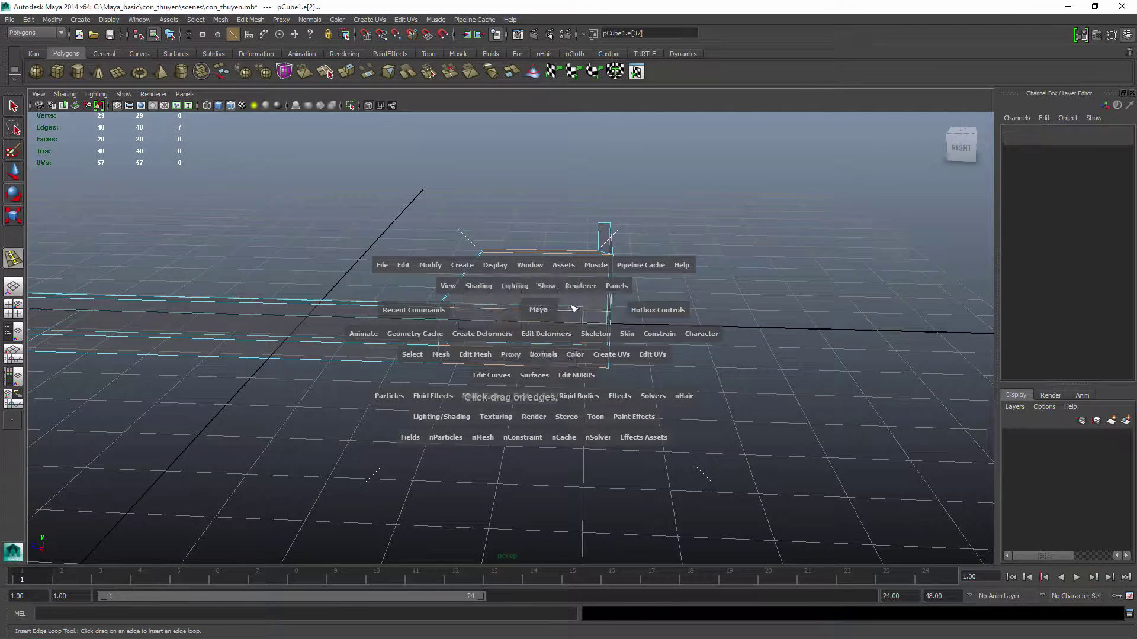
{"action": "left_click_drag", "start_coordinate": [574, 309], "coordinate": [684, 206]}
{"action": "scroll", "coordinate": [659, 274], "scroll_direction": "down", "scroll_amount": 2}
{"action": "key", "text": "q"}
{"action": "key", "text": "F11"}
{"action": "left_click_drag", "start_coordinate": [648, 272], "coordinate": [639, 322]}
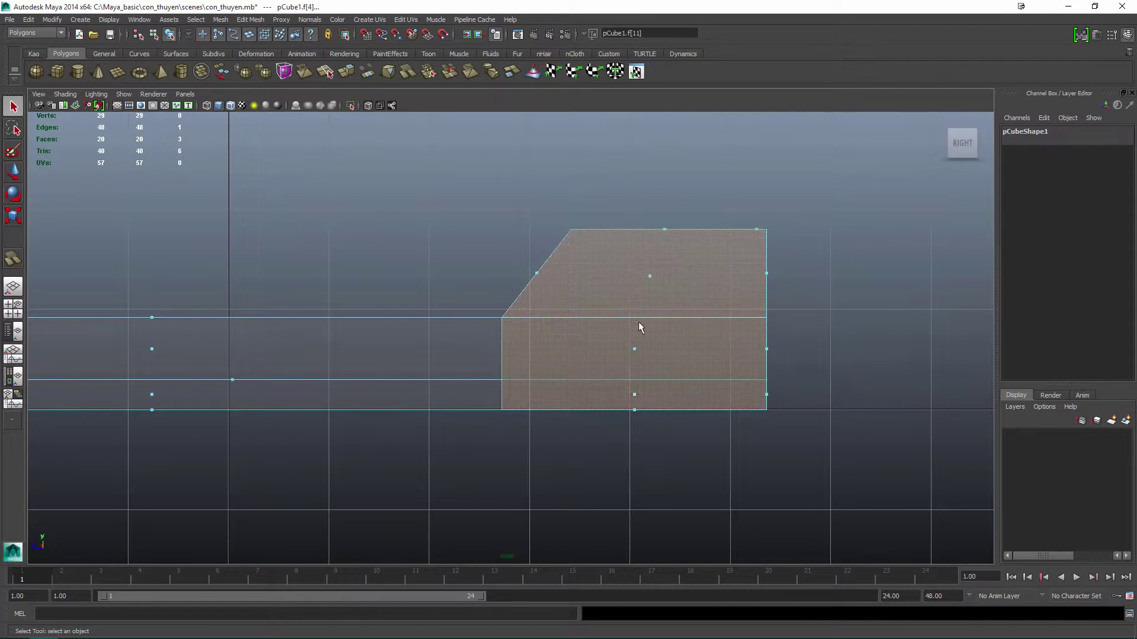
{"action": "right_click_drag", "start_coordinate": [639, 323], "coordinate": [607, 242], "text": "shift"}
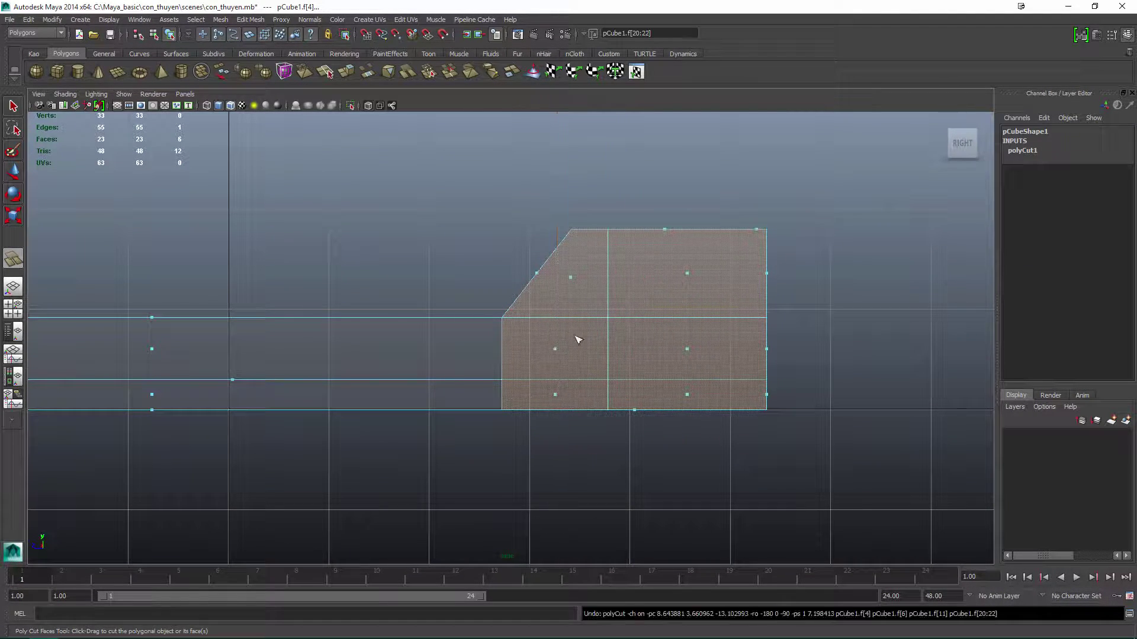
Adjust the vertices on the cut lines and split the stern's side faces to frame a narrow vertical panel.
{"action": "left_click_drag", "start_coordinate": [633, 296], "coordinate": [528, 261], "text": "alt"}
{"action": "key", "text": "F10"}
{"action": "double_click", "coordinate": [655, 363]}
{"action": "key", "text": "w"}
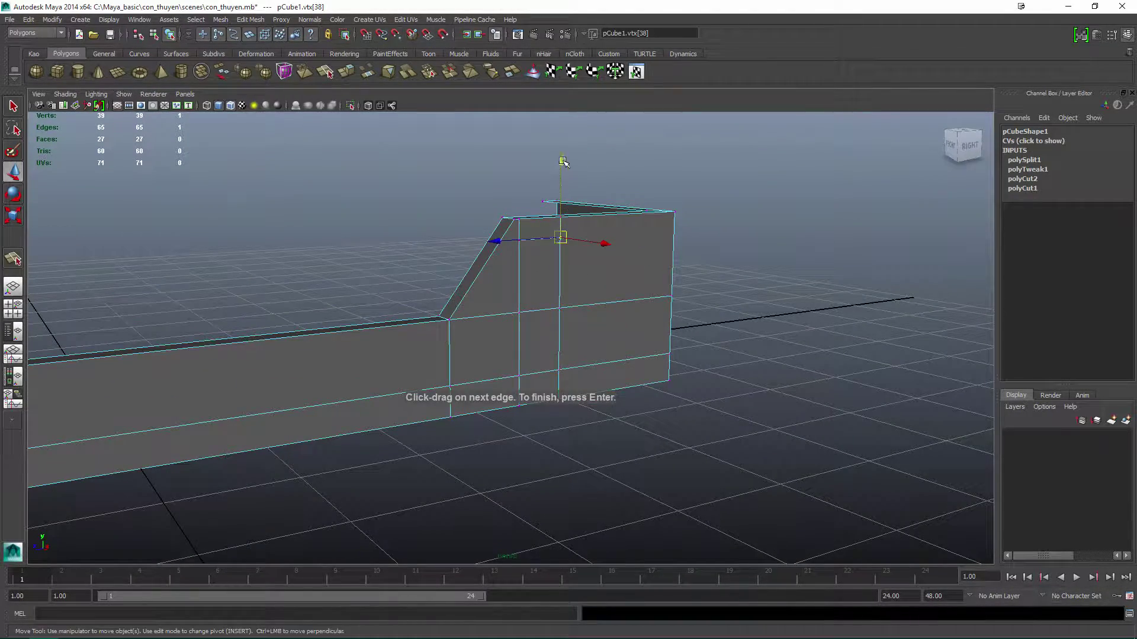
{"action": "key", "text": "Return"}
{"action": "left_click_drag", "start_coordinate": [424, 386], "coordinate": [651, 288], "text": "alt"}
Reposition the narrow panel faces along the length of the stern block's side.
{"action": "key", "text": "F11"}
{"action": "left_click", "coordinate": [596, 300]}
{"action": "key", "text": "r"}
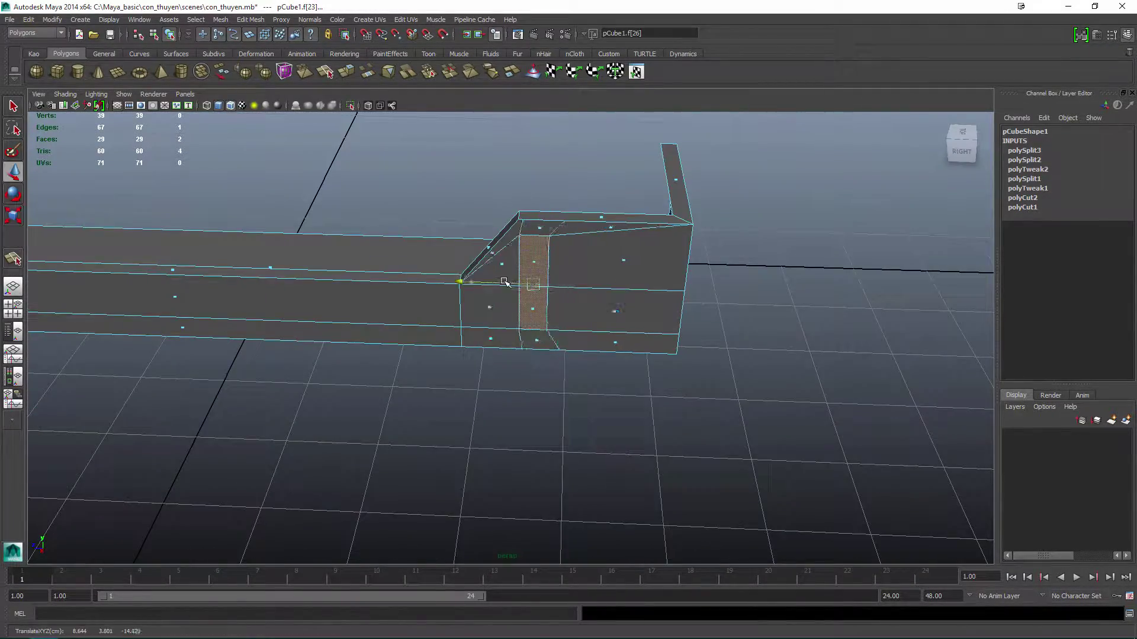
{"action": "key", "text": "w"}
{"action": "left_click_drag", "start_coordinate": [504, 282], "coordinate": [723, 271], "text": "alt"}
Extrude the narrow panel faces inward and delete them to open a slot in the stern side.
{"action": "key", "text": "ctrl+e"}
{"action": "key", "text": "q"}
{"action": "key", "text": "Delete"}
{"action": "scroll", "coordinate": [691, 330], "scroll_direction": "down", "scroll_amount": 5}
{"action": "left_click", "coordinate": [690, 330]}
{"action": "left_click", "coordinate": [723, 271]}
{"action": "scroll", "coordinate": [729, 307], "scroll_direction": "up", "scroll_amount": 3}
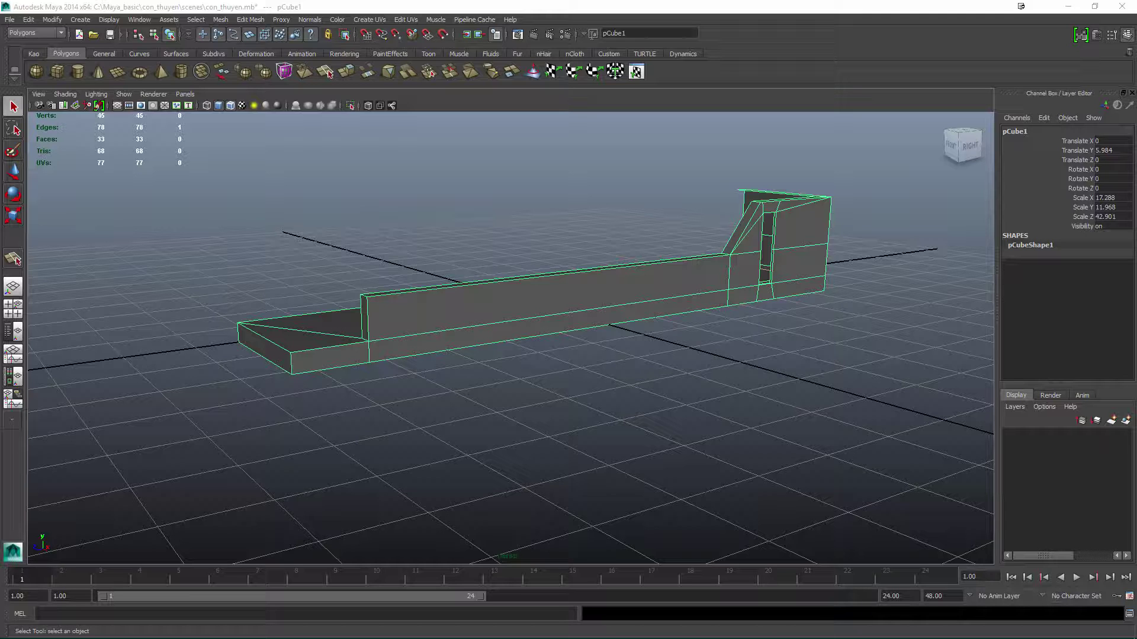
Extrude the hull's bottom downward and separate the new section into its own lower hull object.
{"action": "left_click_drag", "start_coordinate": [610, 305], "coordinate": [769, 296], "text": "alt"}
{"action": "key", "text": "F11"}
{"action": "left_click", "coordinate": [655, 287]}
{"action": "left_click", "coordinate": [679, 333], "text": "shift"}
{"action": "key", "text": "ctrl+e"}
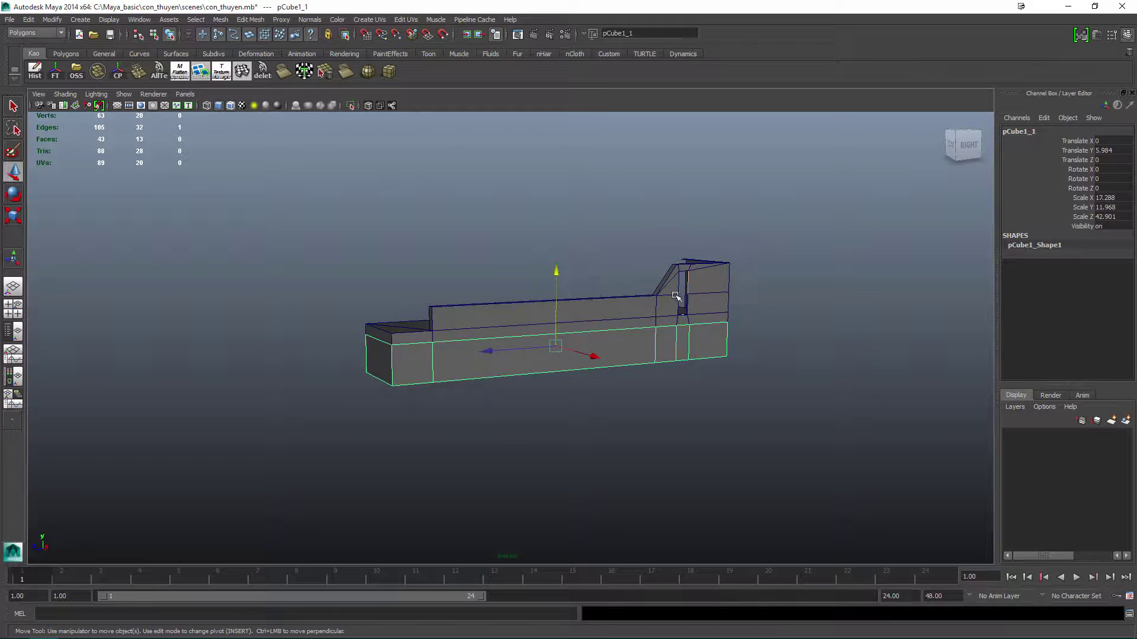
Insert horizontal edge loops around the lower hull with the Multi split type and 4 divisions.
{"action": "left_click_drag", "start_coordinate": [676, 296], "coordinate": [400, 333], "text": "alt"}
{"action": "key", "text": "q"}
{"action": "left_click", "coordinate": [1024, 151]}
{"action": "left_click", "coordinate": [1081, 198]}
{"action": "middle_click_drag", "start_coordinate": [970, 242], "coordinate": [934, 243]}
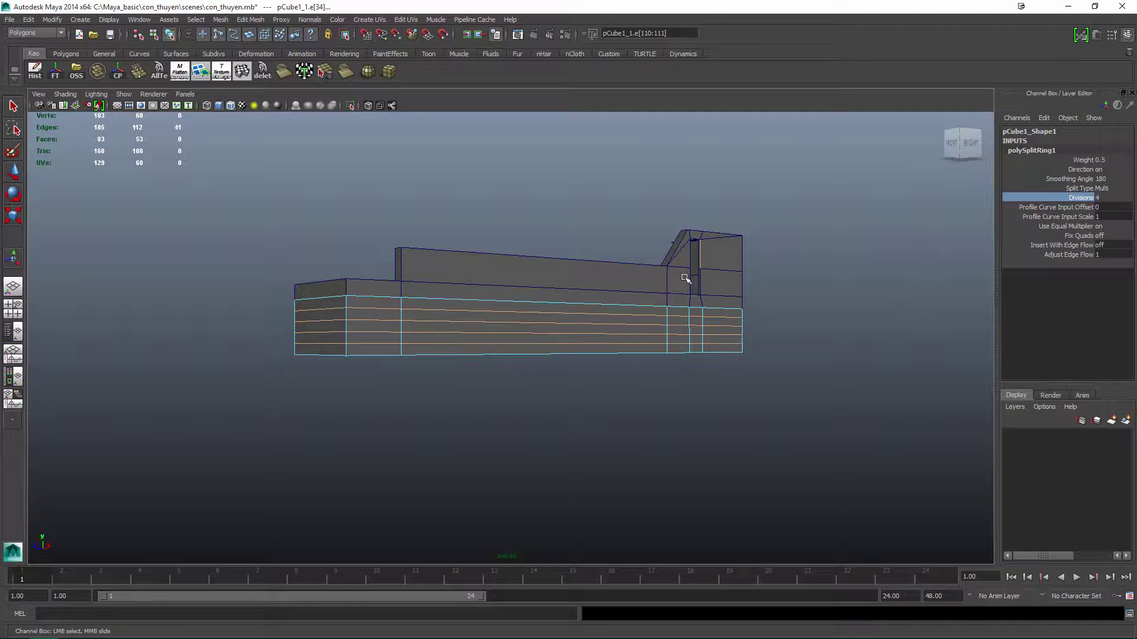
Delete the vertical edge loop near the bow from the lower hull and save the scene.
{"action": "left_click_drag", "start_coordinate": [610, 321], "coordinate": [414, 319], "text": "alt"}
{"action": "left_click", "coordinate": [513, 306]}
{"action": "right_click_drag", "start_coordinate": [514, 306], "coordinate": [472, 362], "text": "shift"}
{"action": "left_click_drag", "start_coordinate": [472, 363], "coordinate": [485, 354], "text": "alt"}
{"action": "key", "text": "F8"}
{"action": "key", "text": "ctrl+s"}
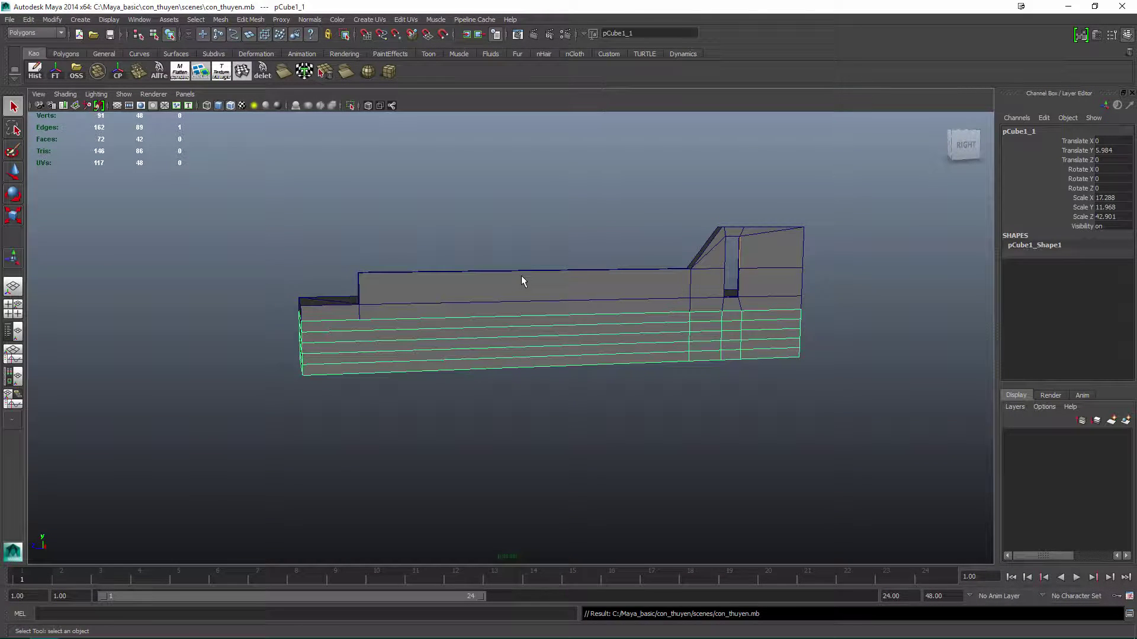
{"action": "left_click_drag", "start_coordinate": [520, 276], "coordinate": [495, 200], "text": "alt"}
{"action": "key", "text": "F10"}
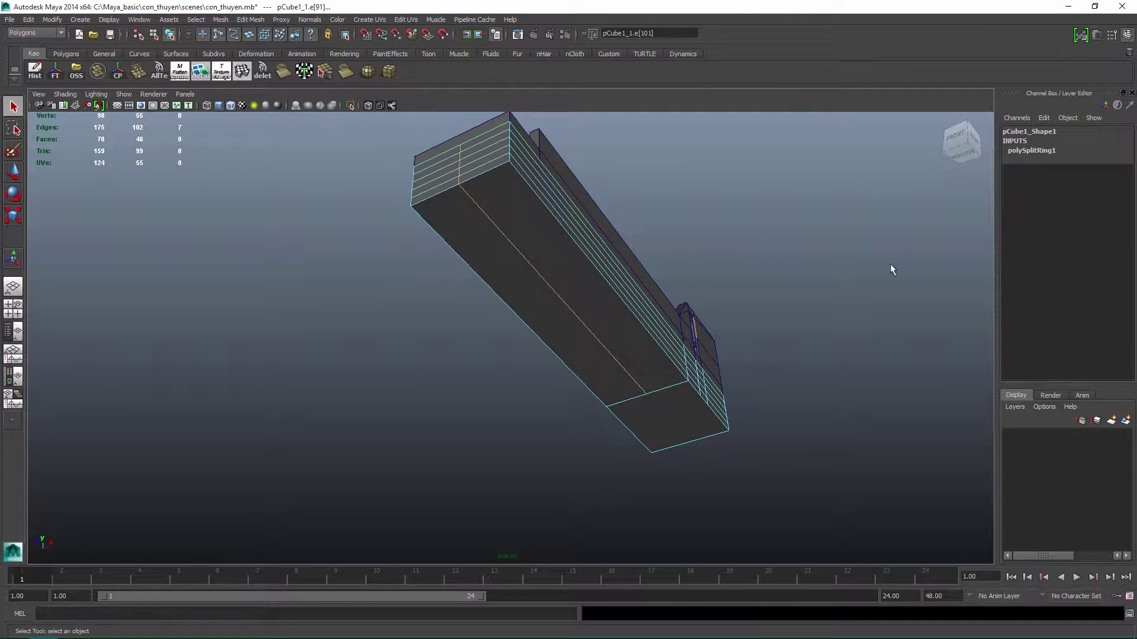
{"action": "left_click_drag", "start_coordinate": [890, 264], "coordinate": [701, 347], "text": "alt"}
Isolate the lower hull and delete its remaining vertical edge loops near the stern.
{"action": "key", "text": "F8"}
{"action": "key", "text": "ctrl+1"}
{"action": "left_click_drag", "start_coordinate": [723, 287], "coordinate": [687, 331], "text": "alt"}
{"action": "mouse_move", "coordinate": [677, 372]}
{"action": "left_mouse_down", "text": "alt"}
{"action": "mouse_move", "coordinate": [697, 326]}
{"action": "mouse_move", "coordinate": [628, 318]}
{"action": "mouse_move", "coordinate": [652, 356]}
{"action": "left_mouse_up", "text": "alt"}
{"action": "double_click", "coordinate": [610, 325]}
{"action": "key", "text": "Delete"}
{"action": "left_click", "coordinate": [673, 292]}
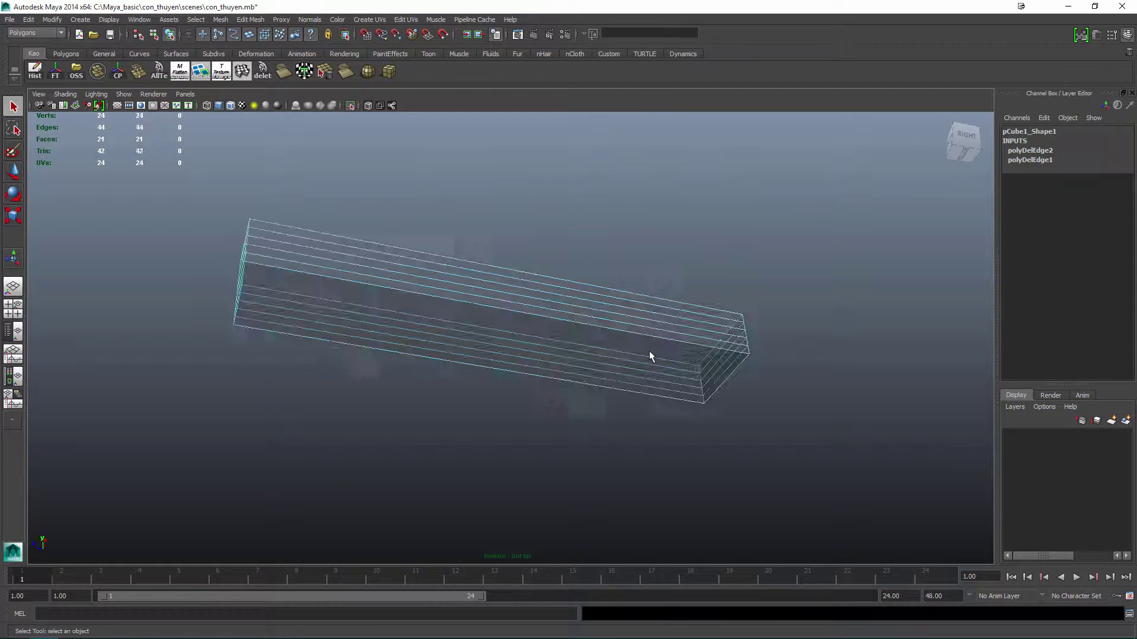
Insert four lengthwise edge loops across the lower hull's bottom and bow using the Multi split type.
{"action": "mouse_move", "coordinate": [881, 165]}
{"action": "left_mouse_down", "text": "alt"}
{"action": "mouse_move", "coordinate": [464, 249]}
{"action": "mouse_move", "coordinate": [645, 306]}
{"action": "left_mouse_up", "text": "alt"}
{"action": "left_click", "coordinate": [1101, 195]}
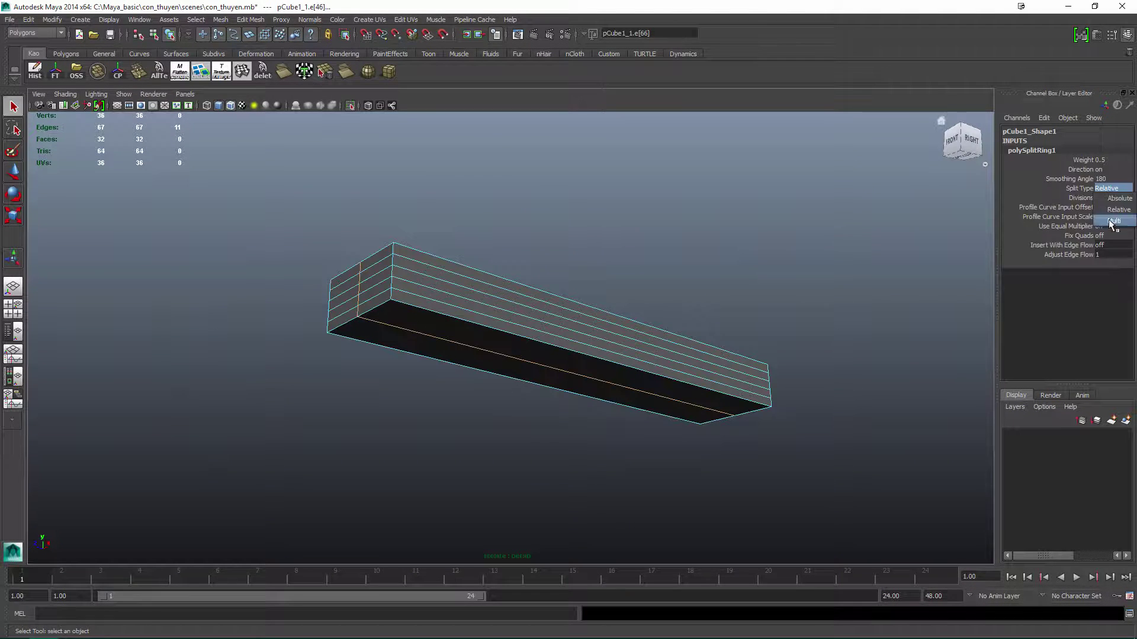
{"action": "middle_click_drag", "start_coordinate": [532, 355], "coordinate": [584, 353]}
Apply a lattice deformer to the lower hull and set its T Divisions to 3.
{"action": "key", "text": "F8"}
{"action": "key", "text": "F2"}
{"action": "left_click", "coordinate": [356, 20]}
{"action": "mouse_move", "coordinate": [414, 73]}
{"action": "left_click", "coordinate": [461, 79]}
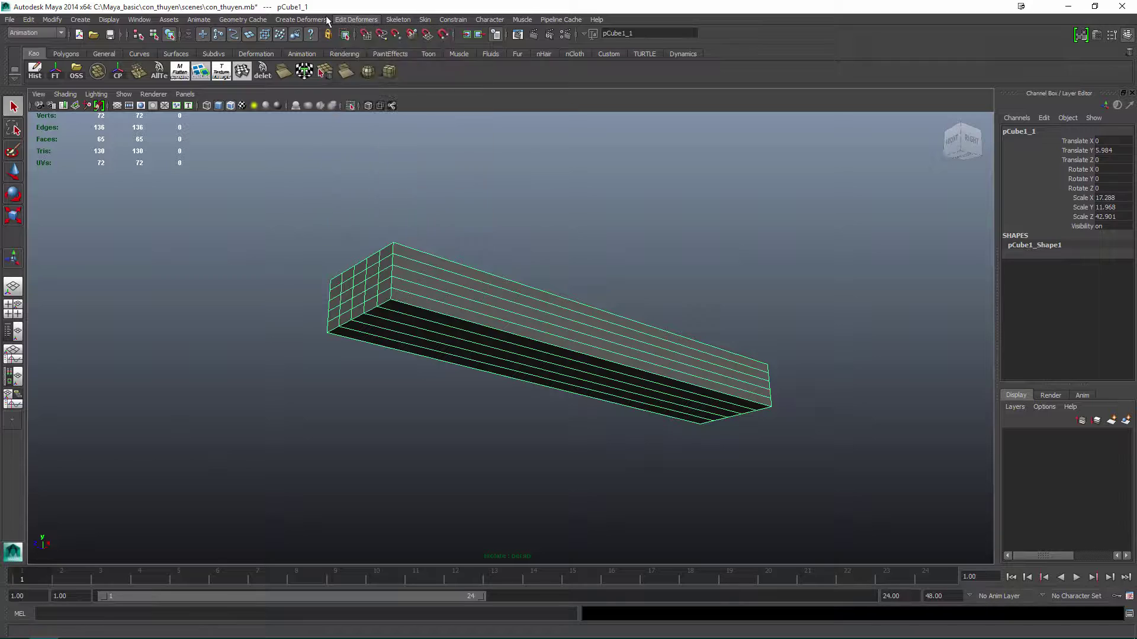
{"action": "left_click", "coordinate": [301, 19]}
{"action": "left_click", "coordinate": [373, 48]}
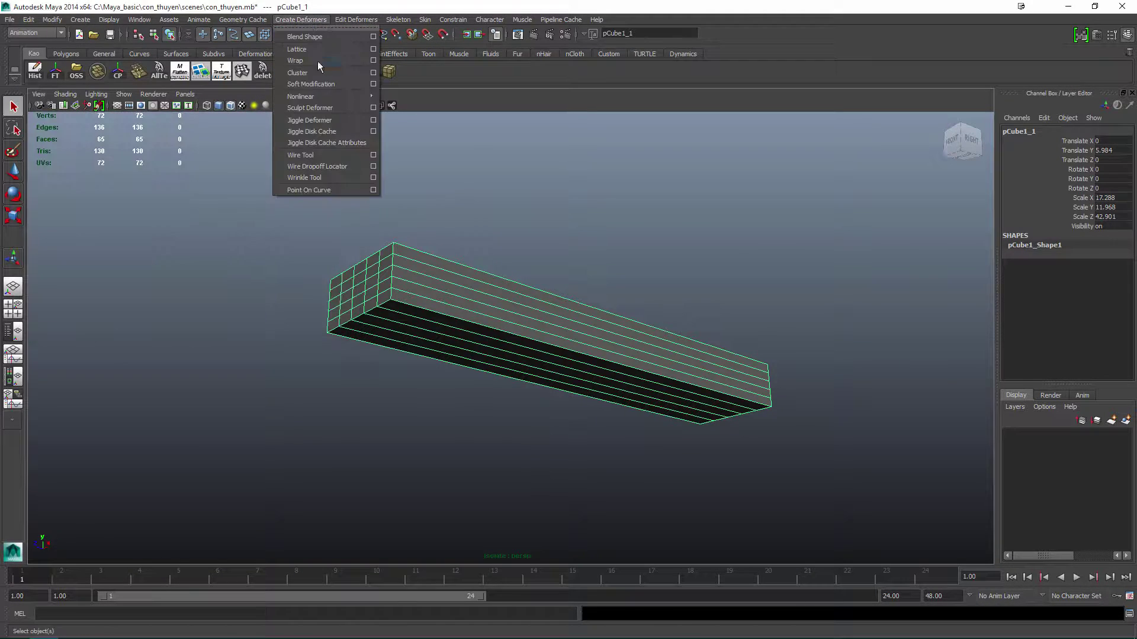
{"action": "left_click", "coordinate": [302, 49]}
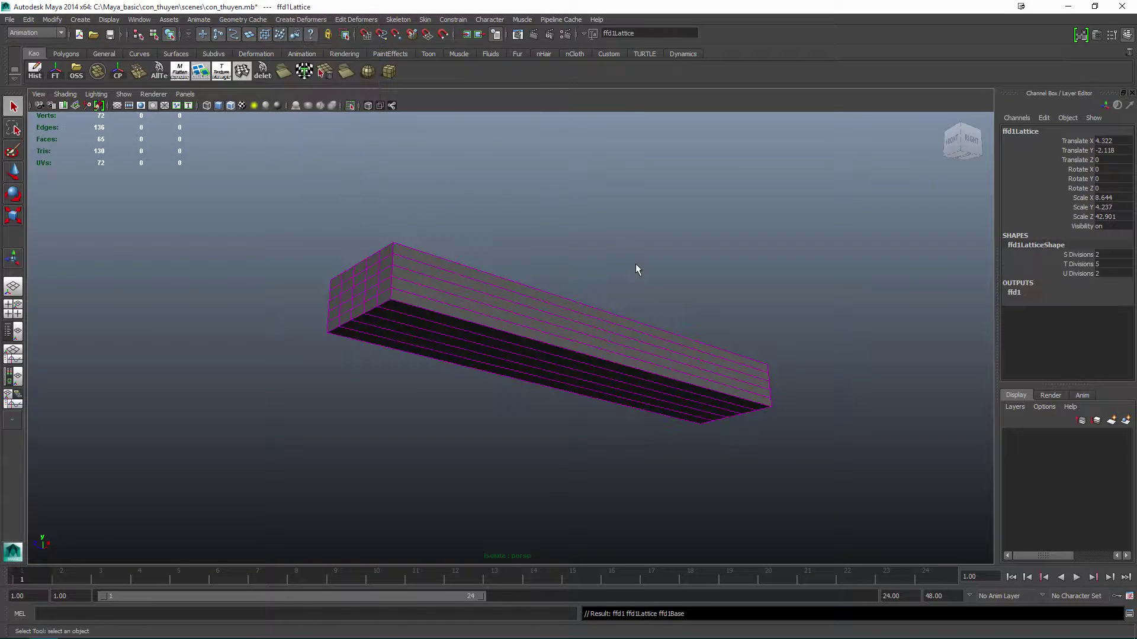
{"action": "left_click", "coordinate": [83, 237]}
{"action": "left_click_drag", "start_coordinate": [757, 329], "coordinate": [772, 330], "text": "alt"}
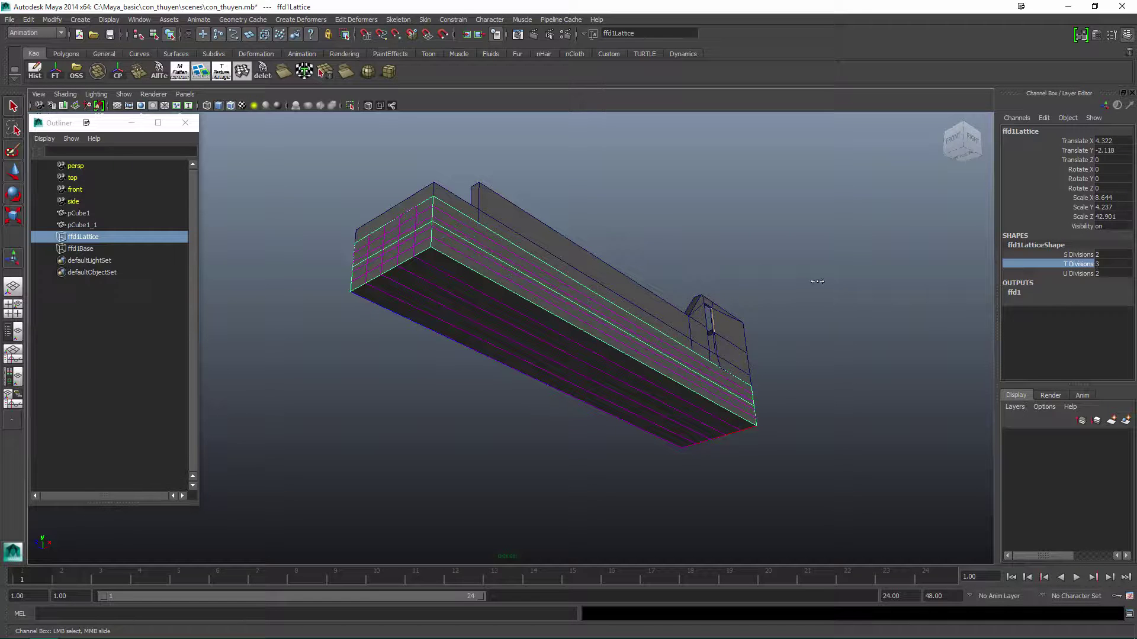
Shift the middle and bottom lattice points at the bow toward the stern to curve the lower hull's front inward.
{"action": "key", "text": "F8"}
{"action": "left_click_drag", "start_coordinate": [801, 273], "coordinate": [278, 436], "text": "alt"}
{"action": "key", "text": "w"}
{"action": "left_click_drag", "start_coordinate": [403, 349], "coordinate": [345, 339]}
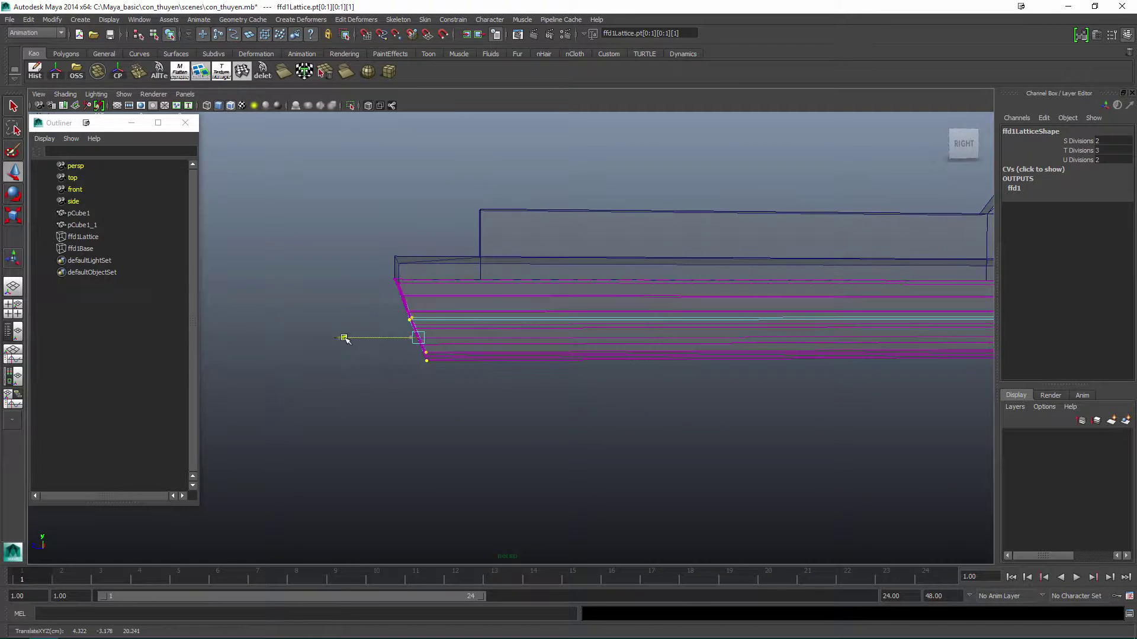
{"action": "key", "text": "ctrl+z"}
{"action": "key", "text": "ctrl+z"}
{"action": "key", "text": "ctrl+z"}
{"action": "key", "text": "ctrl+z"}
{"action": "key", "text": "ctrl+z"}
{"action": "key", "text": "ctrl+z"}
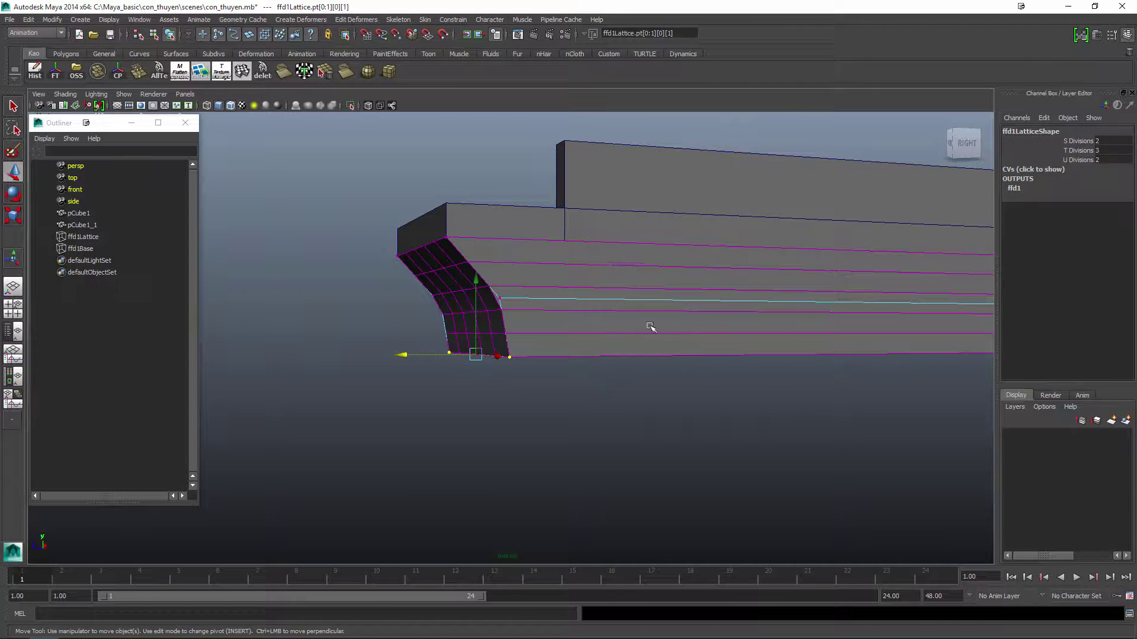
Set the lower hull lattice's T Divisions to 5 and move its bottom bow points toward the stern.
{"action": "left_click", "coordinate": [1096, 264]}
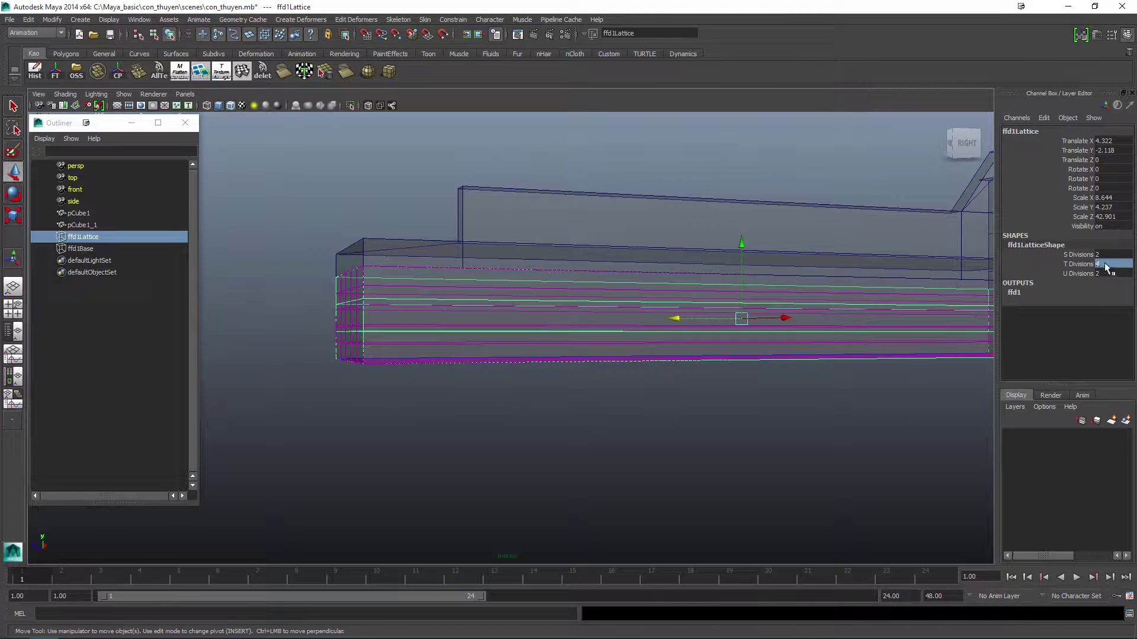
{"action": "type", "text": "5"}
{"action": "key", "text": "Return"}
{"action": "key", "text": "F8"}
{"action": "left_click_drag", "start_coordinate": [322, 436], "coordinate": [407, 354]}
{"action": "left_click_drag", "start_coordinate": [408, 354], "coordinate": [342, 397], "text": "alt"}
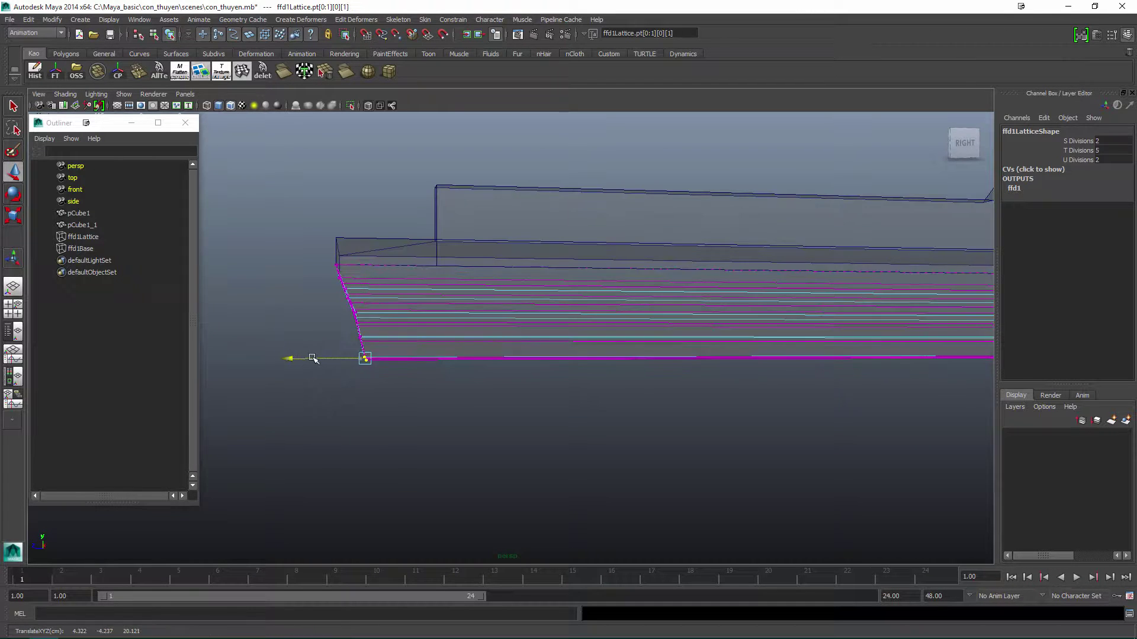
Shift the lattice rows below the top one at the bow toward the stern to form a smoothly raked front.
{"action": "key", "text": "space"}
{"action": "left_click_drag", "start_coordinate": [394, 396], "coordinate": [414, 367], "text": "alt"}
{"action": "left_click_drag", "start_coordinate": [354, 325], "coordinate": [489, 446]}
{"action": "left_click_drag", "start_coordinate": [493, 285], "coordinate": [380, 365]}
{"action": "middle_click_drag", "start_coordinate": [380, 351], "coordinate": [393, 351]}
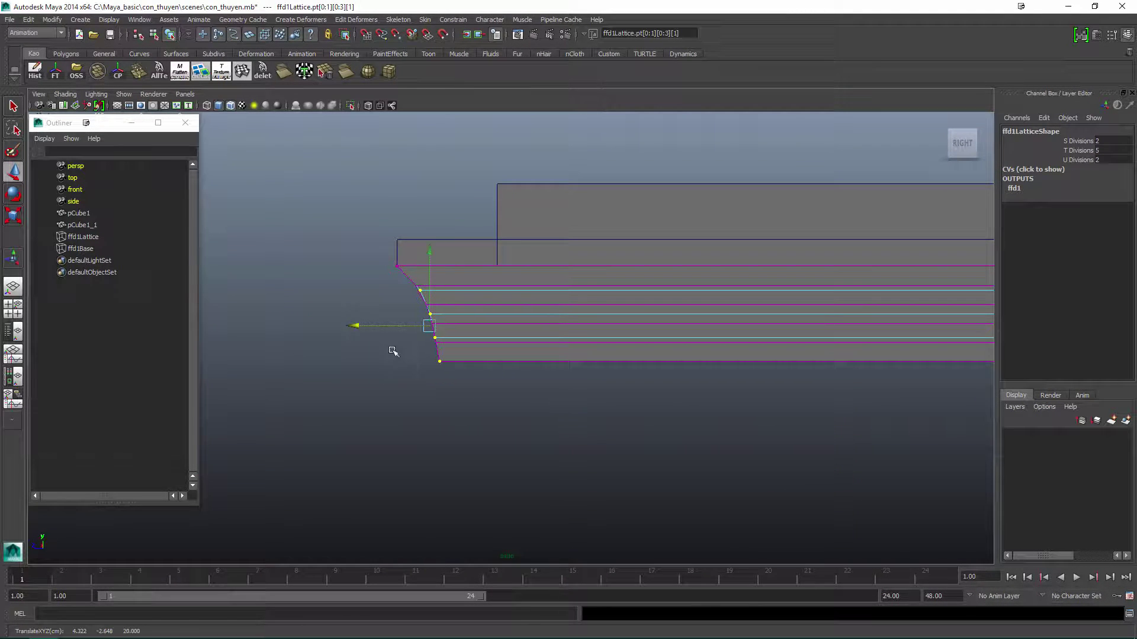
{"action": "middle_click_drag", "start_coordinate": [589, 371], "coordinate": [516, 394], "text": "alt"}
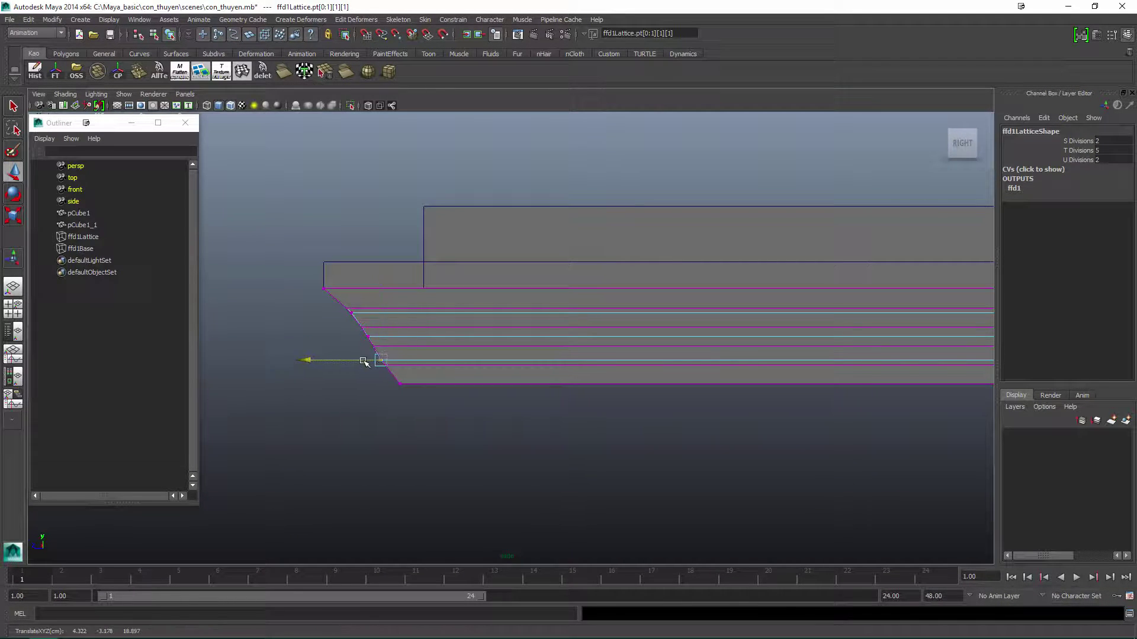
{"action": "left_click_drag", "start_coordinate": [386, 375], "coordinate": [651, 355]}
Delete the lower hull's history to bake in the lattice shape.
{"action": "left_click", "coordinate": [579, 325]}
{"action": "left_click", "coordinate": [178, 237]}
{"action": "left_click_drag", "start_coordinate": [355, 308], "coordinate": [494, 338], "text": "alt"}
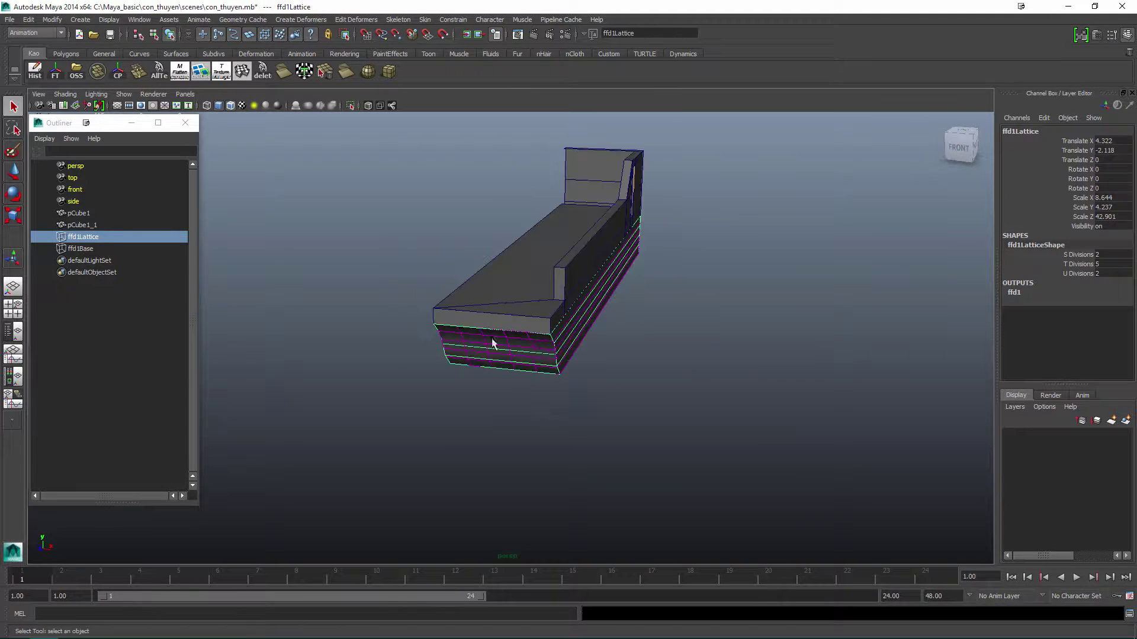
{"action": "left_click", "coordinate": [495, 337]}
{"action": "key", "text": "alt+shift+d"}
Apply a new lattice deformer to the lower hull and try it with S Divisions 5 across the width.
{"action": "left_click", "coordinate": [286, 19]}
{"action": "left_click", "coordinate": [302, 46]}
{"action": "right_click_drag", "start_coordinate": [566, 418], "coordinate": [570, 361]}
{"action": "left_click_drag", "start_coordinate": [570, 361], "coordinate": [533, 414], "text": "alt"}
{"action": "left_click_drag", "start_coordinate": [450, 438], "coordinate": [491, 468]}
{"action": "key", "text": "w"}
{"action": "left_click_drag", "start_coordinate": [509, 426], "coordinate": [581, 383], "text": "alt"}
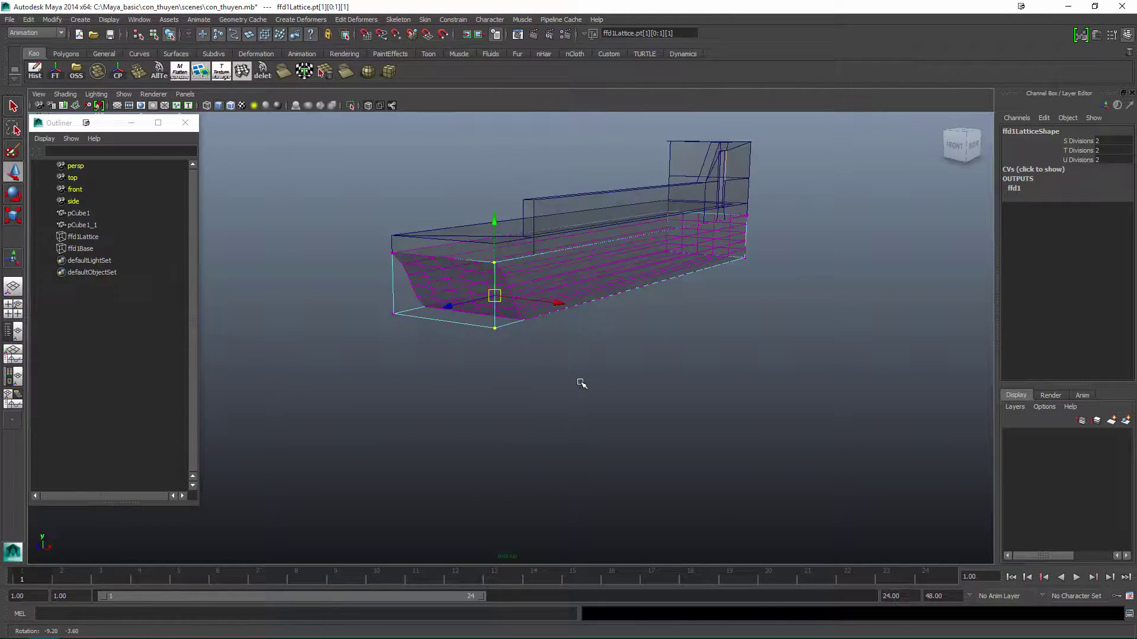
{"action": "left_click", "coordinate": [498, 340]}
{"action": "left_click_drag", "start_coordinate": [497, 339], "coordinate": [627, 332], "text": "alt"}
{"action": "left_click", "coordinate": [751, 368]}
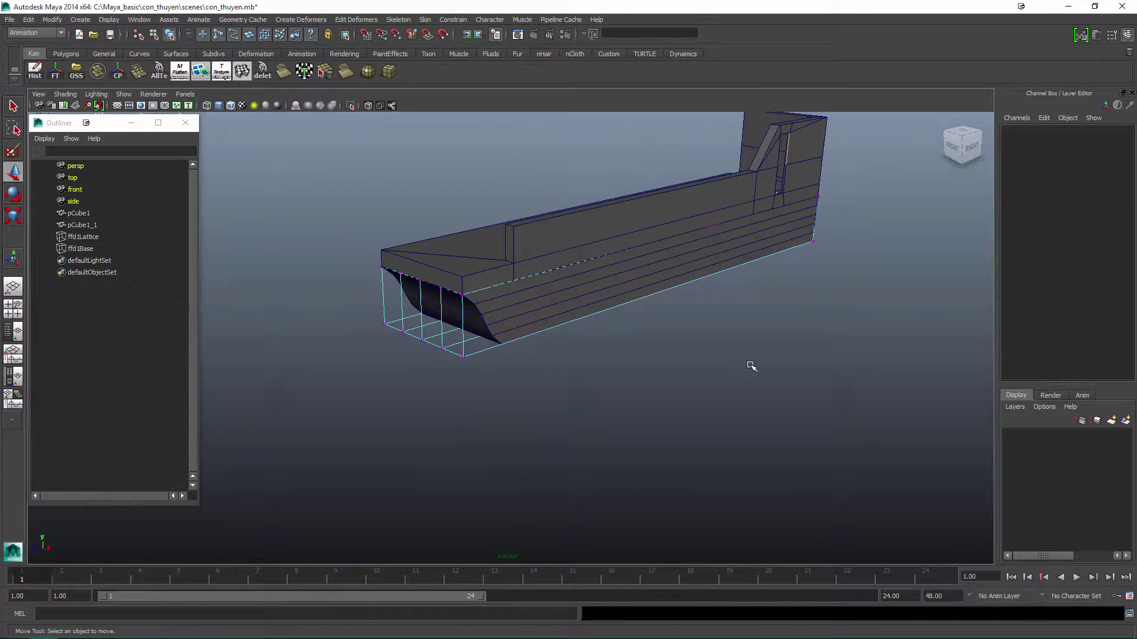
Try U Divisions of 7 and 4 along the length of the lower hull's lattice.
{"action": "key", "text": "ctrl+z"}
{"action": "key", "text": "ctrl+z"}
{"action": "type", "text": "7"}
{"action": "key", "text": "Return"}
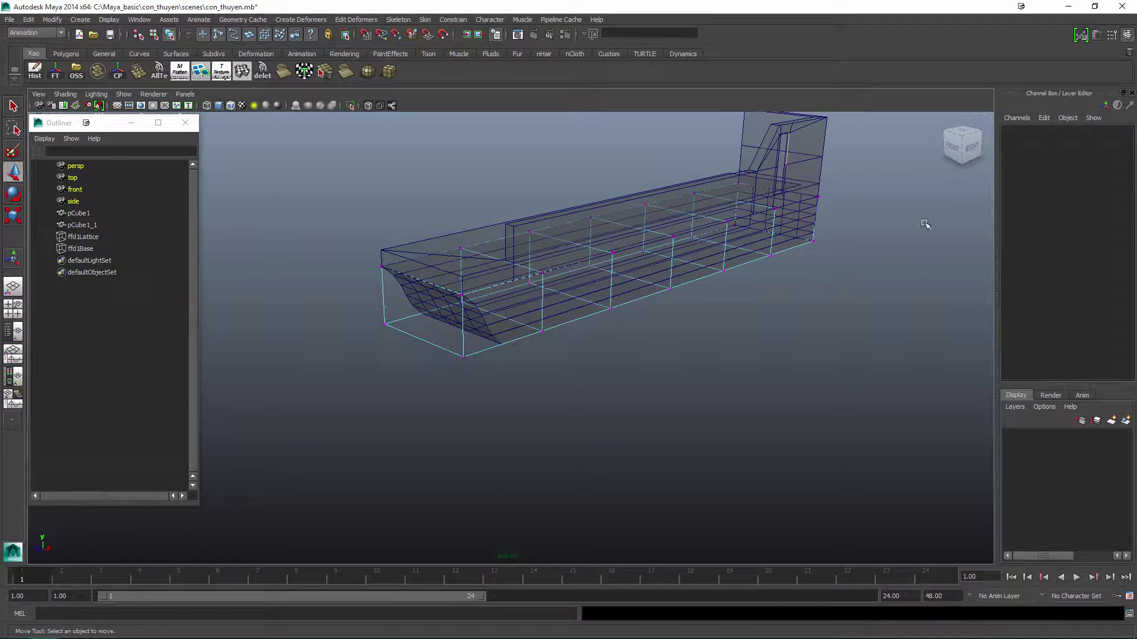
{"action": "key", "text": "ctrl+z"}
{"action": "left_click", "coordinate": [1097, 274]}
{"action": "left_click_drag", "start_coordinate": [572, 341], "coordinate": [490, 394], "text": "alt"}
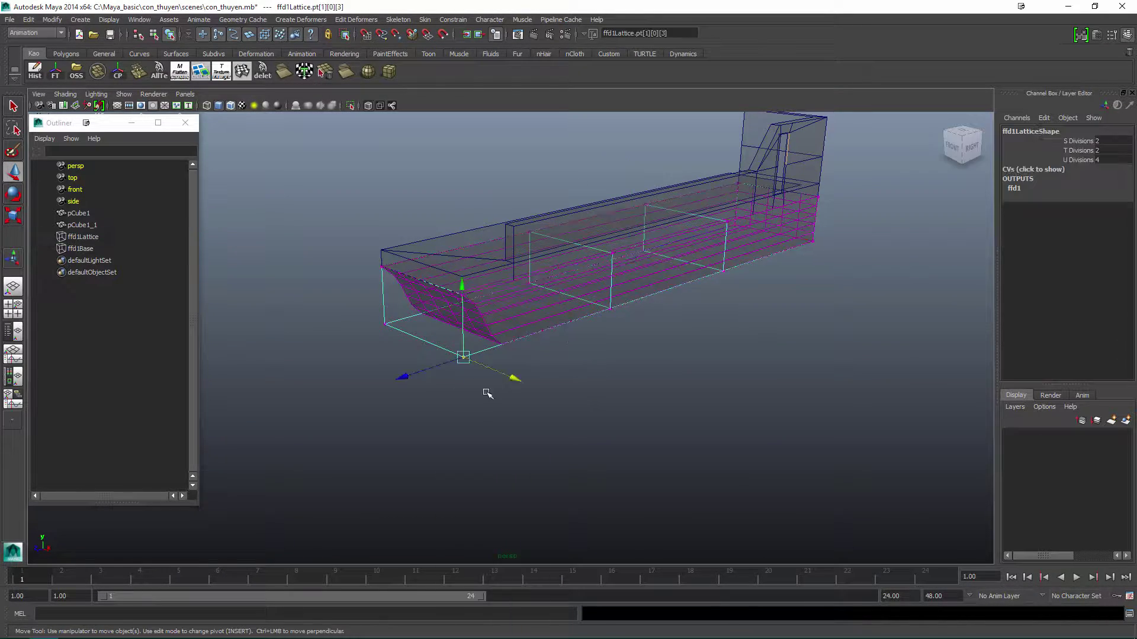
Undo the new lattice on the lower hull.
{"action": "key", "text": "F8"}
{"action": "left_click", "coordinate": [528, 369]}
{"action": "key", "text": "ctrl+z"}
{"action": "key", "text": "ctrl+z"}
{"action": "key", "text": "ctrl+z"}
Insert eight evenly spaced vertical edge loops along the lower hull's length.
{"action": "left_click_drag", "start_coordinate": [652, 350], "coordinate": [710, 307], "text": "alt"}
{"action": "left_click", "coordinate": [1031, 150]}
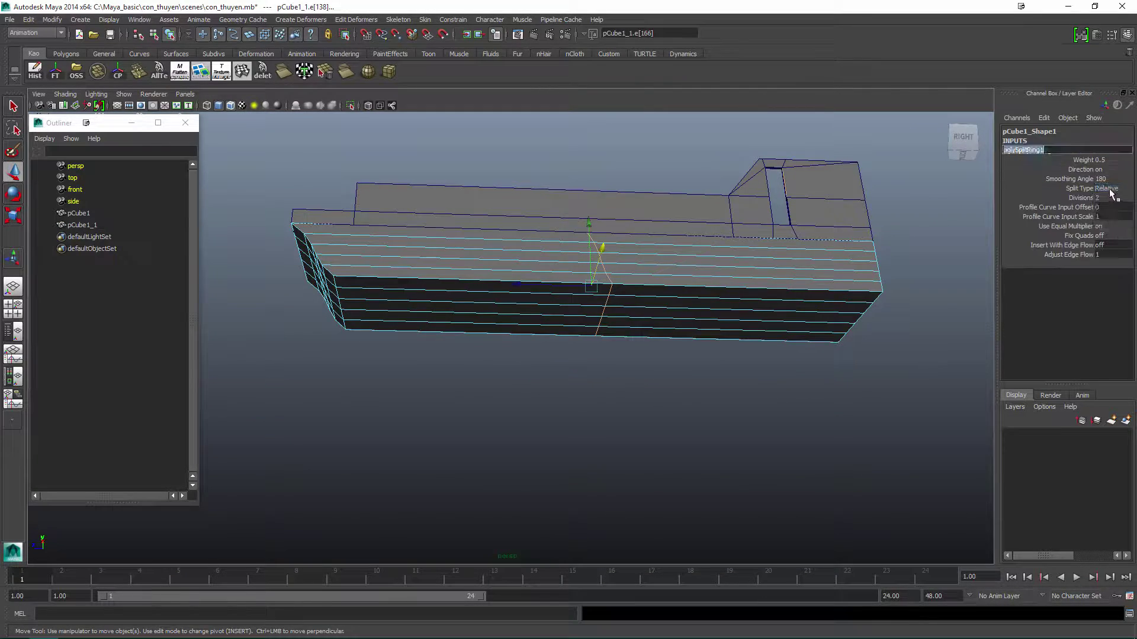
{"action": "left_click_drag", "start_coordinate": [776, 335], "coordinate": [490, 322], "text": "alt"}
{"action": "key", "text": "F8"}
Apply a lattice with U Divisions 5 to the lower hull and try pulling its outer bow points inward.
{"action": "left_click", "coordinate": [300, 19]}
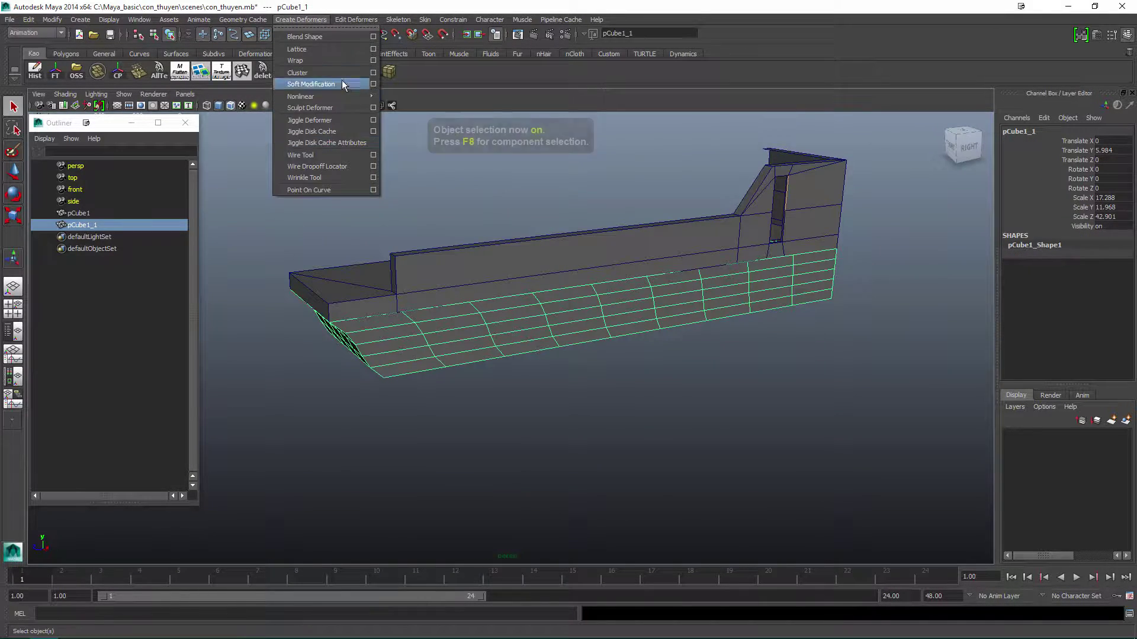
{"action": "left_click", "coordinate": [313, 48]}
{"action": "left_click_drag", "start_coordinate": [751, 364], "coordinate": [536, 361], "text": "alt"}
{"action": "right_click_drag", "start_coordinate": [536, 361], "coordinate": [545, 374]}
{"action": "left_click_drag", "start_coordinate": [545, 374], "coordinate": [598, 414], "text": "alt"}
{"action": "left_click", "coordinate": [611, 426]}
{"action": "key", "text": "w"}
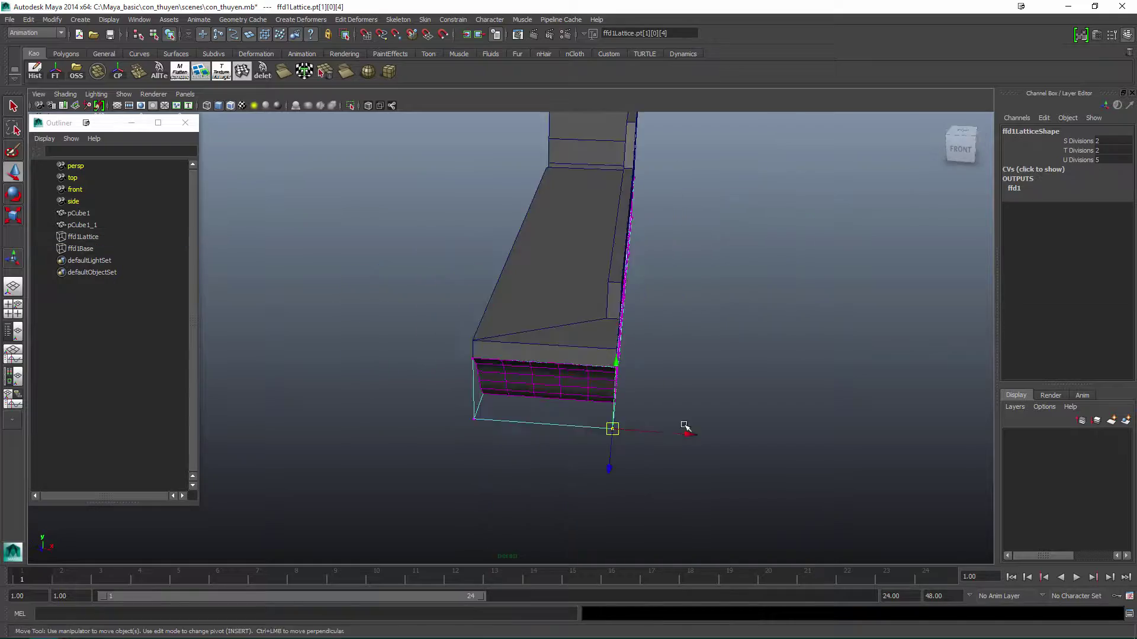
{"action": "left_click_drag", "start_coordinate": [685, 426], "coordinate": [610, 385], "text": "alt"}
{"action": "left_click", "coordinate": [608, 388]}
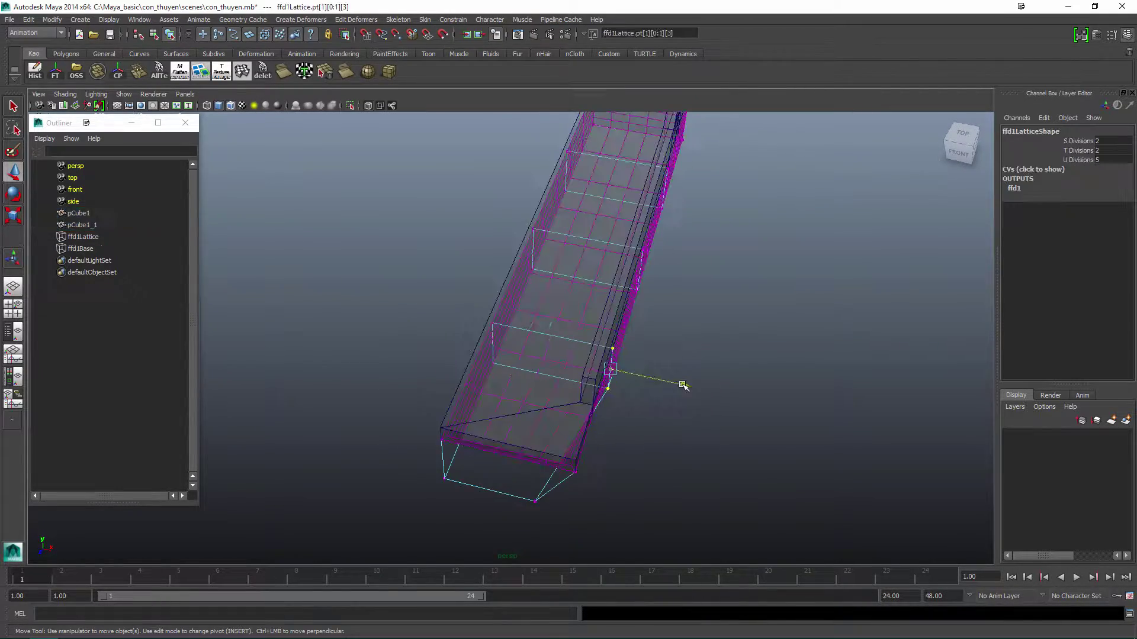
{"action": "left_click_drag", "start_coordinate": [683, 385], "coordinate": [621, 362], "text": "alt"}
Undo the lattice point moves and remove the lattice from the lower hull.
{"action": "key", "text": "ctrl+z"}
{"action": "key", "text": "ctrl+z"}
{"action": "key", "text": "ctrl+z"}
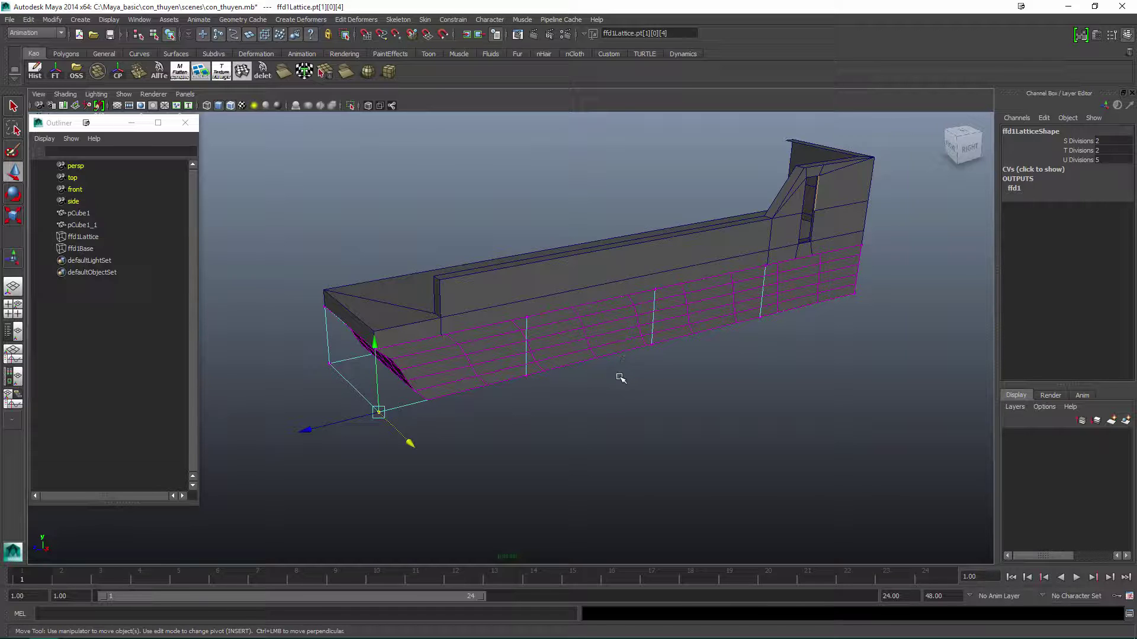
{"action": "key", "text": "ctrl+z"}
{"action": "key", "text": "ctrl+z"}
{"action": "key", "text": "ctrl+z"}
{"action": "key", "text": "ctrl+z"}
{"action": "key", "text": "ctrl+z"}
{"action": "key", "text": "ctrl+z"}
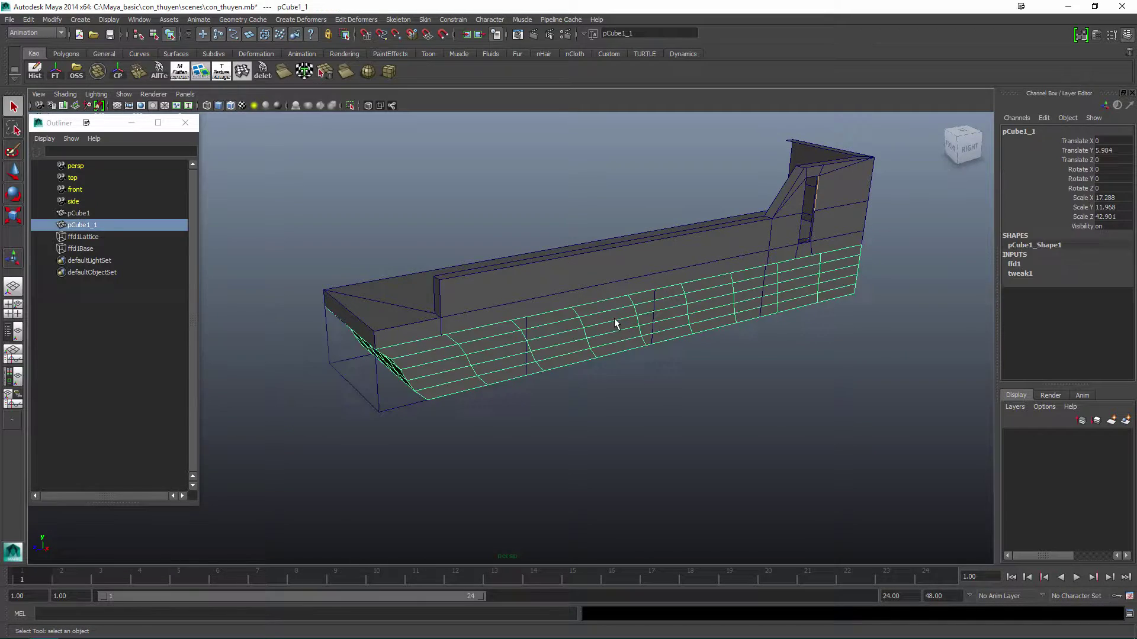
{"action": "key", "text": "ctrl+z"}
{"action": "key", "text": "ctrl+z"}
{"action": "key", "text": "ctrl+z"}
{"action": "key", "text": "ctrl+z"}
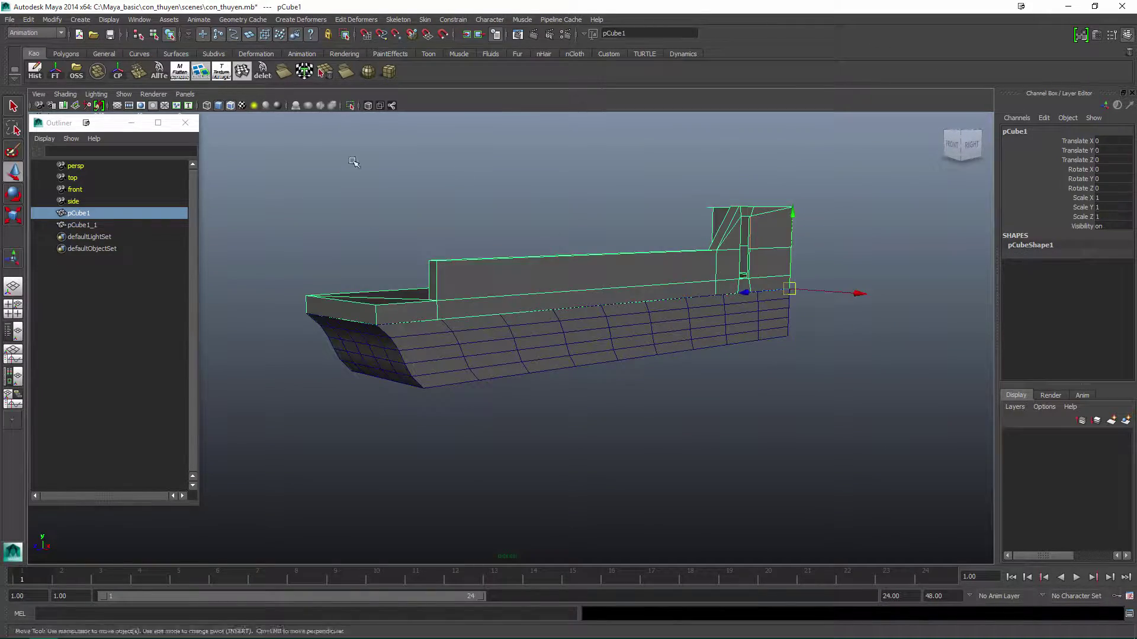
Snap the upper hull's lower side vertex near the bow to the lower hull's first vertical edge loop.
{"action": "key", "text": "ctrl+z"}
{"action": "key", "text": "ctrl+z"}
{"action": "key", "text": "ctrl+z"}
{"action": "key", "text": "ctrl+z"}
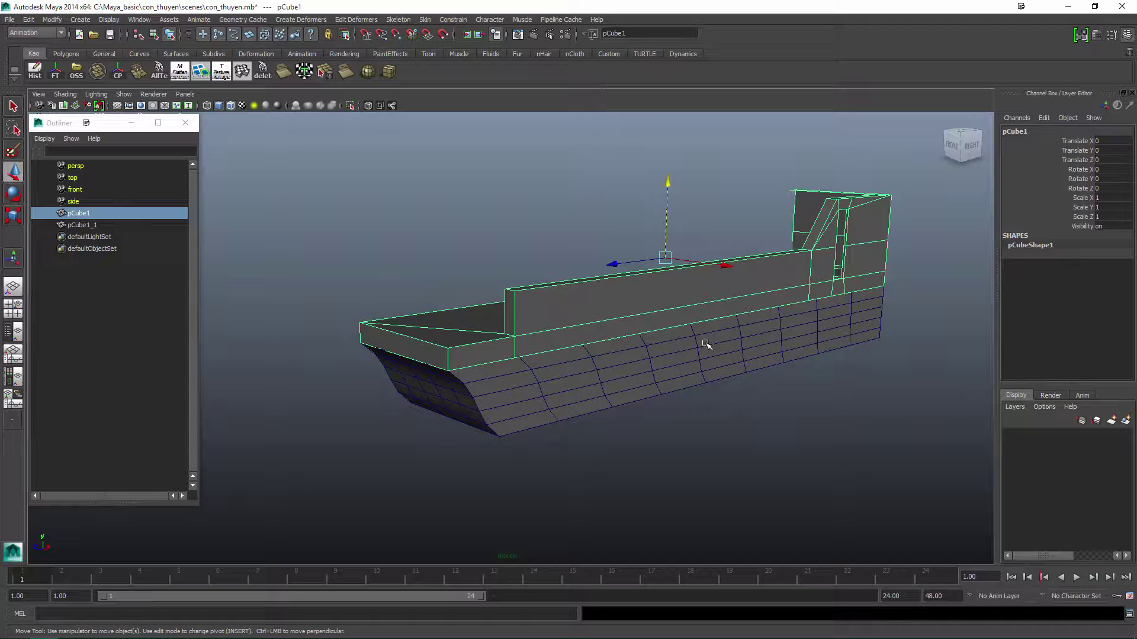
{"action": "key", "text": "ctrl+z"}
{"action": "key", "text": "ctrl+z"}
{"action": "key", "text": "ctrl+z"}
{"action": "key", "text": "ctrl+z"}
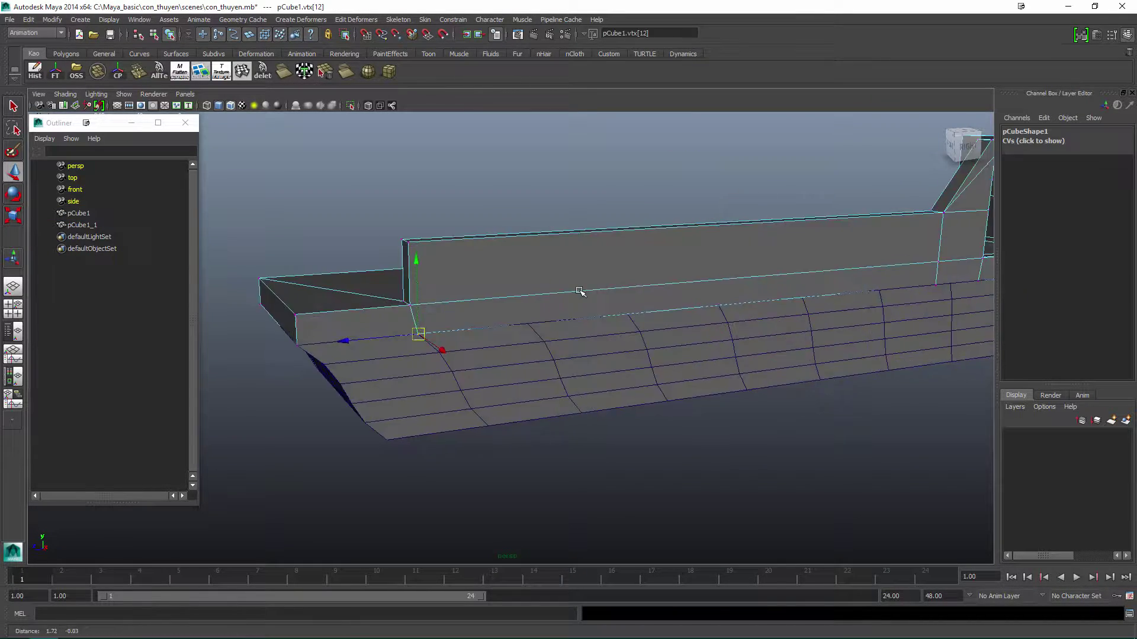
Insert five vertical edge loops in the upper hull's side wall and snap their bottom vertices to the lower hull's loops.
{"action": "key", "text": "ctrl+z"}
{"action": "key", "text": "ctrl+z"}
{"action": "key", "text": "ctrl+z"}
{"action": "key", "text": "ctrl+z"}
{"action": "key", "text": "ctrl+z"}
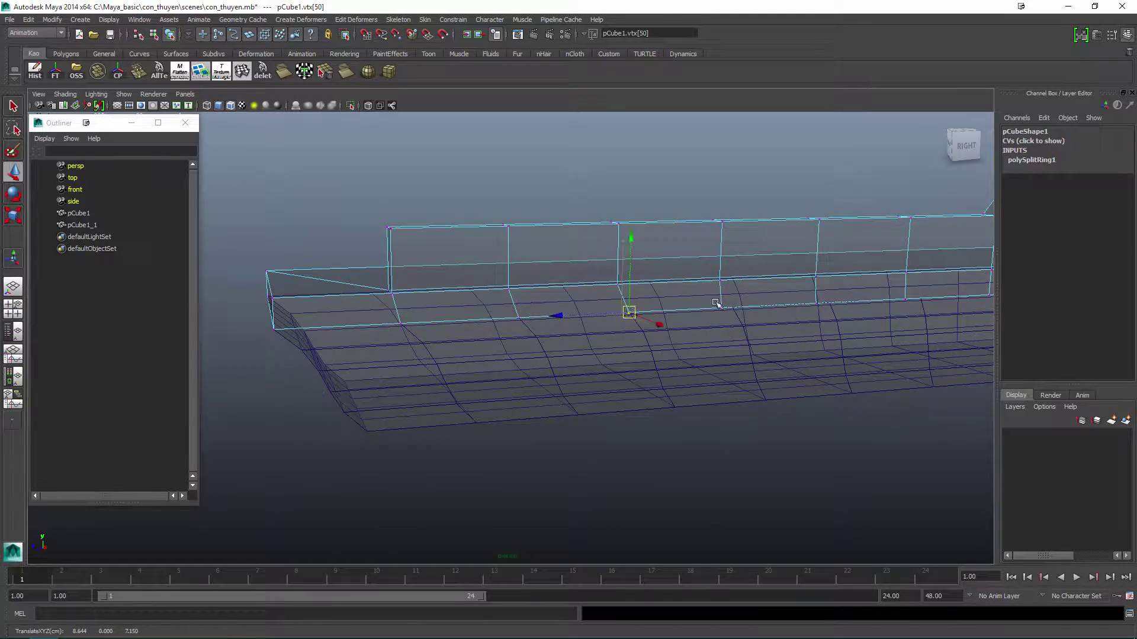
{"action": "key", "text": "ctrl+z"}
{"action": "key", "text": "ctrl+z"}
{"action": "key", "text": "ctrl+z"}
{"action": "key", "text": "5"}
{"action": "key", "text": "F8"}
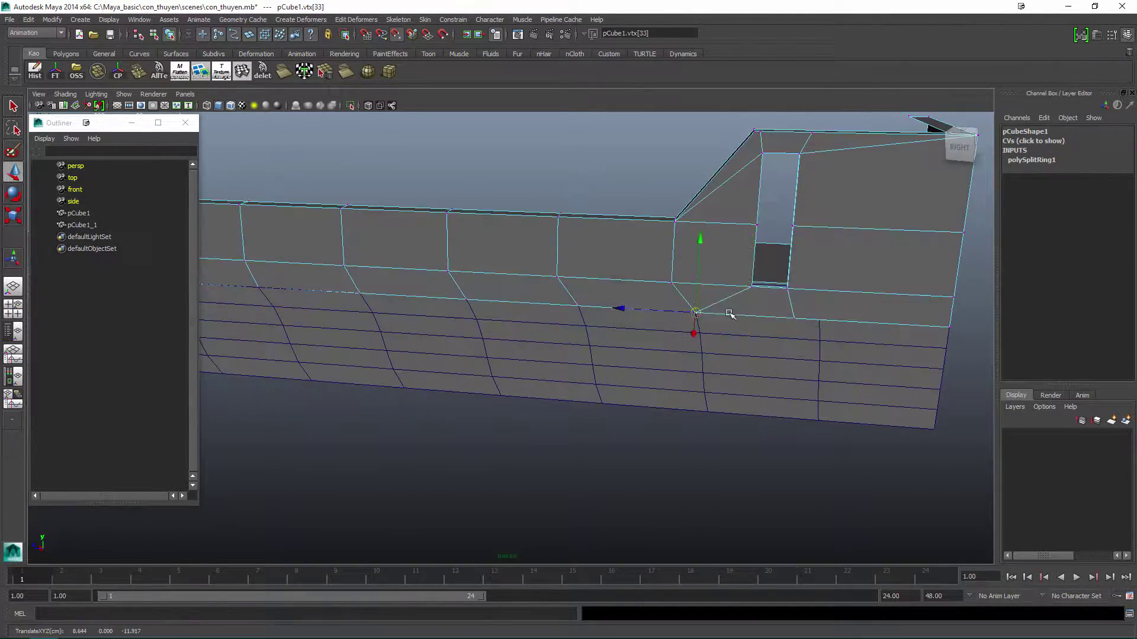
Combine the upper and lower hulls into one mesh and merge their vertices.
{"action": "left_click_drag", "start_coordinate": [728, 314], "coordinate": [799, 307], "text": "alt"}
{"action": "scroll", "coordinate": [762, 289], "scroll_direction": "down", "scroll_amount": 5}
{"action": "key", "text": "q"}
{"action": "left_click", "coordinate": [697, 320], "text": "shift"}
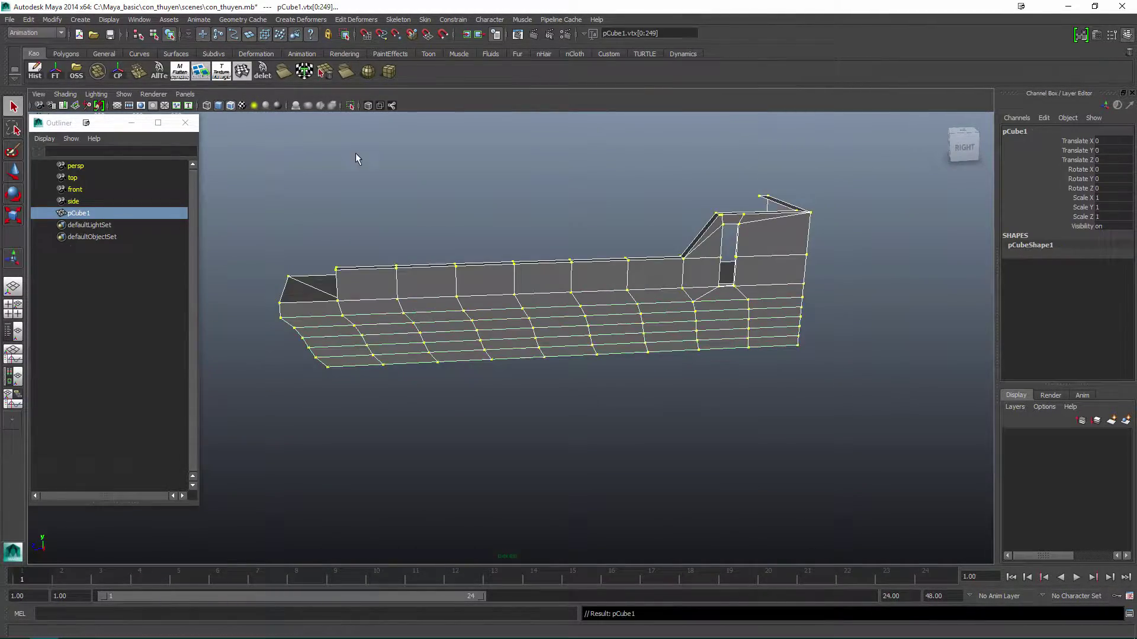
{"action": "key", "text": "F8"}
{"action": "left_click_drag", "start_coordinate": [440, 244], "coordinate": [690, 363], "text": "alt"}
{"action": "left_click", "coordinate": [301, 20]}
{"action": "left_click", "coordinate": [314, 45]}
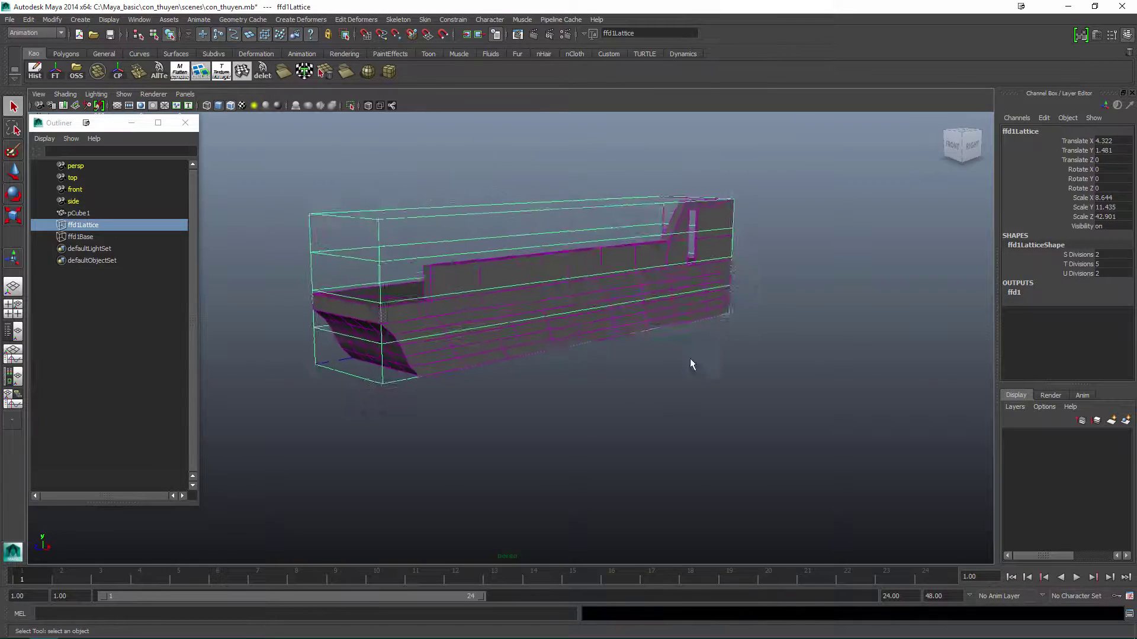
{"action": "key", "text": "ctrl+z"}
{"action": "key", "text": "ctrl+z"}
{"action": "key", "text": "ctrl+z"}
Apply a lattice deformer to only the lower hull's vertices, with T Divisions 2 and U Divisions 5.
{"action": "key", "text": "4"}
{"action": "key", "text": "w"}
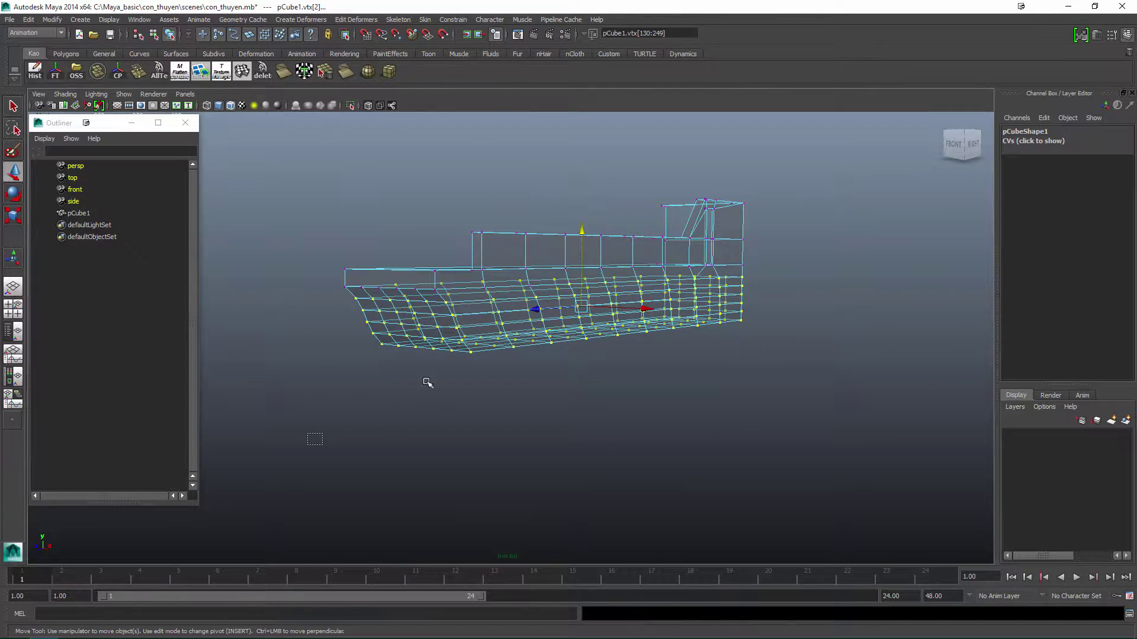
{"action": "key", "text": "5"}
{"action": "left_click", "coordinate": [301, 20]}
{"action": "left_click", "coordinate": [313, 44]}
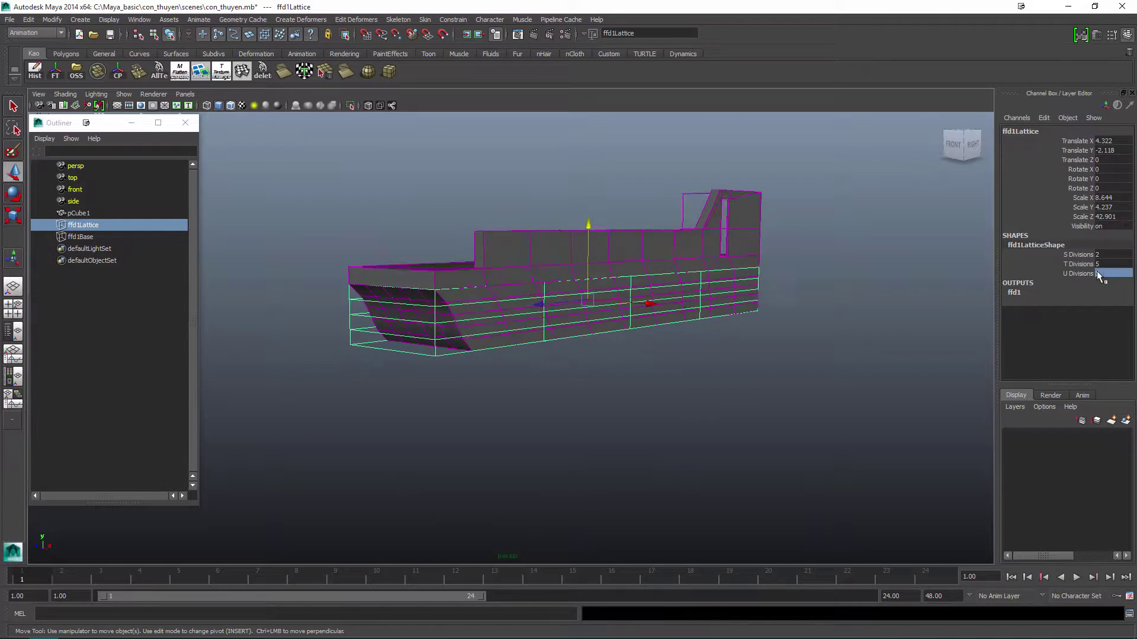
{"action": "key", "text": "F8"}
Move the outer bottom lattice points at the bow inward to taper the front of the lower hull.
{"action": "left_click_drag", "start_coordinate": [471, 389], "coordinate": [592, 355], "text": "alt"}
{"action": "key", "text": "4"}
{"action": "mouse_move", "coordinate": [504, 398]}
{"action": "left_mouse_down"}
{"action": "mouse_move", "coordinate": [557, 415]}
{"action": "mouse_move", "coordinate": [655, 343]}
{"action": "mouse_move", "coordinate": [649, 152]}
{"action": "mouse_move", "coordinate": [610, 261]}
{"action": "mouse_move", "coordinate": [641, 328]}
{"action": "mouse_move", "coordinate": [619, 341]}
{"action": "left_mouse_up"}
{"action": "key", "text": "5"}
{"action": "left_click_drag", "start_coordinate": [642, 329], "coordinate": [705, 332], "text": "alt"}
{"action": "left_click", "coordinate": [598, 357]}
{"action": "left_click", "coordinate": [439, 362]}
{"action": "left_click_drag", "start_coordinate": [441, 371], "coordinate": [520, 302], "text": "alt"}
{"action": "left_click", "coordinate": [568, 318]}
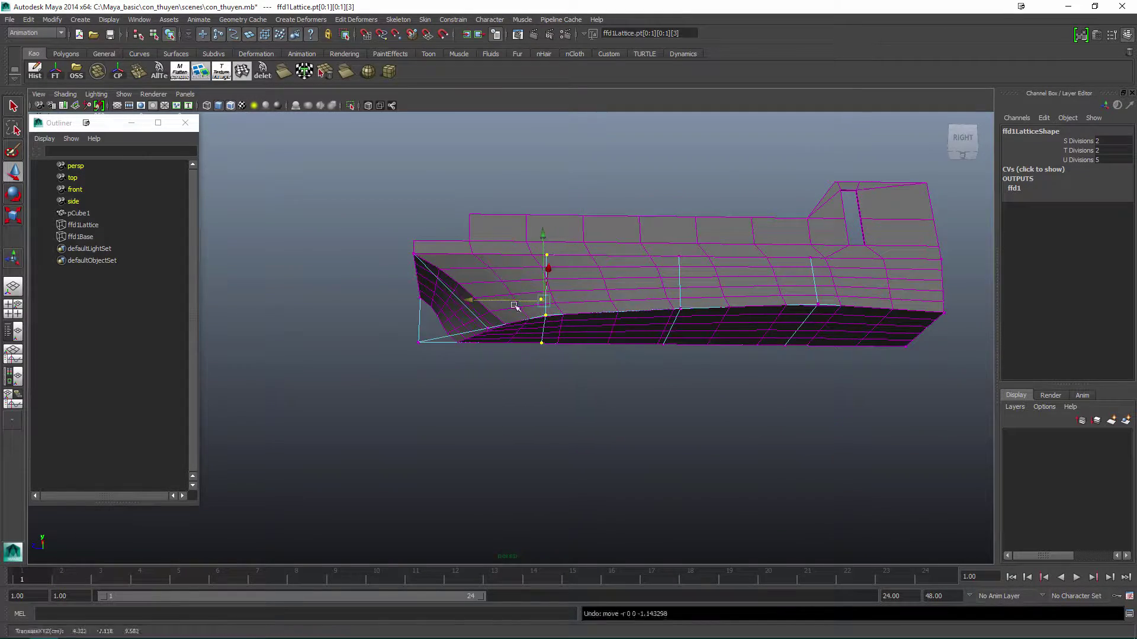
Adjust the lattice points behind the bow and at the stern to round the lower hull's bottom along its length.
{"action": "left_click", "coordinate": [475, 348], "text": "shift"}
{"action": "left_click_drag", "start_coordinate": [528, 386], "coordinate": [580, 296], "text": "alt"}
{"action": "left_click_drag", "start_coordinate": [616, 361], "coordinate": [549, 306]}
{"action": "left_click_drag", "start_coordinate": [569, 379], "coordinate": [532, 343], "text": "alt"}
{"action": "left_click_drag", "start_coordinate": [509, 331], "coordinate": [560, 296]}
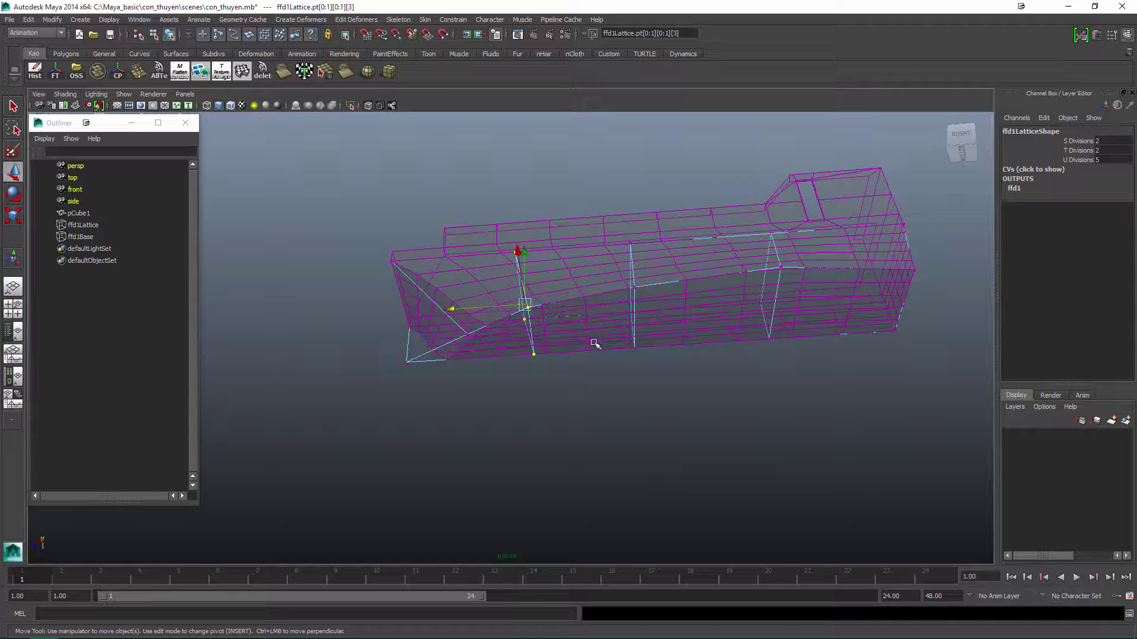
Remove the lattice while keeping the hull's deformed shape, and return to object selection.
{"action": "left_click_drag", "start_coordinate": [594, 343], "coordinate": [516, 459], "text": "alt"}
{"action": "key", "text": "Delete"}
{"action": "left_click", "coordinate": [597, 325]}
{"action": "key", "text": "F11"}
{"action": "left_click", "coordinate": [480, 352]}
{"action": "key", "text": "ctrl+F10"}
{"action": "left_click_drag", "start_coordinate": [644, 468], "coordinate": [639, 340], "text": "alt"}
{"action": "key", "text": "F8"}
Save the scene, and save a new version of it as con_thuyen_01.
{"action": "key", "text": "ctrl+s"}
{"action": "key", "text": "ctrl+shift+s"}
{"action": "type", "text": "_01"}
{"action": "key", "text": "Return"}
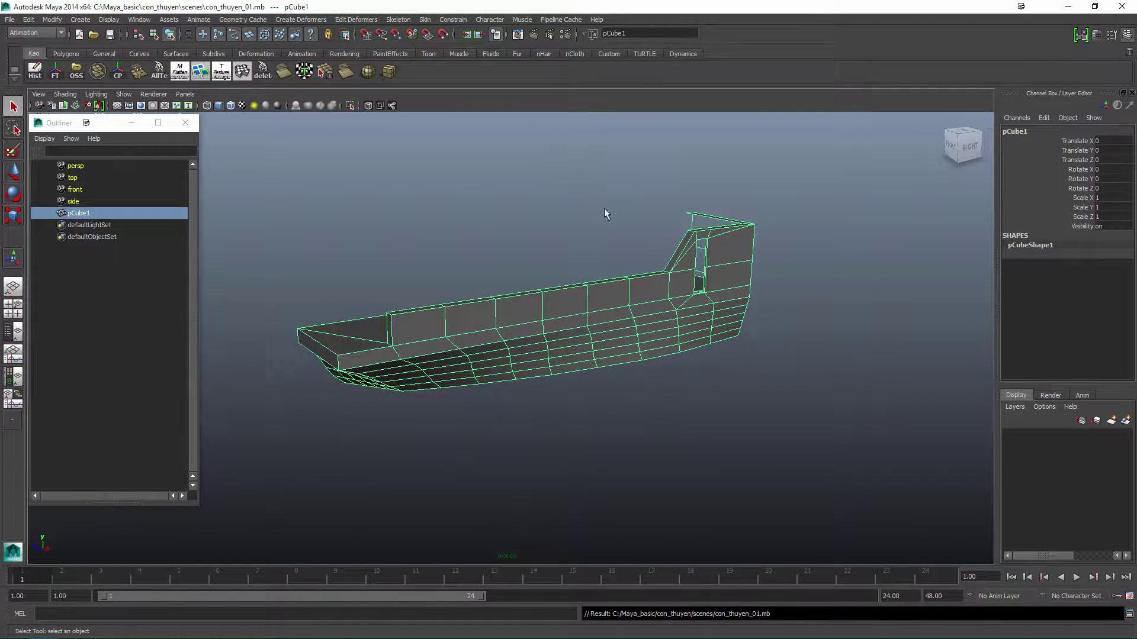
Inspect the boat's overall shape from the front, side and above.
{"action": "left_click", "coordinate": [604, 208]}
{"action": "left_click_drag", "start_coordinate": [604, 208], "coordinate": [601, 284], "text": "alt"}
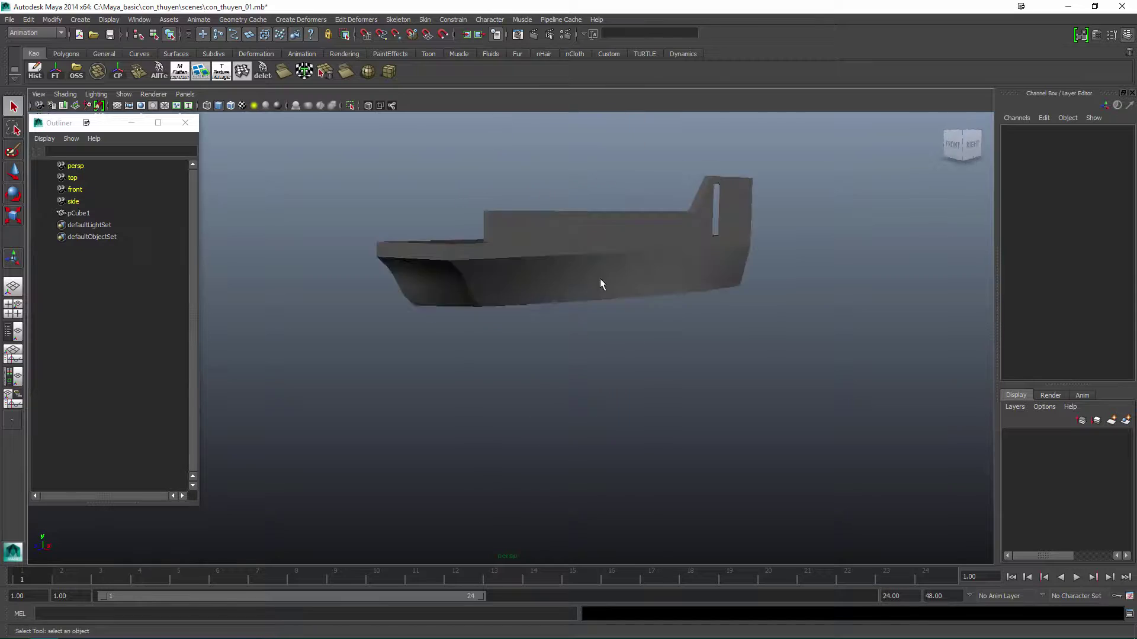
{"action": "left_click", "coordinate": [650, 256]}
{"action": "left_click_drag", "start_coordinate": [650, 256], "coordinate": [651, 270], "text": "alt"}
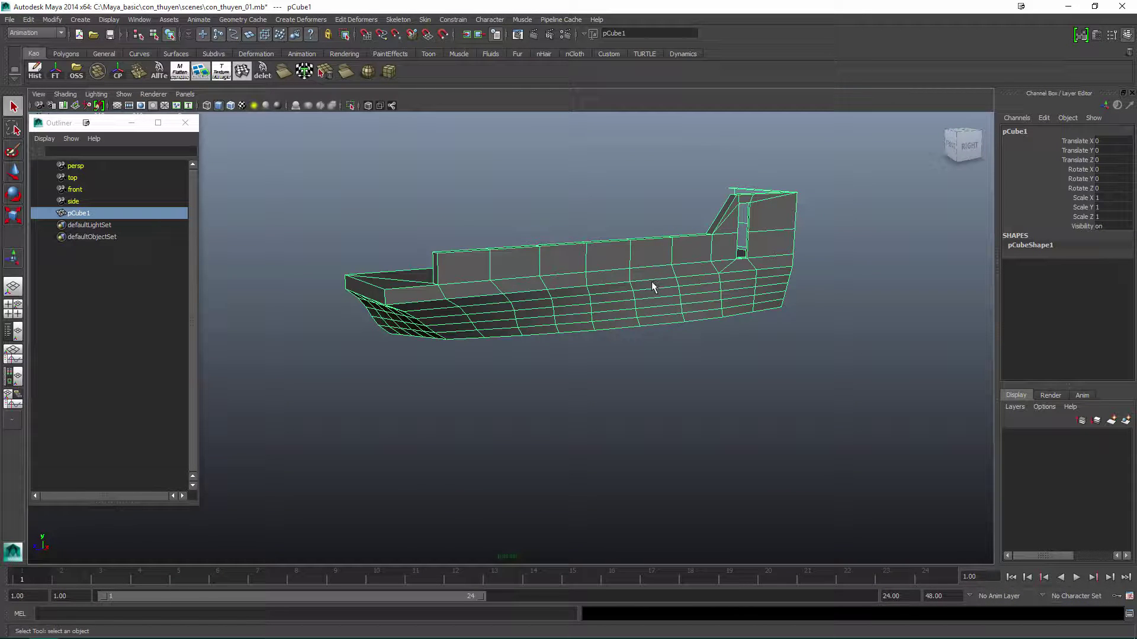
{"action": "left_click_drag", "start_coordinate": [662, 286], "coordinate": [656, 312], "text": "alt"}
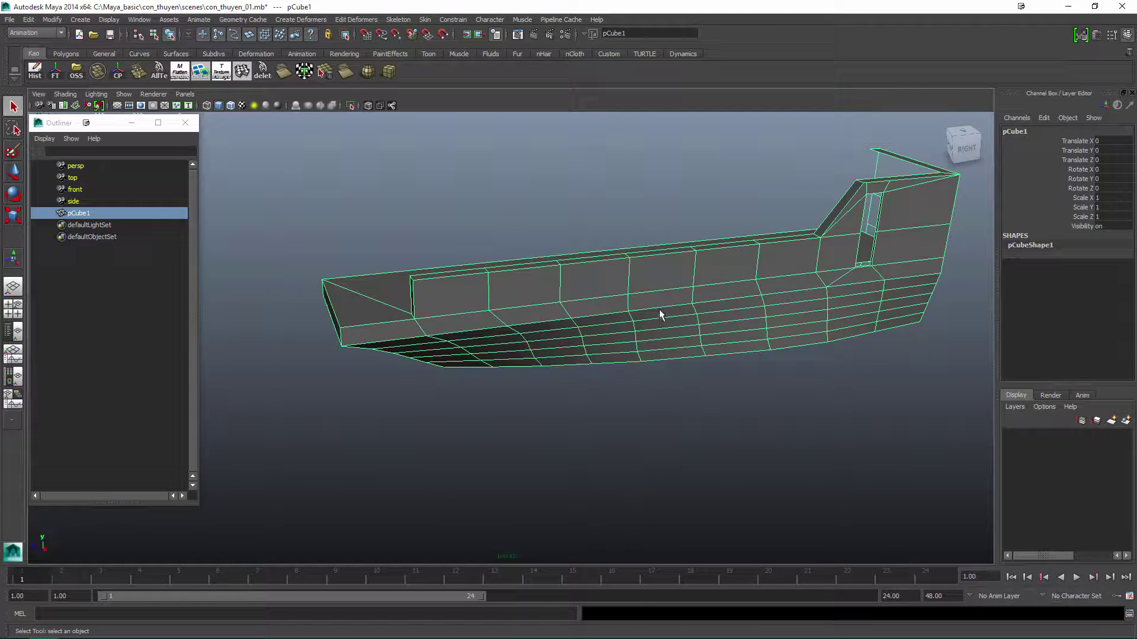
{"action": "left_click_drag", "start_coordinate": [555, 337], "coordinate": [621, 302], "text": "alt"}
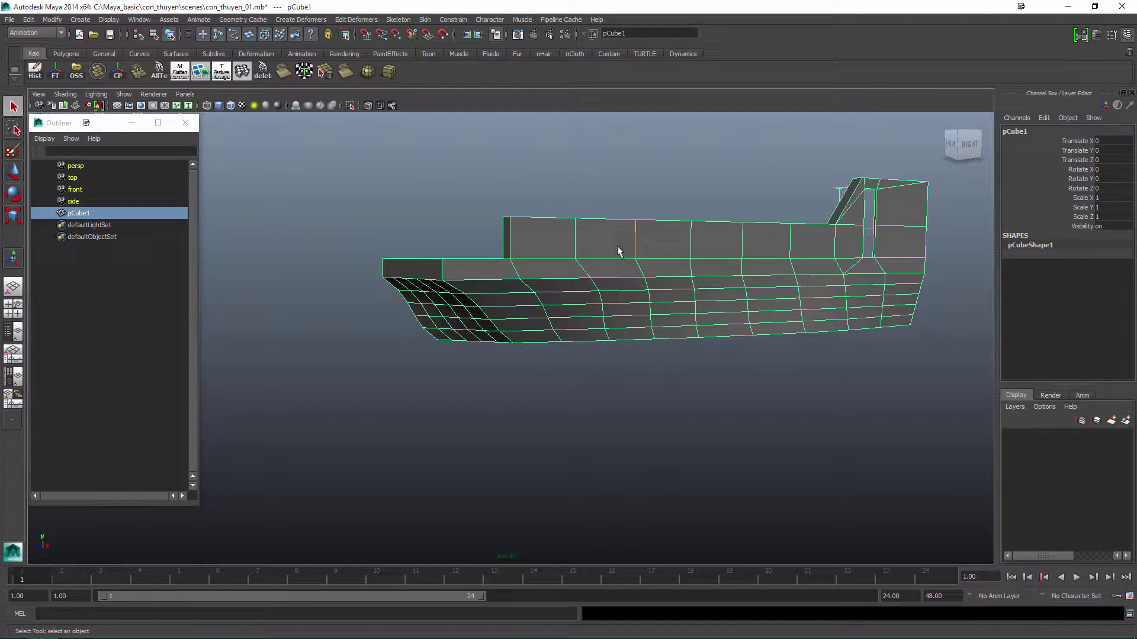
{"action": "left_click_drag", "start_coordinate": [619, 252], "coordinate": [450, 270], "text": "alt"}
Select the vertices of the boat's upper part and apply a lattice deformer to them.
{"action": "key", "text": "F8"}
{"action": "key", "text": "4"}
{"action": "left_click_drag", "start_coordinate": [745, 248], "coordinate": [797, 228], "text": "alt"}
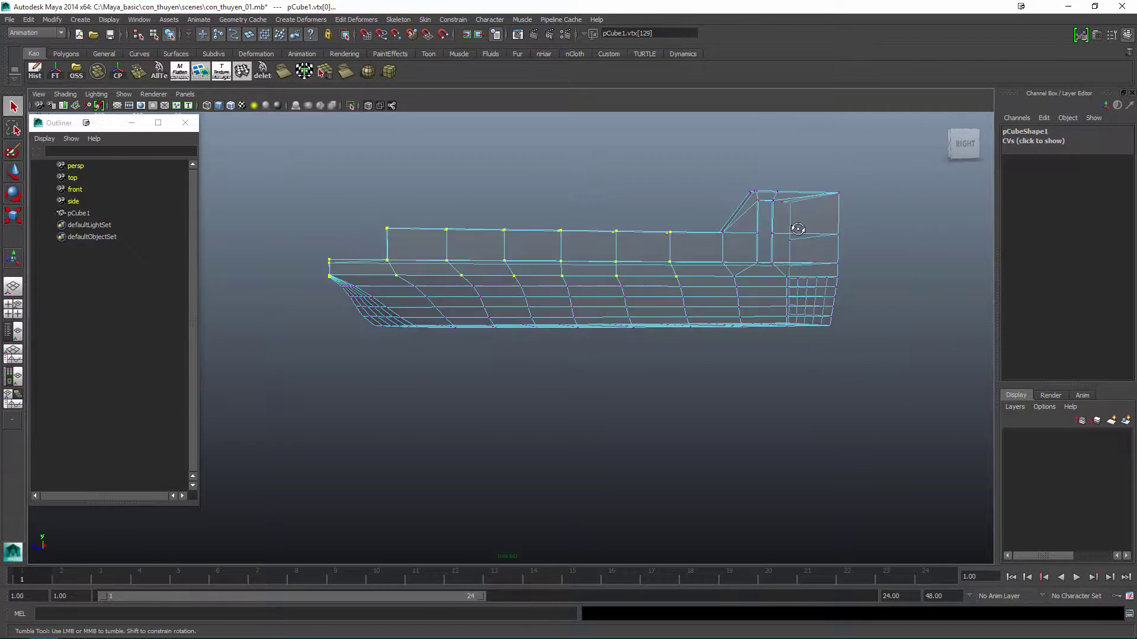
{"action": "key", "text": "5"}
{"action": "left_click_drag", "start_coordinate": [817, 268], "coordinate": [654, 305], "text": "alt"}
{"action": "left_click", "coordinate": [301, 20]}
{"action": "left_click", "coordinate": [293, 48]}
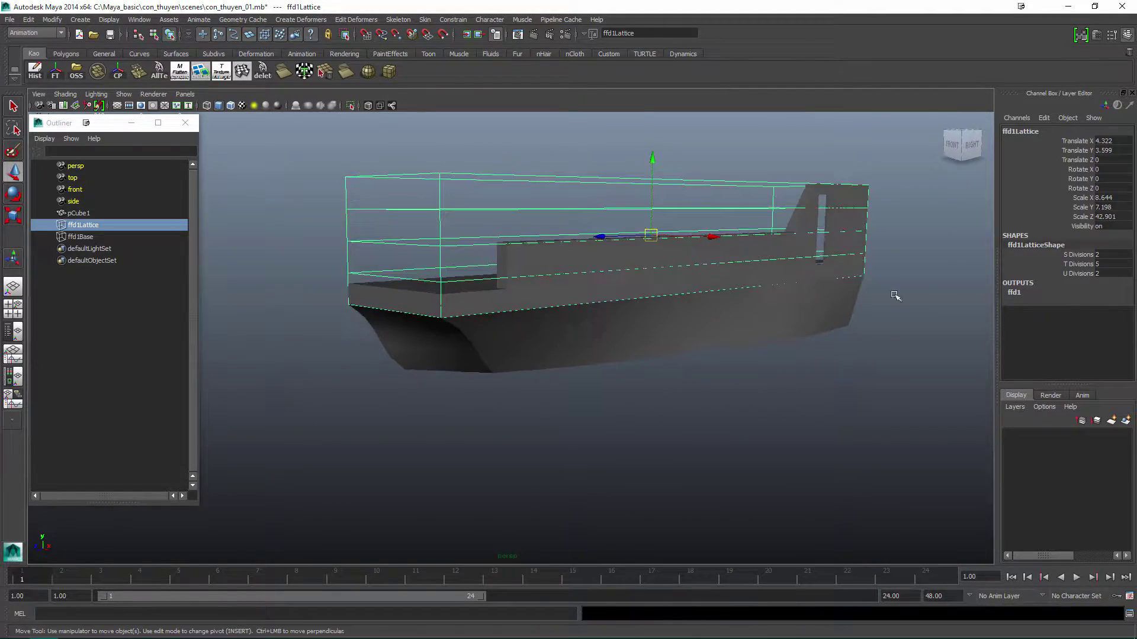
Set the upper lattice's U Divisions to 6 and T Divisions to 3, and switch to editing its points.
{"action": "middle_click_drag", "start_coordinate": [855, 334], "coordinate": [784, 385]}
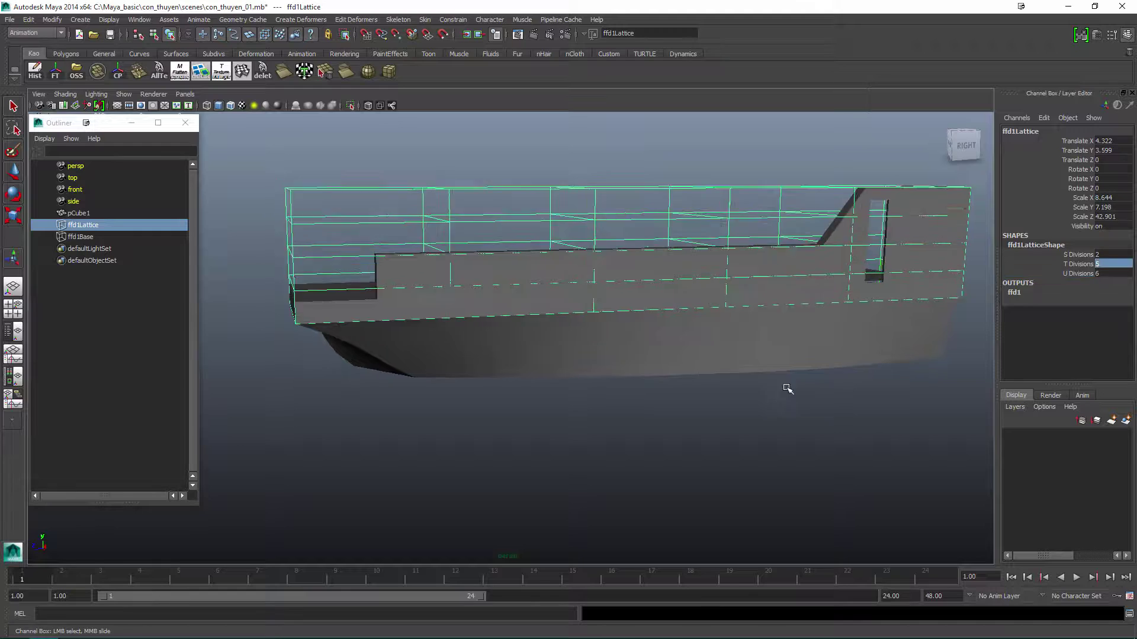
{"action": "left_click", "coordinate": [1107, 264]}
{"action": "type", "text": "3"}
{"action": "key", "text": "Return"}
{"action": "key", "text": "F8"}
{"action": "left_click_drag", "start_coordinate": [791, 398], "coordinate": [693, 254], "text": "alt"}
{"action": "scroll", "coordinate": [664, 257], "scroll_direction": "up", "scroll_amount": 3}
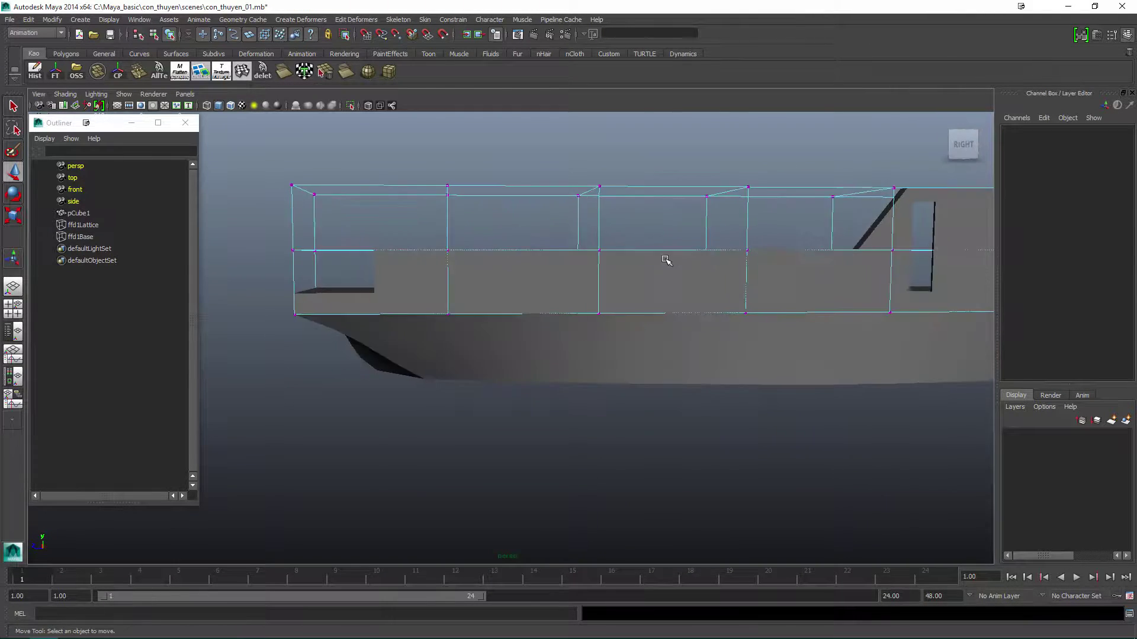
Lower the upper two rows of lattice points amidships and toward the bow so the boat's side wall dips in the middle.
{"action": "left_click_drag", "start_coordinate": [720, 192], "coordinate": [547, 221]}
{"action": "left_click_drag", "start_coordinate": [680, 201], "coordinate": [705, 214], "text": "alt"}
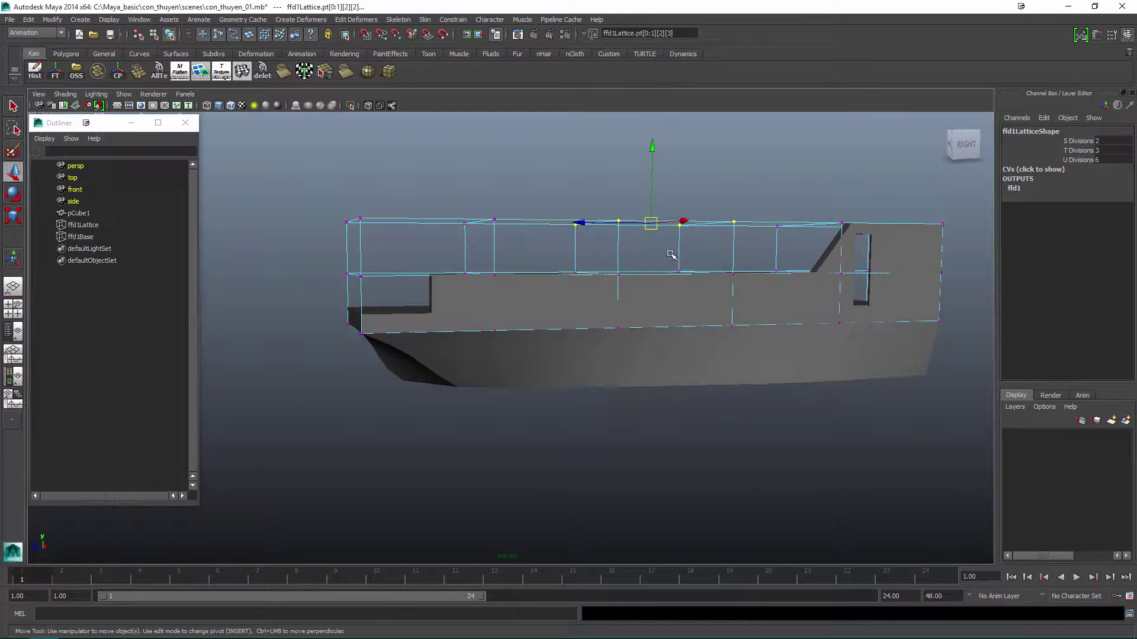
{"action": "left_click_drag", "start_coordinate": [652, 147], "coordinate": [654, 176]}
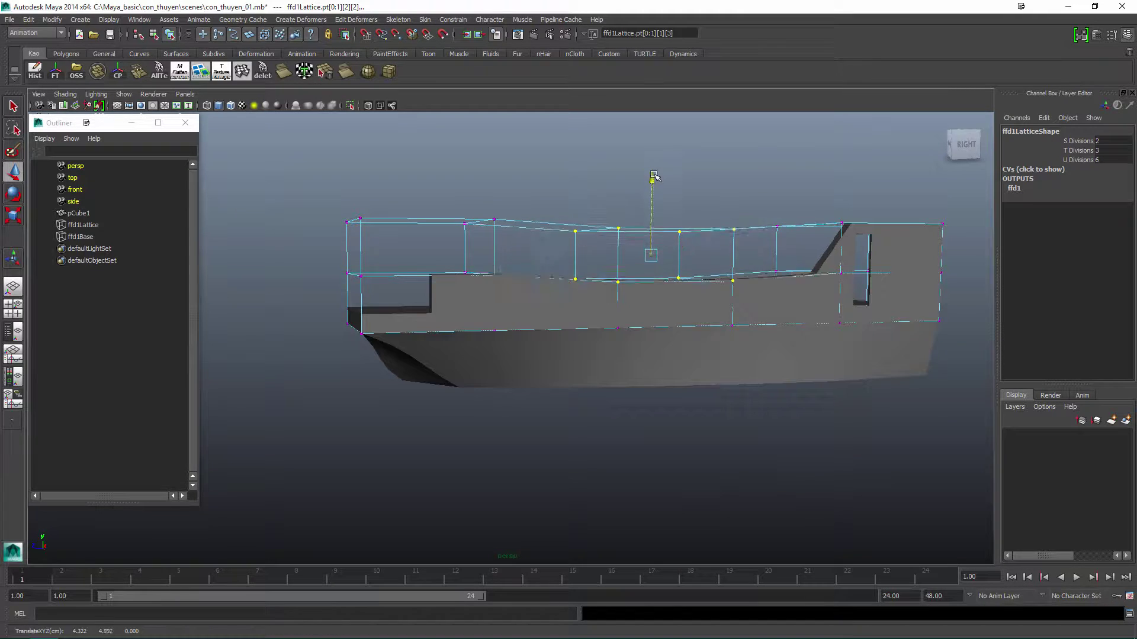
{"action": "left_click_drag", "start_coordinate": [445, 179], "coordinate": [497, 197], "text": "alt"}
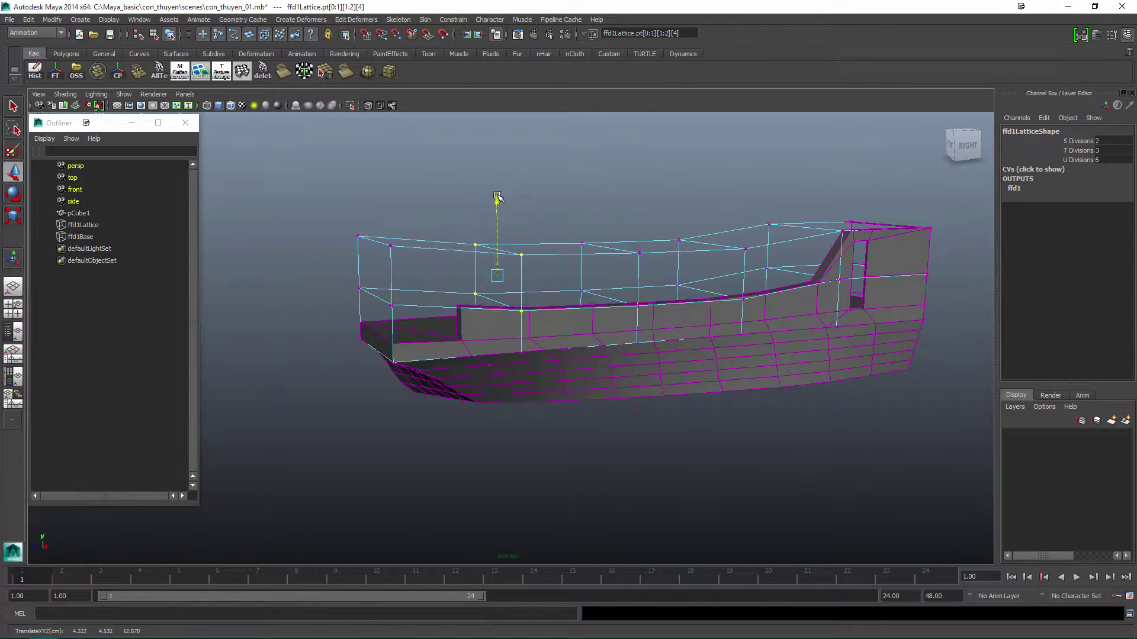
Adjust the height of the upper lattice rows from bow to midship and of the middle-row points just ahead of the stern.
{"action": "left_click_drag", "start_coordinate": [545, 251], "coordinate": [403, 249], "text": "alt"}
{"action": "key", "text": "4"}
{"action": "left_click_drag", "start_coordinate": [444, 293], "coordinate": [729, 236]}
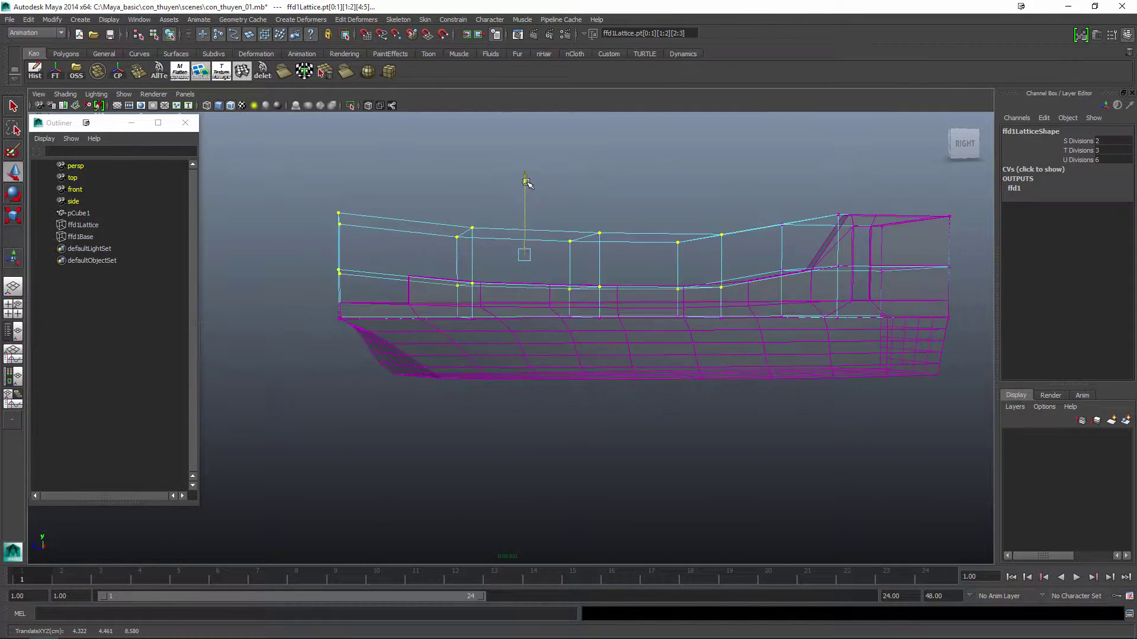
{"action": "key", "text": "5"}
{"action": "left_click_drag", "start_coordinate": [526, 183], "coordinate": [624, 305], "text": "alt"}
{"action": "left_click_drag", "start_coordinate": [637, 211], "coordinate": [739, 259], "text": "alt"}
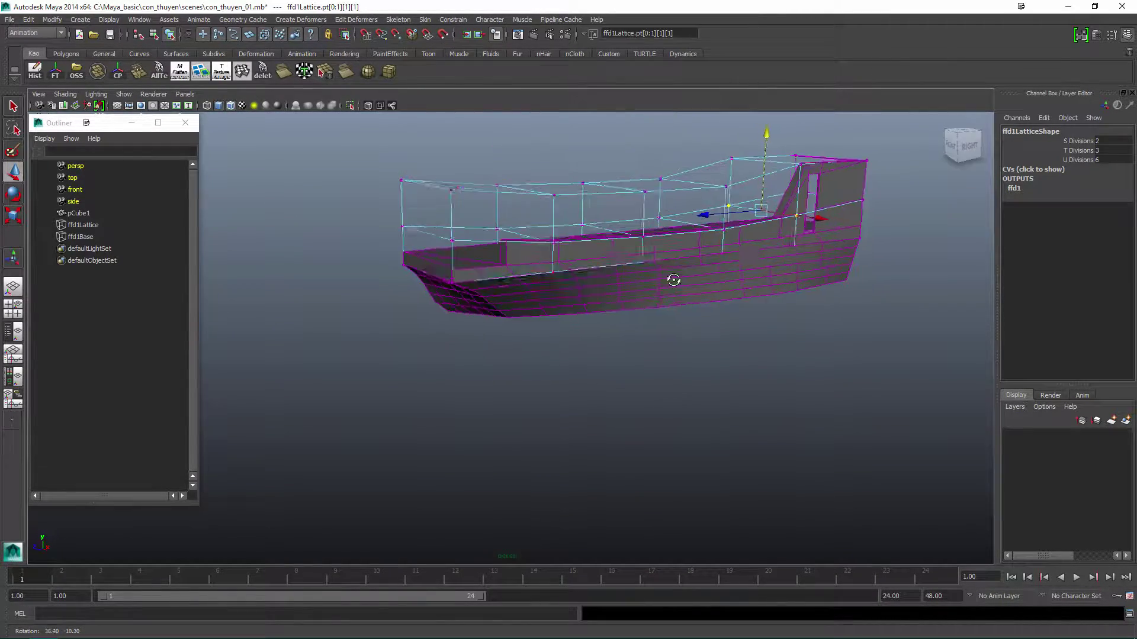
{"action": "mouse_move", "coordinate": [686, 368]}
{"action": "left_mouse_down", "text": "alt"}
{"action": "mouse_move", "coordinate": [678, 251]}
{"action": "mouse_move", "coordinate": [647, 172]}
{"action": "mouse_move", "coordinate": [718, 331]}
{"action": "mouse_move", "coordinate": [523, 246]}
{"action": "left_mouse_up", "text": "alt"}
Delete the boat mesh's history to bake in the upper lattice's shape.
{"action": "key", "text": "F8"}
{"action": "key", "text": "alt+shift+d"}
{"action": "key", "text": "ctrl+z"}
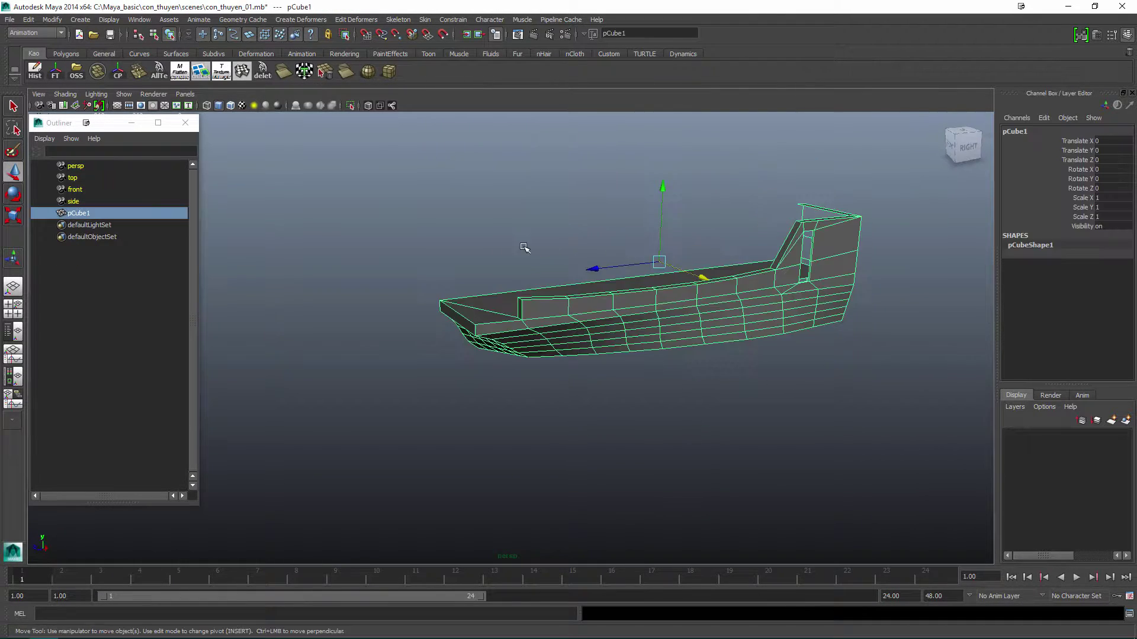
Apply a lattice deformer around the whole boat with T Divisions set to 3 and U Divisions set to 4.
{"action": "left_click", "coordinate": [675, 373]}
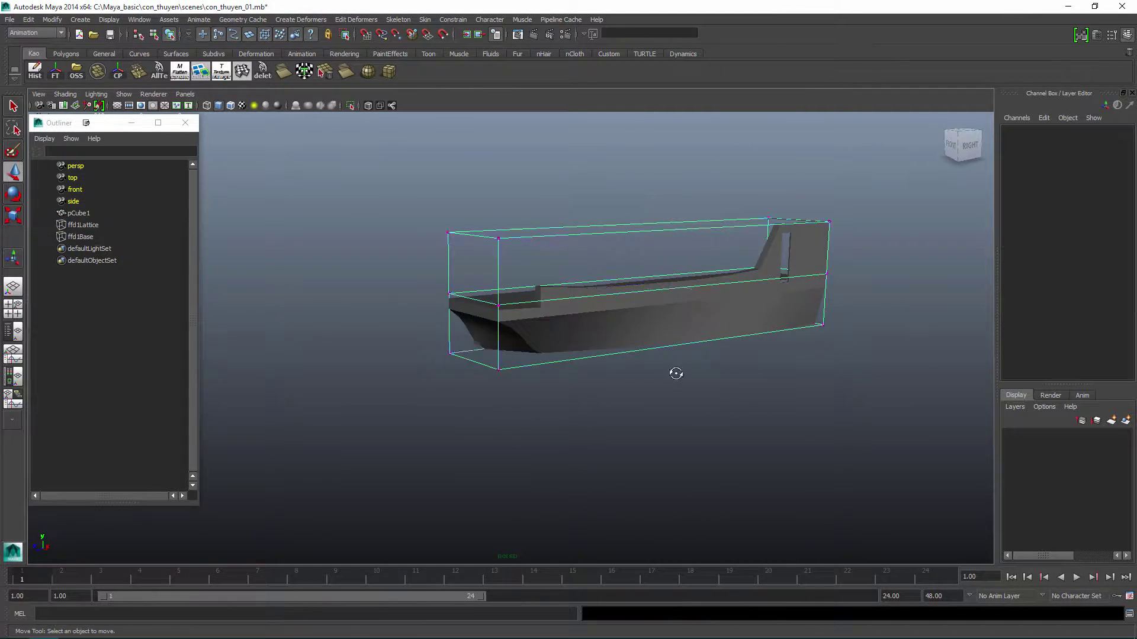
{"action": "left_click_drag", "start_coordinate": [675, 373], "coordinate": [825, 332], "text": "alt"}
{"action": "key", "text": "ctrl+z"}
{"action": "left_click", "coordinate": [1096, 274]}
{"action": "type", "text": "3"}
{"action": "key", "text": "Return"}
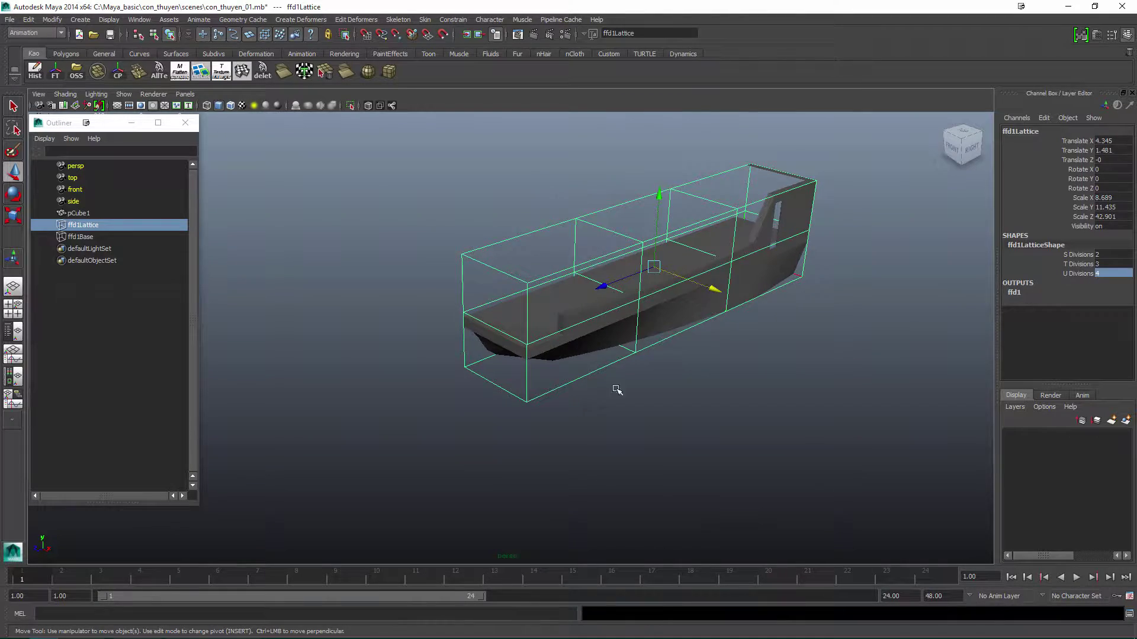
Reposition the forward lattice points to curve the boat's side toward the bow, and bake the shape by deleting the history.
{"action": "key", "text": "F8"}
{"action": "left_click_drag", "start_coordinate": [515, 260], "coordinate": [628, 363]}
{"action": "key", "text": "alt+shift+d"}
{"action": "left_click", "coordinate": [663, 322]}
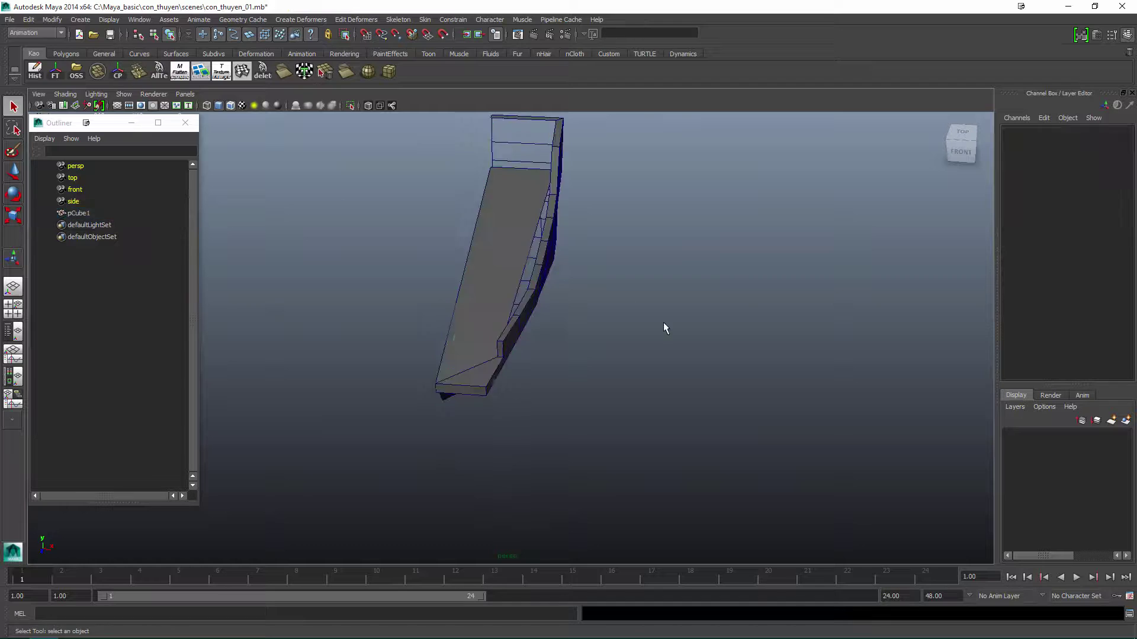
Select the boat half and save the scene.
{"action": "left_click", "coordinate": [520, 258]}
{"action": "left_click_drag", "start_coordinate": [519, 258], "coordinate": [555, 290], "text": "alt"}
{"action": "key", "text": "ctrl+s"}
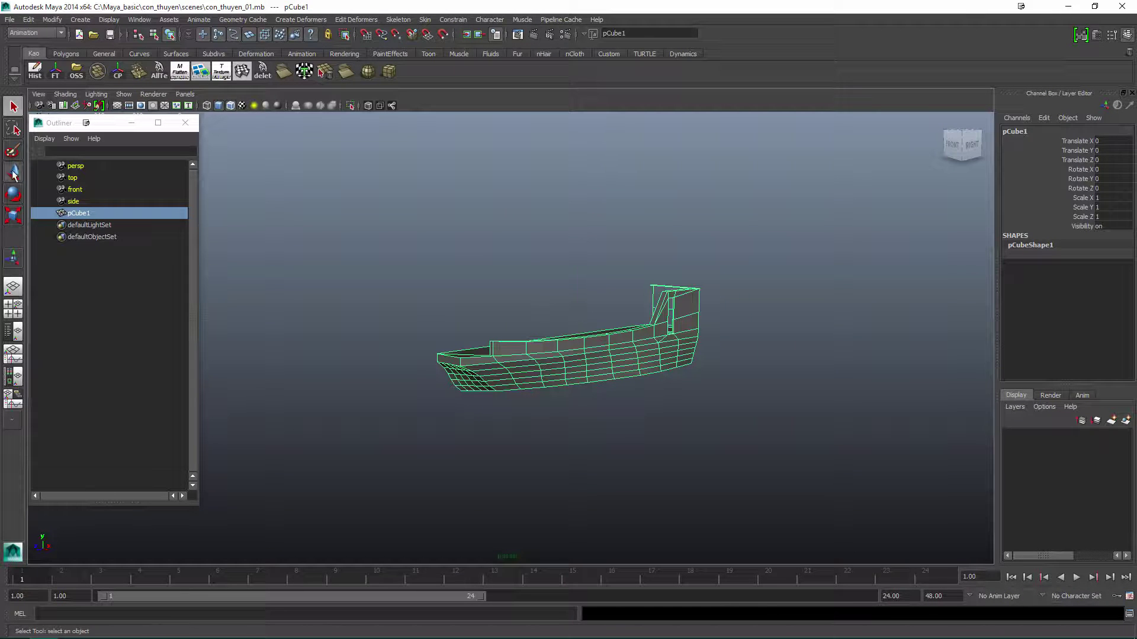
Mirror the boat half with Duplicate Special using a Scale X of -1.
{"action": "left_click", "coordinate": [1084, 629]}
{"action": "left_click_drag", "start_coordinate": [971, 550], "coordinate": [526, 385], "text": "alt"}
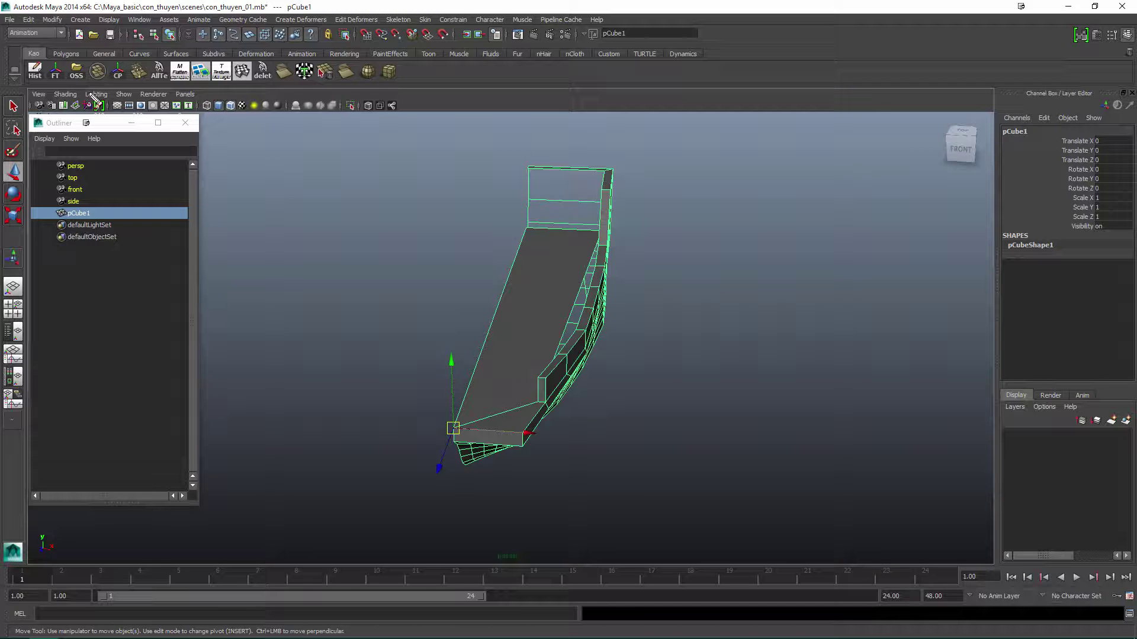
{"action": "left_click", "coordinate": [9, 20]}
{"action": "left_click", "coordinate": [139, 294]}
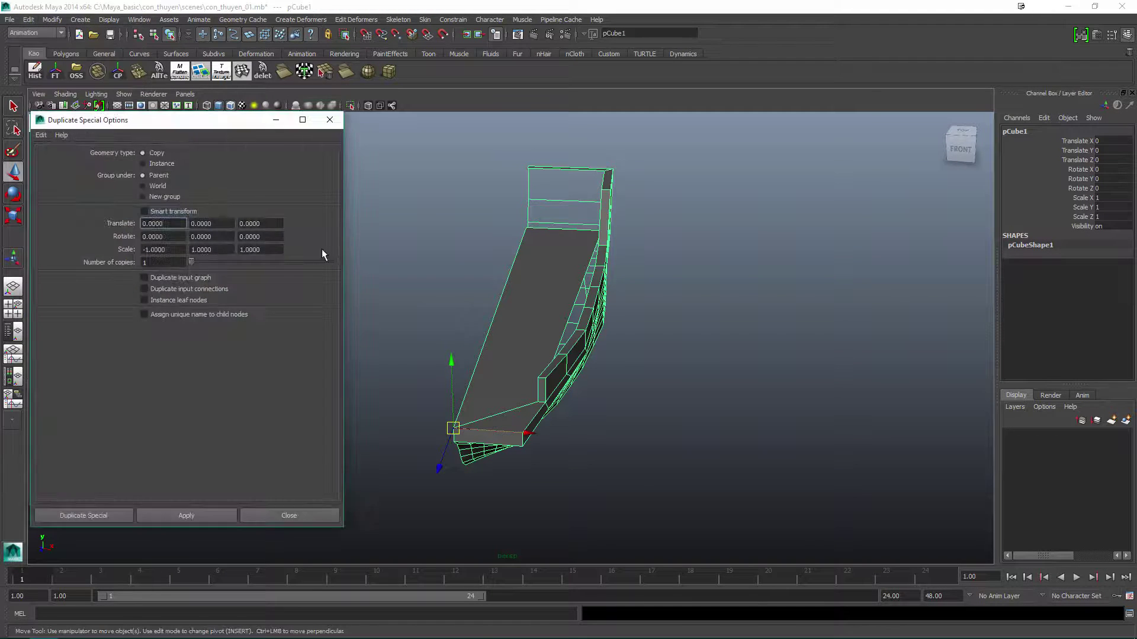
{"action": "key", "text": "Return"}
{"action": "left_click_drag", "start_coordinate": [450, 355], "coordinate": [680, 296], "text": "alt"}
{"action": "left_click", "coordinate": [329, 119]}
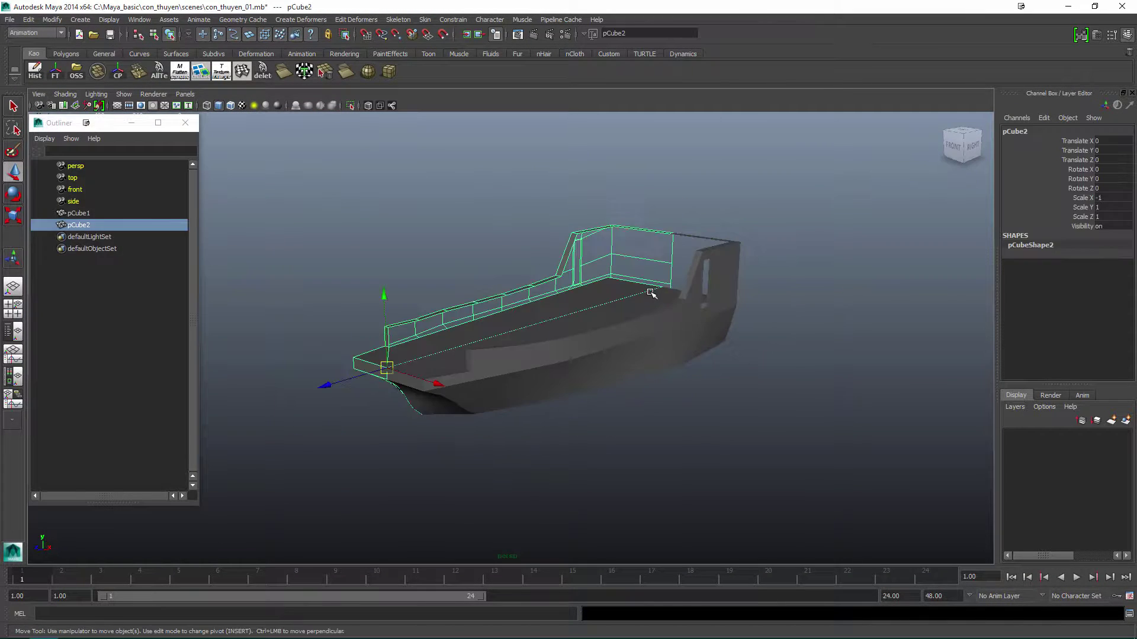
Enable Double Sided in the mirrored half's Render Stats.
{"action": "key", "text": "ctrl+a"}
{"action": "left_click", "coordinate": [989, 359]}
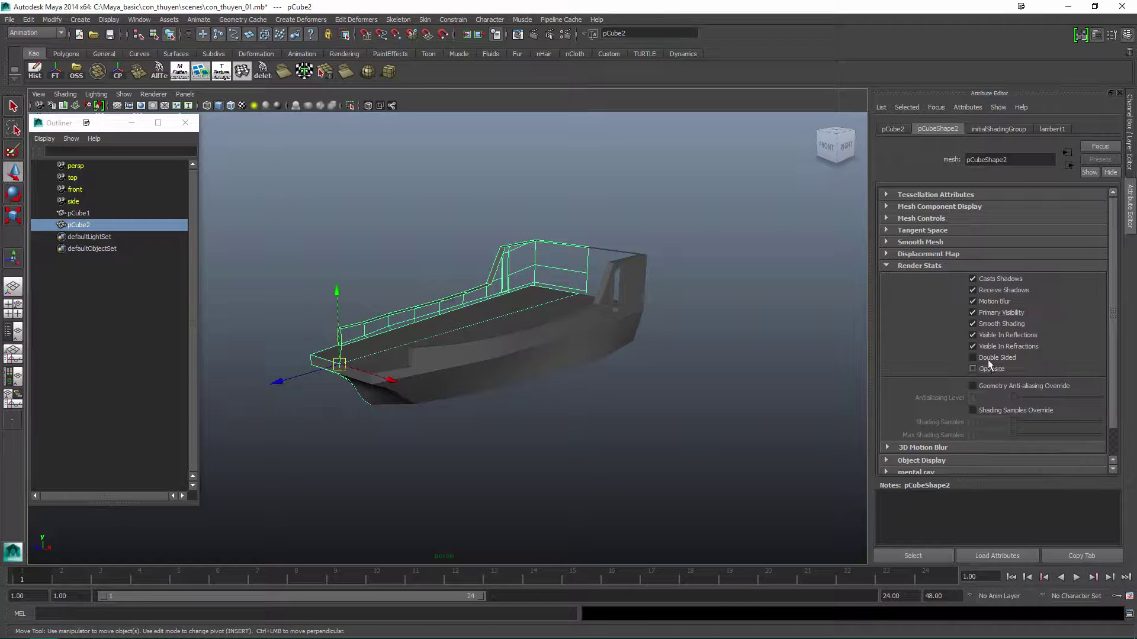
{"action": "left_click", "coordinate": [768, 324]}
{"action": "left_click_drag", "start_coordinate": [768, 324], "coordinate": [649, 382], "text": "alt"}
{"action": "left_click", "coordinate": [649, 382]}
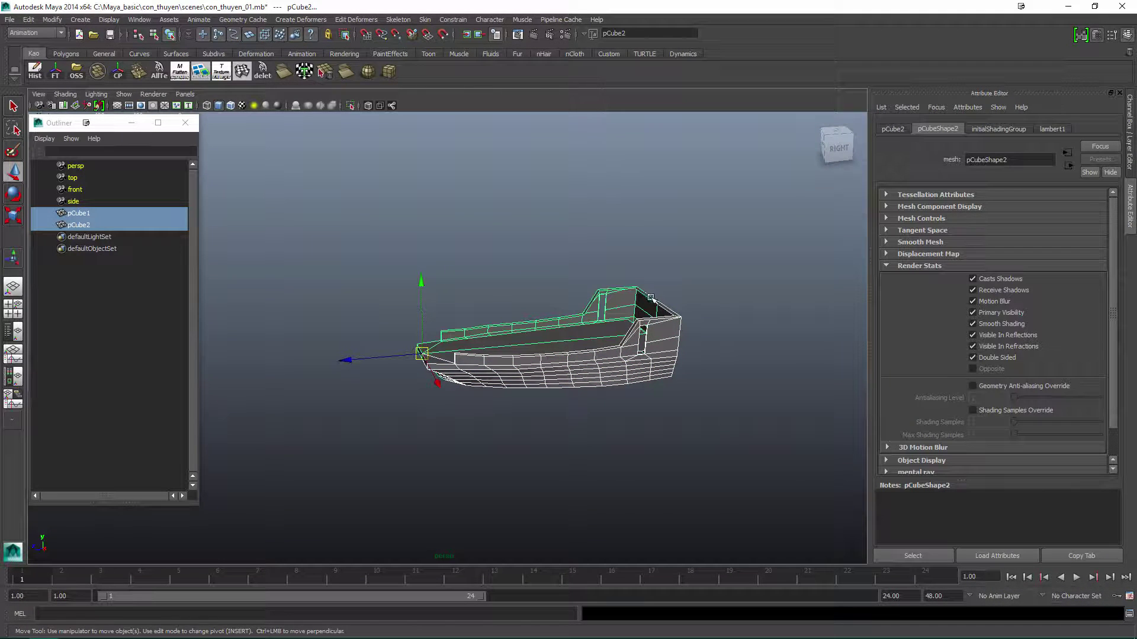
Inspect the complete boat from the side and delete the mirrored half.
{"action": "key", "text": "5"}
{"action": "key", "text": "q"}
{"action": "left_click", "coordinate": [521, 386]}
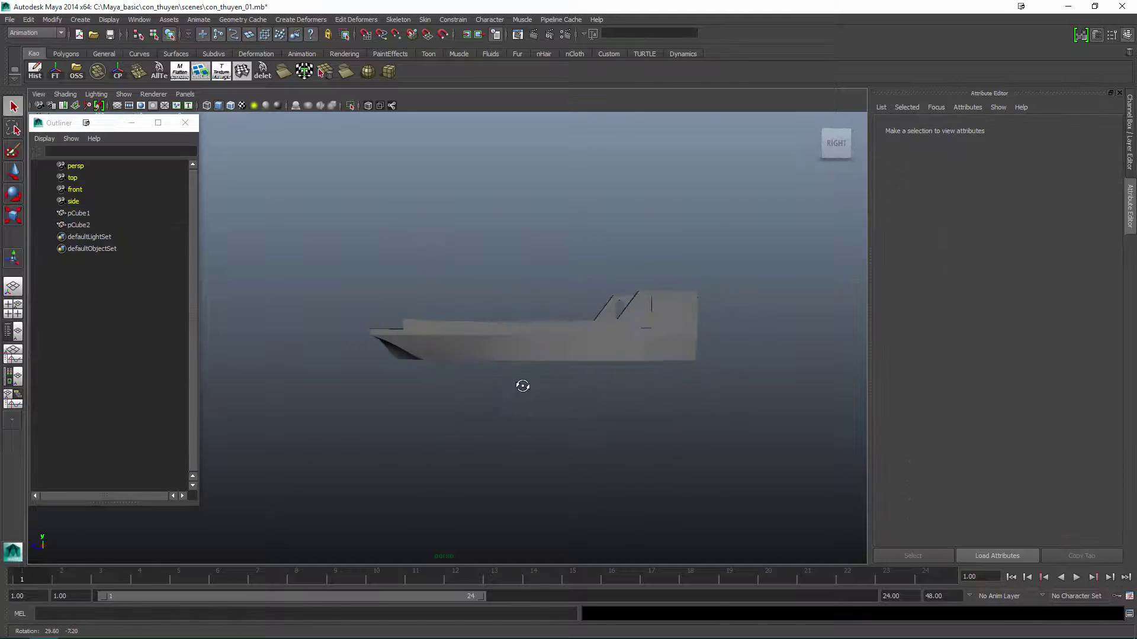
{"action": "left_click", "coordinate": [527, 356]}
{"action": "mouse_move", "coordinate": [527, 389]}
{"action": "left_mouse_down", "text": "alt"}
{"action": "mouse_move", "coordinate": [520, 280]}
{"action": "mouse_move", "coordinate": [578, 343]}
{"action": "mouse_move", "coordinate": [500, 362]}
{"action": "mouse_move", "coordinate": [602, 322]}
{"action": "left_mouse_up", "text": "alt"}
{"action": "key", "text": "Delete"}
Delete the large front face of the upper hull at the bow.
{"action": "left_click", "coordinate": [500, 362]}
{"action": "key", "text": "F11"}
{"action": "left_click", "coordinate": [551, 263]}
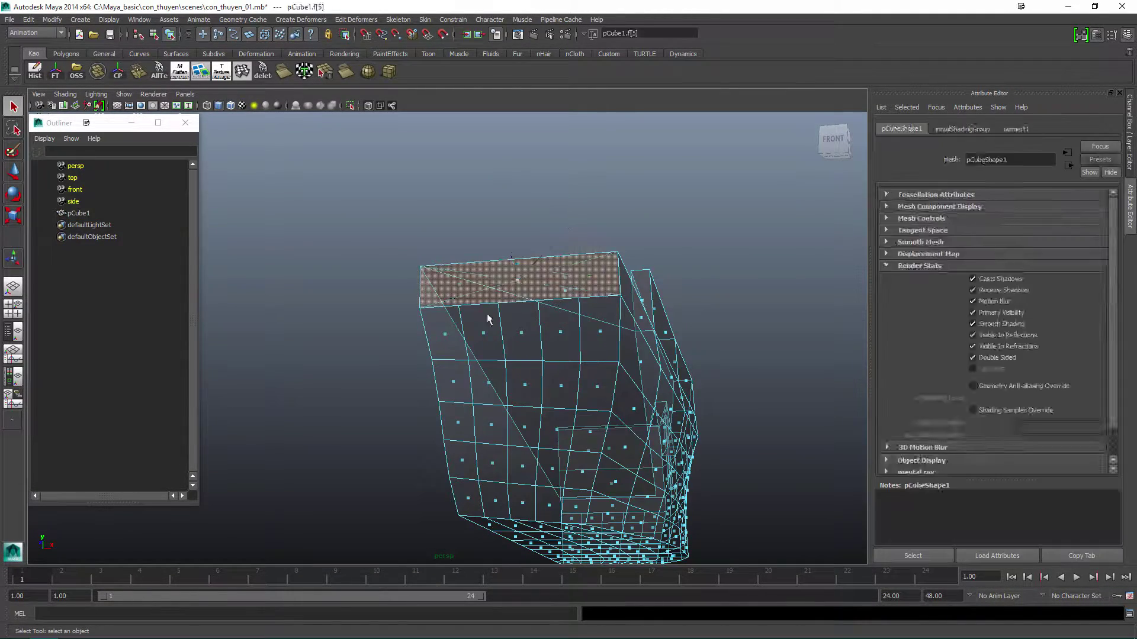
{"action": "left_click_drag", "start_coordinate": [550, 263], "coordinate": [455, 302], "text": "alt"}
{"action": "left_click", "coordinate": [591, 391]}
Close the gap at the bow with faces joining the deck's front edge to the lower hull's top edge.
{"action": "key", "text": "F10"}
{"action": "left_click", "coordinate": [456, 302]}
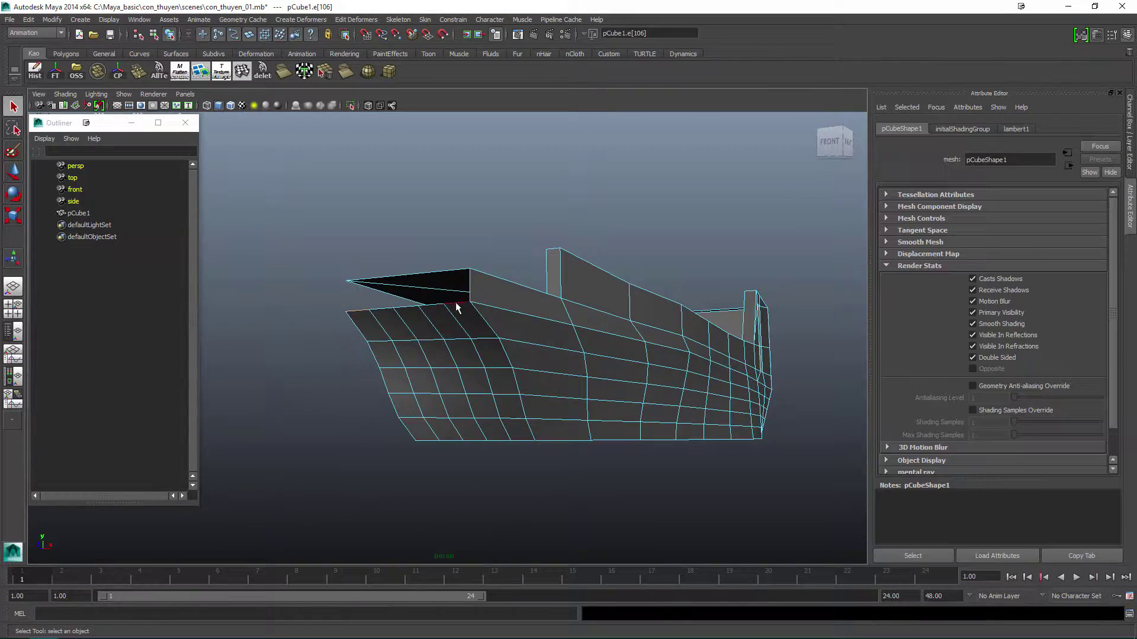
{"action": "key", "text": "ctrl+e"}
{"action": "right_click_drag", "start_coordinate": [456, 302], "coordinate": [532, 331], "text": "alt"}
{"action": "left_click_drag", "start_coordinate": [533, 332], "coordinate": [431, 315], "text": "alt"}
{"action": "left_click", "coordinate": [377, 322]}
{"action": "key", "text": "w"}
{"action": "key", "text": "q"}
{"action": "left_click", "coordinate": [520, 313]}
{"action": "left_click", "coordinate": [563, 332]}
{"action": "left_click_drag", "start_coordinate": [563, 333], "coordinate": [358, 299], "text": "alt"}
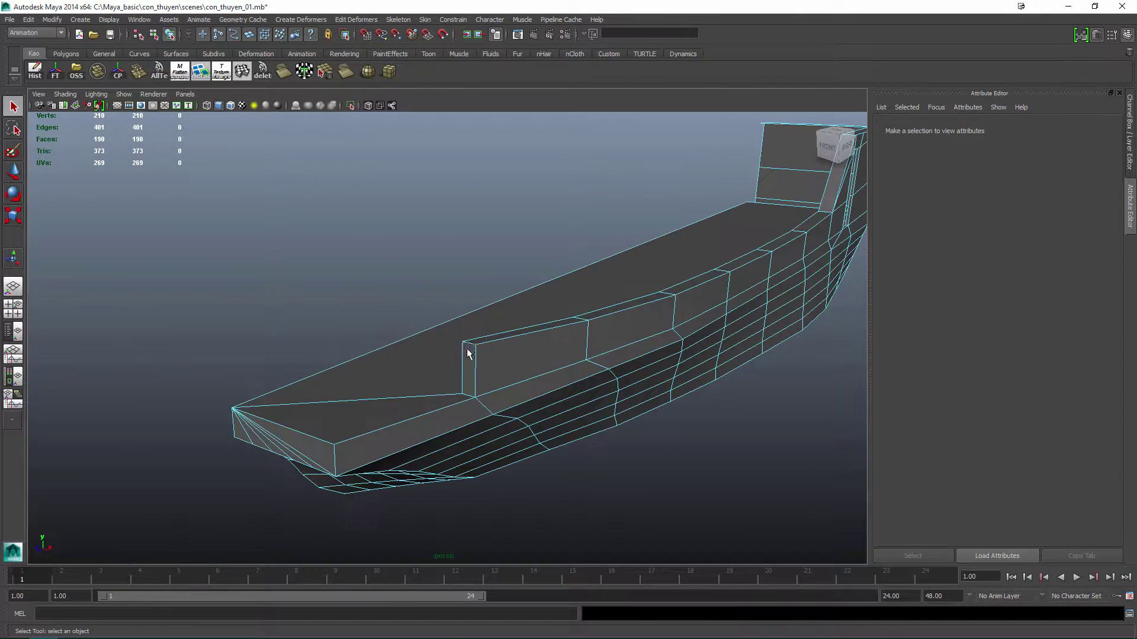
Bevel the upper front edge of the side wall with multiple segments to round its corner.
{"action": "key", "text": "ctrl+a"}
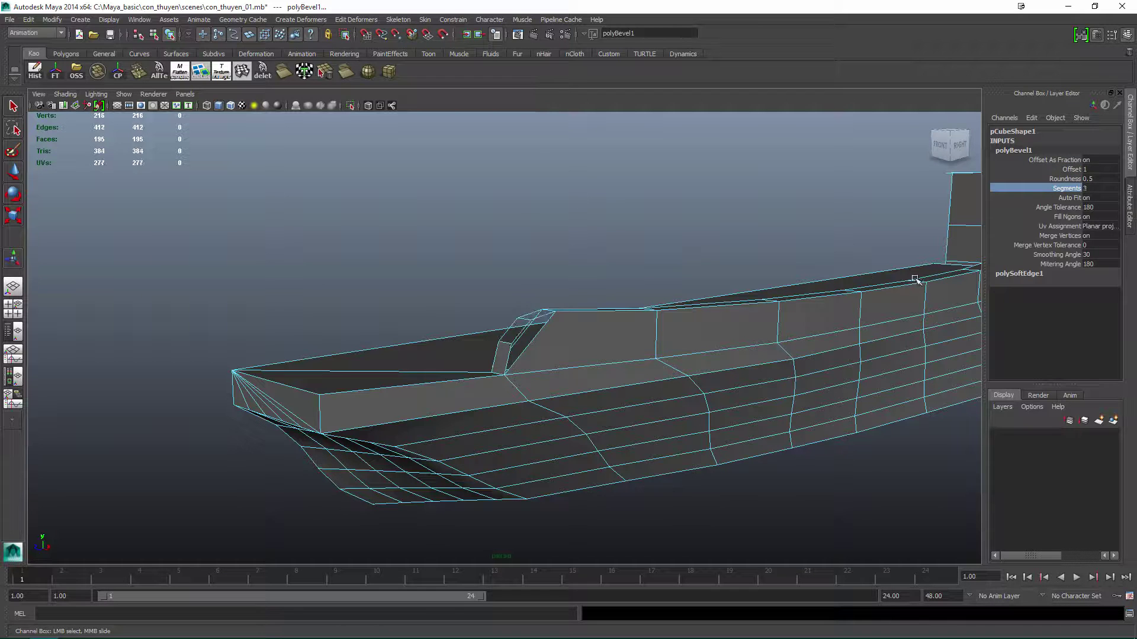
{"action": "right_click_drag", "start_coordinate": [703, 320], "coordinate": [713, 269]}
{"action": "left_click", "coordinate": [713, 269]}
{"action": "left_click_drag", "start_coordinate": [713, 269], "coordinate": [726, 351], "text": "alt"}
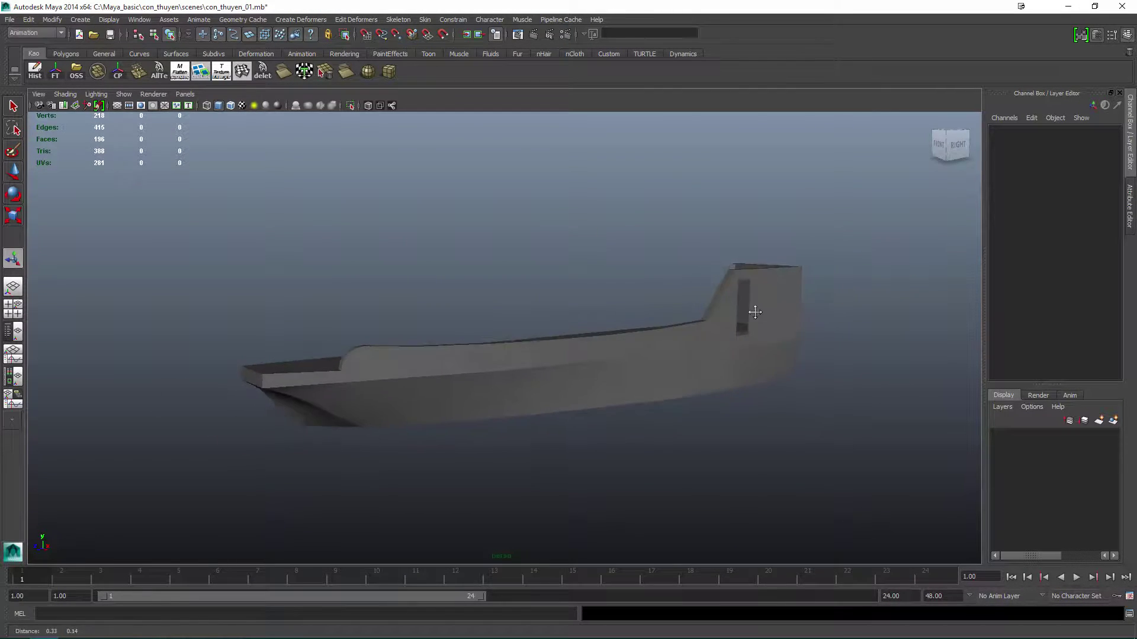
Select the vertices along the top of the stern wall and adjust their height.
{"action": "left_click_drag", "start_coordinate": [755, 312], "coordinate": [691, 365], "text": "alt"}
{"action": "key", "text": "4"}
{"action": "left_click", "coordinate": [655, 375]}
{"action": "key", "text": "F8"}
{"action": "key", "text": "w"}
{"action": "mouse_move", "coordinate": [610, 314]}
{"action": "left_mouse_down"}
{"action": "mouse_move", "coordinate": [675, 435]}
{"action": "mouse_move", "coordinate": [647, 297]}
{"action": "mouse_move", "coordinate": [541, 355]}
{"action": "mouse_move", "coordinate": [547, 333]}
{"action": "left_mouse_up"}
{"action": "key", "text": "5"}
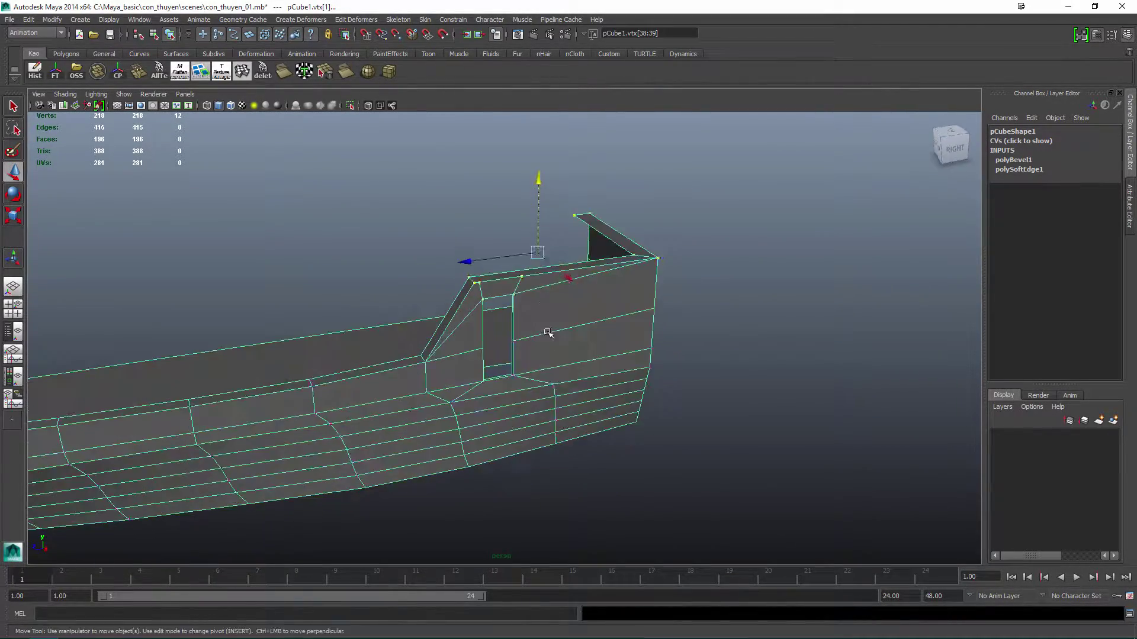
Split the stern's side wall from the window's upper corner to the rear seam corner and delete the redundant edges around it.
{"action": "left_click", "coordinate": [456, 333]}
{"action": "left_click_drag", "start_coordinate": [455, 333], "coordinate": [504, 318], "text": "alt"}
{"action": "left_click", "coordinate": [589, 315]}
{"action": "key", "text": "Return"}
{"action": "key", "text": "ctrl+BackSpace"}
{"action": "key", "text": "g"}
{"action": "key", "text": "ctrl+z"}
{"action": "key", "text": "5"}
{"action": "left_click_drag", "start_coordinate": [521, 276], "coordinate": [544, 297], "text": "alt"}
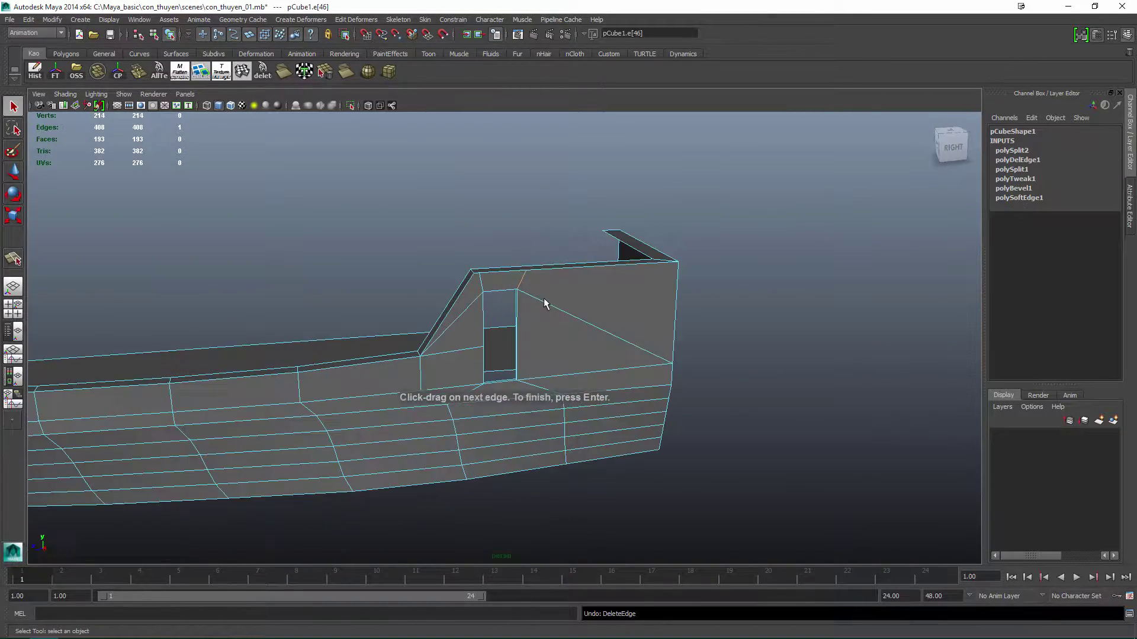
{"action": "left_click_drag", "start_coordinate": [541, 352], "coordinate": [467, 310], "text": "alt"}
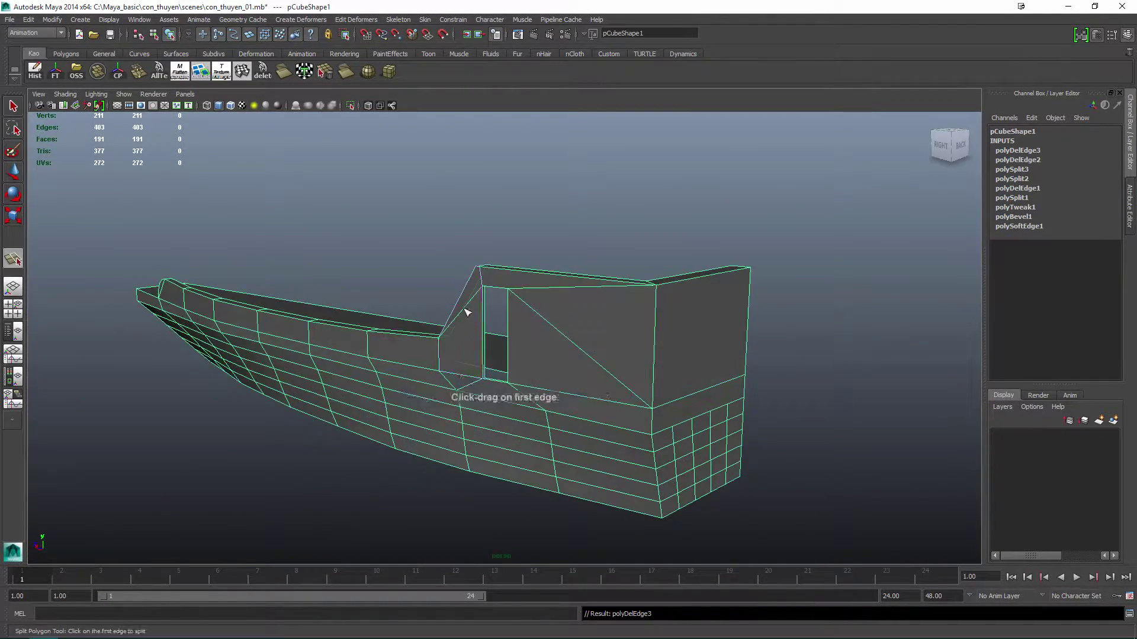
Stretch the boat to a Scale Z of 1.259 and split the upper stern's back face with four vertical edges continuing the lower hull's grid.
{"action": "key", "text": "alt+shift+d"}
{"action": "mouse_move", "coordinate": [530, 347]}
{"action": "left_mouse_down", "text": "alt"}
{"action": "mouse_move", "coordinate": [581, 259]}
{"action": "mouse_move", "coordinate": [642, 278]}
{"action": "mouse_move", "coordinate": [436, 339]}
{"action": "mouse_move", "coordinate": [677, 309]}
{"action": "mouse_move", "coordinate": [566, 337]}
{"action": "mouse_move", "coordinate": [592, 348]}
{"action": "mouse_move", "coordinate": [599, 325]}
{"action": "mouse_move", "coordinate": [548, 253]}
{"action": "mouse_move", "coordinate": [553, 326]}
{"action": "left_mouse_up", "text": "alt"}
{"action": "left_click", "coordinate": [678, 310]}
{"action": "left_click", "coordinate": [586, 340]}
{"action": "left_click", "coordinate": [554, 325]}
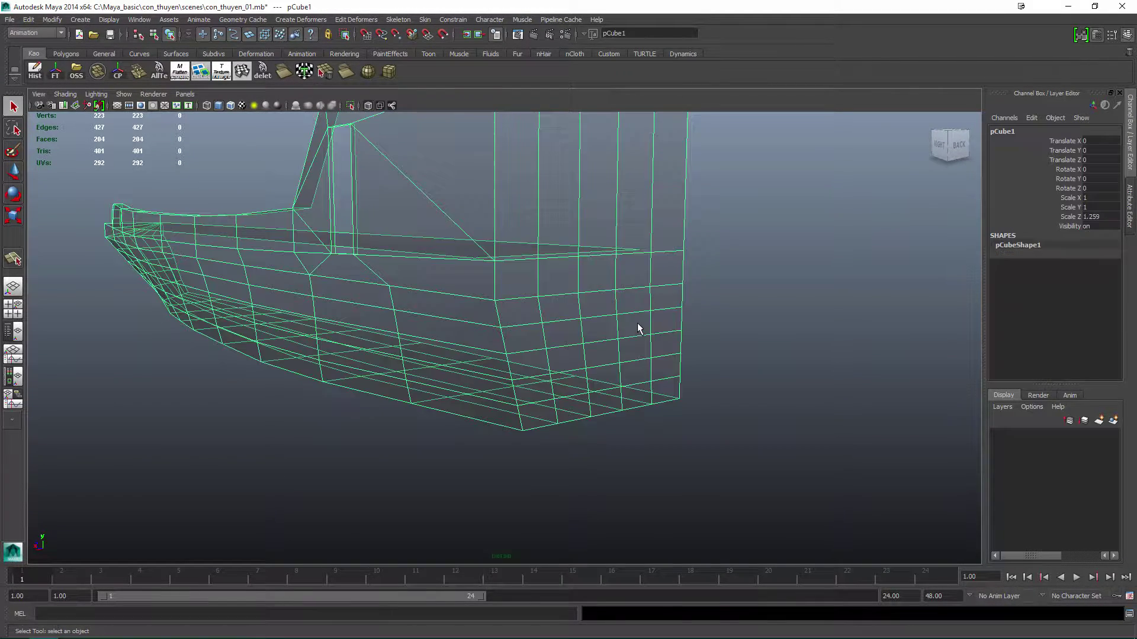
Select the stern's rear corner edge and the seam edges between the upper and lower hull, and check the hull from around.
{"action": "left_click_drag", "start_coordinate": [638, 328], "coordinate": [540, 325], "text": "alt"}
{"action": "key", "text": "5"}
{"action": "key", "text": "F8"}
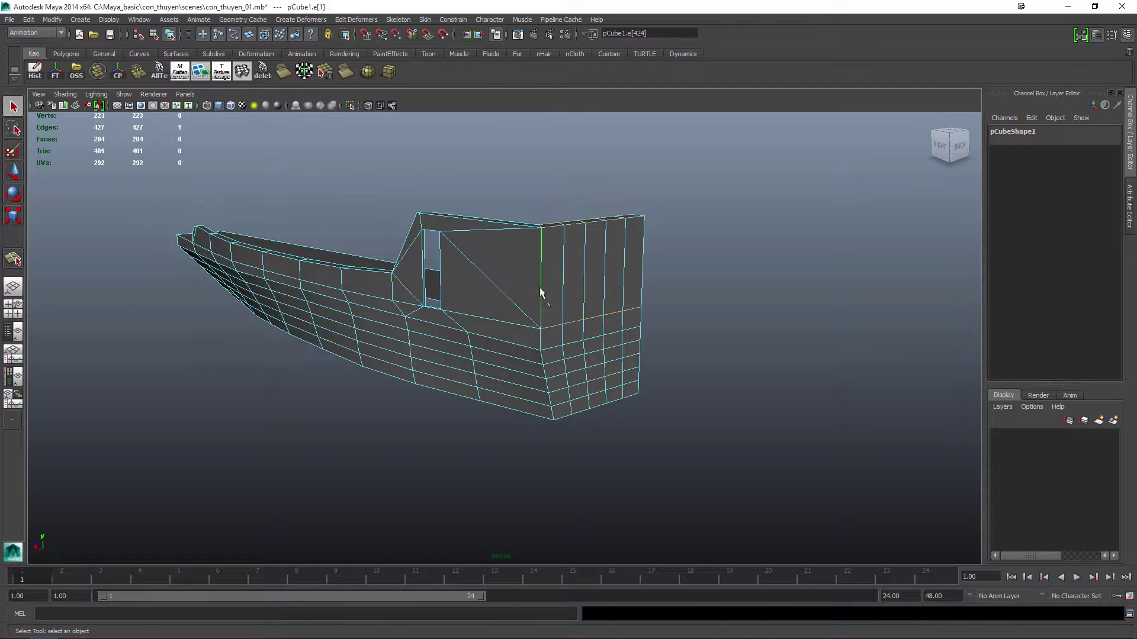
{"action": "left_click_drag", "start_coordinate": [375, 310], "coordinate": [638, 348], "text": "alt"}
{"action": "double_click", "coordinate": [552, 329]}
{"action": "left_click", "coordinate": [644, 350]}
{"action": "left_click_drag", "start_coordinate": [625, 273], "coordinate": [775, 373], "text": "alt"}
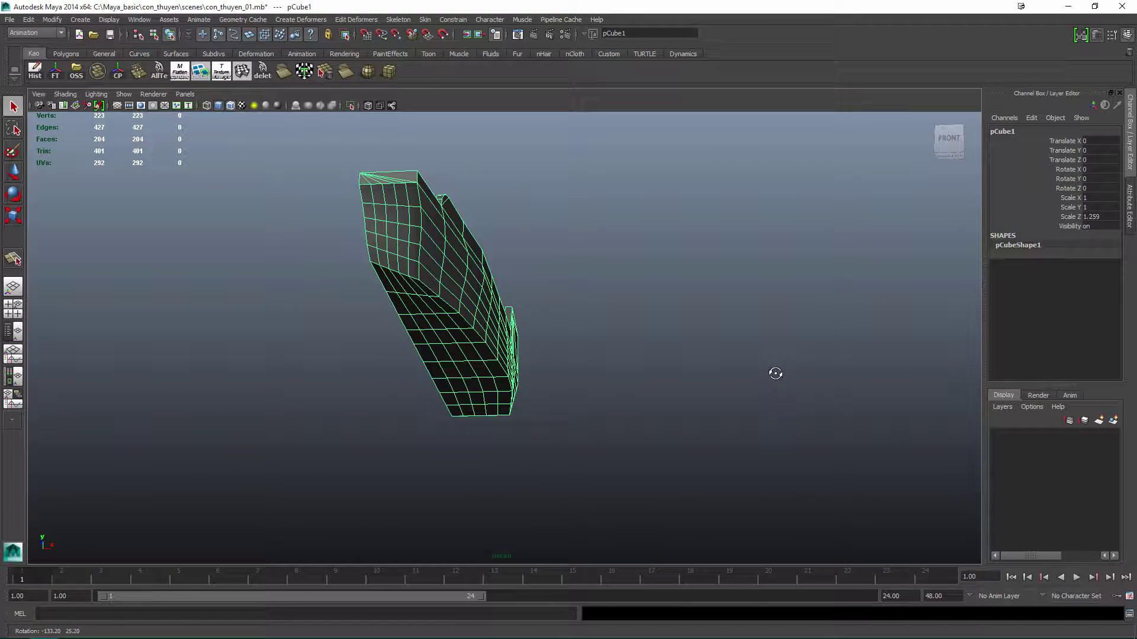
{"action": "left_click_drag", "start_coordinate": [609, 322], "coordinate": [437, 345], "text": "alt"}
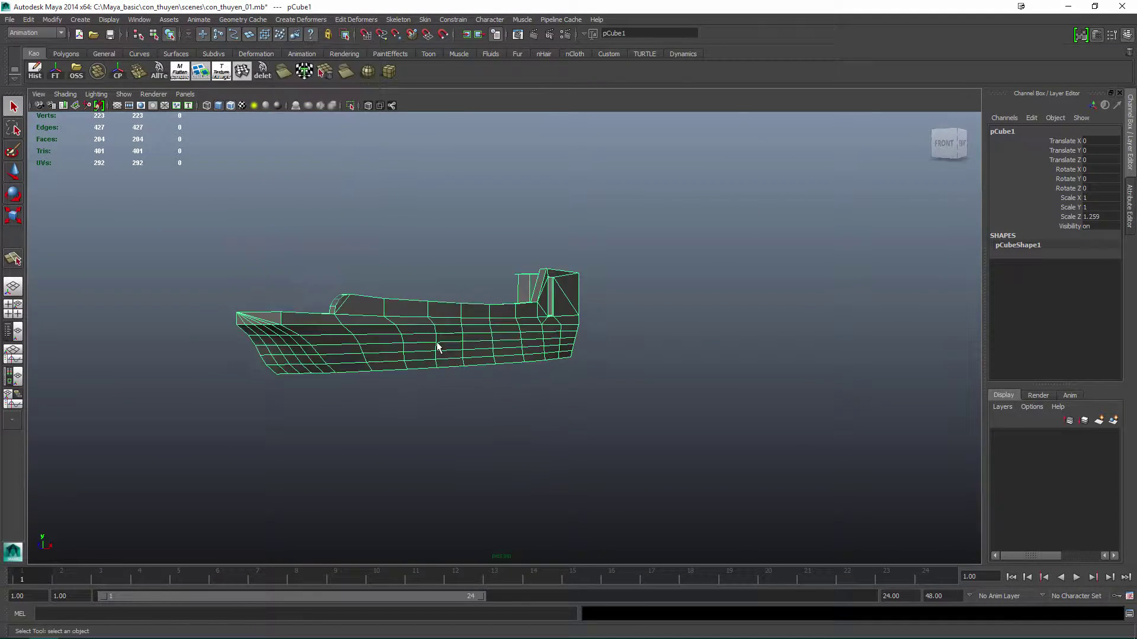
{"action": "key", "text": "4"}
{"action": "key", "text": "F8"}
{"action": "left_click_drag", "start_coordinate": [189, 425], "coordinate": [670, 372]}
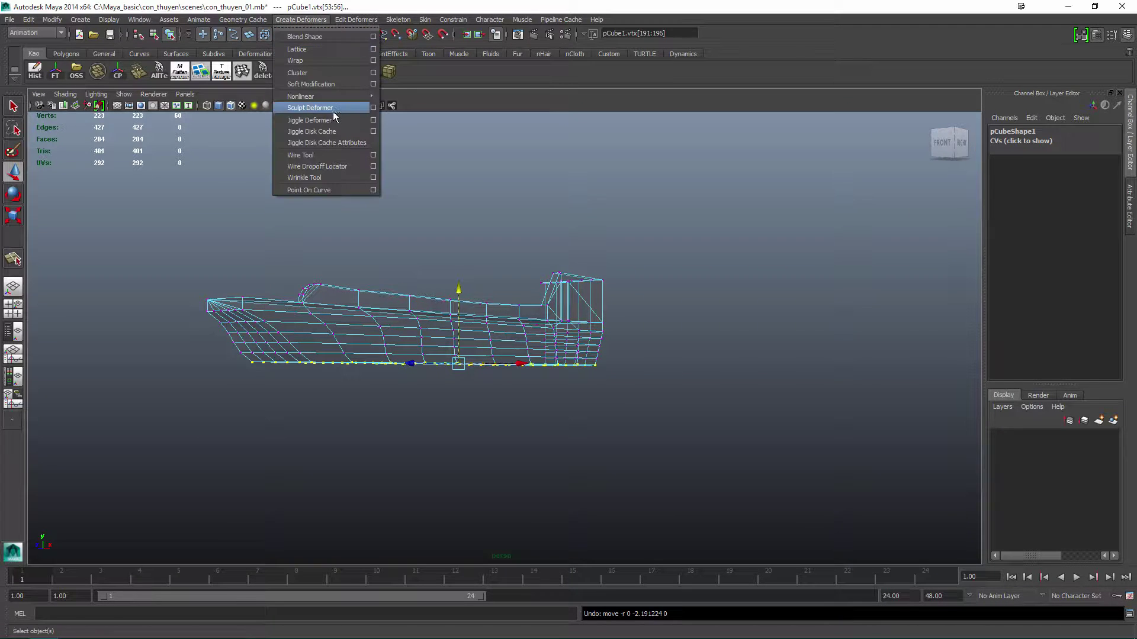
{"action": "left_click", "coordinate": [339, 113]}
{"action": "key", "text": "ctrl+z"}
{"action": "mouse_move", "coordinate": [610, 307]}
{"action": "left_mouse_down", "text": "alt"}
{"action": "mouse_move", "coordinate": [620, 335]}
{"action": "mouse_move", "coordinate": [416, 404]}
{"action": "left_mouse_up", "text": "alt"}
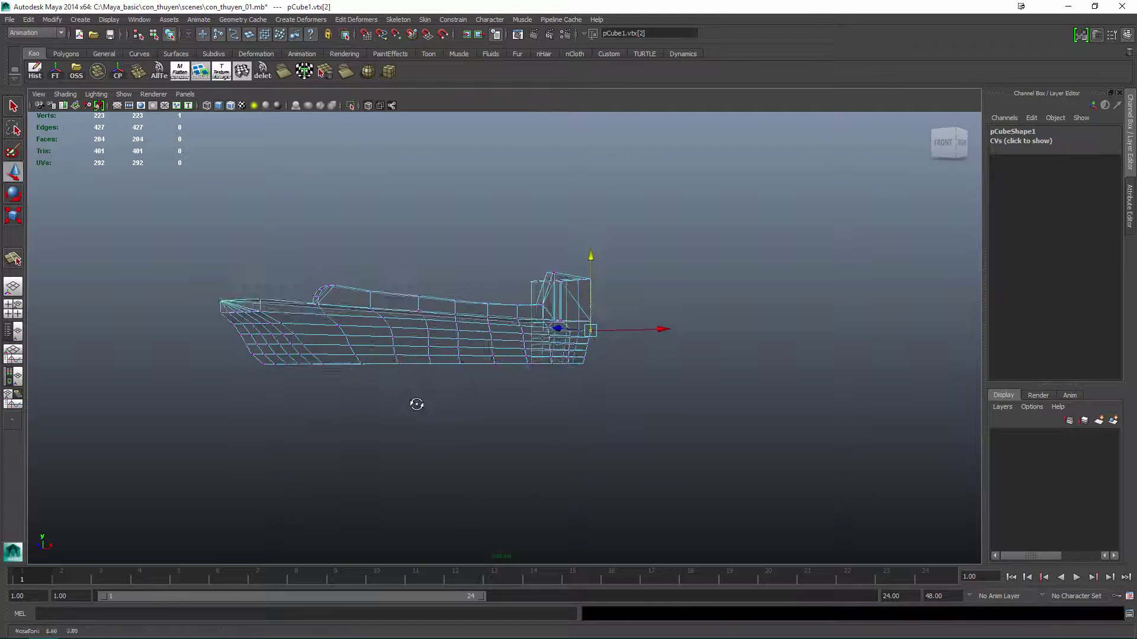
Apply a lattice deformer to the vertices of the hull's lowest rows, with T Divisions set to 2.
{"action": "left_click_drag", "start_coordinate": [654, 363], "coordinate": [654, 363]}
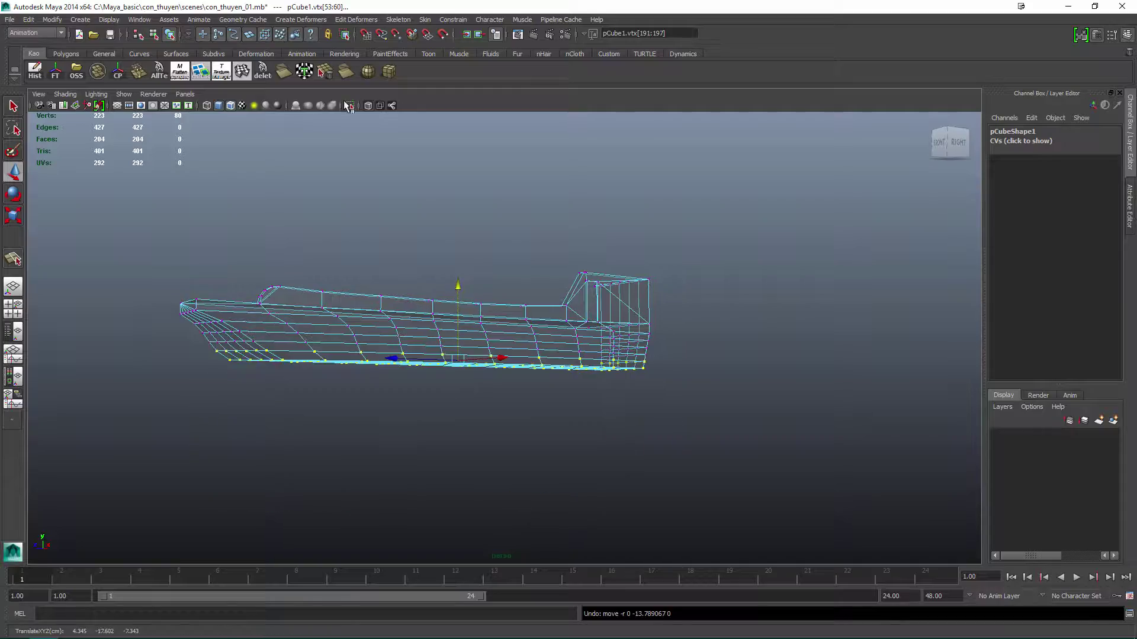
{"action": "left_click", "coordinate": [300, 19]}
{"action": "left_click", "coordinate": [308, 42]}
{"action": "left_click_drag", "start_coordinate": [518, 375], "coordinate": [592, 331], "text": "alt"}
{"action": "double_click", "coordinate": [1101, 264]}
{"action": "type", "text": "2"}
{"action": "key", "text": "Return"}
Pull the lattice's lower points on the centreline side downward to slope the hull's bottom into a keel.
{"action": "left_click_drag", "start_coordinate": [663, 331], "coordinate": [718, 317], "text": "alt"}
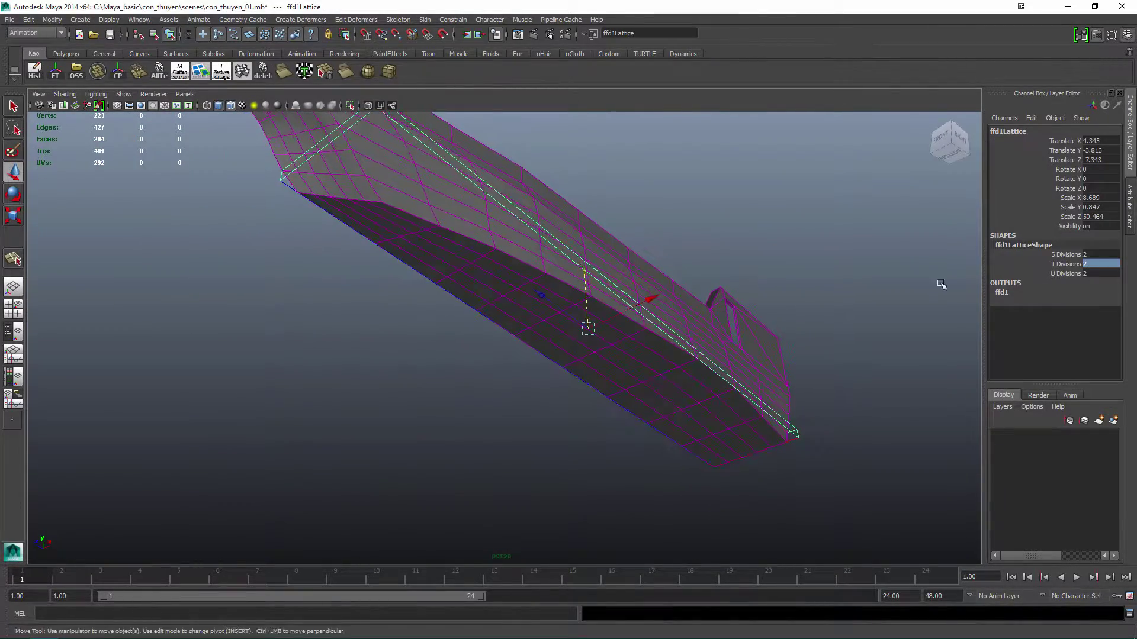
{"action": "left_click_drag", "start_coordinate": [941, 284], "coordinate": [840, 335], "text": "alt"}
{"action": "right_click_drag", "start_coordinate": [807, 190], "coordinate": [807, 152]}
{"action": "left_click", "coordinate": [719, 426]}
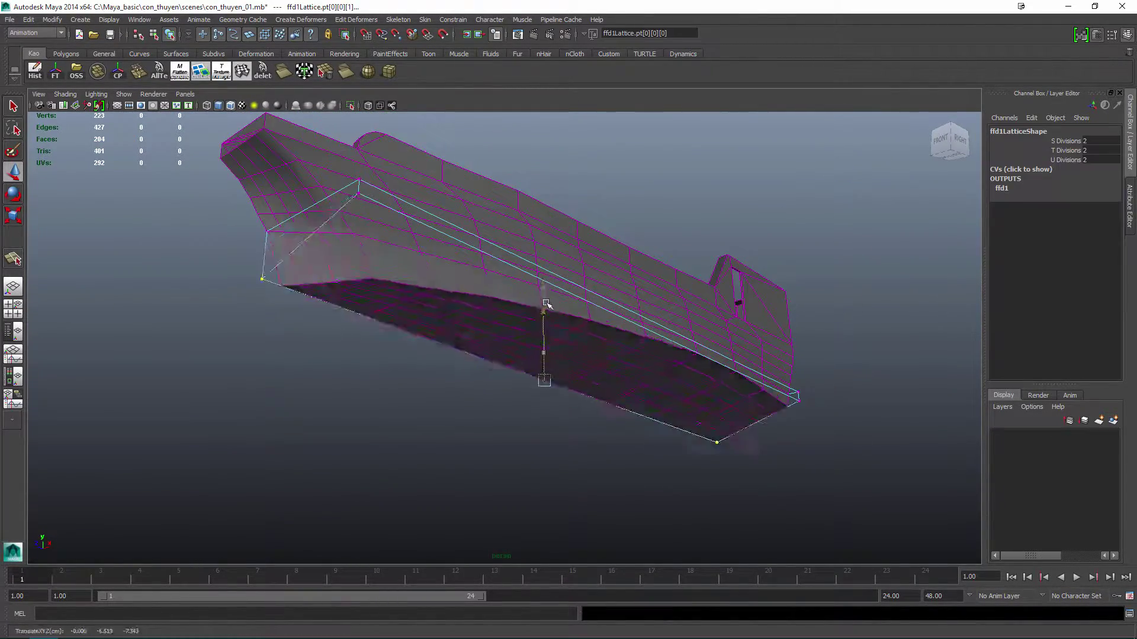
{"action": "left_click_drag", "start_coordinate": [546, 303], "coordinate": [620, 359], "text": "alt"}
Move the lattice's outer points sideways along X to round the hull's side into its bottom.
{"action": "left_click_drag", "start_coordinate": [701, 350], "coordinate": [620, 356], "text": "alt"}
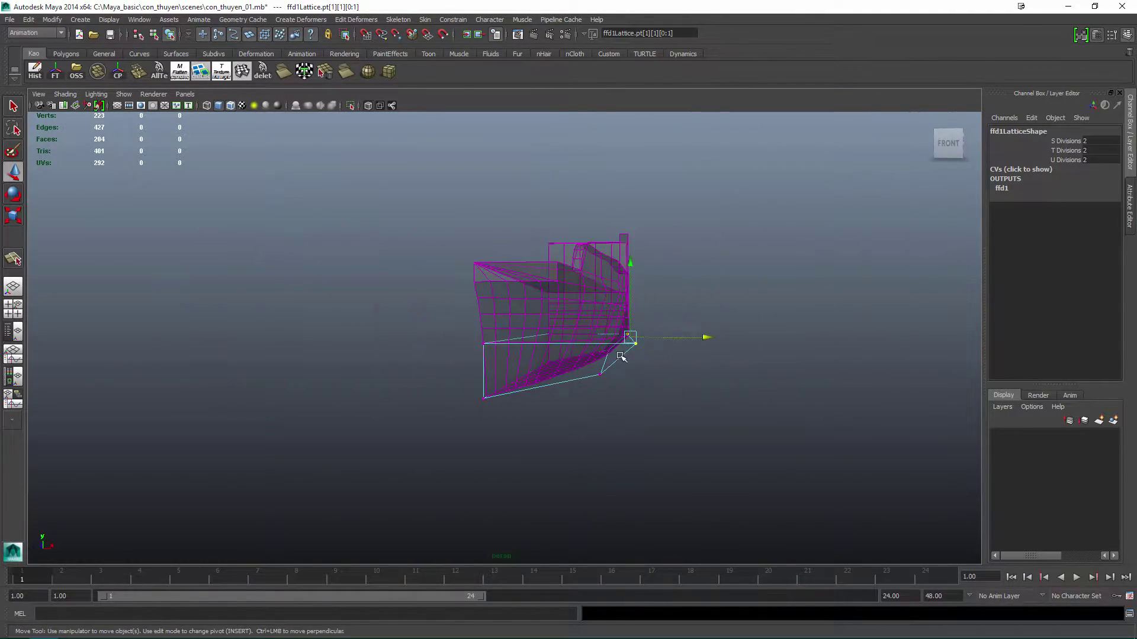
{"action": "left_click_drag", "start_coordinate": [703, 338], "coordinate": [594, 404], "text": "alt"}
{"action": "key", "text": "ctrl+z"}
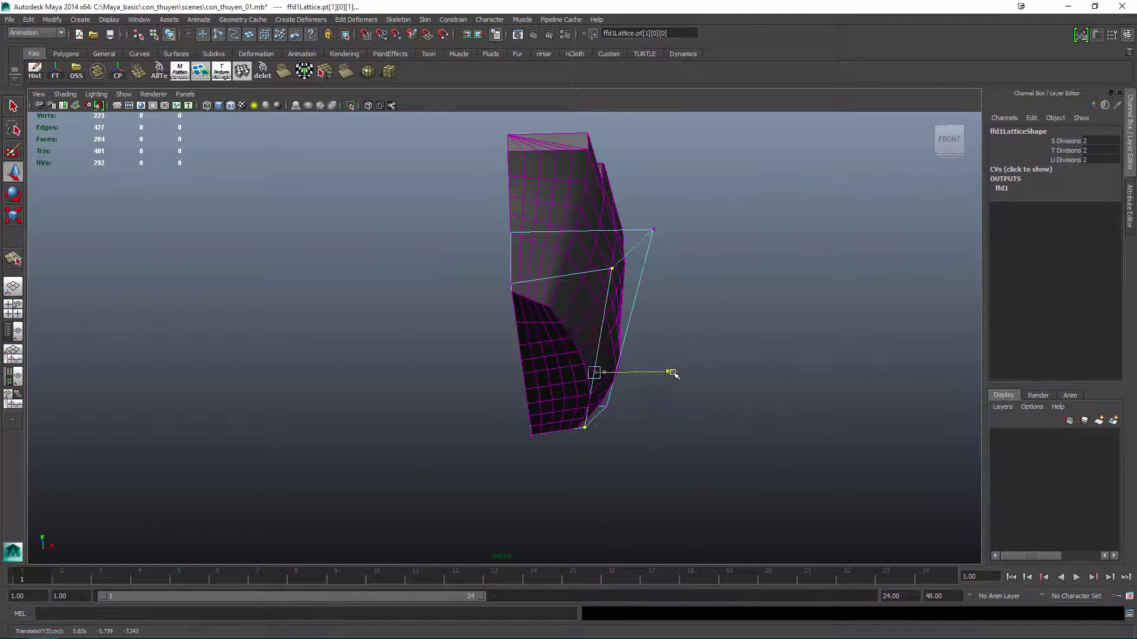
{"action": "left_click_drag", "start_coordinate": [673, 373], "coordinate": [662, 378], "text": "alt"}
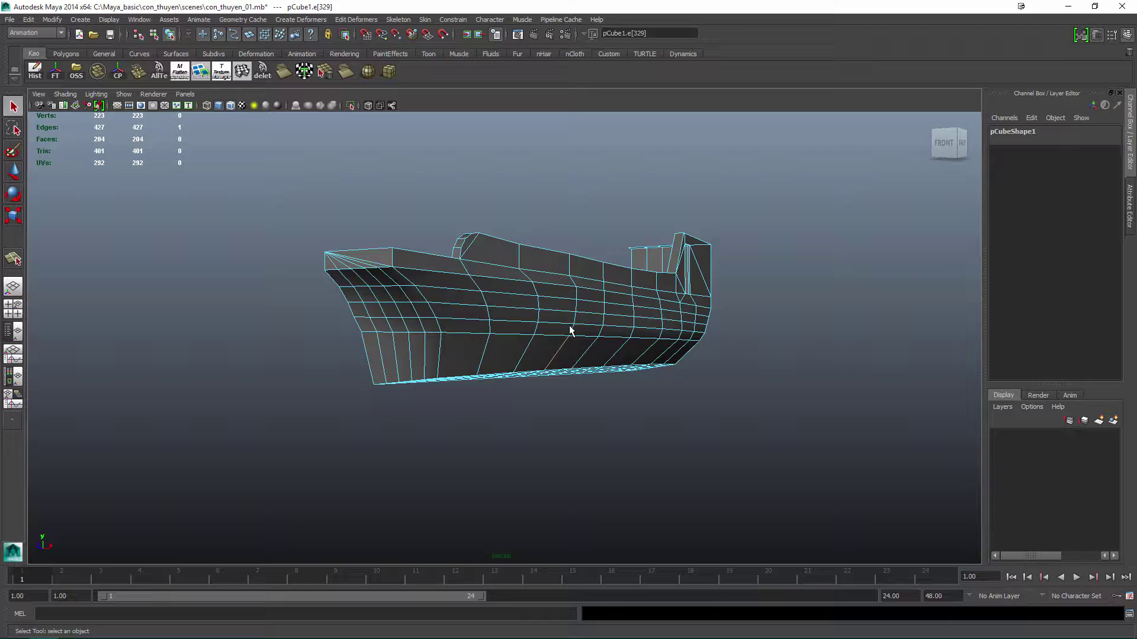
Insert a horizontal edge loop low on the hull side and slide the horizontal loops into even spacing.
{"action": "left_click", "coordinate": [570, 330]}
{"action": "left_click_drag", "start_coordinate": [570, 330], "coordinate": [653, 281], "text": "alt"}
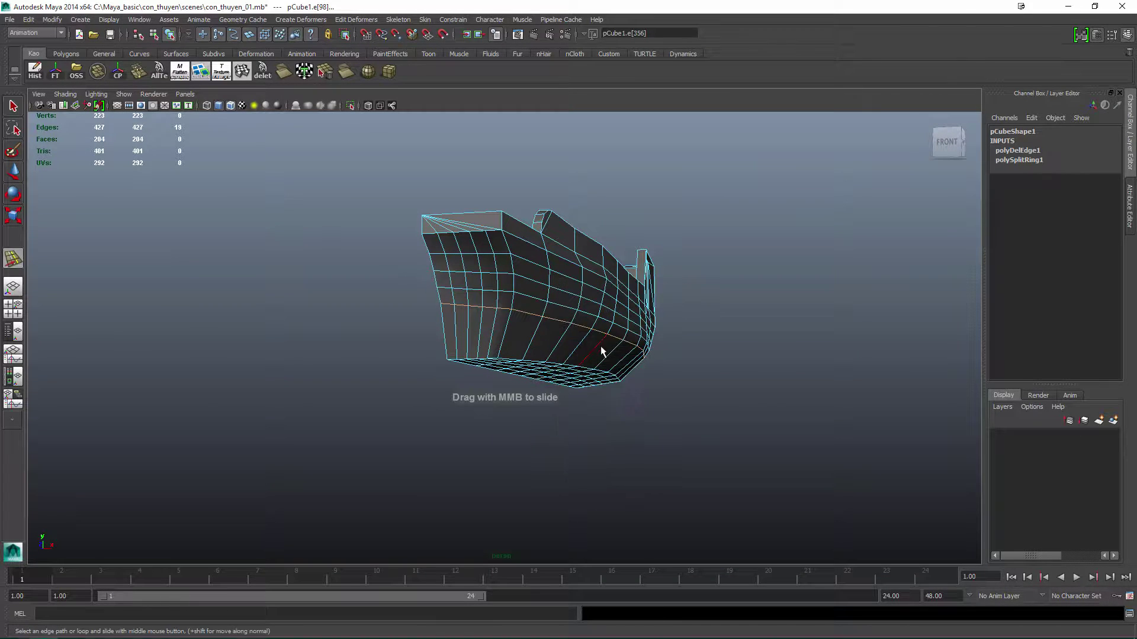
{"action": "left_click_drag", "start_coordinate": [601, 351], "coordinate": [573, 344], "text": "alt"}
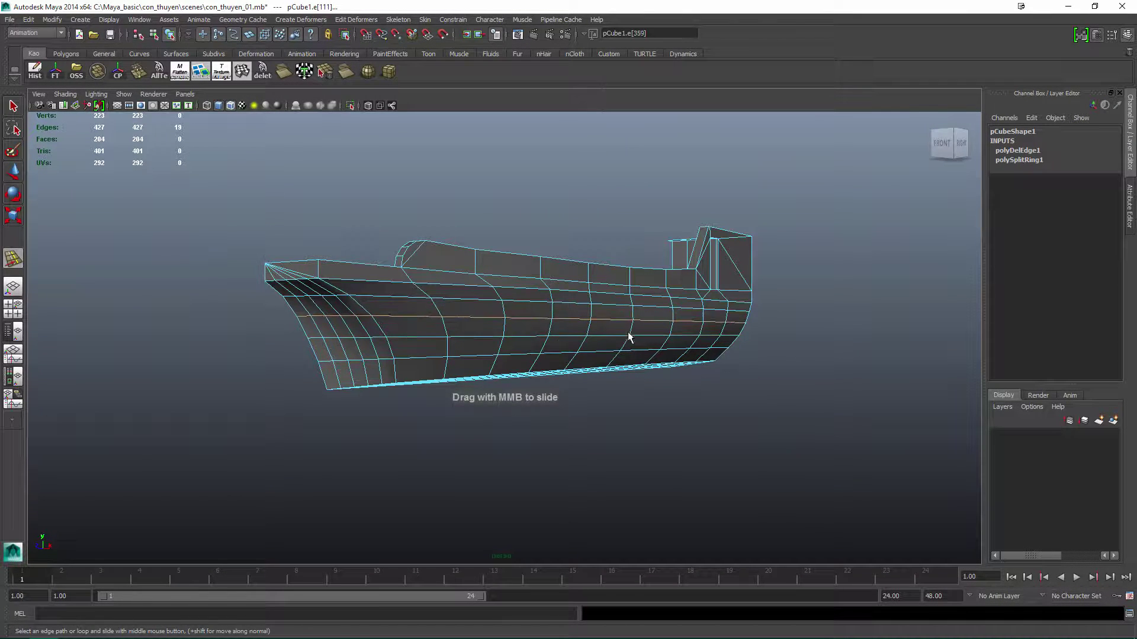
{"action": "left_click_drag", "start_coordinate": [647, 319], "coordinate": [657, 314], "text": "alt"}
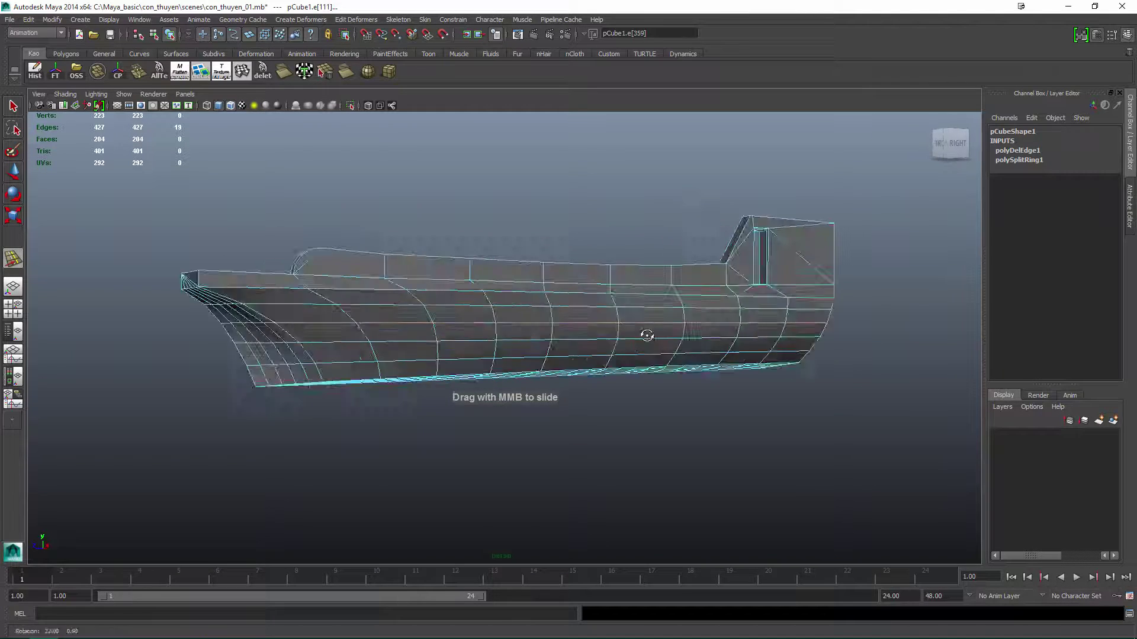
Soften the hull's edges and delete the extra diagonal edge on the bow's front face.
{"action": "key", "text": "q"}
{"action": "right_click_drag", "start_coordinate": [657, 313], "coordinate": [667, 308], "text": "alt"}
{"action": "left_click_drag", "start_coordinate": [667, 307], "coordinate": [666, 325], "text": "alt"}
{"action": "right_click_drag", "start_coordinate": [666, 325], "coordinate": [698, 381], "text": "alt"}
{"action": "left_click_drag", "start_coordinate": [699, 385], "coordinate": [619, 332], "text": "alt"}
{"action": "double_click", "coordinate": [547, 348]}
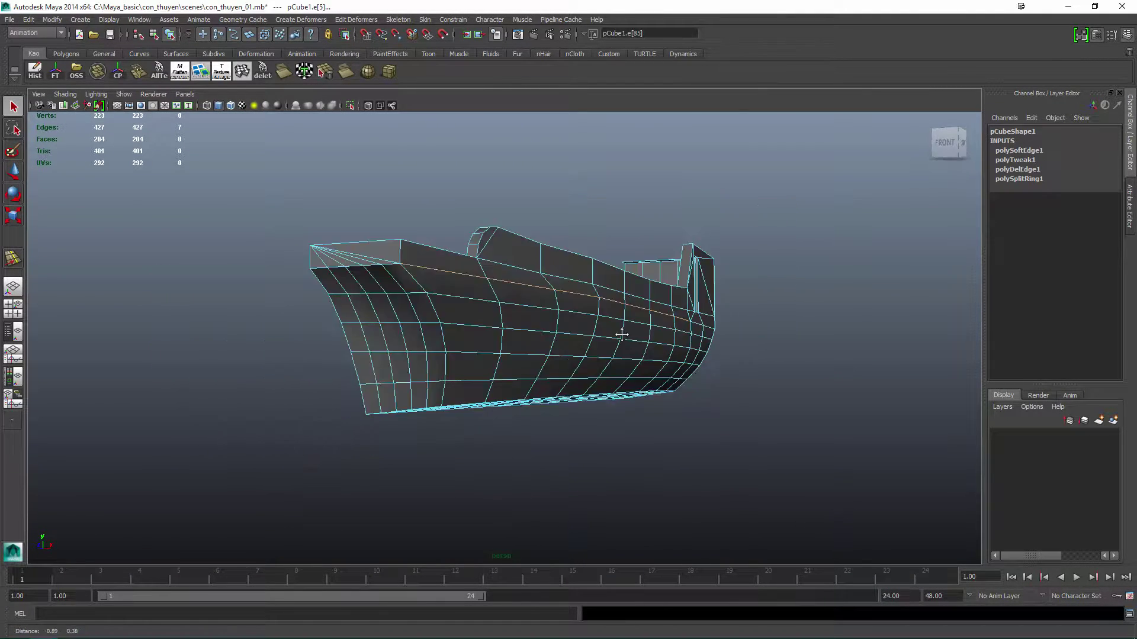
{"action": "right_click_drag", "start_coordinate": [620, 332], "coordinate": [700, 322], "text": "alt"}
{"action": "left_click_drag", "start_coordinate": [701, 322], "coordinate": [614, 310], "text": "alt"}
{"action": "left_click", "coordinate": [603, 348]}
{"action": "right_click_drag", "start_coordinate": [615, 309], "coordinate": [569, 427], "text": "alt"}
{"action": "left_click_drag", "start_coordinate": [569, 426], "coordinate": [623, 311], "text": "alt"}
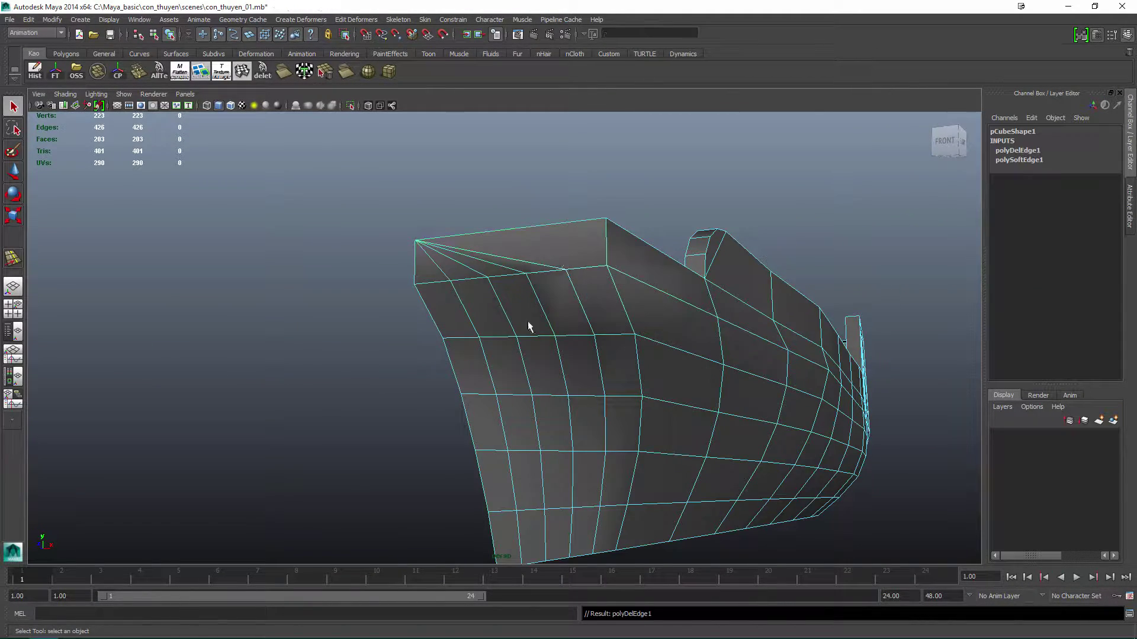
{"action": "right_click_drag", "start_coordinate": [567, 302], "coordinate": [551, 319], "text": "alt"}
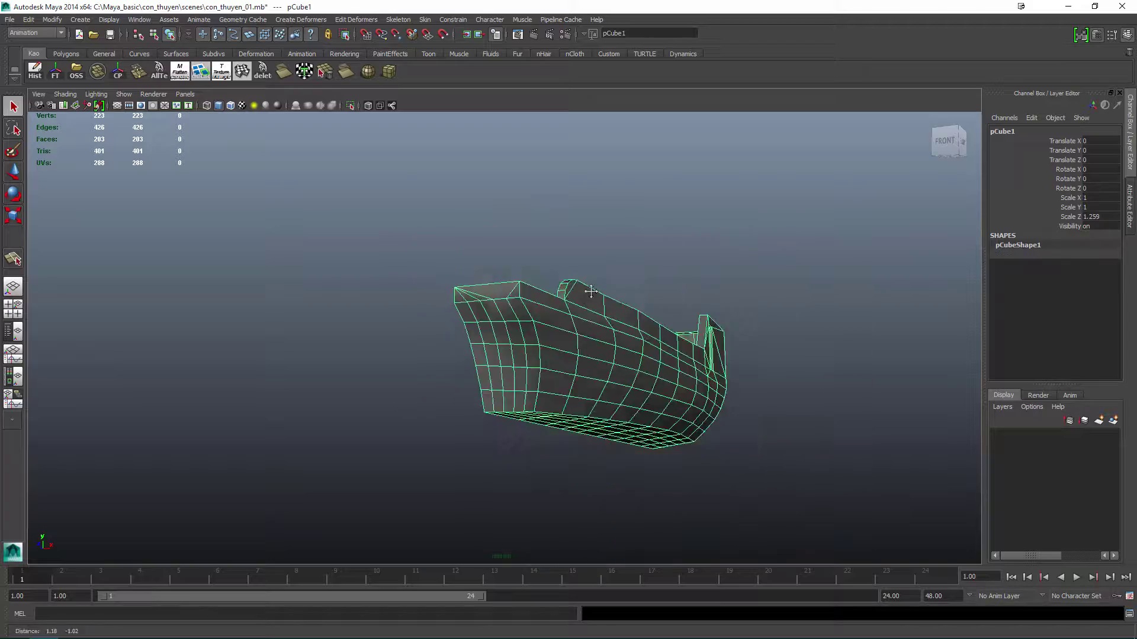
Select the edge loop running below the bow's front face and along the hull side to examine it.
{"action": "left_click", "coordinate": [613, 342]}
{"action": "left_click_drag", "start_coordinate": [551, 320], "coordinate": [494, 385], "text": "alt"}
{"action": "right_click_drag", "start_coordinate": [495, 385], "coordinate": [489, 312], "text": "alt"}
{"action": "left_click", "coordinate": [514, 328]}
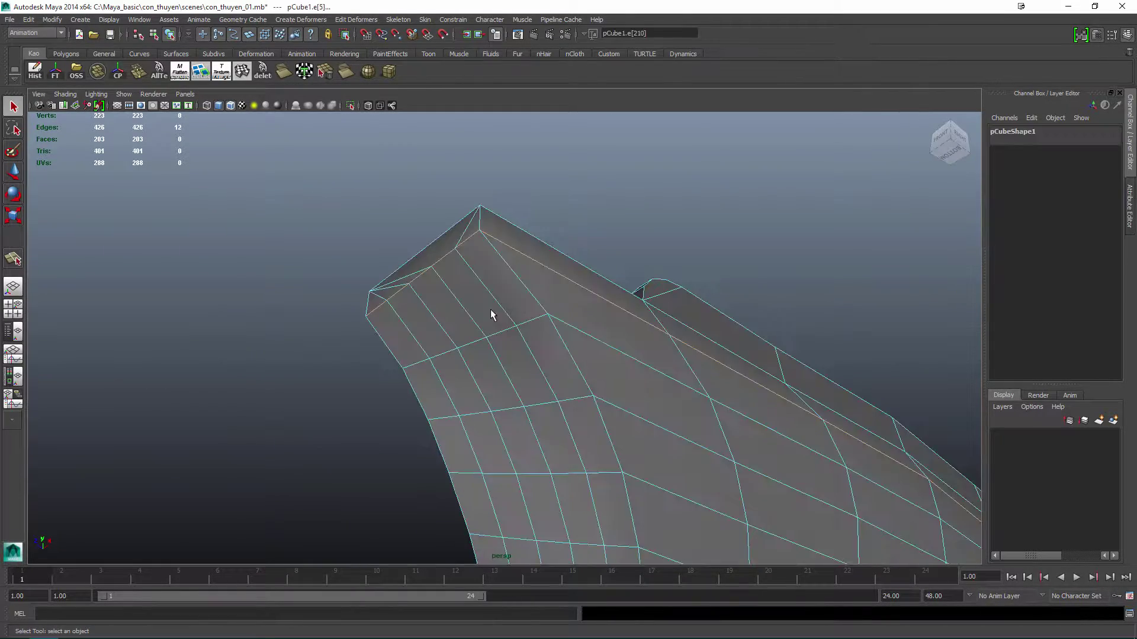
{"action": "left_click_drag", "start_coordinate": [489, 312], "coordinate": [627, 381], "text": "alt"}
{"action": "key", "text": "w"}
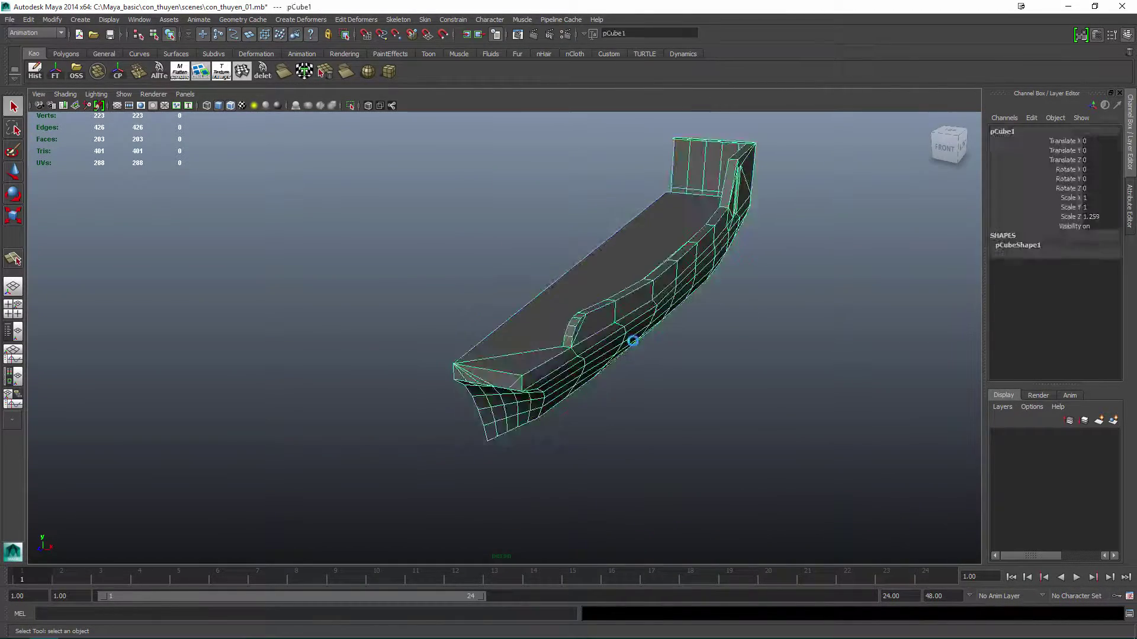
Split the deck crosswise with two edges running from the centreline to its outer edge.
{"action": "key", "text": "F10"}
{"action": "left_click_drag", "start_coordinate": [633, 341], "coordinate": [591, 315], "text": "alt"}
{"action": "right_click_drag", "start_coordinate": [592, 314], "coordinate": [595, 320], "text": "alt"}
{"action": "left_click_drag", "start_coordinate": [595, 319], "coordinate": [592, 294], "text": "alt"}
{"action": "left_click", "coordinate": [592, 295]}
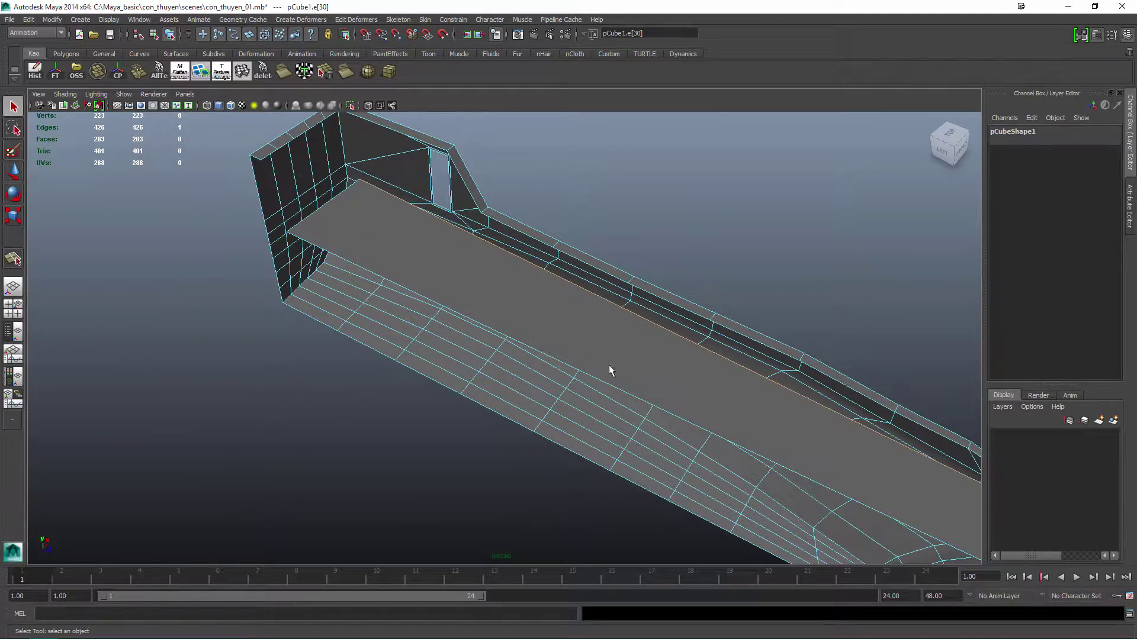
{"action": "right_click_drag", "start_coordinate": [570, 304], "coordinate": [561, 335], "text": "shift"}
{"action": "left_click", "coordinate": [556, 354]}
Move the new outer deck vertices outward so the deck's edge follows the curve of the bulwark.
{"action": "key", "text": "w"}
{"action": "left_click_drag", "start_coordinate": [345, 176], "coordinate": [573, 291], "text": "alt"}
{"action": "left_click_drag", "start_coordinate": [661, 194], "coordinate": [612, 277], "text": "alt"}
{"action": "key", "text": "q"}
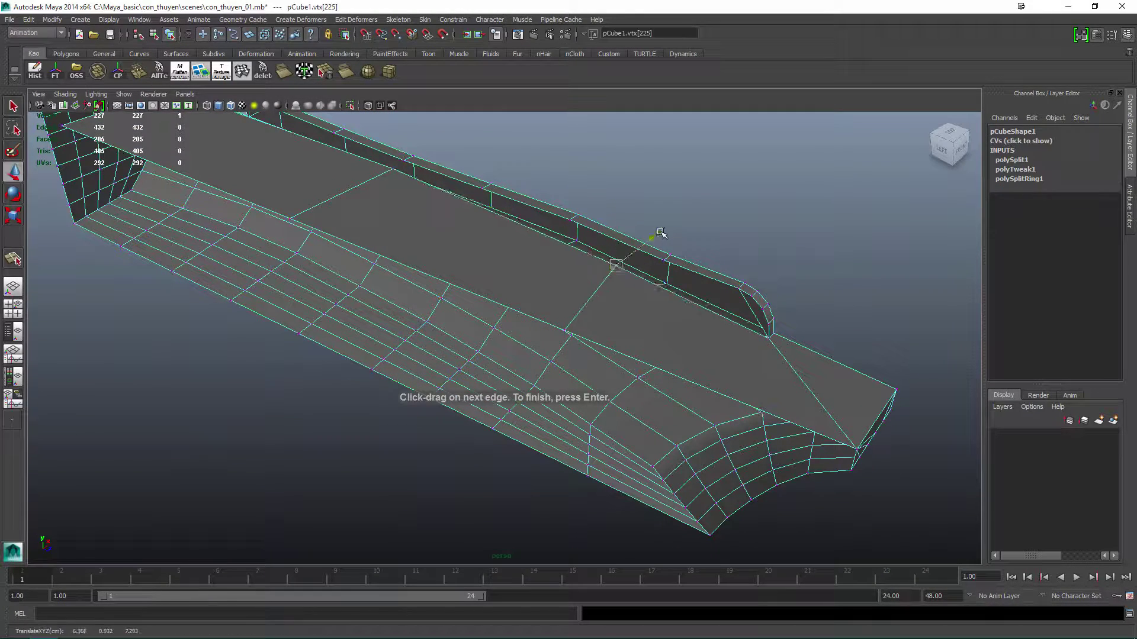
{"action": "key", "text": "w"}
{"action": "left_click_drag", "start_coordinate": [660, 233], "coordinate": [596, 285], "text": "alt"}
{"action": "left_click", "coordinate": [693, 346]}
{"action": "left_click_drag", "start_coordinate": [693, 347], "coordinate": [707, 274], "text": "alt"}
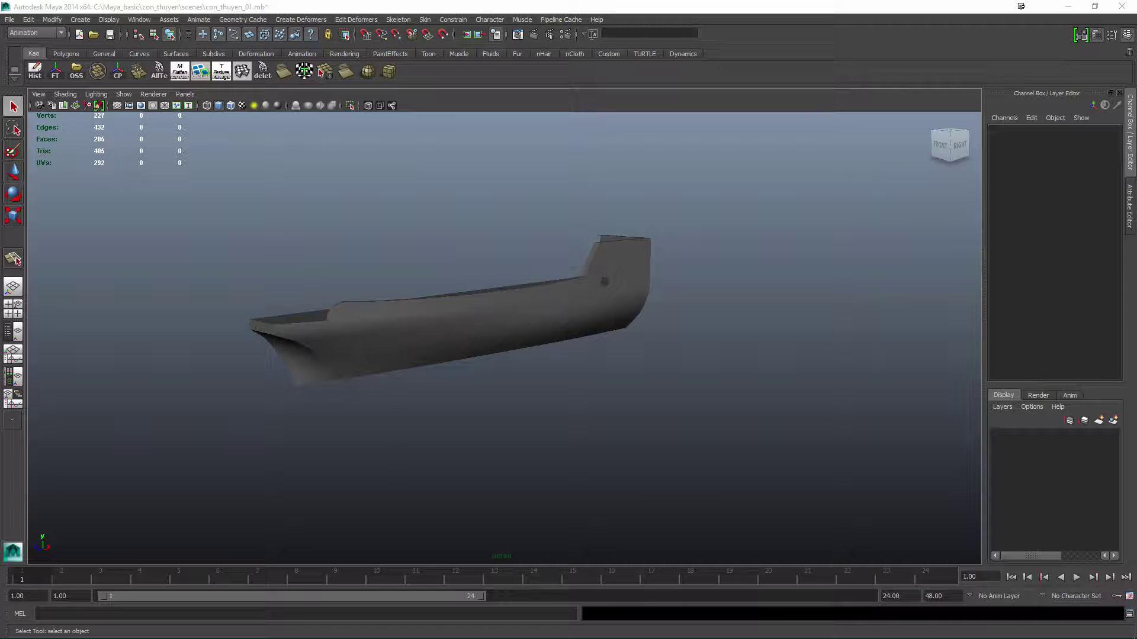
Mirror the boat half across the centreline and join both halves into one merged mesh.
{"action": "left_click", "coordinate": [536, 329]}
{"action": "key", "text": "w"}
{"action": "left_click_drag", "start_coordinate": [616, 329], "coordinate": [537, 329], "text": "alt"}
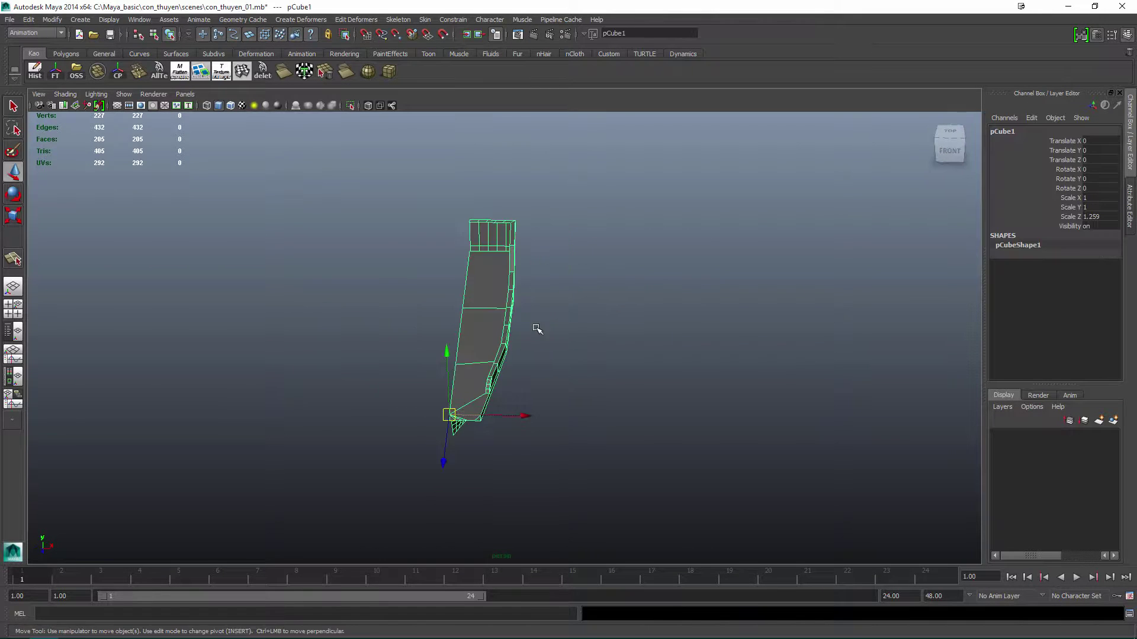
{"action": "left_click", "coordinate": [28, 19]}
{"action": "left_click", "coordinate": [140, 284]}
{"action": "left_click", "coordinate": [185, 515]}
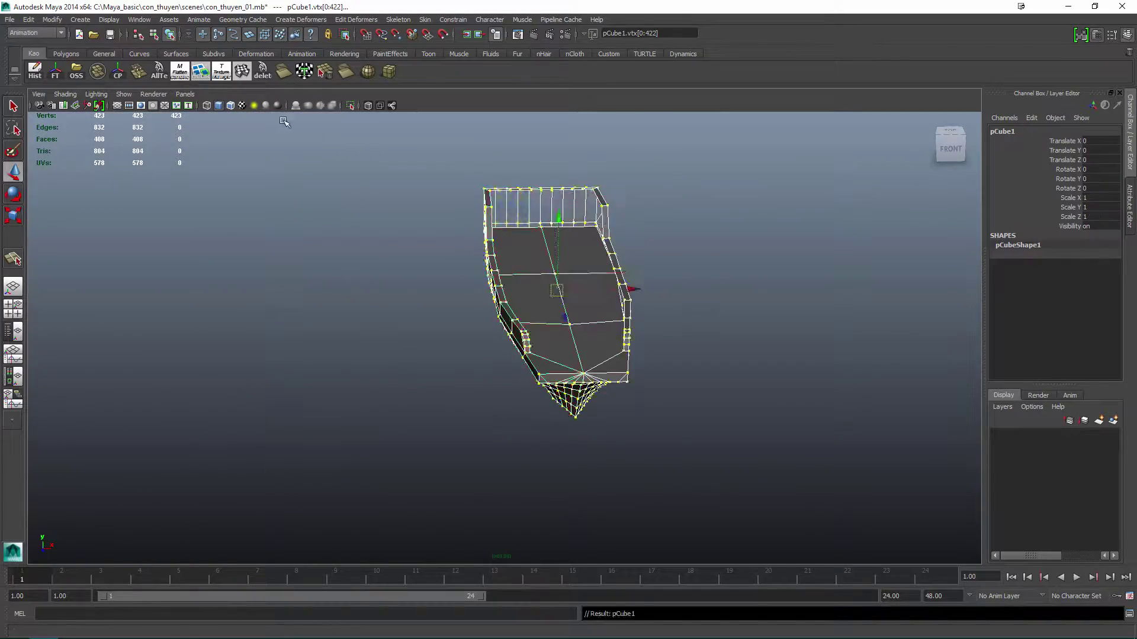
{"action": "left_click_drag", "start_coordinate": [284, 121], "coordinate": [573, 327], "text": "alt"}
Split the bow deck between the bulwarks' front ends and delete the diagonal edges running to the bow tip.
{"action": "key", "text": "ctrl+a"}
{"action": "left_click_drag", "start_coordinate": [815, 261], "coordinate": [681, 254], "text": "alt"}
{"action": "left_click", "coordinate": [450, 353]}
{"action": "left_click_drag", "start_coordinate": [450, 353], "coordinate": [583, 293], "text": "alt"}
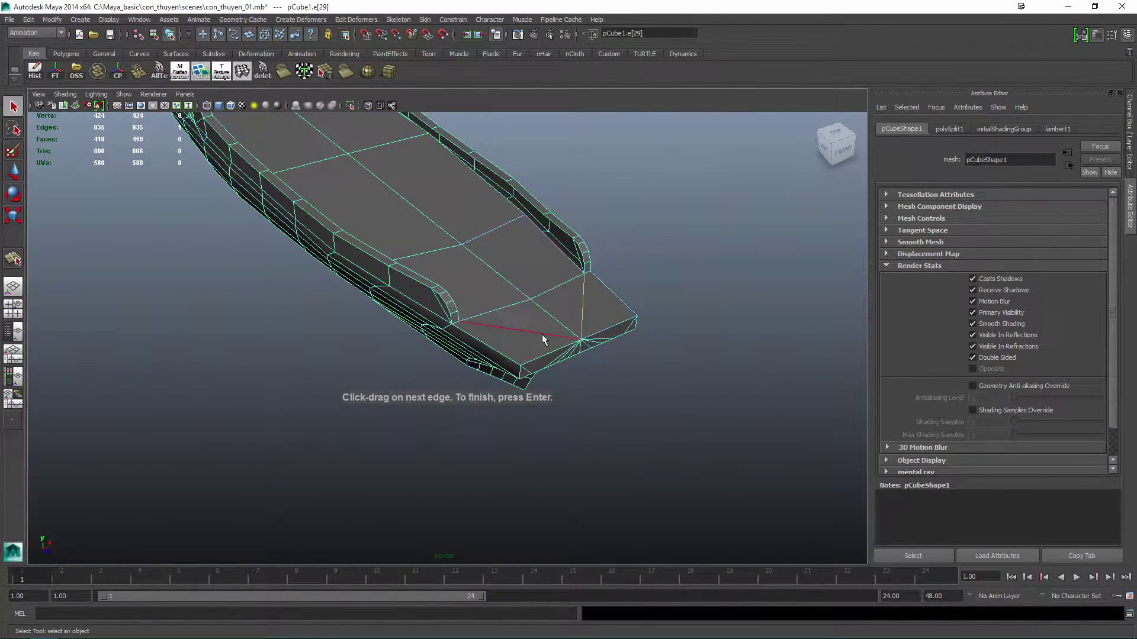
{"action": "key", "text": "Delete"}
{"action": "left_click_drag", "start_coordinate": [541, 339], "coordinate": [646, 240], "text": "alt"}
{"action": "left_click", "coordinate": [840, 151]}
{"action": "left_click", "coordinate": [648, 237]}
{"action": "key", "text": "Return"}
{"action": "left_click_drag", "start_coordinate": [412, 329], "coordinate": [559, 289], "text": "alt"}
{"action": "key", "text": "Delete"}
Extrude one bulwark's inner top edges downward to form its inner wall.
{"action": "mouse_move", "coordinate": [538, 340]}
{"action": "left_mouse_down", "text": "alt"}
{"action": "mouse_move", "coordinate": [554, 267]}
{"action": "mouse_move", "coordinate": [408, 318]}
{"action": "mouse_move", "coordinate": [544, 256]}
{"action": "mouse_move", "coordinate": [520, 261]}
{"action": "mouse_move", "coordinate": [677, 325]}
{"action": "mouse_move", "coordinate": [611, 345]}
{"action": "mouse_move", "coordinate": [414, 190]}
{"action": "mouse_move", "coordinate": [398, 328]}
{"action": "mouse_move", "coordinate": [379, 225]}
{"action": "mouse_move", "coordinate": [299, 259]}
{"action": "mouse_move", "coordinate": [539, 353]}
{"action": "mouse_move", "coordinate": [507, 357]}
{"action": "mouse_move", "coordinate": [574, 347]}
{"action": "mouse_move", "coordinate": [438, 342]}
{"action": "mouse_move", "coordinate": [495, 343]}
{"action": "mouse_move", "coordinate": [520, 322]}
{"action": "mouse_move", "coordinate": [552, 367]}
{"action": "left_mouse_up", "text": "alt"}
{"action": "double_click", "coordinate": [597, 335]}
{"action": "key", "text": "5"}
{"action": "double_click", "coordinate": [299, 259]}
{"action": "double_click", "coordinate": [552, 368]}
{"action": "key", "text": "ctrl+e"}
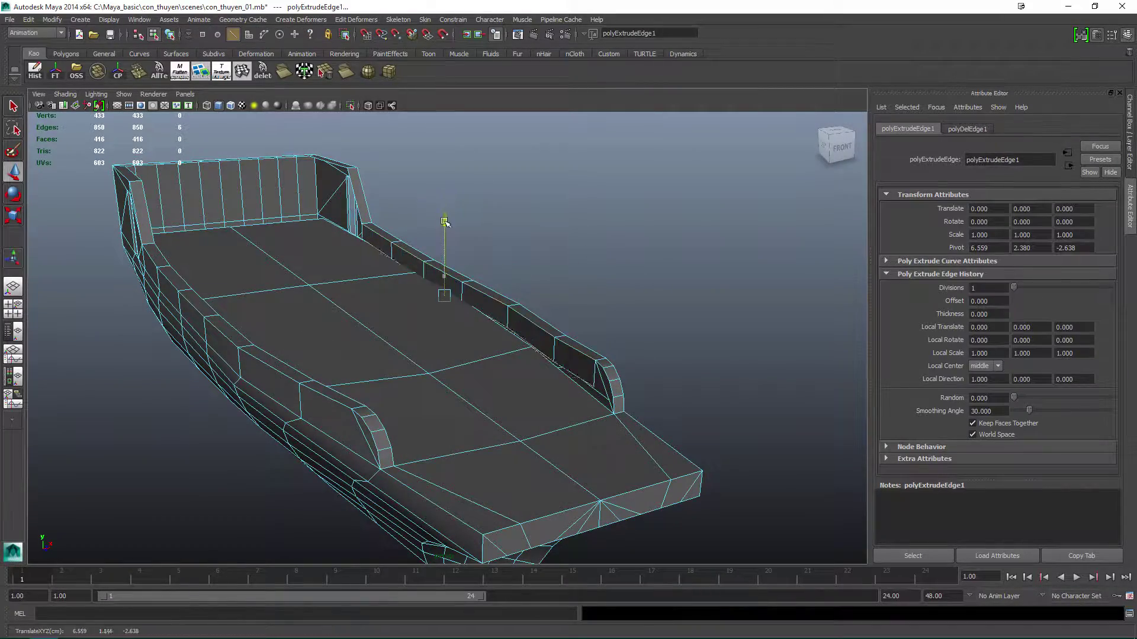
{"action": "left_click_drag", "start_coordinate": [599, 235], "coordinate": [591, 349], "text": "alt"}
Move the deck's outer vertices to line up with the base of the bulwark's inner wall.
{"action": "key", "text": "F9"}
{"action": "left_click", "coordinate": [505, 300]}
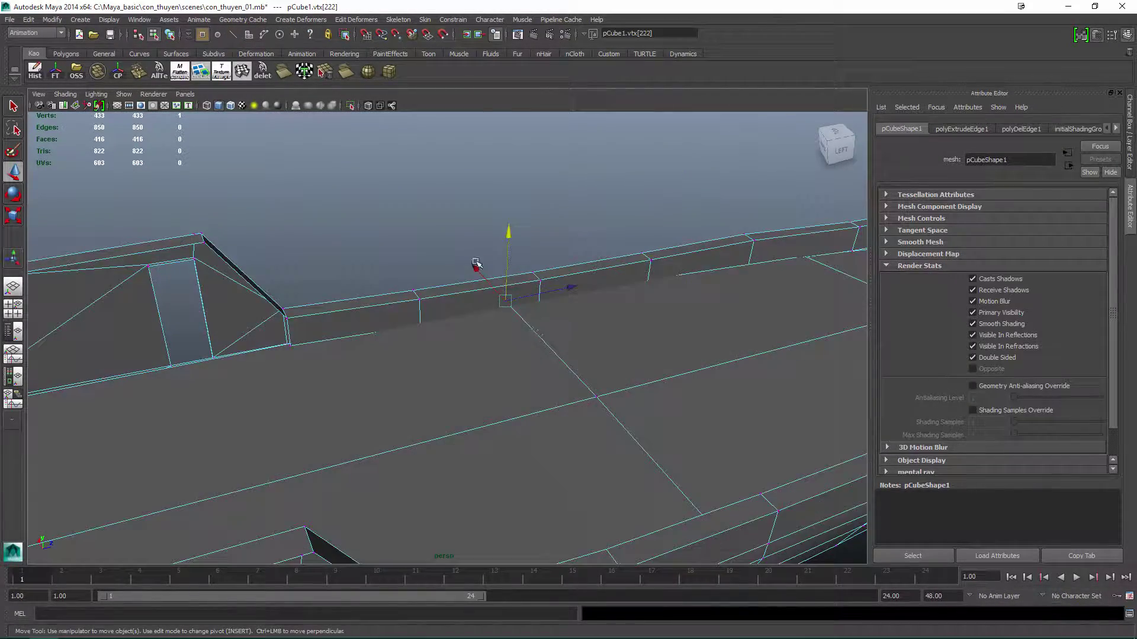
{"action": "left_click_drag", "start_coordinate": [637, 301], "coordinate": [563, 266], "text": "alt"}
{"action": "left_click", "coordinate": [570, 236]}
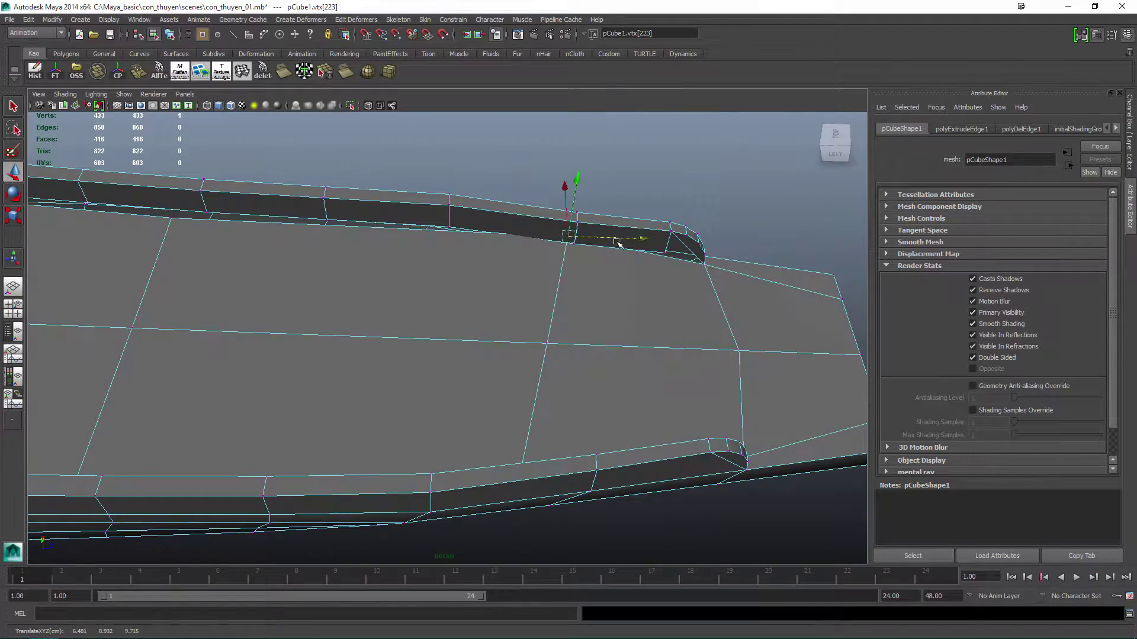
Add cross edge loops to the deck and merge their outer vertices with the bulwark wall's lower vertices.
{"action": "scroll", "coordinate": [577, 246], "scroll_direction": "up", "scroll_amount": 5}
{"action": "left_click_drag", "start_coordinate": [596, 401], "coordinate": [495, 431], "text": "alt"}
{"action": "left_click", "coordinate": [411, 277]}
{"action": "key", "text": "F10"}
{"action": "left_click", "coordinate": [571, 326]}
{"action": "key", "text": "F9"}
{"action": "left_click", "coordinate": [565, 266]}
{"action": "key", "text": "F10"}
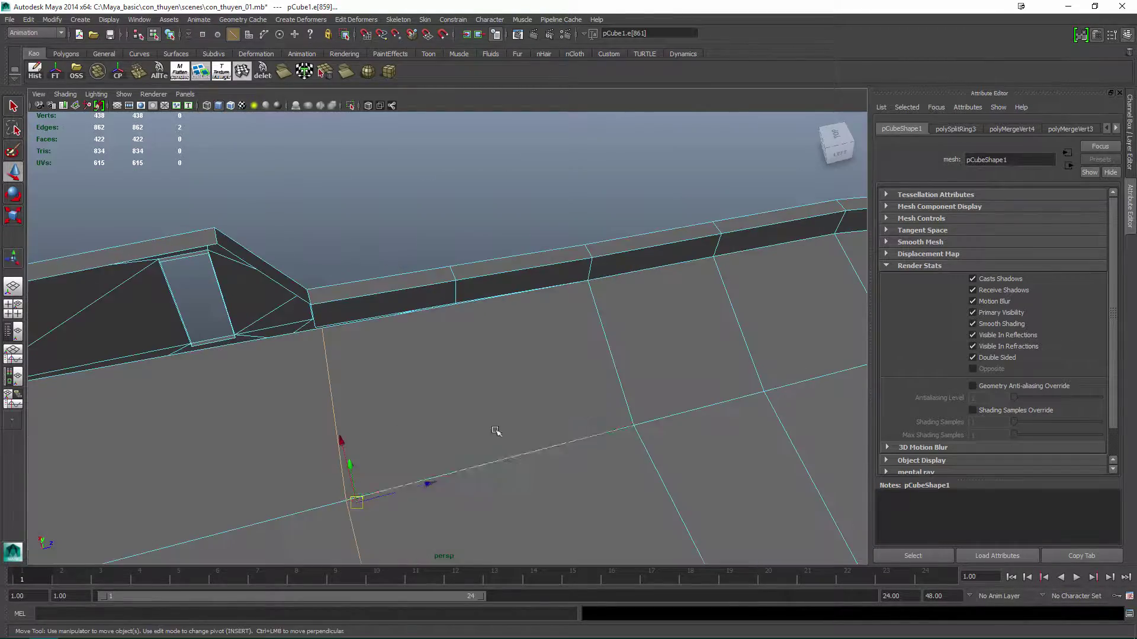
{"action": "left_click", "coordinate": [558, 373]}
{"action": "key", "text": "F9"}
{"action": "left_click", "coordinate": [481, 355]}
Align the vertex at the deck's outer edge near the stern with the inner wall in the top view.
{"action": "left_click_drag", "start_coordinate": [482, 355], "coordinate": [571, 362], "text": "alt"}
{"action": "scroll", "coordinate": [497, 325], "scroll_direction": "down", "scroll_amount": 5}
{"action": "key", "text": "space"}
{"action": "scroll", "coordinate": [528, 183], "scroll_direction": "up", "scroll_amount": 5}
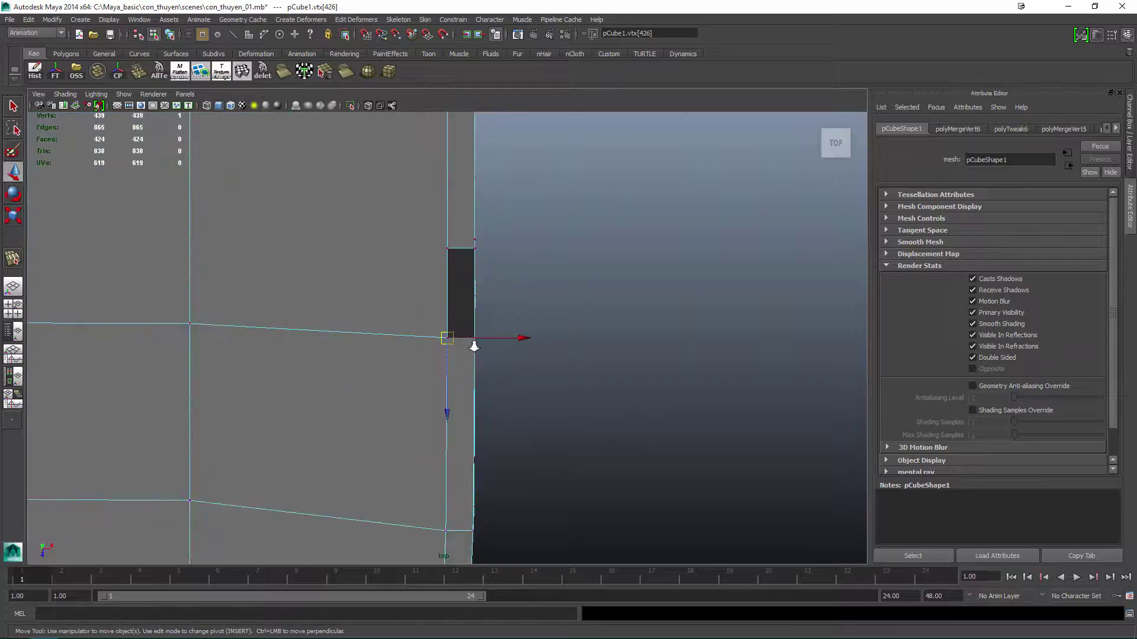
Delete the faces of one half of the boat, keeping the half with the new inner wall.
{"action": "scroll", "coordinate": [475, 347], "scroll_direction": "down", "scroll_amount": 5}
{"action": "key", "text": "q"}
{"action": "key", "text": "space"}
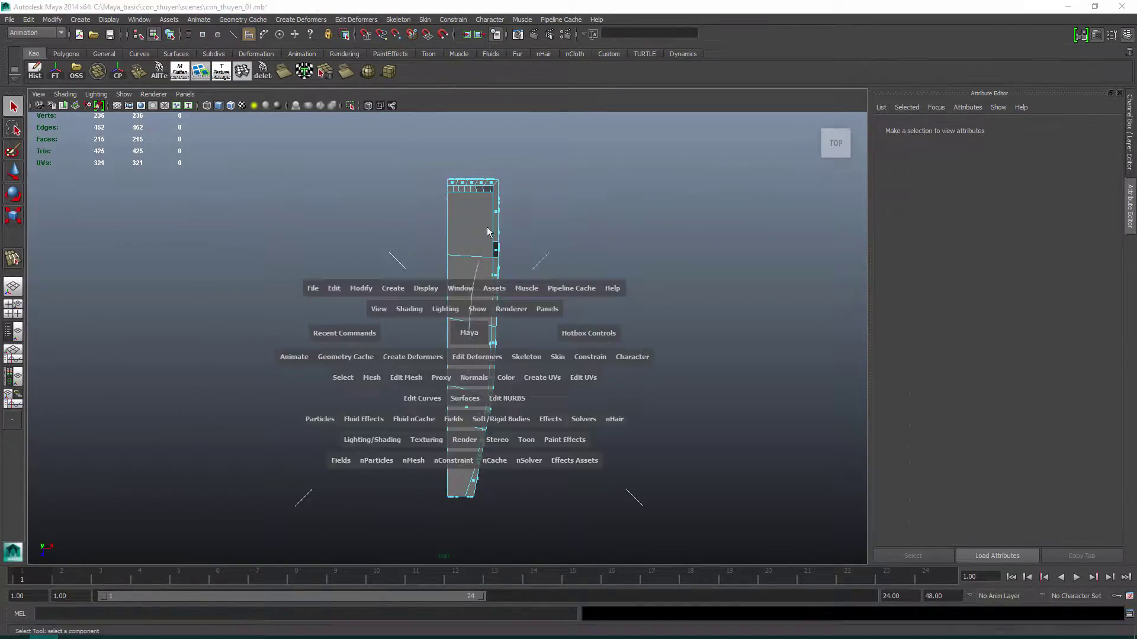
{"action": "left_click_drag", "start_coordinate": [487, 231], "coordinate": [619, 375]}
Select all the faces of the deck from the stern to the bow.
{"action": "scroll", "coordinate": [619, 375], "scroll_direction": "up", "scroll_amount": 5}
{"action": "left_click", "coordinate": [246, 354]}
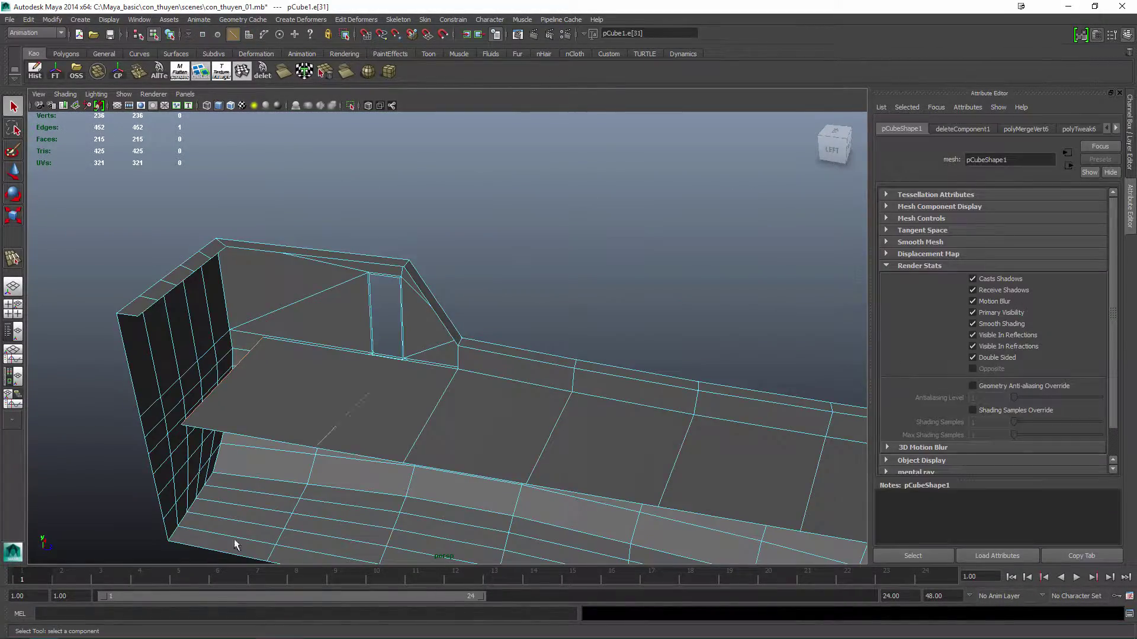
{"action": "scroll", "coordinate": [235, 544], "scroll_direction": "down", "scroll_amount": 5}
{"action": "left_click_drag", "start_coordinate": [235, 545], "coordinate": [460, 343]}
{"action": "key", "text": "space"}
{"action": "left_click_drag", "start_coordinate": [728, 395], "coordinate": [593, 404], "text": "alt"}
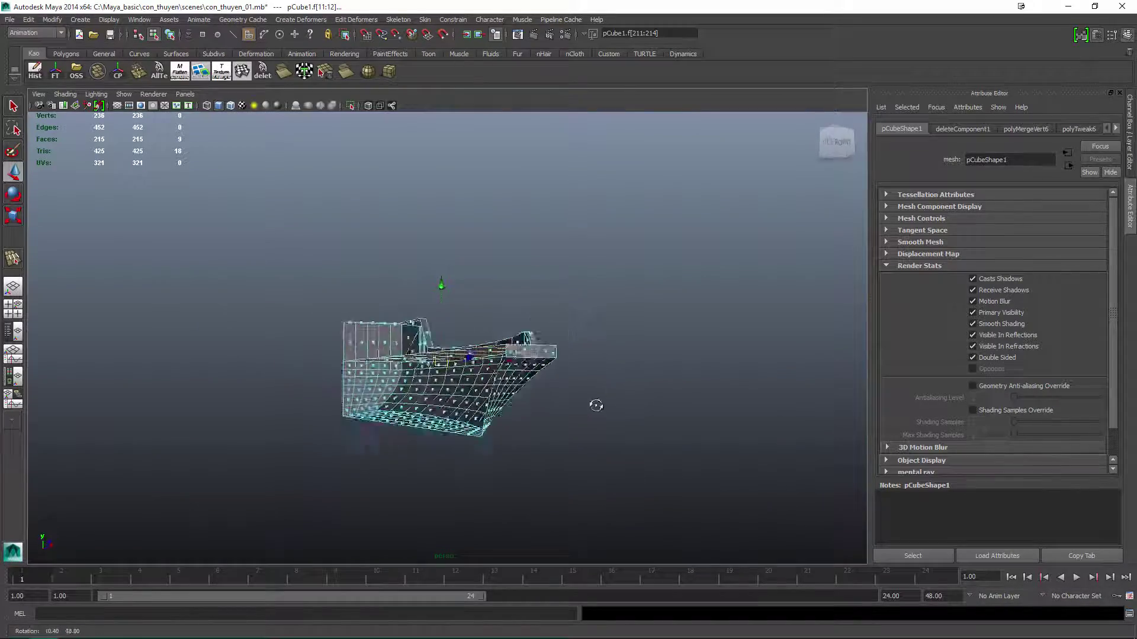
{"action": "scroll", "coordinate": [594, 404], "scroll_direction": "up", "scroll_amount": 5}
{"action": "left_click_drag", "start_coordinate": [571, 457], "coordinate": [385, 320], "text": "alt"}
Convert the deck face selection to vertices and adjust their height vertically.
{"action": "key", "text": "ctrl+F9"}
{"action": "key", "text": "w"}
{"action": "left_click_drag", "start_coordinate": [495, 314], "coordinate": [367, 226], "text": "alt"}
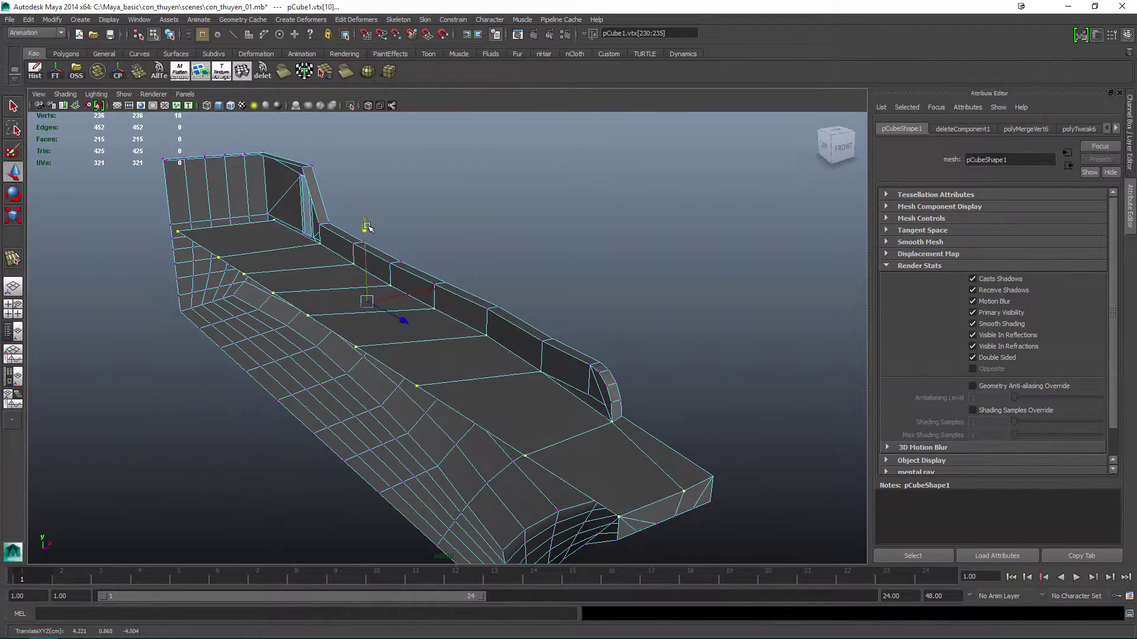
{"action": "key", "text": "w"}
{"action": "left_click_drag", "start_coordinate": [517, 324], "coordinate": [432, 229], "text": "alt"}
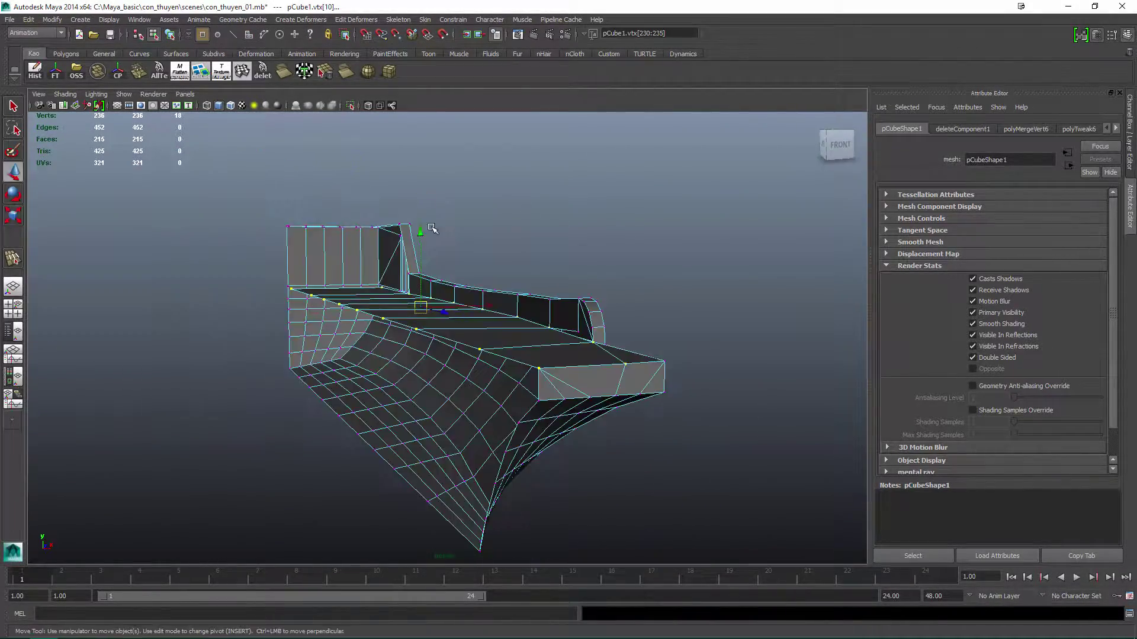
Merge the loose vertex at the bulwark's front base into the neighbouring deck corner.
{"action": "scroll", "coordinate": [574, 338], "scroll_direction": "up", "scroll_amount": 5}
{"action": "left_click_drag", "start_coordinate": [630, 414], "coordinate": [553, 367], "text": "alt"}
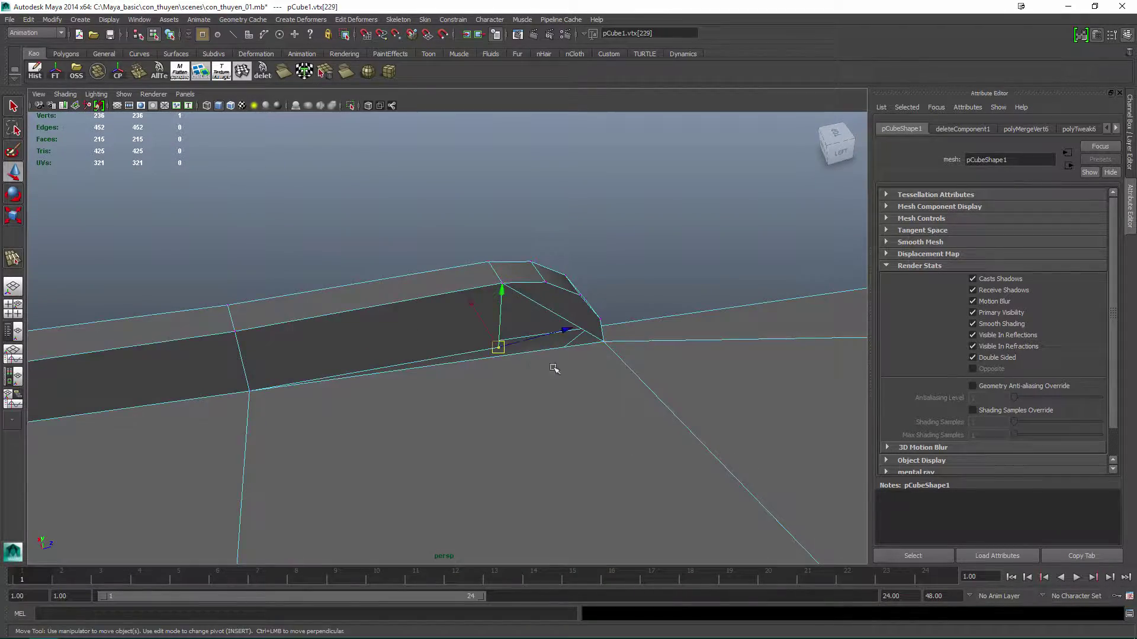
{"action": "left_click", "coordinate": [603, 337]}
{"action": "scroll", "coordinate": [508, 410], "scroll_direction": "up", "scroll_amount": 3}
{"action": "key", "text": "q"}
{"action": "key", "text": "F8"}
Inspect the unselected half hull from the side, below and behind.
{"action": "left_click_drag", "start_coordinate": [508, 410], "coordinate": [579, 356], "text": "alt"}
{"action": "scroll", "coordinate": [498, 425], "scroll_direction": "down", "scroll_amount": 5}
{"action": "key", "text": "q"}
{"action": "key", "text": "F8"}
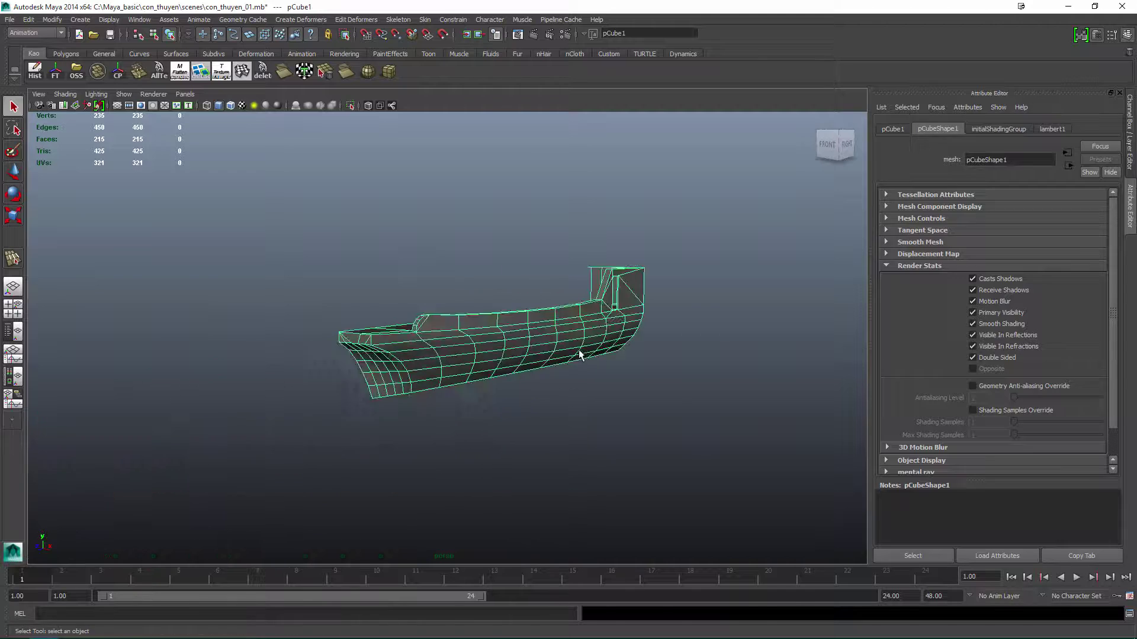
{"action": "left_click", "coordinate": [627, 225]}
{"action": "left_click_drag", "start_coordinate": [627, 225], "coordinate": [612, 364], "text": "alt"}
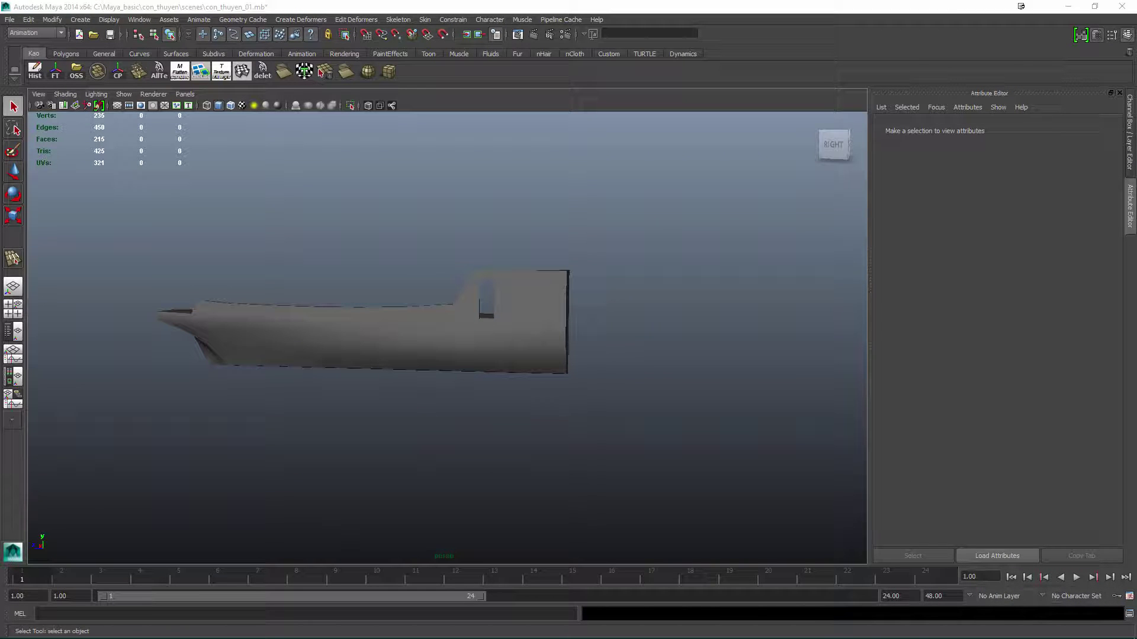
{"action": "left_click_drag", "start_coordinate": [585, 408], "coordinate": [541, 338], "text": "alt"}
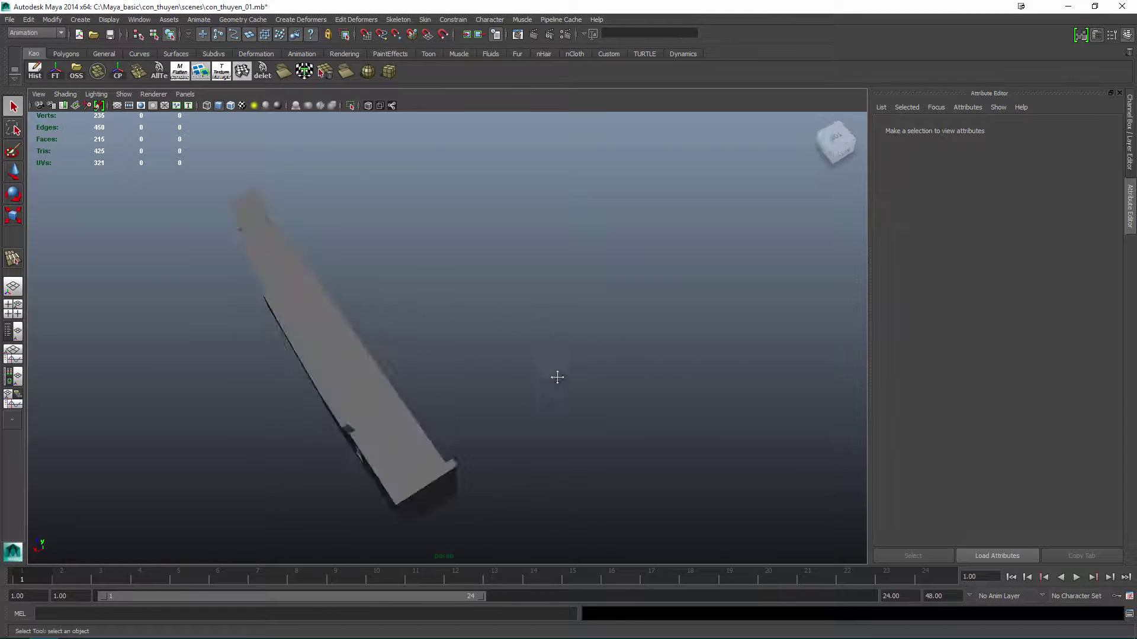
{"action": "left_click_drag", "start_coordinate": [558, 377], "coordinate": [533, 379], "text": "alt"}
Apply a lattice deformer to the whole half boat, with S Divisions set to 3 and T and U Divisions at 2.
{"action": "left_click", "coordinate": [491, 355]}
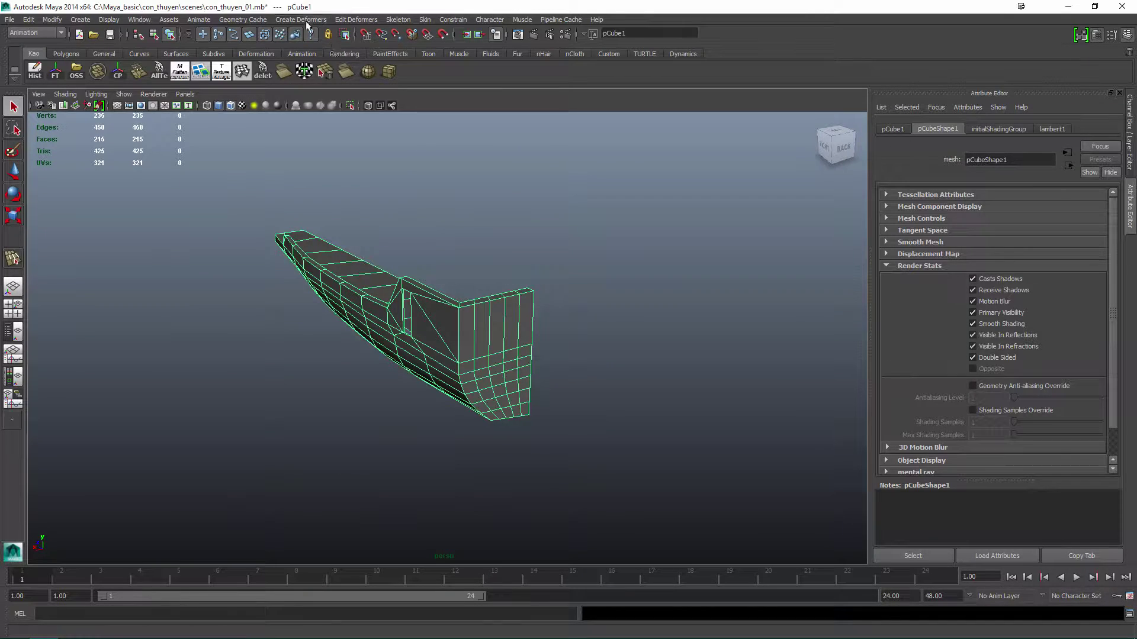
{"action": "left_click", "coordinate": [318, 49]}
{"action": "key", "text": "ctrl+a"}
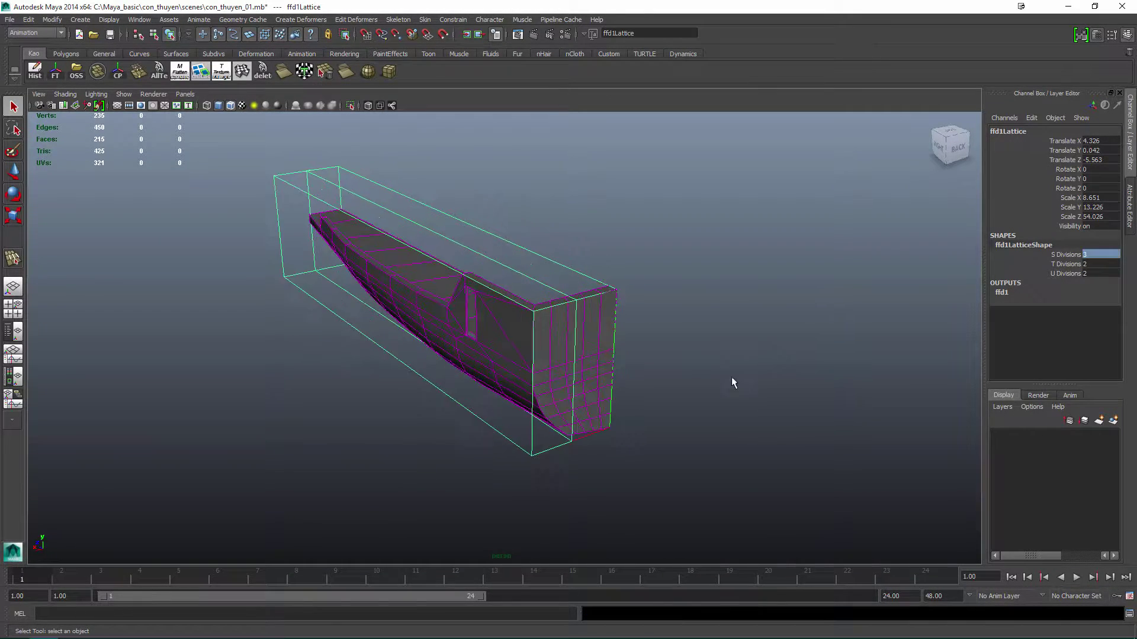
Try to reshape the stern by moving the lattice's rear points at the centreline and middle column.
{"action": "key", "text": "F8"}
{"action": "left_click_drag", "start_coordinate": [686, 300], "coordinate": [601, 454], "text": "alt"}
{"action": "key", "text": "e"}
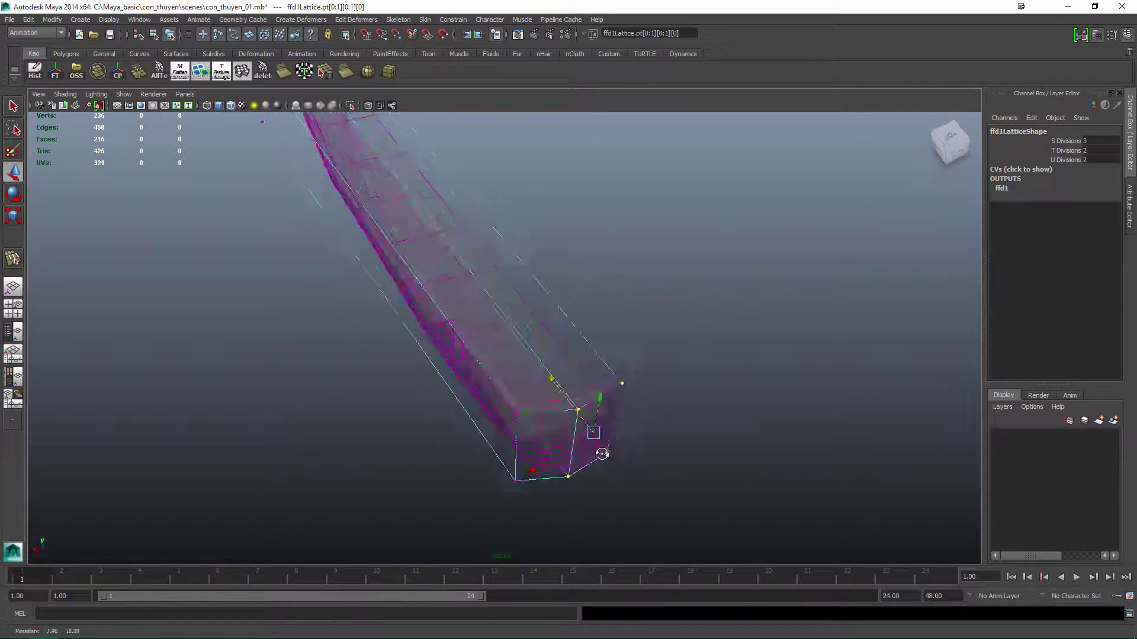
{"action": "left_click_drag", "start_coordinate": [583, 397], "coordinate": [571, 353], "text": "alt"}
{"action": "key", "text": "w"}
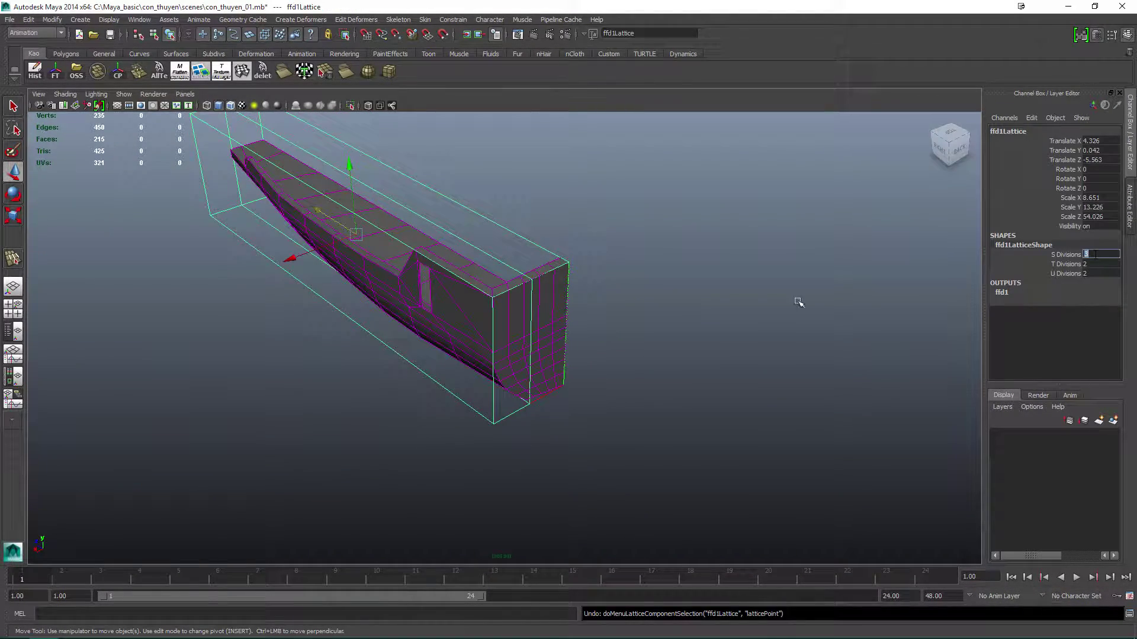
Set the lattice's S Divisions to 5 and shift its inner rear point columns backward to round the stern.
{"action": "right_click_drag", "start_coordinate": [648, 278], "coordinate": [649, 250]}
{"action": "left_click_drag", "start_coordinate": [648, 250], "coordinate": [618, 284], "text": "alt"}
{"action": "left_click_drag", "start_coordinate": [619, 284], "coordinate": [461, 397]}
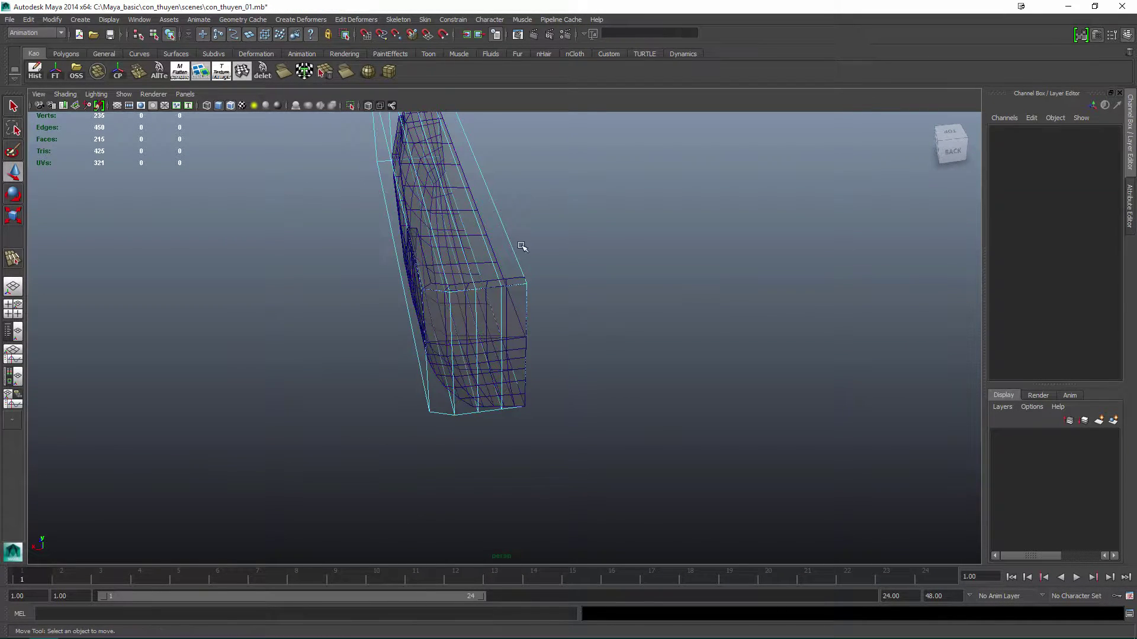
{"action": "key", "text": "F8"}
{"action": "left_click_drag", "start_coordinate": [522, 246], "coordinate": [534, 343], "text": "alt"}
{"action": "left_click_drag", "start_coordinate": [561, 380], "coordinate": [498, 348], "text": "alt"}
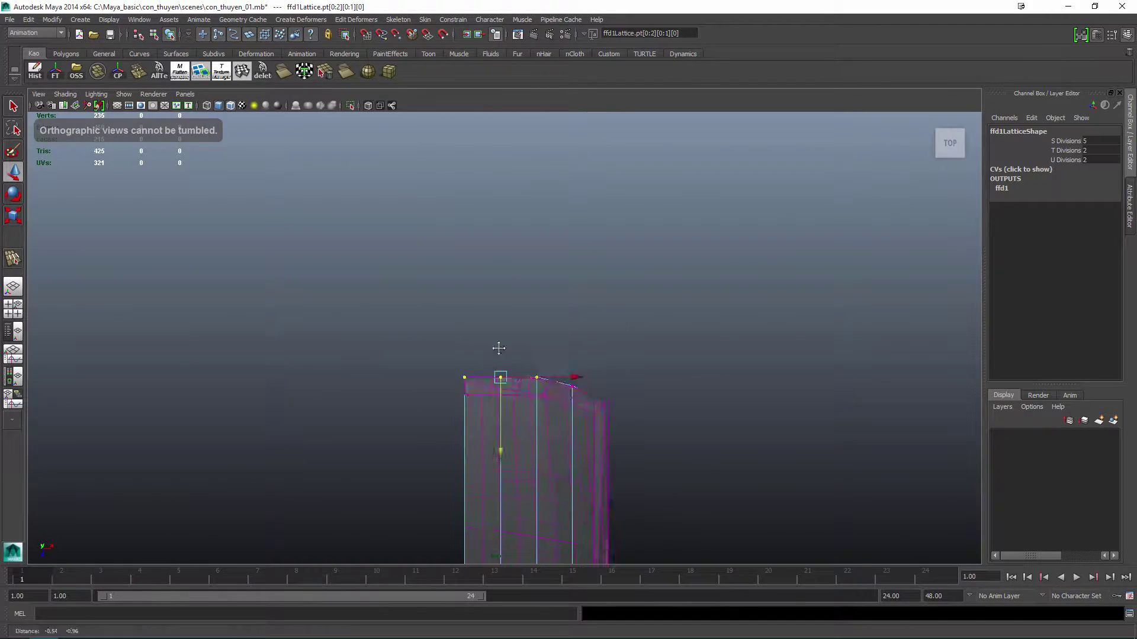
{"action": "left_click_drag", "start_coordinate": [601, 358], "coordinate": [514, 466], "text": "alt"}
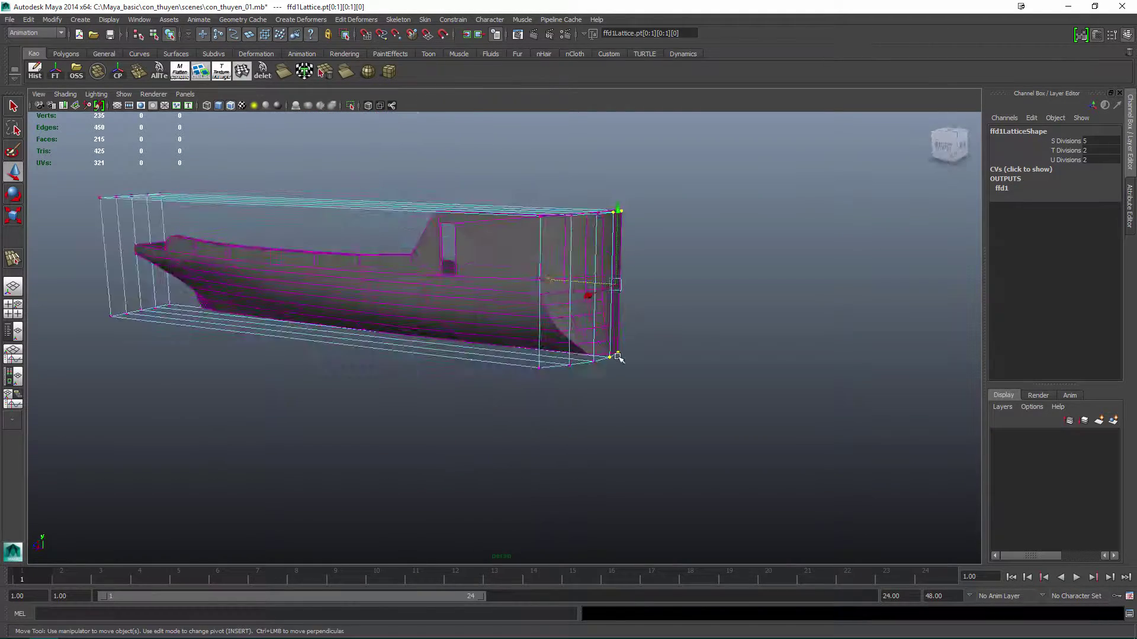
{"action": "left_click_drag", "start_coordinate": [617, 213], "coordinate": [538, 284], "text": "alt"}
Make a mirrored duplicate of the shaped half boat across the centreline to form the complete hull.
{"action": "left_click", "coordinate": [543, 377]}
{"action": "left_click_drag", "start_coordinate": [543, 378], "coordinate": [616, 367], "text": "alt"}
{"action": "left_click", "coordinate": [29, 19]}
{"action": "left_click", "coordinate": [124, 290]}
{"action": "left_click", "coordinate": [414, 450]}
{"action": "left_click_drag", "start_coordinate": [414, 450], "coordinate": [708, 401], "text": "alt"}
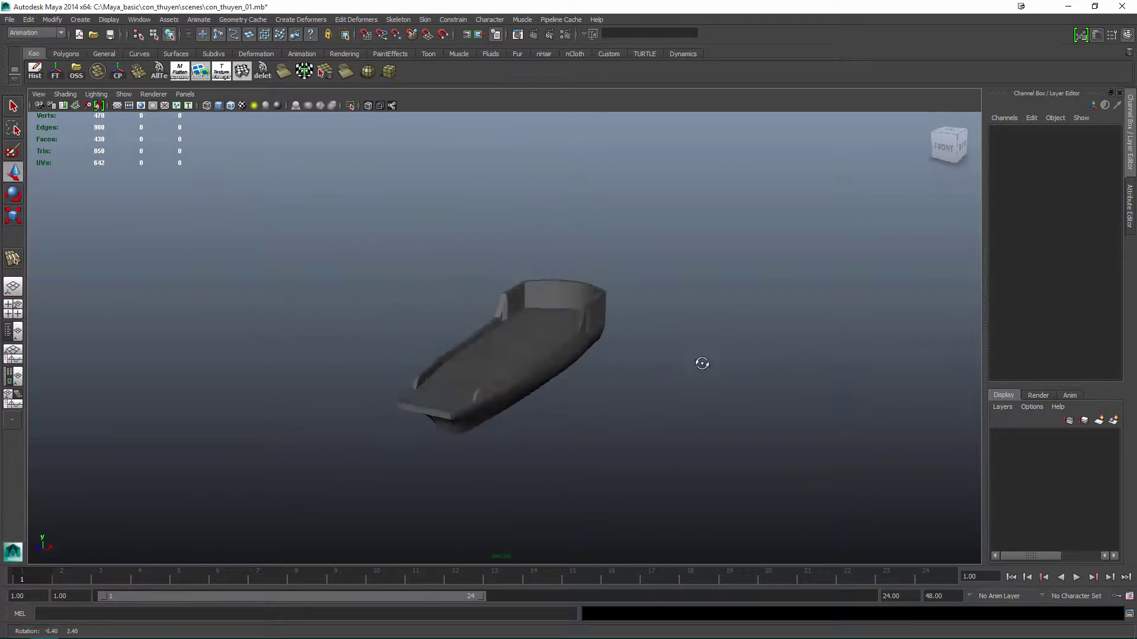
{"action": "left_click_drag", "start_coordinate": [659, 370], "coordinate": [811, 289], "text": "alt"}
{"action": "left_click", "coordinate": [637, 396]}
{"action": "mouse_move", "coordinate": [810, 289]}
{"action": "right_mouse_down", "text": "alt"}
{"action": "mouse_move", "coordinate": [597, 342]}
{"action": "mouse_move", "coordinate": [592, 305]}
{"action": "right_mouse_up", "text": "alt"}
{"action": "left_click", "coordinate": [592, 305]}
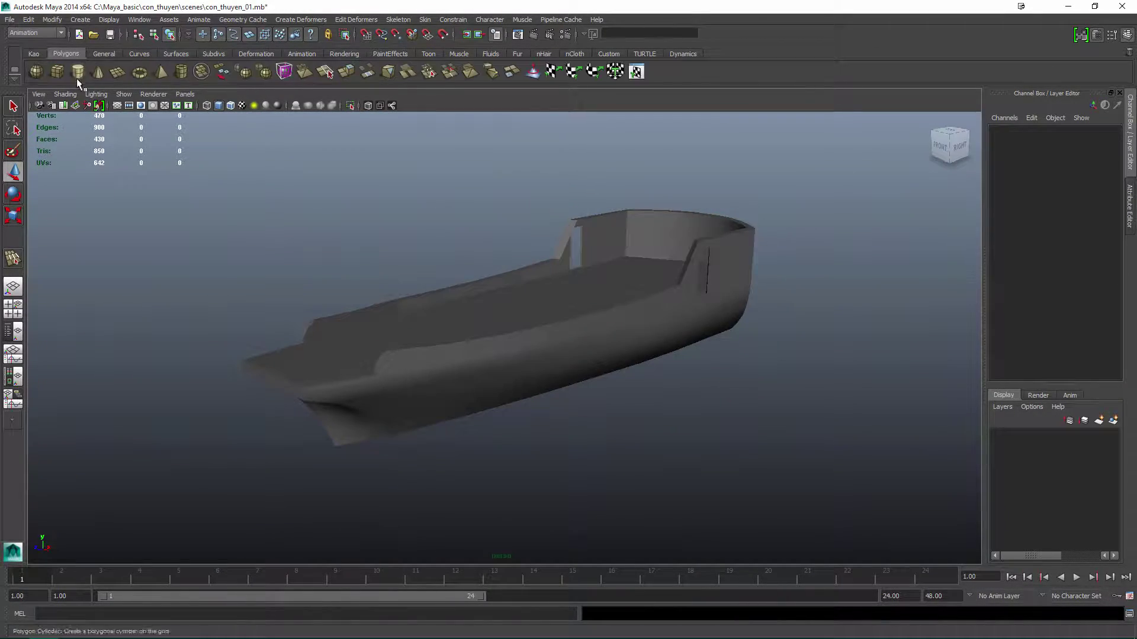
Create a polygon cube at the middle of the boat and raise it onto the deck.
{"action": "left_click", "coordinate": [639, 364]}
{"action": "left_click_drag", "start_coordinate": [655, 373], "coordinate": [604, 284], "text": "alt"}
{"action": "left_click", "coordinate": [56, 72]}
{"action": "key", "text": "w"}
{"action": "left_click_drag", "start_coordinate": [538, 250], "coordinate": [540, 231]}
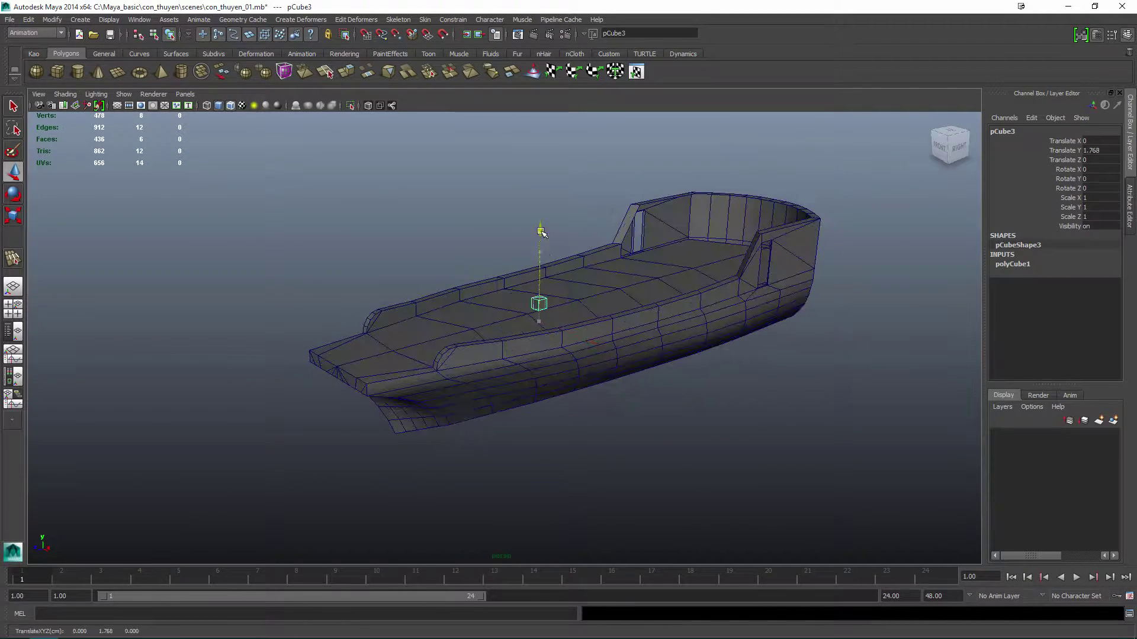
Stretch the cube's end and top vertices into a long, tall cabin wall running along one bulwark.
{"action": "left_click", "coordinate": [583, 303]}
{"action": "key", "text": "w"}
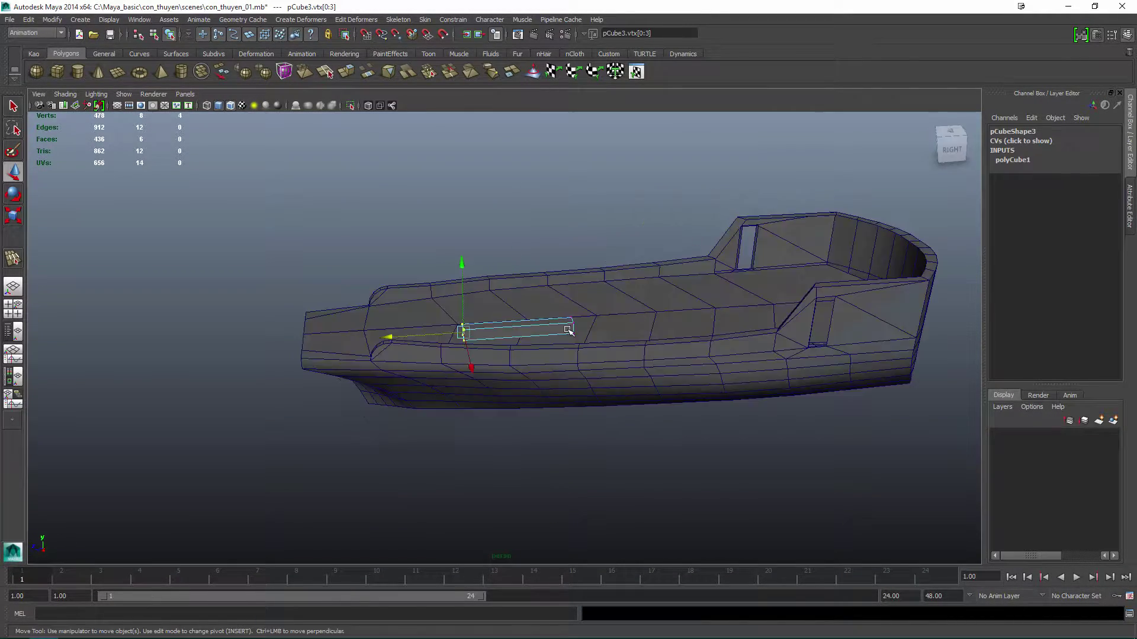
{"action": "left_click_drag", "start_coordinate": [583, 303], "coordinate": [623, 368], "text": "alt"}
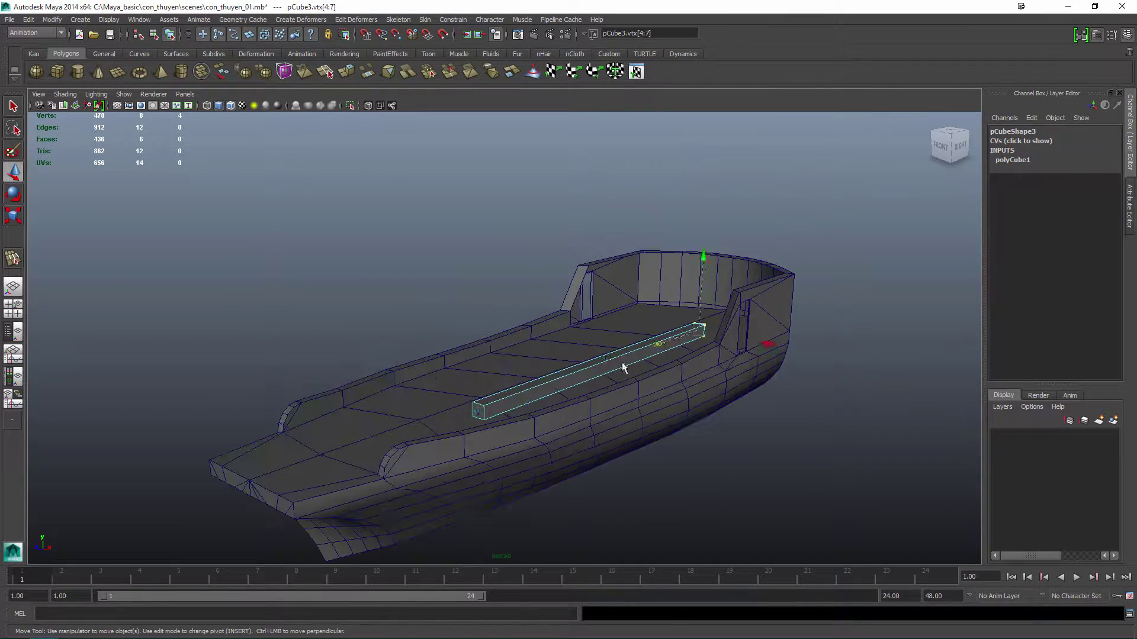
{"action": "left_click", "coordinate": [699, 334]}
{"action": "left_click_drag", "start_coordinate": [660, 314], "coordinate": [622, 414]}
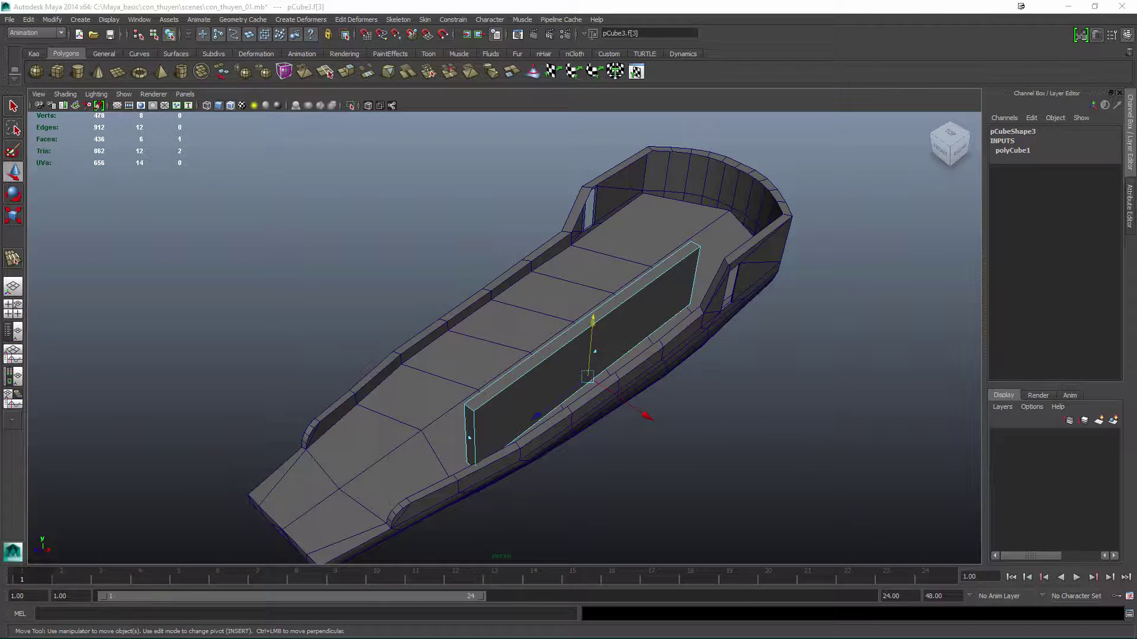
Delete the bottom face of the cabin wall.
{"action": "left_click_drag", "start_coordinate": [629, 314], "coordinate": [722, 297], "text": "alt"}
{"action": "key", "text": "Delete"}
{"action": "left_click", "coordinate": [660, 325]}
{"action": "key", "text": "ctrl+z"}
Extrude the cabin wall's upper outer strip into a roof overhang and shift the rear end's vertices sideways.
{"action": "left_click", "coordinate": [666, 278]}
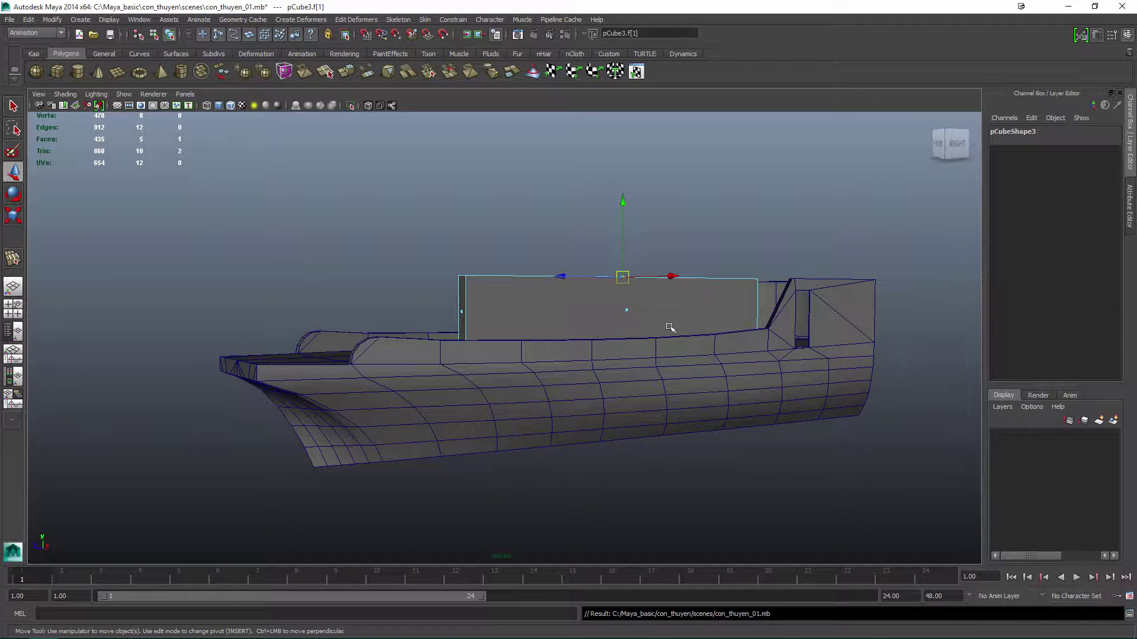
{"action": "left_click_drag", "start_coordinate": [640, 339], "coordinate": [662, 348], "text": "alt"}
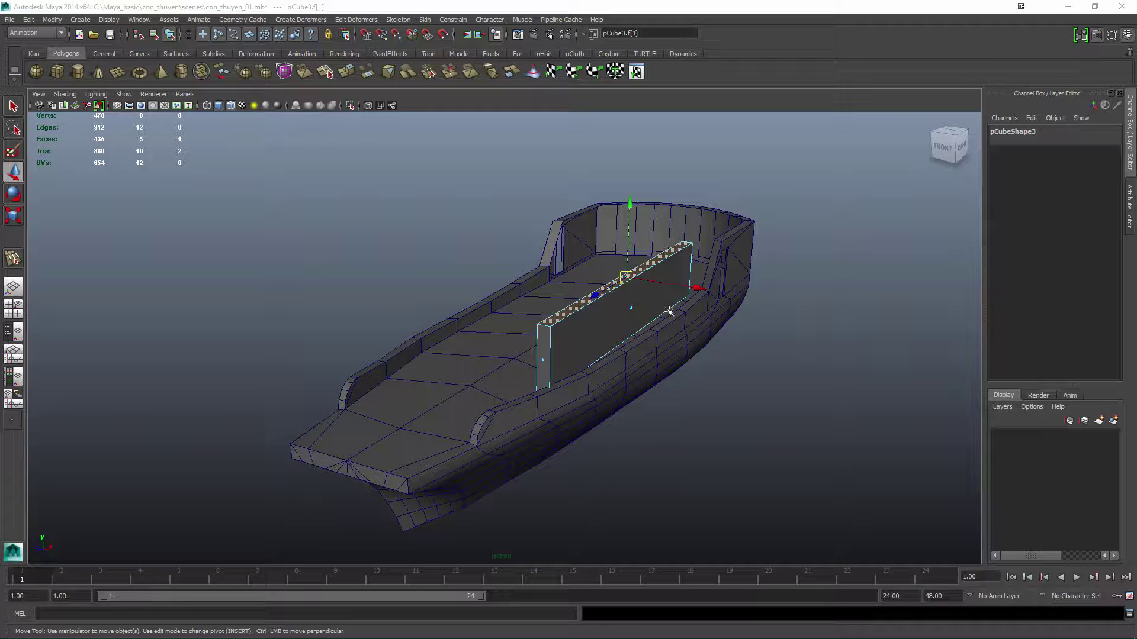
{"action": "left_click_drag", "start_coordinate": [669, 325], "coordinate": [634, 481], "text": "alt"}
{"action": "key", "text": "ctrl+e"}
{"action": "key", "text": "ctrl+F9"}
{"action": "key", "text": "ctrl+F11"}
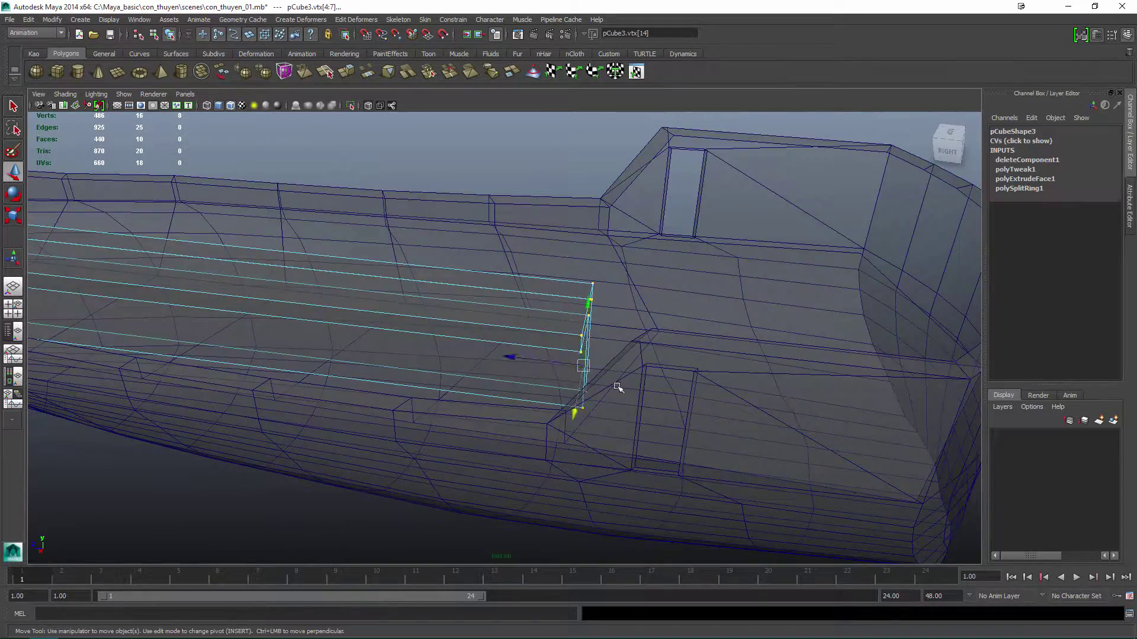
{"action": "left_click_drag", "start_coordinate": [617, 387], "coordinate": [682, 275], "text": "alt"}
Extrude the cabin's inner top edge to the boat's centreline to form half of the roof.
{"action": "mouse_move", "coordinate": [594, 302]}
{"action": "left_mouse_down", "text": "alt"}
{"action": "mouse_move", "coordinate": [591, 330]}
{"action": "mouse_move", "coordinate": [652, 270]}
{"action": "mouse_move", "coordinate": [687, 290]}
{"action": "mouse_move", "coordinate": [592, 365]}
{"action": "mouse_move", "coordinate": [553, 322]}
{"action": "mouse_move", "coordinate": [789, 320]}
{"action": "mouse_move", "coordinate": [685, 329]}
{"action": "mouse_move", "coordinate": [692, 337]}
{"action": "mouse_move", "coordinate": [598, 309]}
{"action": "left_mouse_up", "text": "alt"}
{"action": "key", "text": "q"}
{"action": "key", "text": "F11"}
{"action": "left_click", "coordinate": [598, 309]}
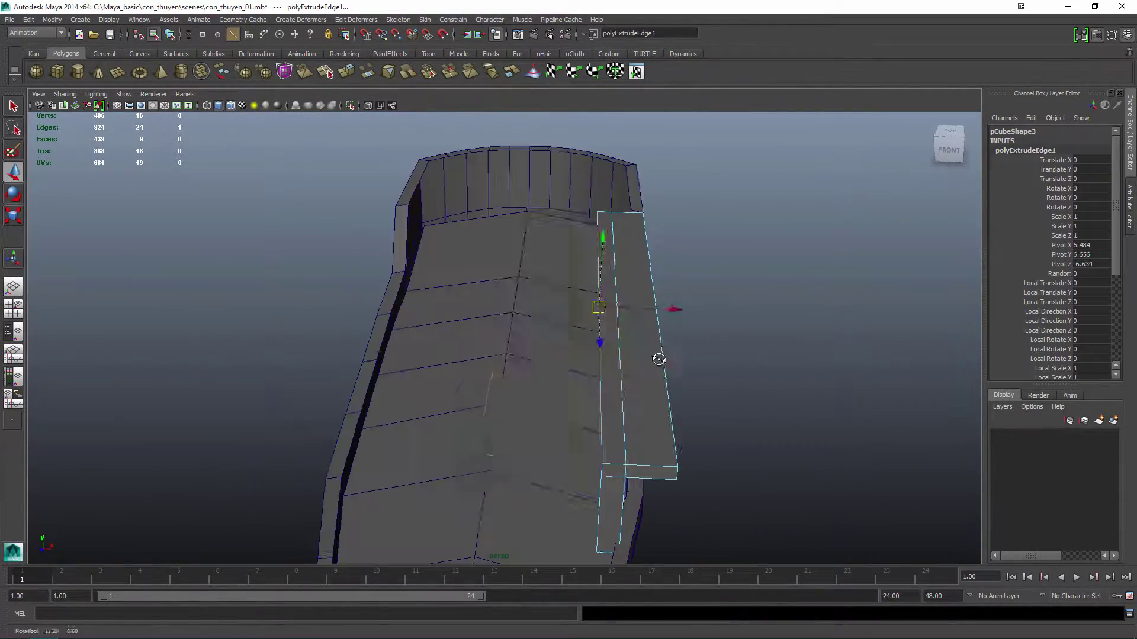
{"action": "left_click_drag", "start_coordinate": [599, 348], "coordinate": [625, 306], "text": "alt"}
{"action": "key", "text": "4"}
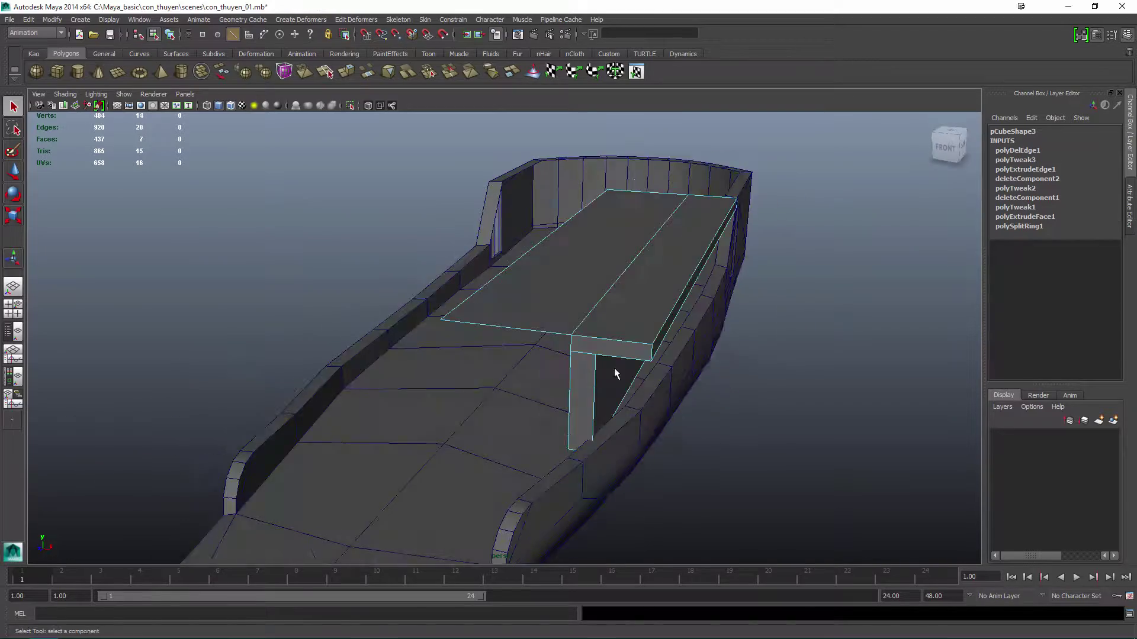
Move the cabin wall's lower rear corner vertex back toward the opening in the bulwark.
{"action": "mouse_move", "coordinate": [605, 301]}
{"action": "left_mouse_down", "text": "alt"}
{"action": "mouse_move", "coordinate": [688, 309]}
{"action": "mouse_move", "coordinate": [649, 325]}
{"action": "mouse_move", "coordinate": [836, 324]}
{"action": "mouse_move", "coordinate": [786, 363]}
{"action": "mouse_move", "coordinate": [723, 330]}
{"action": "left_mouse_up", "text": "alt"}
{"action": "key", "text": "q"}
{"action": "key", "text": "4"}
{"action": "left_click", "coordinate": [700, 370]}
{"action": "key", "text": "w"}
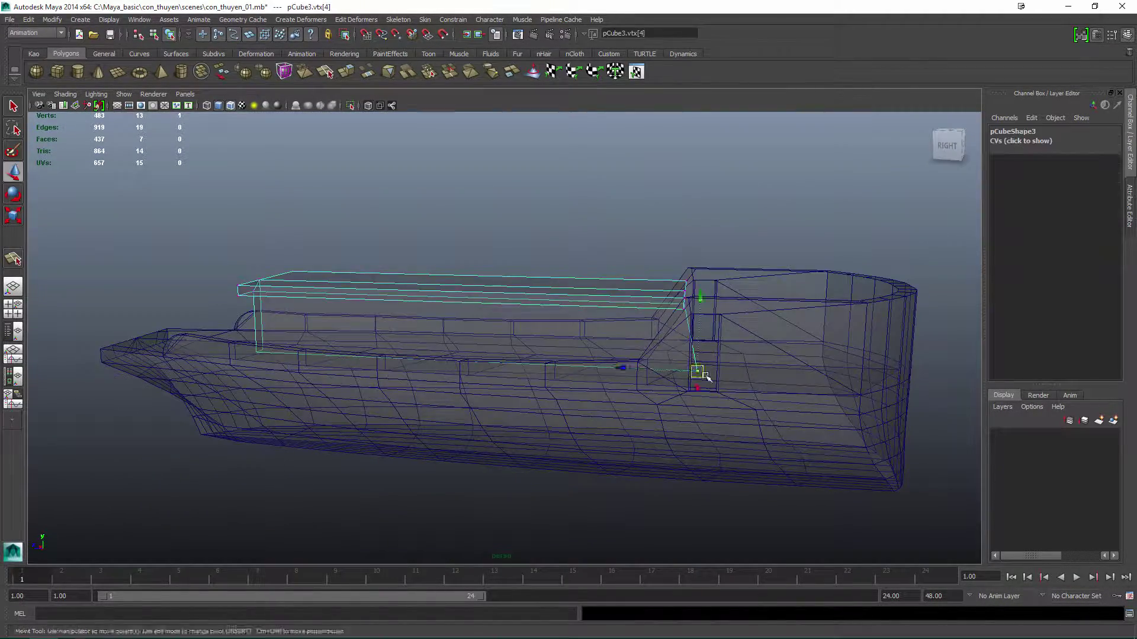
{"action": "left_click_drag", "start_coordinate": [698, 373], "coordinate": [675, 352], "text": "alt"}
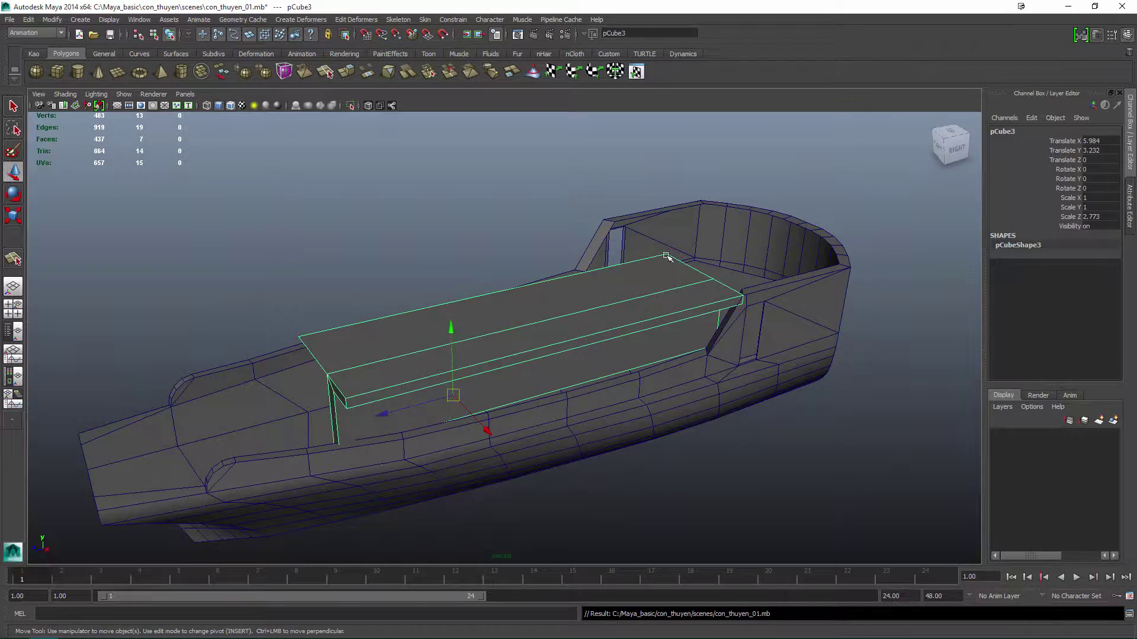
Shift the cabin's lengthwise roof seam and front wall edges sideways.
{"action": "left_click_drag", "start_coordinate": [666, 256], "coordinate": [811, 294], "text": "alt"}
{"action": "key", "text": "w"}
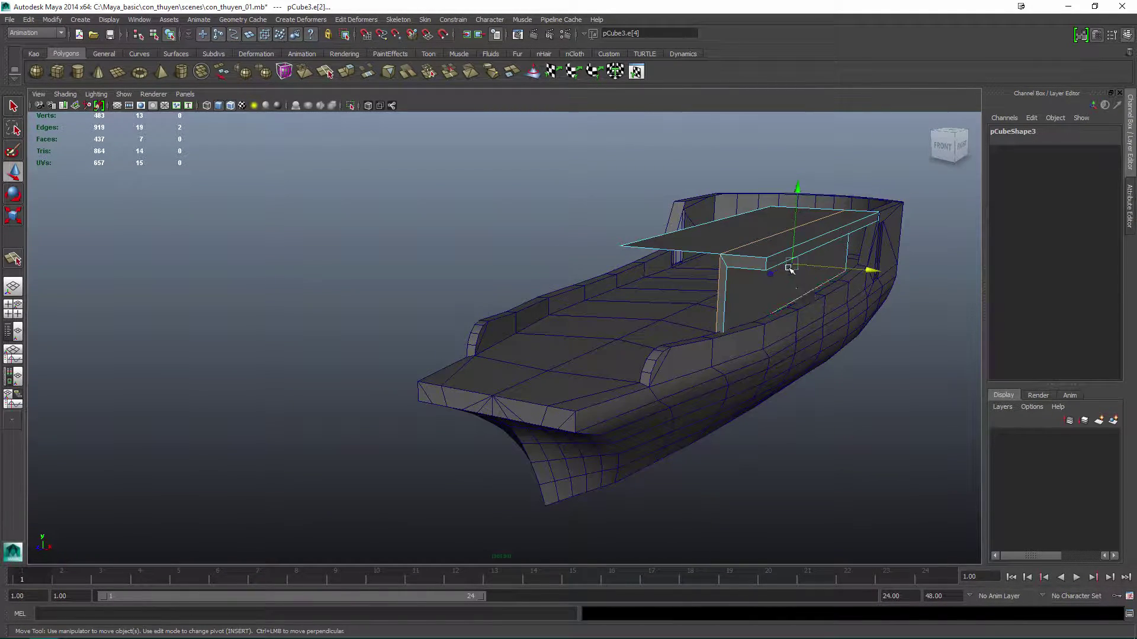
{"action": "left_click_drag", "start_coordinate": [809, 244], "coordinate": [770, 344], "text": "alt"}
{"action": "left_click_drag", "start_coordinate": [737, 306], "coordinate": [746, 399], "text": "alt"}
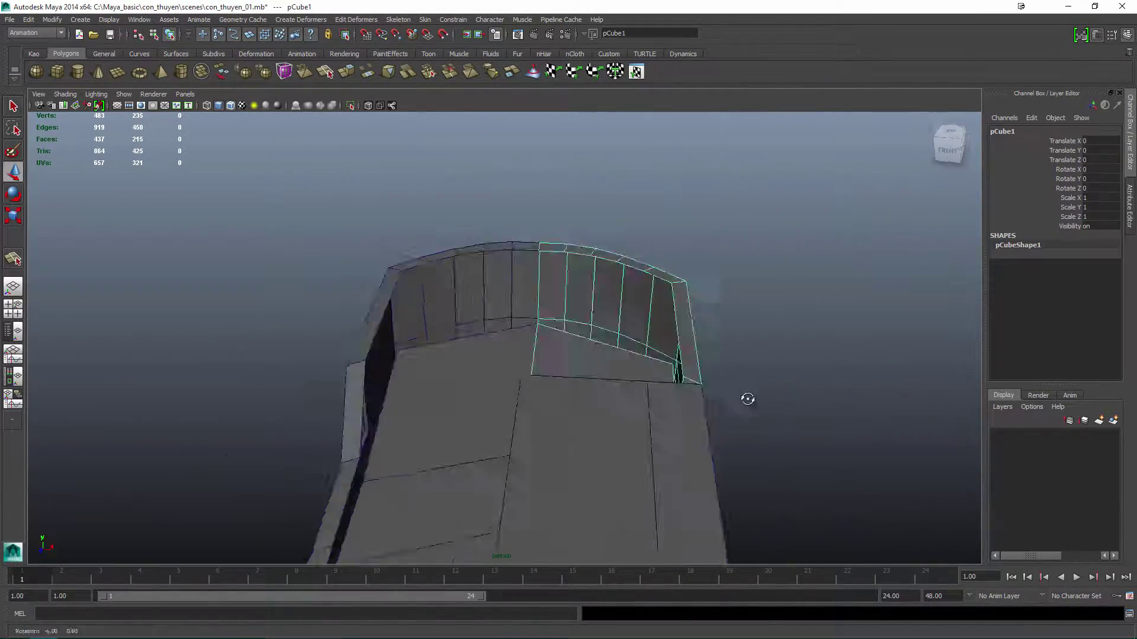
Extrude the stern bulwark's inner top edge on the cabin side to the centreline as a roof panel.
{"action": "key", "text": "q"}
{"action": "left_click", "coordinate": [612, 319]}
{"action": "scroll", "coordinate": [696, 450], "scroll_direction": "up", "scroll_amount": 5}
{"action": "left_click_drag", "start_coordinate": [695, 446], "coordinate": [556, 329], "text": "alt"}
{"action": "key", "text": "ctrl+e"}
{"action": "key", "text": "q"}
{"action": "key", "text": "F9"}
{"action": "left_click", "coordinate": [561, 308]}
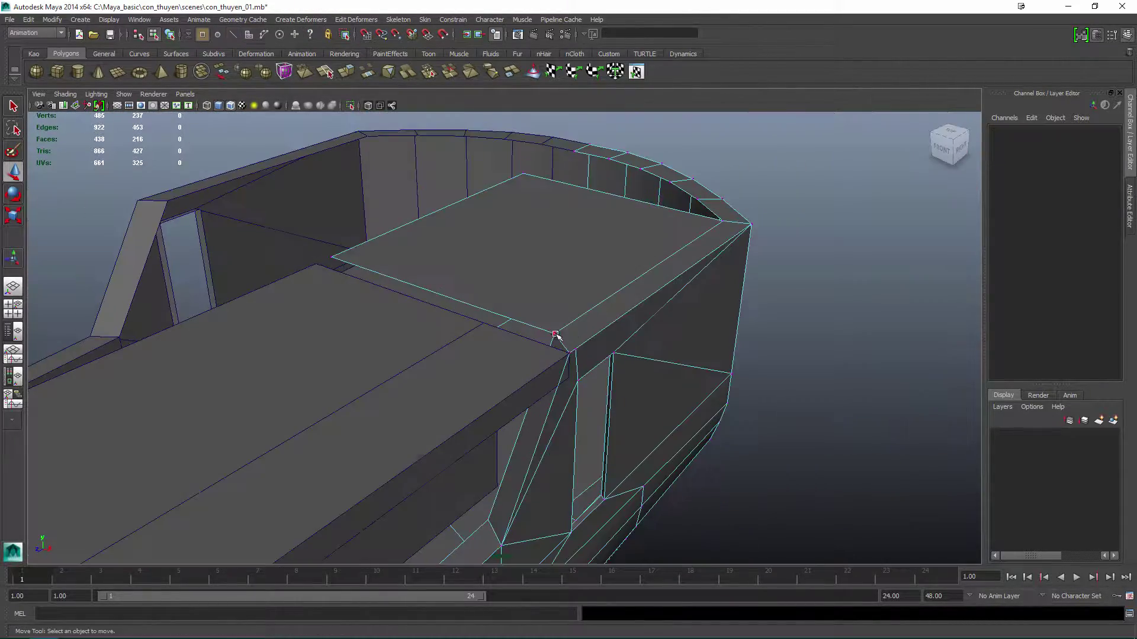
Move the stern roof panel's front vertices to line up with the rear of the cabin roof.
{"action": "mouse_move", "coordinate": [552, 401]}
{"action": "left_mouse_down", "text": "alt"}
{"action": "mouse_move", "coordinate": [539, 348]}
{"action": "mouse_move", "coordinate": [578, 364]}
{"action": "mouse_move", "coordinate": [615, 246]}
{"action": "mouse_move", "coordinate": [515, 414]}
{"action": "mouse_move", "coordinate": [520, 309]}
{"action": "mouse_move", "coordinate": [551, 249]}
{"action": "left_mouse_up", "text": "alt"}
{"action": "left_click", "coordinate": [550, 325]}
{"action": "key", "text": "w"}
{"action": "left_click_drag", "start_coordinate": [551, 248], "coordinate": [579, 463]}
{"action": "left_click_drag", "start_coordinate": [538, 350], "coordinate": [569, 371], "text": "alt"}
Insert a lengthwise edge loop in the stern roof panel and align its front vertex with the cabin roof seam.
{"action": "left_click", "coordinate": [664, 273]}
{"action": "left_click_drag", "start_coordinate": [664, 274], "coordinate": [573, 345], "text": "alt"}
{"action": "left_click", "coordinate": [574, 345]}
{"action": "right_click_drag", "start_coordinate": [574, 345], "coordinate": [608, 379], "text": "alt"}
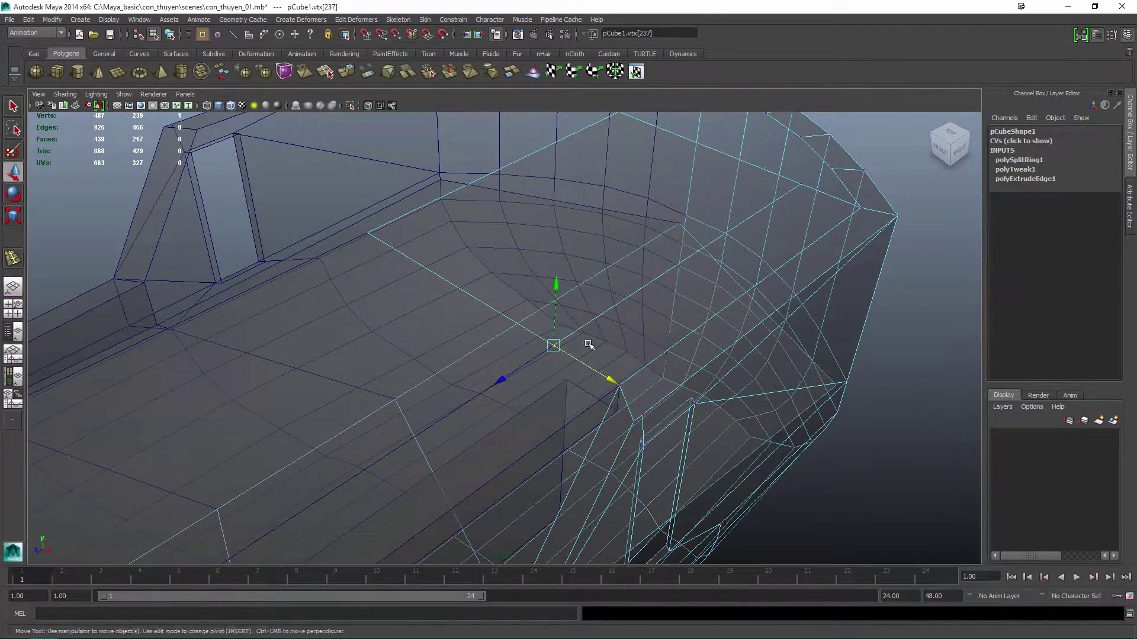
{"action": "left_click", "coordinate": [588, 344]}
{"action": "key", "text": "f"}
{"action": "left_click_drag", "start_coordinate": [588, 337], "coordinate": [756, 228], "text": "alt"}
{"action": "right_click_drag", "start_coordinate": [756, 229], "coordinate": [628, 439], "text": "alt"}
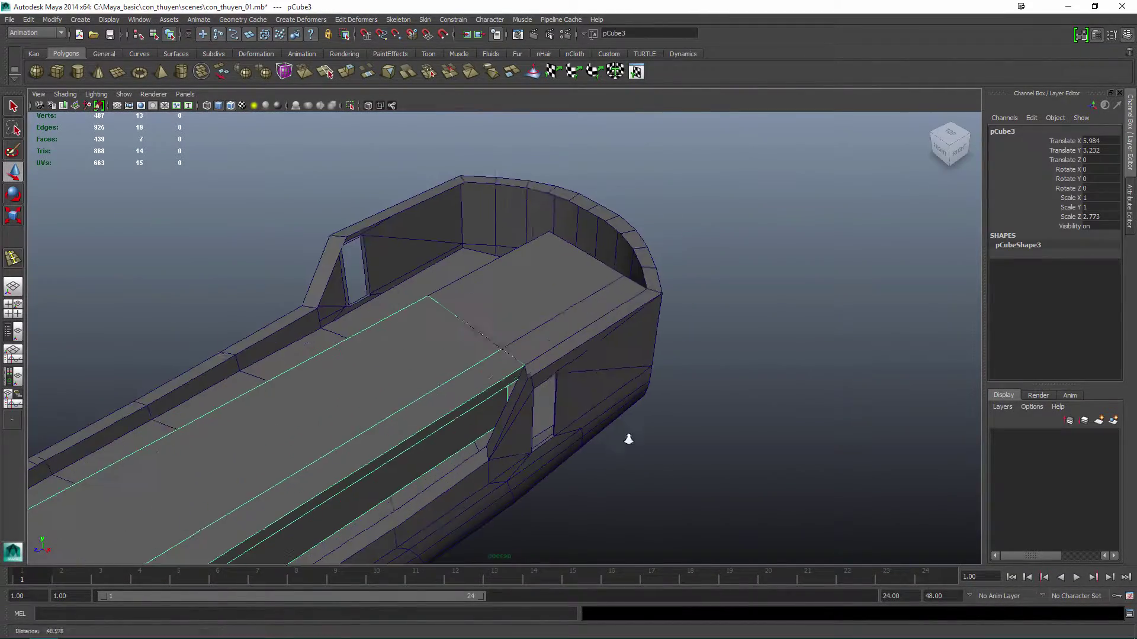
Combine the cabin with its half hull and merge the matching vertices along the roof joint.
{"action": "mouse_move", "coordinate": [592, 351]}
{"action": "left_mouse_down", "text": "alt"}
{"action": "mouse_move", "coordinate": [647, 312]}
{"action": "mouse_move", "coordinate": [594, 366]}
{"action": "left_mouse_up", "text": "alt"}
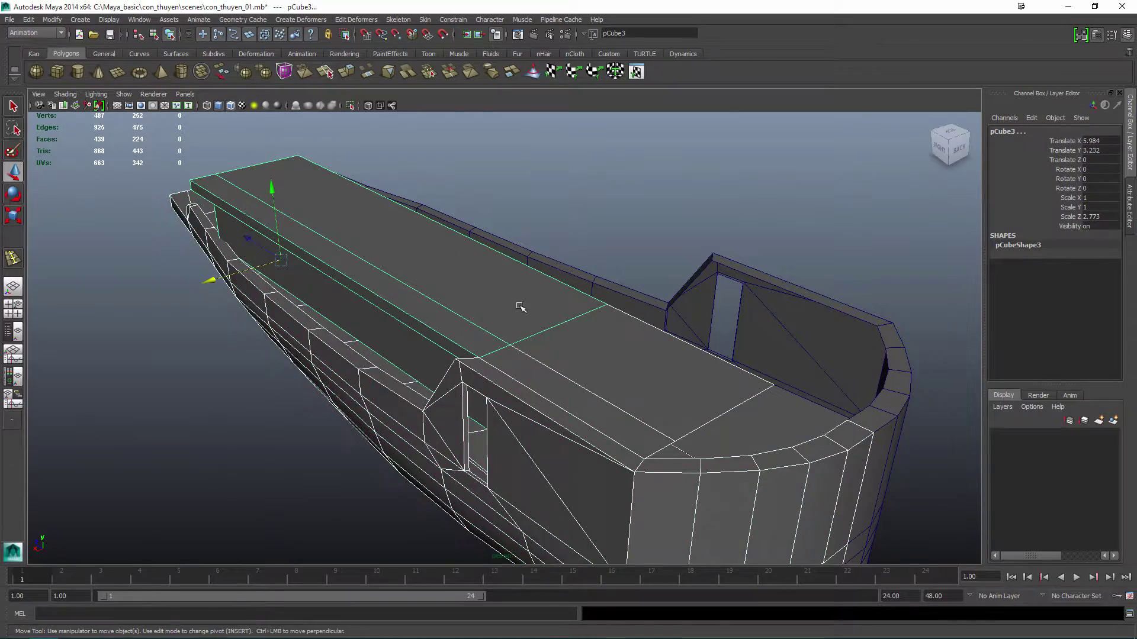
{"action": "left_click_drag", "start_coordinate": [308, 284], "coordinate": [629, 375], "text": "alt"}
{"action": "key", "text": "ctrl+F9"}
{"action": "key", "text": "F8"}
{"action": "left_click", "coordinate": [669, 329]}
{"action": "left_click", "coordinate": [599, 386]}
{"action": "scroll", "coordinate": [570, 295], "scroll_direction": "up", "scroll_amount": 5}
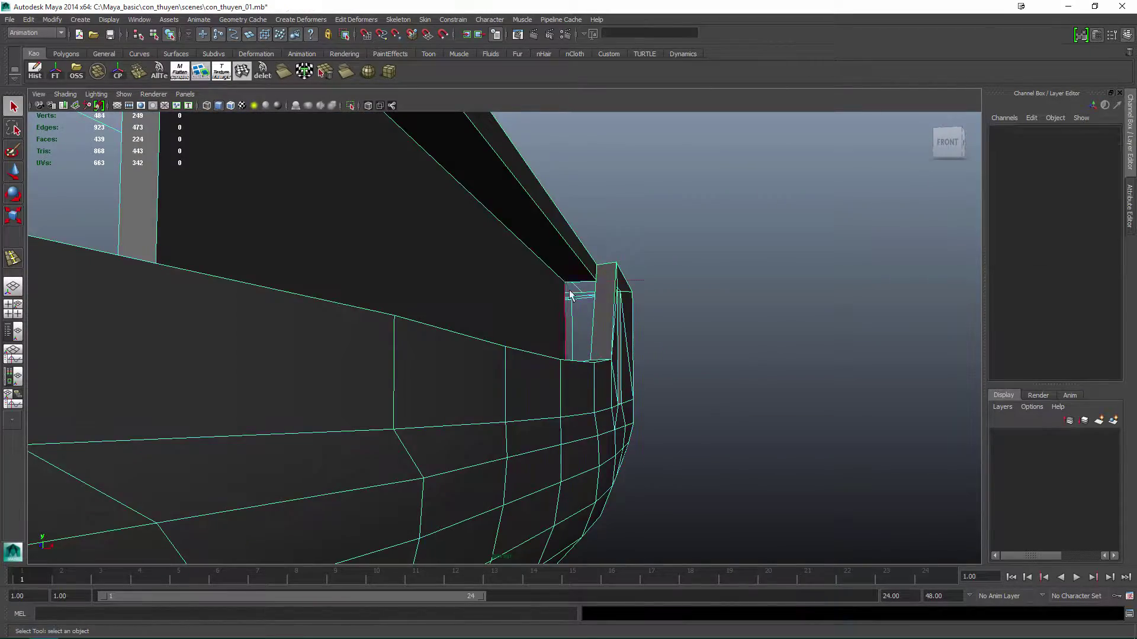
Extrude the cabin wall's rear edge toward the bulwark post and merge its vertex to close the gap.
{"action": "key", "text": "ctrl+e"}
{"action": "scroll", "coordinate": [570, 294], "scroll_direction": "down", "scroll_amount": 5}
{"action": "mouse_move", "coordinate": [583, 222]}
{"action": "left_mouse_down", "text": "alt"}
{"action": "mouse_move", "coordinate": [574, 373]}
{"action": "mouse_move", "coordinate": [672, 388]}
{"action": "mouse_move", "coordinate": [592, 355]}
{"action": "mouse_move", "coordinate": [652, 299]}
{"action": "left_mouse_up", "text": "alt"}
{"action": "scroll", "coordinate": [574, 373], "scroll_direction": "up", "scroll_amount": 5}
{"action": "key", "text": "w"}
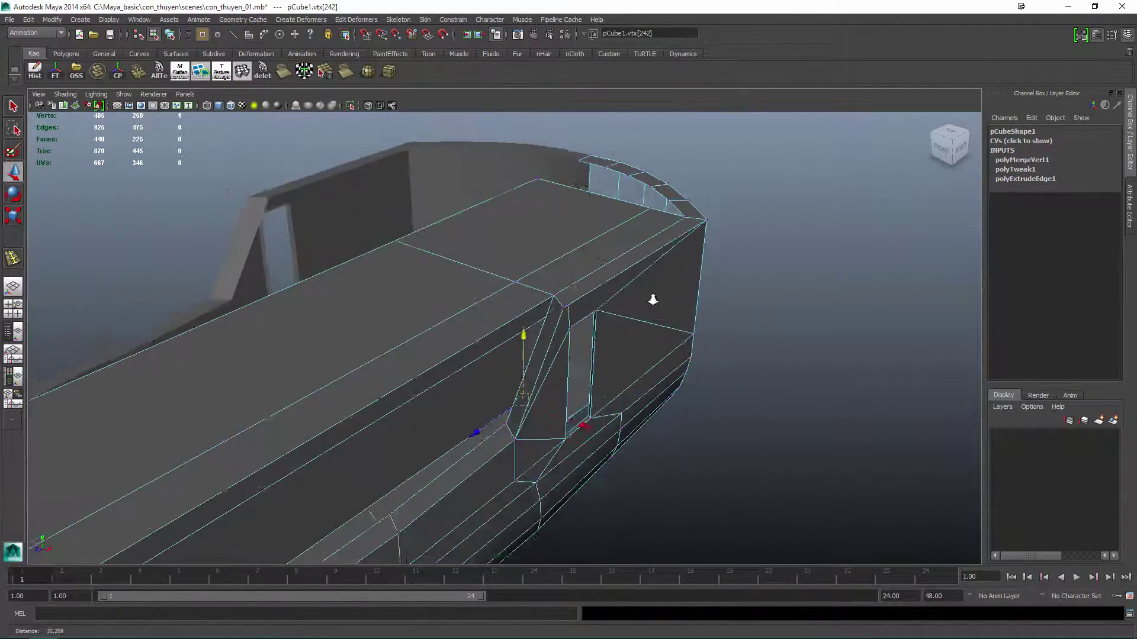
{"action": "mouse_move", "coordinate": [652, 299]}
{"action": "right_mouse_down", "text": "alt"}
{"action": "mouse_move", "coordinate": [687, 347]}
{"action": "mouse_move", "coordinate": [641, 371]}
{"action": "right_mouse_up", "text": "alt"}
{"action": "mouse_move", "coordinate": [642, 370]}
{"action": "left_mouse_down", "text": "alt"}
{"action": "mouse_move", "coordinate": [619, 375]}
{"action": "mouse_move", "coordinate": [628, 420]}
{"action": "mouse_move", "coordinate": [700, 354]}
{"action": "mouse_move", "coordinate": [790, 329]}
{"action": "mouse_move", "coordinate": [730, 325]}
{"action": "left_mouse_up", "text": "alt"}
{"action": "scroll", "coordinate": [701, 354], "scroll_direction": "up", "scroll_amount": 2}
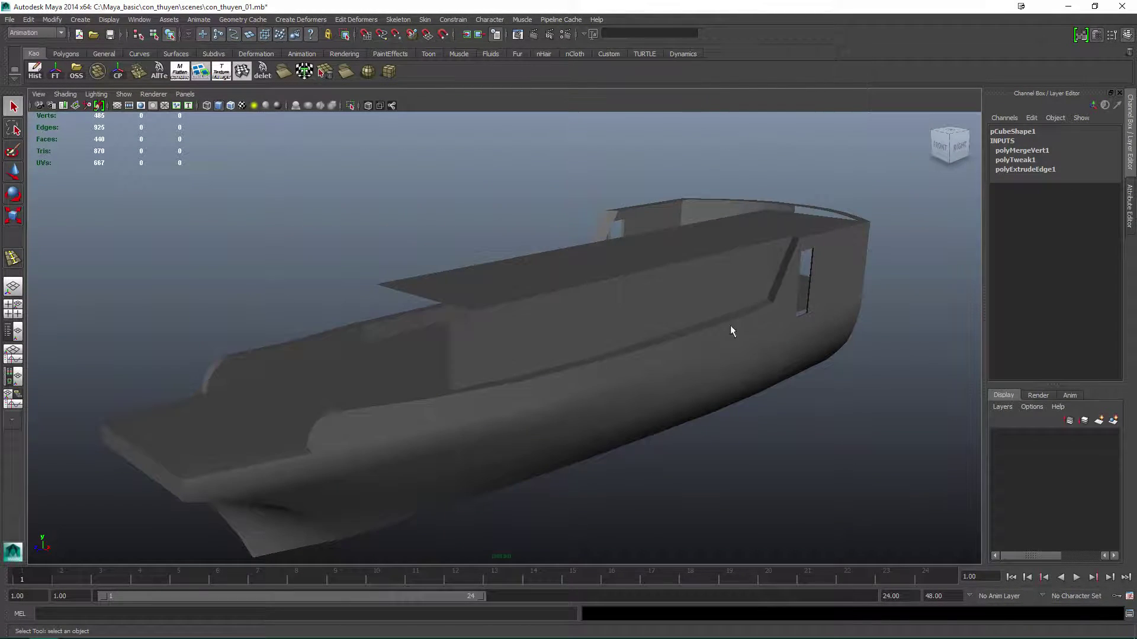
Remove the opposite half boat and extrude the five inner top edges of the remaining stern bulwark.
{"action": "left_click_drag", "start_coordinate": [723, 255], "coordinate": [594, 307], "text": "alt"}
{"action": "key", "text": "1"}
{"action": "key", "text": "w"}
{"action": "left_click", "coordinate": [642, 350]}
{"action": "key", "text": "q"}
{"action": "left_click", "coordinate": [611, 302]}
{"action": "key", "text": "ctrl+e"}
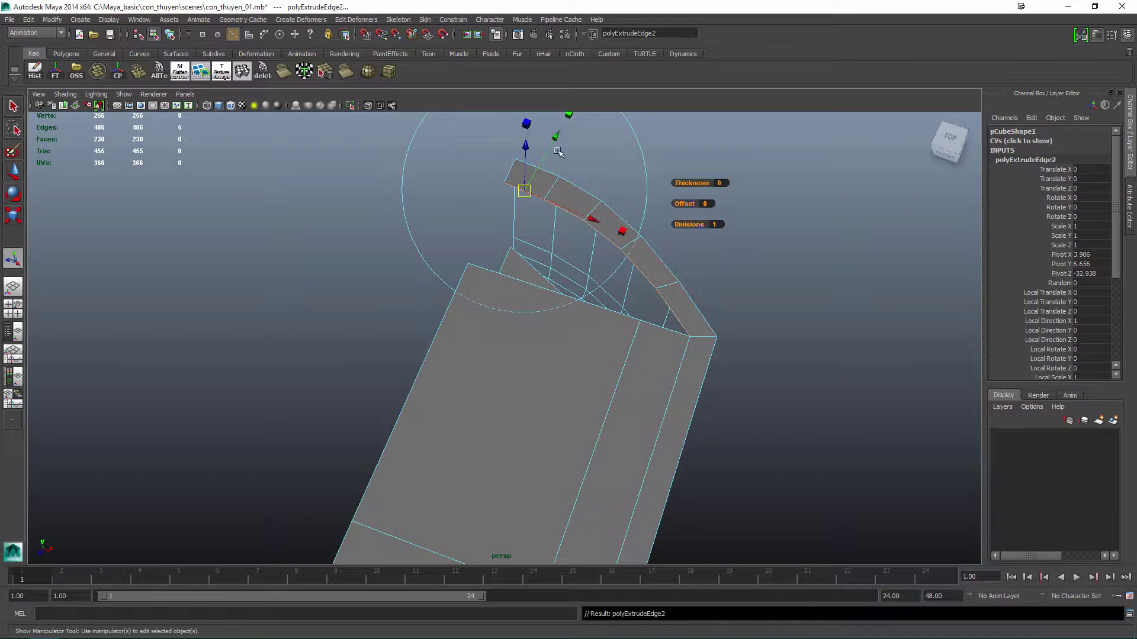
Merge the extruded vertices into the stern roof panel's rear centreline corner to fill the roof gap.
{"action": "mouse_move", "coordinate": [592, 278]}
{"action": "right_mouse_down", "text": "shift"}
{"action": "mouse_move", "coordinate": [546, 284]}
{"action": "mouse_move", "coordinate": [576, 267]}
{"action": "right_mouse_up", "text": "shift"}
{"action": "key", "text": "w"}
{"action": "left_click_drag", "start_coordinate": [512, 353], "coordinate": [495, 243], "text": "alt"}
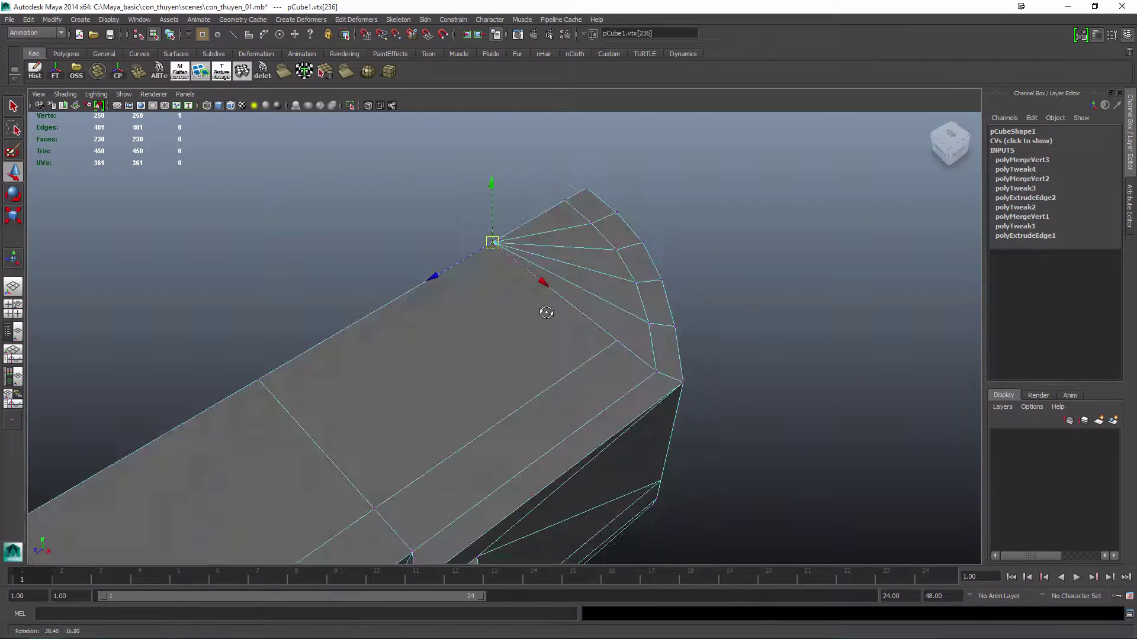
{"action": "key", "text": "4"}
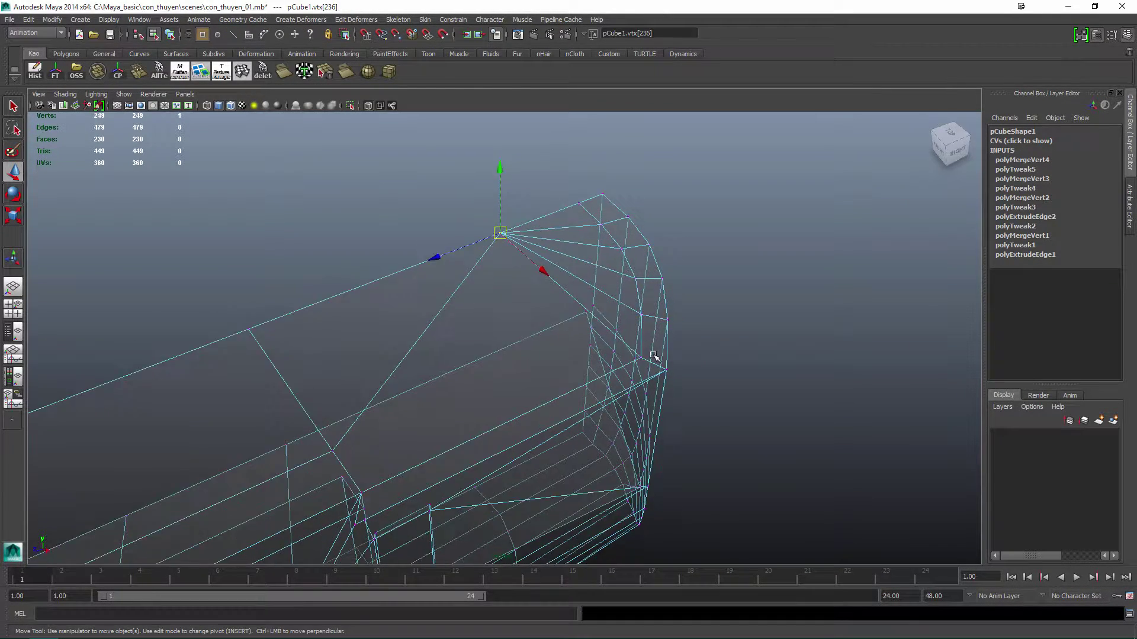
{"action": "key", "text": "F8"}
{"action": "key", "text": "5"}
{"action": "scroll", "coordinate": [609, 348], "scroll_direction": "down", "scroll_amount": 5}
Duplicate the finished half boat mirrored across the centreline to complete the hull and cabin.
{"action": "left_click", "coordinate": [720, 352]}
{"action": "mouse_move", "coordinate": [610, 347]}
{"action": "left_mouse_down", "text": "alt"}
{"action": "mouse_move", "coordinate": [721, 353]}
{"action": "mouse_move", "coordinate": [755, 339]}
{"action": "mouse_move", "coordinate": [738, 332]}
{"action": "mouse_move", "coordinate": [811, 318]}
{"action": "left_mouse_up", "text": "alt"}
{"action": "key", "text": "F10"}
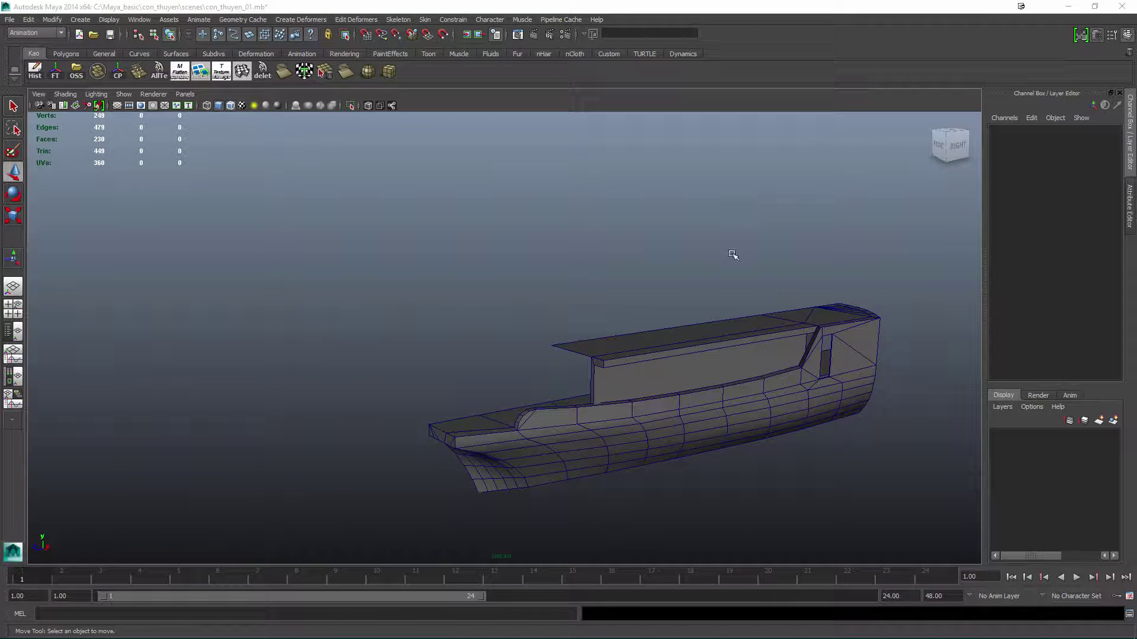
{"action": "left_click_drag", "start_coordinate": [738, 250], "coordinate": [722, 416], "text": "alt"}
{"action": "left_click", "coordinate": [669, 385]}
{"action": "right_click_drag", "start_coordinate": [711, 431], "coordinate": [652, 371], "text": "alt"}
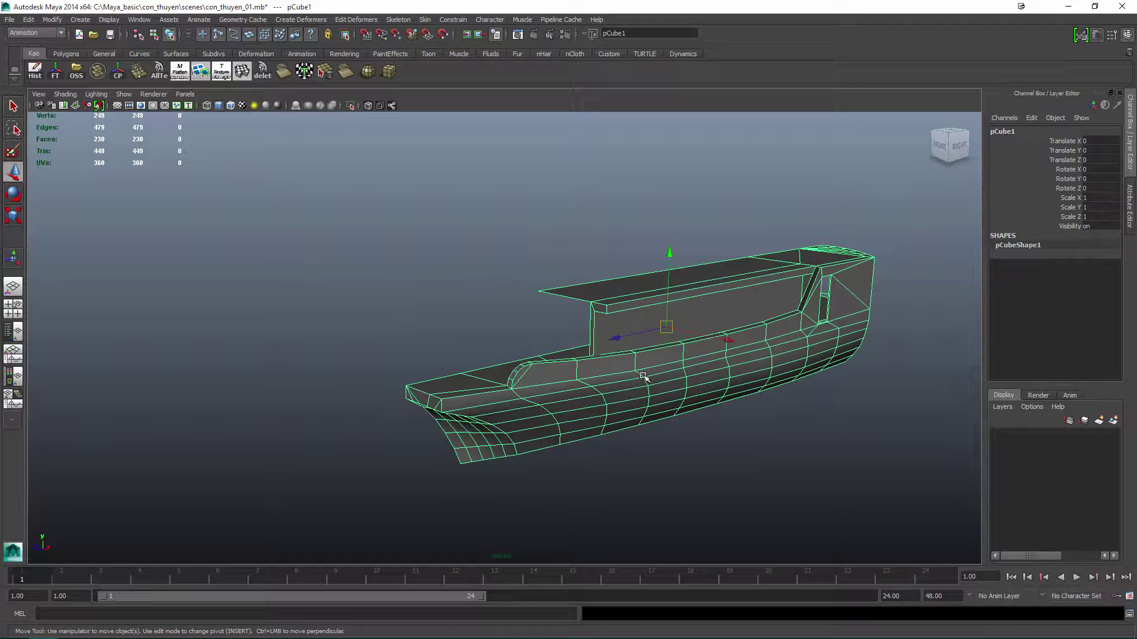
{"action": "left_click_drag", "start_coordinate": [639, 363], "coordinate": [710, 371], "text": "alt"}
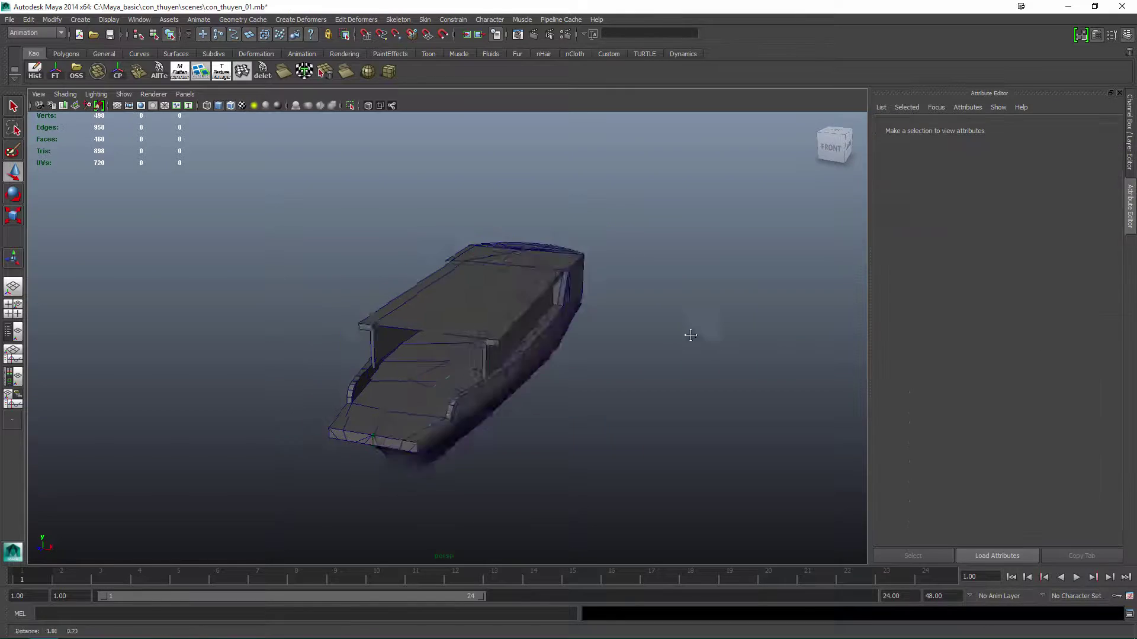
{"action": "left_click_drag", "start_coordinate": [685, 330], "coordinate": [712, 312], "text": "alt"}
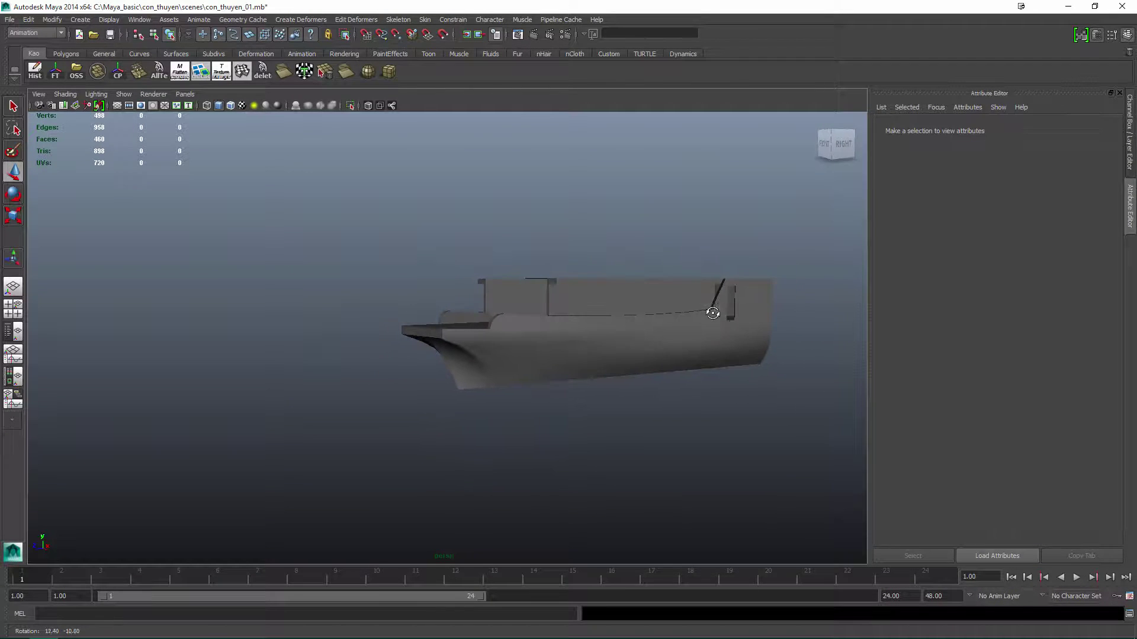
Create a polygon cylinder on the bow deck, scaled to about 3.9 by 4.6 by 3.9, at about Y 5.1 and Z 11.7.
{"action": "left_click", "coordinate": [78, 71]}
{"action": "key", "text": "r"}
{"action": "mouse_move", "coordinate": [567, 202]}
{"action": "left_mouse_down", "text": "alt"}
{"action": "mouse_move", "coordinate": [592, 198]}
{"action": "mouse_move", "coordinate": [558, 205]}
{"action": "left_mouse_up", "text": "alt"}
{"action": "left_click_drag", "start_coordinate": [589, 256], "coordinate": [510, 184], "text": "alt"}
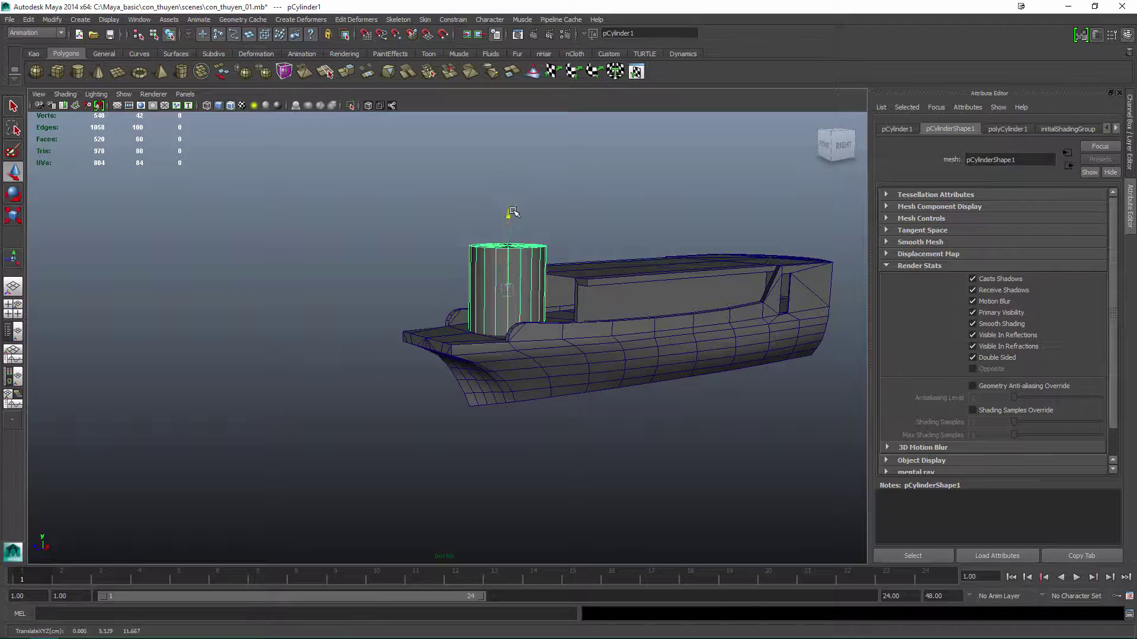
Set the cylinder's axis subdivisions to 16.
{"action": "key", "text": "F8"}
{"action": "left_click_drag", "start_coordinate": [498, 236], "coordinate": [628, 308]}
{"action": "key", "text": "ctrl+a"}
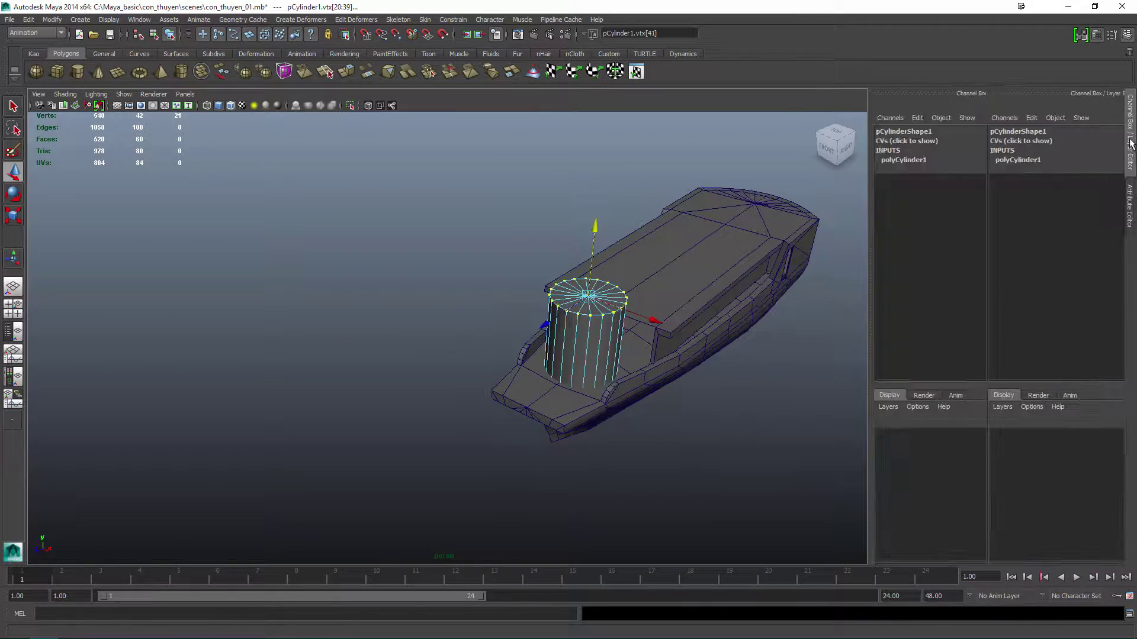
{"action": "left_click", "coordinate": [1017, 160]}
{"action": "left_click", "coordinate": [1091, 187]}
{"action": "left_click_drag", "start_coordinate": [701, 314], "coordinate": [634, 216], "text": "alt"}
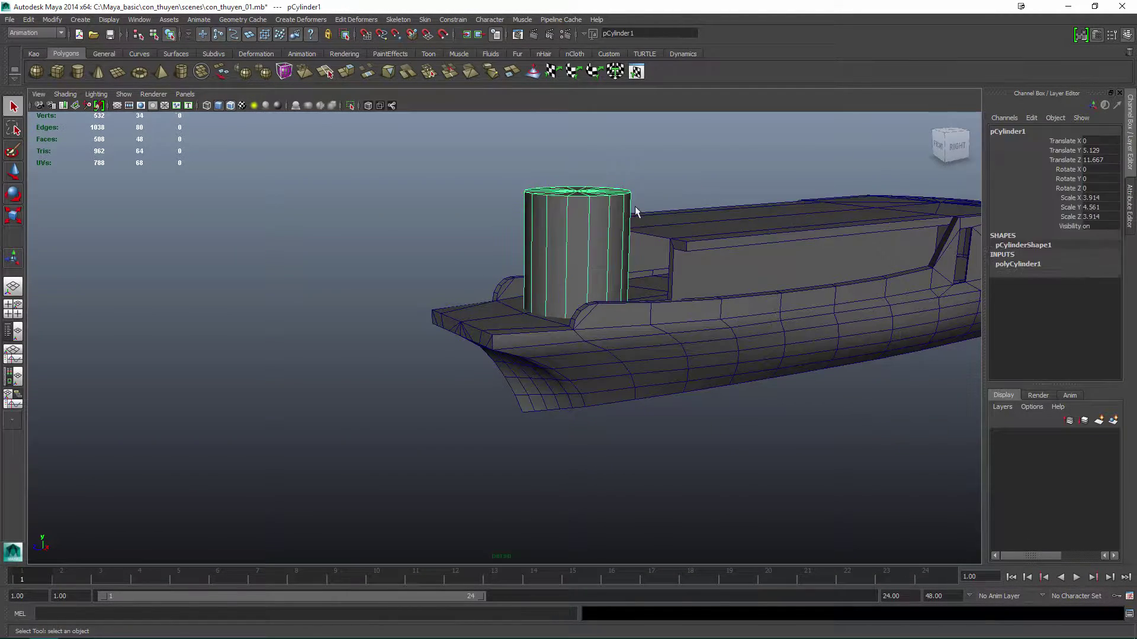
Delete the cylinder's bottom cap faces and save the scene.
{"action": "key", "text": "4"}
{"action": "key", "text": "q"}
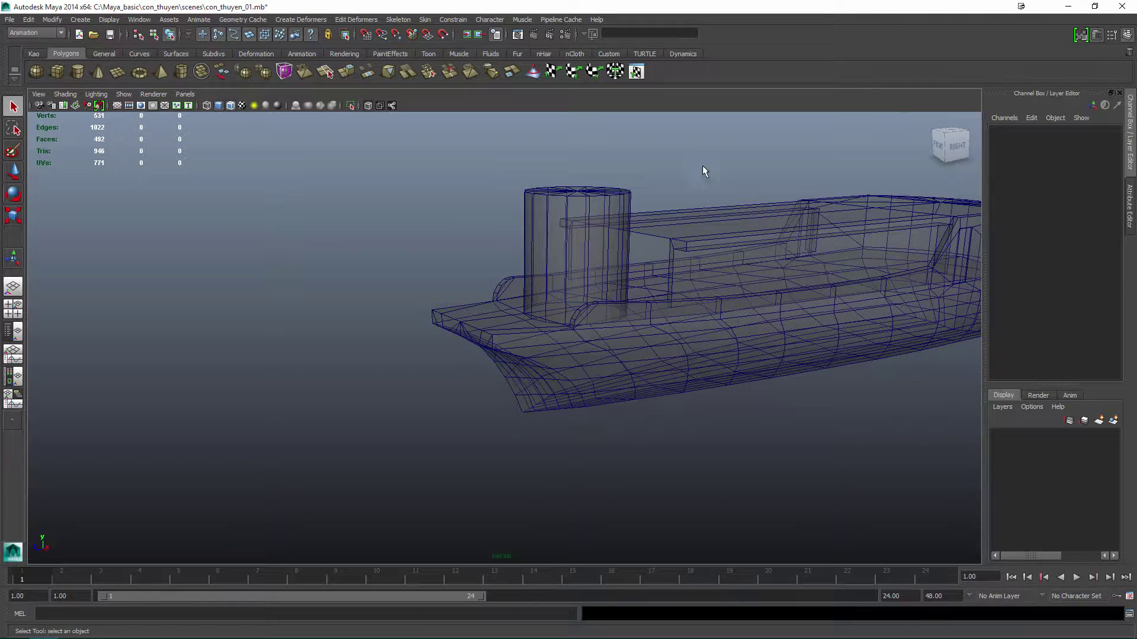
{"action": "left_click", "coordinate": [616, 207]}
{"action": "key", "text": "5"}
{"action": "left_click_drag", "start_coordinate": [640, 285], "coordinate": [609, 314], "text": "alt"}
{"action": "key", "text": "4"}
{"action": "key", "text": "F8"}
{"action": "mouse_move", "coordinate": [464, 413]}
{"action": "left_mouse_down"}
{"action": "mouse_move", "coordinate": [685, 273]}
{"action": "mouse_move", "coordinate": [563, 255]}
{"action": "left_mouse_up"}
{"action": "key", "text": "5"}
{"action": "key", "text": "F8"}
{"action": "key", "text": "ctrl+s"}
Raise the top of the bow cylinder and insert an edge loop around it a little below its upper rim.
{"action": "right_click_drag", "start_coordinate": [522, 281], "coordinate": [488, 246], "text": "shift"}
{"action": "left_click_drag", "start_coordinate": [487, 246], "coordinate": [479, 237], "text": "alt"}
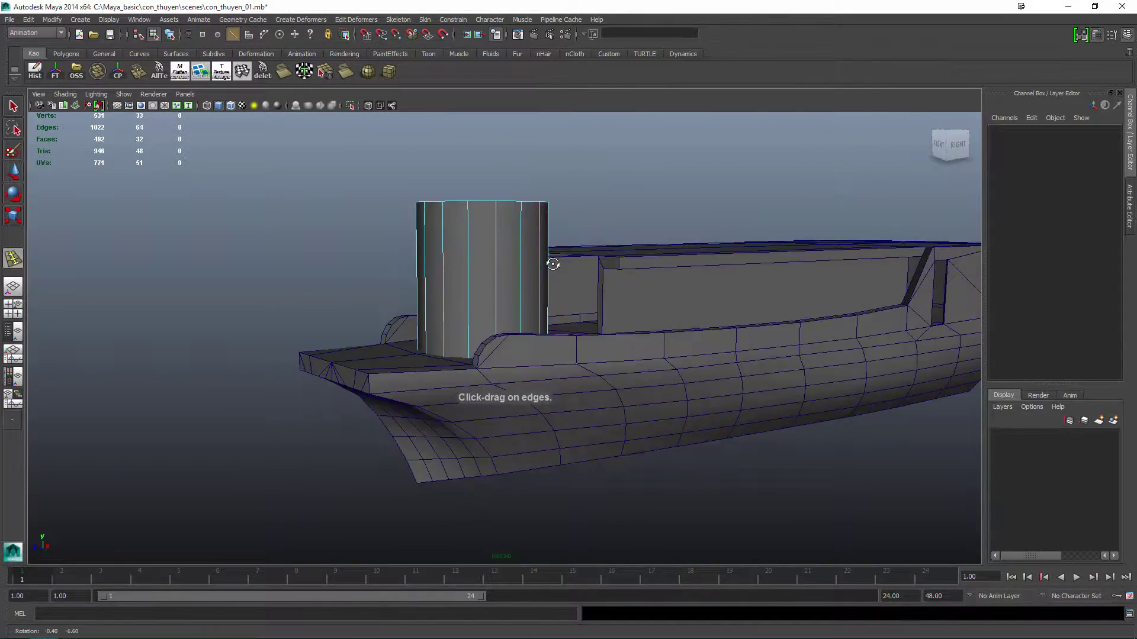
{"action": "key", "text": "w"}
{"action": "right_click_drag", "start_coordinate": [482, 231], "coordinate": [471, 225], "text": "shift"}
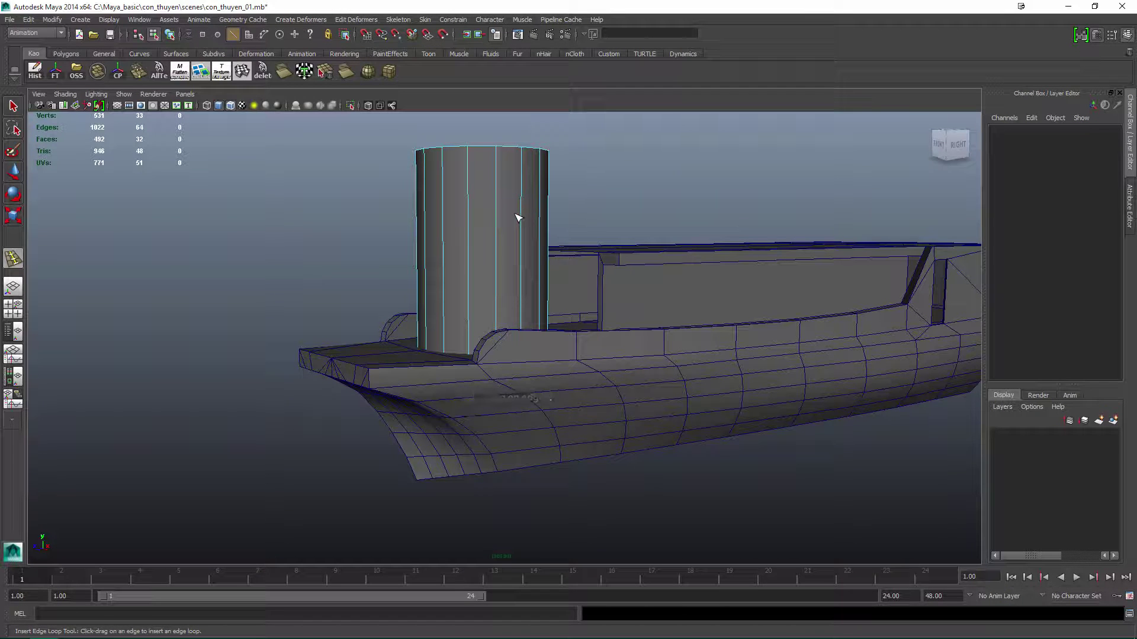
{"action": "left_click_drag", "start_coordinate": [518, 218], "coordinate": [434, 187], "text": "alt"}
{"action": "left_click_drag", "start_coordinate": [434, 186], "coordinate": [524, 246], "text": "alt"}
{"action": "key", "text": "4"}
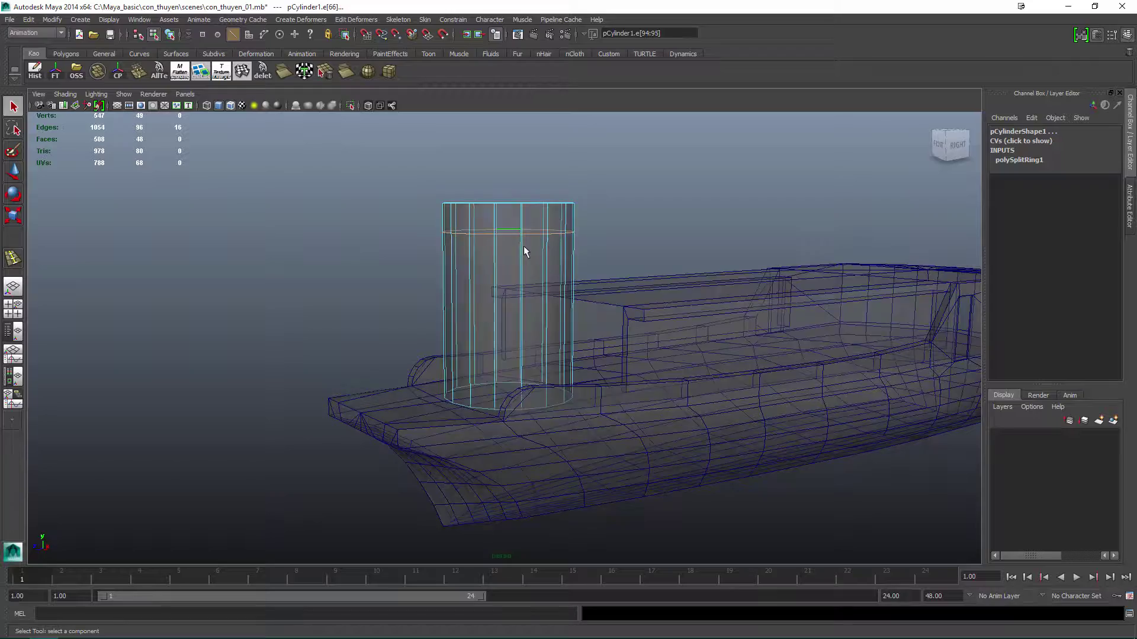
Delete the cylinder's top cap and rear-half faces, keeping only an open curved shell facing the bow.
{"action": "key", "text": "q"}
{"action": "left_click_drag", "start_coordinate": [409, 239], "coordinate": [415, 308]}
{"action": "key", "text": "5"}
{"action": "left_click_drag", "start_coordinate": [414, 307], "coordinate": [549, 297]}
{"action": "key", "text": "Delete"}
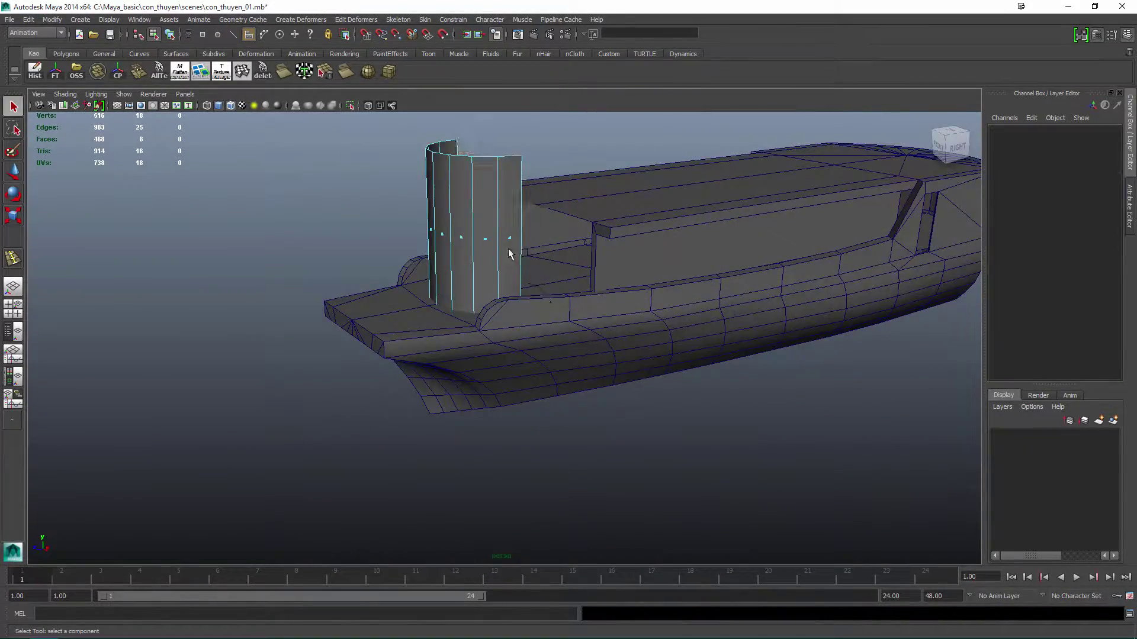
{"action": "left_click_drag", "start_coordinate": [508, 247], "coordinate": [500, 302], "text": "alt"}
Extrude the shell's two rear vertical edges straight back toward the stern to form flat side walls.
{"action": "key", "text": "ctrl+e"}
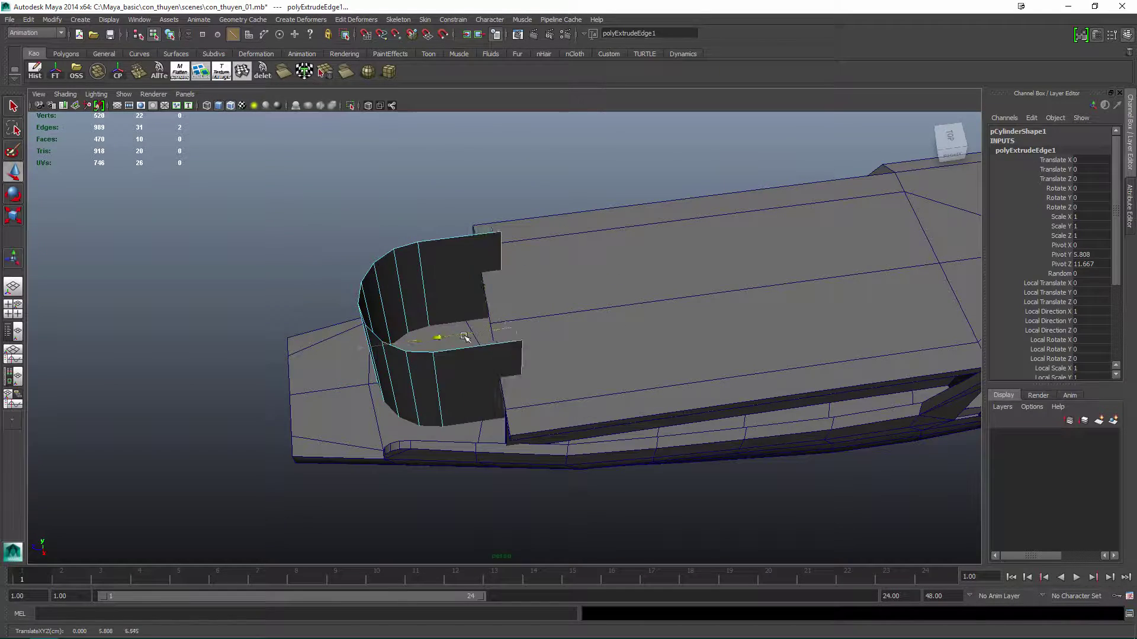
{"action": "left_click_drag", "start_coordinate": [464, 337], "coordinate": [521, 296], "text": "alt"}
{"action": "key", "text": "w"}
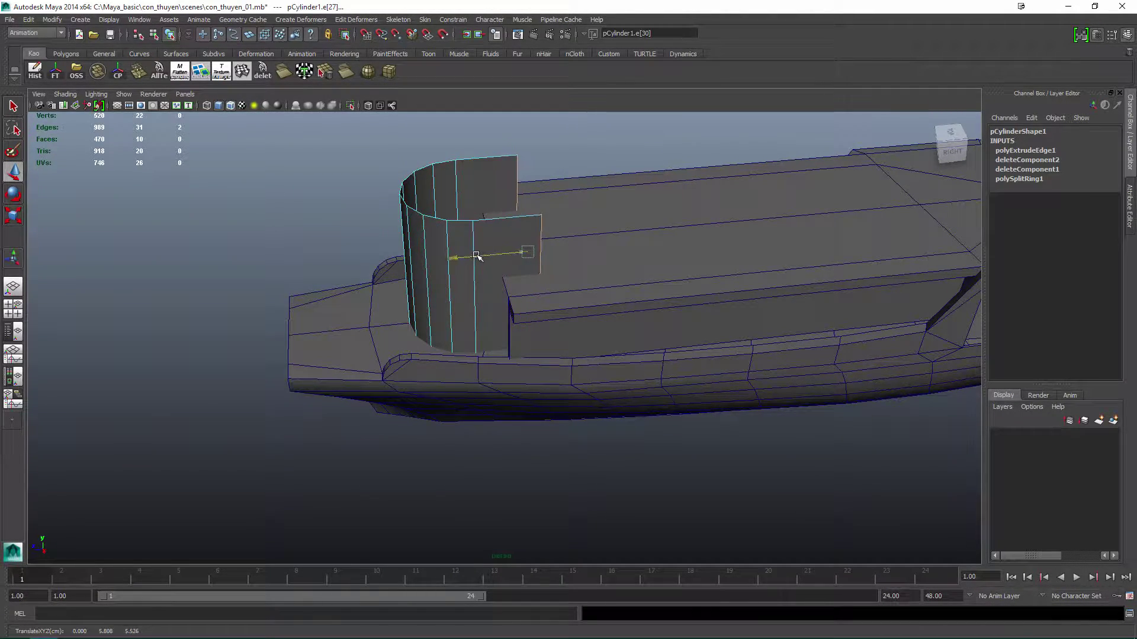
{"action": "left_click_drag", "start_coordinate": [499, 255], "coordinate": [633, 158], "text": "alt"}
Close the open back of the shell with a rear wall between the two side walls.
{"action": "key", "text": "ctrl+e"}
{"action": "key", "text": "F9"}
{"action": "key", "text": "q"}
{"action": "right_click", "coordinate": [613, 176], "text": "shift"}
{"action": "left_click", "coordinate": [595, 236]}
{"action": "left_click_drag", "start_coordinate": [595, 236], "coordinate": [560, 307], "text": "alt"}
Extrude the shell's top edge loop upward and forward into a flared brow, and soften the edges.
{"action": "key", "text": "F10"}
{"action": "double_click", "coordinate": [569, 216]}
{"action": "key", "text": "ctrl+e"}
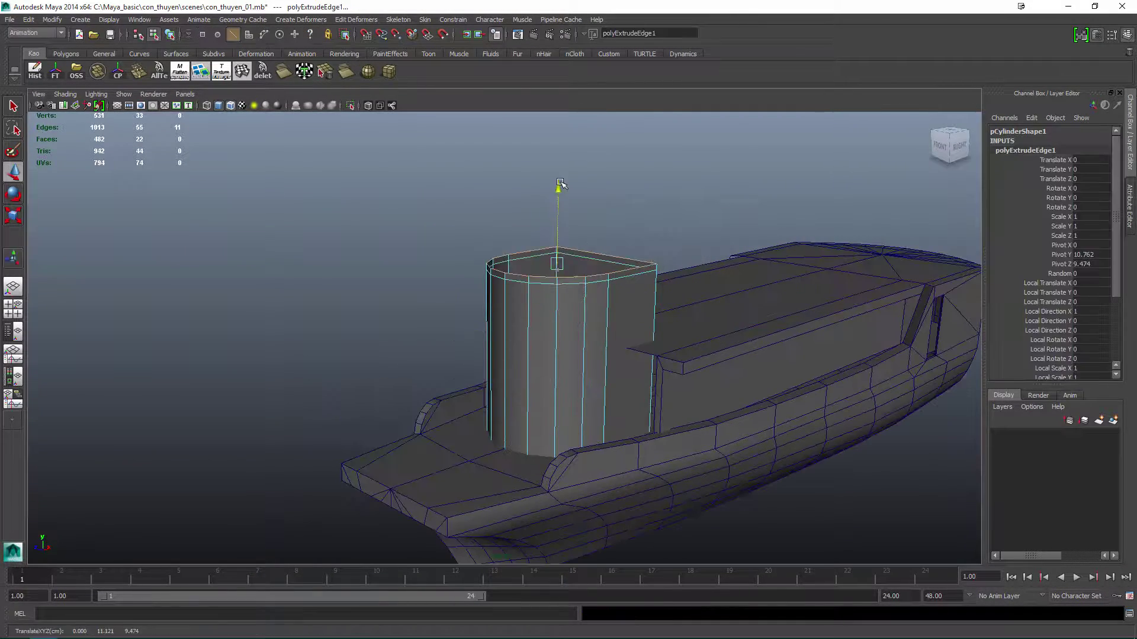
{"action": "left_click_drag", "start_coordinate": [556, 191], "coordinate": [581, 294]}
{"action": "key", "text": "w"}
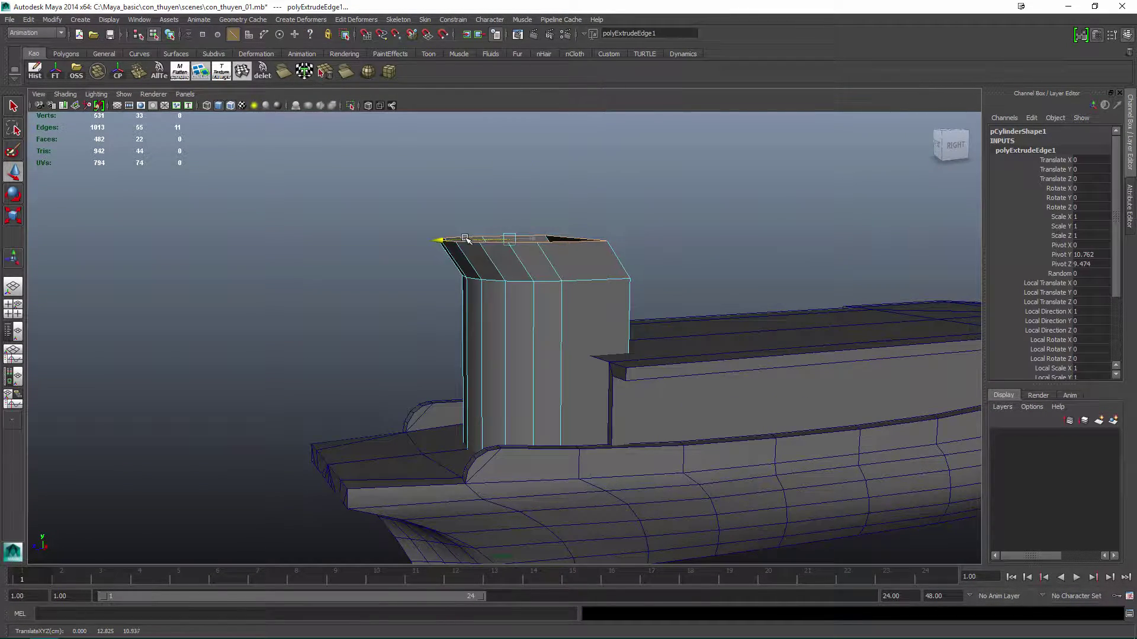
{"action": "left_click_drag", "start_coordinate": [509, 163], "coordinate": [568, 280], "text": "alt"}
{"action": "key", "text": "q"}
{"action": "left_click", "coordinate": [666, 287]}
Extrude the flared rim's edges and merge them into a centre vertex to cap the top.
{"action": "left_click", "coordinate": [568, 280]}
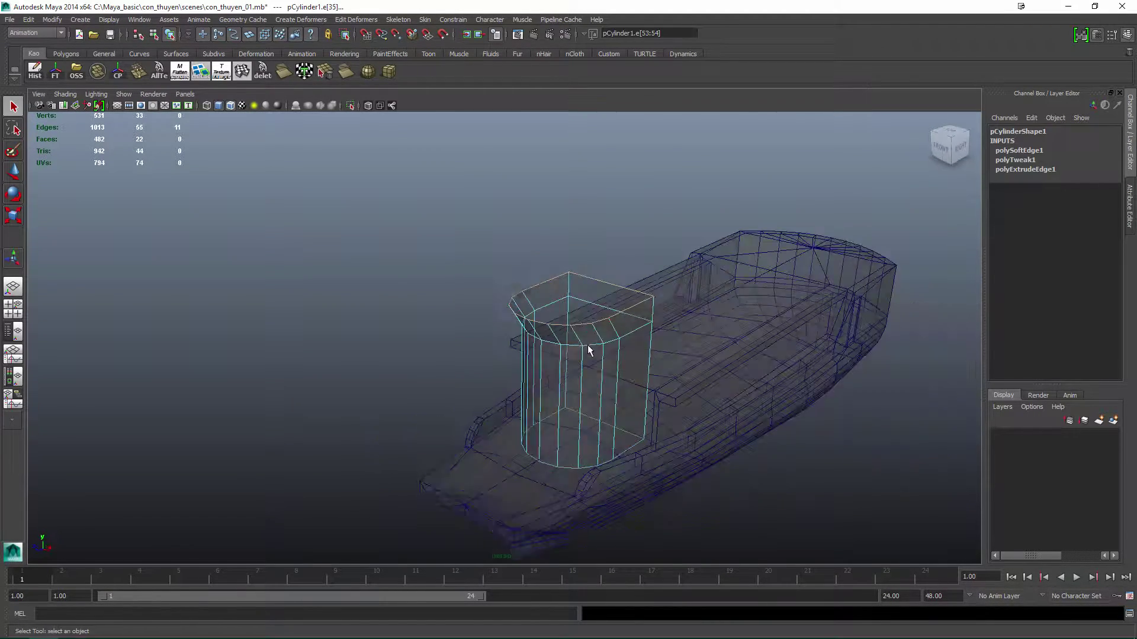
{"action": "right_click", "coordinate": [587, 345], "text": "shift"}
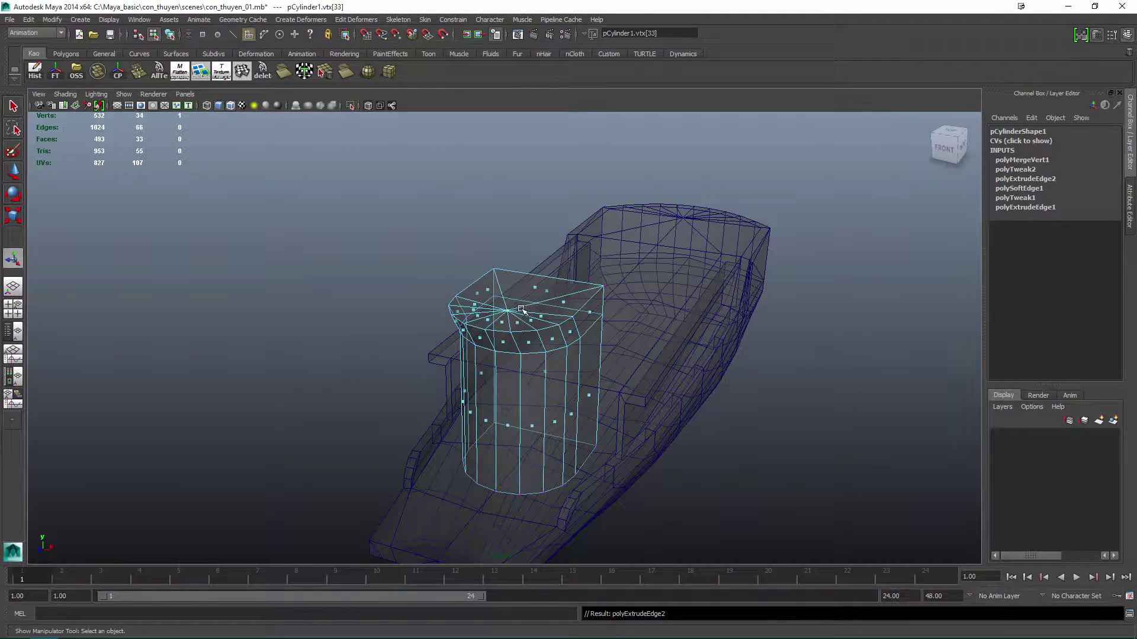
{"action": "key", "text": "5"}
Slope the flared top down toward the stern and reposition its two rear corner vertices.
{"action": "key", "text": "e"}
{"action": "left_click_drag", "start_coordinate": [543, 340], "coordinate": [339, 289], "text": "alt"}
{"action": "key", "text": "r"}
{"action": "right_click_drag", "start_coordinate": [512, 327], "coordinate": [436, 275]}
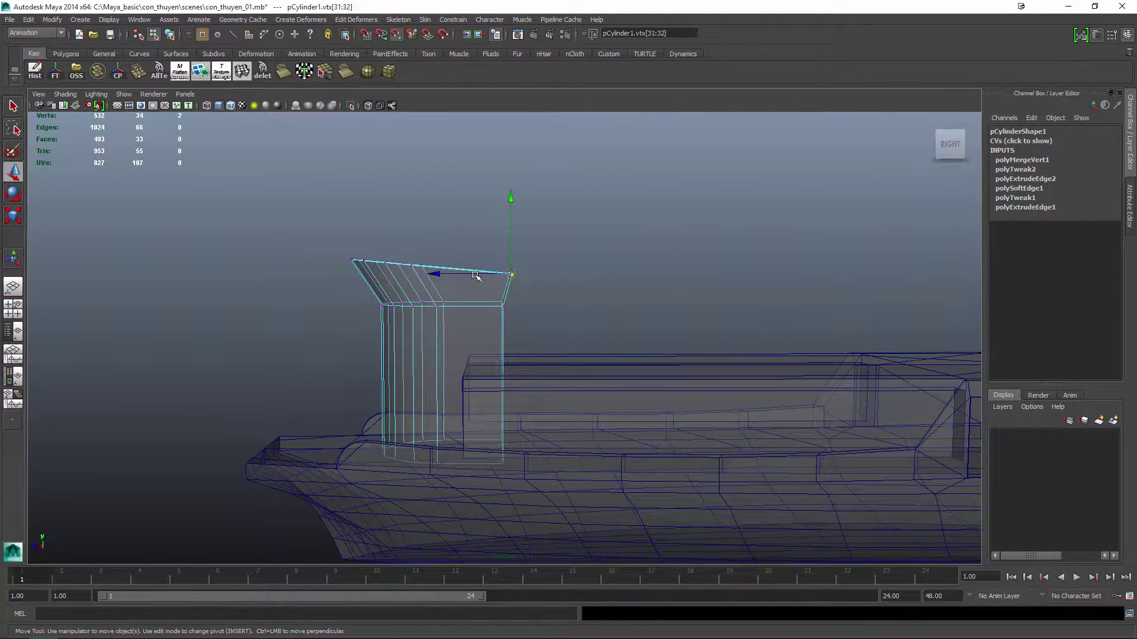
{"action": "key", "text": "q"}
Delete and rebuild the cap over the sloped rim, and shift the wheelhouse about 2.1 units toward the stern along Z.
{"action": "left_click_drag", "start_coordinate": [436, 274], "coordinate": [536, 339], "text": "alt"}
{"action": "key", "text": "F11"}
{"action": "key", "text": "Delete"}
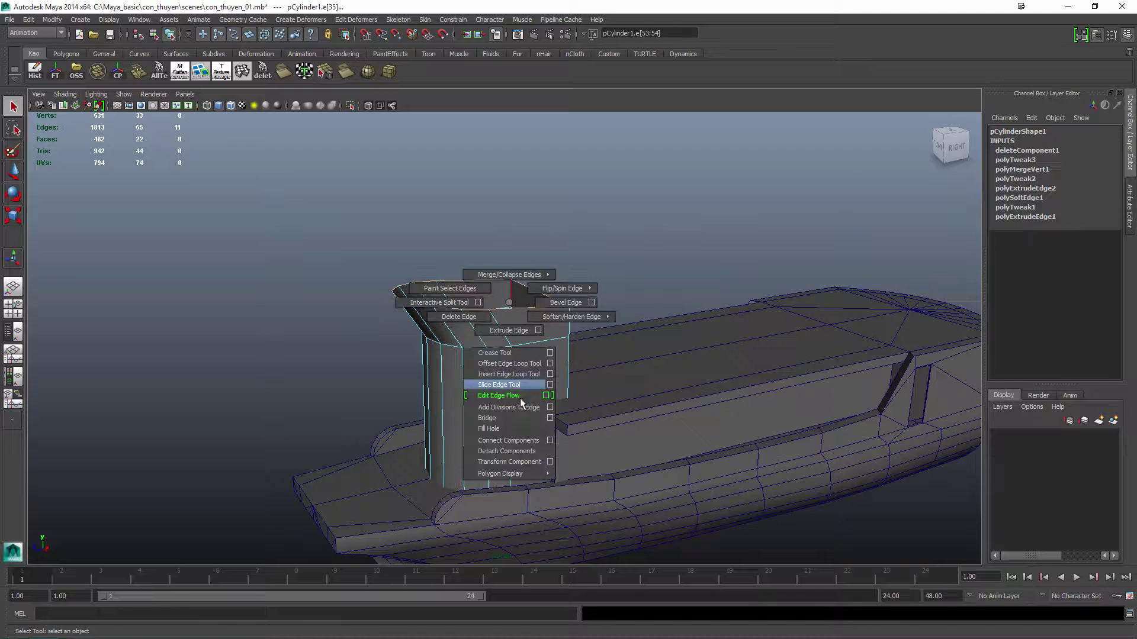
{"action": "right_click_drag", "start_coordinate": [520, 398], "coordinate": [488, 429], "text": "shift"}
{"action": "key", "text": "F8"}
{"action": "left_click_drag", "start_coordinate": [608, 272], "coordinate": [479, 356], "text": "alt"}
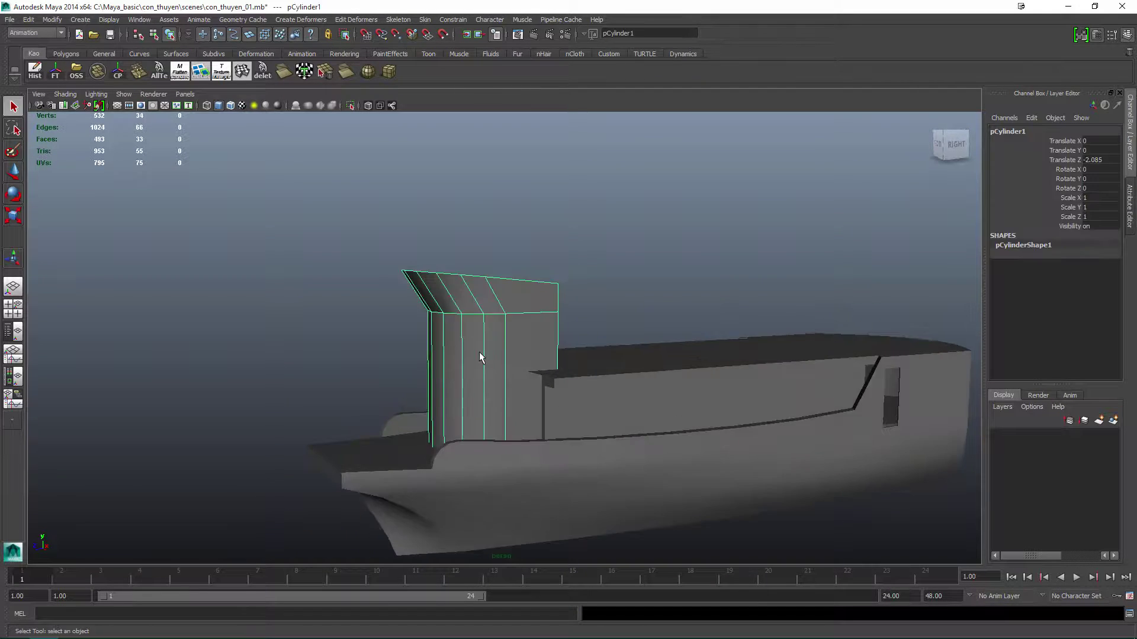
Insert an edge loop around the wheelhouse just below its flared top and adjust the vertices above.
{"action": "right_click_drag", "start_coordinate": [480, 357], "coordinate": [489, 318], "text": "shift"}
{"action": "left_click", "coordinate": [488, 319]}
{"action": "key", "text": "q"}
{"action": "scroll", "coordinate": [639, 271], "scroll_direction": "down", "scroll_amount": 5}
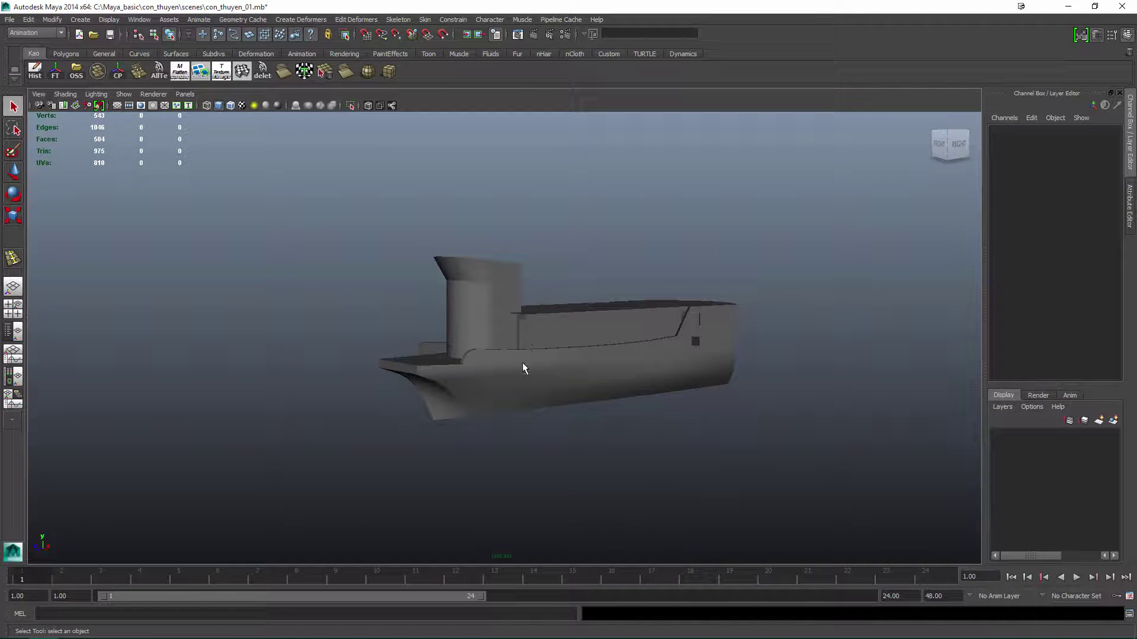
{"action": "left_click", "coordinate": [503, 320]}
{"action": "key", "text": "F9"}
{"action": "left_click_drag", "start_coordinate": [409, 234], "coordinate": [498, 277]}
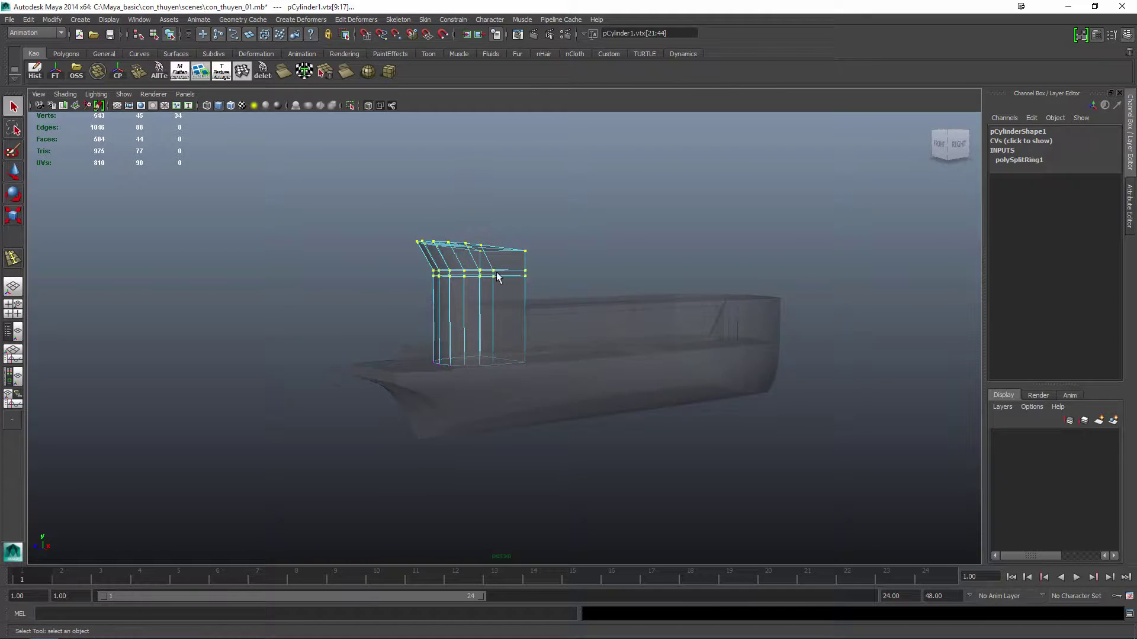
Insert a second horizontal edge loop around the wheelhouse at about the cabin roof's height.
{"action": "scroll", "coordinate": [497, 277], "scroll_direction": "up", "scroll_amount": 3}
{"action": "right_click_drag", "start_coordinate": [497, 277], "coordinate": [497, 302], "text": "shift"}
{"action": "left_click", "coordinate": [499, 291]}
{"action": "scroll", "coordinate": [528, 338], "scroll_direction": "up", "scroll_amount": 3}
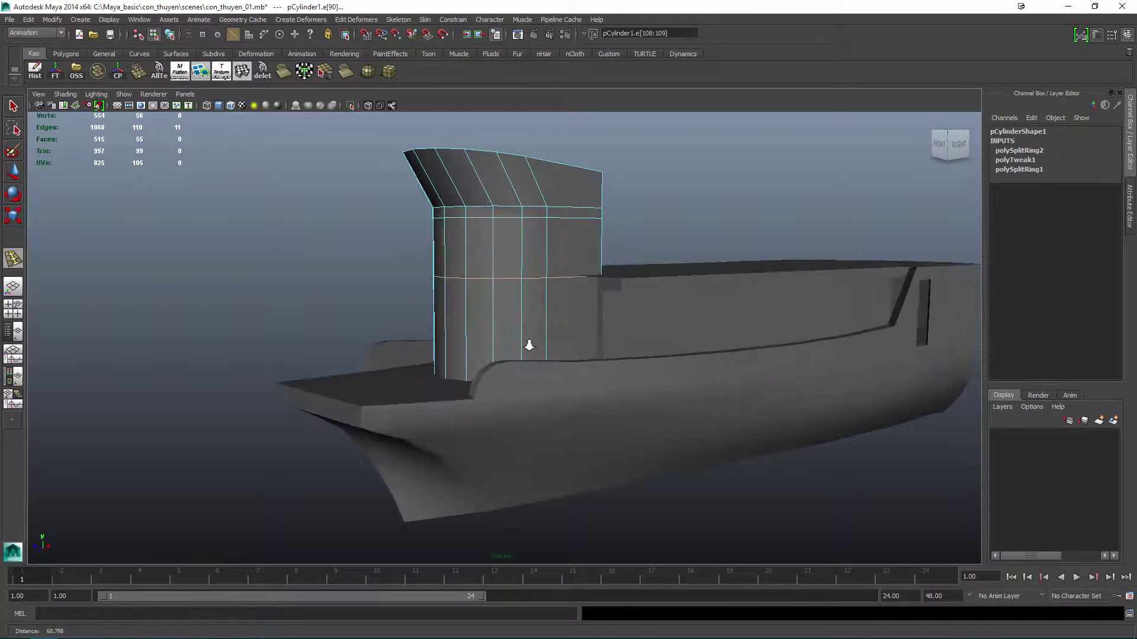
Insert vertical edge loops in the wheelhouse wall and delete faces to open a side doorway and the front windows.
{"action": "key", "text": "Delete"}
{"action": "left_click_drag", "start_coordinate": [514, 345], "coordinate": [517, 277], "text": "alt"}
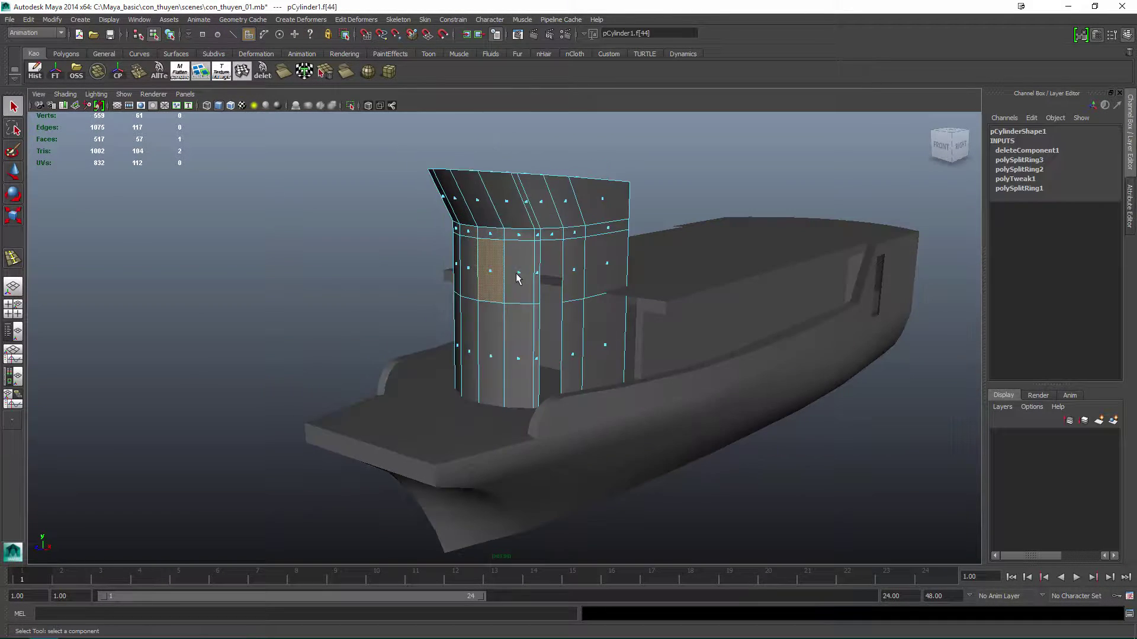
{"action": "left_click_drag", "start_coordinate": [572, 299], "coordinate": [549, 350], "text": "alt"}
{"action": "key", "text": "Delete"}
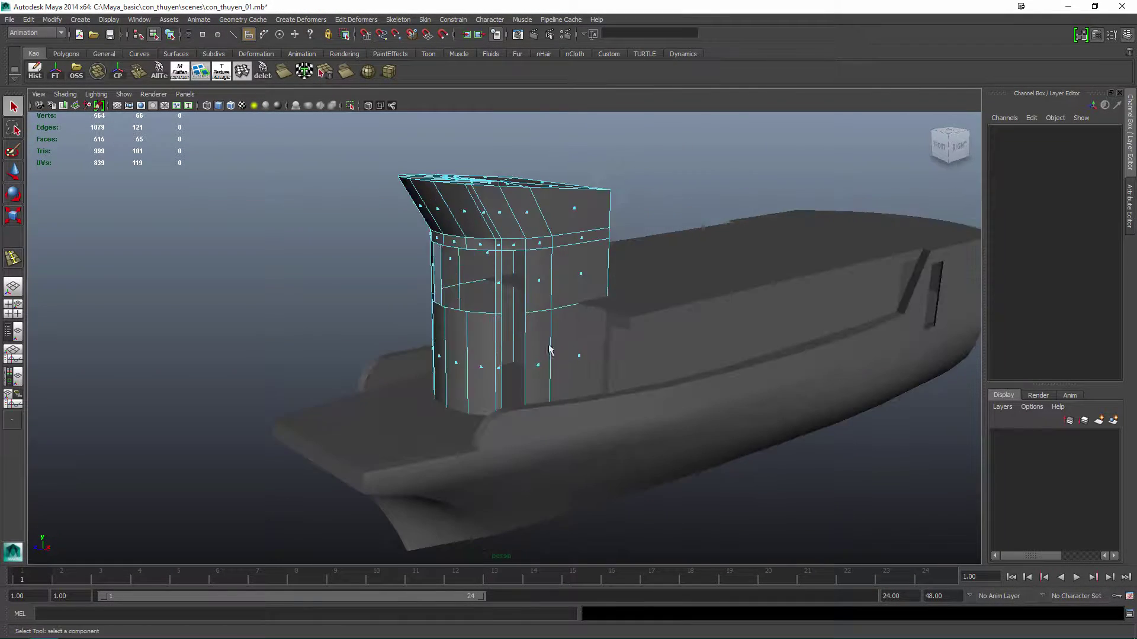
Split the wheelhouse's rear wall and roof along the centreline and delete one half of the mesh.
{"action": "left_click_drag", "start_coordinate": [581, 280], "coordinate": [464, 292], "text": "alt"}
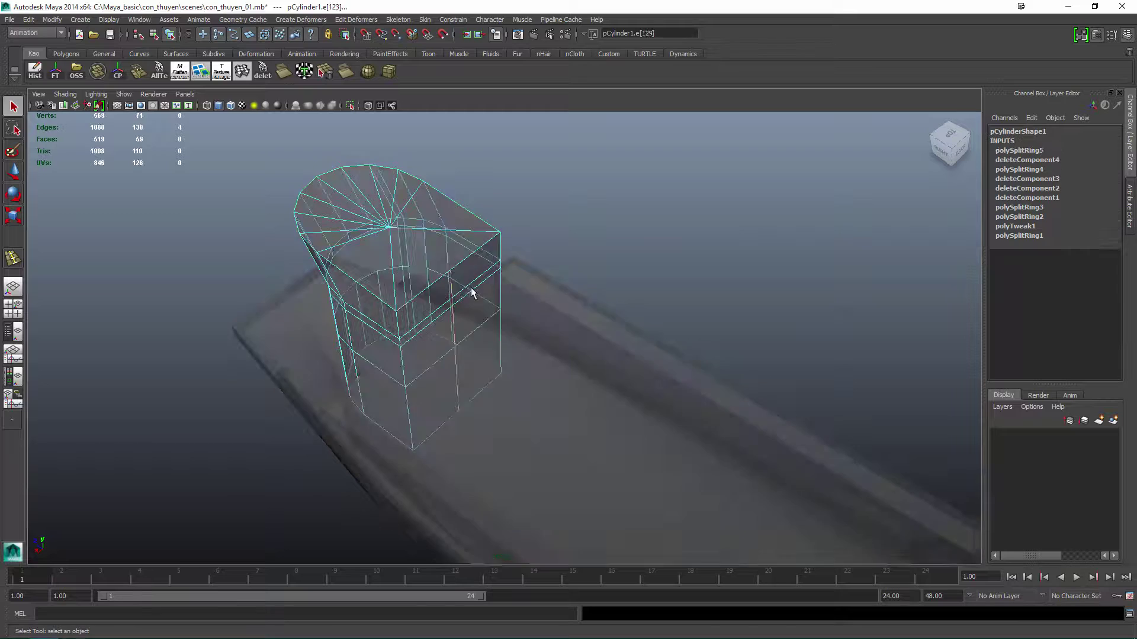
{"action": "left_click", "coordinate": [453, 294]}
{"action": "left_click_drag", "start_coordinate": [406, 205], "coordinate": [406, 172]}
{"action": "scroll", "coordinate": [548, 327], "scroll_direction": "up", "scroll_amount": 5}
{"action": "scroll", "coordinate": [461, 472], "scroll_direction": "down", "scroll_amount": 3}
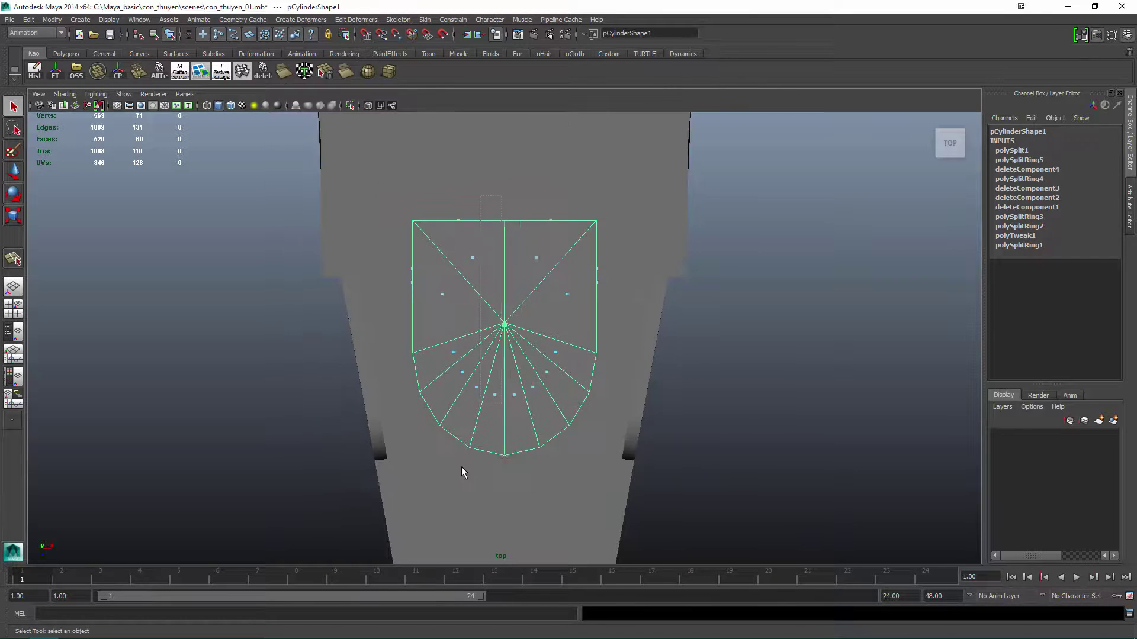
{"action": "key", "text": "Delete"}
{"action": "key", "text": "space"}
Insert a vertical edge loop near the side wall's rear corner and delete the face ahead of it for a side window.
{"action": "left_click_drag", "start_coordinate": [554, 261], "coordinate": [577, 343]}
{"action": "key", "text": "y"}
{"action": "left_click", "coordinate": [578, 286]}
{"action": "key", "text": "q"}
{"action": "key", "text": "F8"}
{"action": "left_click", "coordinate": [577, 342]}
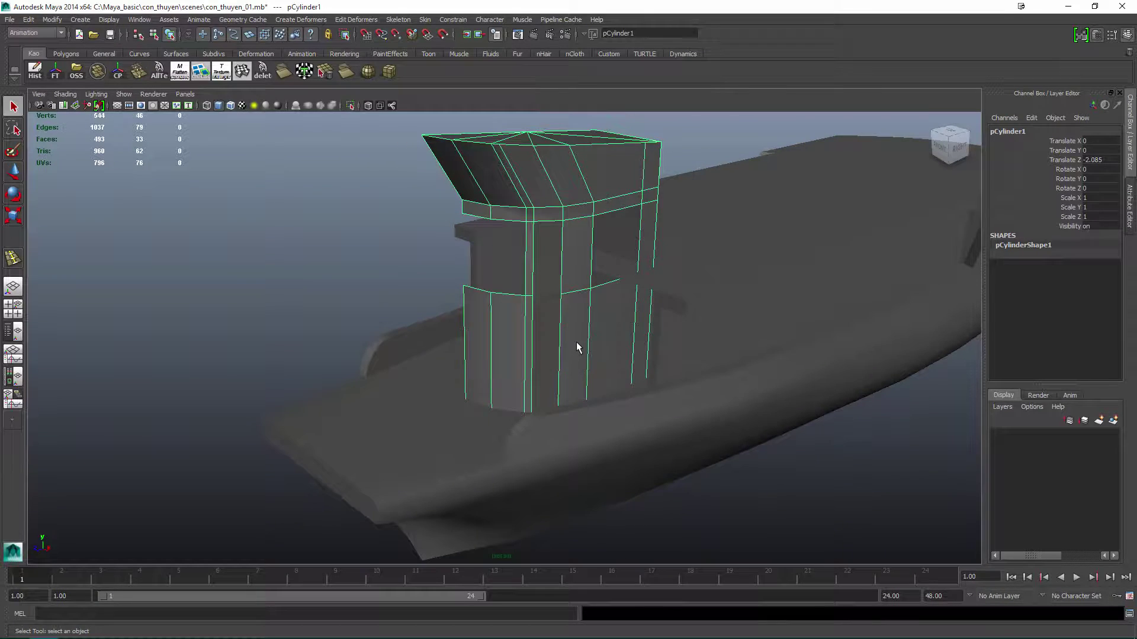
Merge the extra vertex on the wheelhouse roof's side edge into the rear corner vertex.
{"action": "left_click_drag", "start_coordinate": [608, 307], "coordinate": [573, 265], "text": "alt"}
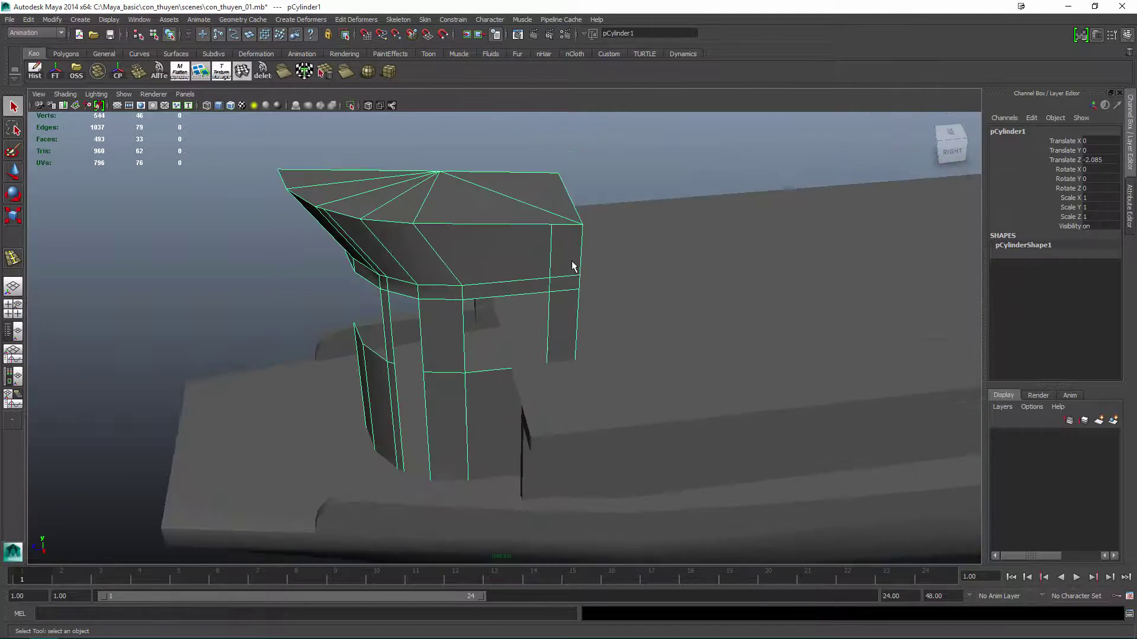
{"action": "key", "text": "ctrl+z"}
{"action": "left_click_drag", "start_coordinate": [601, 224], "coordinate": [514, 205], "text": "alt"}
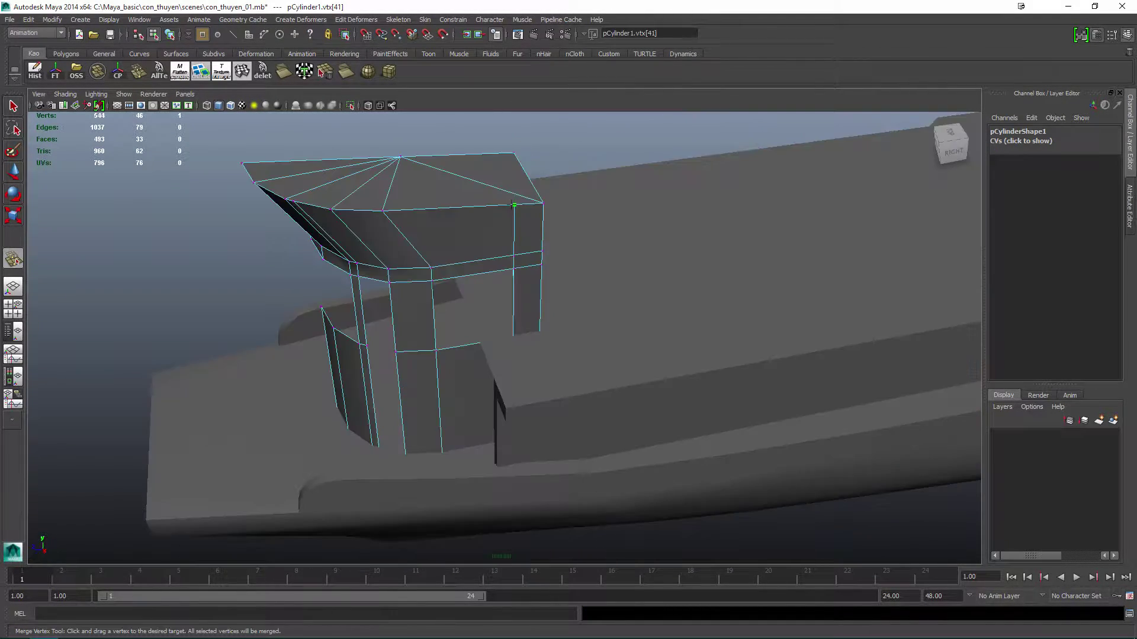
Duplicate the half wheelhouse mirrored across the centreline with Scale X -1.
{"action": "left_click_drag", "start_coordinate": [515, 255], "coordinate": [604, 286], "text": "alt"}
{"action": "key", "text": "w"}
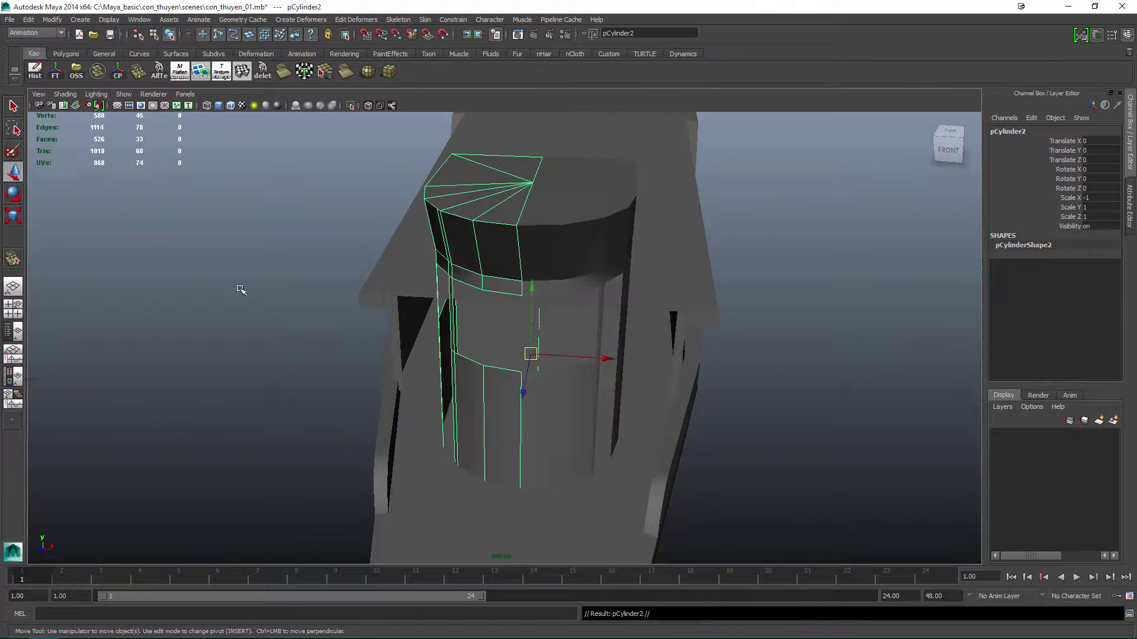
{"action": "left_click", "coordinate": [239, 292]}
Adjust edge softening on the original half wheelhouse and merge the narrow strip's extra vertices above the front pillar.
{"action": "left_click_drag", "start_coordinate": [239, 291], "coordinate": [539, 181], "text": "alt"}
{"action": "left_click", "coordinate": [538, 181]}
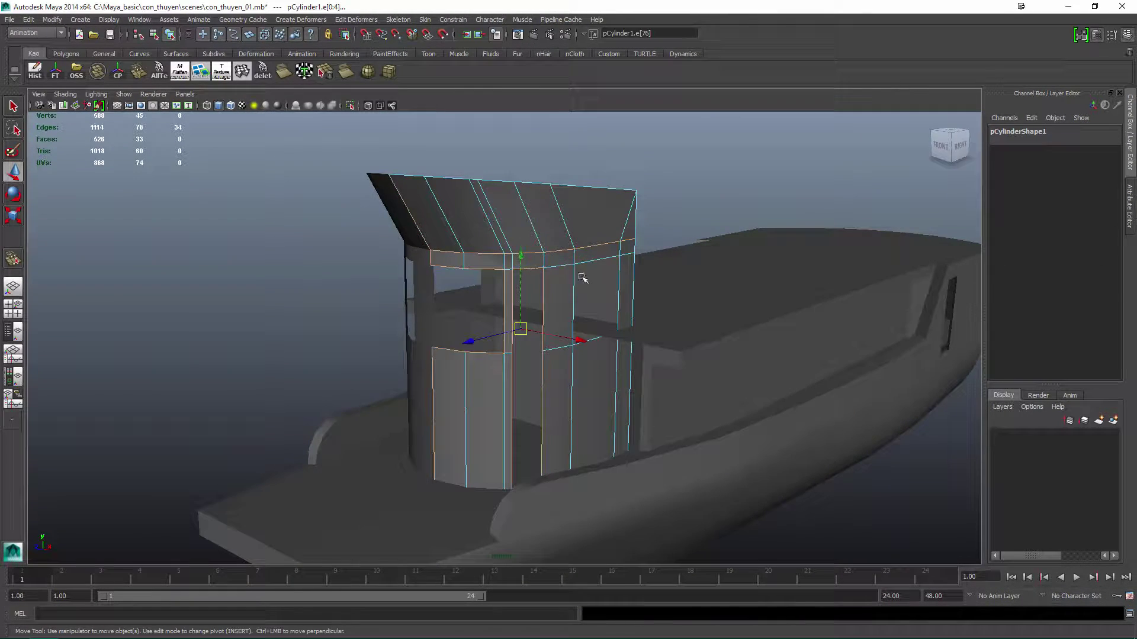
{"action": "right_click_drag", "start_coordinate": [597, 278], "coordinate": [571, 279]}
{"action": "scroll", "coordinate": [609, 281], "scroll_direction": "up", "scroll_amount": 5}
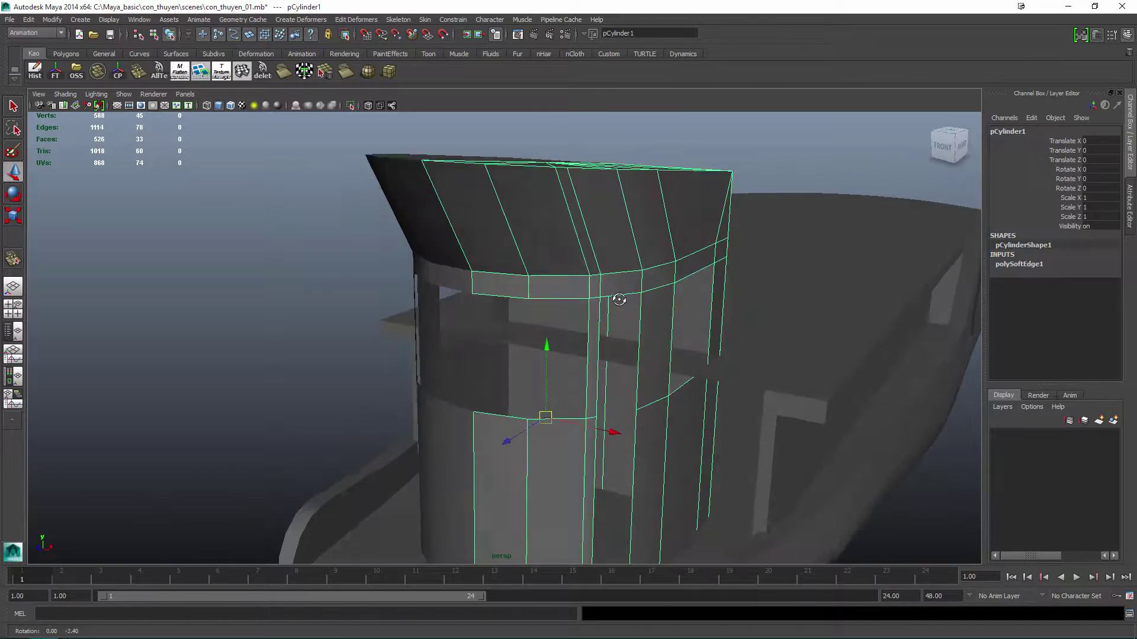
{"action": "left_click", "coordinate": [599, 271]}
{"action": "scroll", "coordinate": [629, 203], "scroll_direction": "down", "scroll_amount": 5}
{"action": "key", "text": "F8"}
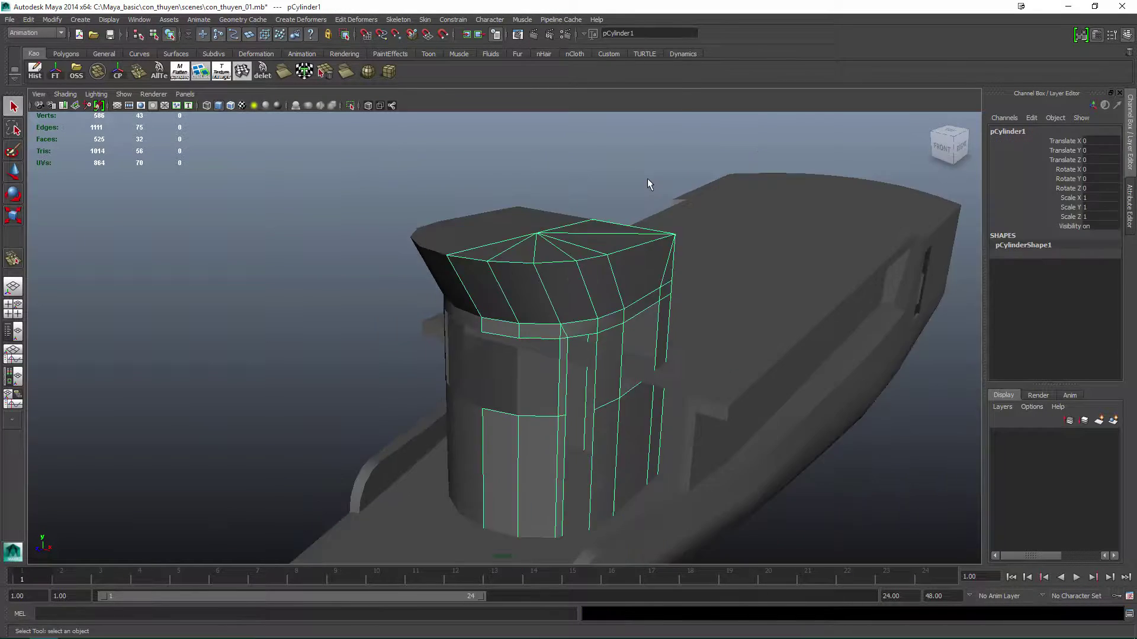
Remove the mirrored wheelhouse copy and merge redundant vertices on the remaining half, using X-ray shading.
{"action": "key", "text": "q"}
{"action": "left_click", "coordinate": [647, 183]}
{"action": "left_click_drag", "start_coordinate": [648, 183], "coordinate": [604, 324], "text": "alt"}
{"action": "left_click", "coordinate": [604, 325]}
{"action": "left_click_drag", "start_coordinate": [628, 229], "coordinate": [499, 268], "text": "alt"}
{"action": "key", "text": "F8"}
{"action": "key", "text": "alt+x"}
{"action": "left_click", "coordinate": [473, 253]}
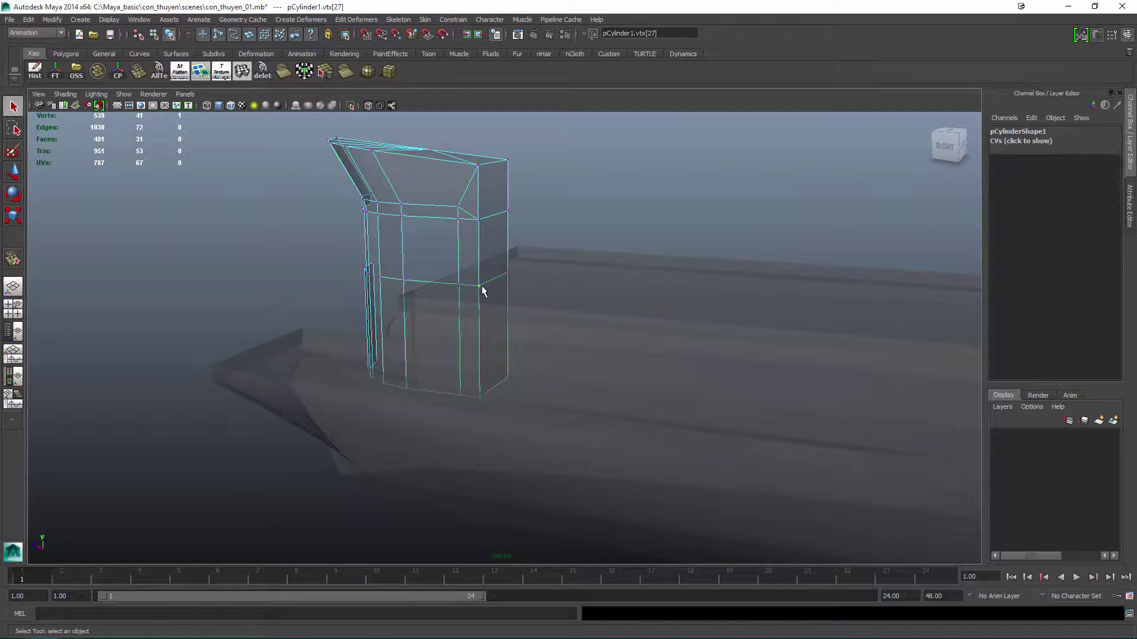
Merge the leftover strip vertices near the side wall's rear corner into the corner and turn off X-ray shading.
{"action": "left_click_drag", "start_coordinate": [480, 398], "coordinate": [478, 335], "text": "alt"}
{"action": "key", "text": "q"}
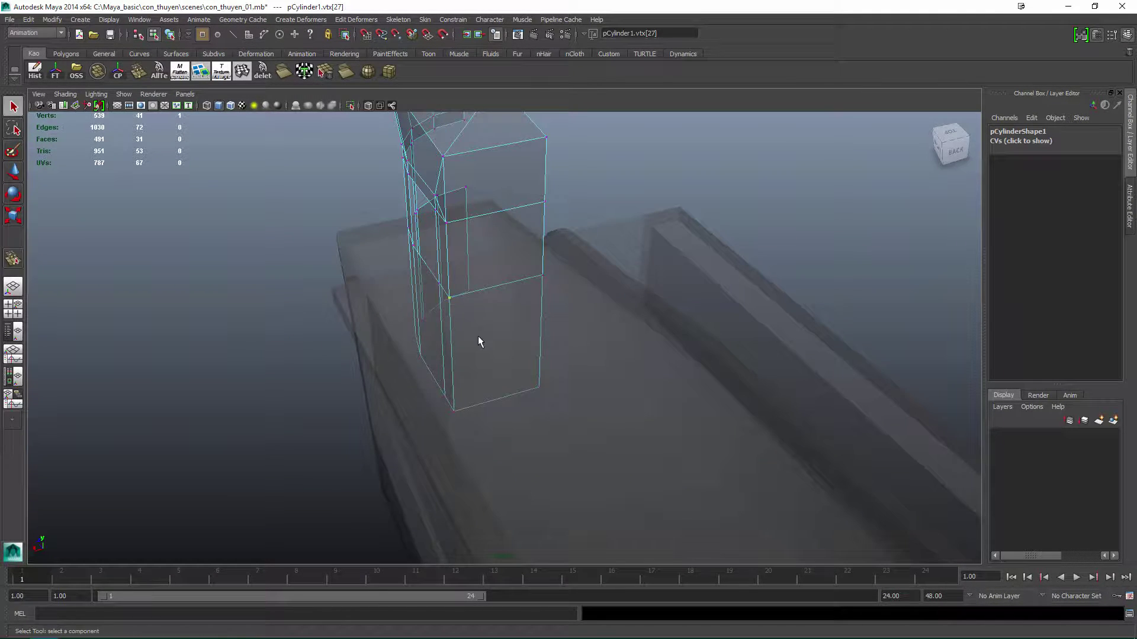
{"action": "key", "text": "F8"}
{"action": "key", "text": "F8"}
{"action": "key", "text": "alt+x"}
Mirror the cleaned half wheelhouse across the centreline and combine both halves with their centre vertices merged.
{"action": "left_click_drag", "start_coordinate": [470, 395], "coordinate": [618, 314], "text": "alt"}
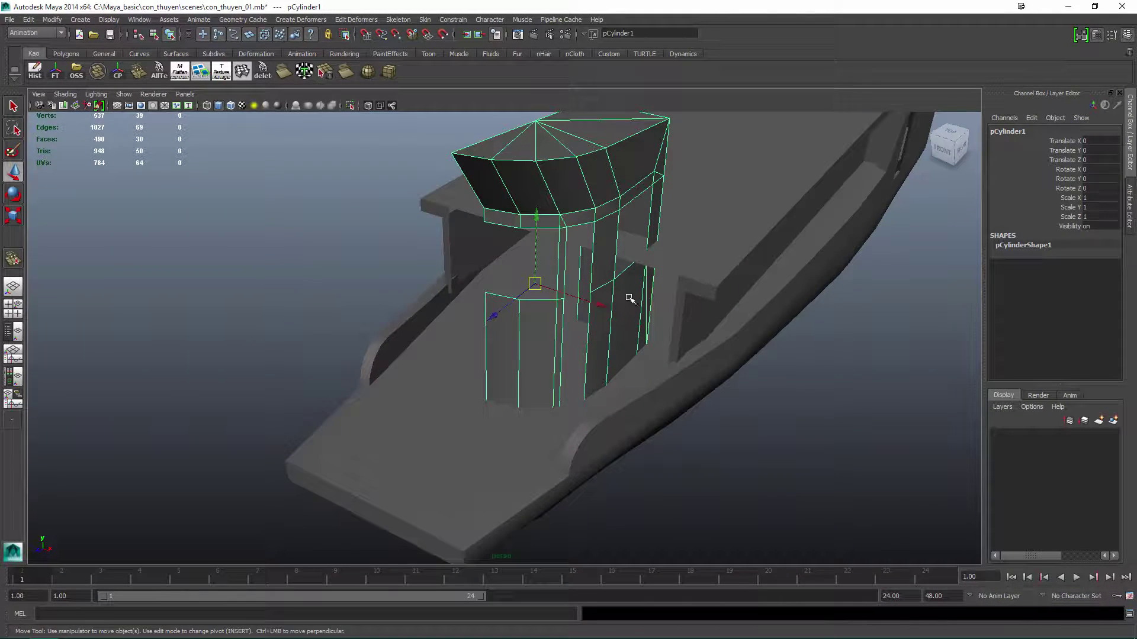
{"action": "left_click_drag", "start_coordinate": [450, 308], "coordinate": [635, 339], "text": "alt"}
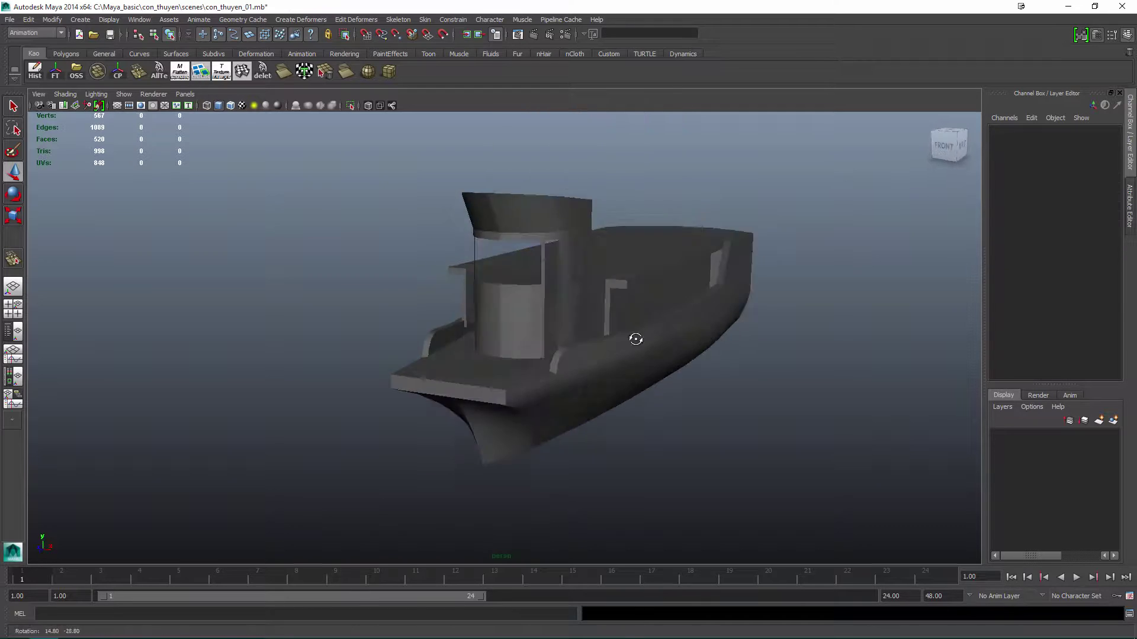
{"action": "left_click_drag", "start_coordinate": [701, 174], "coordinate": [497, 330], "text": "alt"}
Open the half hull's mesh shape attributes and inspect its Render Stats settings.
{"action": "key", "text": "ctrl+a"}
{"action": "left_click", "coordinate": [497, 330]}
{"action": "key", "text": "r"}
{"action": "left_click_drag", "start_coordinate": [572, 306], "coordinate": [698, 322]}
{"action": "left_click", "coordinate": [566, 306]}
{"action": "left_click", "coordinate": [545, 325]}
{"action": "scroll", "coordinate": [651, 337], "scroll_direction": "up", "scroll_amount": 5}
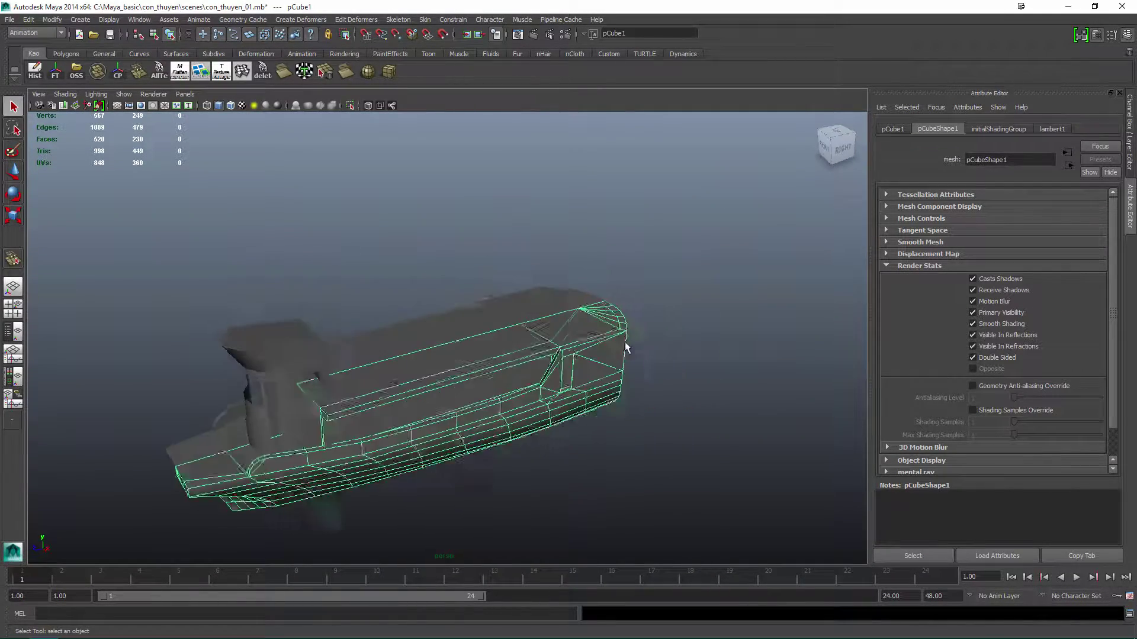
Create a polygon box on the stern end of the cabin roof and save the scene.
{"action": "left_click", "coordinate": [370, 315]}
{"action": "key", "text": "Delete"}
{"action": "left_click_drag", "start_coordinate": [353, 304], "coordinate": [690, 273], "text": "alt"}
{"action": "scroll", "coordinate": [526, 337], "scroll_direction": "up", "scroll_amount": 3}
{"action": "key", "text": "Delete"}
{"action": "left_click", "coordinate": [505, 306]}
{"action": "key", "text": "F8"}
{"action": "key", "text": "w"}
{"action": "key", "text": "ctrl+s"}
{"action": "left_click_drag", "start_coordinate": [549, 300], "coordinate": [616, 332], "text": "alt"}
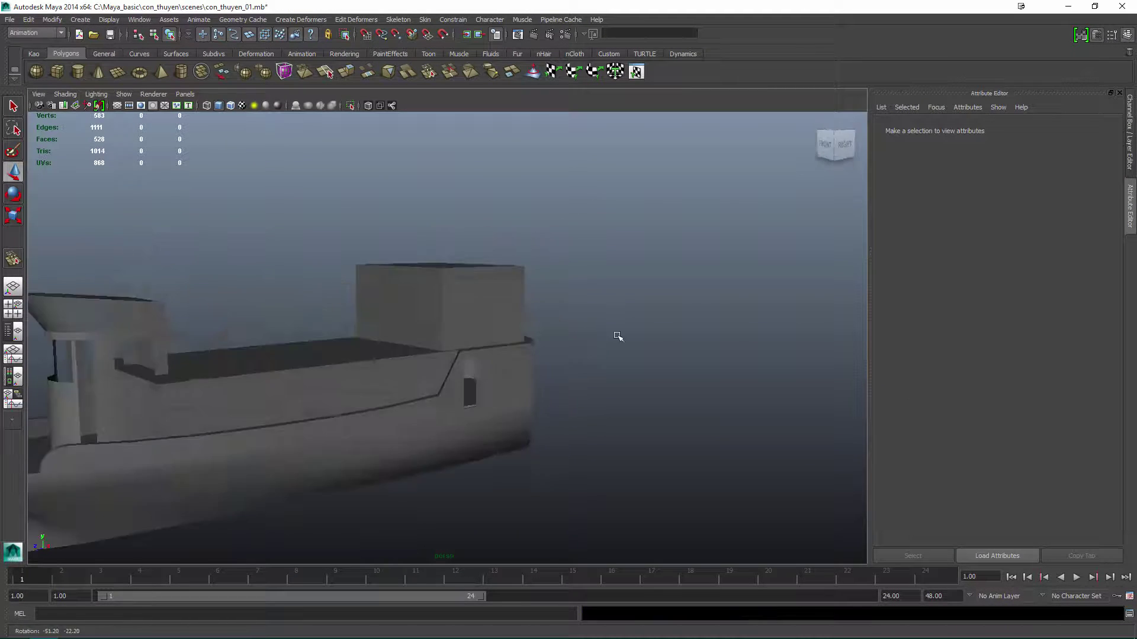
{"action": "scroll", "coordinate": [615, 329], "scroll_direction": "down", "scroll_amount": 4}
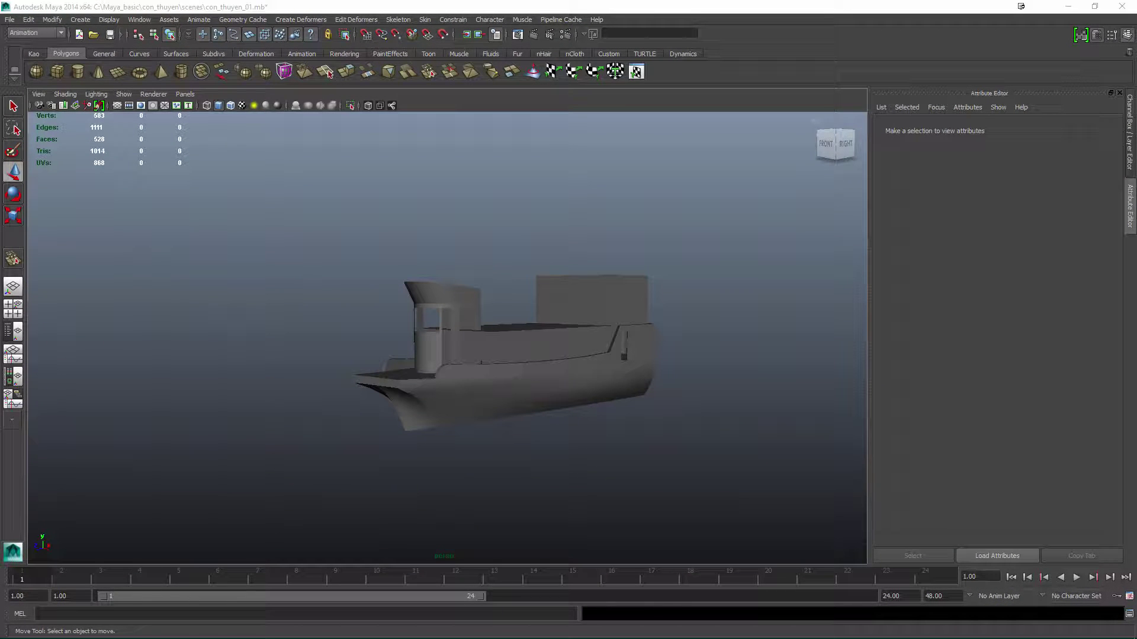
Build a new box on top of the stern box and flatten it into a thin roof slab.
{"action": "left_click_drag", "start_coordinate": [655, 292], "coordinate": [631, 318], "text": "alt"}
{"action": "left_click", "coordinate": [631, 318]}
{"action": "left_click", "coordinate": [608, 223]}
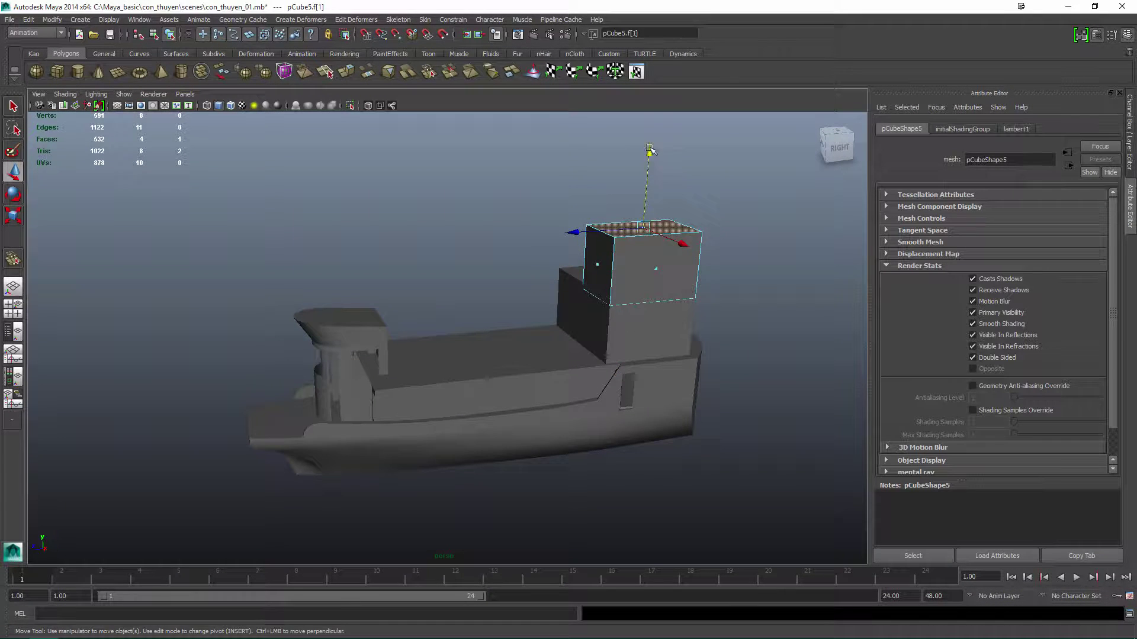
{"action": "left_click_drag", "start_coordinate": [640, 212], "coordinate": [639, 261], "text": "alt"}
{"action": "key", "text": "F9"}
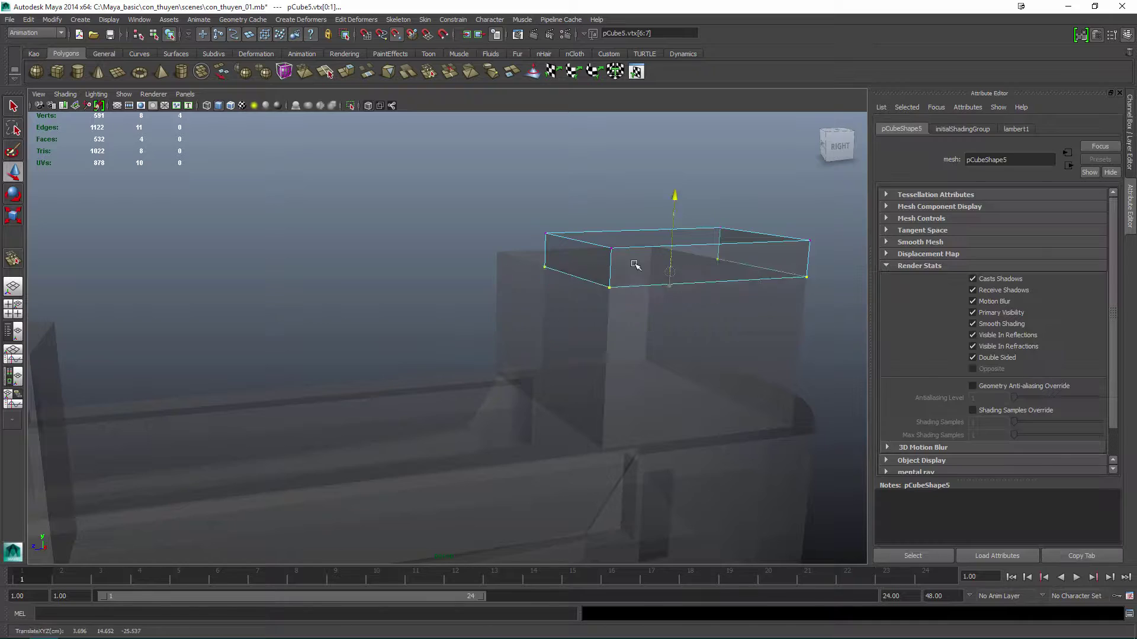
{"action": "left_click_drag", "start_coordinate": [530, 222], "coordinate": [569, 261]}
{"action": "key", "text": "F11"}
{"action": "left_click", "coordinate": [584, 275]}
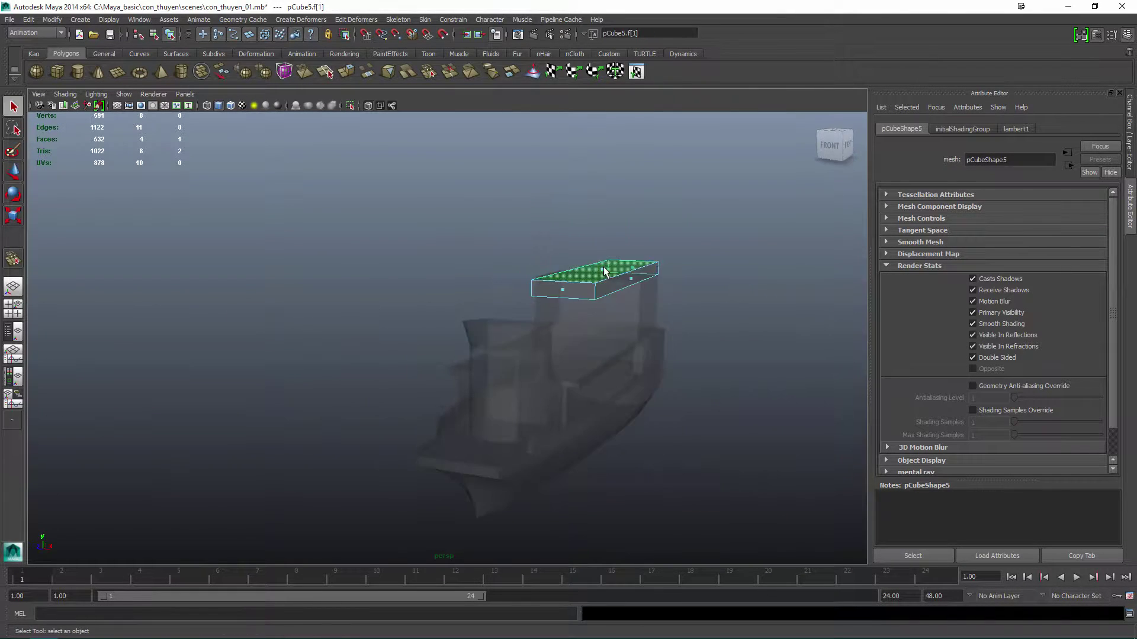
Extend the slab forward over the cabin roof, extrude its lower edge to cover the underside, and merge the overlapping corner vertices.
{"action": "left_click", "coordinate": [617, 211]}
{"action": "left_click_drag", "start_coordinate": [617, 211], "coordinate": [519, 276], "text": "alt"}
{"action": "key", "text": "F10"}
{"action": "left_click", "coordinate": [520, 275]}
{"action": "key", "text": "ctrl+e"}
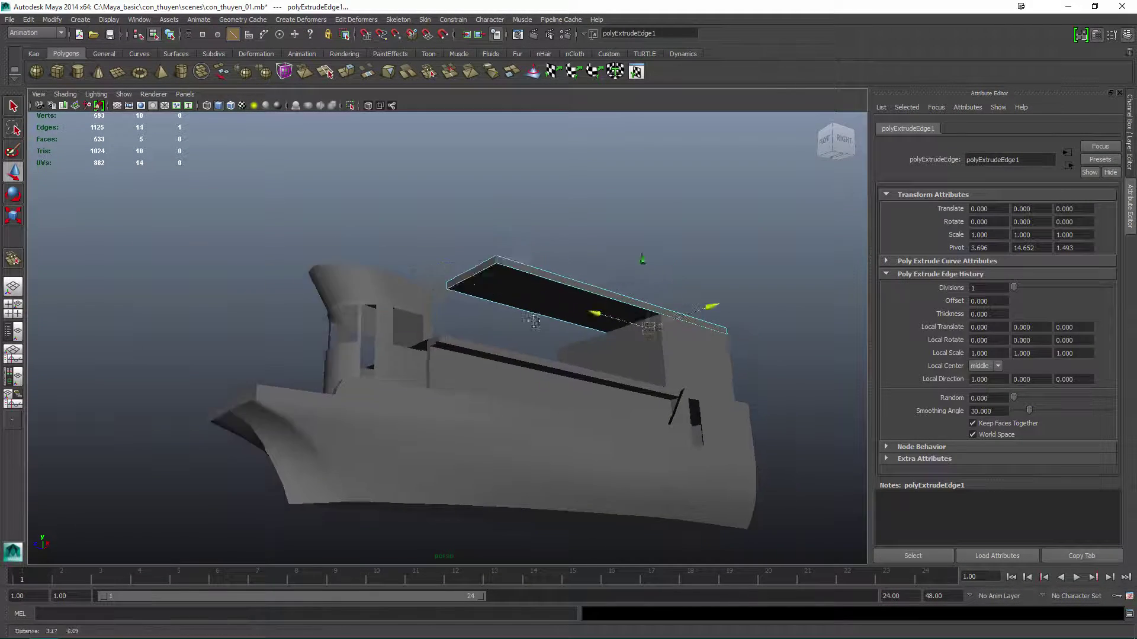
{"action": "scroll", "coordinate": [672, 325], "scroll_direction": "up", "scroll_amount": 3}
{"action": "left_click_drag", "start_coordinate": [672, 325], "coordinate": [509, 303]}
{"action": "key", "text": "F9"}
{"action": "key", "text": "q"}
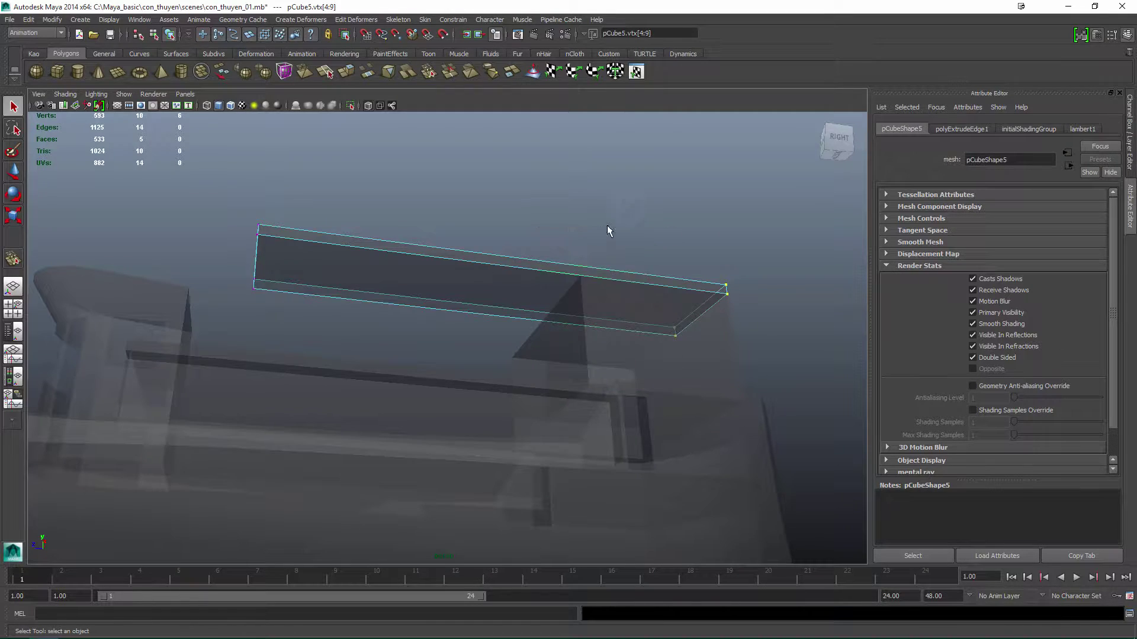
Adjust the outer-side vertices of the roof slab and the stern box together.
{"action": "key", "text": "F8"}
{"action": "key", "text": "w"}
{"action": "right_click_drag", "start_coordinate": [607, 226], "coordinate": [419, 330], "text": "alt"}
{"action": "left_click_drag", "start_coordinate": [419, 330], "coordinate": [621, 331], "text": "alt"}
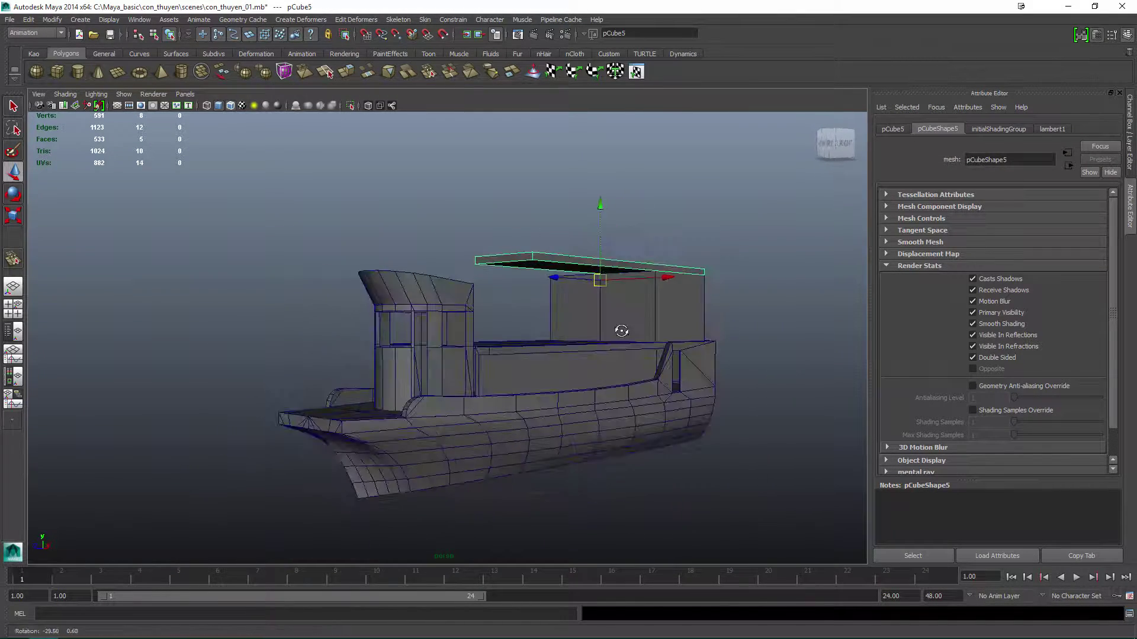
{"action": "left_click_drag", "start_coordinate": [585, 220], "coordinate": [712, 314], "text": "alt"}
{"action": "left_click_drag", "start_coordinate": [688, 316], "coordinate": [698, 292], "text": "alt"}
{"action": "key", "text": "q"}
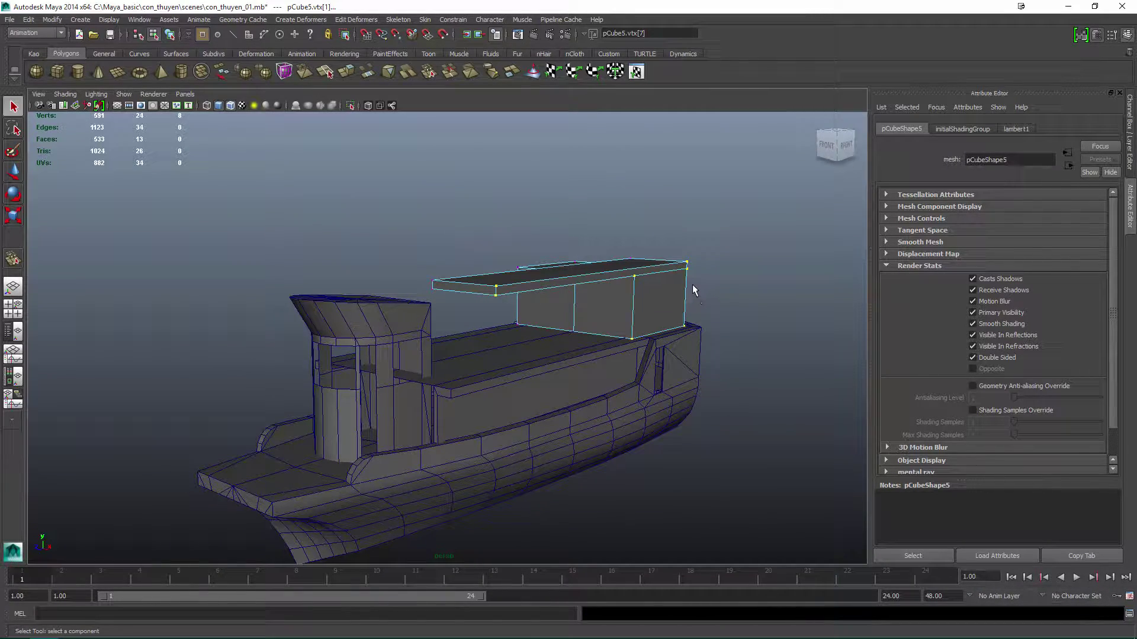
{"action": "left_click", "coordinate": [469, 373]}
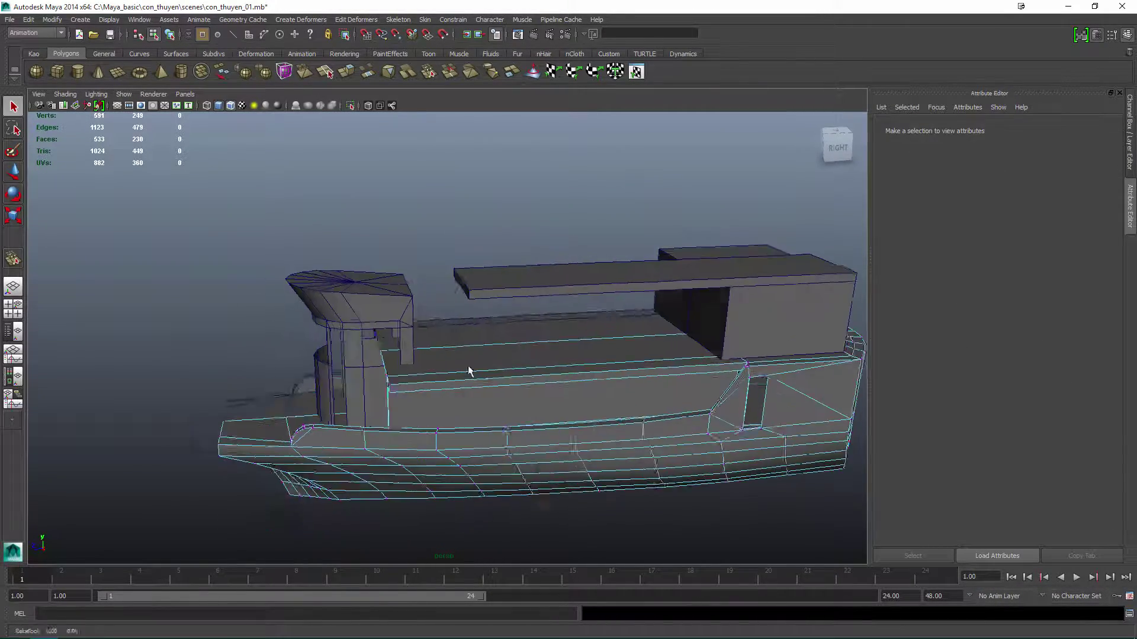
Adjust the vertices at the roof slab's forward end and save the scene.
{"action": "mouse_move", "coordinate": [469, 373]}
{"action": "left_mouse_down", "text": "alt"}
{"action": "mouse_move", "coordinate": [622, 363]}
{"action": "mouse_move", "coordinate": [486, 378]}
{"action": "mouse_move", "coordinate": [502, 390]}
{"action": "mouse_move", "coordinate": [468, 395]}
{"action": "left_mouse_up", "text": "alt"}
{"action": "left_click", "coordinate": [537, 376]}
{"action": "key", "text": "F8"}
{"action": "key", "text": "5"}
{"action": "scroll", "coordinate": [468, 395], "scroll_direction": "up", "scroll_amount": 3}
{"action": "right_click_drag", "start_coordinate": [468, 395], "coordinate": [690, 266], "text": "alt"}
{"action": "left_click_drag", "start_coordinate": [690, 267], "coordinate": [521, 279], "text": "alt"}
{"action": "left_click", "coordinate": [565, 263]}
{"action": "key", "text": "F8"}
{"action": "key", "text": "w"}
{"action": "left_click_drag", "start_coordinate": [464, 317], "coordinate": [568, 335]}
{"action": "key", "text": "q"}
{"action": "key", "text": "F8"}
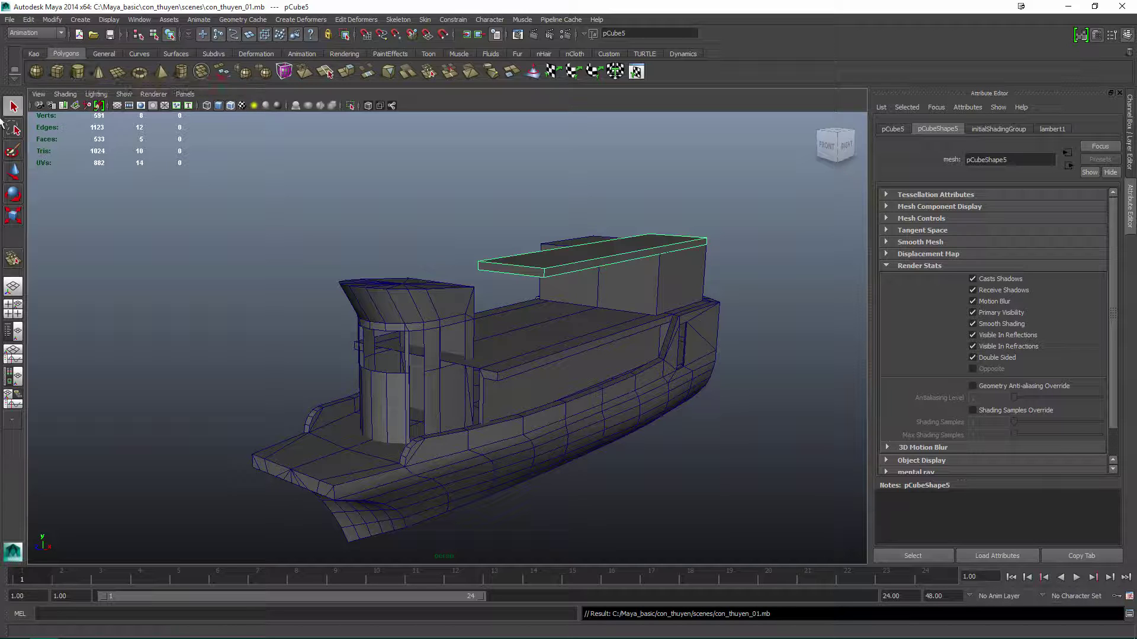
Create a polygon cube and shape it into a slim bar sloping from the slab's front corner to the cabin roof.
{"action": "left_click", "coordinate": [57, 71]}
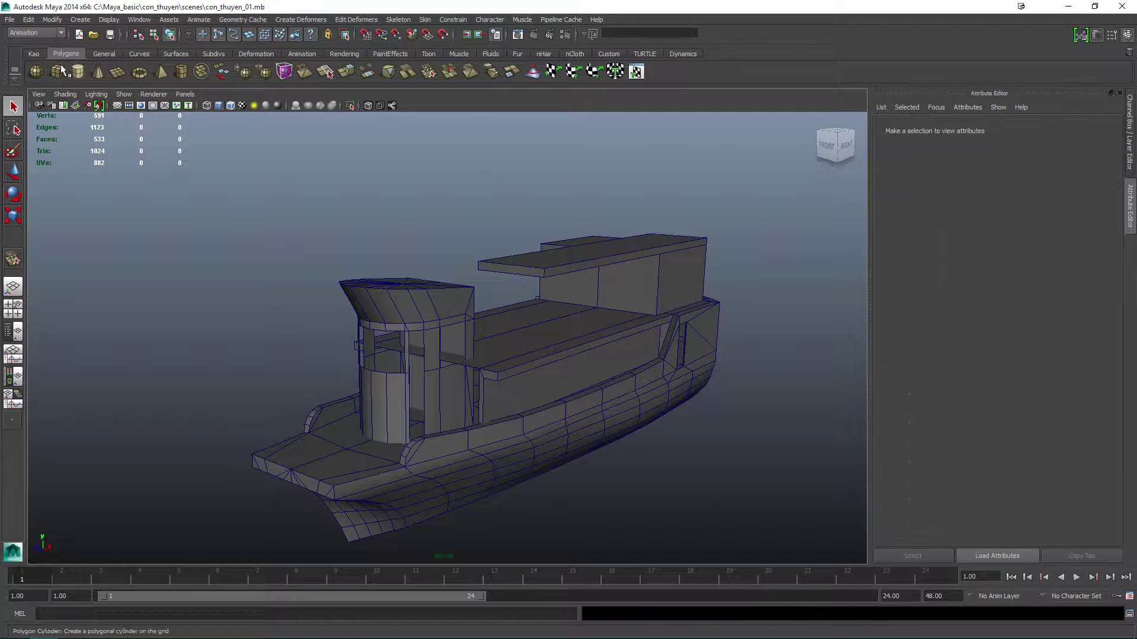
{"action": "key", "text": "f"}
{"action": "key", "text": "w"}
{"action": "left_click_drag", "start_coordinate": [635, 457], "coordinate": [495, 350], "text": "alt"}
{"action": "key", "text": "F8"}
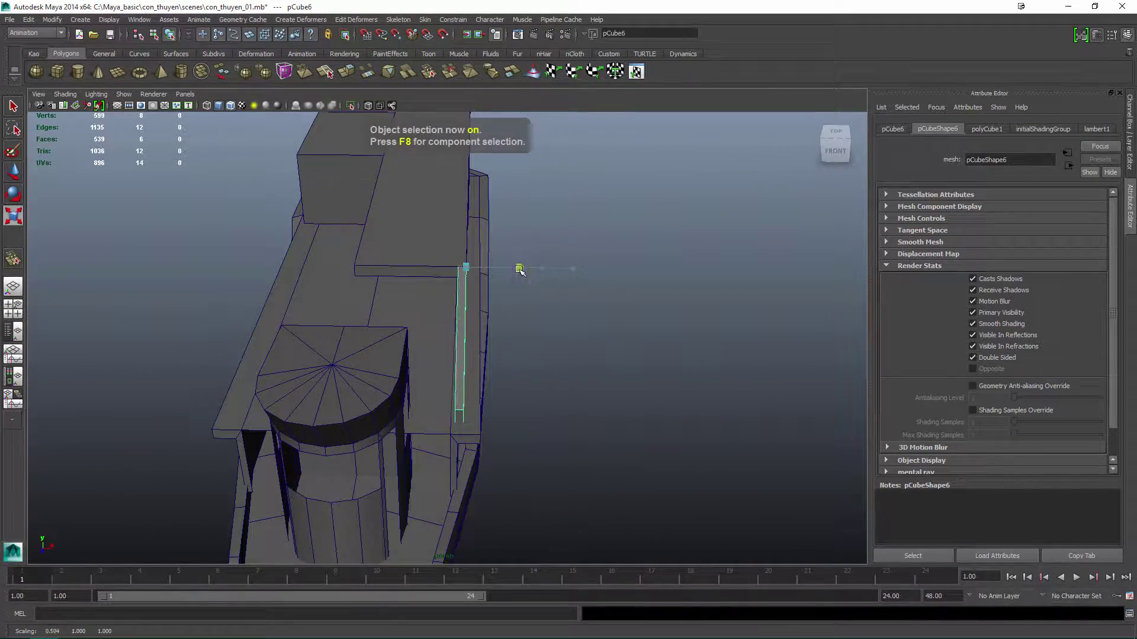
Duplicate the sloping bar and place the copy parallel to it, closer to the boat's centreline.
{"action": "left_click_drag", "start_coordinate": [499, 269], "coordinate": [497, 367], "text": "alt"}
{"action": "left_click", "coordinate": [581, 386]}
{"action": "left_click", "coordinate": [482, 336]}
{"action": "key", "text": "ctrl+d"}
{"action": "key", "text": "w"}
{"action": "left_click", "coordinate": [606, 413]}
{"action": "left_click", "coordinate": [467, 355]}
{"action": "left_click_drag", "start_coordinate": [533, 255], "coordinate": [633, 280]}
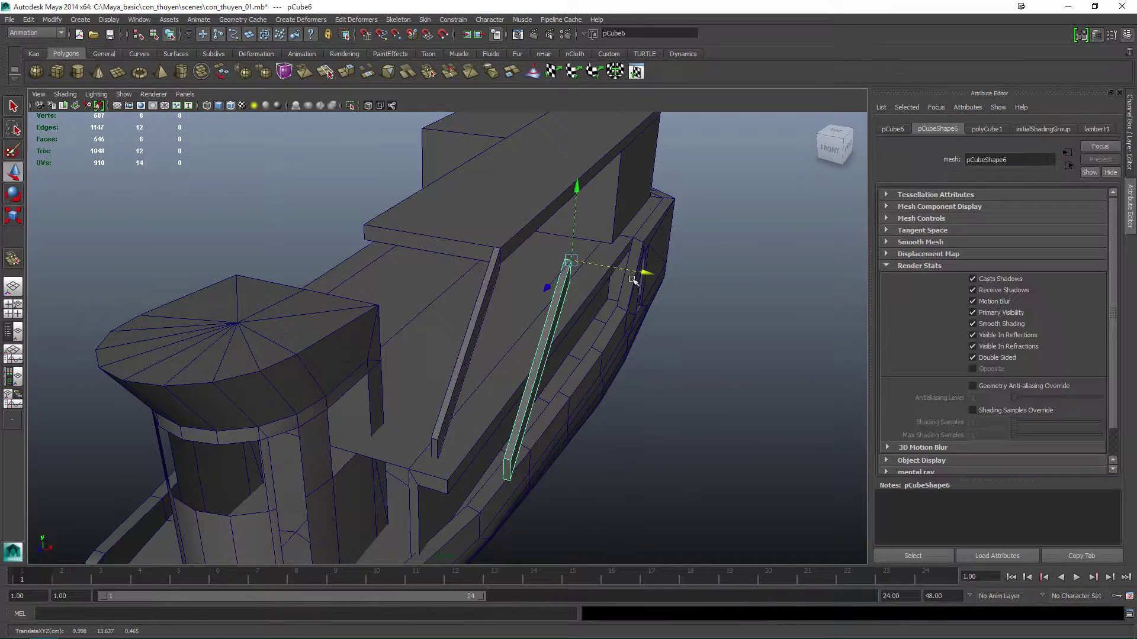
{"action": "left_click_drag", "start_coordinate": [540, 263], "coordinate": [484, 295], "text": "alt"}
{"action": "key", "text": "q"}
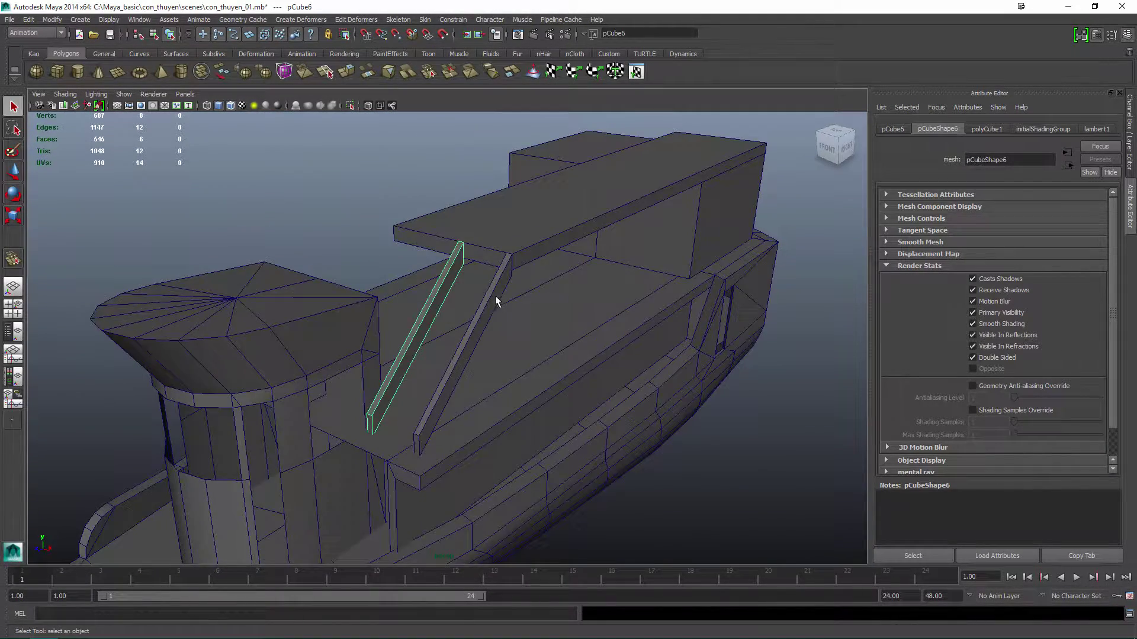
Duplicate both sloping bars, raise the copies above the originals and thin them into stair handrails.
{"action": "left_click", "coordinate": [495, 306], "text": "shift"}
{"action": "left_click_drag", "start_coordinate": [520, 130], "coordinate": [531, 293], "text": "alt"}
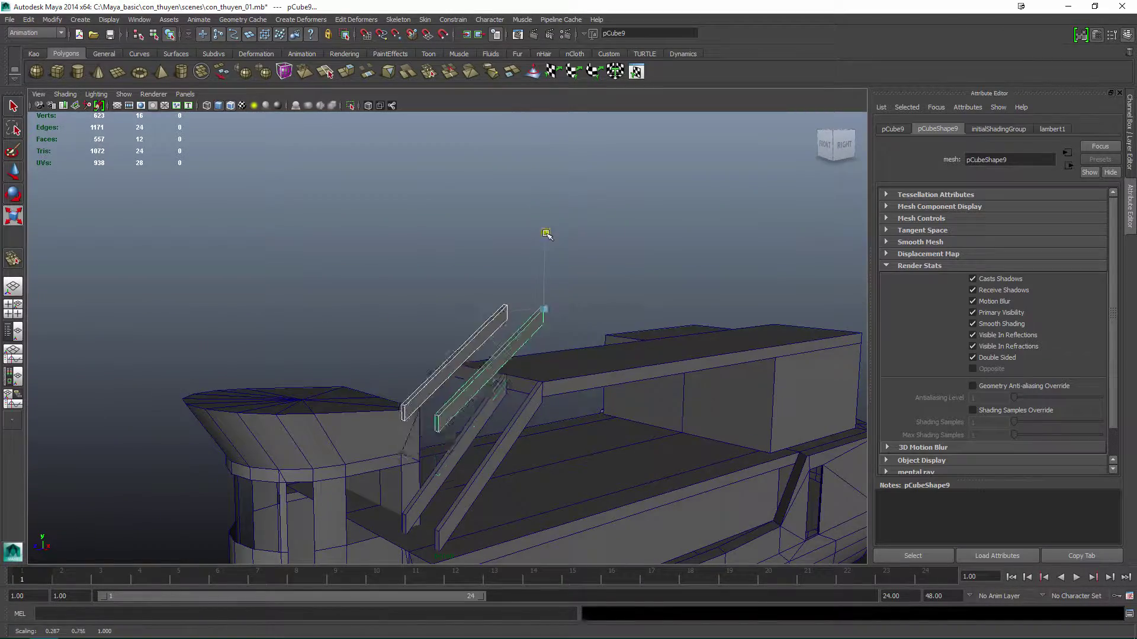
{"action": "left_click_drag", "start_coordinate": [546, 234], "coordinate": [508, 316], "text": "alt"}
{"action": "key", "text": "alt+x"}
{"action": "key", "text": "w"}
{"action": "mouse_move", "coordinate": [379, 432]}
{"action": "left_mouse_down", "text": "shift"}
{"action": "mouse_move", "coordinate": [474, 273]}
{"action": "mouse_move", "coordinate": [452, 343]}
{"action": "mouse_move", "coordinate": [538, 312]}
{"action": "mouse_move", "coordinate": [498, 321]}
{"action": "mouse_move", "coordinate": [556, 342]}
{"action": "left_mouse_up", "text": "shift"}
{"action": "key", "text": "alt+x"}
{"action": "key", "text": "q"}
Create a polygon cube, delete its bottom face and shape it into a thin vertical post beside the stair's foot.
{"action": "left_click_drag", "start_coordinate": [542, 382], "coordinate": [438, 268], "text": "alt"}
{"action": "left_click", "coordinate": [57, 71]}
{"action": "key", "text": "w"}
{"action": "mouse_move", "coordinate": [448, 432]}
{"action": "left_mouse_down", "text": "alt"}
{"action": "mouse_move", "coordinate": [604, 363]}
{"action": "mouse_move", "coordinate": [495, 358]}
{"action": "mouse_move", "coordinate": [492, 294]}
{"action": "mouse_move", "coordinate": [465, 423]}
{"action": "left_mouse_up", "text": "alt"}
{"action": "key", "text": "w"}
{"action": "right_click_drag", "start_coordinate": [464, 423], "coordinate": [505, 225], "text": "alt"}
{"action": "left_click_drag", "start_coordinate": [505, 226], "coordinate": [521, 236], "text": "alt"}
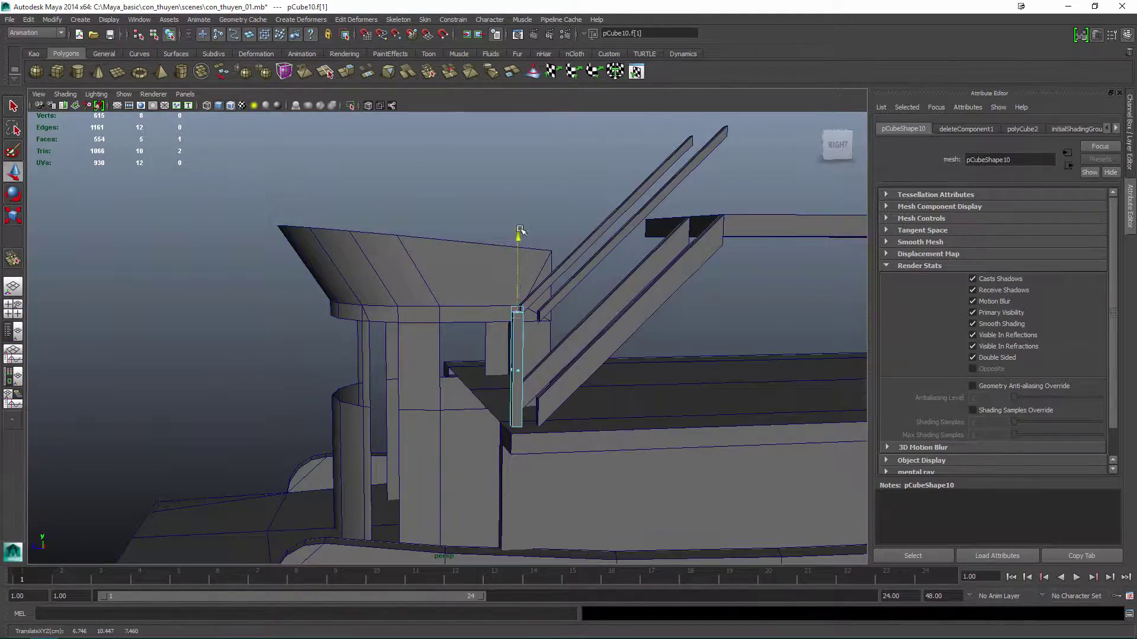
Position the post near the cabin roof's front outer corner using the top view.
{"action": "key", "text": "F8"}
{"action": "key", "text": "f"}
{"action": "left_click_drag", "start_coordinate": [445, 372], "coordinate": [551, 414], "text": "alt"}
{"action": "right_click_drag", "start_coordinate": [551, 413], "coordinate": [650, 334], "text": "alt"}
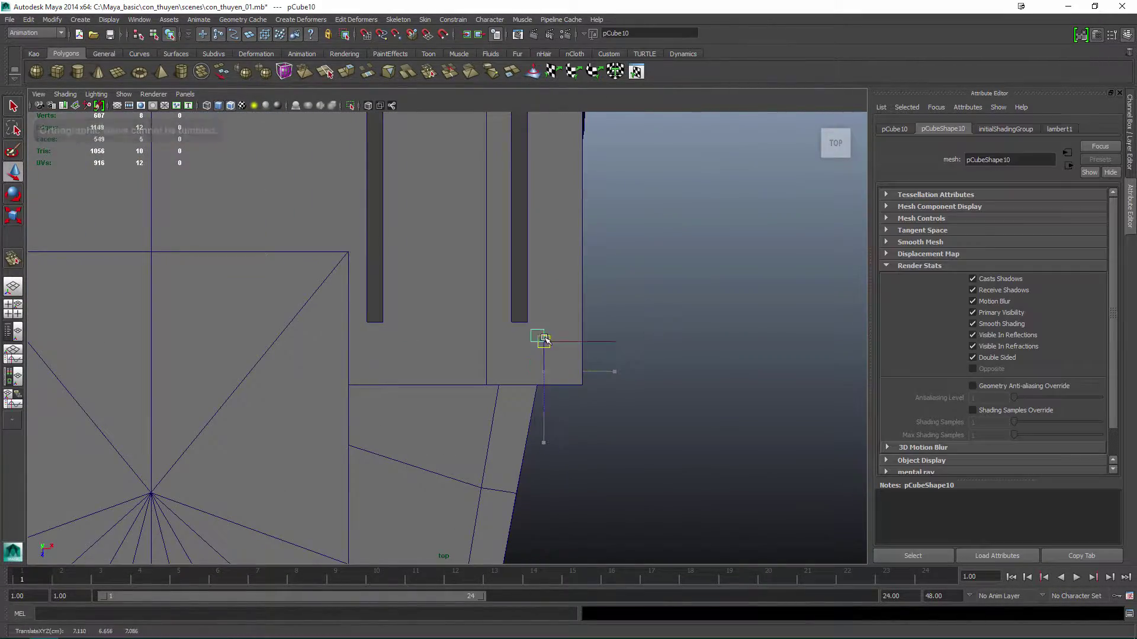
{"action": "left_click_drag", "start_coordinate": [544, 339], "coordinate": [603, 398], "text": "alt"}
{"action": "right_click_drag", "start_coordinate": [604, 399], "coordinate": [581, 396], "text": "alt"}
{"action": "scroll", "coordinate": [540, 394], "scroll_direction": "up", "scroll_amount": 3}
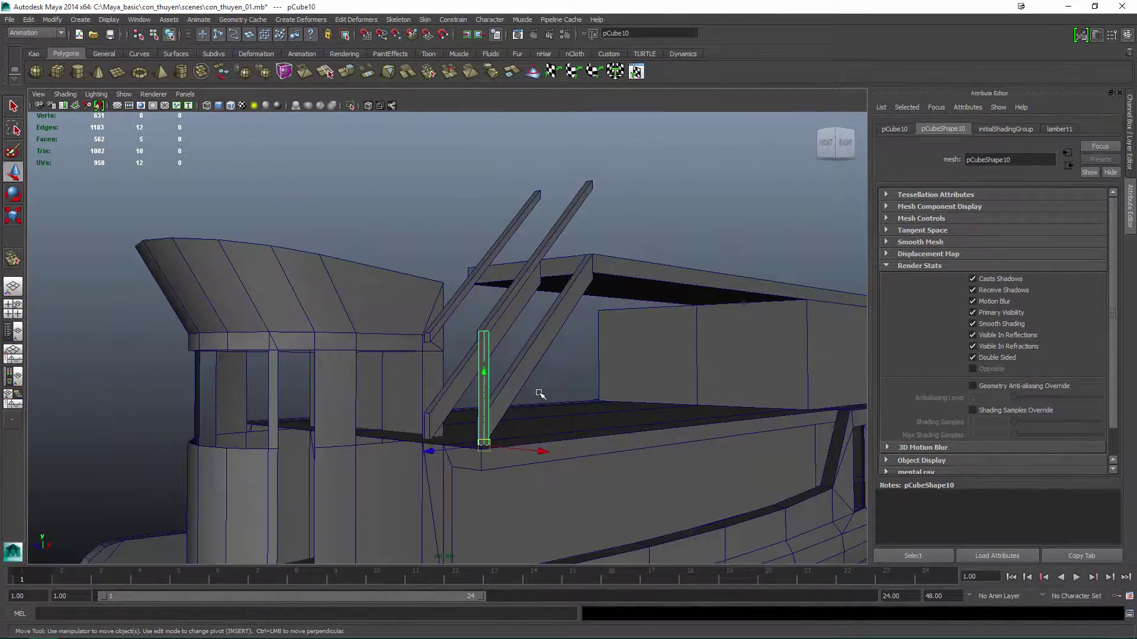
Move the two thin stair handrails vertically to line up with the corner post.
{"action": "key", "text": "q"}
{"action": "right_click_drag", "start_coordinate": [484, 368], "coordinate": [515, 353], "text": "alt"}
{"action": "key", "text": "w"}
{"action": "mouse_move", "coordinate": [515, 353]}
{"action": "left_mouse_down", "text": "alt"}
{"action": "mouse_move", "coordinate": [569, 355]}
{"action": "mouse_move", "coordinate": [520, 350]}
{"action": "left_mouse_up", "text": "alt"}
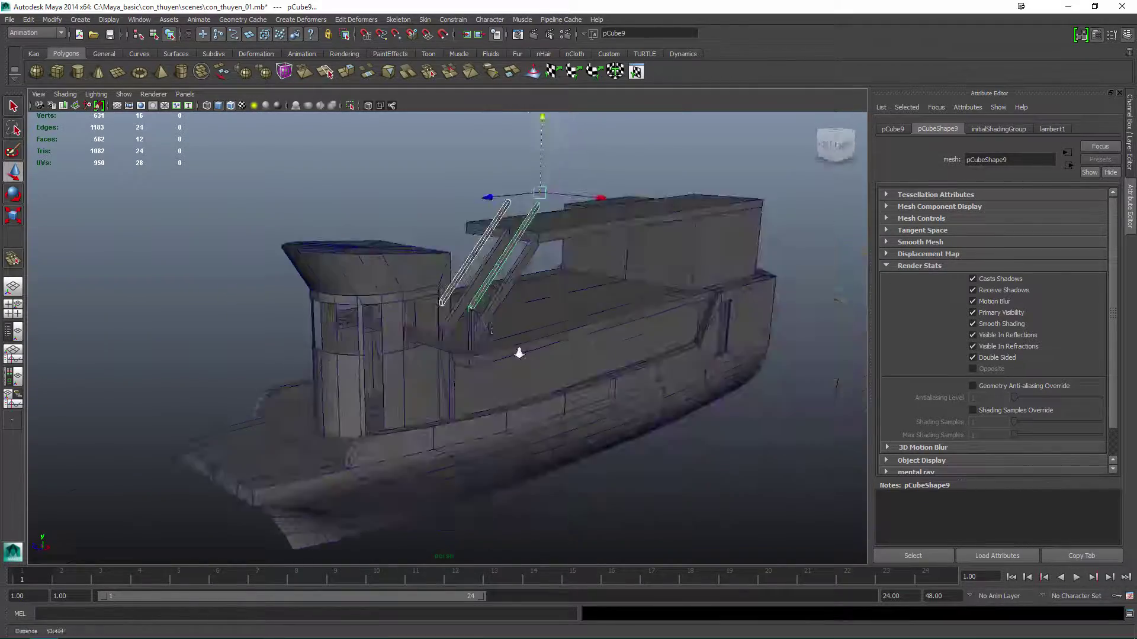
{"action": "scroll", "coordinate": [491, 363], "scroll_direction": "up", "scroll_amount": 5}
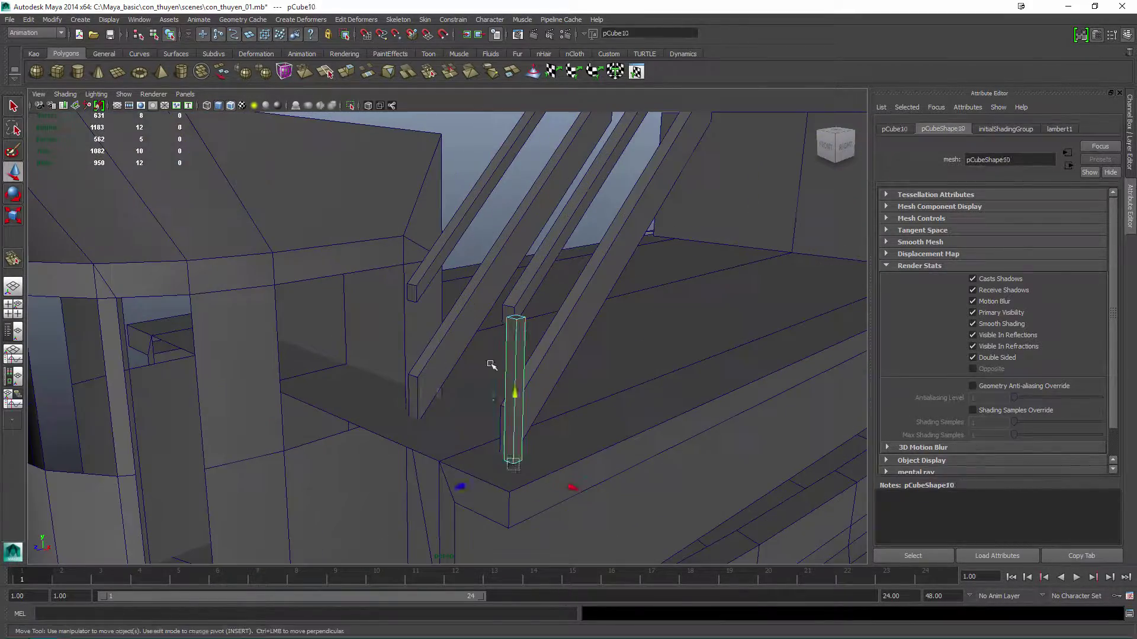
Add edge loops to the corner post and extrude its faces into two horizontal rails reaching back to the stern box.
{"action": "right_click_drag", "start_coordinate": [491, 364], "coordinate": [515, 322], "text": "shift"}
{"action": "left_click", "coordinate": [515, 324]}
{"action": "left_click_drag", "start_coordinate": [515, 324], "coordinate": [578, 314], "text": "alt"}
{"action": "key", "text": "ctrl+e"}
{"action": "scroll", "coordinate": [500, 322], "scroll_direction": "up", "scroll_amount": 5}
{"action": "mouse_move", "coordinate": [500, 322]}
{"action": "left_mouse_down", "text": "alt"}
{"action": "mouse_move", "coordinate": [599, 371]}
{"action": "mouse_move", "coordinate": [621, 337]}
{"action": "mouse_move", "coordinate": [530, 355]}
{"action": "mouse_move", "coordinate": [546, 272]}
{"action": "left_mouse_up", "text": "alt"}
{"action": "left_click", "coordinate": [535, 247]}
{"action": "left_click_drag", "start_coordinate": [467, 277], "coordinate": [545, 223], "text": "alt"}
{"action": "left_click", "coordinate": [441, 314], "text": "shift"}
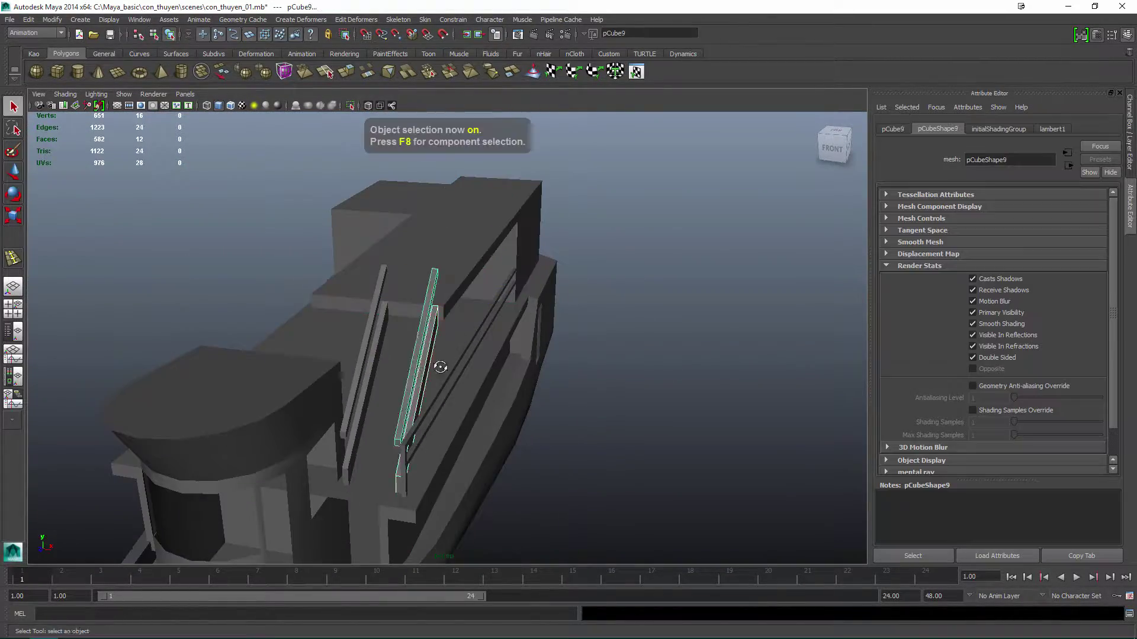
{"action": "left_click_drag", "start_coordinate": [440, 367], "coordinate": [626, 299], "text": "alt"}
{"action": "left_click", "coordinate": [642, 314]}
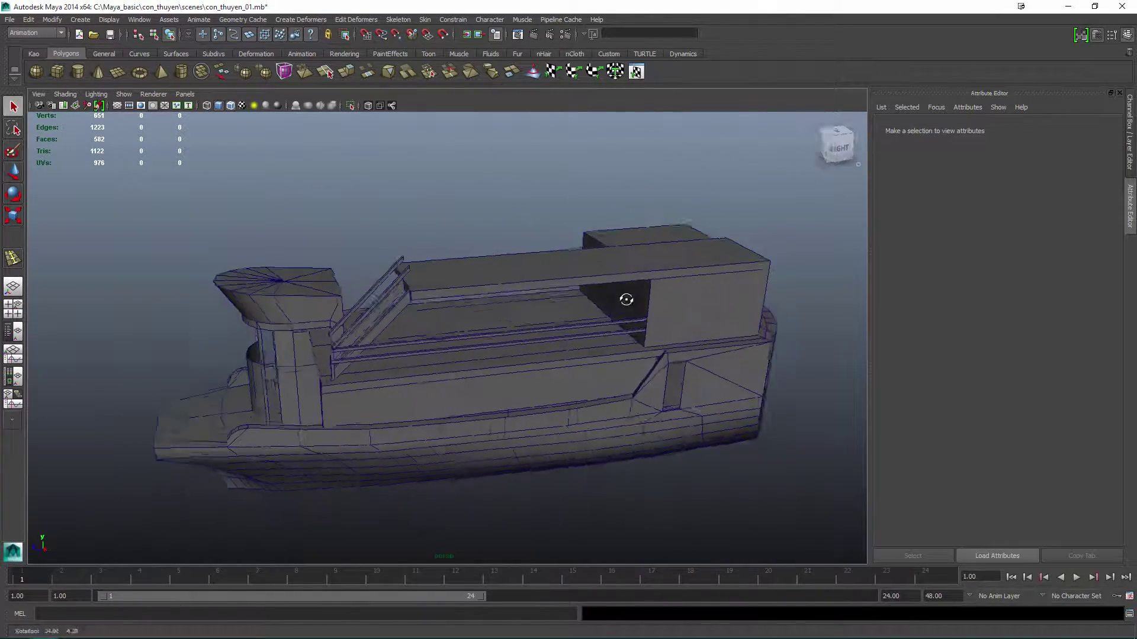
Extrude the corner post's inner faces into two front rails running across toward the wheelhouse.
{"action": "left_click", "coordinate": [1129, 133]}
{"action": "left_click_drag", "start_coordinate": [769, 308], "coordinate": [583, 249], "text": "alt"}
{"action": "left_click", "coordinate": [641, 380]}
{"action": "key", "text": "ctrl+e"}
{"action": "left_click", "coordinate": [517, 358]}
{"action": "key", "text": "alt+x"}
{"action": "key", "text": "Return"}
{"action": "key", "text": "alt+x"}
Move the inner stair bar and its handrail by -0.216 along X.
{"action": "left_click", "coordinate": [579, 330]}
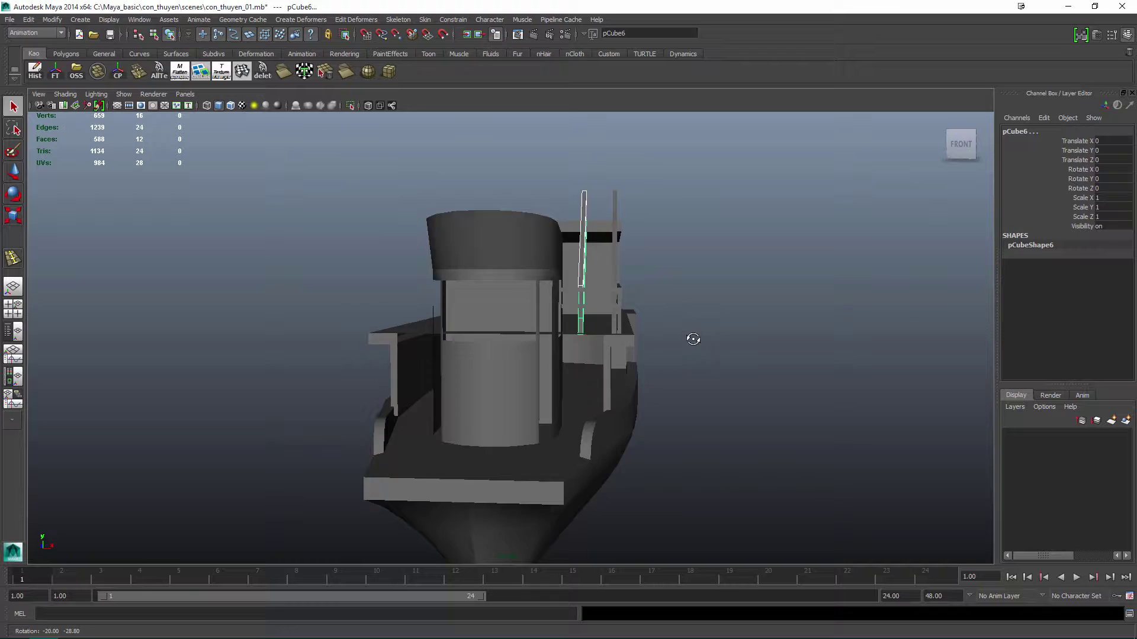
{"action": "left_click_drag", "start_coordinate": [691, 337], "coordinate": [669, 296], "text": "alt"}
{"action": "left_click_drag", "start_coordinate": [594, 211], "coordinate": [671, 214]}
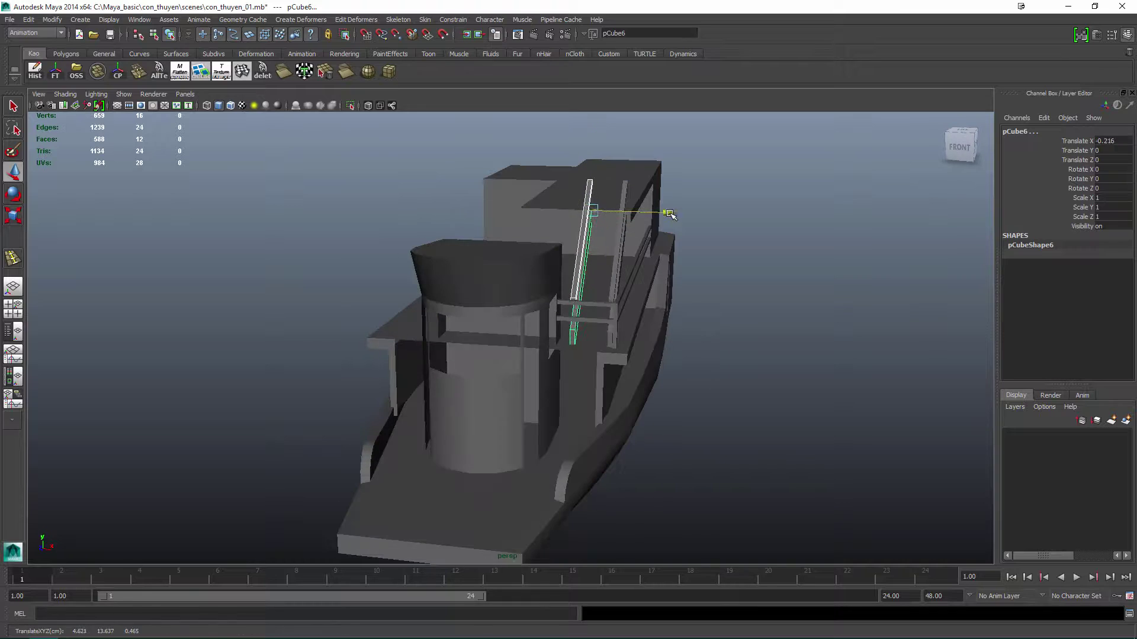
{"action": "left_click_drag", "start_coordinate": [604, 271], "coordinate": [639, 314], "text": "alt"}
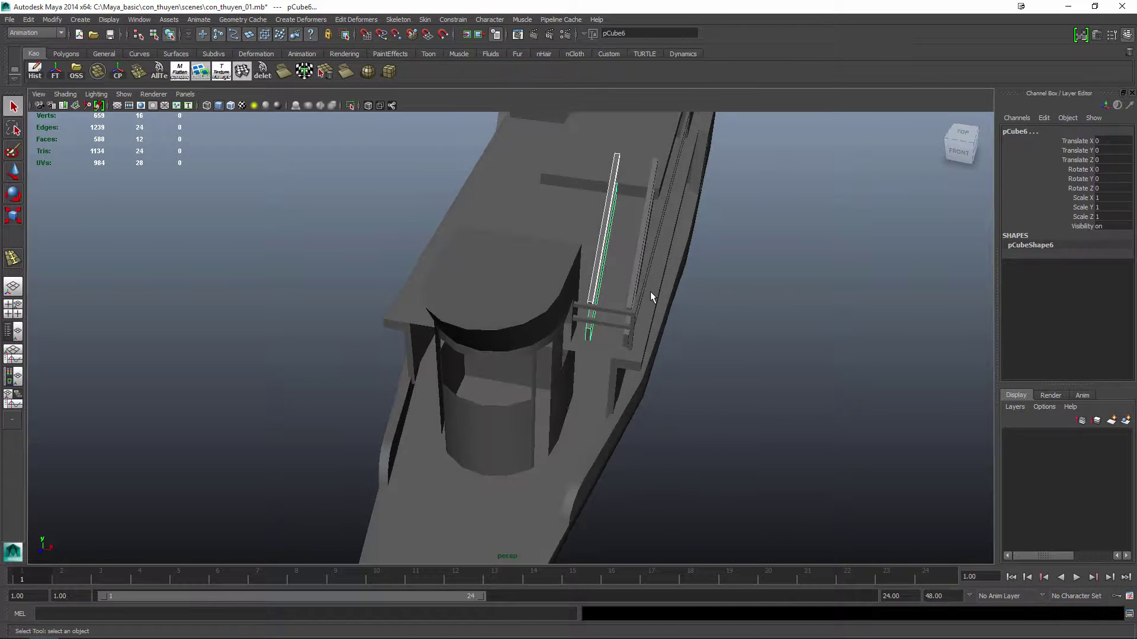
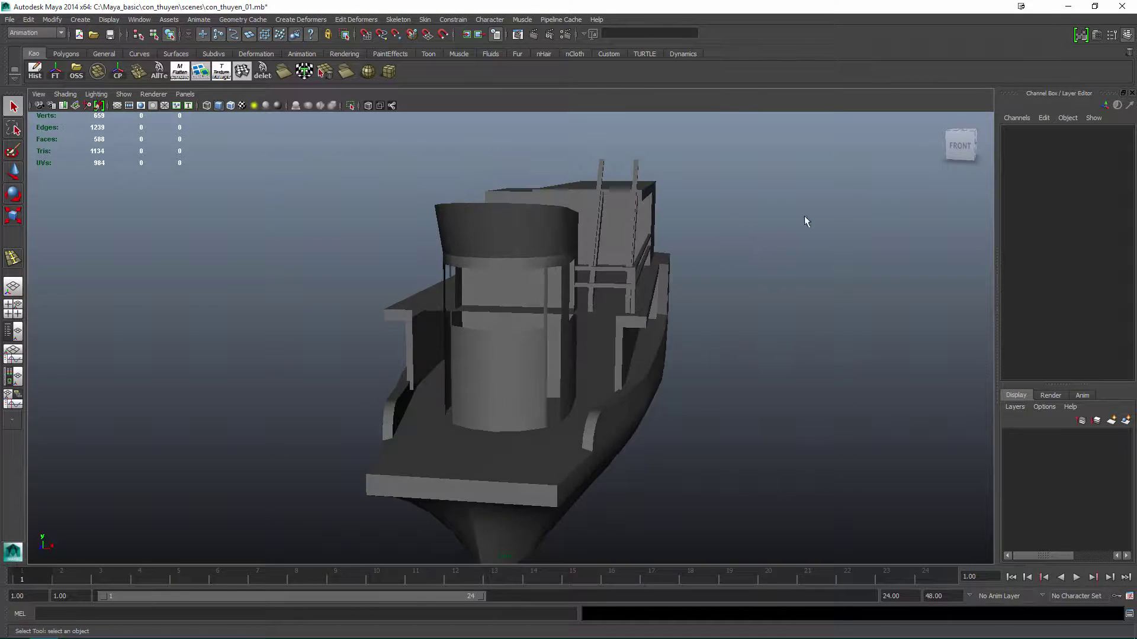
Shorten the two front rails by moving their inner end vertices toward the corner post.
{"action": "left_click_drag", "start_coordinate": [762, 239], "coordinate": [758, 251], "text": "alt"}
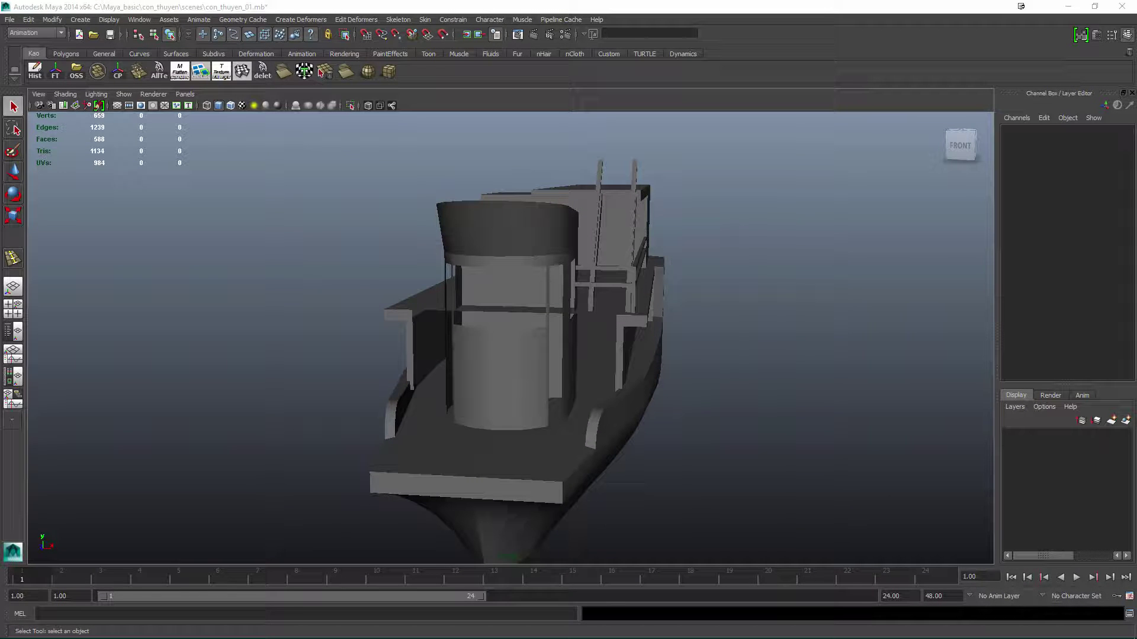
{"action": "left_click_drag", "start_coordinate": [679, 182], "coordinate": [704, 281], "text": "alt"}
{"action": "left_click", "coordinate": [705, 281]}
{"action": "left_click_drag", "start_coordinate": [771, 299], "coordinate": [740, 305], "text": "alt"}
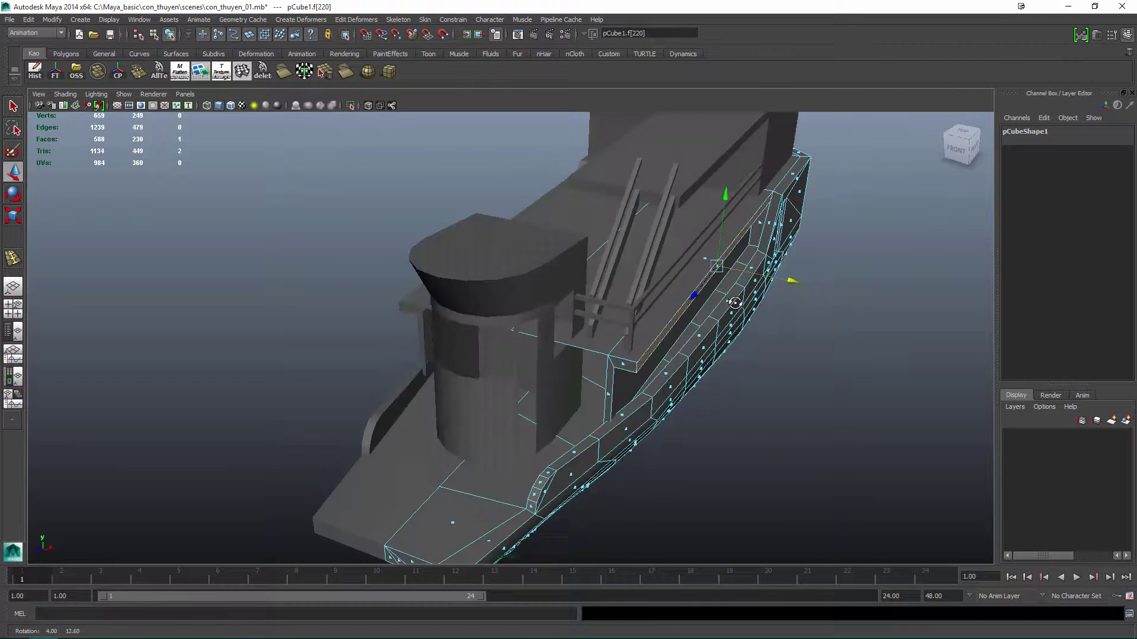
{"action": "left_click", "coordinate": [740, 305]}
{"action": "key", "text": "q"}
{"action": "middle_click_drag", "start_coordinate": [657, 297], "coordinate": [690, 316], "text": "alt"}
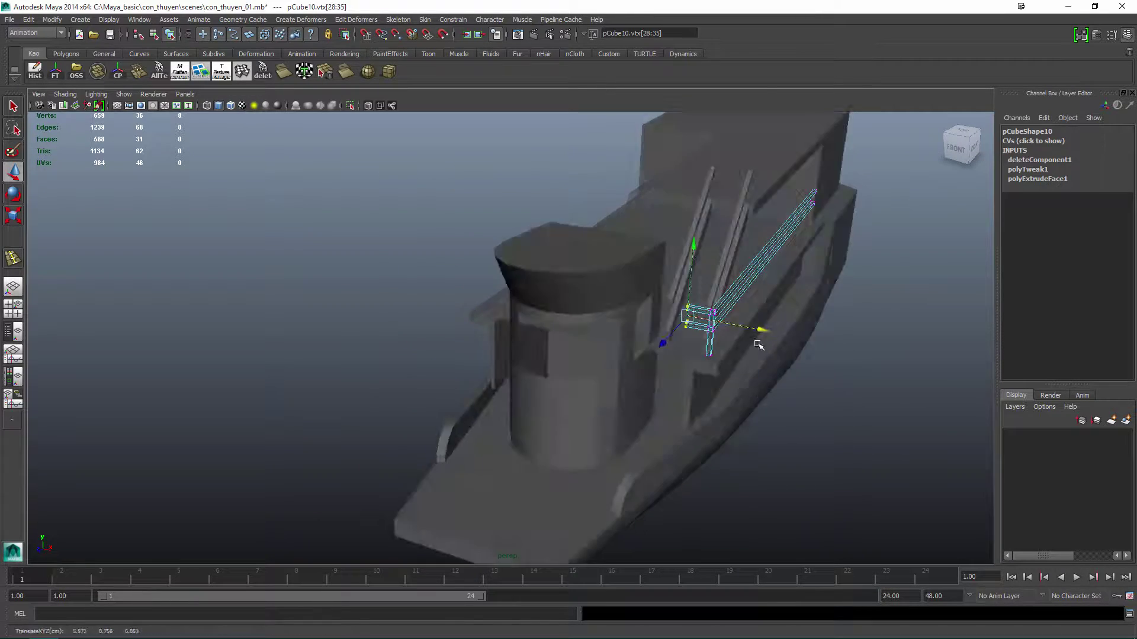
{"action": "left_click_drag", "start_coordinate": [759, 345], "coordinate": [787, 284], "text": "alt"}
Try to shift all of the railing's vertices sideways and undo the move.
{"action": "left_click_drag", "start_coordinate": [681, 362], "coordinate": [796, 250], "text": "shift"}
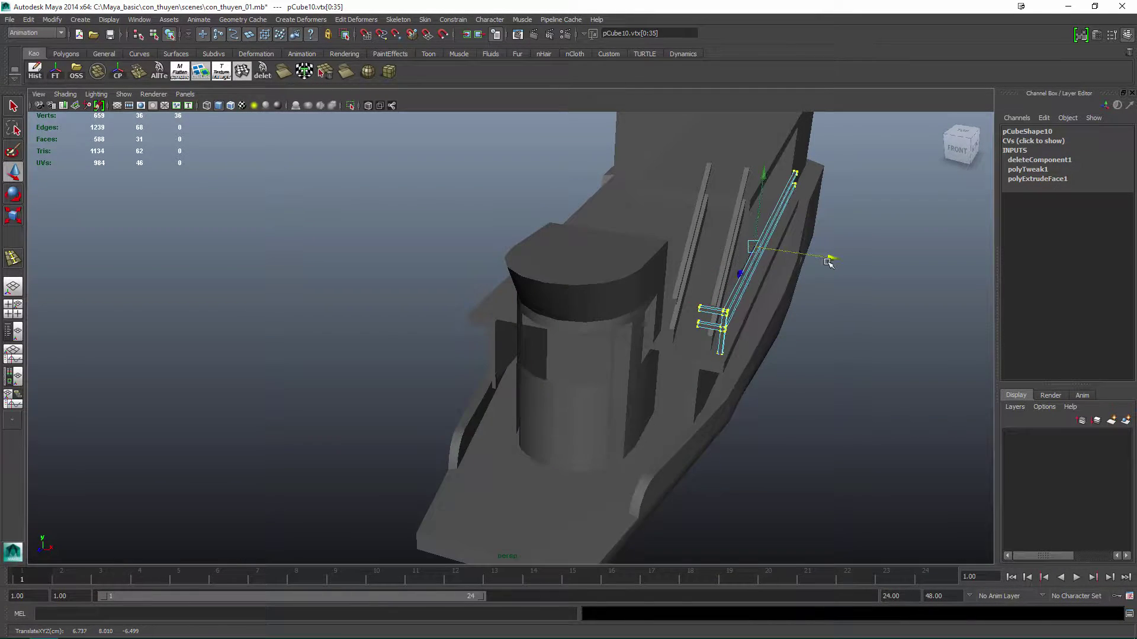
{"action": "key", "text": "ctrl+z"}
{"action": "key", "text": "ctrl+z"}
{"action": "key", "text": "ctrl+z"}
{"action": "key", "text": "ctrl+z"}
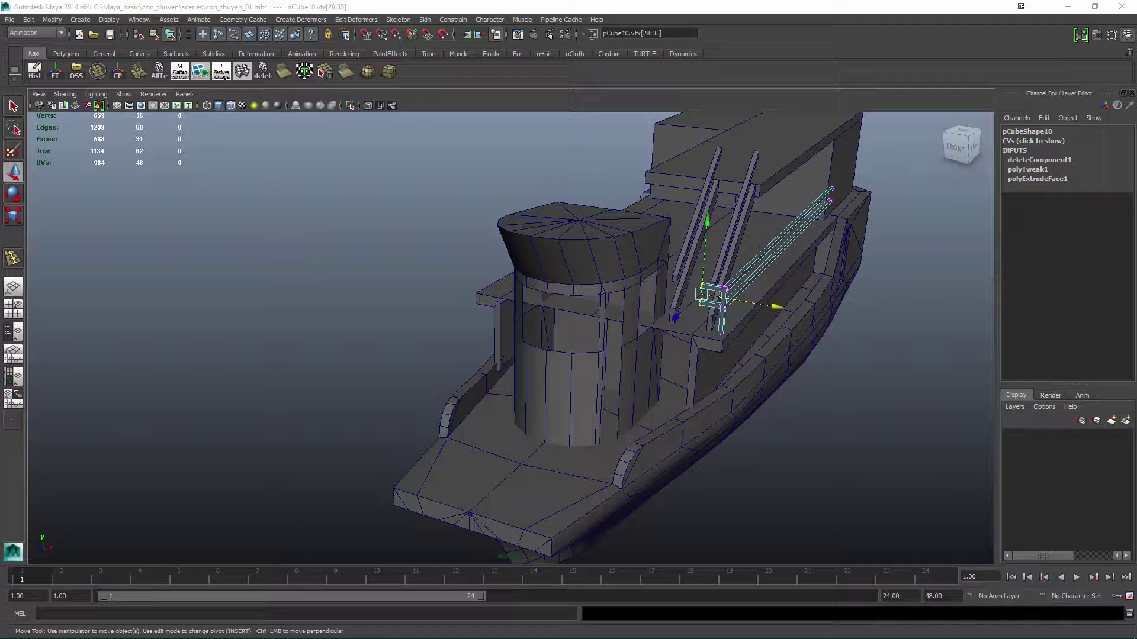
{"action": "key", "text": "ctrl+z"}
{"action": "key", "text": "ctrl+z"}
Duplicate the stair bars and handrails and move the copies down and forward to form a lower stair to the foredeck.
{"action": "left_click_drag", "start_coordinate": [722, 266], "coordinate": [504, 271], "text": "alt"}
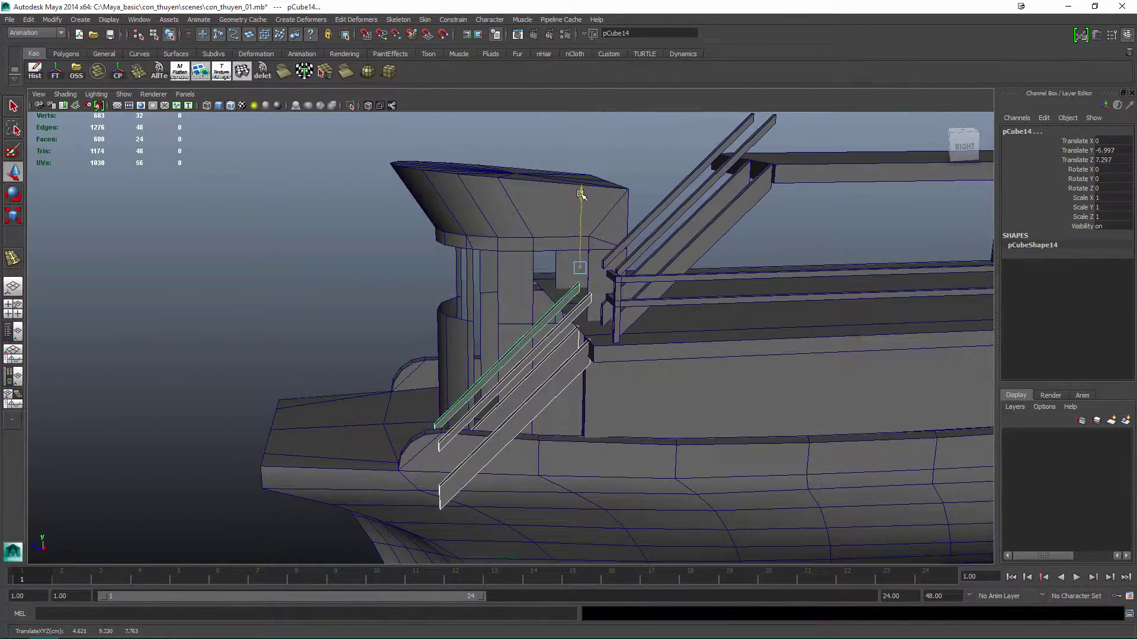
{"action": "left_click_drag", "start_coordinate": [581, 193], "coordinate": [640, 250], "text": "alt"}
{"action": "left_click_drag", "start_coordinate": [640, 249], "coordinate": [712, 268]}
Select the lower vertices of the half hull, leaving out the cabin, and apply a lattice deformer to them.
{"action": "left_click_drag", "start_coordinate": [778, 283], "coordinate": [645, 340], "text": "alt"}
{"action": "left_click", "coordinate": [645, 340]}
{"action": "key", "text": "F8"}
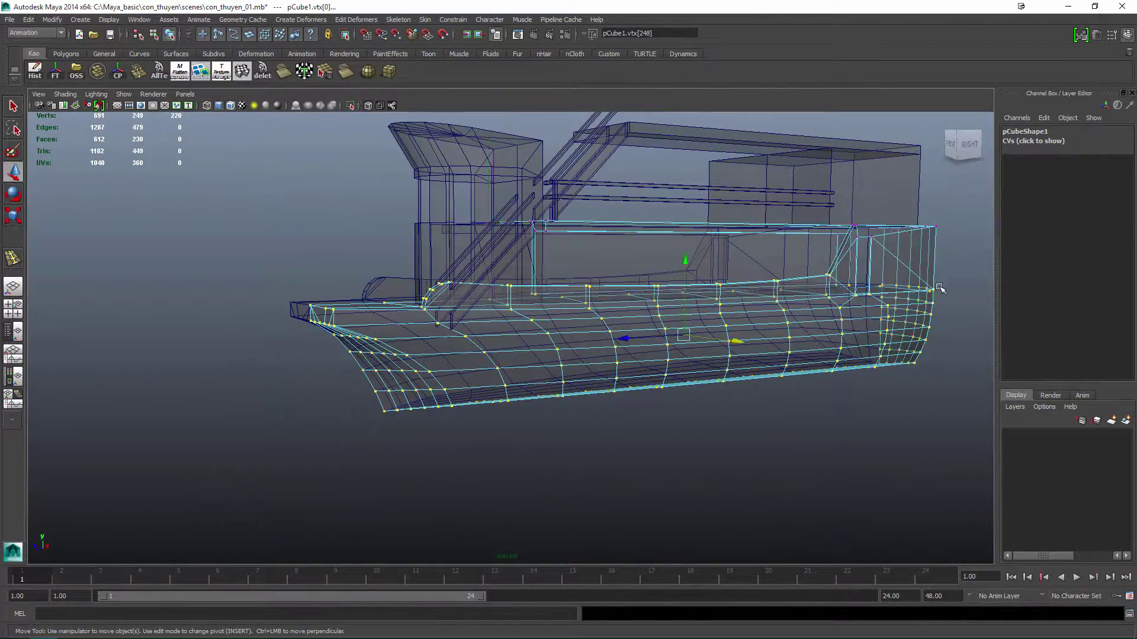
{"action": "left_click_drag", "start_coordinate": [940, 288], "coordinate": [801, 342], "text": "alt"}
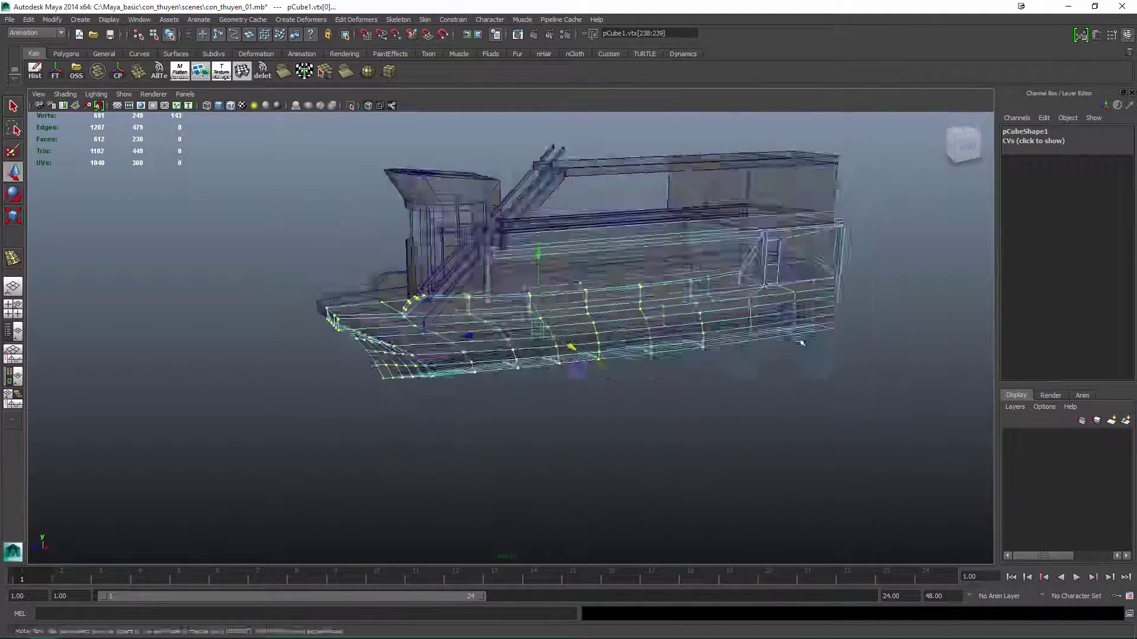
{"action": "left_click", "coordinate": [301, 20]}
{"action": "left_click", "coordinate": [316, 42]}
Set the hull lattice's U divisions to 3 and pull its outer middle points sideways.
{"action": "left_click_drag", "start_coordinate": [651, 356], "coordinate": [698, 254], "text": "alt"}
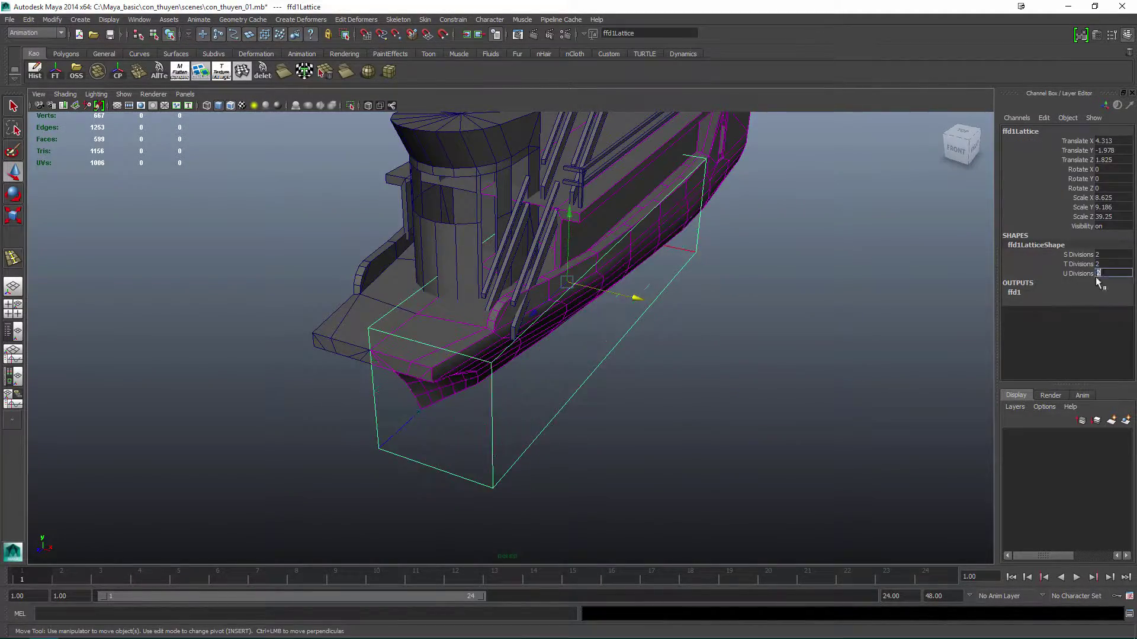
{"action": "type", "text": "3"}
{"action": "key", "text": "Return"}
{"action": "right_click_drag", "start_coordinate": [697, 394], "coordinate": [725, 373]}
{"action": "left_click_drag", "start_coordinate": [533, 367], "coordinate": [586, 415]}
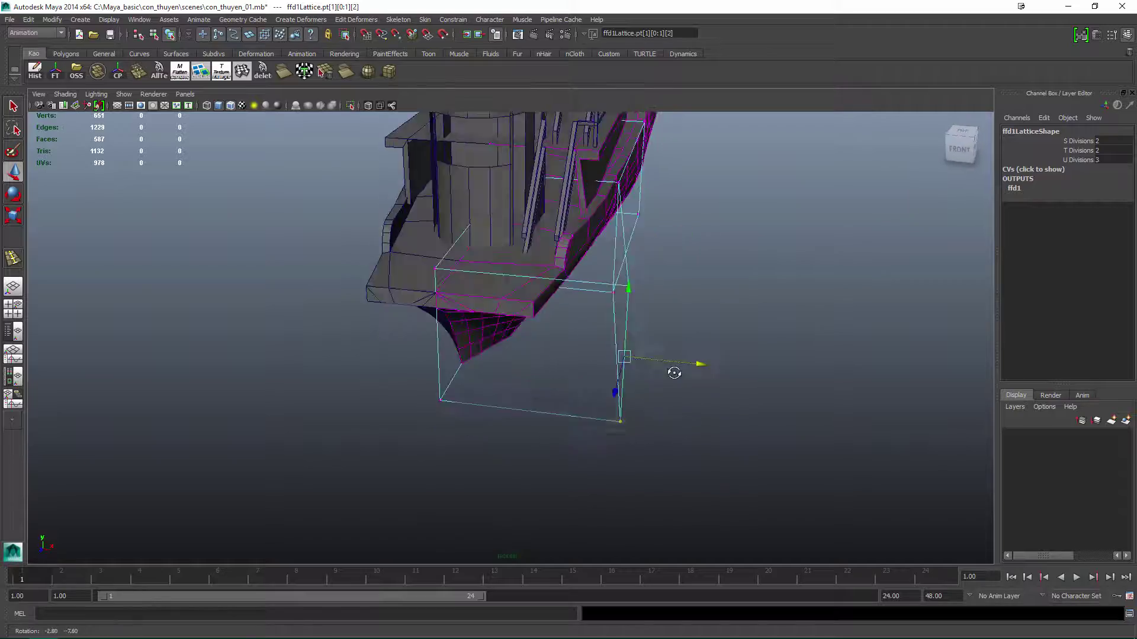
Undo the lattice deformation and step back through the preceding hull, stair and vertex edits.
{"action": "key", "text": "ctrl+z"}
{"action": "key", "text": "ctrl+z"}
{"action": "key", "text": "ctrl+z"}
{"action": "key", "text": "ctrl+z"}
{"action": "key", "text": "ctrl+z"}
{"action": "key", "text": "ctrl+z"}
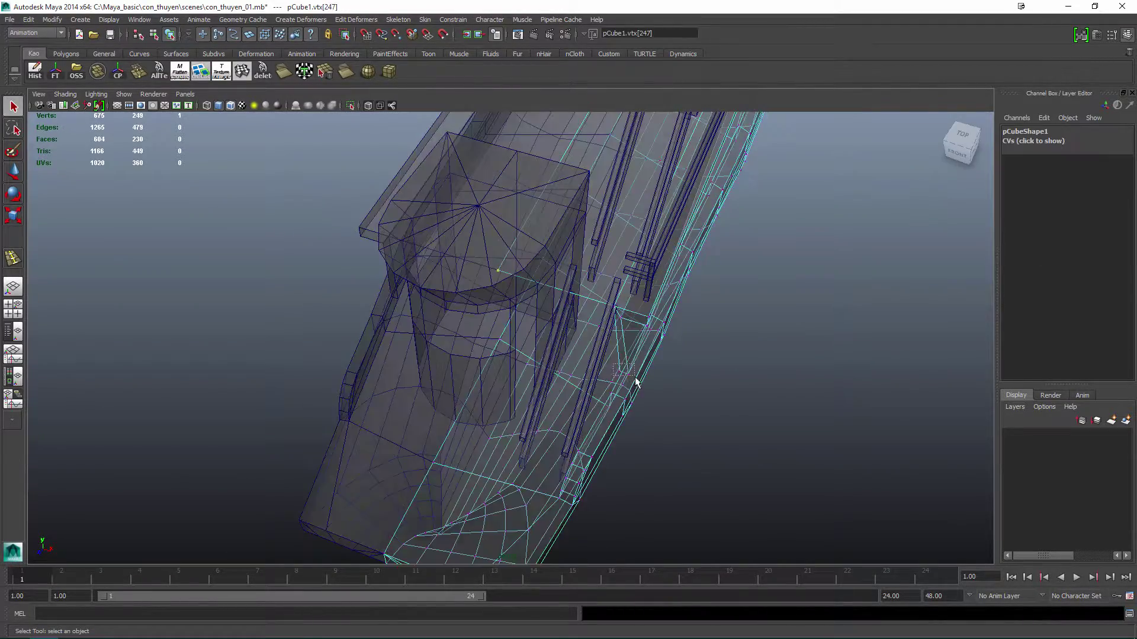
{"action": "key", "text": "ctrl+z"}
{"action": "key", "text": "ctrl+z"}
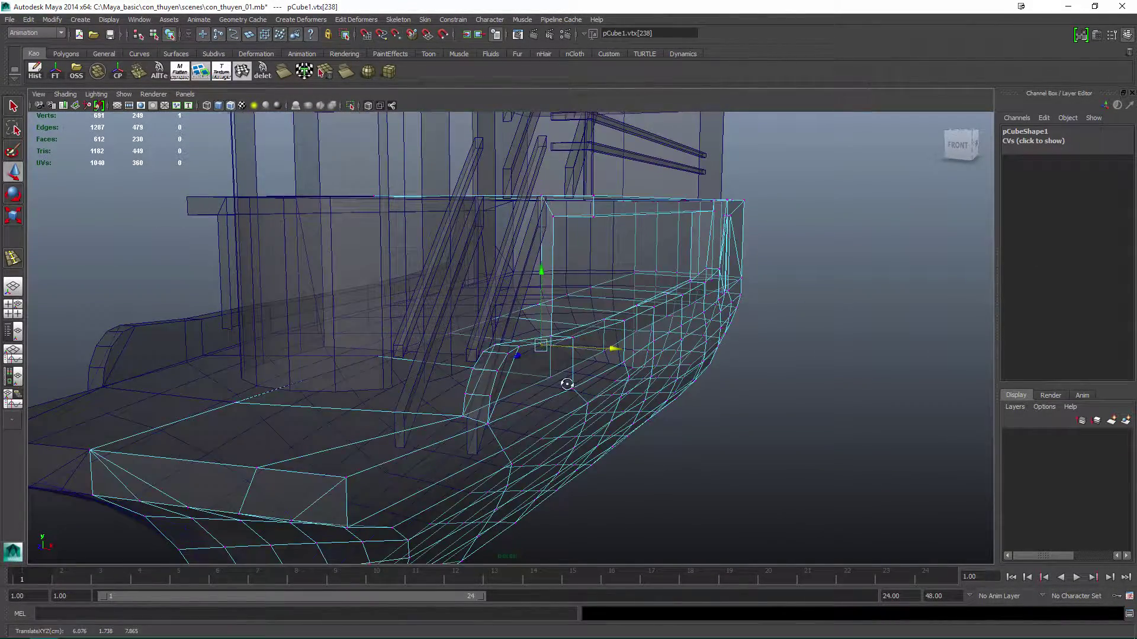
{"action": "key", "text": "ctrl+z"}
{"action": "key", "text": "ctrl+z"}
{"action": "key", "text": "ctrl+z"}
{"action": "key", "text": "ctrl+z"}
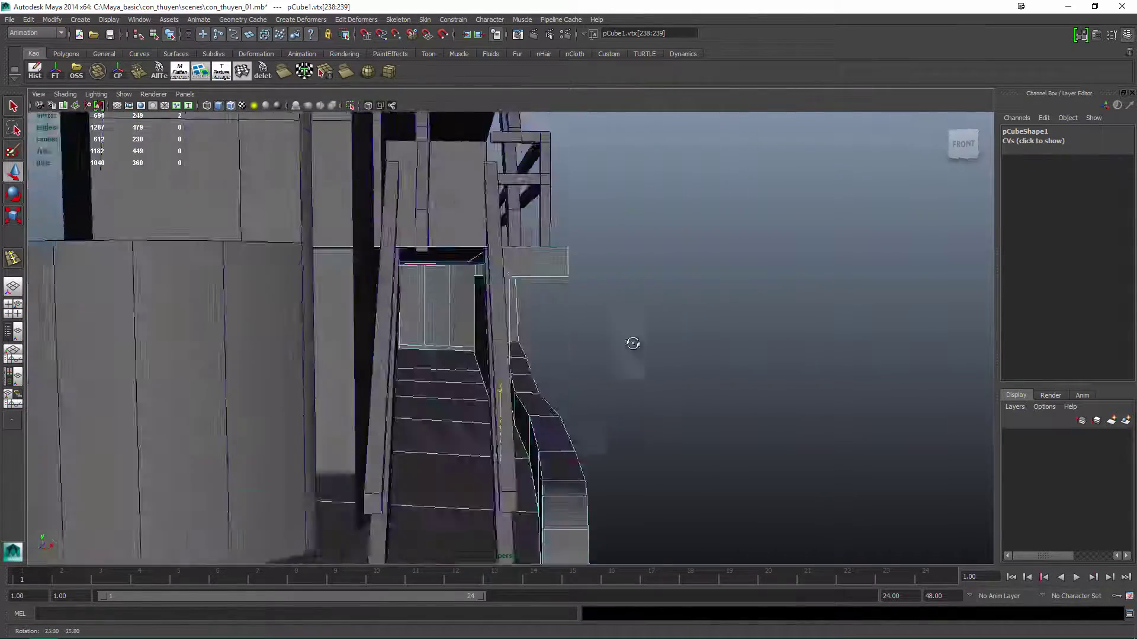
{"action": "key", "text": "ctrl+z"}
{"action": "key", "text": "ctrl+z"}
{"action": "key", "text": "ctrl+z"}
{"action": "key", "text": "ctrl+z"}
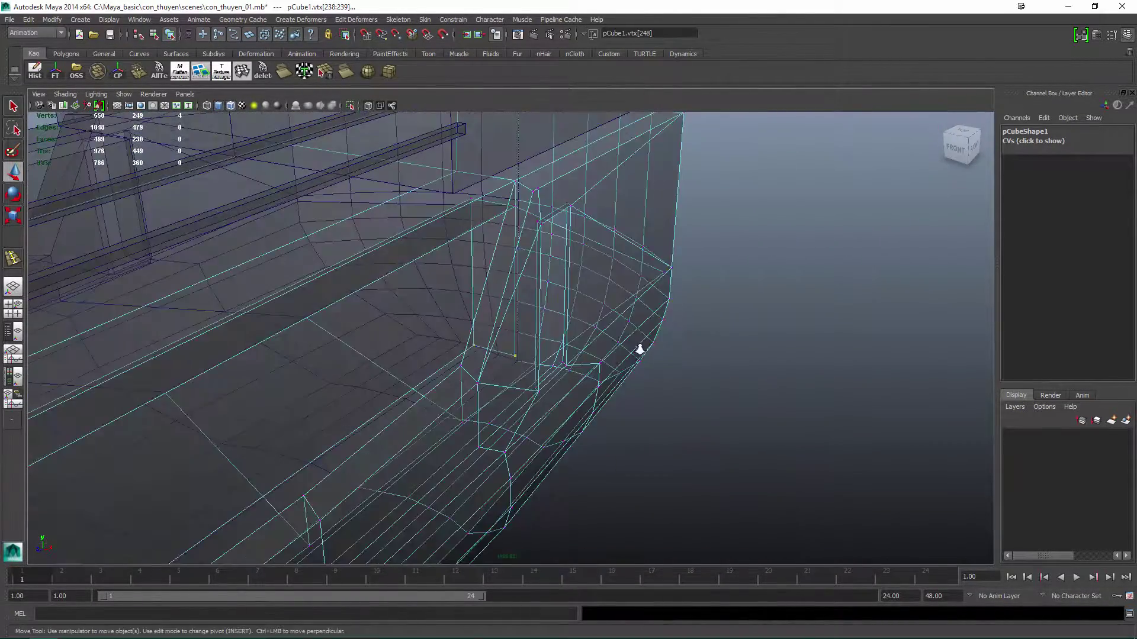
{"action": "key", "text": "ctrl+z"}
{"action": "key", "text": "ctrl+z"}
{"action": "key", "text": "ctrl+z"}
Save the scene as con_thuyen_02.mb and redo the undone stair edits.
{"action": "key", "text": "ctrl+shift+s"}
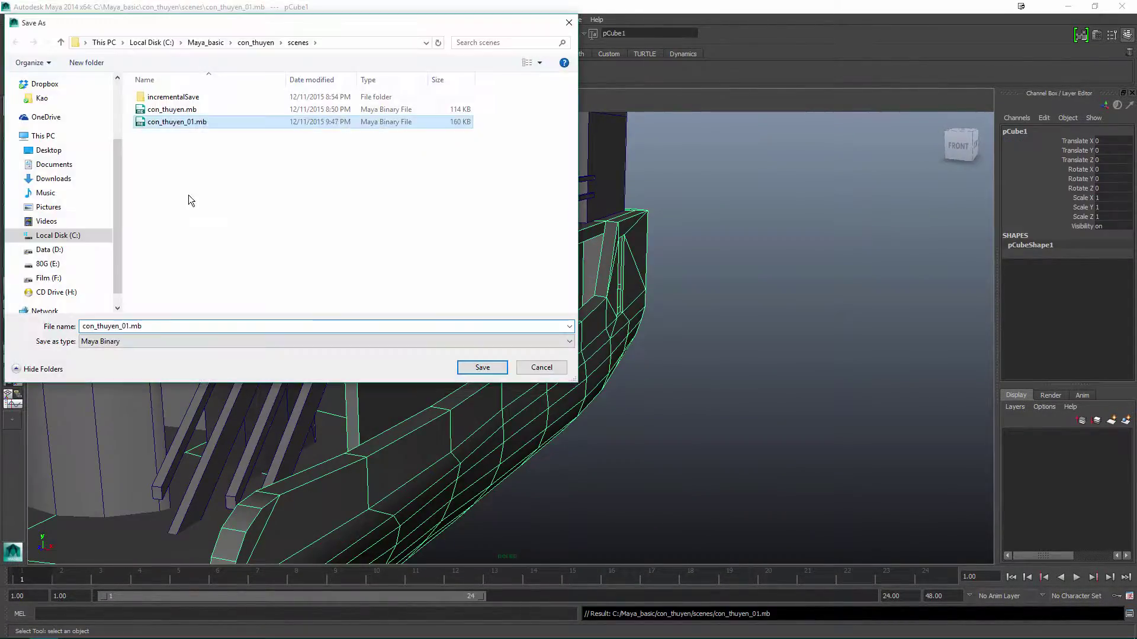
{"action": "key", "text": "Return"}
{"action": "key", "text": "shift+z"}
{"action": "key", "text": "shift+z"}
{"action": "key", "text": "shift+z"}
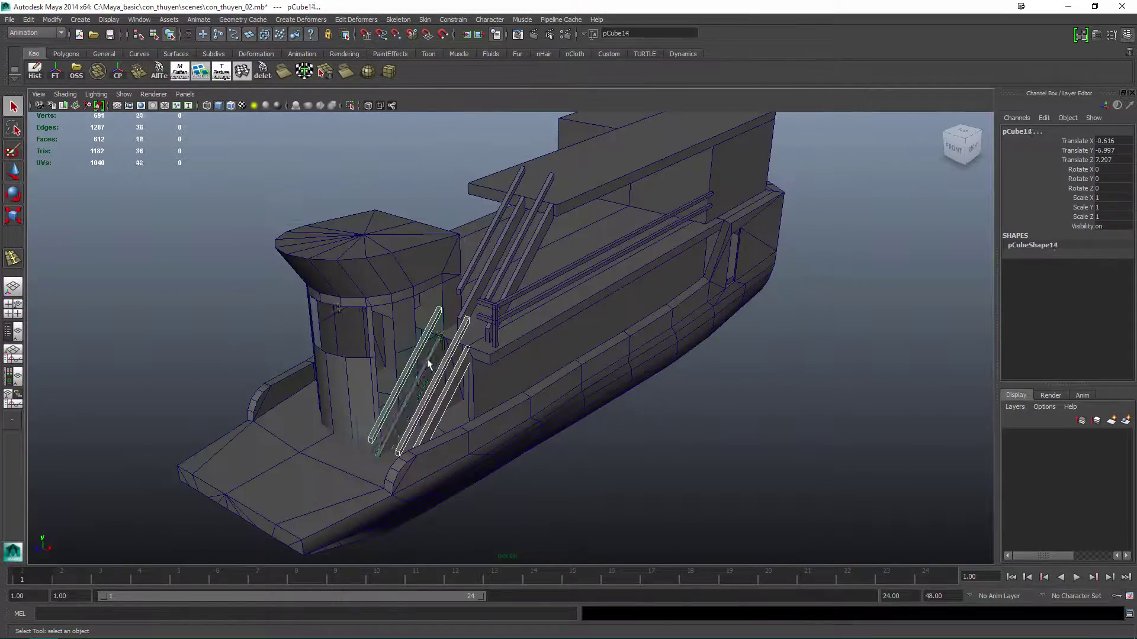
{"action": "key", "text": "shift+z"}
{"action": "key", "text": "shift+z"}
{"action": "key", "text": "shift+z"}
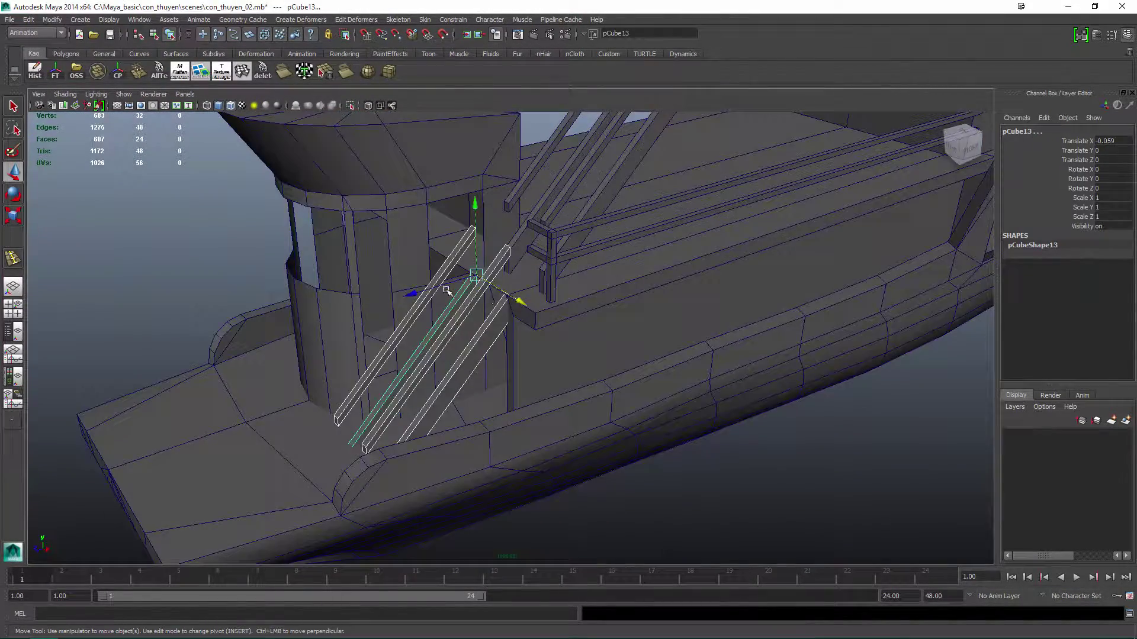
Undo the last stair move and shift the upper stair's lower end vertices back toward the wheelhouse's rear wall.
{"action": "left_click_drag", "start_coordinate": [447, 289], "coordinate": [590, 232], "text": "alt"}
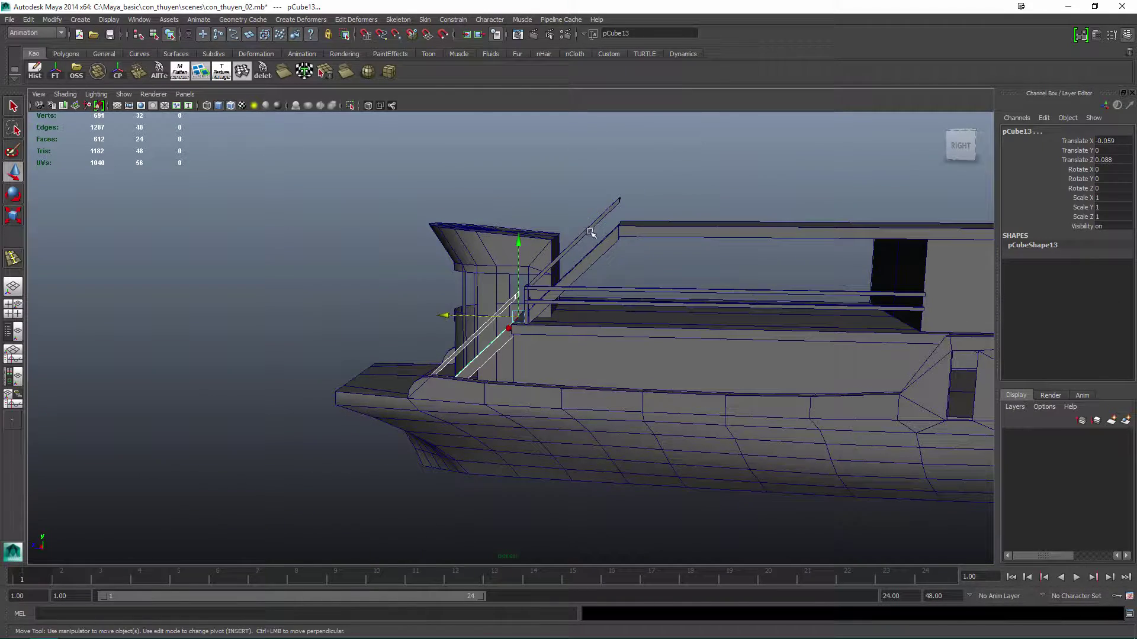
{"action": "key", "text": "ctrl+z"}
{"action": "left_click_drag", "start_coordinate": [503, 360], "coordinate": [460, 281], "text": "alt"}
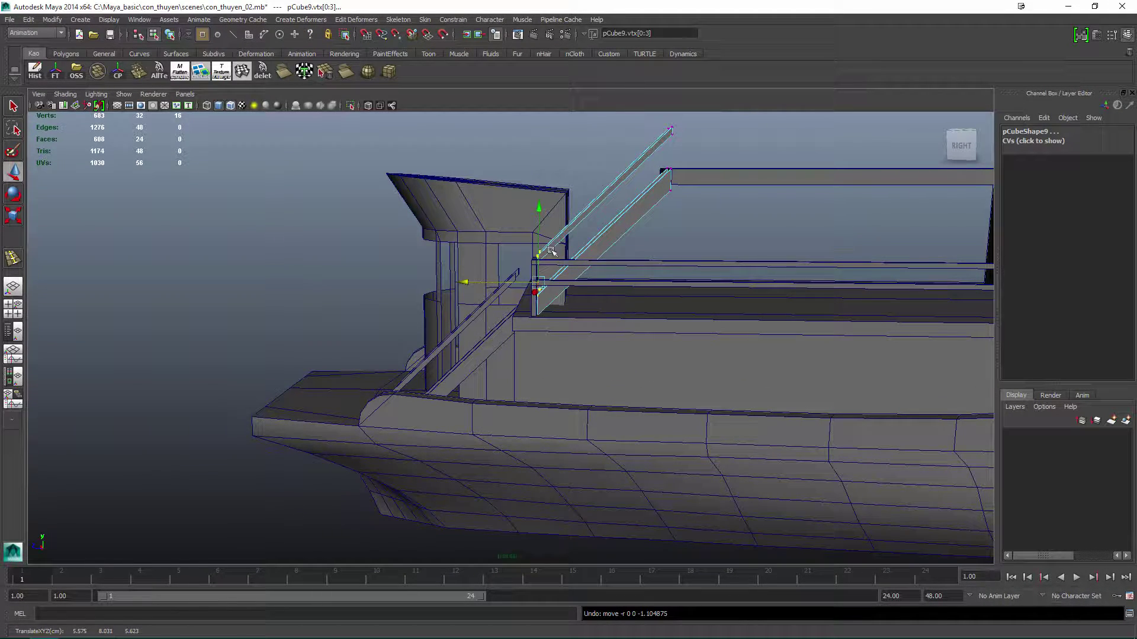
{"action": "left_click_drag", "start_coordinate": [586, 297], "coordinate": [614, 262], "text": "alt"}
{"action": "key", "text": "q"}
{"action": "left_click_drag", "start_coordinate": [644, 331], "coordinate": [452, 407], "text": "alt"}
Replace the upper stair's handrails with raised copies of its side bars and lower their top vertices to slim them.
{"action": "key", "text": "F8"}
{"action": "key", "text": "w"}
{"action": "key", "text": "w"}
{"action": "middle_click_drag", "start_coordinate": [656, 302], "coordinate": [640, 389], "text": "alt"}
{"action": "key", "text": "ctrl+z"}
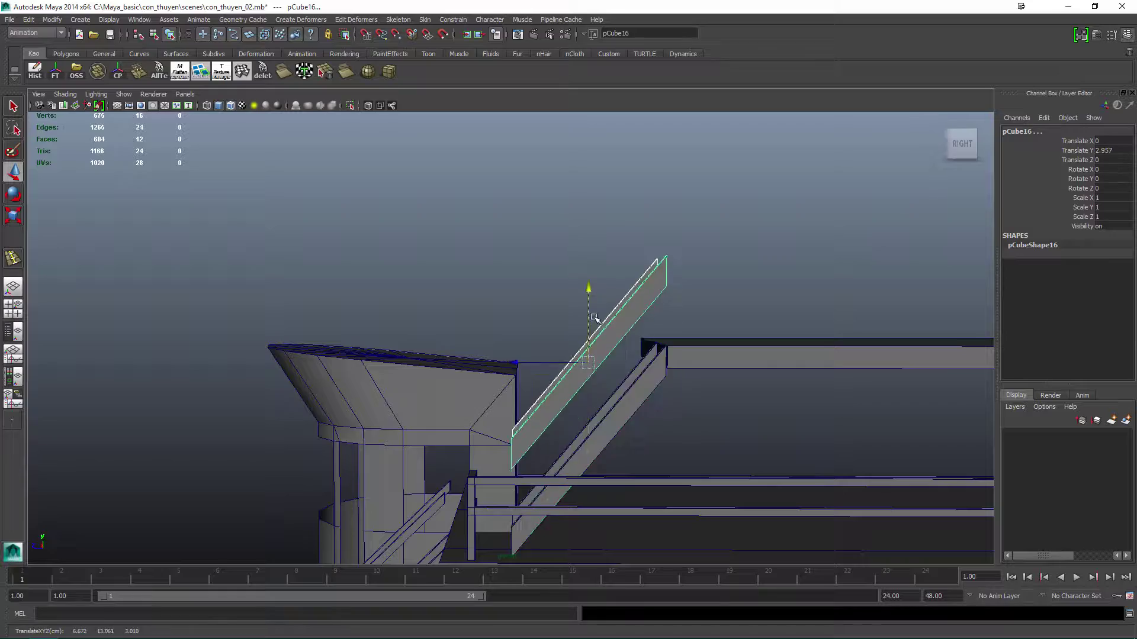
{"action": "left_click_drag", "start_coordinate": [595, 318], "coordinate": [616, 333], "text": "alt"}
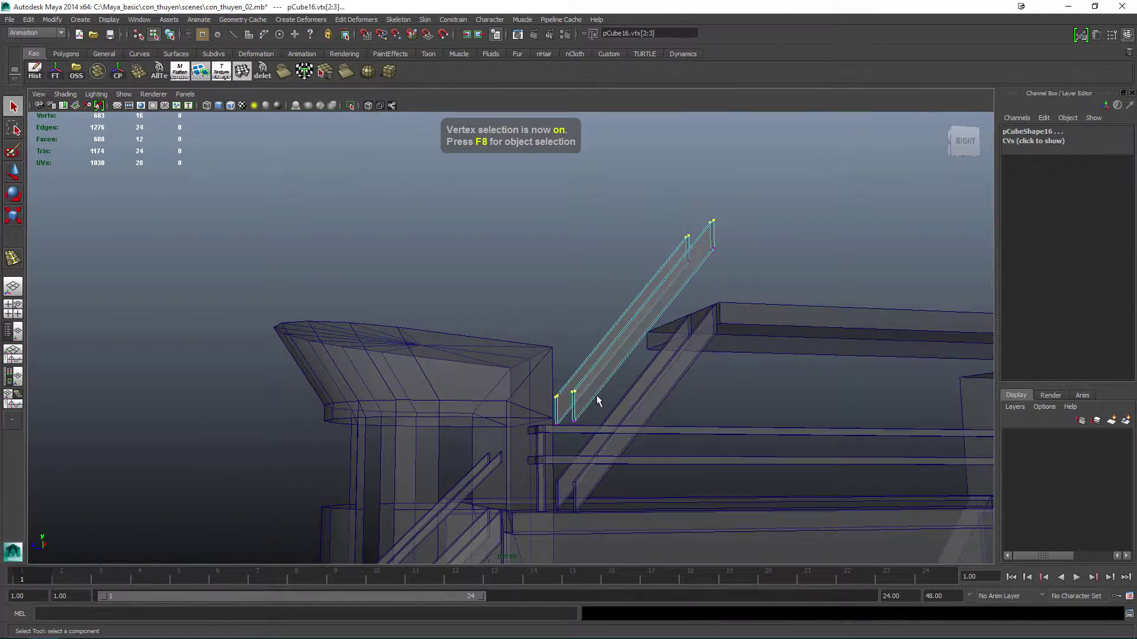
{"action": "left_click_drag", "start_coordinate": [669, 211], "coordinate": [634, 254], "text": "alt"}
{"action": "key", "text": "F8"}
{"action": "key", "text": "w"}
{"action": "left_click", "coordinate": [718, 287]}
Select the vertices of the railing's front corner and move them forward to the edge of the upper deck.
{"action": "key", "text": "q"}
{"action": "left_click_drag", "start_coordinate": [721, 330], "coordinate": [509, 414], "text": "alt"}
{"action": "left_click", "coordinate": [566, 389]}
{"action": "key", "text": "F8"}
{"action": "key", "text": "w"}
{"action": "left_click_drag", "start_coordinate": [527, 299], "coordinate": [637, 329]}
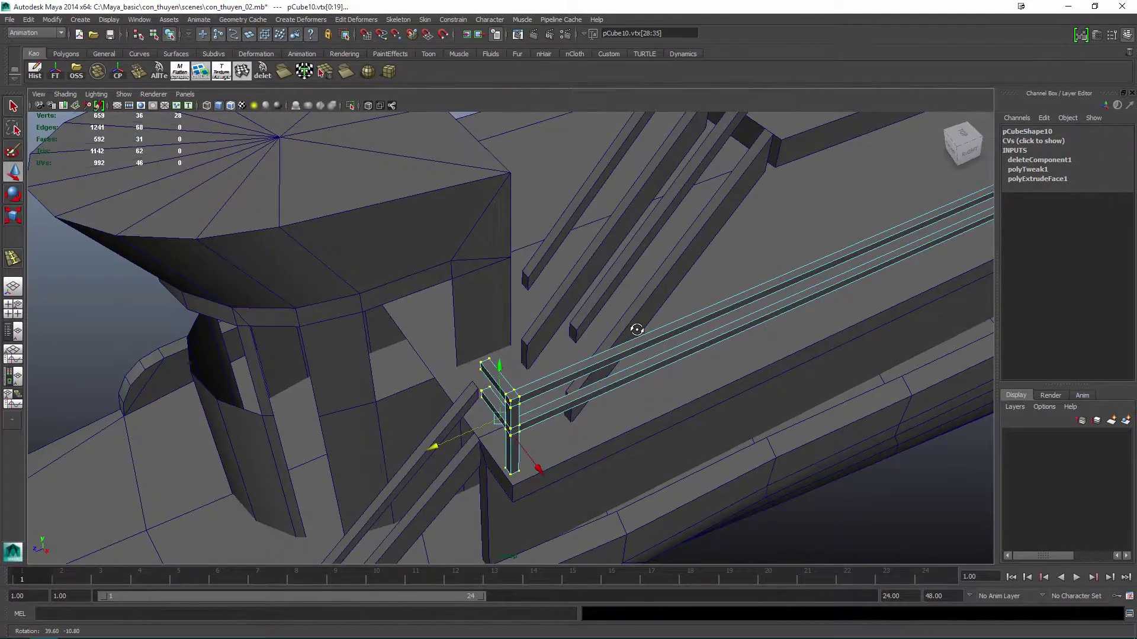
{"action": "key", "text": "F8"}
Fit the lower stair's two outer handrails to the ends of the railing's upper and lower rails and delete the surplus bar.
{"action": "left_click", "coordinate": [415, 462]}
{"action": "left_click_drag", "start_coordinate": [414, 461], "coordinate": [586, 182], "text": "alt"}
{"action": "left_click", "coordinate": [482, 296], "text": "shift"}
{"action": "left_click", "coordinate": [482, 296], "text": "shift"}
{"action": "left_click_drag", "start_coordinate": [482, 296], "coordinate": [577, 243], "text": "alt"}
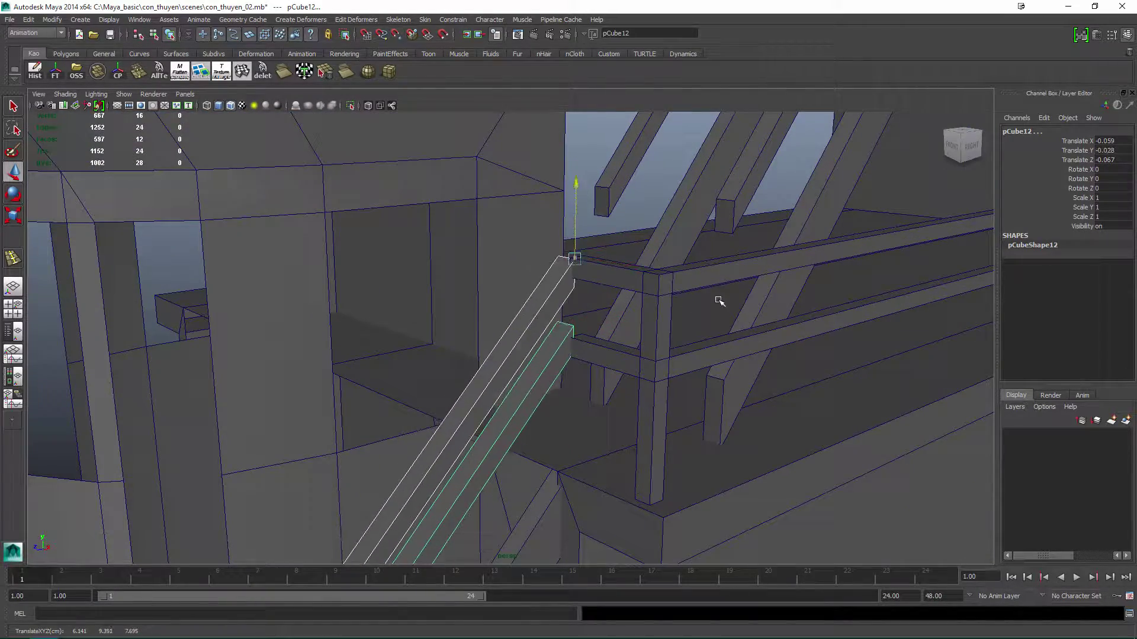
{"action": "right_click_drag", "start_coordinate": [719, 301], "coordinate": [619, 340], "text": "alt"}
{"action": "key", "text": "q"}
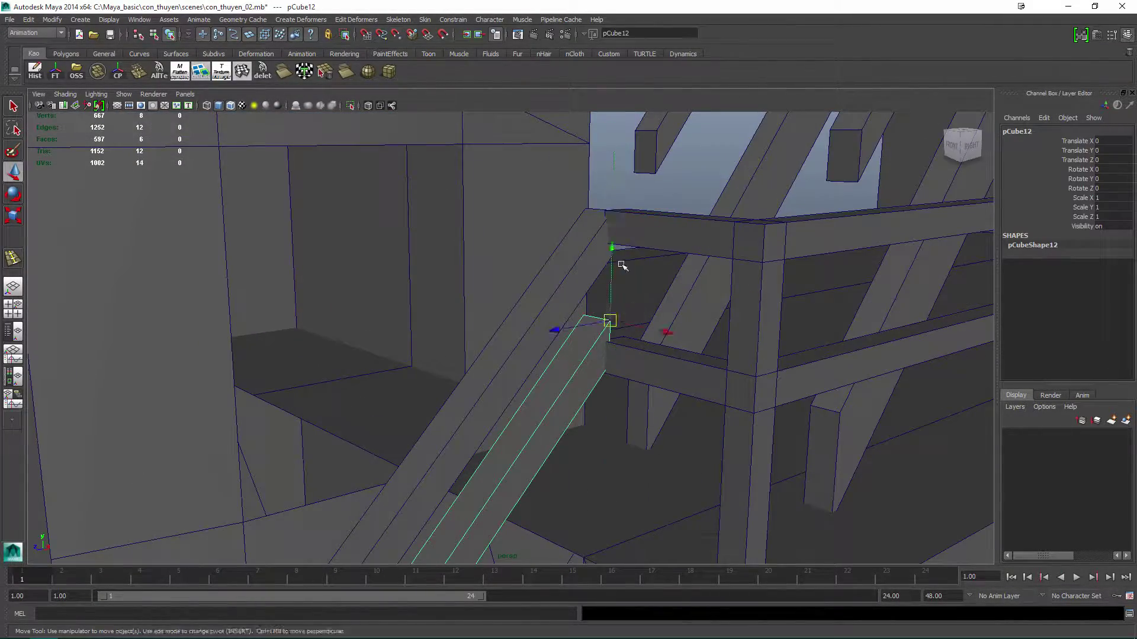
{"action": "key", "text": "ctrl+d"}
{"action": "left_click_drag", "start_coordinate": [621, 266], "coordinate": [790, 241], "text": "alt"}
{"action": "key", "text": "Delete"}
{"action": "right_click_drag", "start_coordinate": [760, 338], "coordinate": [715, 249], "text": "alt"}
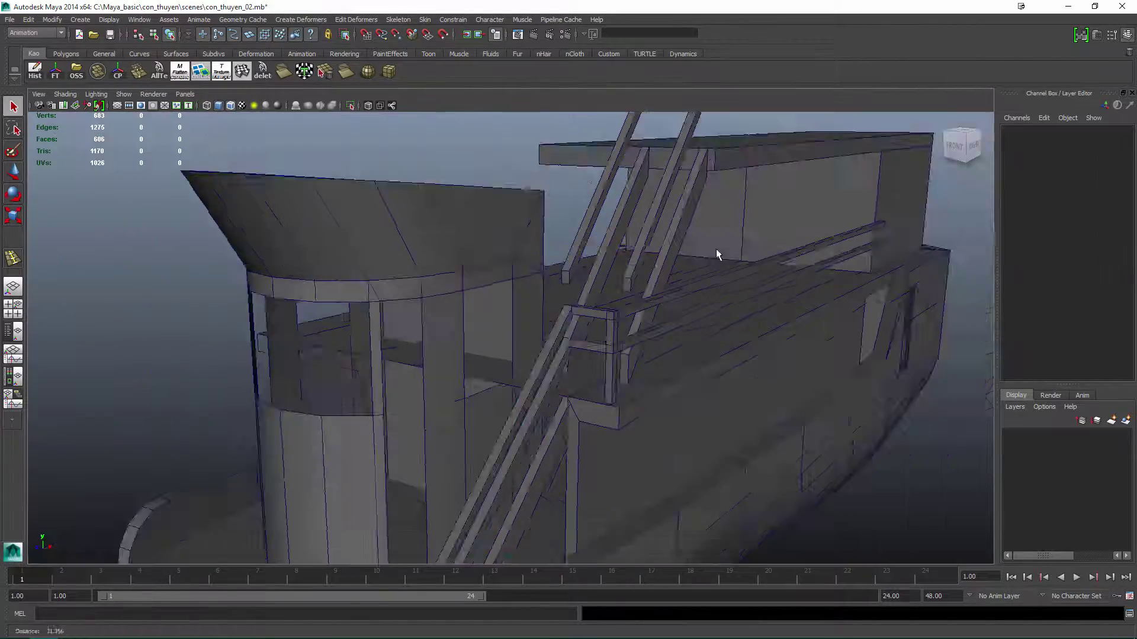
{"action": "left_click_drag", "start_coordinate": [716, 249], "coordinate": [714, 319], "text": "alt"}
Extrude the upper front rail's open end edges and extend the end down to the deck to form a second post.
{"action": "left_click", "coordinate": [710, 306]}
{"action": "right_click_drag", "start_coordinate": [714, 319], "coordinate": [695, 393], "text": "alt"}
{"action": "left_click_drag", "start_coordinate": [695, 386], "coordinate": [658, 289], "text": "alt"}
{"action": "key", "text": "F11"}
{"action": "left_click", "coordinate": [733, 292]}
{"action": "right_click", "coordinate": [733, 292], "text": "shift"}
{"action": "left_click", "coordinate": [659, 289]}
{"action": "key", "text": "ctrl+e"}
{"action": "right_click_drag", "start_coordinate": [659, 289], "coordinate": [707, 368], "text": "alt"}
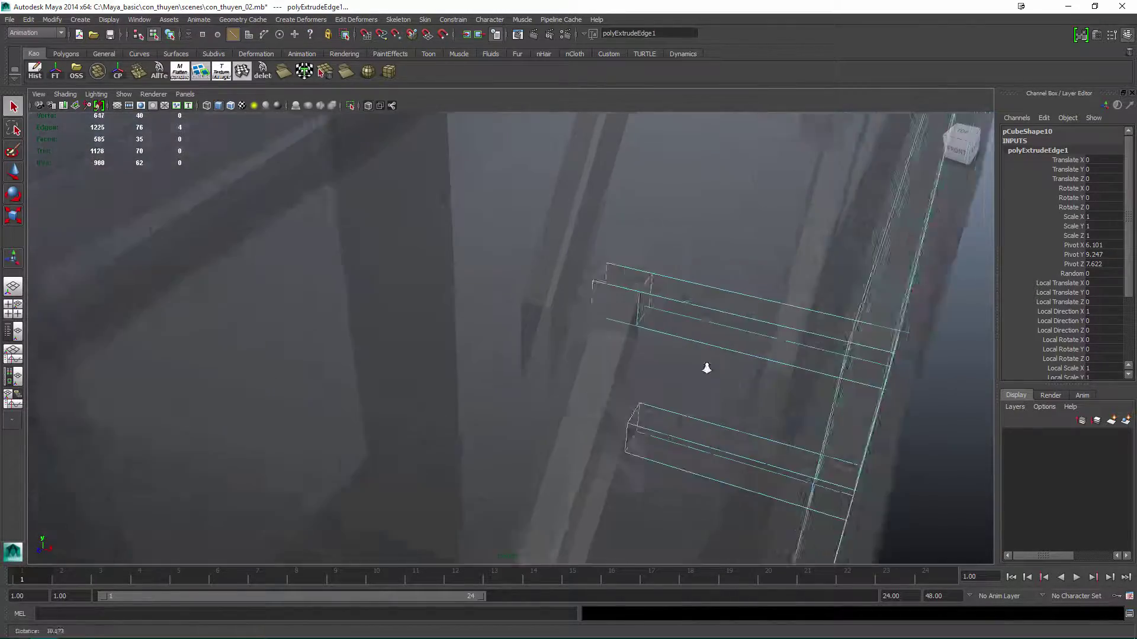
{"action": "key", "text": "w"}
{"action": "left_click_drag", "start_coordinate": [706, 367], "coordinate": [579, 216], "text": "alt"}
{"action": "key", "text": "Delete"}
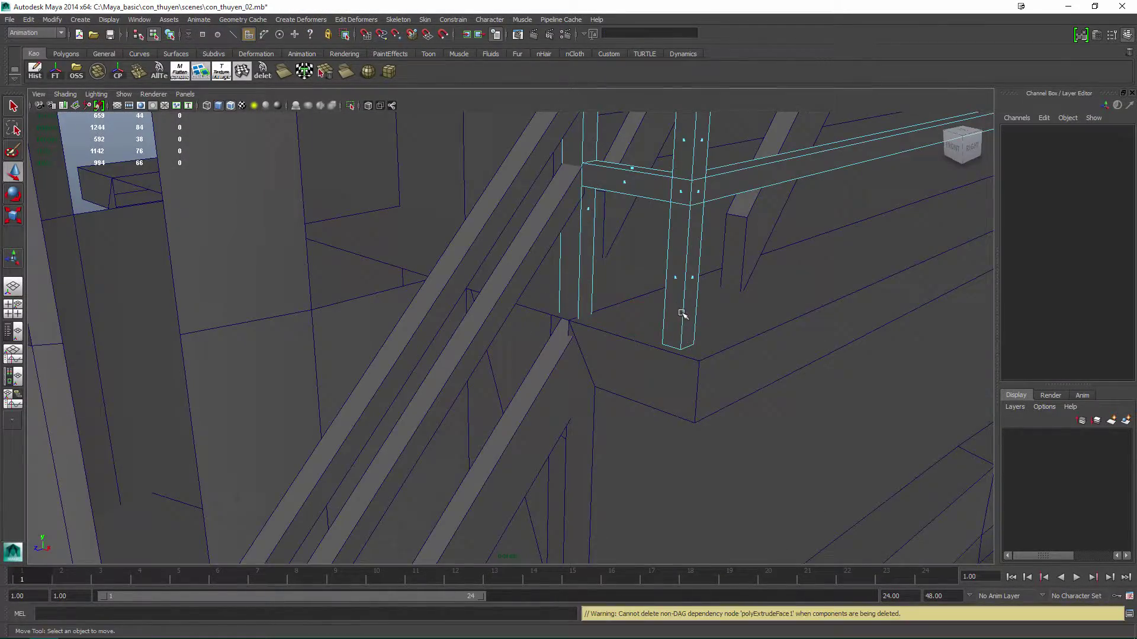
Duplicate the new railing post's faces as a separate post object.
{"action": "scroll", "coordinate": [681, 314], "scroll_direction": "down", "scroll_amount": 5}
{"action": "scroll", "coordinate": [701, 436], "scroll_direction": "down", "scroll_amount": 5}
{"action": "key", "text": "q"}
{"action": "left_click", "coordinate": [718, 373]}
{"action": "left_click_drag", "start_coordinate": [718, 373], "coordinate": [816, 340], "text": "alt"}
{"action": "scroll", "coordinate": [599, 308], "scroll_direction": "up", "scroll_amount": 6}
{"action": "left_click", "coordinate": [599, 308]}
{"action": "left_click_drag", "start_coordinate": [585, 321], "coordinate": [627, 356], "text": "alt"}
{"action": "left_click_drag", "start_coordinate": [603, 495], "coordinate": [704, 178]}
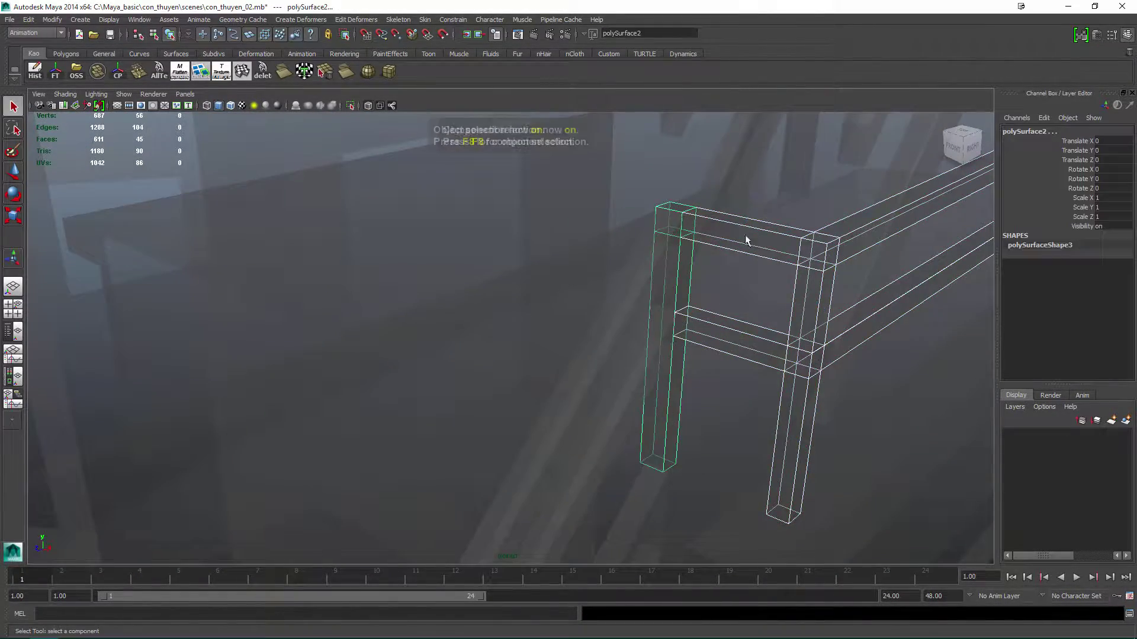
Move the copied post down to the foot of the lower stair, at the lower ends of the handrails.
{"action": "scroll", "coordinate": [716, 351], "scroll_direction": "down", "scroll_amount": 5}
{"action": "left_click_drag", "start_coordinate": [639, 346], "coordinate": [657, 296], "text": "alt"}
{"action": "left_click_drag", "start_coordinate": [649, 296], "coordinate": [674, 299]}
{"action": "scroll", "coordinate": [728, 305], "scroll_direction": "up", "scroll_amount": 4}
{"action": "mouse_move", "coordinate": [416, 345]}
{"action": "left_mouse_down", "text": "alt"}
{"action": "mouse_move", "coordinate": [718, 317]}
{"action": "mouse_move", "coordinate": [526, 249]}
{"action": "mouse_move", "coordinate": [584, 368]}
{"action": "mouse_move", "coordinate": [517, 376]}
{"action": "mouse_move", "coordinate": [512, 329]}
{"action": "left_mouse_up", "text": "alt"}
{"action": "key", "text": "alt+a"}
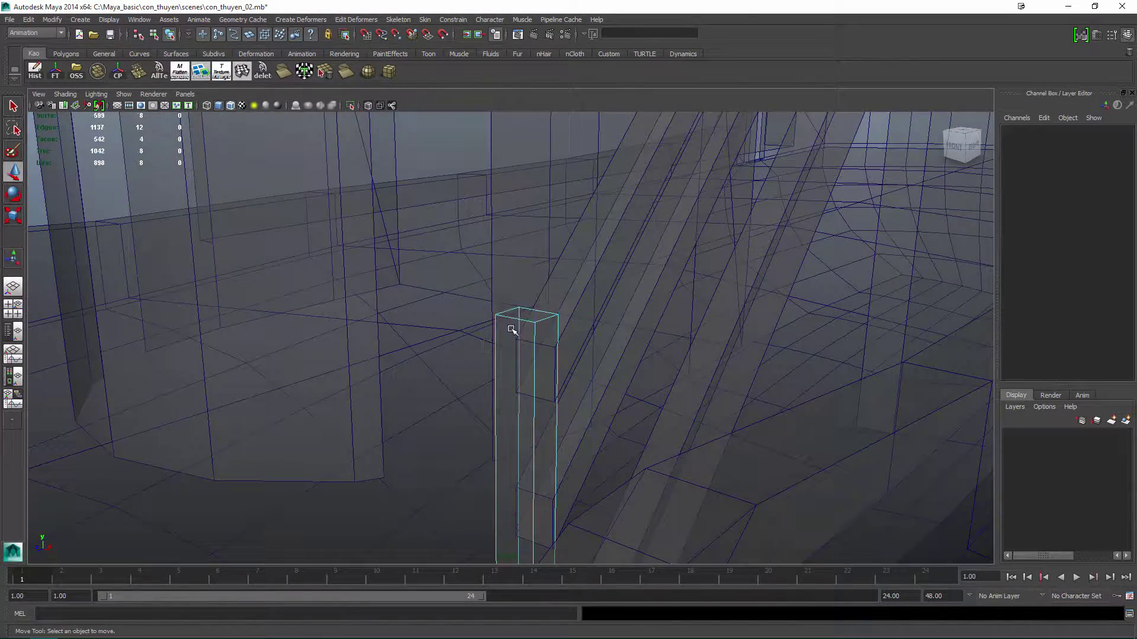
{"action": "left_click", "coordinate": [518, 499]}
{"action": "key", "text": "alt+a"}
Extrude the post's top face, add two edge loops below it and scale the ring inward into a groove.
{"action": "key", "text": "F8"}
{"action": "left_click_drag", "start_coordinate": [519, 499], "coordinate": [497, 261], "text": "alt"}
{"action": "left_click", "coordinate": [507, 363]}
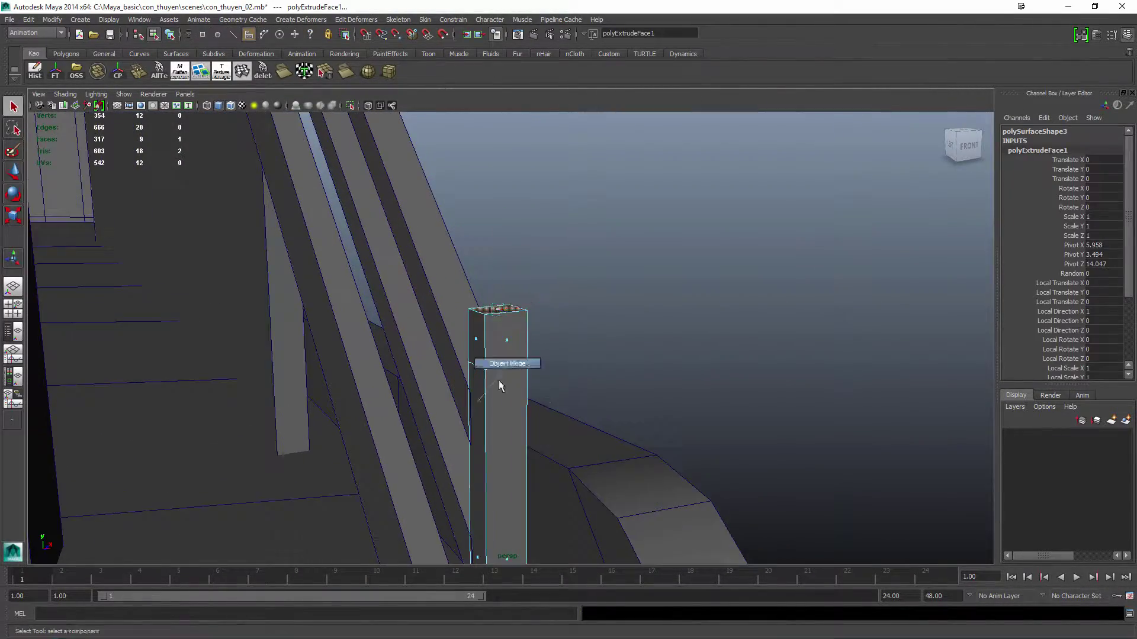
{"action": "scroll", "coordinate": [536, 370], "scroll_direction": "up", "scroll_amount": 2}
{"action": "scroll", "coordinate": [536, 371], "scroll_direction": "up", "scroll_amount": 1}
{"action": "left_click", "coordinate": [531, 365]}
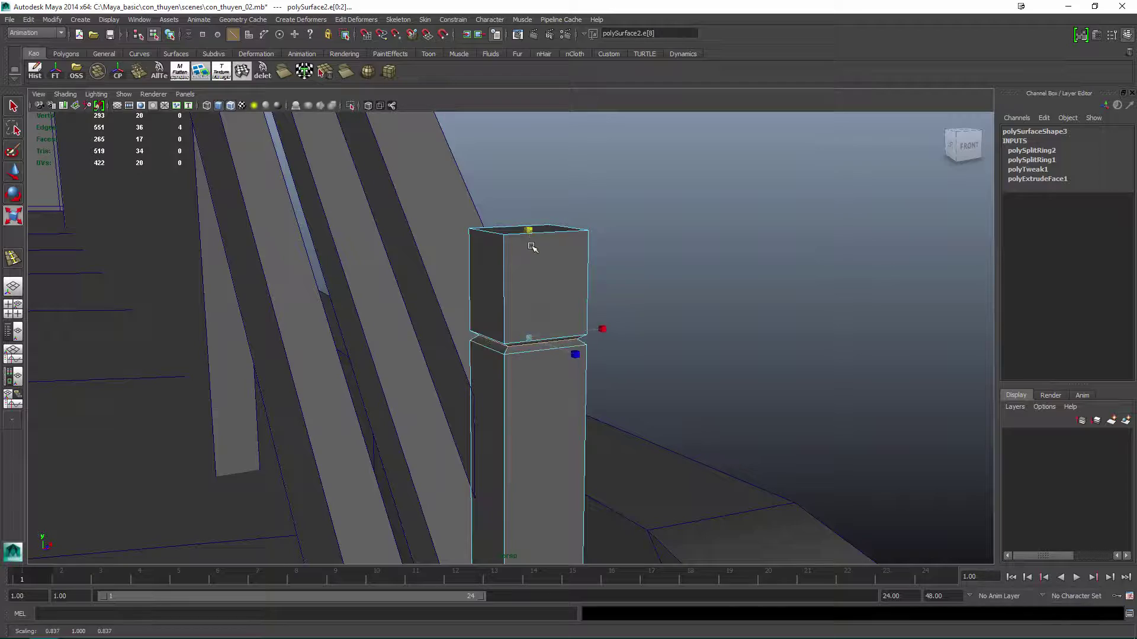
{"action": "key", "text": "F8"}
Create a polygon cube beside the upper stair and flatten it to a Y scale of 0.176 as a tread.
{"action": "left_click_drag", "start_coordinate": [532, 247], "coordinate": [578, 342], "text": "alt"}
{"action": "left_click", "coordinate": [574, 399]}
{"action": "left_click", "coordinate": [577, 343]}
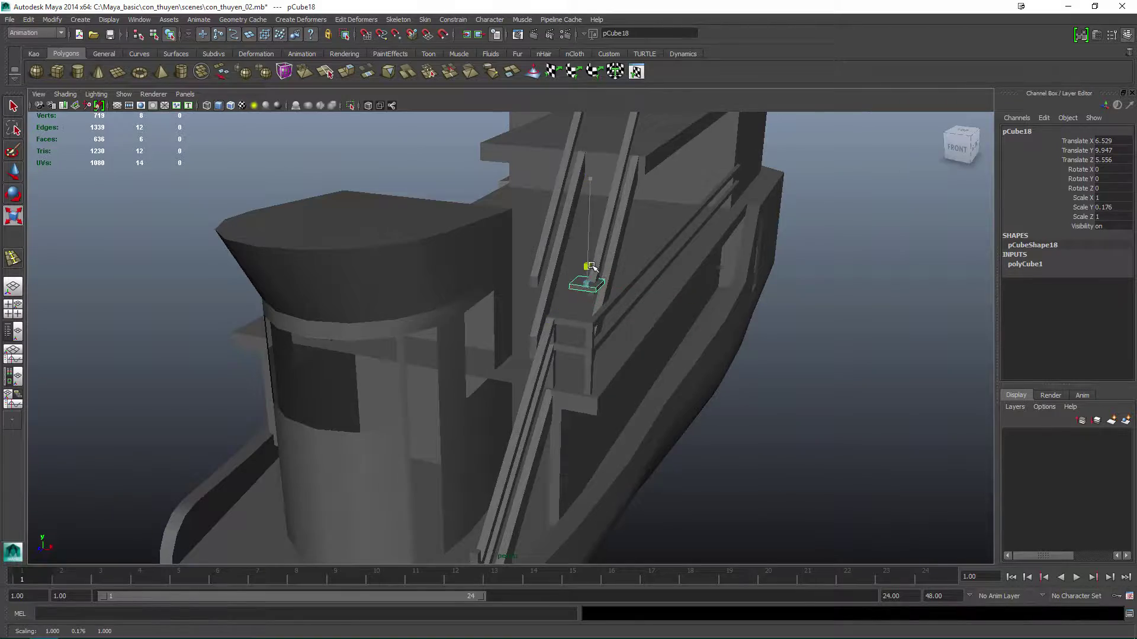
{"action": "left_click_drag", "start_coordinate": [591, 267], "coordinate": [589, 393], "text": "alt"}
{"action": "key", "text": "e"}
Move the tread's end vertices in the top view to match the stair's width and freeze its transformations.
{"action": "key", "text": "w"}
{"action": "left_click_drag", "start_coordinate": [490, 413], "coordinate": [659, 411], "text": "alt"}
{"action": "key", "text": "F9"}
{"action": "left_click_drag", "start_coordinate": [417, 311], "coordinate": [450, 385]}
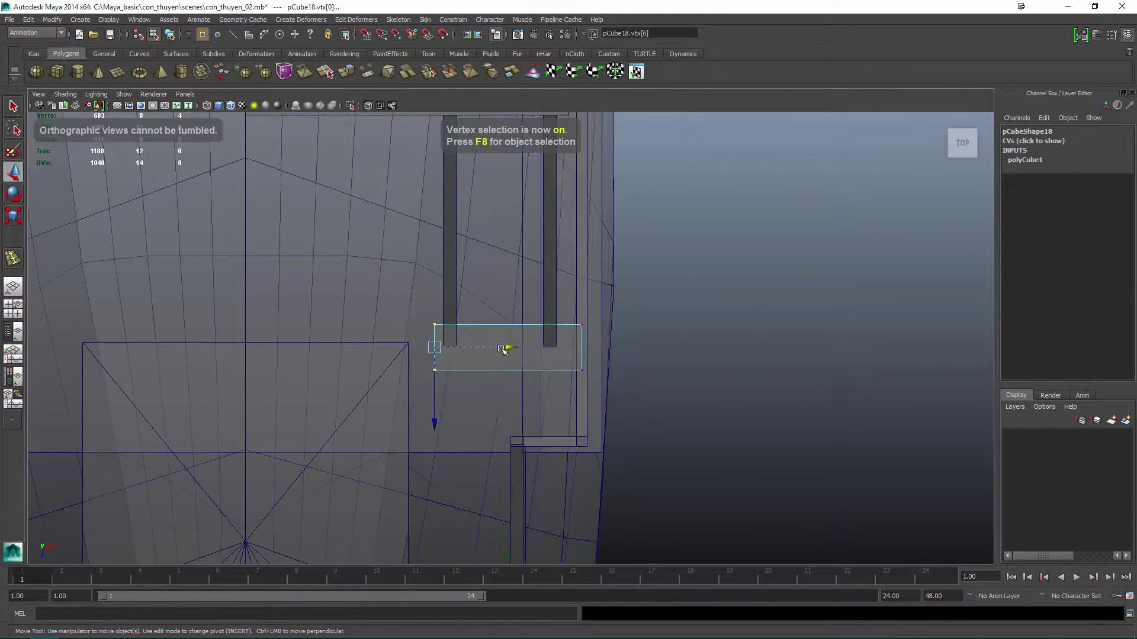
{"action": "key", "text": "F8"}
{"action": "key", "text": "space"}
{"action": "left_click_drag", "start_coordinate": [538, 355], "coordinate": [574, 312]}
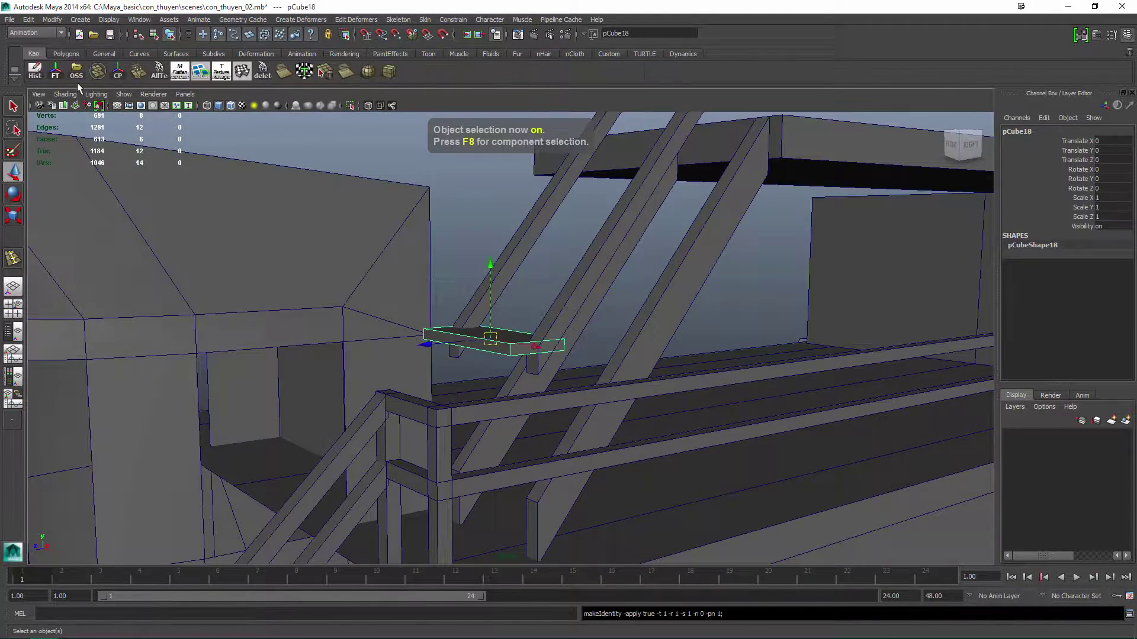
Place the tread between the side bars near the foot of the upper stair and thin it to a Y scale of 0.669.
{"action": "left_click_drag", "start_coordinate": [415, 285], "coordinate": [476, 381], "text": "alt"}
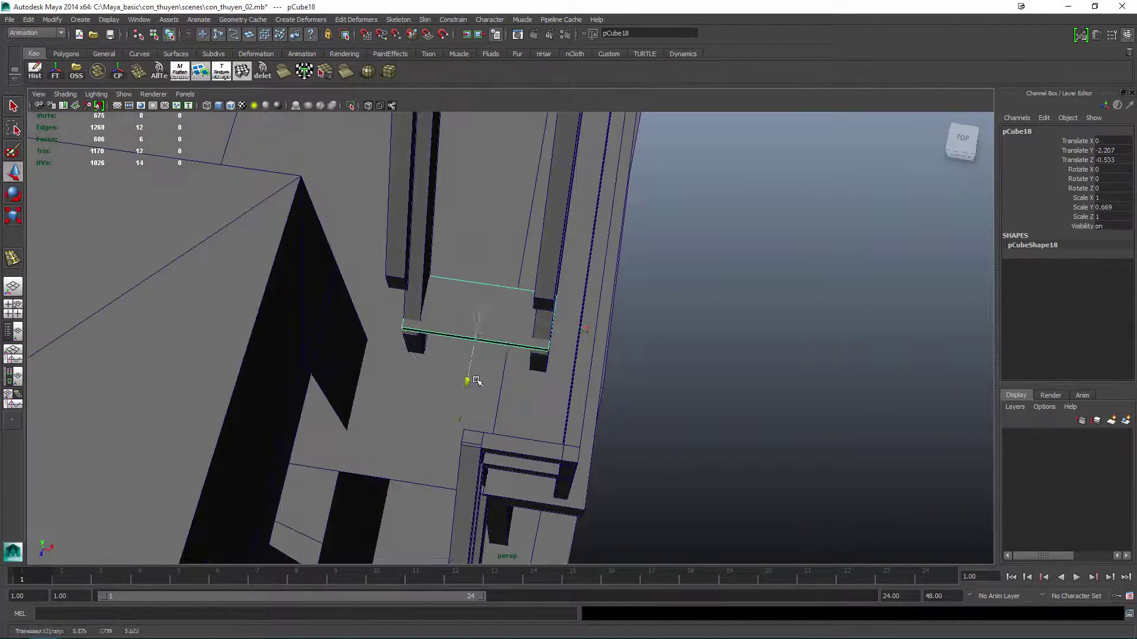
{"action": "left_click_drag", "start_coordinate": [549, 356], "coordinate": [596, 411], "text": "alt"}
{"action": "key", "text": "r"}
Duplicate the tread repeatedly and space the copies evenly up the upper stair in the side view.
{"action": "key", "text": "ctrl+d"}
{"action": "key", "text": "shift+d"}
{"action": "key", "text": "shift+d"}
{"action": "key", "text": "shift+d"}
{"action": "key", "text": "space"}
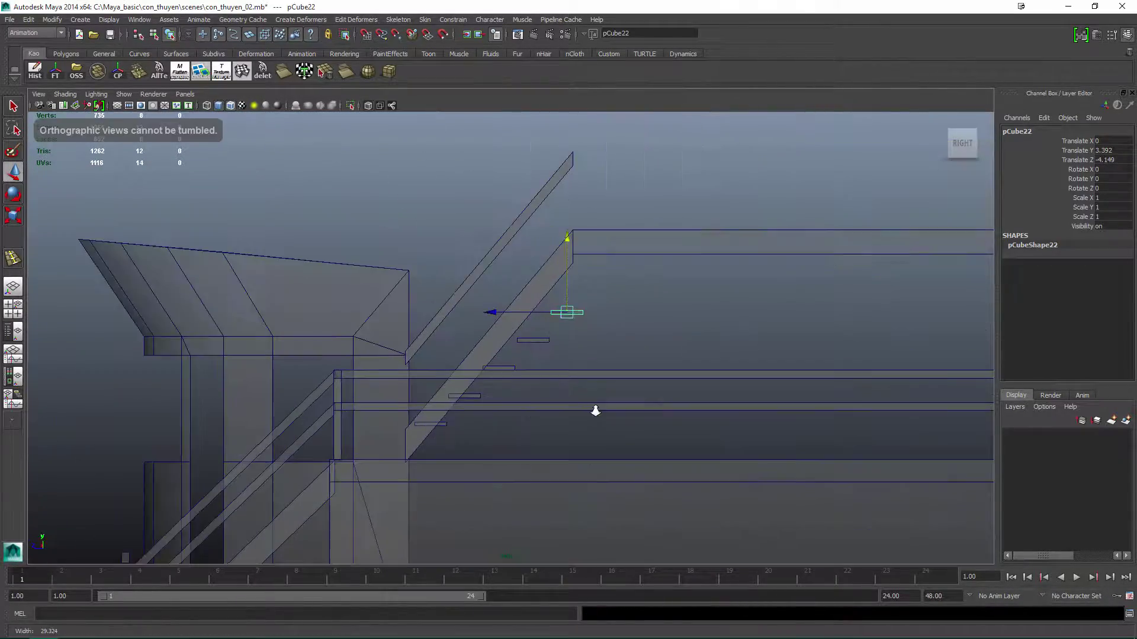
{"action": "right_click_drag", "start_coordinate": [546, 394], "coordinate": [597, 316], "text": "alt"}
{"action": "left_click", "coordinate": [596, 316]}
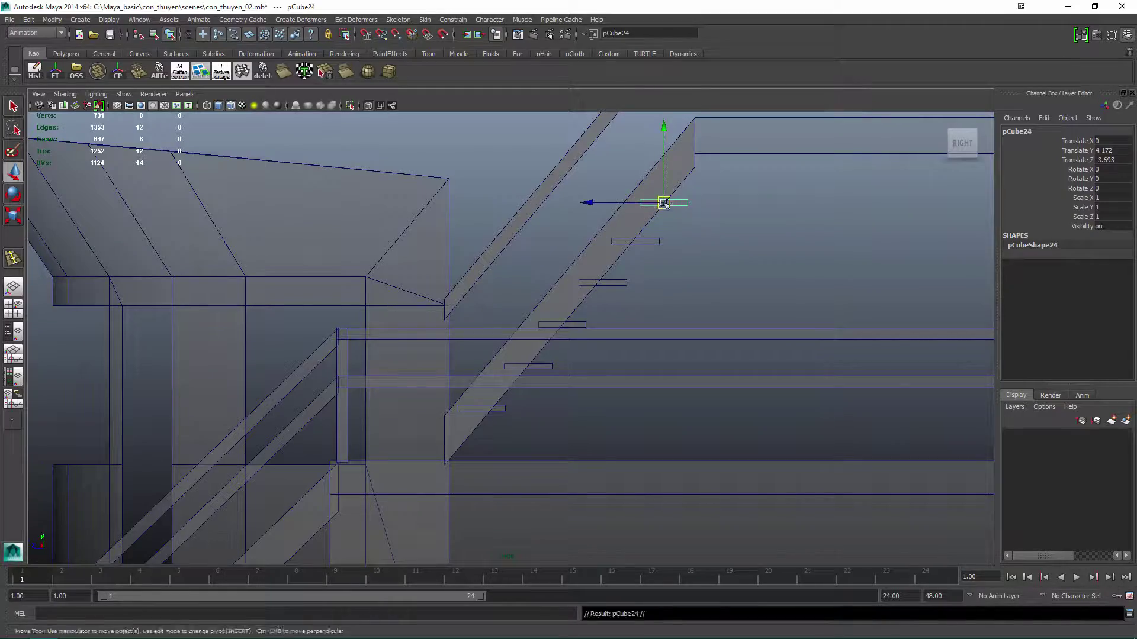
Duplicate the upper stair's set of treads and move the copy down and forward onto the lower stair.
{"action": "key", "text": "space"}
{"action": "mouse_move", "coordinate": [664, 203]}
{"action": "left_mouse_down"}
{"action": "mouse_move", "coordinate": [697, 279]}
{"action": "mouse_move", "coordinate": [542, 319]}
{"action": "mouse_move", "coordinate": [534, 425]}
{"action": "mouse_move", "coordinate": [601, 308]}
{"action": "mouse_move", "coordinate": [655, 296]}
{"action": "mouse_move", "coordinate": [531, 361]}
{"action": "mouse_move", "coordinate": [340, 391]}
{"action": "left_mouse_up"}
{"action": "key", "text": "5"}
{"action": "key", "text": "w"}
{"action": "key", "text": "space"}
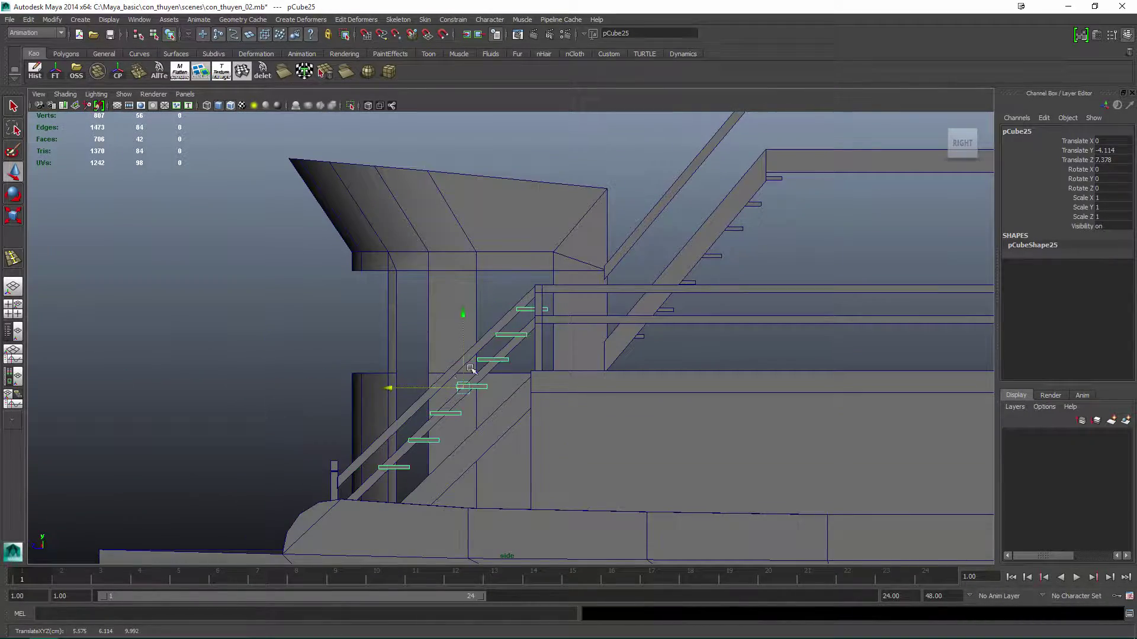
{"action": "left_click_drag", "start_coordinate": [467, 370], "coordinate": [474, 379]}
{"action": "left_click_drag", "start_coordinate": [474, 379], "coordinate": [721, 263], "text": "alt"}
Duplicate the lower stair's outer side bar and move the copy across to the inner side of the treads.
{"action": "key", "text": "space"}
{"action": "left_click", "coordinate": [634, 322]}
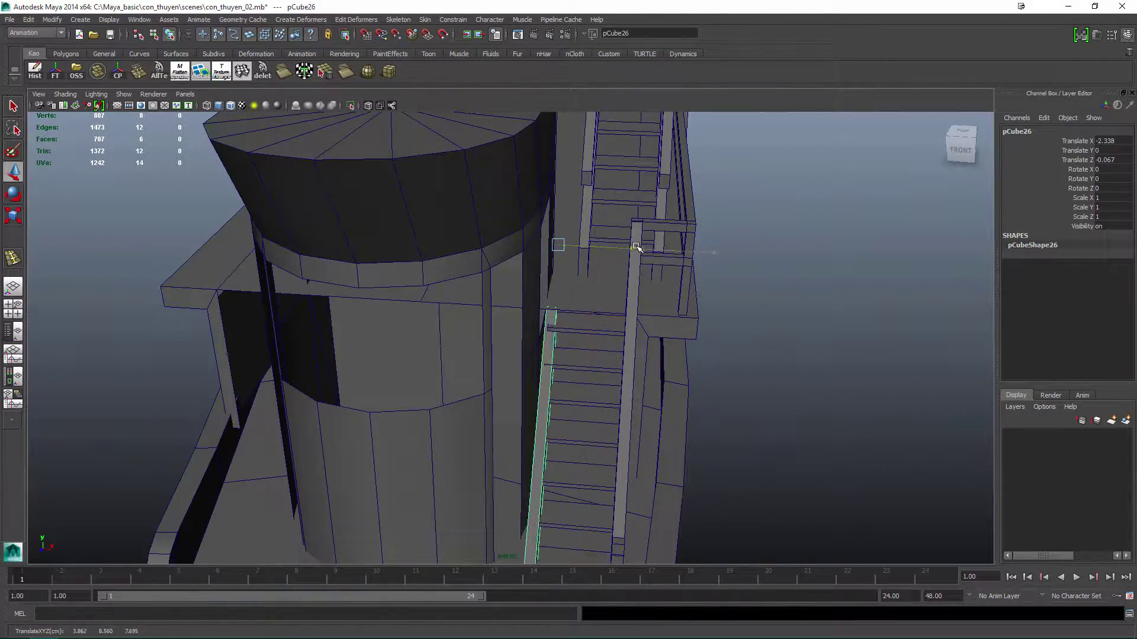
{"action": "mouse_move", "coordinate": [637, 246]}
{"action": "left_mouse_down", "text": "alt"}
{"action": "mouse_move", "coordinate": [551, 385]}
{"action": "mouse_move", "coordinate": [464, 381]}
{"action": "left_mouse_up", "text": "alt"}
Isolate the lower stair's treads with a side bar, line the treads up along the bar and remove one tread.
{"action": "left_click", "coordinate": [550, 391]}
{"action": "key", "text": "alt+a"}
{"action": "key", "text": "ctrl+1"}
{"action": "key", "text": "F9"}
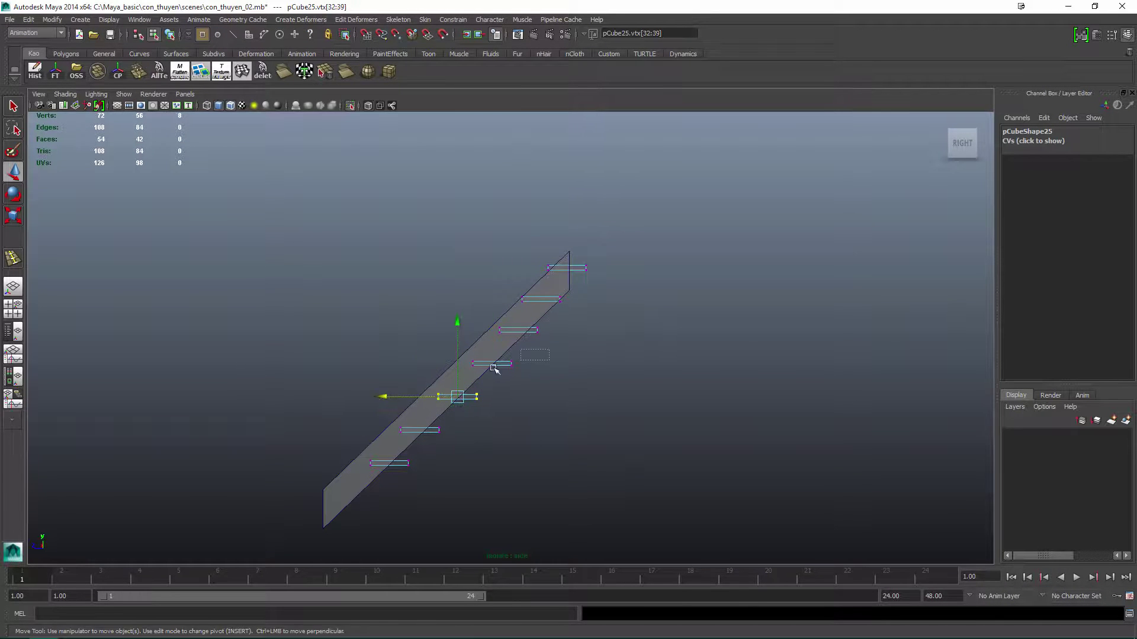
{"action": "left_click_drag", "start_coordinate": [576, 269], "coordinate": [708, 373], "text": "alt"}
{"action": "key", "text": "ctrl+1"}
{"action": "key", "text": "q"}
{"action": "key", "text": "F8"}
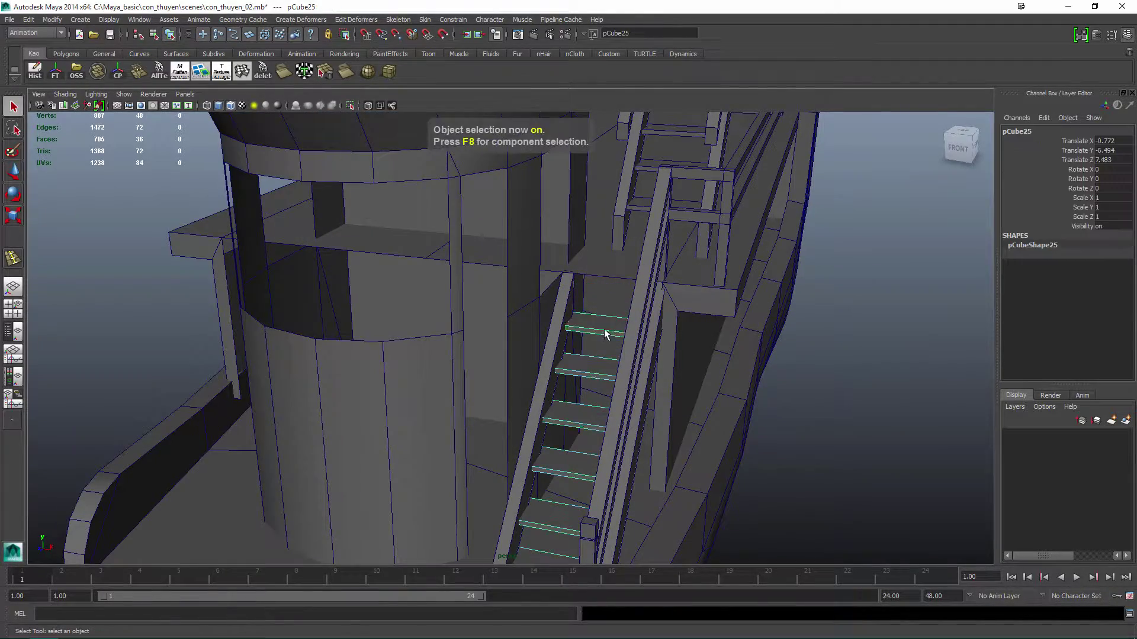
Move the vertices of the remaining treads in the side view to spread them evenly along the lower stair's side bar.
{"action": "key", "text": "w"}
{"action": "mouse_move", "coordinate": [588, 339]}
{"action": "left_mouse_down", "text": "alt"}
{"action": "mouse_move", "coordinate": [698, 330]}
{"action": "mouse_move", "coordinate": [647, 358]}
{"action": "mouse_move", "coordinate": [532, 322]}
{"action": "mouse_move", "coordinate": [489, 345]}
{"action": "left_mouse_up", "text": "alt"}
{"action": "key", "text": "alt+a"}
{"action": "key", "text": "space"}
{"action": "key", "text": "F8"}
{"action": "left_click_drag", "start_coordinate": [538, 297], "coordinate": [592, 277]}
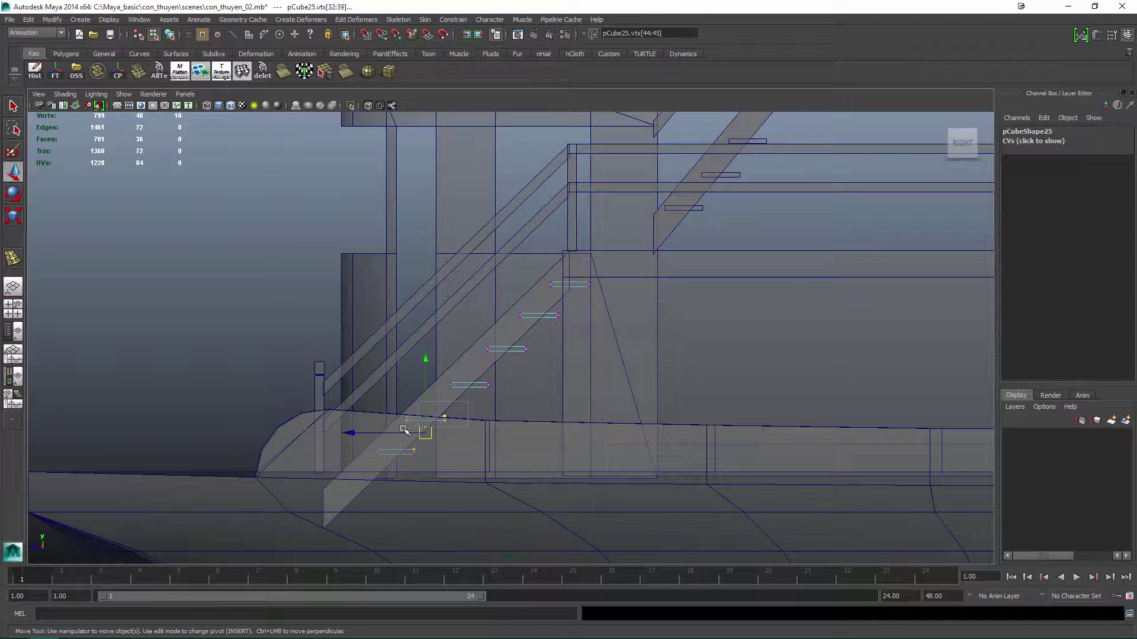
{"action": "key", "text": "space"}
{"action": "left_click_drag", "start_coordinate": [386, 469], "coordinate": [585, 368]}
{"action": "key", "text": "F8"}
{"action": "key", "text": "alt+a"}
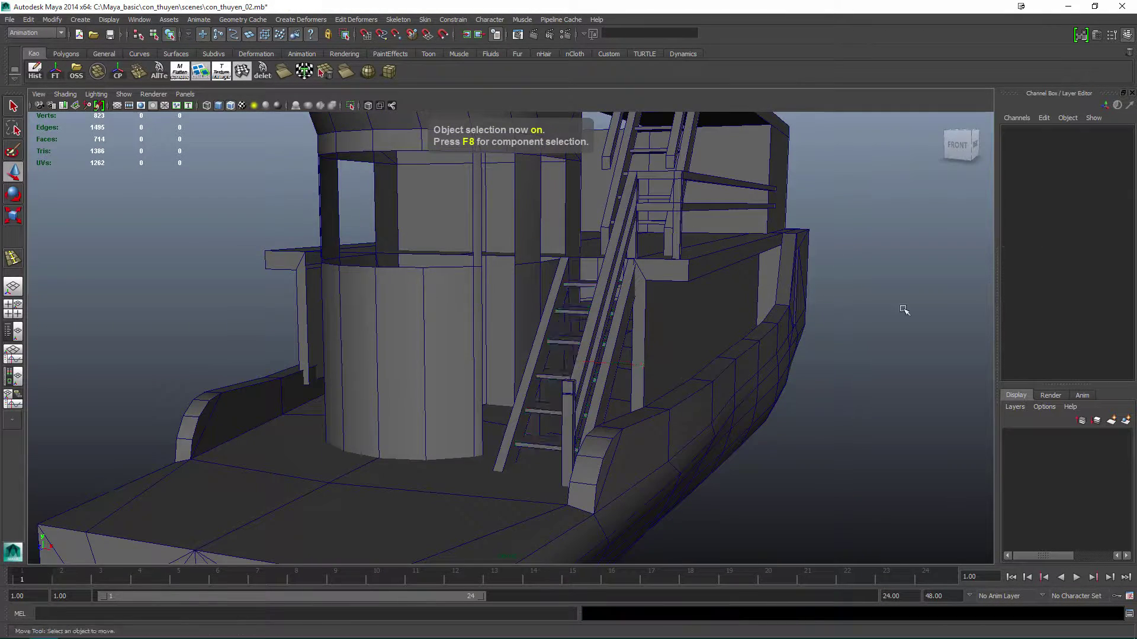
Duplicate the post at the foot of the lower stair and move the copy up onto the lower deck railing.
{"action": "left_click_drag", "start_coordinate": [900, 310], "coordinate": [559, 413], "text": "alt"}
{"action": "left_click", "coordinate": [634, 363]}
{"action": "key", "text": "alt+a"}
{"action": "key", "text": "ctrl+d"}
{"action": "key", "text": "alt+a"}
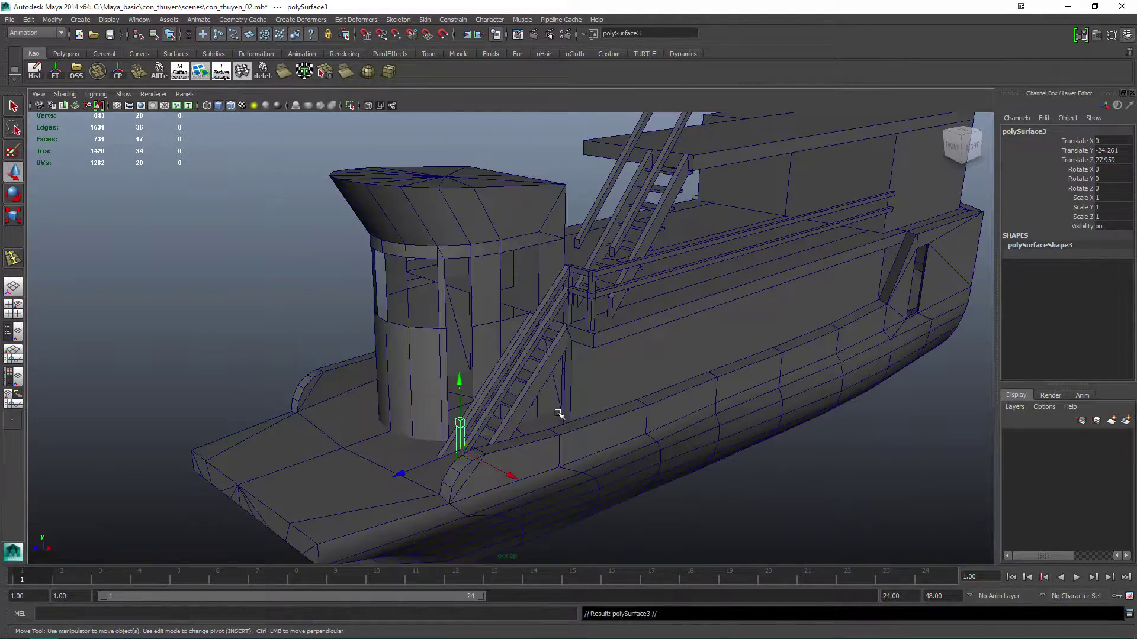
{"action": "left_click_drag", "start_coordinate": [599, 299], "coordinate": [628, 296], "text": "alt"}
{"action": "left_click_drag", "start_coordinate": [628, 296], "coordinate": [655, 318]}
{"action": "scroll", "coordinate": [589, 338], "scroll_direction": "up", "scroll_amount": 5}
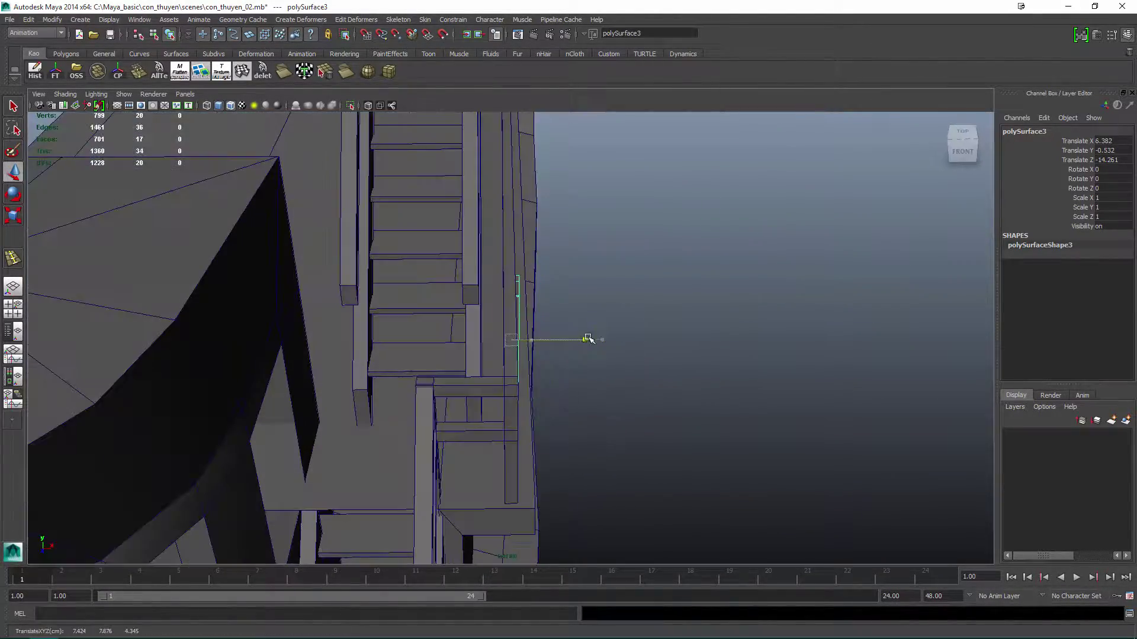
{"action": "key", "text": "space"}
{"action": "scroll", "coordinate": [614, 533], "scroll_direction": "down", "scroll_amount": 3}
{"action": "scroll", "coordinate": [584, 337], "scroll_direction": "up", "scroll_amount": 3}
{"action": "key", "text": "space"}
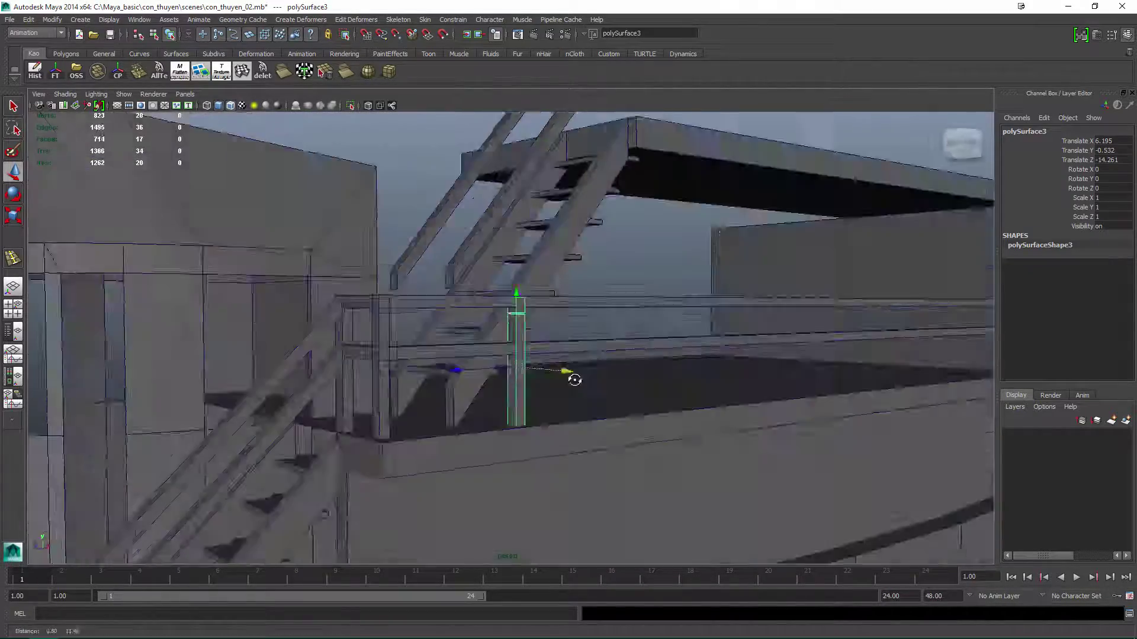
Move the copied post back along the deck railing and thicken it to a scale of 2.21 in X and Z.
{"action": "key", "text": "q"}
{"action": "key", "text": "F8"}
{"action": "scroll", "coordinate": [654, 304], "scroll_direction": "down", "scroll_amount": 4}
{"action": "left_click_drag", "start_coordinate": [654, 304], "coordinate": [592, 379], "text": "alt"}
{"action": "key", "text": "w"}
{"action": "left_click_drag", "start_coordinate": [471, 344], "coordinate": [484, 350]}
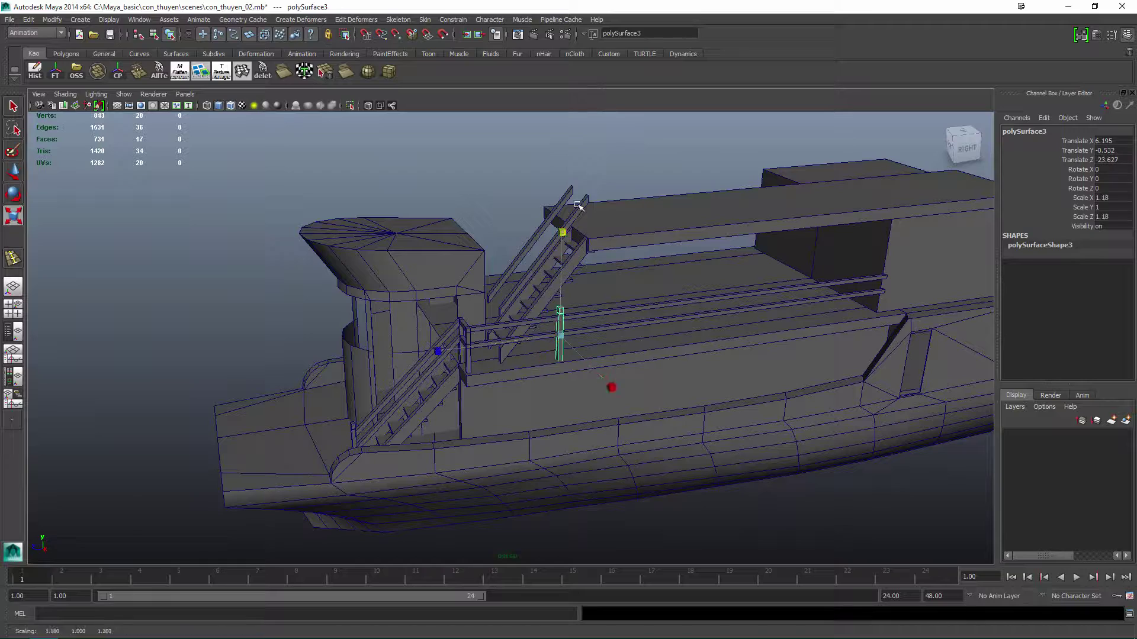
{"action": "left_click_drag", "start_coordinate": [577, 204], "coordinate": [541, 326]}
{"action": "scroll", "coordinate": [541, 325], "scroll_direction": "down", "scroll_amount": 5}
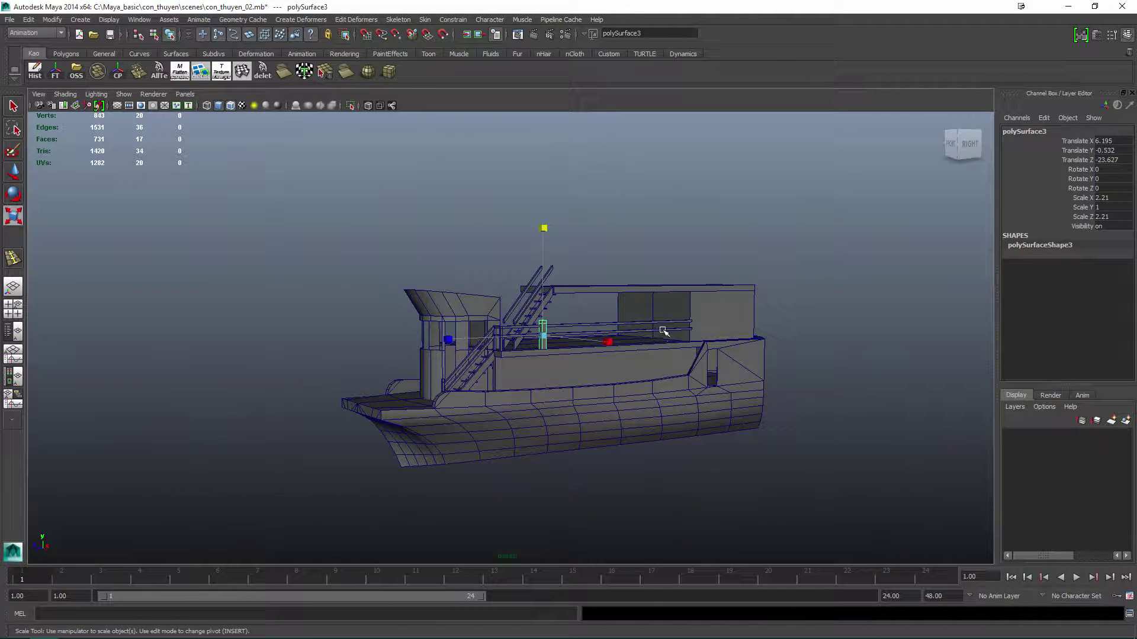
{"action": "left_click_drag", "start_coordinate": [592, 332], "coordinate": [533, 355], "text": "alt"}
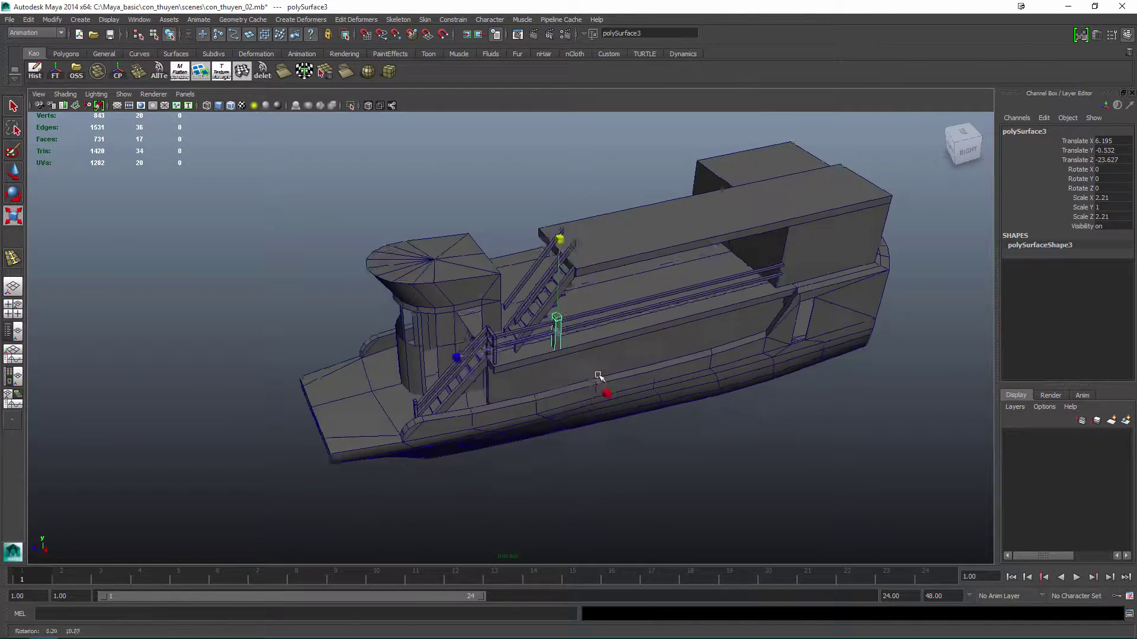
Duplicate the thickened post along the lower deck railing to make a row of five posts.
{"action": "scroll", "coordinate": [533, 355], "scroll_direction": "up", "scroll_amount": 3}
{"action": "key", "text": "w"}
{"action": "left_click_drag", "start_coordinate": [441, 379], "coordinate": [478, 363]}
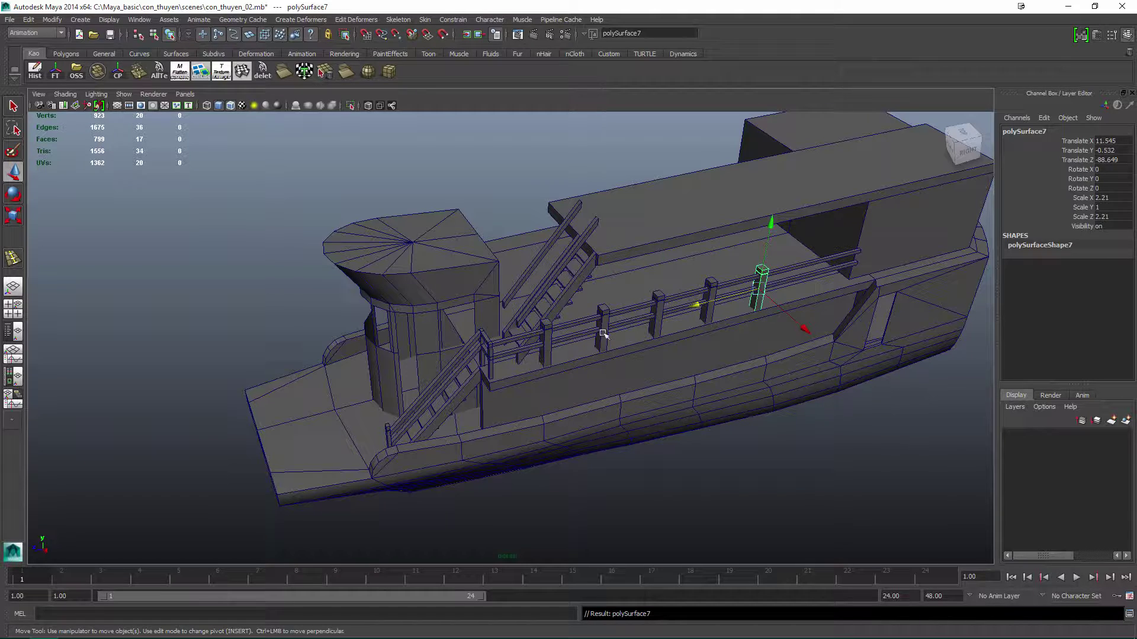
Shift individual posts along the lower deck railing to adjust the gaps between them.
{"action": "left_click", "coordinate": [968, 151]}
{"action": "left_click_drag", "start_coordinate": [799, 344], "coordinate": [772, 342]}
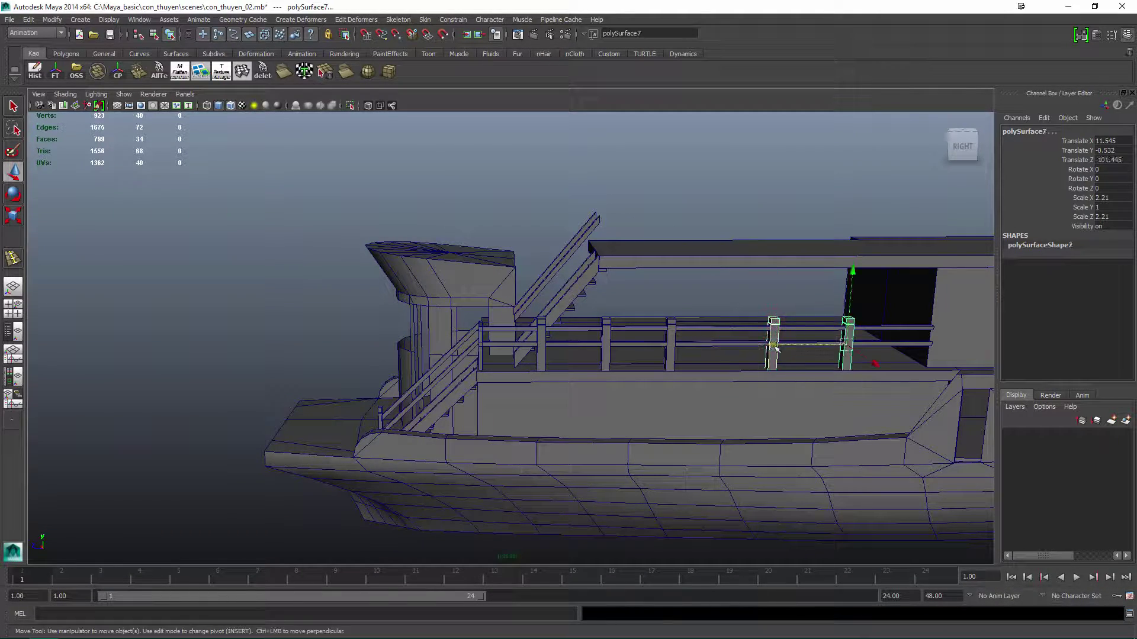
{"action": "left_click_drag", "start_coordinate": [642, 347], "coordinate": [619, 349], "text": "alt"}
{"action": "left_click", "coordinate": [619, 349]}
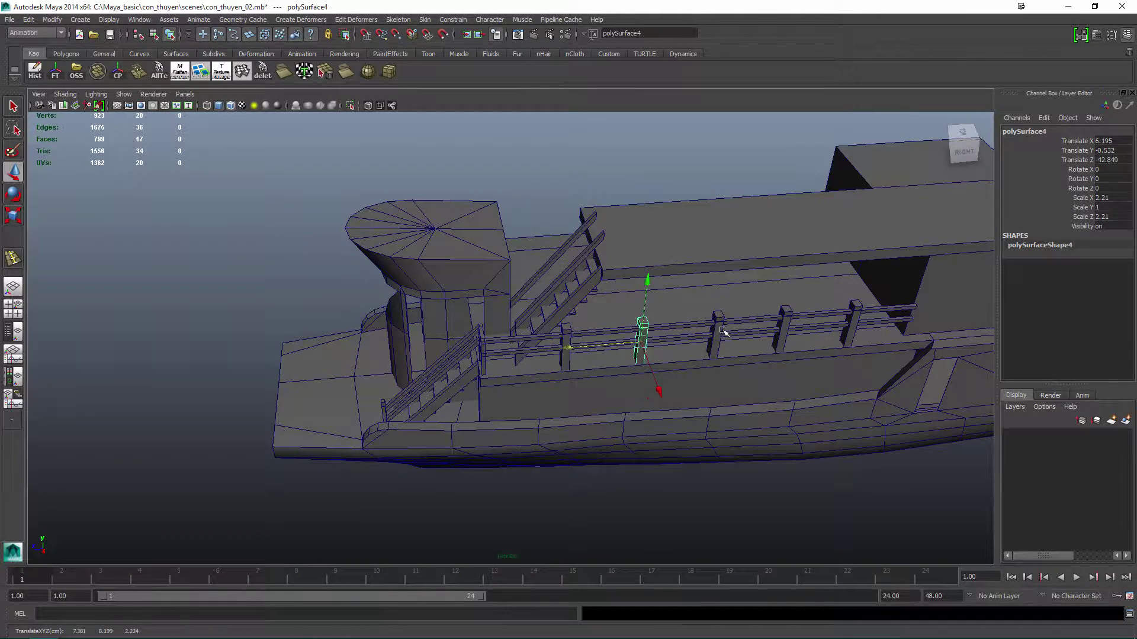
{"action": "left_click_drag", "start_coordinate": [752, 334], "coordinate": [737, 332]}
{"action": "left_click_drag", "start_coordinate": [738, 332], "coordinate": [726, 327], "text": "alt"}
{"action": "left_click", "coordinate": [567, 347]}
{"action": "left_click_drag", "start_coordinate": [567, 347], "coordinate": [565, 350], "text": "alt"}
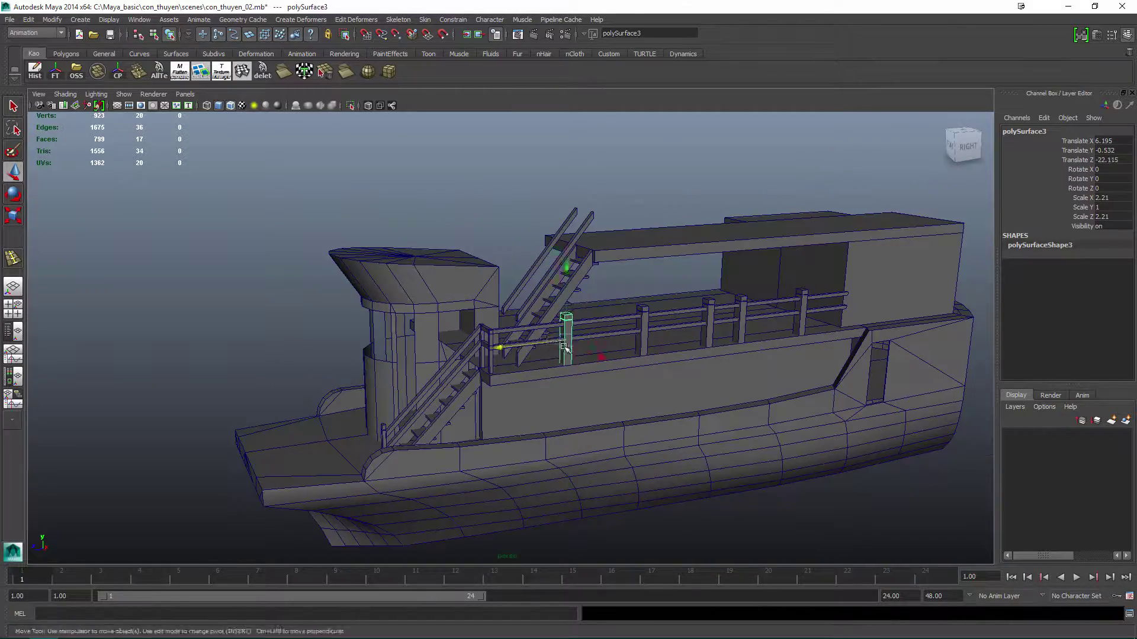
{"action": "left_click", "coordinate": [802, 180]}
{"action": "left_click_drag", "start_coordinate": [802, 180], "coordinate": [805, 280], "text": "alt"}
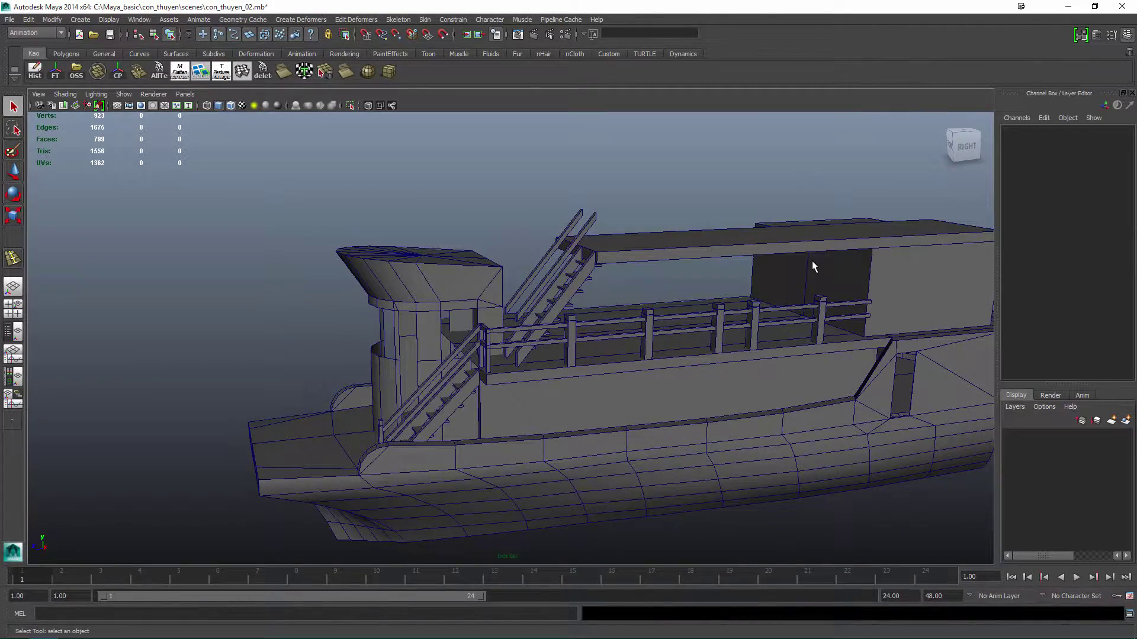
Duplicate the front railing post, slim the copy and lower its top vertices to form a baluster under the lower rail.
{"action": "scroll", "coordinate": [794, 274], "scroll_direction": "up", "scroll_amount": 5}
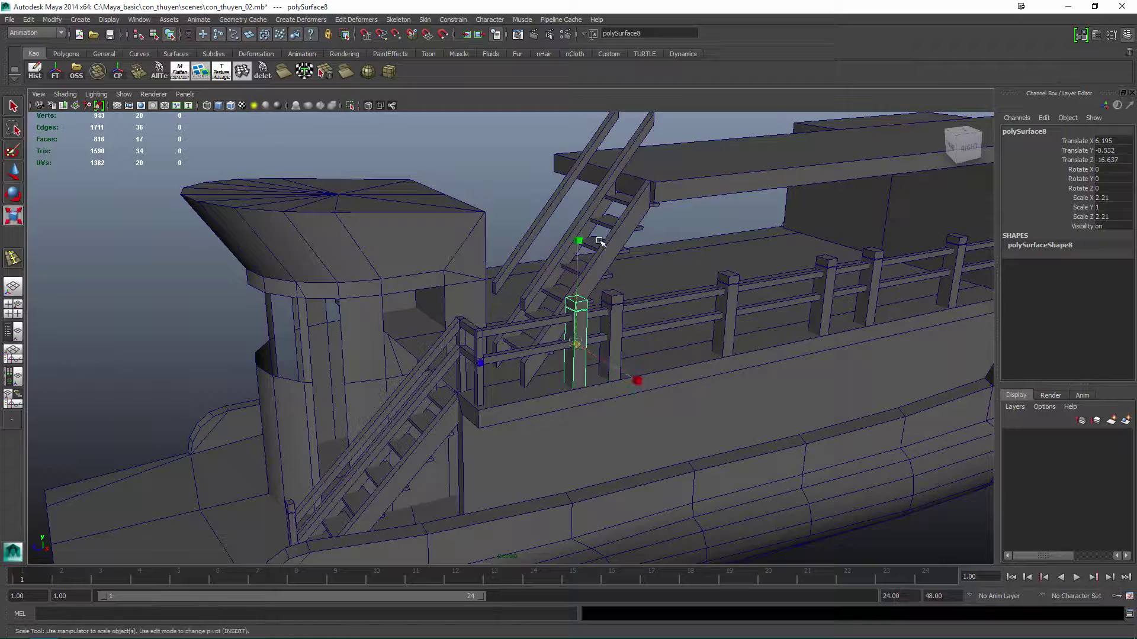
{"action": "left_click_drag", "start_coordinate": [585, 342], "coordinate": [584, 318], "text": "alt"}
{"action": "key", "text": "ctrl+F11"}
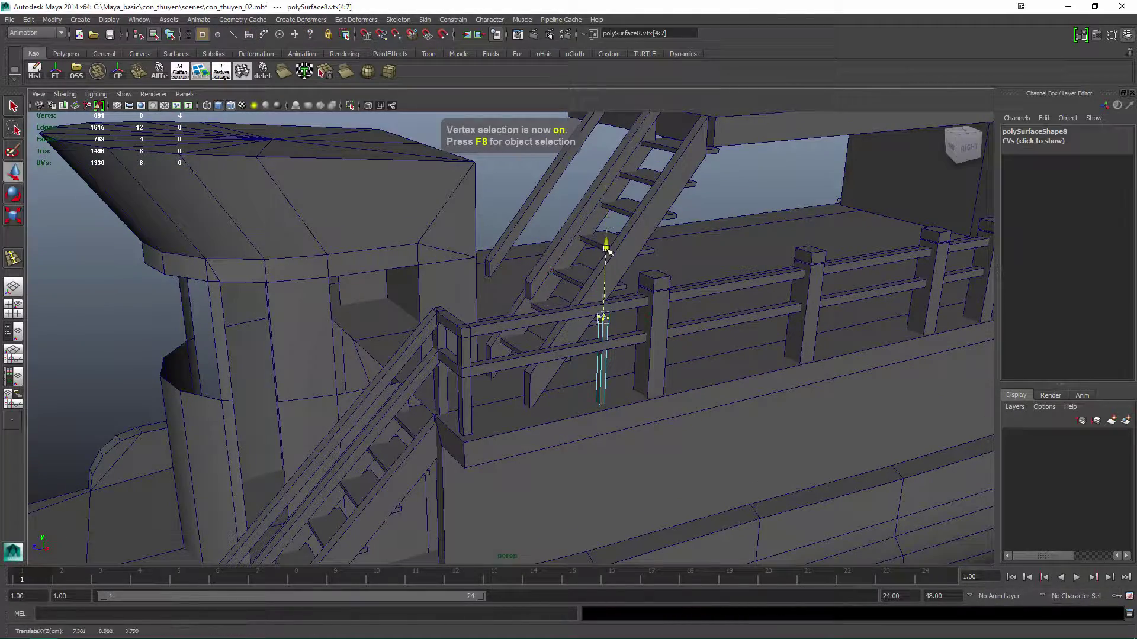
{"action": "key", "text": "F8"}
{"action": "left_click_drag", "start_coordinate": [608, 250], "coordinate": [736, 399], "text": "alt"}
{"action": "scroll", "coordinate": [699, 394], "scroll_direction": "up", "scroll_amount": 5}
{"action": "left_click_drag", "start_coordinate": [616, 368], "coordinate": [528, 363], "text": "alt"}
Repeat the baluster at even spacing to fill the railing's first bay, and combine the balusters into one mesh.
{"action": "key", "text": "w"}
{"action": "key", "text": "shift+d"}
{"action": "key", "text": "shift+d"}
{"action": "key", "text": "shift+d"}
{"action": "key", "text": "shift+d"}
{"action": "key", "text": "shift+d"}
{"action": "key", "text": "shift+d"}
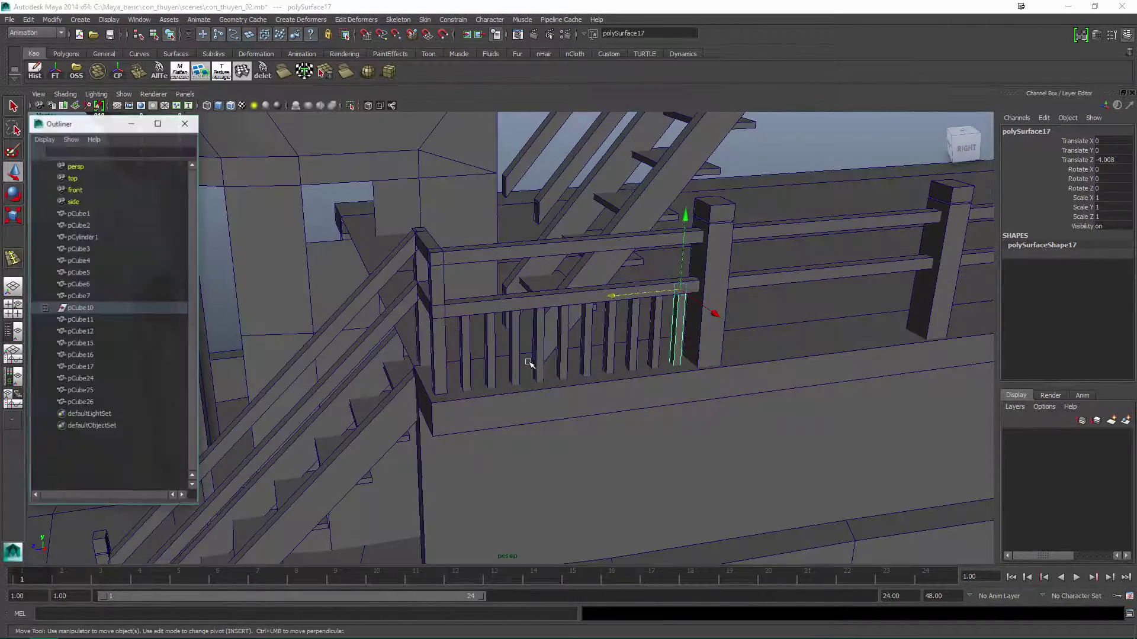
{"action": "left_click_drag", "start_coordinate": [355, 355], "coordinate": [414, 331], "text": "alt"}
{"action": "left_click", "coordinate": [77, 71]}
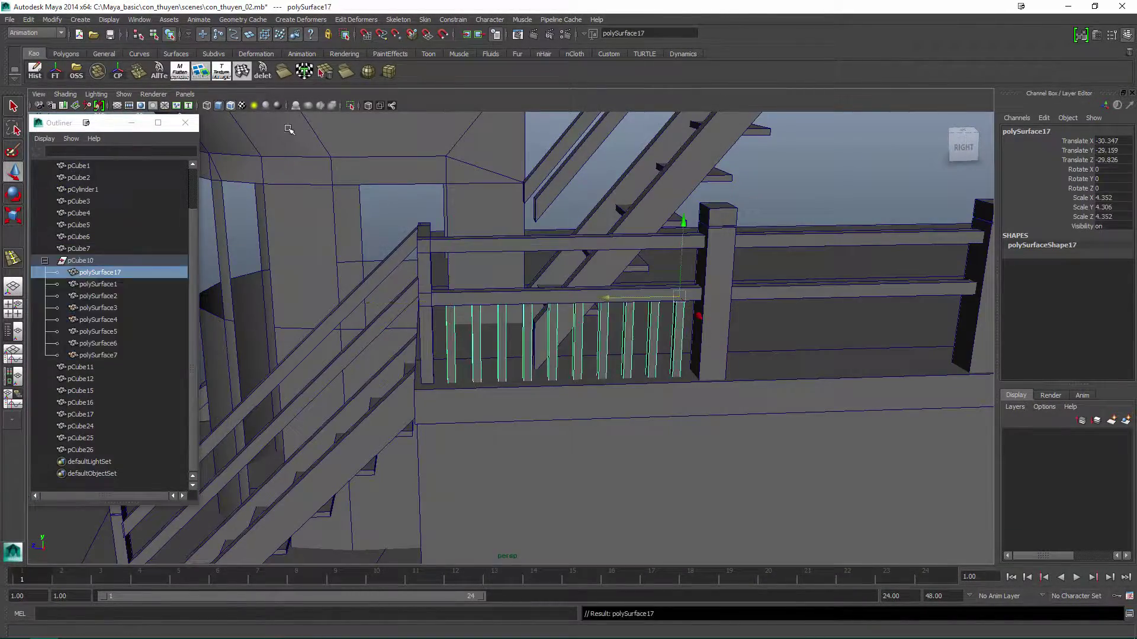
Duplicate the combined baluster set into the remaining bays of the lower deck railing up to the stern box.
{"action": "left_click_drag", "start_coordinate": [533, 296], "coordinate": [571, 288], "text": "alt"}
{"action": "key", "text": "shift+d"}
{"action": "left_click_drag", "start_coordinate": [606, 329], "coordinate": [723, 401], "text": "alt"}
{"action": "key", "text": "shift+d"}
{"action": "key", "text": "shift+d"}
{"action": "key", "text": "shift+d"}
Remove the surplus baluster faces at the railing's stern end and save the scene.
{"action": "key", "text": "F11"}
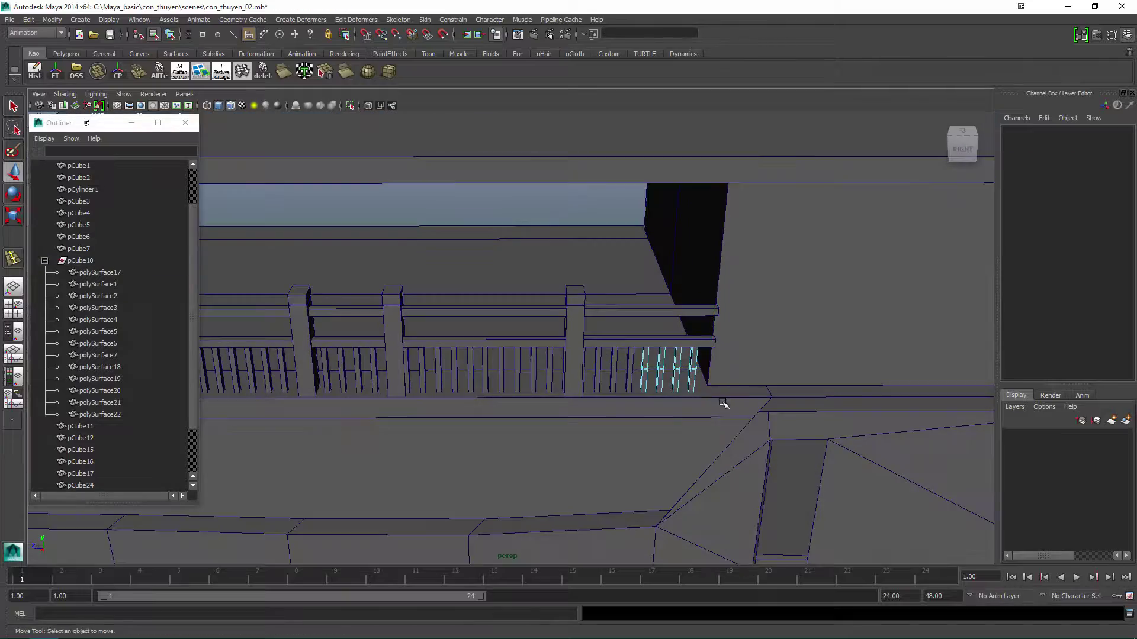
{"action": "key", "text": "F8"}
{"action": "key", "text": "a"}
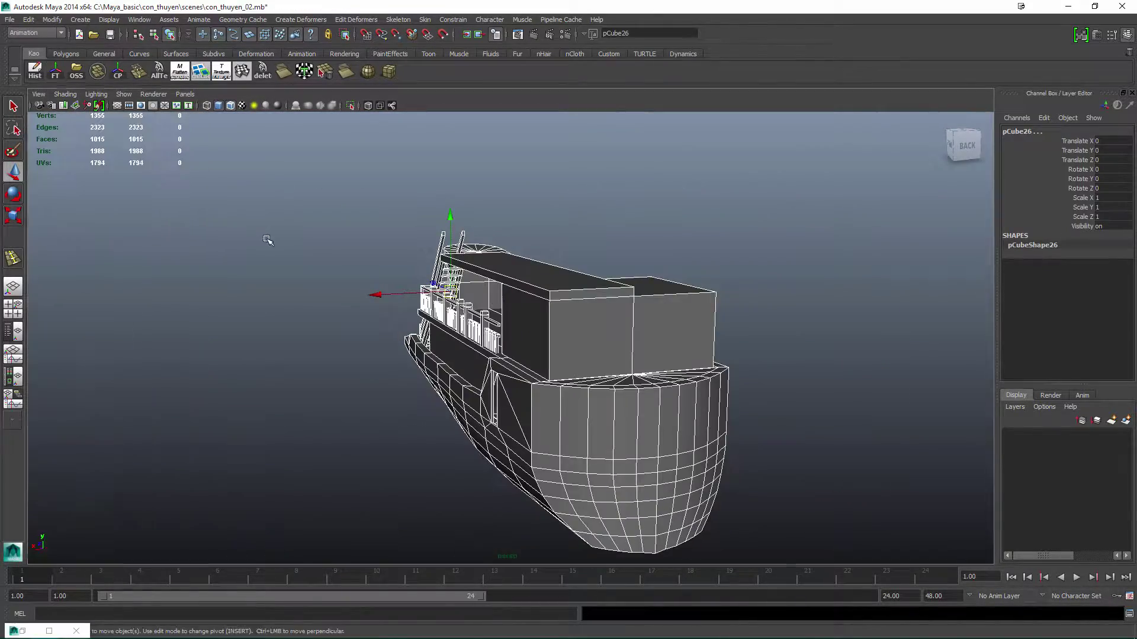
{"action": "key", "text": "ctrl+s"}
Duplicate the lower stair's foot post and move the copy up to the front corner of the deck railing.
{"action": "left_click_drag", "start_coordinate": [680, 111], "coordinate": [680, 337], "text": "alt"}
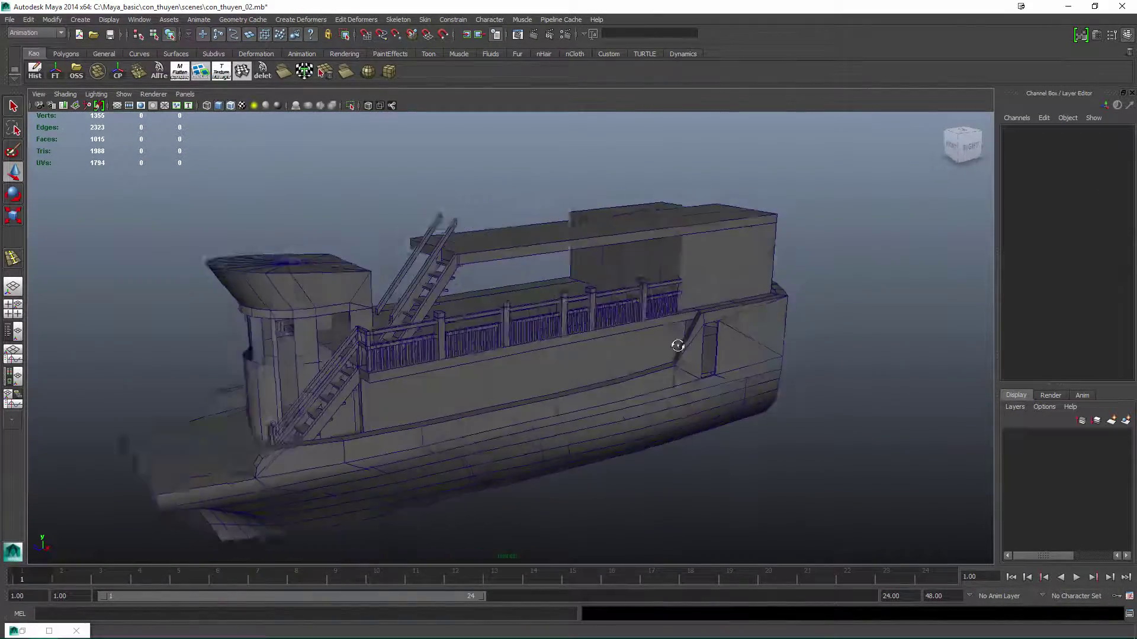
{"action": "scroll", "coordinate": [652, 338], "scroll_direction": "up", "scroll_amount": 6}
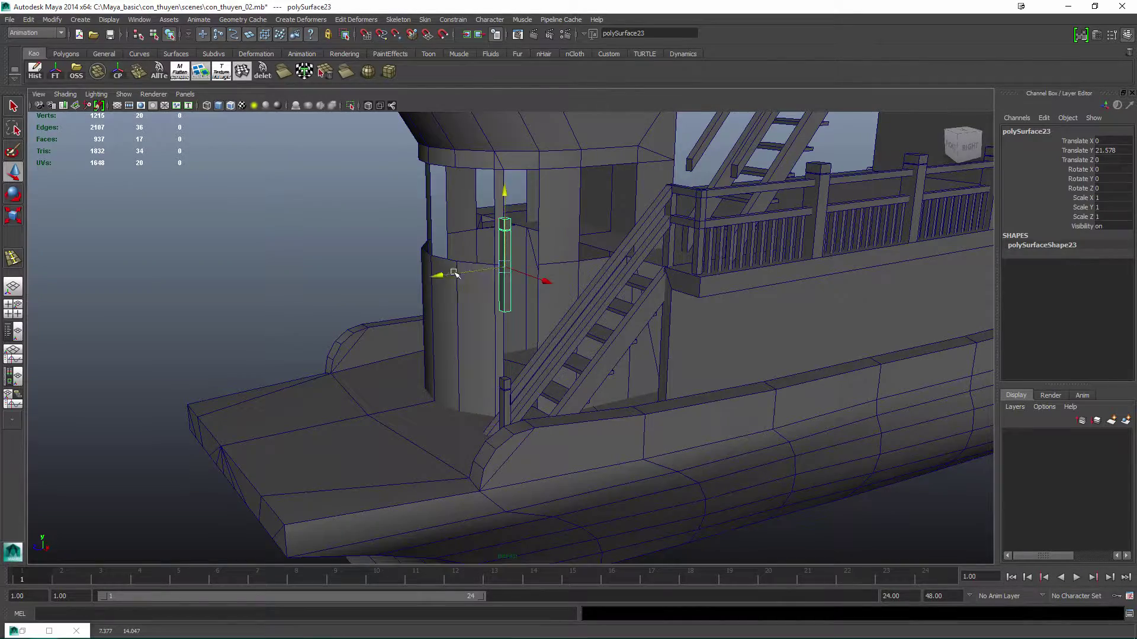
{"action": "left_click", "coordinate": [963, 133]}
{"action": "left_click_drag", "start_coordinate": [457, 425], "coordinate": [521, 254]}
Isolate the deck railing frame and delete the faces of its thin front legs.
{"action": "scroll", "coordinate": [476, 379], "scroll_direction": "up", "scroll_amount": 3}
{"action": "key", "text": "F8"}
{"action": "left_click_drag", "start_coordinate": [488, 415], "coordinate": [534, 362]}
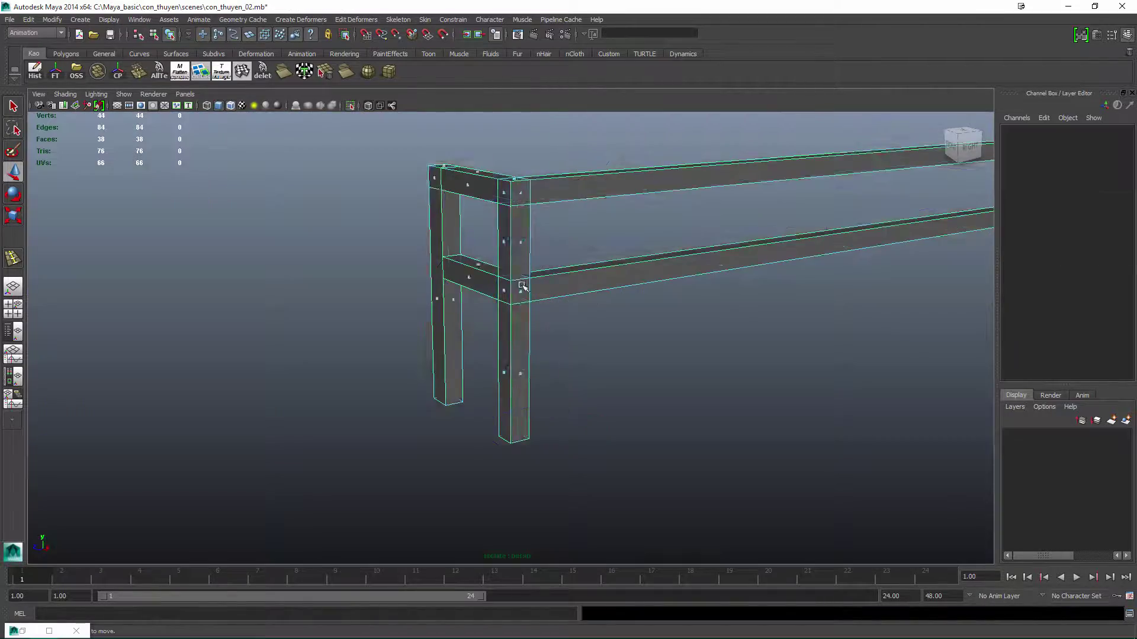
Place a copy of the corner post at the inner end of the railing's short front rails.
{"action": "left_click", "coordinate": [513, 308]}
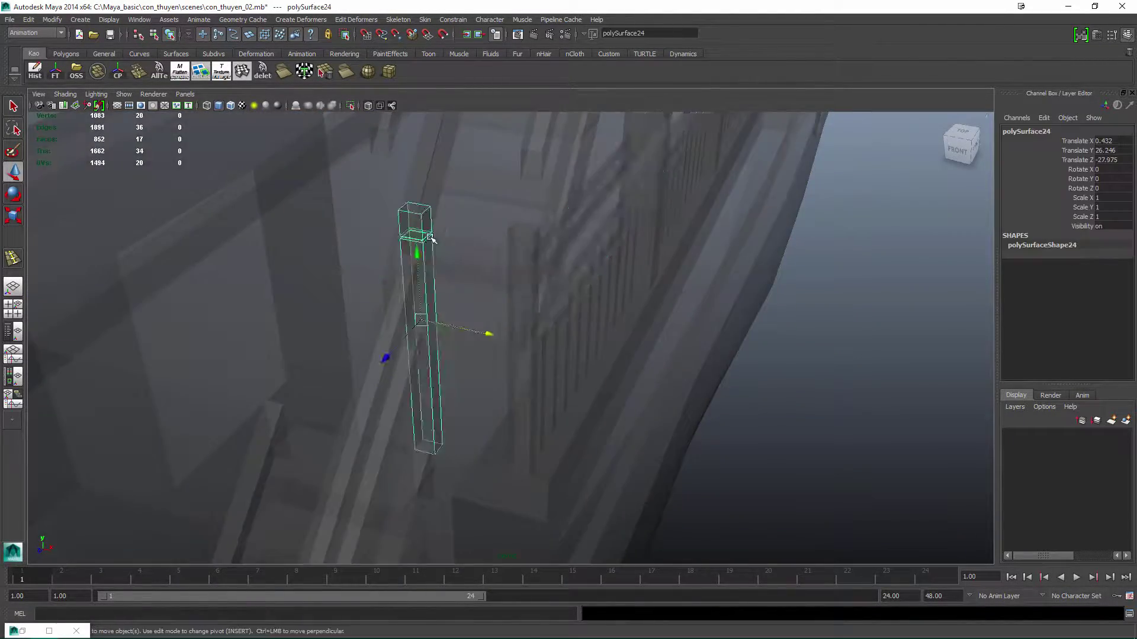
{"action": "left_click_drag", "start_coordinate": [438, 353], "coordinate": [501, 380]}
{"action": "left_click_drag", "start_coordinate": [572, 289], "coordinate": [776, 279], "text": "alt"}
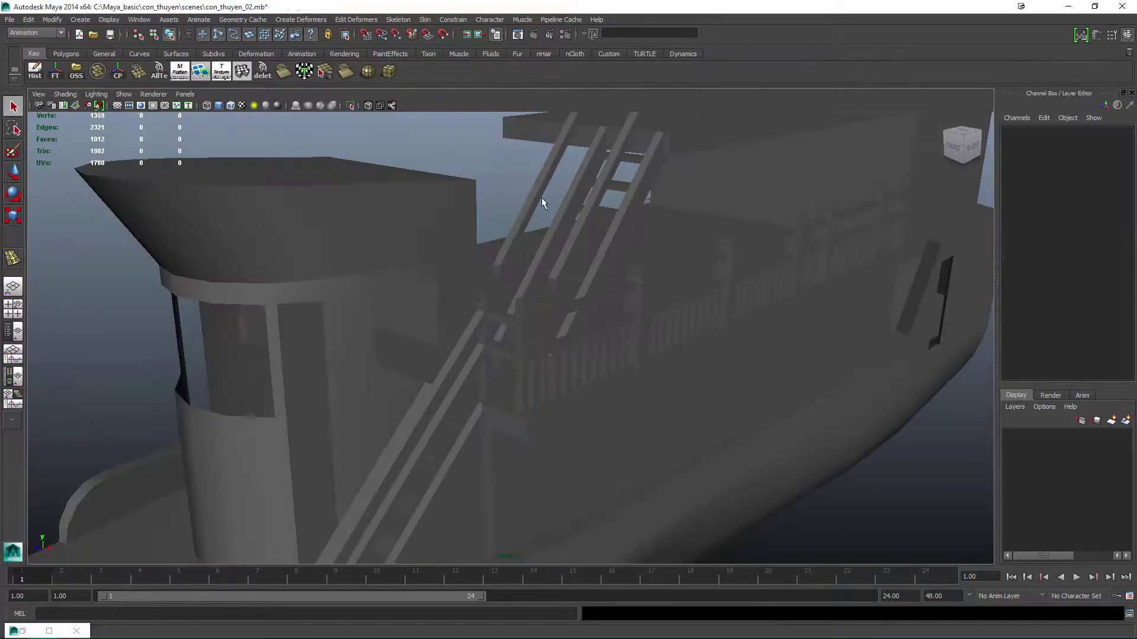
Duplicate the inner railing post and place copies at the foot of the upper stair's two handrails.
{"action": "left_click_drag", "start_coordinate": [541, 197], "coordinate": [557, 368], "text": "alt"}
{"action": "left_click", "coordinate": [556, 368]}
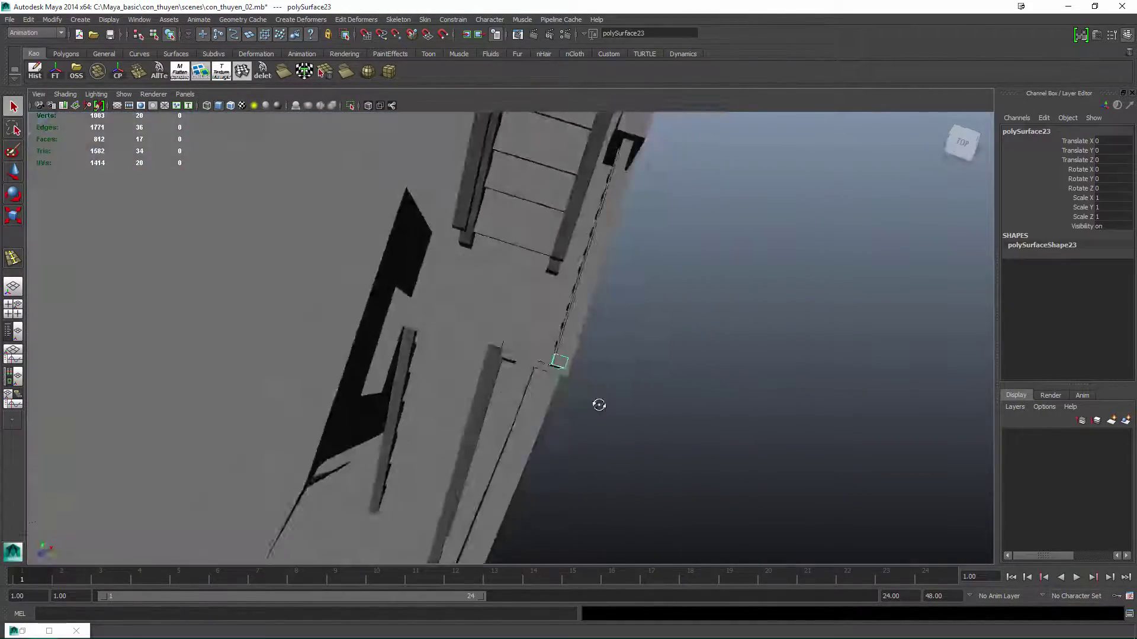
{"action": "left_click_drag", "start_coordinate": [599, 400], "coordinate": [557, 367], "text": "alt"}
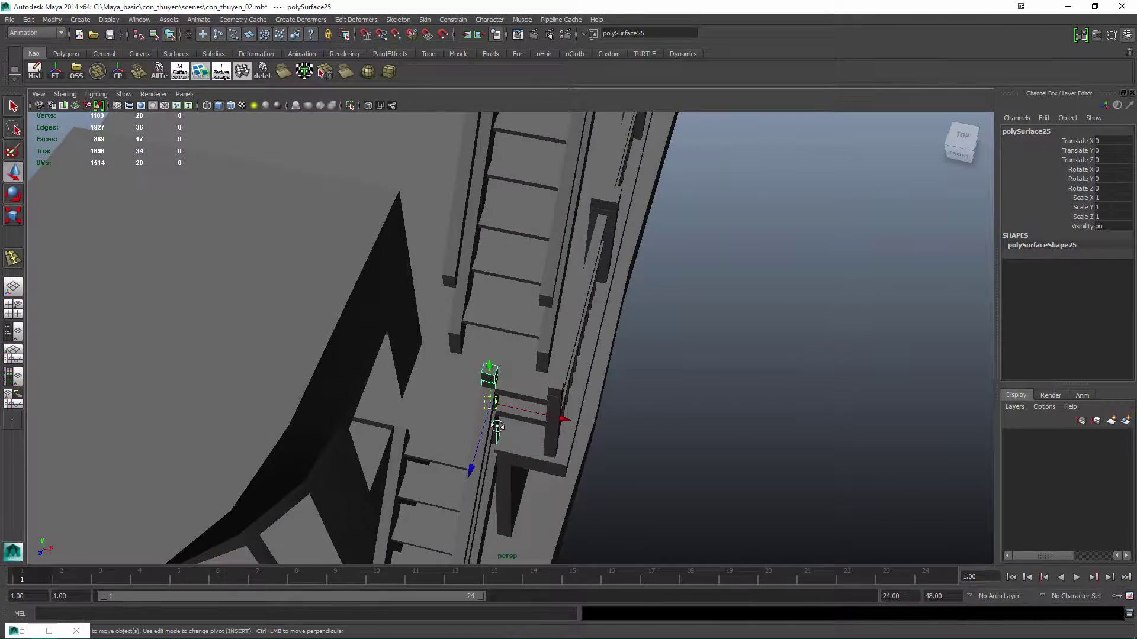
{"action": "left_click_drag", "start_coordinate": [497, 425], "coordinate": [601, 342], "text": "alt"}
{"action": "key", "text": "space"}
{"action": "key", "text": "space"}
{"action": "key", "text": "shift+o"}
{"action": "right_click_drag", "start_coordinate": [601, 342], "coordinate": [635, 354], "text": "alt"}
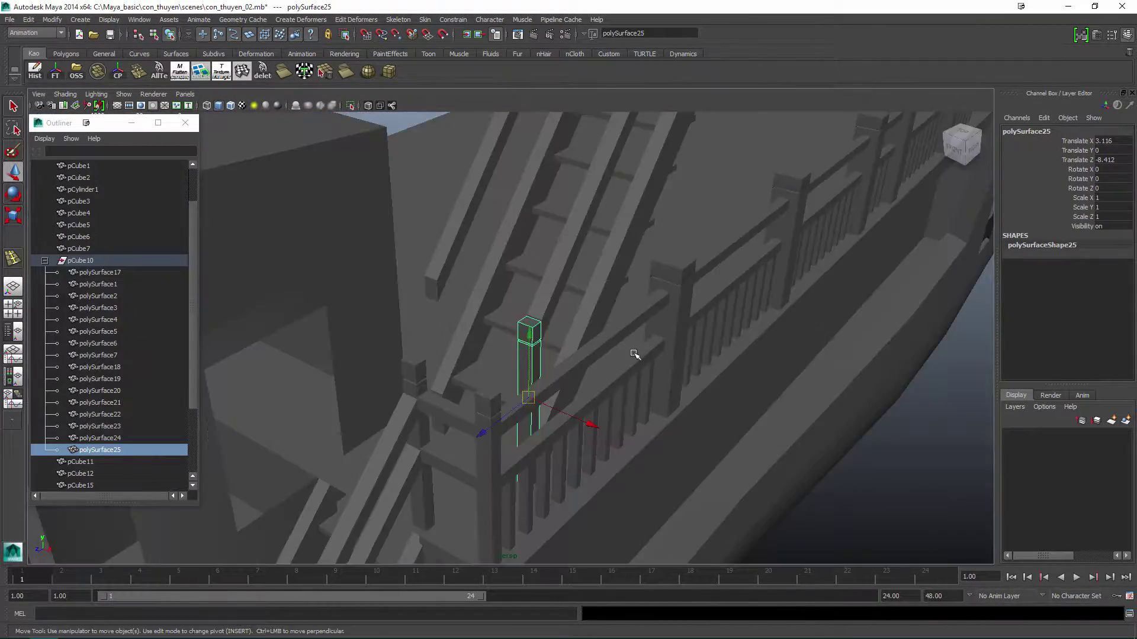
{"action": "key", "text": "ctrl+d"}
{"action": "left_click_drag", "start_coordinate": [635, 354], "coordinate": [608, 351], "text": "alt"}
Duplicate the lower deck railing with its posts and balusters, and group the copied parts.
{"action": "key", "text": "F8"}
{"action": "left_click_drag", "start_coordinate": [608, 351], "coordinate": [504, 312]}
{"action": "left_click", "coordinate": [698, 338]}
{"action": "left_click", "coordinate": [564, 392]}
{"action": "key", "text": "ctrl+g"}
{"action": "key", "text": "w"}
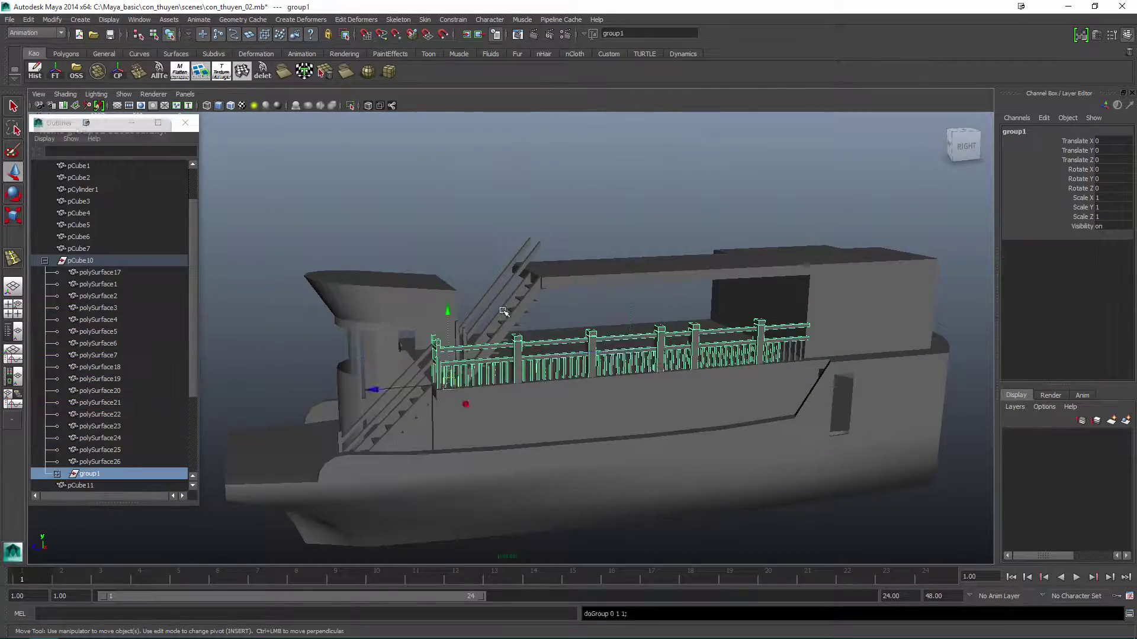
Move the grouped railing copy up and back onto the outer edge of the roof slab, behind the upper stair.
{"action": "left_click", "coordinate": [693, 271]}
{"action": "left_click_drag", "start_coordinate": [573, 296], "coordinate": [627, 299]}
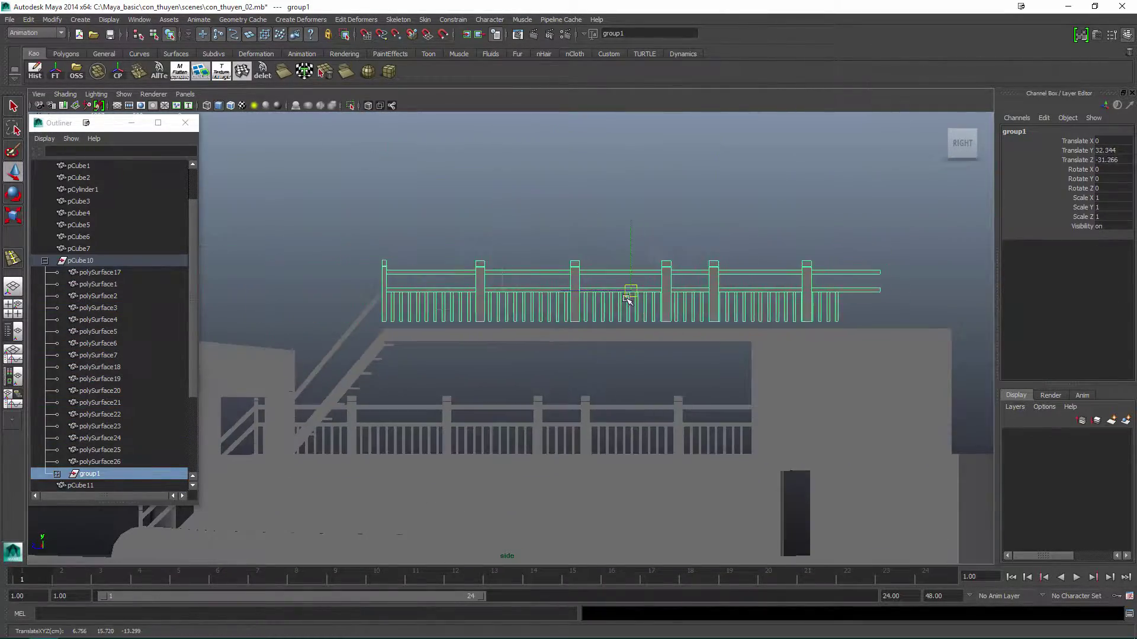
{"action": "left_click_drag", "start_coordinate": [633, 227], "coordinate": [702, 220], "text": "alt"}
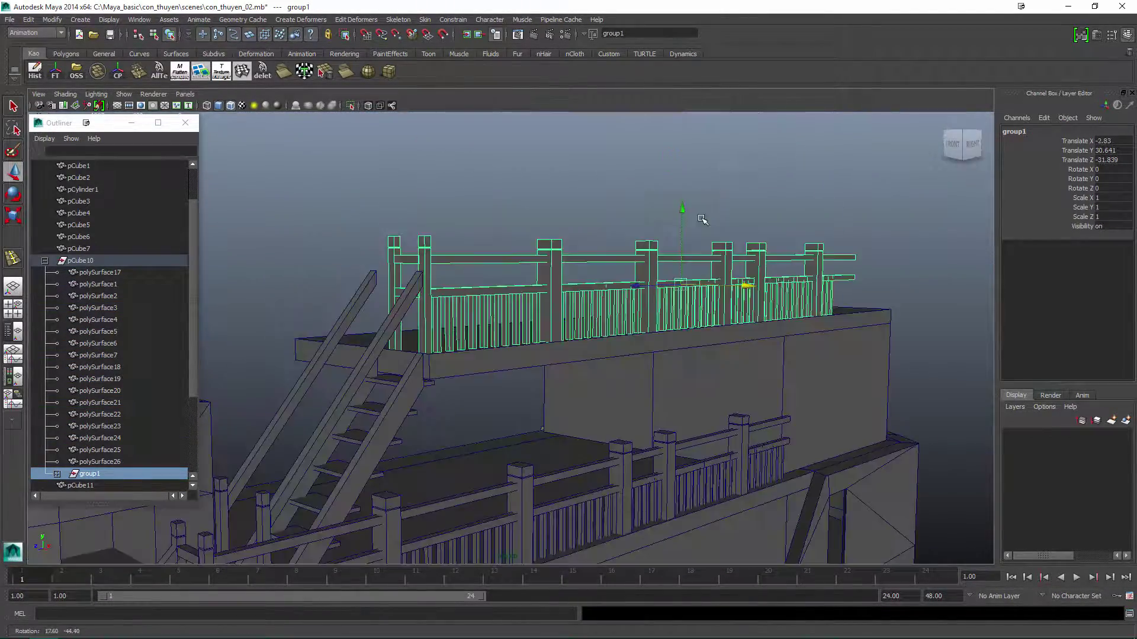
{"action": "scroll", "coordinate": [728, 314], "scroll_direction": "down", "scroll_amount": 4}
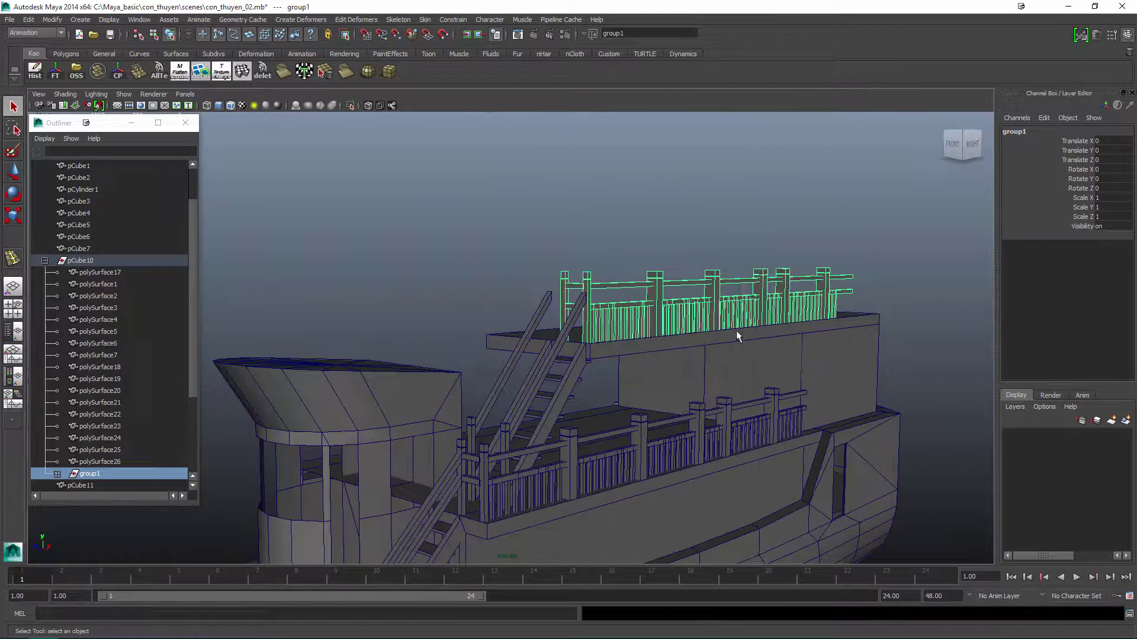
Move the upper railing's inner post and short front rails to the stair's inner side, extending the rails along the slab's front edge.
{"action": "left_click_drag", "start_coordinate": [673, 256], "coordinate": [609, 355], "text": "alt"}
{"action": "left_click", "coordinate": [608, 355]}
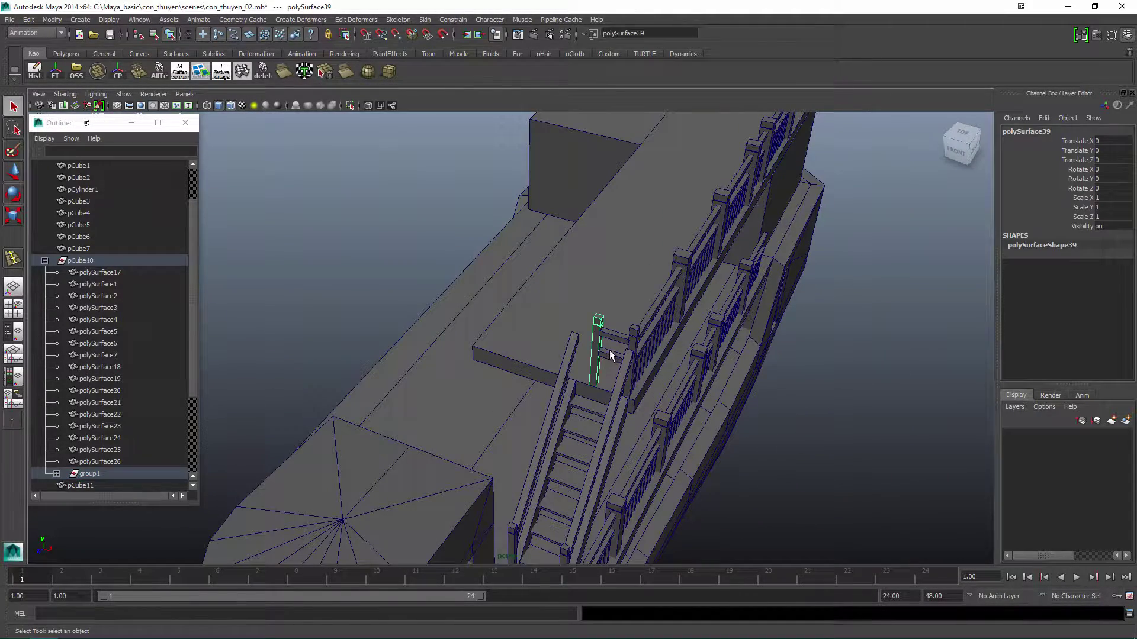
{"action": "key", "text": "F8"}
{"action": "key", "text": "w"}
{"action": "mouse_move", "coordinate": [606, 293]}
{"action": "left_mouse_down"}
{"action": "mouse_move", "coordinate": [633, 323]}
{"action": "mouse_move", "coordinate": [588, 356]}
{"action": "mouse_move", "coordinate": [605, 307]}
{"action": "mouse_move", "coordinate": [584, 310]}
{"action": "mouse_move", "coordinate": [780, 436]}
{"action": "mouse_move", "coordinate": [620, 261]}
{"action": "mouse_move", "coordinate": [660, 290]}
{"action": "mouse_move", "coordinate": [654, 249]}
{"action": "left_mouse_up"}
{"action": "key", "text": "F8"}
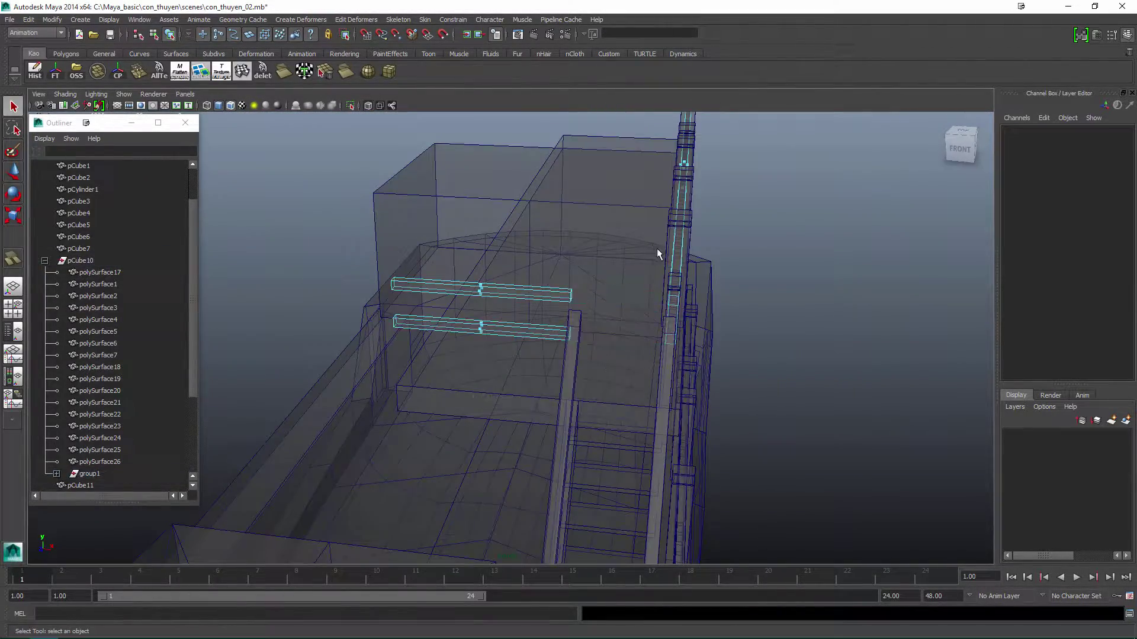
{"action": "key", "text": "q"}
{"action": "left_click", "coordinate": [659, 329]}
{"action": "left_click_drag", "start_coordinate": [670, 351], "coordinate": [523, 243], "text": "alt"}
Lower the top vertices of the upper railing's posts and rails to reduce the railing's height.
{"action": "key", "text": "q"}
{"action": "left_click", "coordinate": [571, 279]}
{"action": "left_click", "coordinate": [524, 243]}
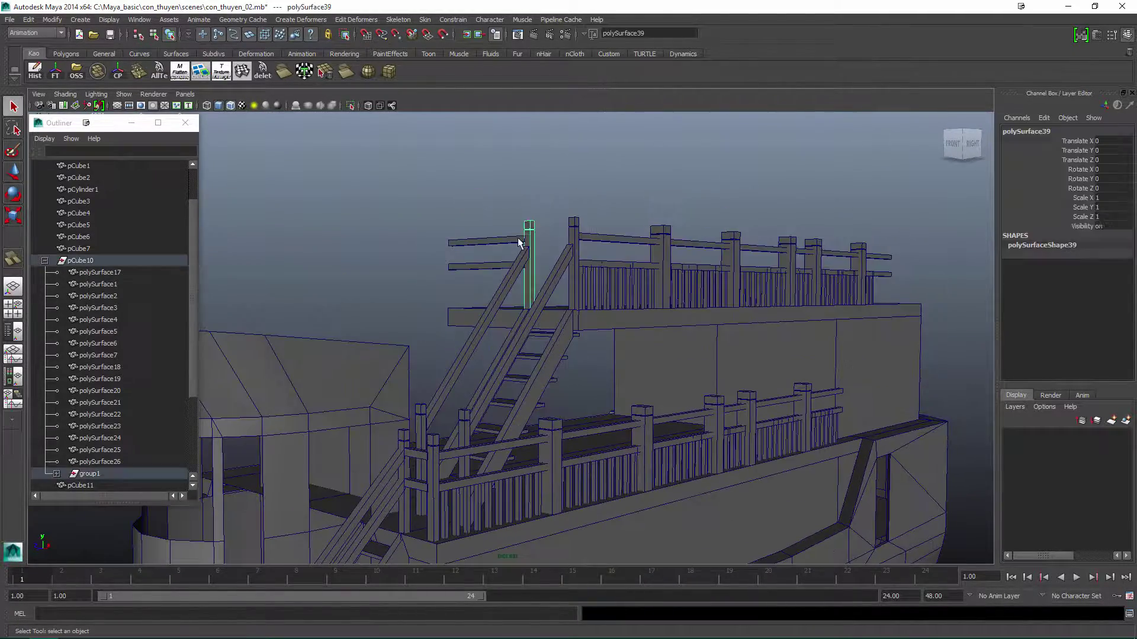
{"action": "key", "text": "F9"}
{"action": "left_click_drag", "start_coordinate": [438, 213], "coordinate": [899, 290]}
{"action": "key", "text": "w"}
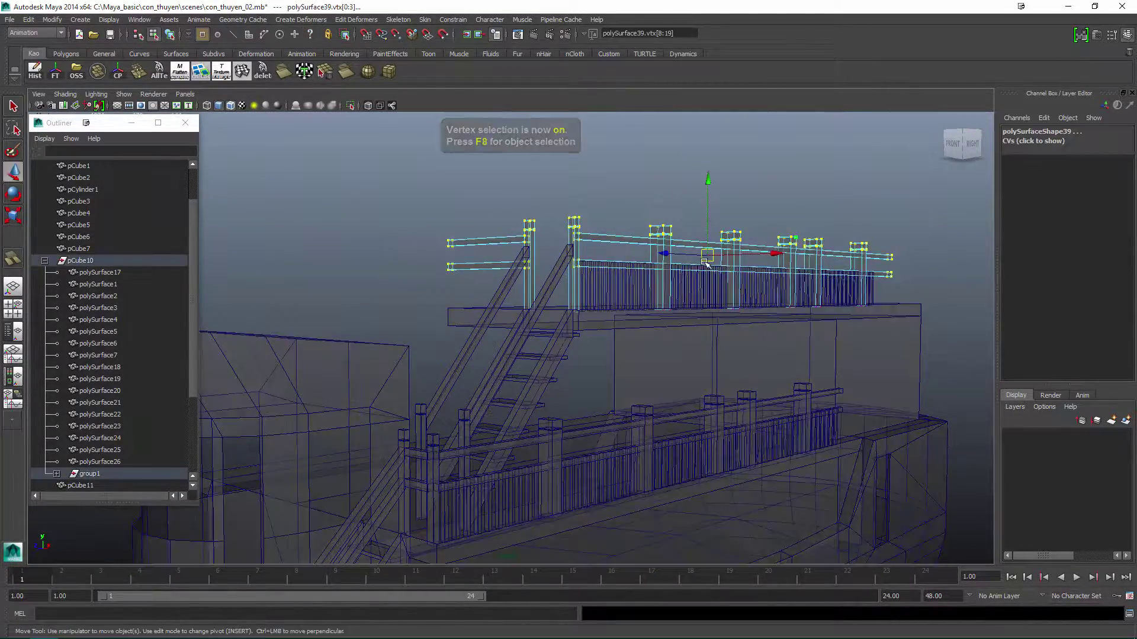
{"action": "mouse_move", "coordinate": [707, 213]}
{"action": "left_mouse_down"}
{"action": "mouse_move", "coordinate": [708, 191]}
{"action": "mouse_move", "coordinate": [774, 167]}
{"action": "mouse_move", "coordinate": [720, 246]}
{"action": "mouse_move", "coordinate": [718, 301]}
{"action": "mouse_move", "coordinate": [699, 294]}
{"action": "left_mouse_up"}
{"action": "key", "text": "F8"}
{"action": "key", "text": "5"}
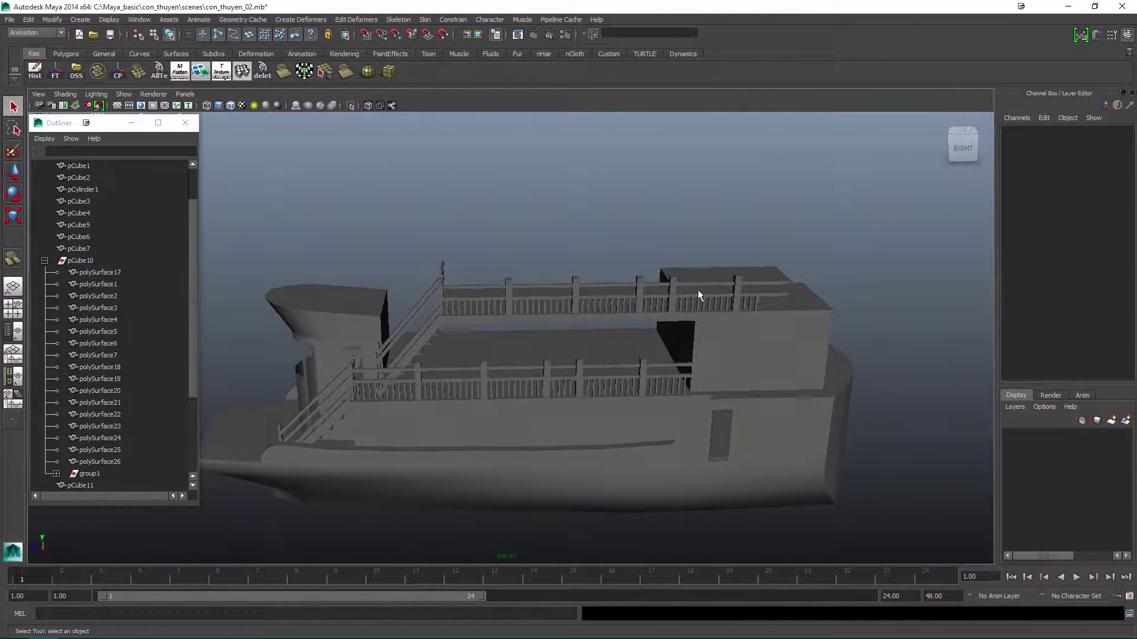
{"action": "scroll", "coordinate": [688, 318], "scroll_direction": "down", "scroll_amount": 3}
{"action": "left_click_drag", "start_coordinate": [791, 325], "coordinate": [738, 331], "text": "alt"}
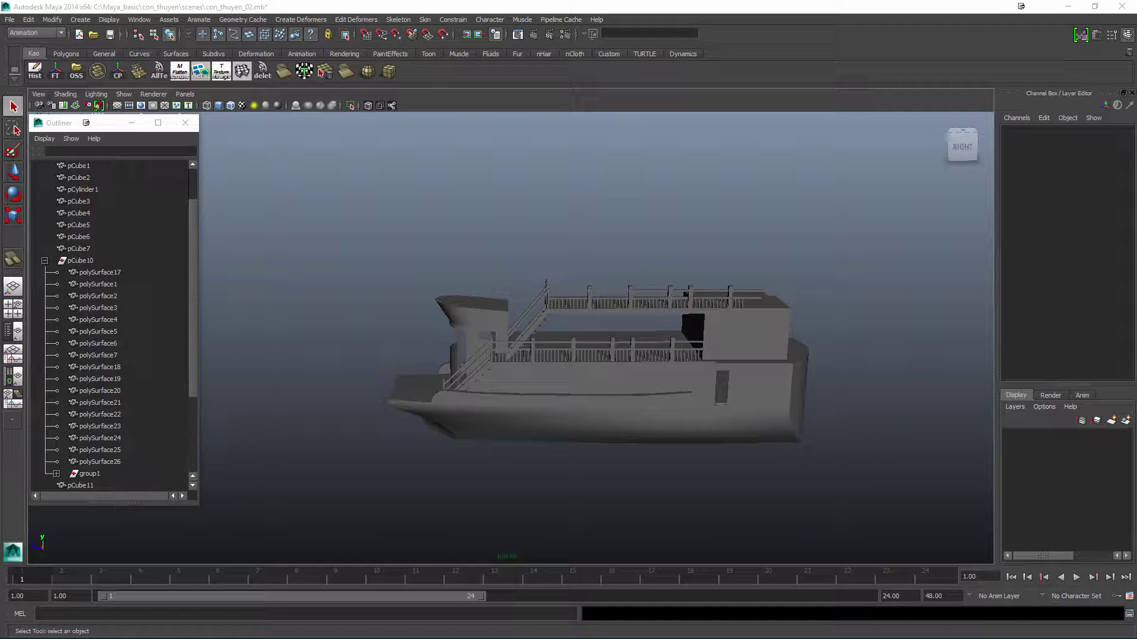
Move the stern vertices of the hull, stern box and roof slab backward together to lengthen the boat.
{"action": "left_click_drag", "start_coordinate": [669, 363], "coordinate": [682, 344], "text": "alt"}
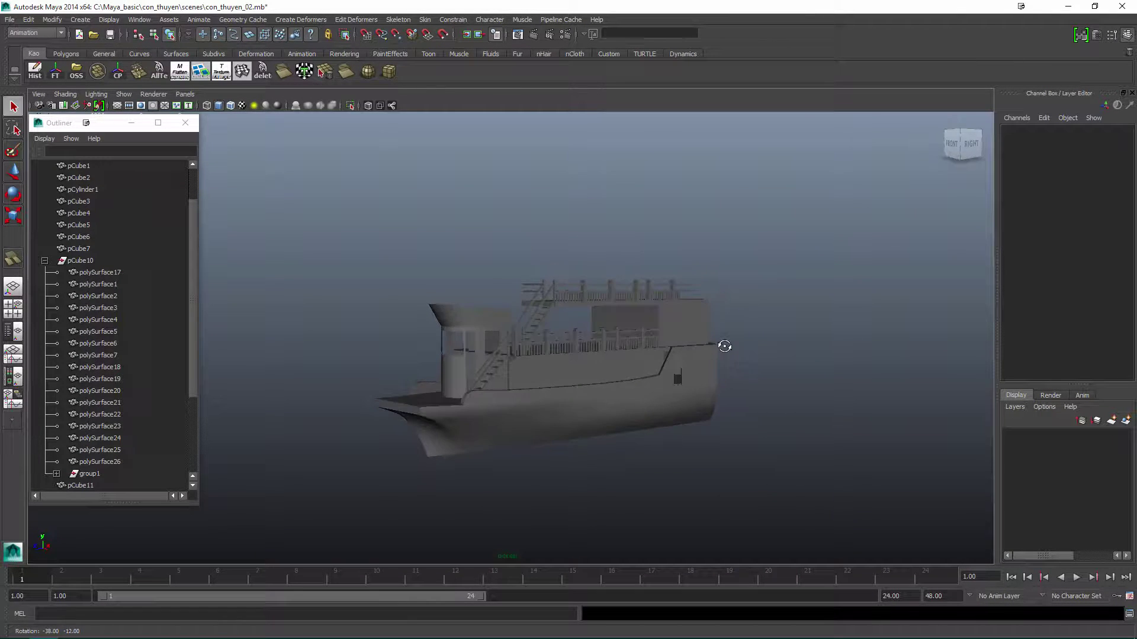
{"action": "left_click_drag", "start_coordinate": [760, 351], "coordinate": [762, 302], "text": "alt"}
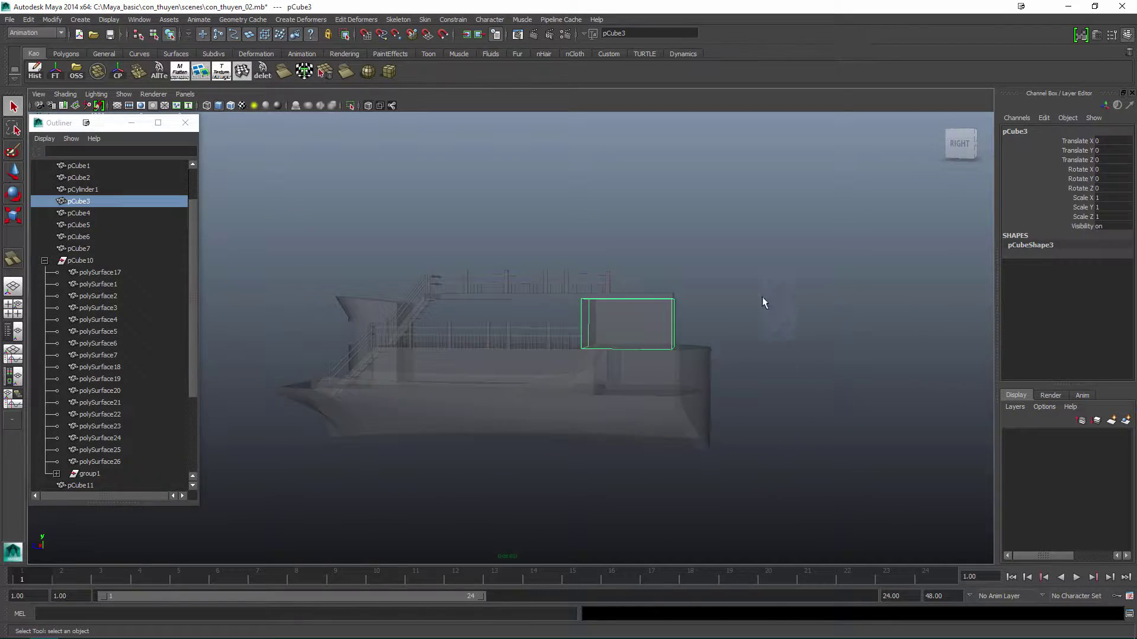
{"action": "key", "text": "F9"}
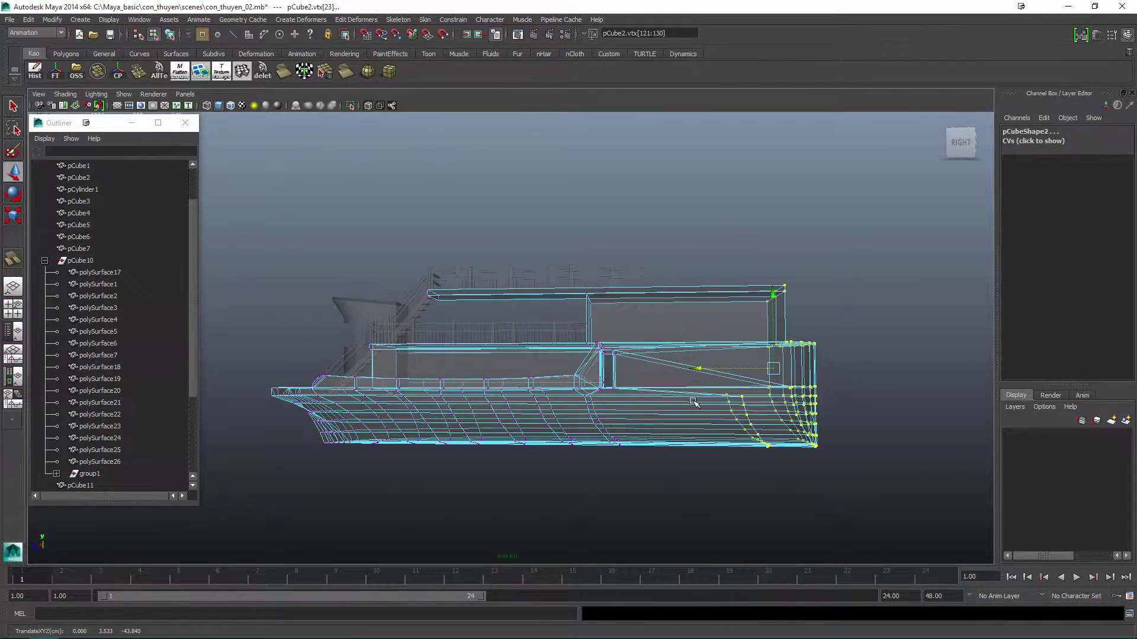
{"action": "left_click_drag", "start_coordinate": [694, 403], "coordinate": [666, 411], "text": "alt"}
{"action": "left_click_drag", "start_coordinate": [635, 354], "coordinate": [638, 361], "text": "alt"}
{"action": "key", "text": "ctrl+z"}
{"action": "key", "text": "ctrl+z"}
{"action": "key", "text": "ctrl+z"}
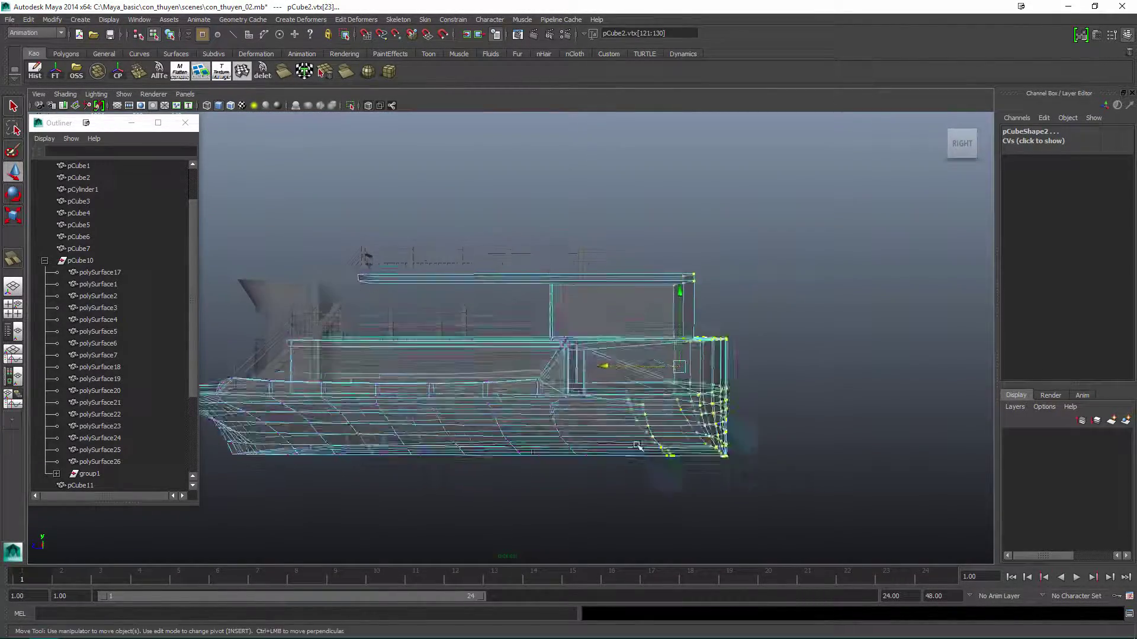
Shift the hull's vertex column beside the side door lengthwise to even out the stretched aft section.
{"action": "key", "text": "F9"}
{"action": "key", "text": "ctrl+z"}
{"action": "key", "text": "ctrl+z"}
{"action": "key", "text": "ctrl+z"}
{"action": "key", "text": "ctrl+z"}
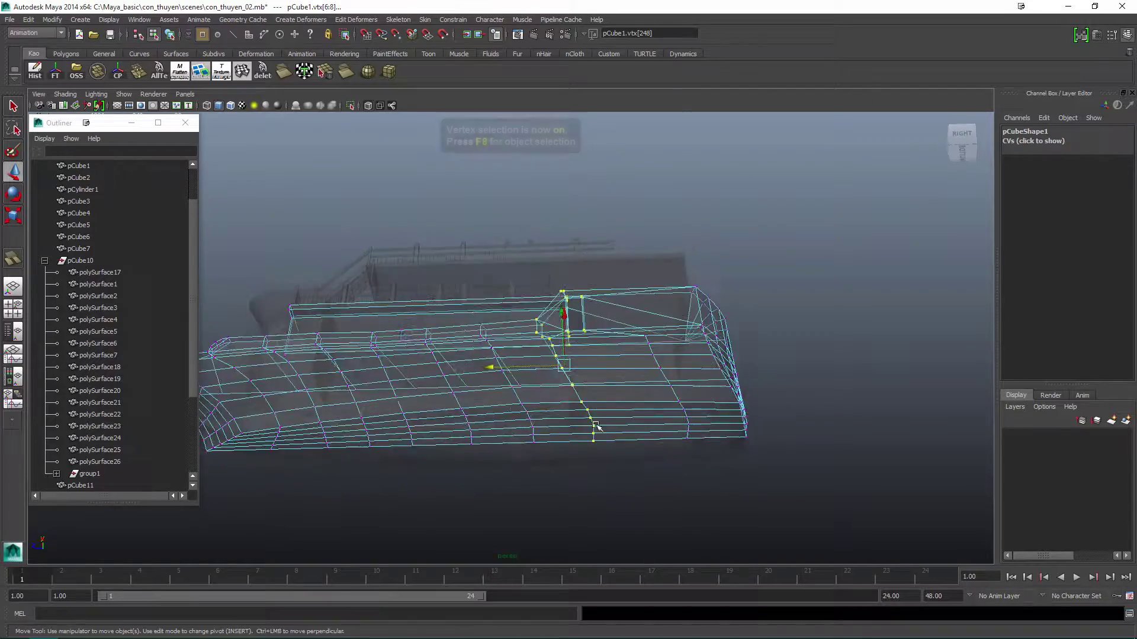
Adjust the rear corner vertices of the stern box to fit the lengthened hull.
{"action": "left_click_drag", "start_coordinate": [621, 324], "coordinate": [625, 321], "text": "alt"}
{"action": "key", "text": "ctrl+z"}
{"action": "key", "text": "ctrl+z"}
{"action": "key", "text": "ctrl+z"}
{"action": "key", "text": "ctrl+z"}
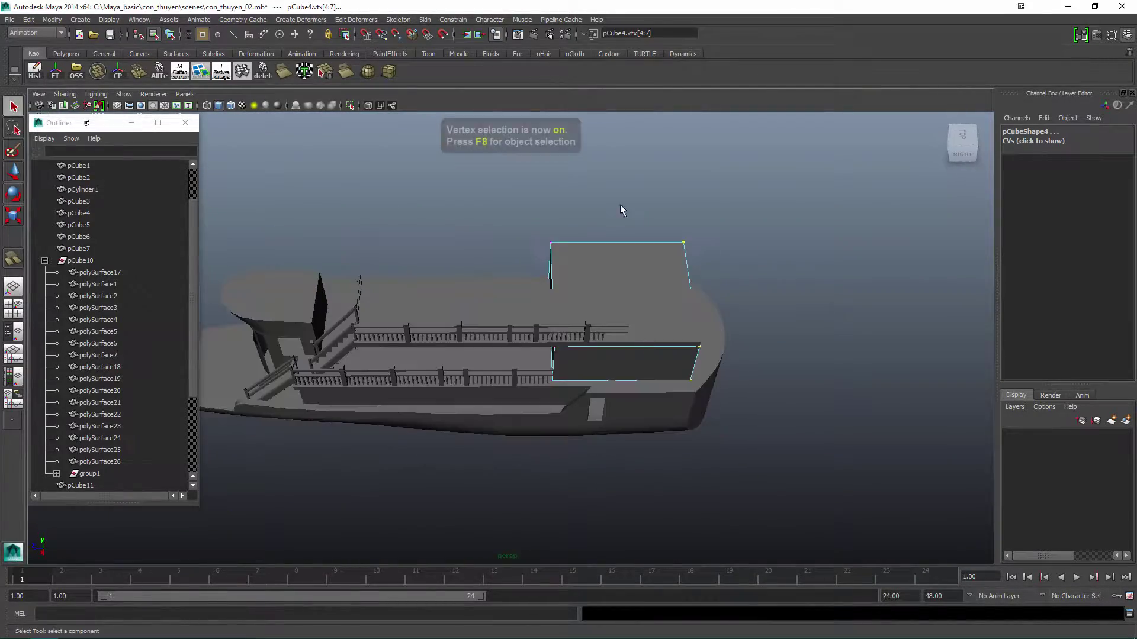
Extend the lower railing's rails to the stern box and add a copied end post there.
{"action": "key", "text": "ctrl+z"}
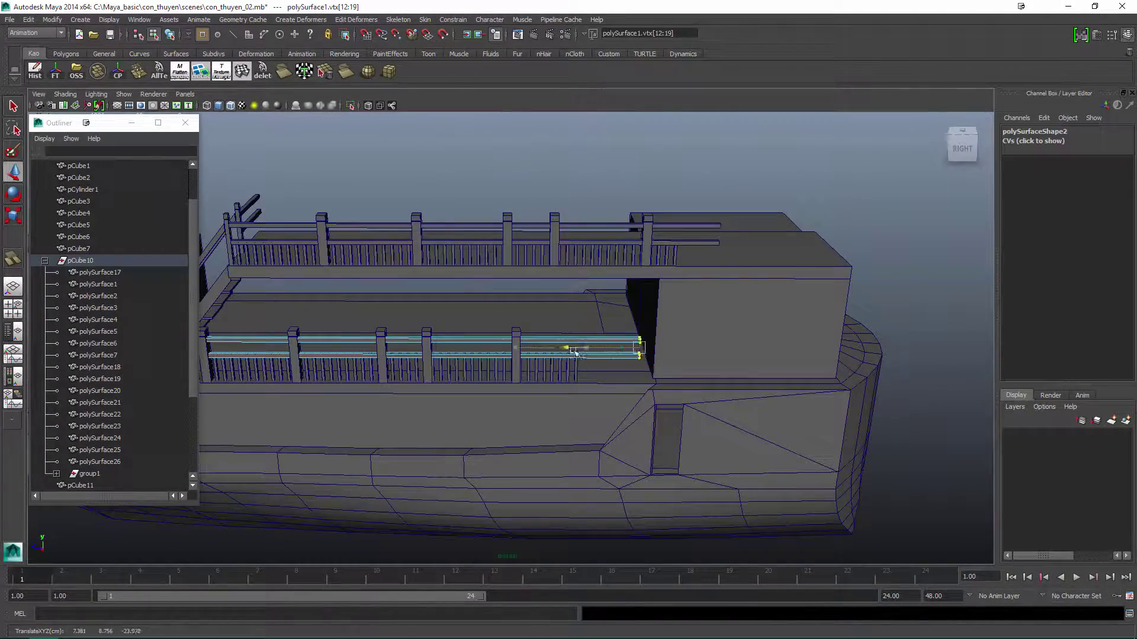
{"action": "key", "text": "F8"}
{"action": "key", "text": "ctrl+z"}
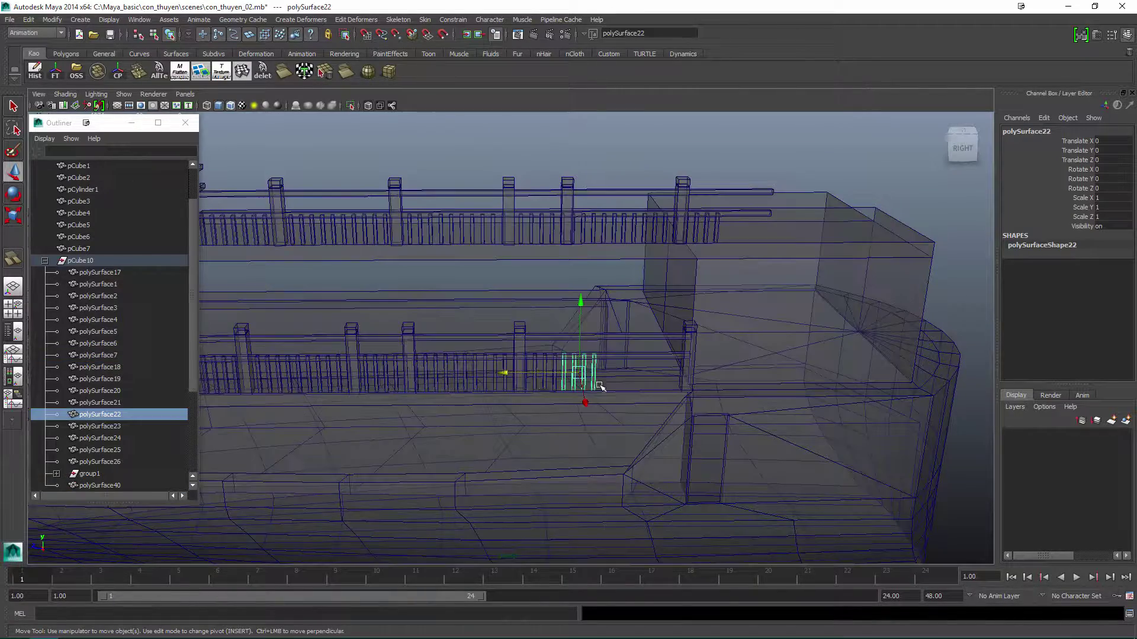
Fill the lower railing's gap up to the end post with duplicated balusters and even out the neighbouring sets along Z.
{"action": "key", "text": "ctrl+z"}
{"action": "key", "text": "ctrl+z"}
{"action": "key", "text": "ctrl+z"}
{"action": "key", "text": "ctrl+z"}
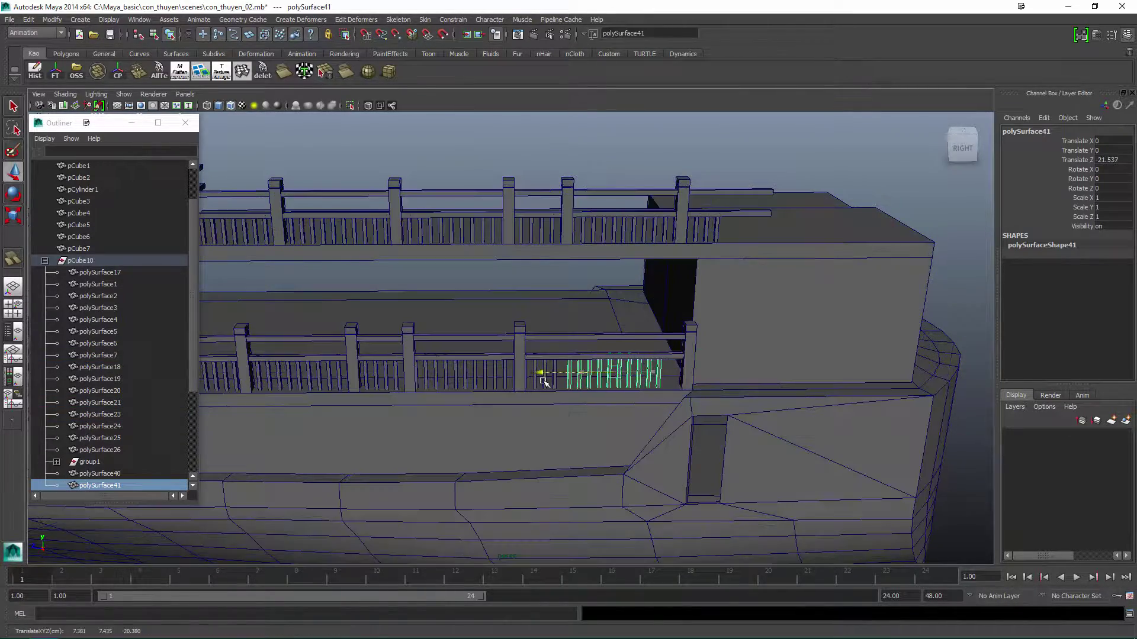
{"action": "key", "text": "ctrl+z"}
{"action": "key", "text": "ctrl+z"}
{"action": "key", "text": "ctrl+z"}
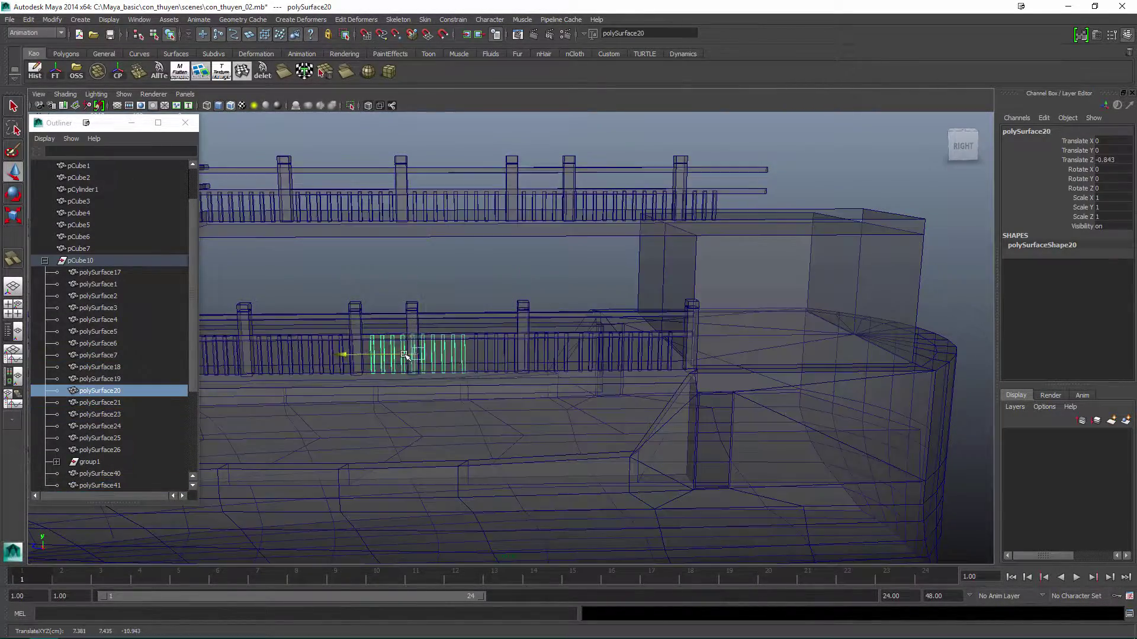
Select all parts of the boat and freeze their transformations.
{"action": "key", "text": "q"}
{"action": "key", "text": "ctrl+z"}
{"action": "key", "text": "ctrl+z"}
{"action": "key", "text": "ctrl+z"}
{"action": "key", "text": "ctrl+z"}
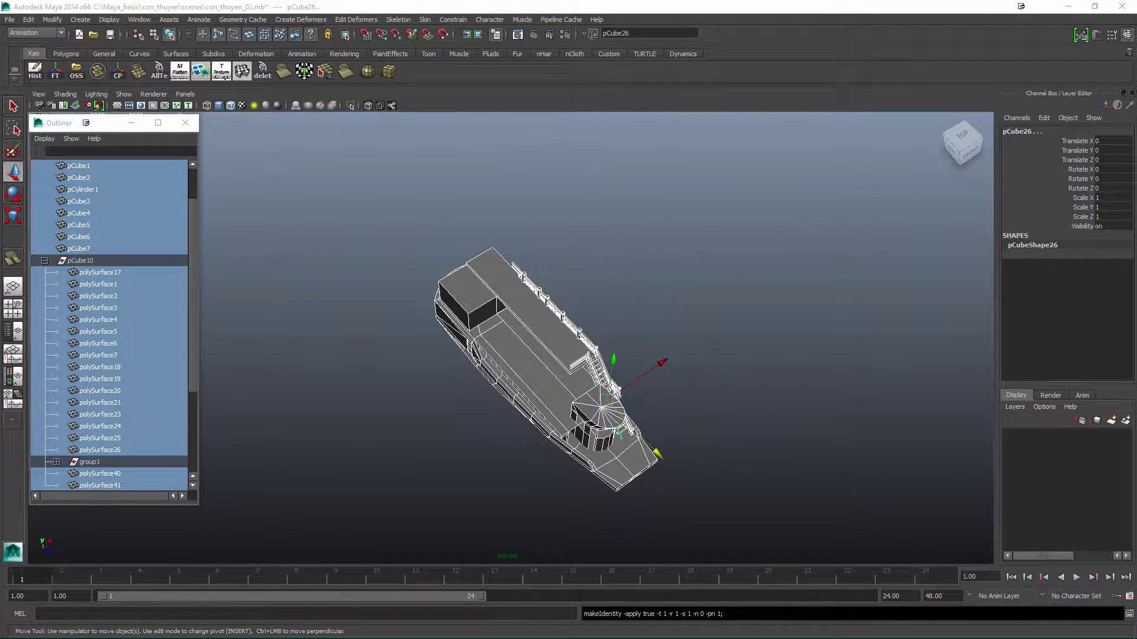
Mirror the half-width roof slab across the boat's centreline using Duplicate Special.
{"action": "key", "text": "ctrl+z"}
{"action": "left_click_drag", "start_coordinate": [744, 114], "coordinate": [708, 332], "text": "alt"}
{"action": "left_click_drag", "start_coordinate": [714, 343], "coordinate": [507, 262], "text": "alt"}
{"action": "left_click", "coordinate": [552, 301]}
{"action": "left_click", "coordinate": [355, 346]}
{"action": "left_click_drag", "start_coordinate": [355, 345], "coordinate": [675, 381], "text": "alt"}
{"action": "scroll", "coordinate": [721, 314], "scroll_direction": "up", "scroll_amount": 5}
{"action": "left_click_drag", "start_coordinate": [728, 312], "coordinate": [658, 231]}
{"action": "left_click_drag", "start_coordinate": [658, 230], "coordinate": [471, 242], "text": "alt"}
{"action": "left_click", "coordinate": [521, 340]}
{"action": "left_click", "coordinate": [29, 19]}
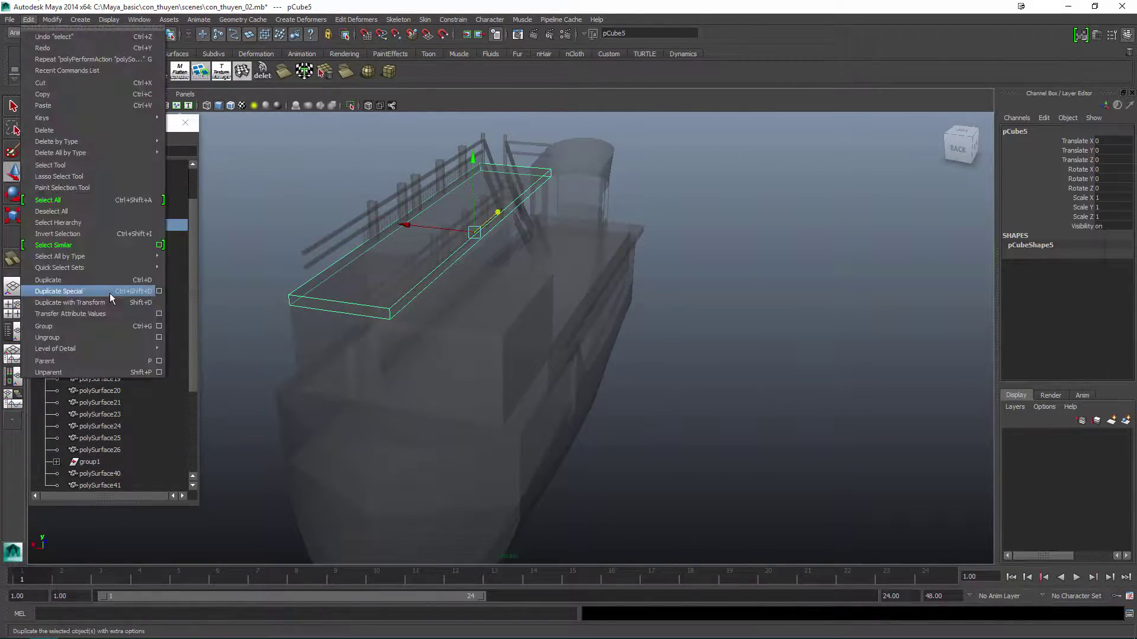
{"action": "key", "text": "z"}
{"action": "key", "text": "z"}
Extend the upper railing's rails to the roof slab's rear edge and duplicate posts aft, the last at Translate Z -47.936.
{"action": "key", "text": "z"}
{"action": "key", "text": "z"}
{"action": "key", "text": "z"}
{"action": "key", "text": "z"}
{"action": "key", "text": "z"}
{"action": "key", "text": "z"}
{"action": "key", "text": "z"}
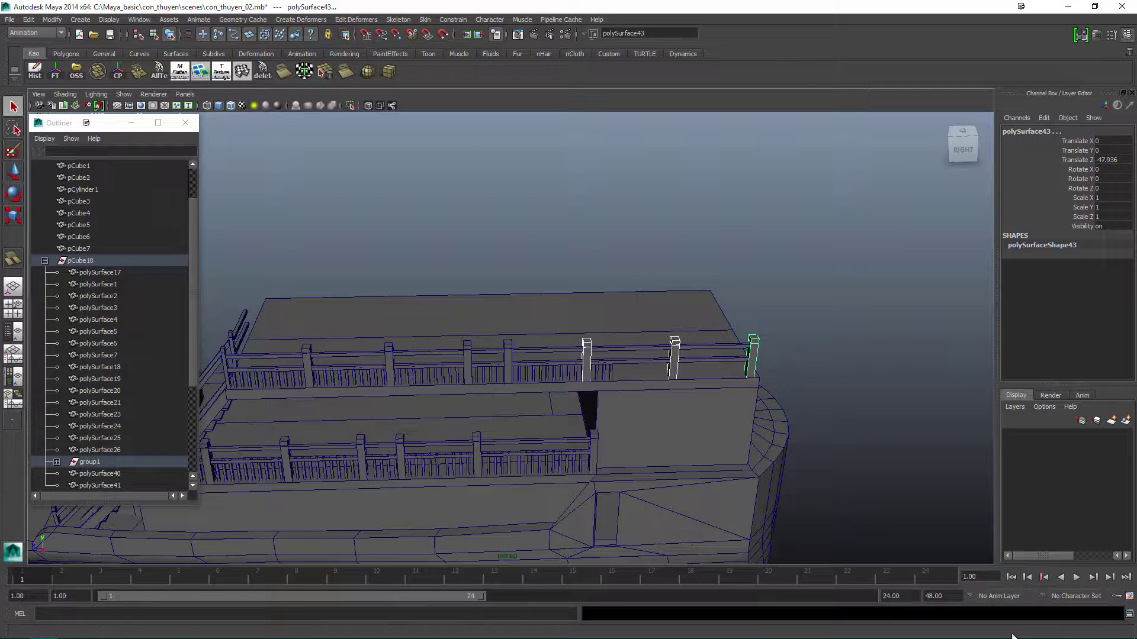
Duplicate the upper railing's balusters aft to the rear corner post, with copies at Translate Z -21.198 and -42.397.
{"action": "key", "text": "z"}
{"action": "left_click", "coordinate": [595, 360]}
{"action": "key", "text": "z"}
{"action": "key", "text": "z"}
{"action": "key", "text": "z"}
{"action": "key", "text": "z"}
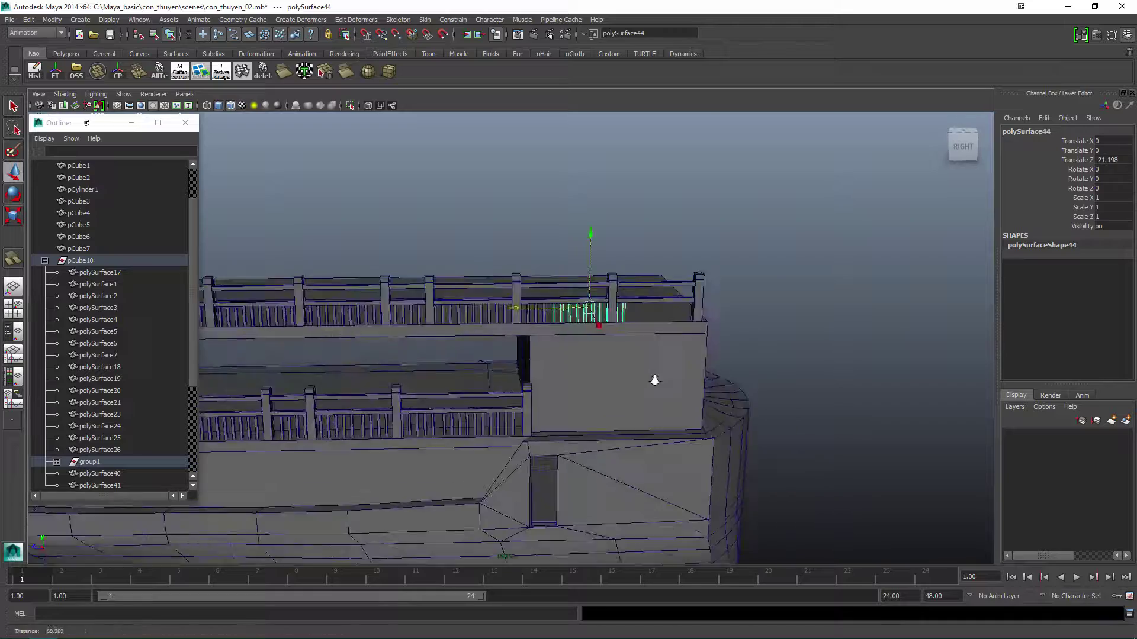
{"action": "key", "text": "z"}
{"action": "key", "text": "z"}
{"action": "key", "text": "z"}
{"action": "key", "text": "z"}
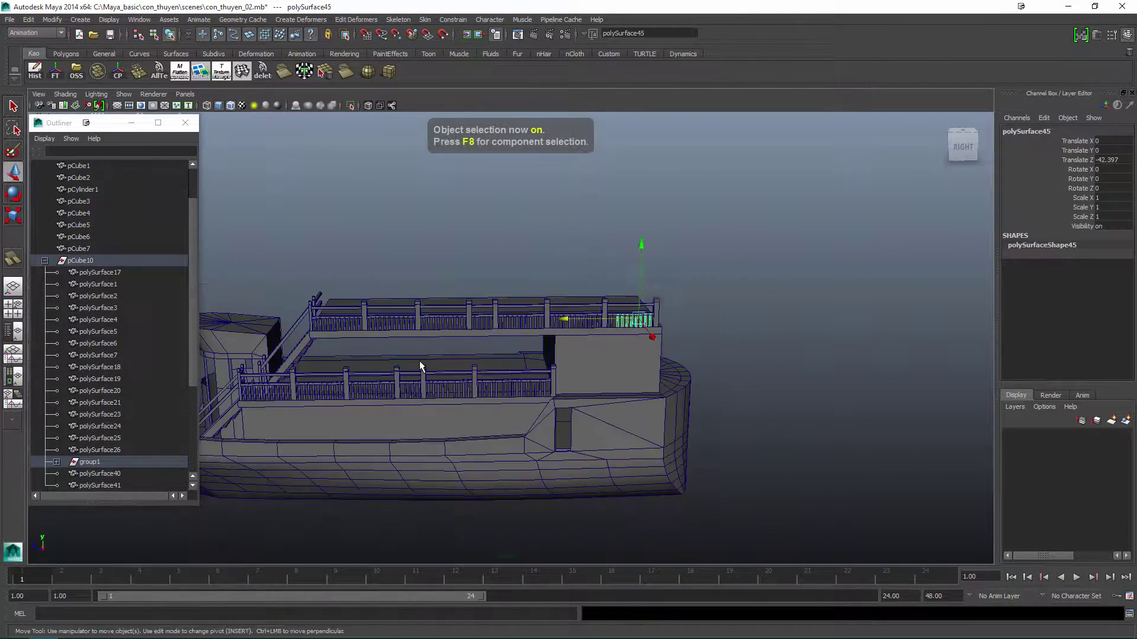
Duplicate the upper railing's front cross rails to the slab's rear edge and fit their ends between corner post and centreline.
{"action": "key", "text": "z"}
{"action": "key", "text": "z"}
{"action": "key", "text": "z"}
{"action": "key", "text": "z"}
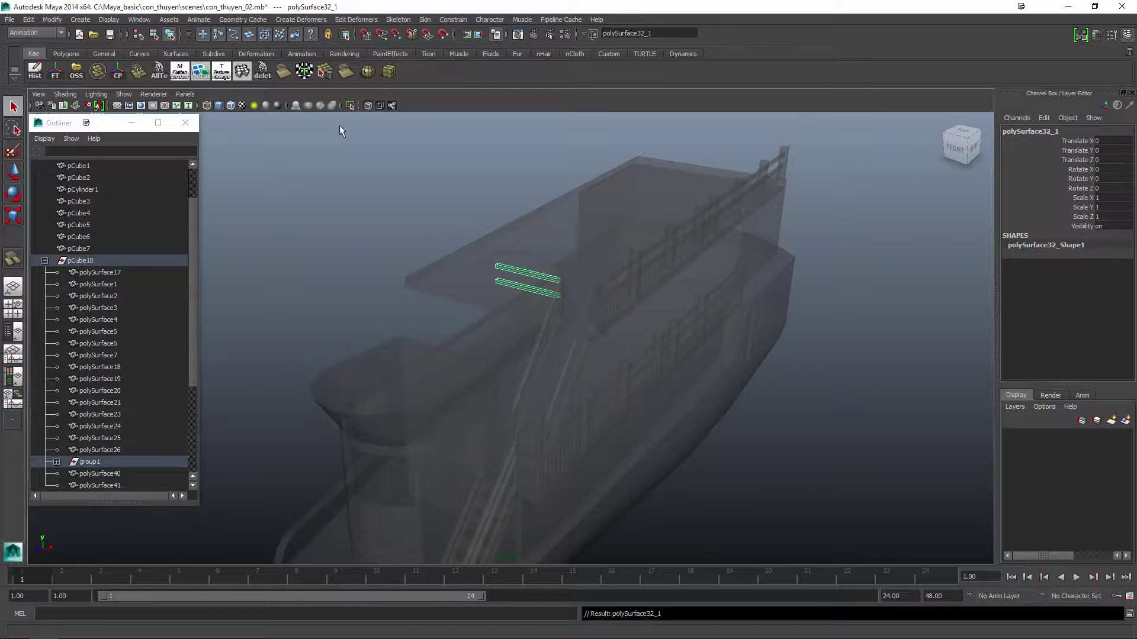
{"action": "key", "text": "z"}
{"action": "key", "text": "z"}
{"action": "key", "text": "z"}
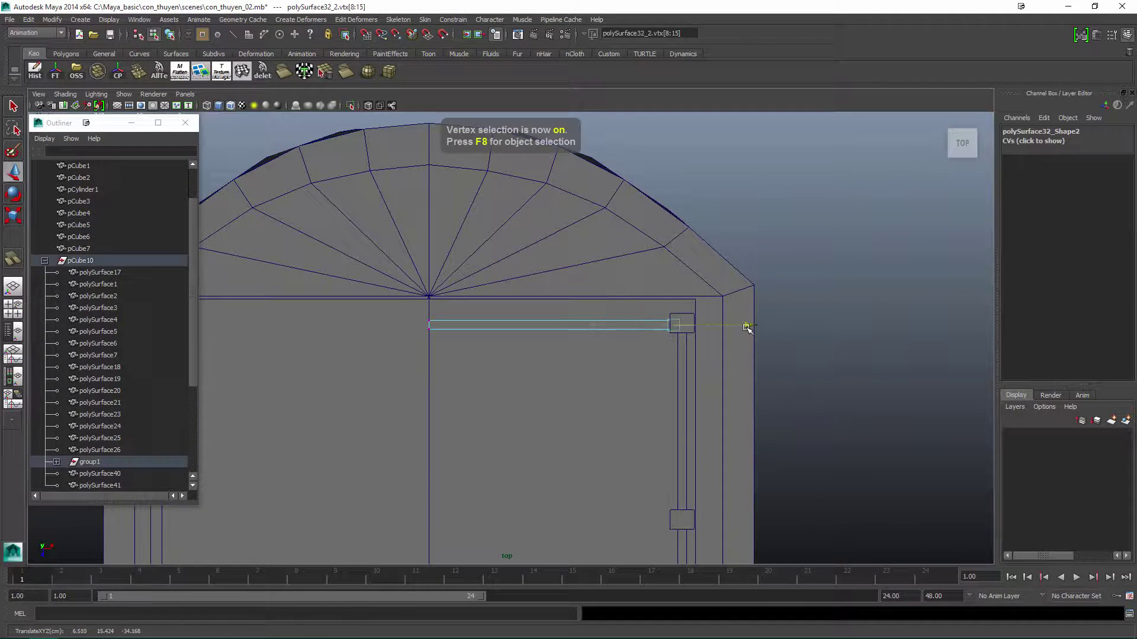
Duplicate the rearmost baluster set, set its Rotate Y to 90, and move it beneath the rear cross rails.
{"action": "key", "text": "z"}
{"action": "key", "text": "z"}
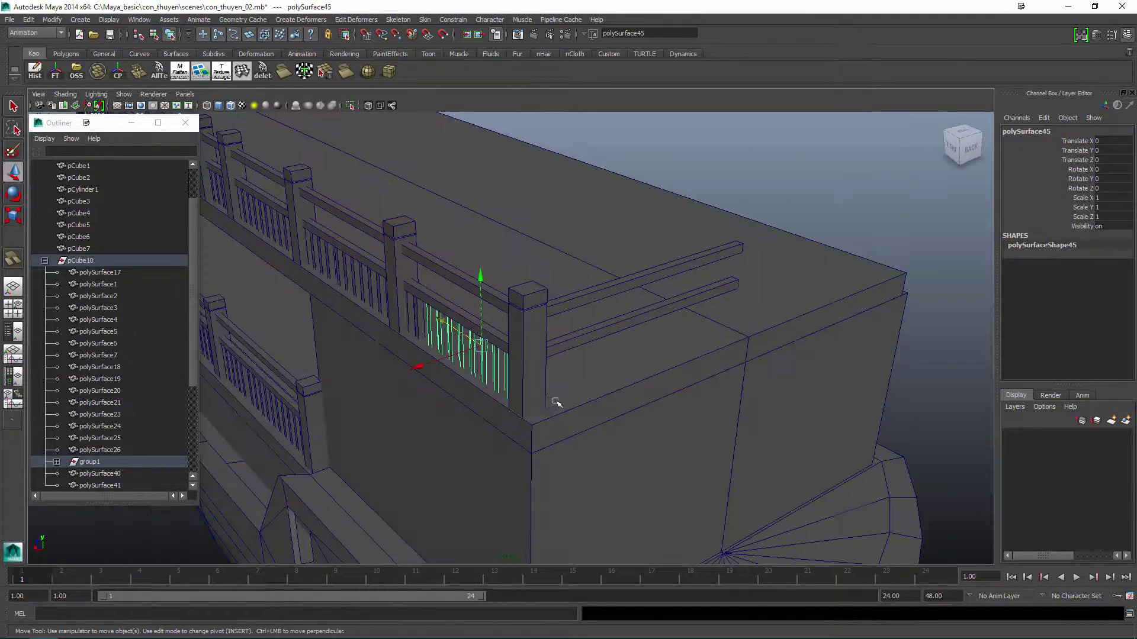
{"action": "key", "text": "Return"}
{"action": "key", "text": "alt+a"}
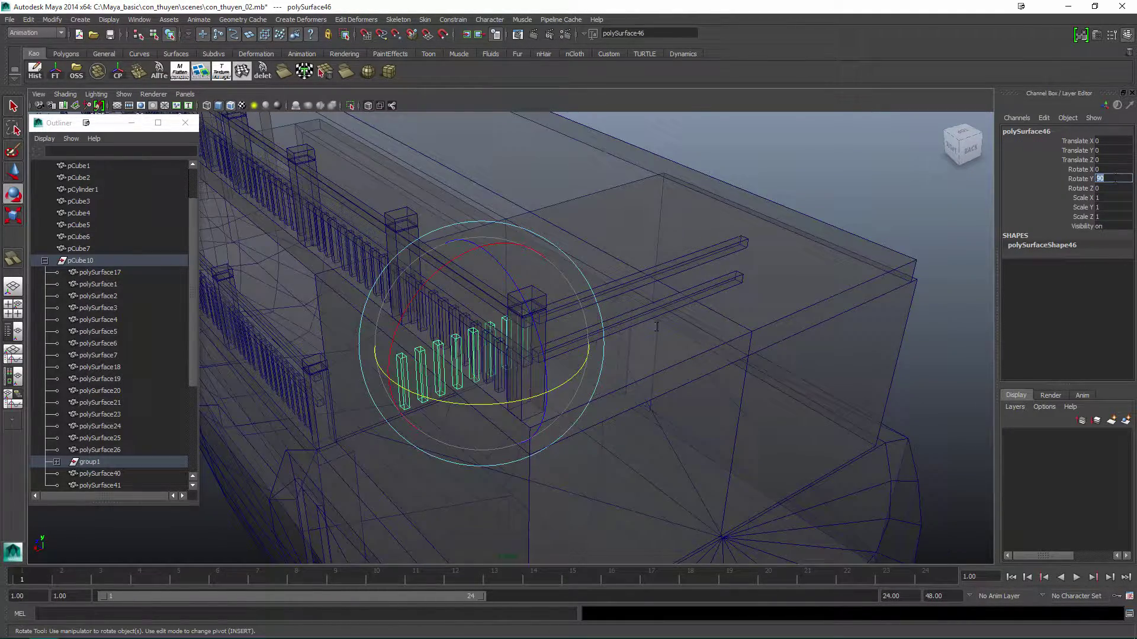
{"action": "key", "text": "z"}
{"action": "key", "text": "w"}
{"action": "key", "text": "z"}
Continue the rear balusters to the centreline with another copy and remove the balusters extending past it.
{"action": "key", "text": "z"}
{"action": "key", "text": "z"}
{"action": "key", "text": "z"}
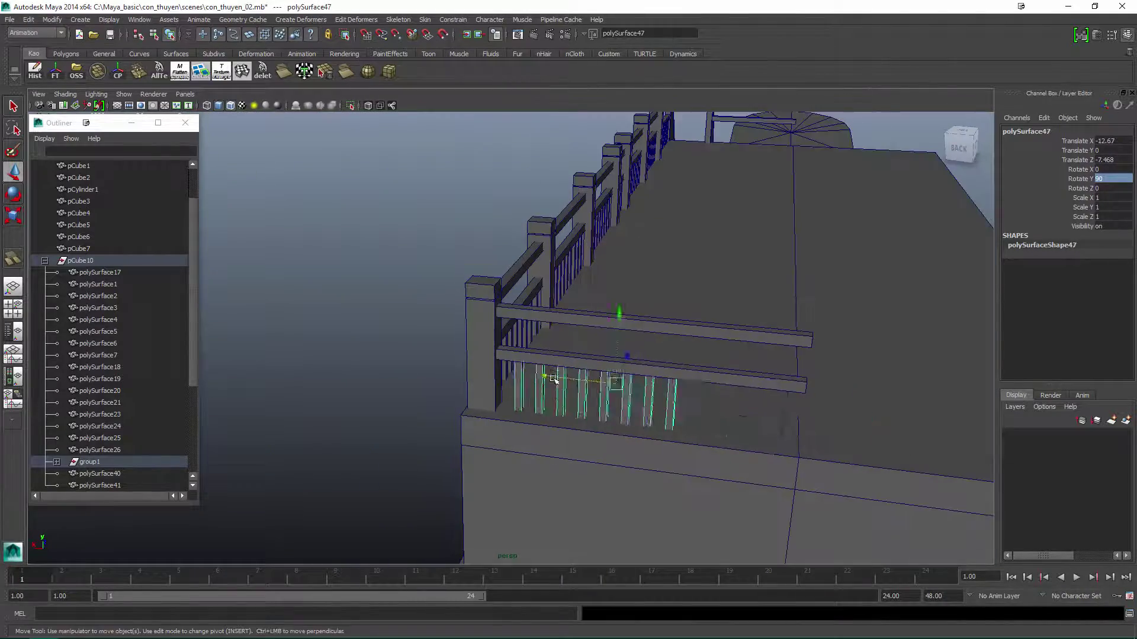
{"action": "left_click_drag", "start_coordinate": [554, 379], "coordinate": [797, 363], "text": "alt"}
{"action": "key", "text": "F8"}
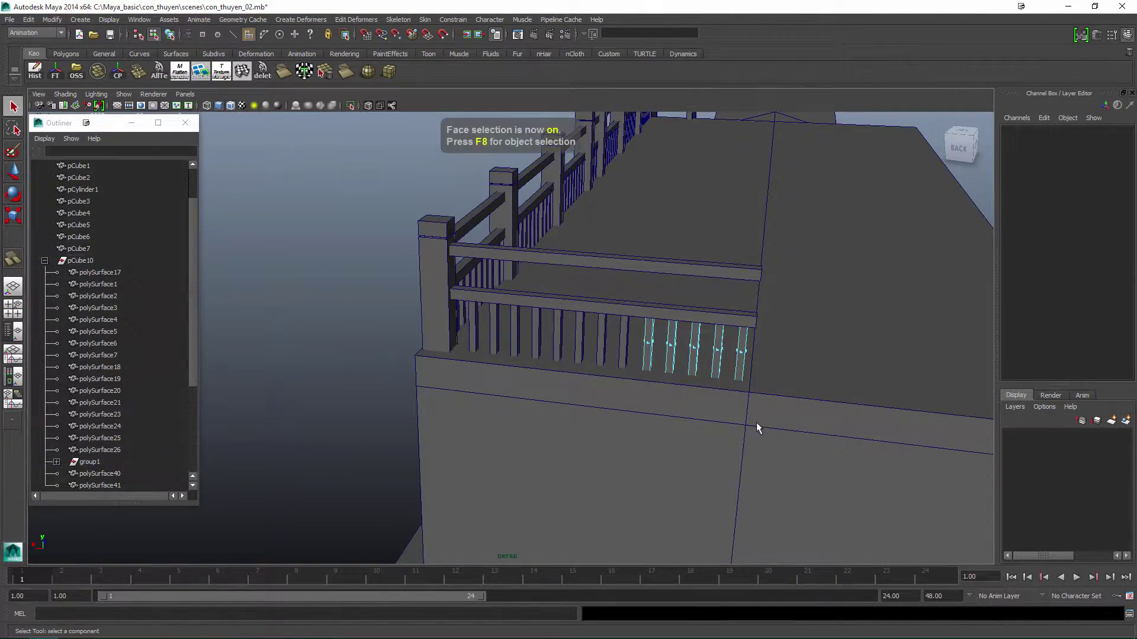
Duplicate the rear corner post, set its Rotate Y to 90, and move it to the rear rails' centreline end.
{"action": "left_click_drag", "start_coordinate": [754, 426], "coordinate": [664, 359], "text": "alt"}
{"action": "left_click", "coordinate": [508, 307]}
{"action": "key", "text": "F8"}
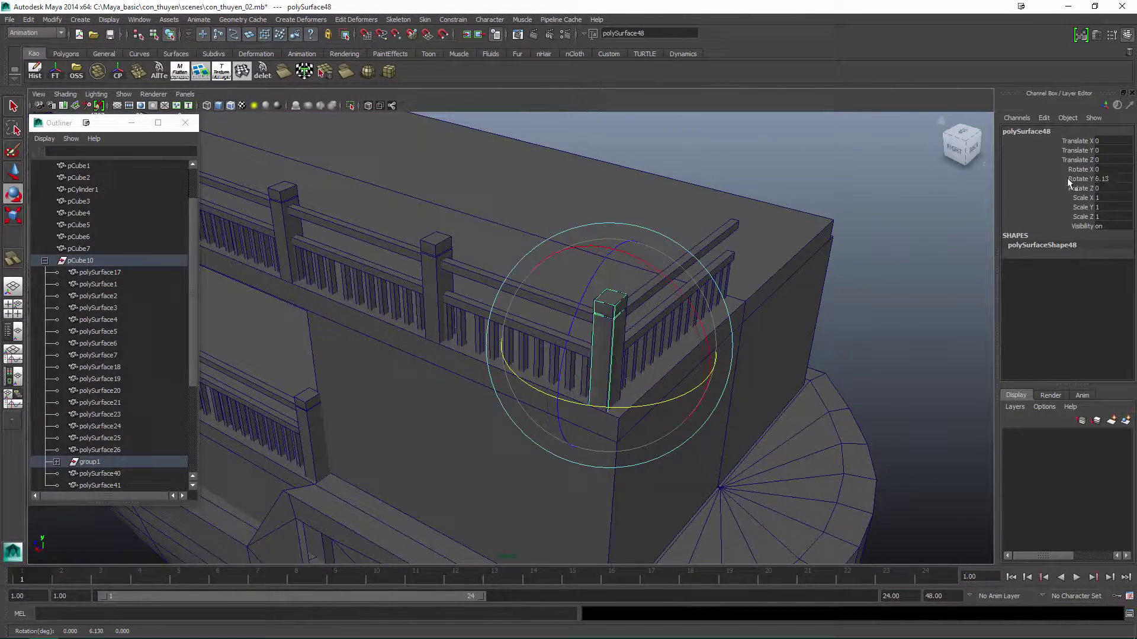
{"action": "left_click_drag", "start_coordinate": [773, 281], "coordinate": [622, 411], "text": "alt"}
{"action": "key", "text": "w"}
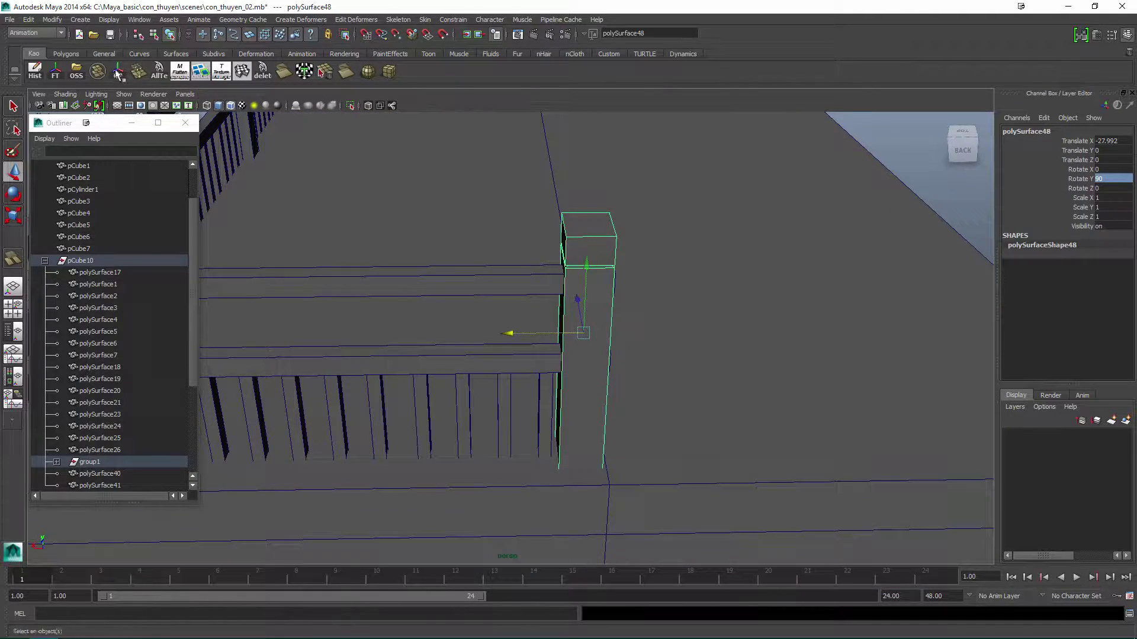
{"action": "left_click_drag", "start_coordinate": [515, 347], "coordinate": [647, 370]}
{"action": "key", "text": "q"}
Copy the rear balusters forward beneath the upper railing's front cross rails, freeze the copy's transformations and fit the set.
{"action": "scroll", "coordinate": [646, 370], "scroll_direction": "up", "scroll_amount": 3}
{"action": "left_click", "coordinate": [752, 158]}
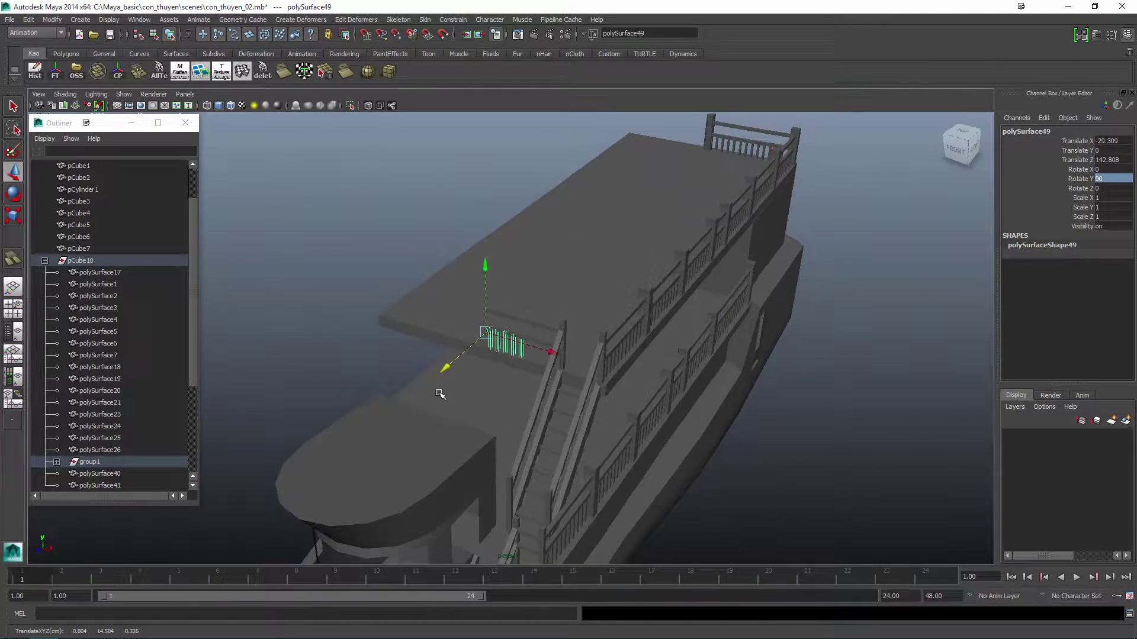
{"action": "left_click_drag", "start_coordinate": [440, 394], "coordinate": [631, 282], "text": "alt"}
{"action": "left_click", "coordinate": [96, 78]}
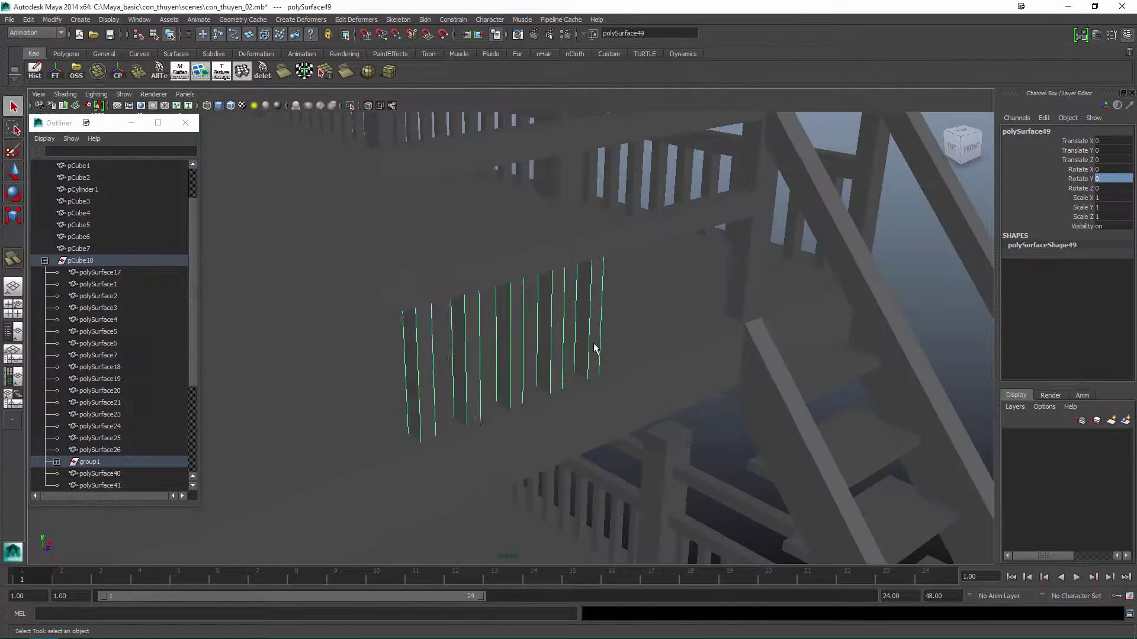
{"action": "left_click_drag", "start_coordinate": [593, 350], "coordinate": [603, 374], "text": "alt"}
{"action": "key", "text": "w"}
{"action": "key", "text": "F11"}
{"action": "key", "text": "F8"}
Select the upper railing's baluster sets together from the stair to the stern, clear the selection, and save the scene.
{"action": "left_click_drag", "start_coordinate": [863, 274], "coordinate": [457, 280], "text": "alt"}
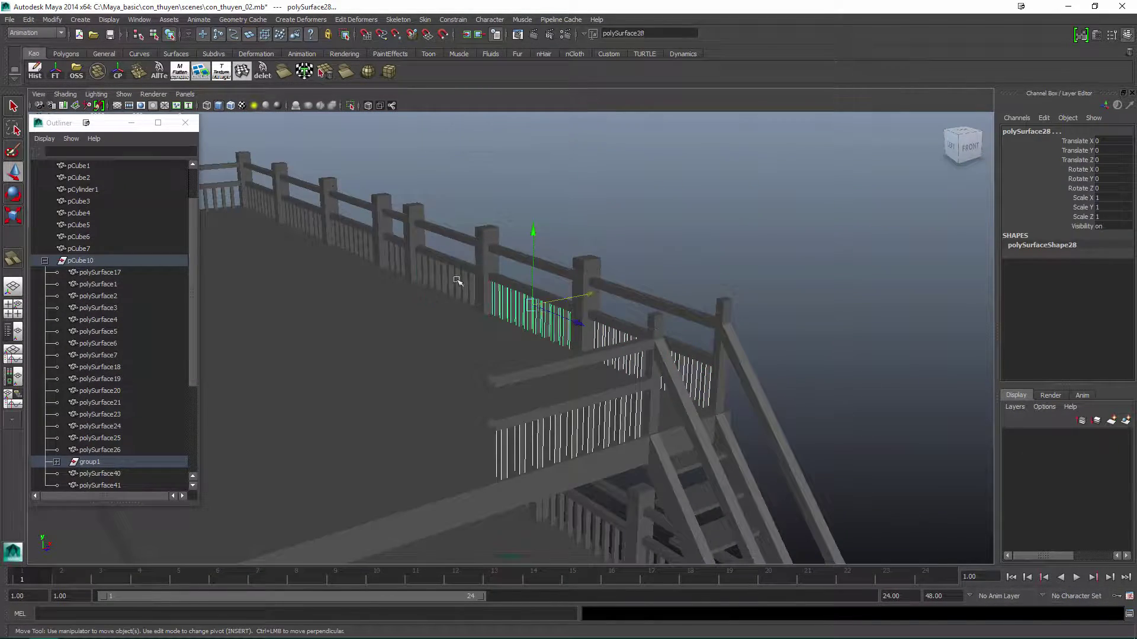
{"action": "key", "text": "q"}
{"action": "left_click_drag", "start_coordinate": [354, 238], "coordinate": [680, 314], "text": "alt"}
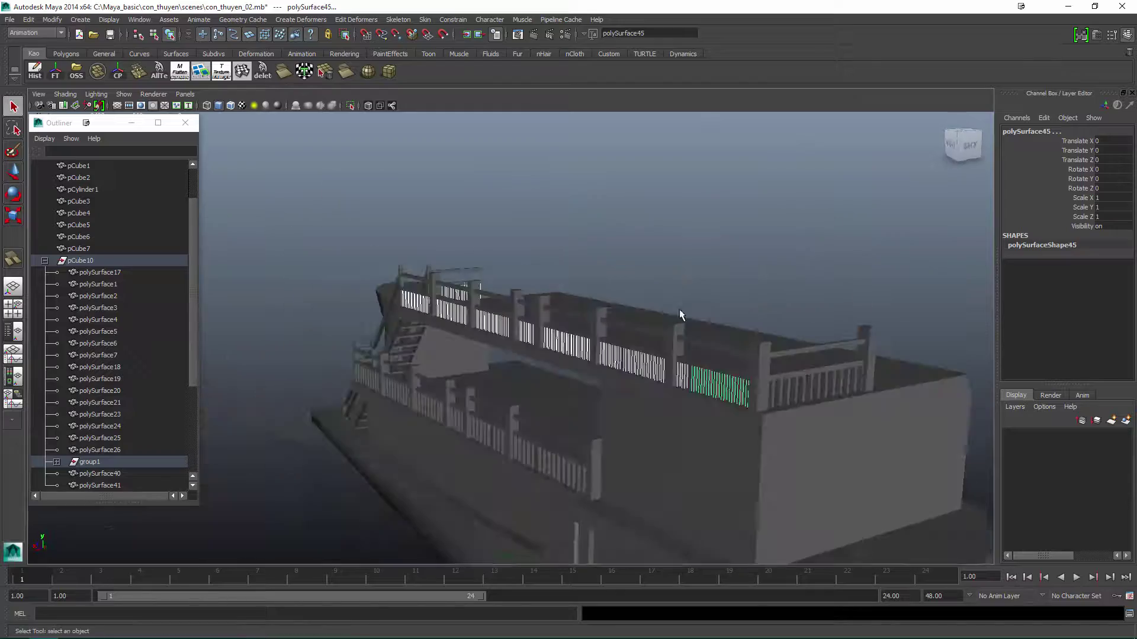
{"action": "left_click", "coordinate": [726, 393]}
{"action": "left_click_drag", "start_coordinate": [726, 393], "coordinate": [771, 274], "text": "alt"}
{"action": "scroll", "coordinate": [754, 314], "scroll_direction": "up", "scroll_amount": 5}
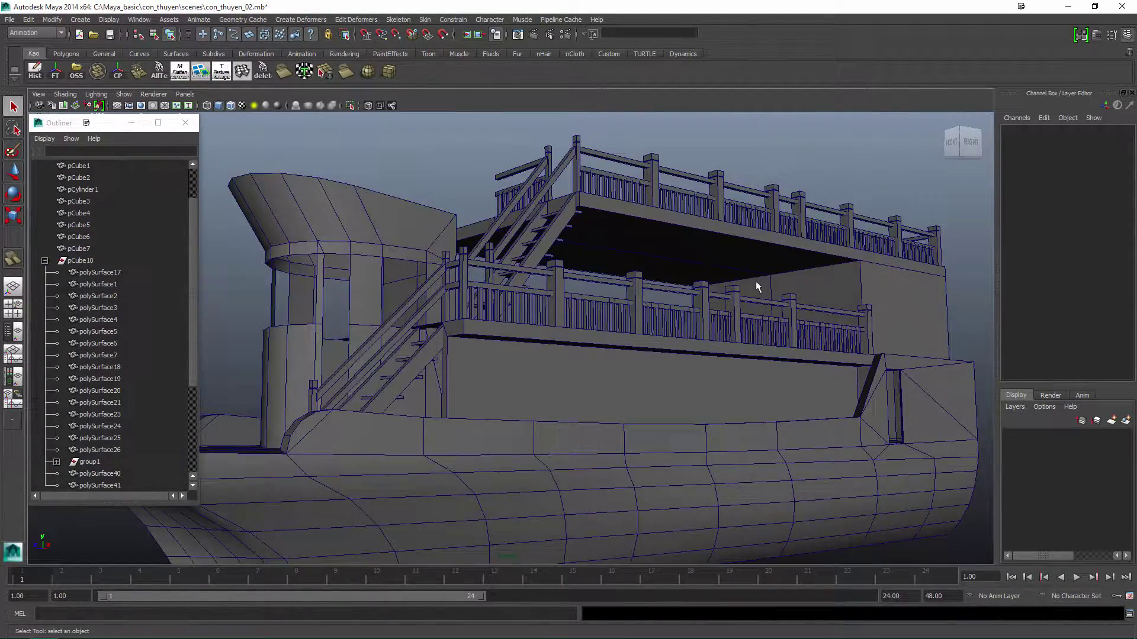
{"action": "key", "text": "ctrl+s"}
Adjust the end vertices of the upper stair's two side stringers and save the scene.
{"action": "left_click_drag", "start_coordinate": [759, 199], "coordinate": [667, 380], "text": "alt"}
{"action": "scroll", "coordinate": [745, 394], "scroll_direction": "up", "scroll_amount": 8}
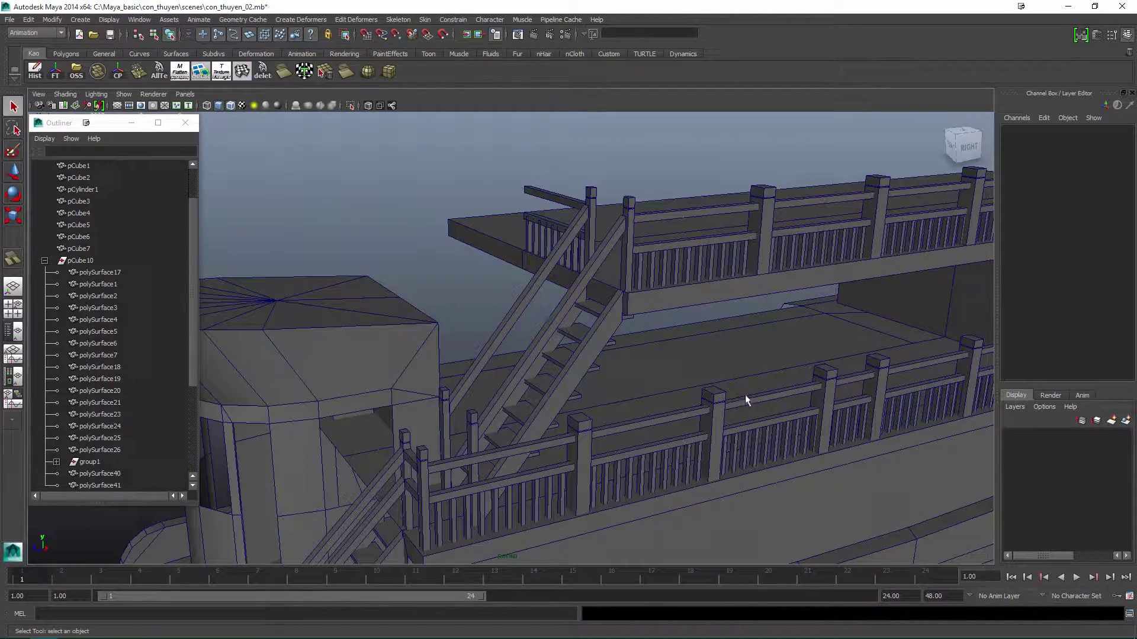
{"action": "left_click", "coordinate": [588, 373]}
{"action": "left_click_drag", "start_coordinate": [579, 375], "coordinate": [586, 363], "text": "alt"}
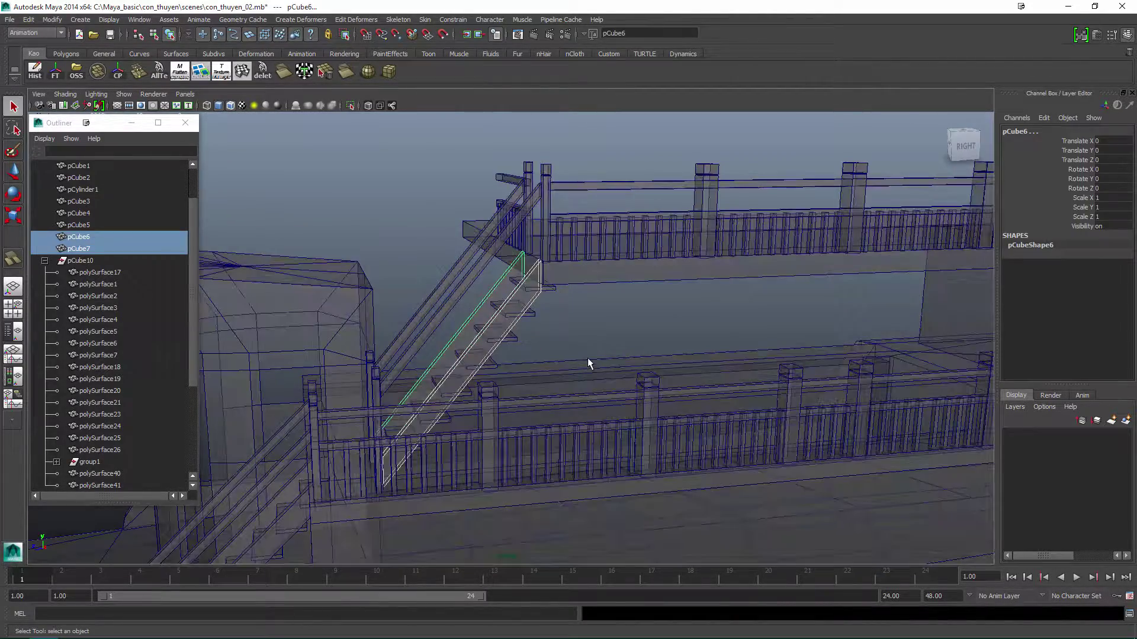
{"action": "key", "text": "F8"}
{"action": "scroll", "coordinate": [431, 377], "scroll_direction": "up", "scroll_amount": 6}
{"action": "scroll", "coordinate": [414, 349], "scroll_direction": "down", "scroll_amount": 4}
{"action": "key", "text": "F8"}
{"action": "key", "text": "ctrl+s"}
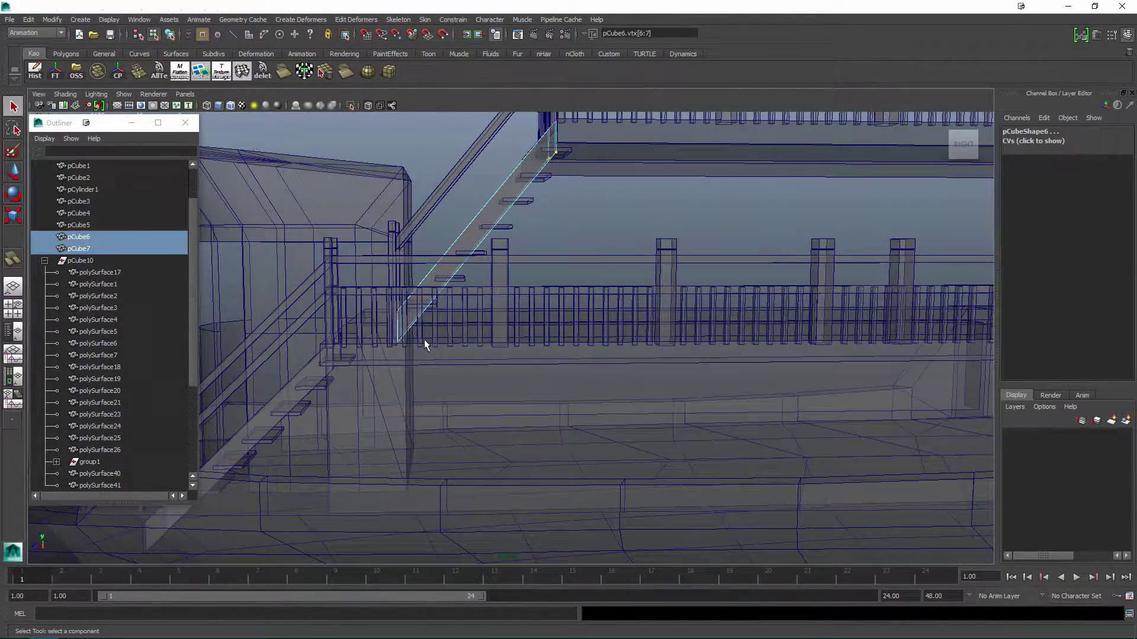
{"action": "left_click_drag", "start_coordinate": [423, 340], "coordinate": [595, 366], "text": "alt"}
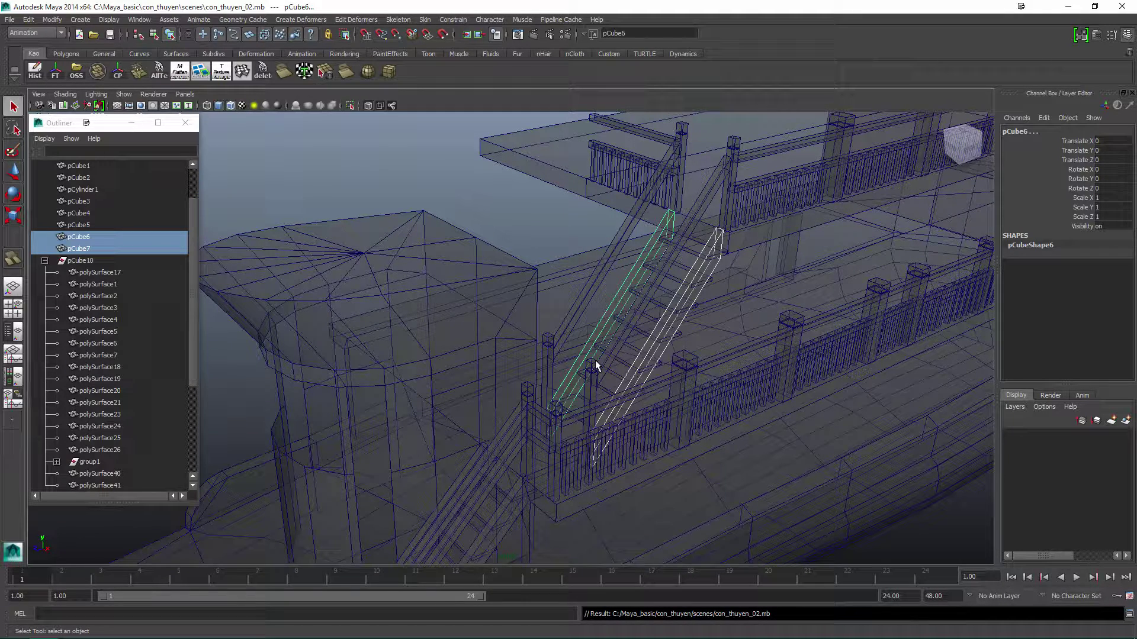
{"action": "scroll", "coordinate": [595, 365], "scroll_direction": "down", "scroll_amount": 5}
{"action": "key", "text": "5"}
{"action": "left_click", "coordinate": [736, 223]}
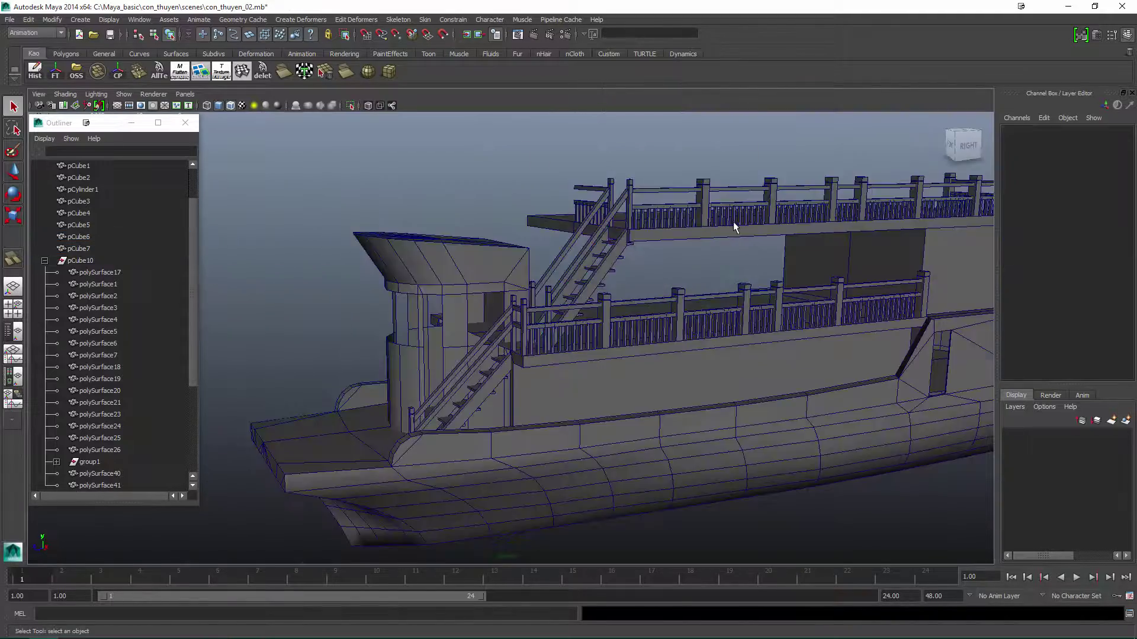
Delete the opposite mirrored halves of the hull, stern box and roof slab, keeping the wheelhouse whole.
{"action": "mouse_move", "coordinate": [736, 223]}
{"action": "left_mouse_down", "text": "alt"}
{"action": "mouse_move", "coordinate": [764, 338]}
{"action": "mouse_move", "coordinate": [643, 248]}
{"action": "mouse_move", "coordinate": [562, 296]}
{"action": "mouse_move", "coordinate": [547, 320]}
{"action": "mouse_move", "coordinate": [586, 308]}
{"action": "mouse_move", "coordinate": [533, 361]}
{"action": "left_mouse_up", "text": "alt"}
{"action": "left_click", "coordinate": [642, 248]}
{"action": "key", "text": "4"}
{"action": "left_click", "coordinate": [532, 307]}
{"action": "key", "text": "Delete"}
{"action": "key", "text": "5"}
{"action": "left_click", "coordinate": [530, 379]}
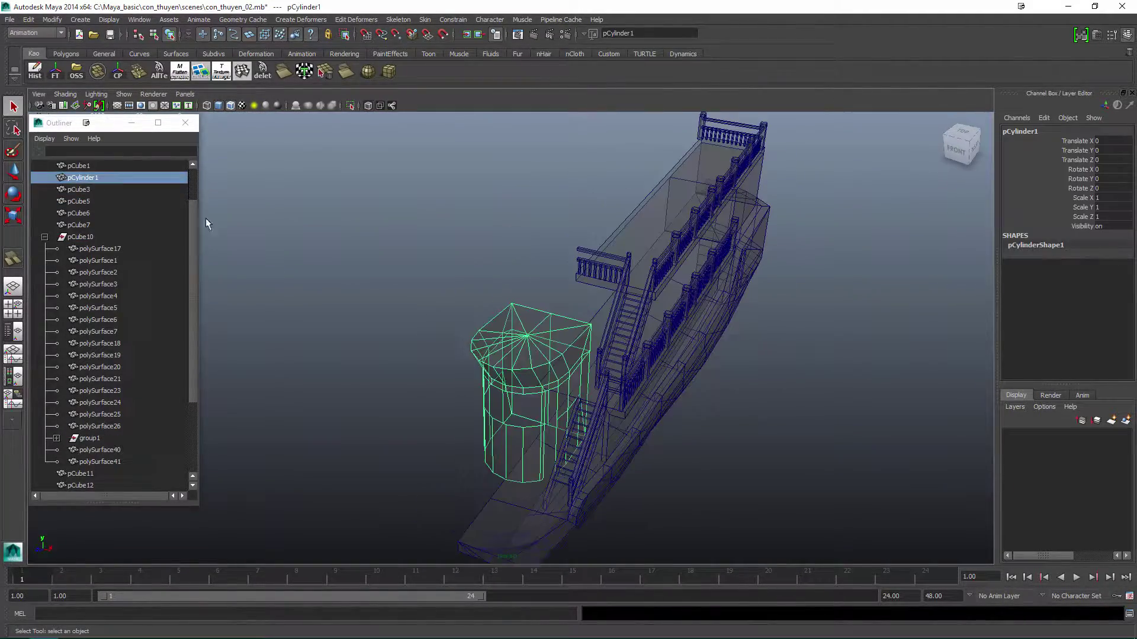
Group the remaining half-boat parts without the wheelhouse, and unparent the rear centre post from the group.
{"action": "left_click", "coordinate": [80, 212]}
{"action": "left_click", "coordinate": [96, 376], "text": "shift"}
{"action": "key", "text": "ctrl+g"}
{"action": "left_click_drag", "start_coordinate": [774, 272], "coordinate": [609, 218], "text": "alt"}
{"action": "scroll", "coordinate": [629, 386], "scroll_direction": "up", "scroll_amount": 3}
{"action": "left_click", "coordinate": [607, 213]}
{"action": "key", "text": "shift+p"}
Duplicate the half-boat group mirrored across the centreline to complete the opposite side.
{"action": "left_click", "coordinate": [29, 19]}
{"action": "left_click", "coordinate": [47, 326]}
{"action": "key", "text": "5"}
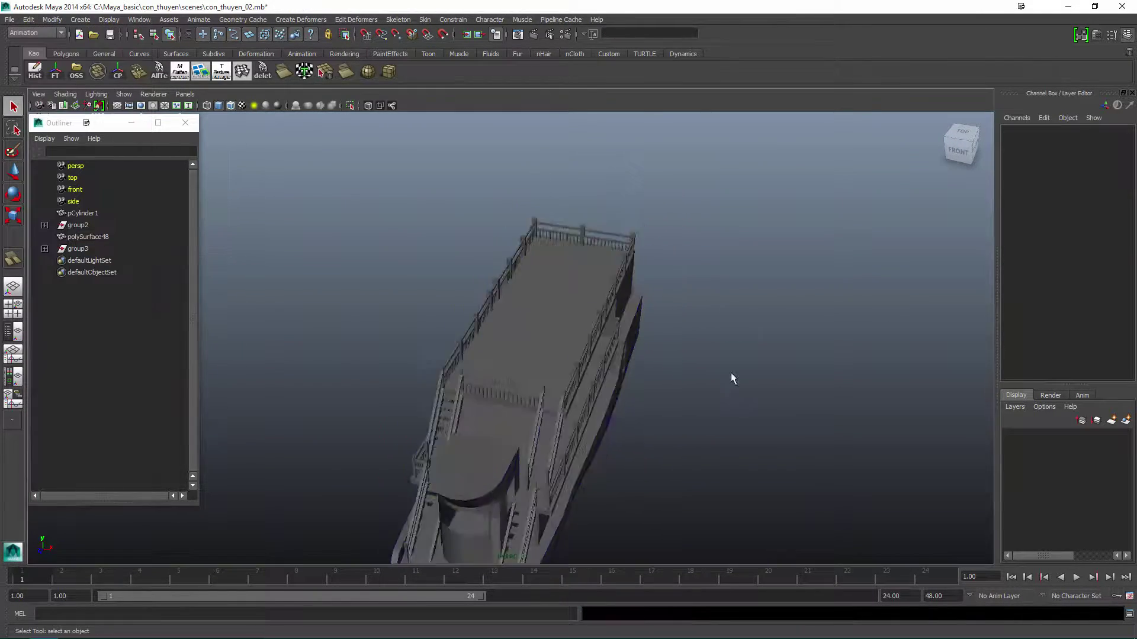
Examine the completed boat from several angles, checking both sides, the stairs and the railings.
{"action": "mouse_move", "coordinate": [730, 372]}
{"action": "left_mouse_down", "text": "alt"}
{"action": "mouse_move", "coordinate": [699, 293]}
{"action": "mouse_move", "coordinate": [805, 290]}
{"action": "mouse_move", "coordinate": [605, 325]}
{"action": "mouse_move", "coordinate": [663, 355]}
{"action": "left_mouse_up", "text": "alt"}
{"action": "right_click_drag", "start_coordinate": [663, 355], "coordinate": [721, 355], "text": "alt"}
{"action": "left_click_drag", "start_coordinate": [721, 356], "coordinate": [685, 368], "text": "alt"}
{"action": "right_click_drag", "start_coordinate": [685, 367], "coordinate": [704, 344], "text": "alt"}
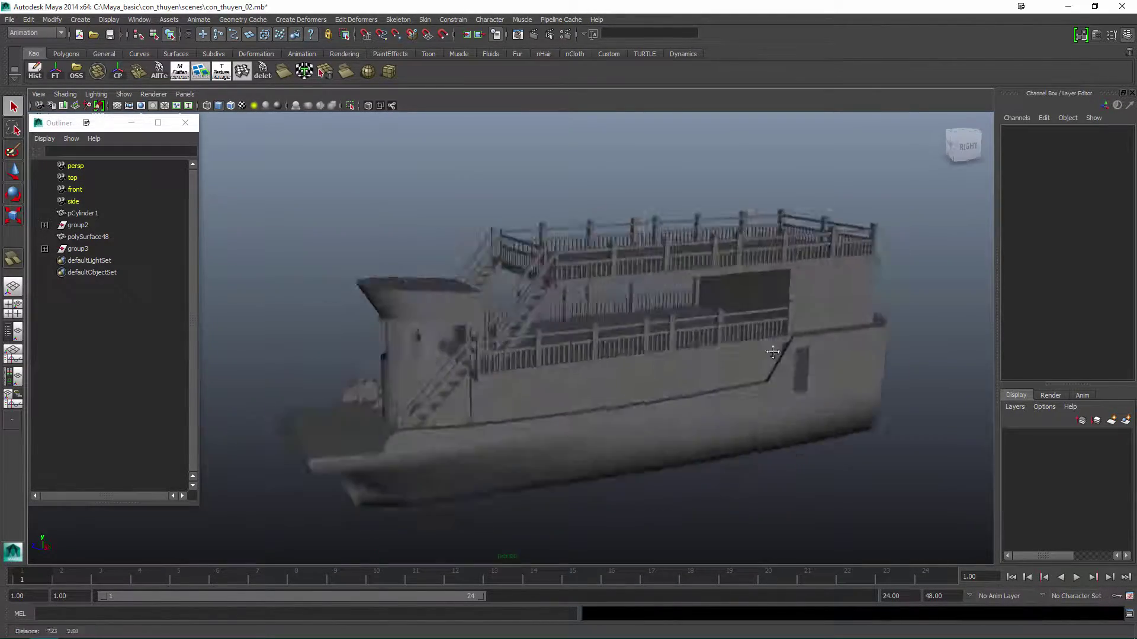
{"action": "left_click_drag", "start_coordinate": [704, 343], "coordinate": [728, 322], "text": "alt"}
{"action": "right_click_drag", "start_coordinate": [728, 322], "coordinate": [710, 358], "text": "alt"}
{"action": "left_click_drag", "start_coordinate": [710, 358], "coordinate": [761, 341], "text": "alt"}
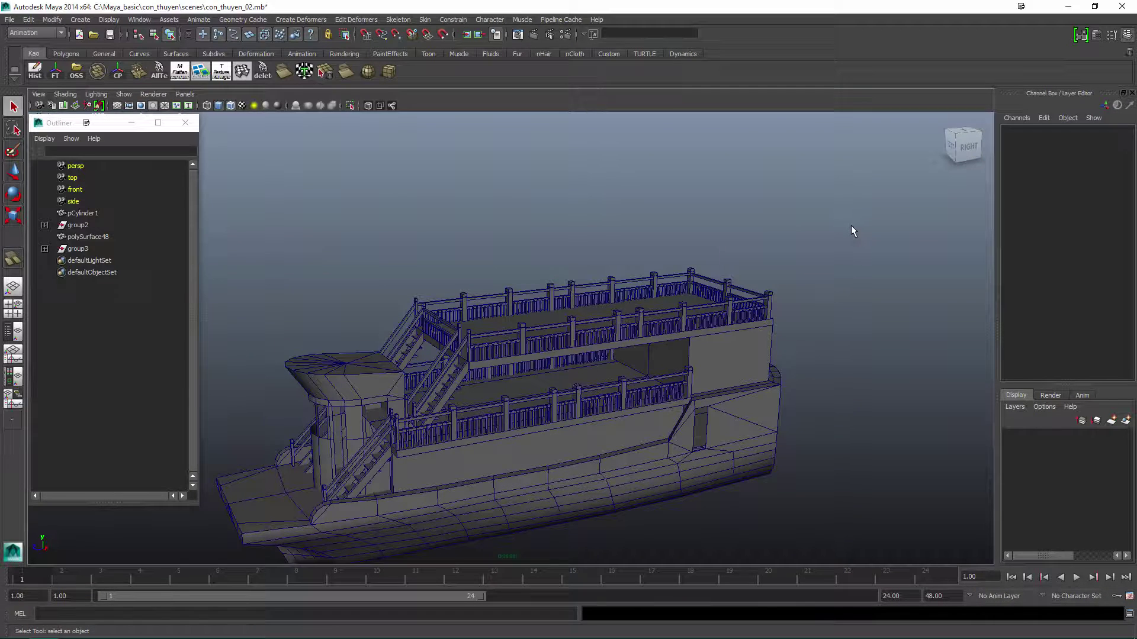
{"action": "right_click_drag", "start_coordinate": [808, 227], "coordinate": [755, 330], "text": "alt"}
{"action": "middle_click_drag", "start_coordinate": [755, 330], "coordinate": [781, 310], "text": "alt"}
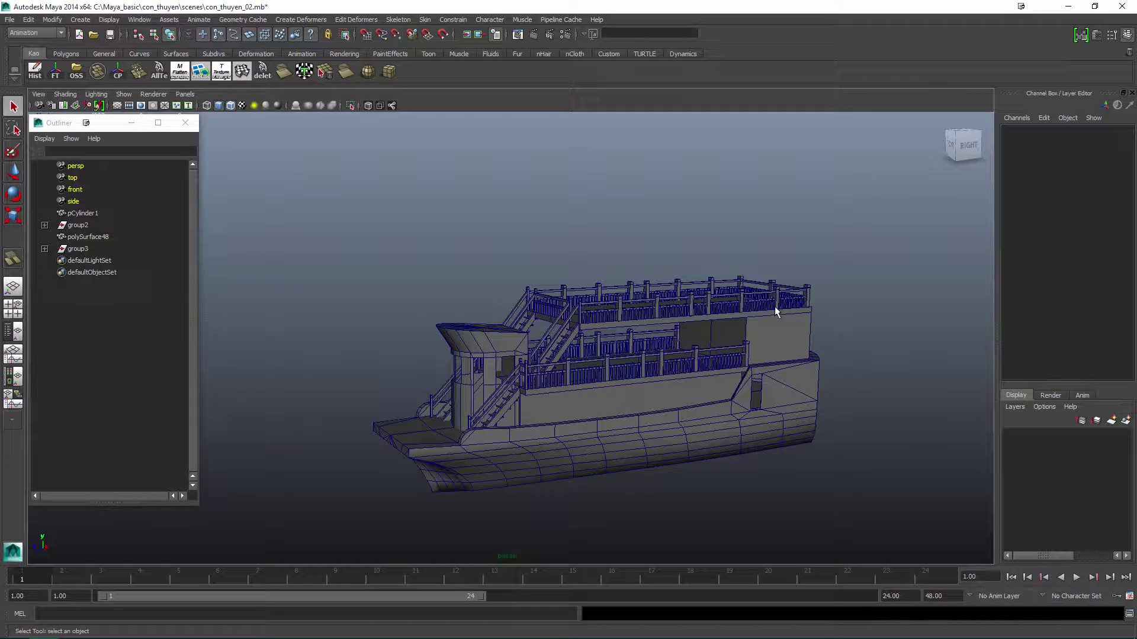
Create a polygon pipe and place it over the ship's stern at Translate Y 6.656 and Z -38.426.
{"action": "left_click_drag", "start_coordinate": [781, 299], "coordinate": [756, 330], "text": "alt"}
{"action": "left_click", "coordinate": [593, 286]}
{"action": "left_click_drag", "start_coordinate": [594, 285], "coordinate": [499, 290], "text": "alt"}
{"action": "middle_click_drag", "start_coordinate": [612, 397], "coordinate": [563, 393]}
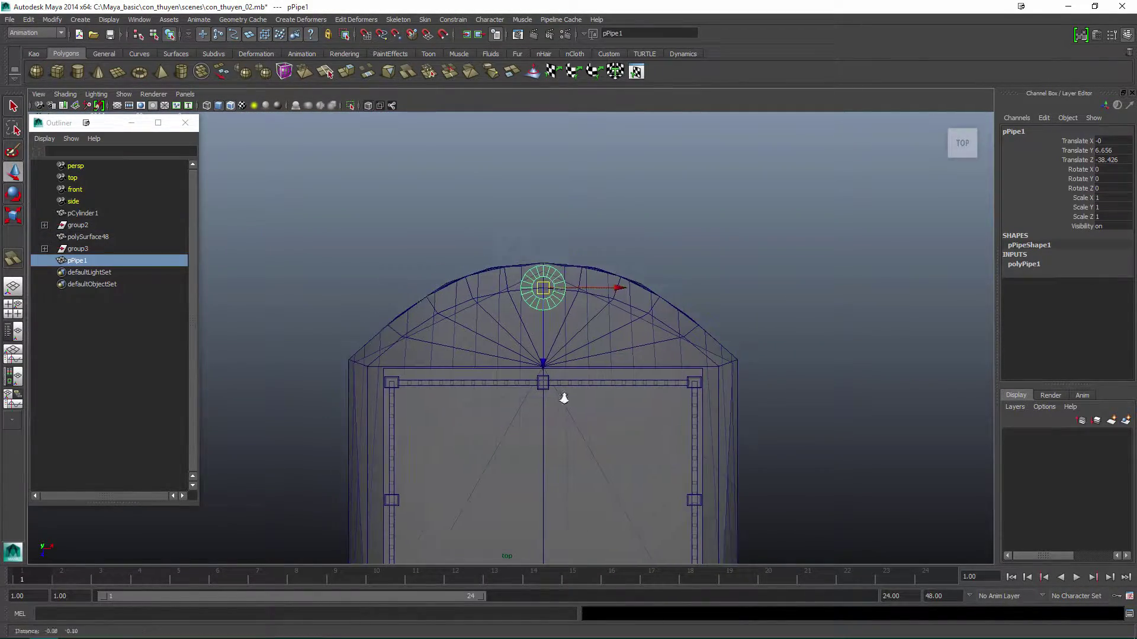
Fit the pipe to the stern curve with radius 7.18, 24 axis subdivisions, Scale Z 0.724 and Translate Z -33.87.
{"action": "scroll", "coordinate": [563, 393], "scroll_direction": "up", "scroll_amount": 1}
{"action": "left_click", "coordinate": [1024, 264]}
{"action": "left_click", "coordinate": [1083, 283]}
{"action": "scroll", "coordinate": [974, 398], "scroll_direction": "down", "scroll_amount": 1}
{"action": "key", "text": "w"}
{"action": "middle_click_drag", "start_coordinate": [560, 457], "coordinate": [777, 376]}
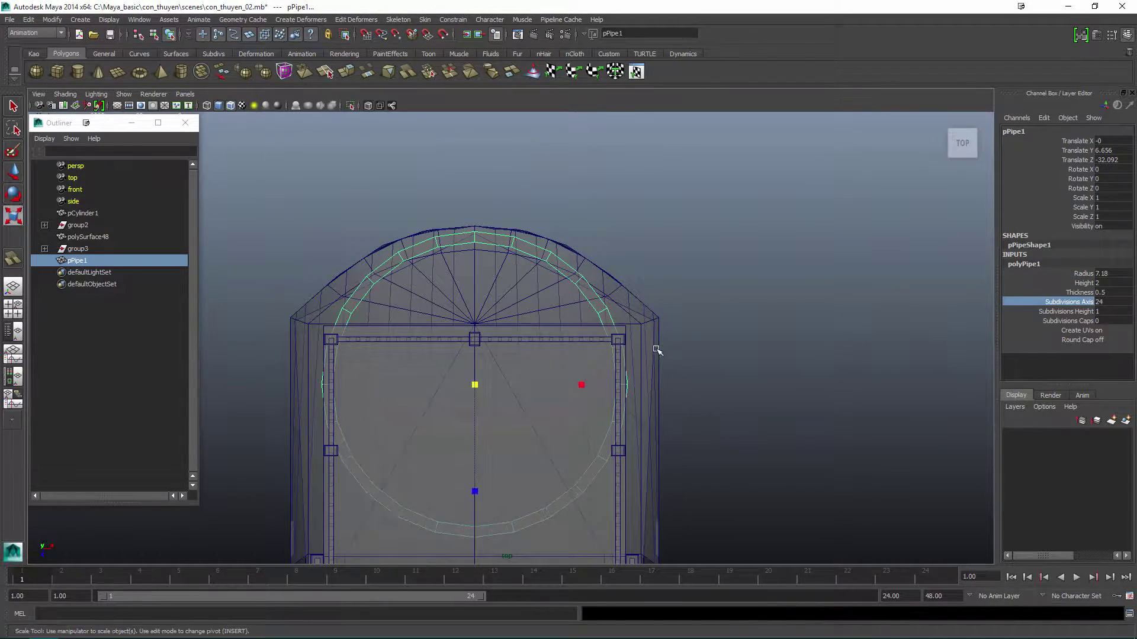
{"action": "left_click_drag", "start_coordinate": [474, 422], "coordinate": [474, 422]}
{"action": "key", "text": "space"}
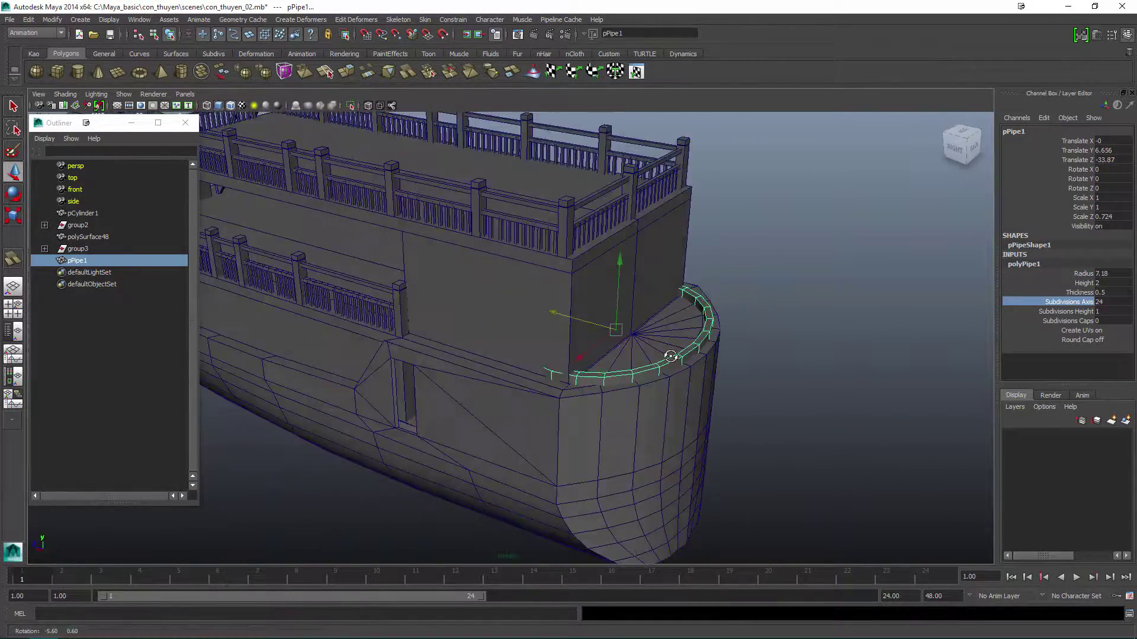
Trim the pipe to the arc behind the cabin and raise it to handrail height above the stern deck.
{"action": "mouse_move", "coordinate": [669, 269]}
{"action": "left_mouse_down"}
{"action": "mouse_move", "coordinate": [680, 200]}
{"action": "mouse_move", "coordinate": [723, 300]}
{"action": "mouse_move", "coordinate": [750, 300]}
{"action": "mouse_move", "coordinate": [704, 323]}
{"action": "mouse_move", "coordinate": [734, 361]}
{"action": "mouse_move", "coordinate": [686, 386]}
{"action": "mouse_move", "coordinate": [563, 249]}
{"action": "left_mouse_up"}
{"action": "scroll", "coordinate": [599, 247], "scroll_direction": "up", "scroll_amount": 3}
{"action": "key", "text": "F8"}
{"action": "key", "text": "F8"}
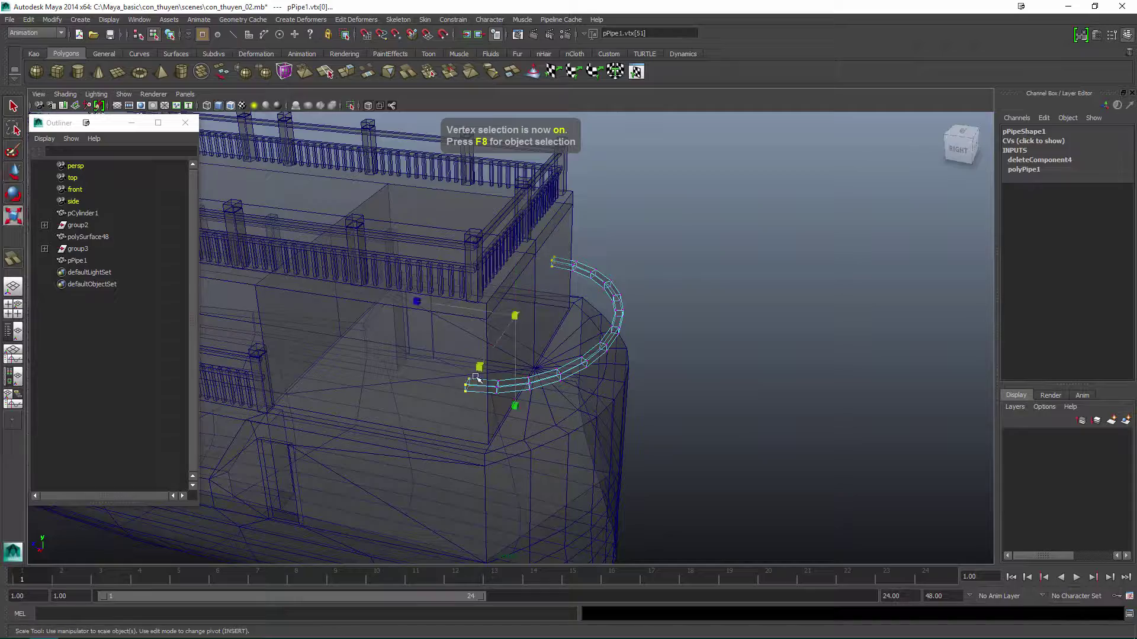
{"action": "left_click_drag", "start_coordinate": [476, 378], "coordinate": [550, 308], "text": "alt"}
{"action": "key", "text": "F8"}
Duplicate the upper deck's baluster row and move the copy over the stern to Translate X -1.55 and Z -18.179.
{"action": "left_click", "coordinate": [549, 306]}
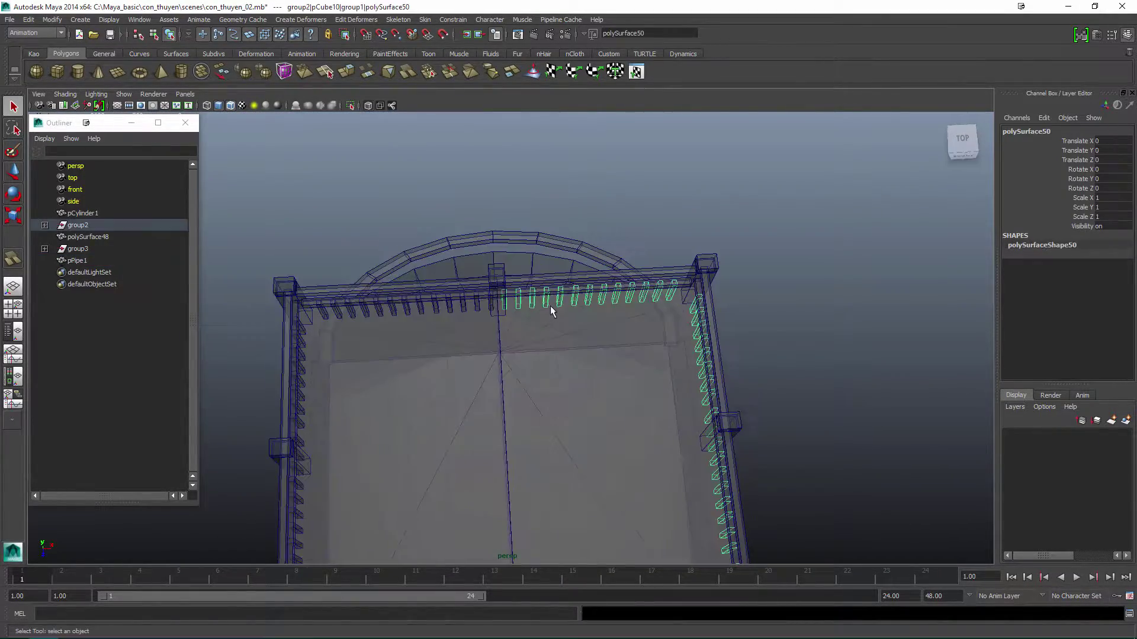
{"action": "key", "text": "ctrl+d"}
{"action": "key", "text": "w"}
{"action": "left_click_drag", "start_coordinate": [571, 427], "coordinate": [611, 482]}
{"action": "key", "text": "q"}
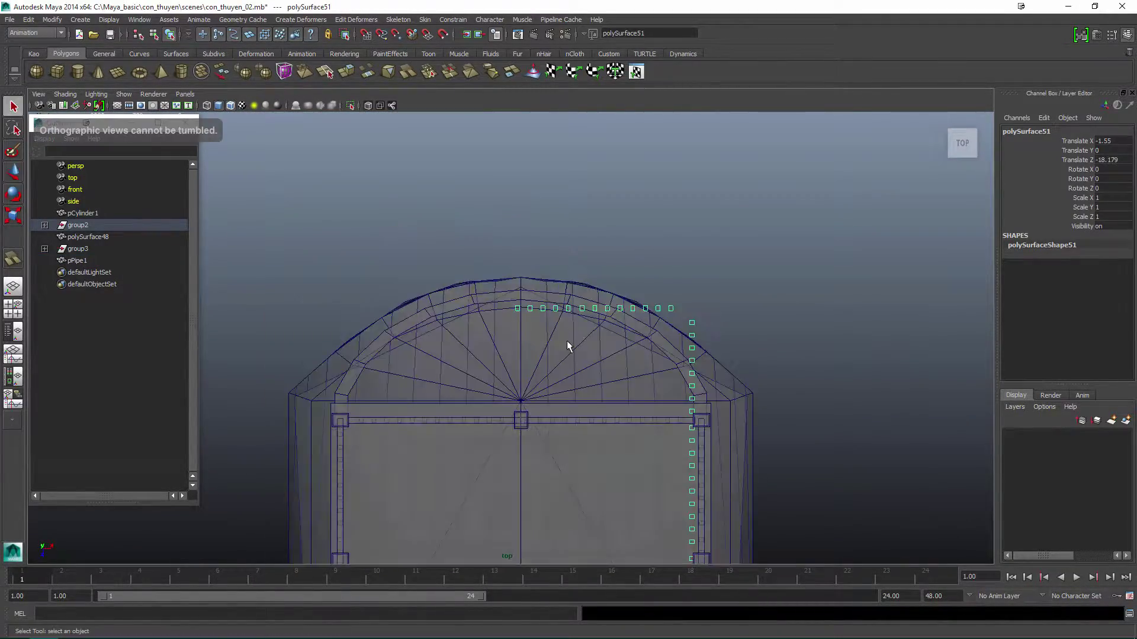
Delete the surplus balusters from the copied row, leaving a single baluster under the middle of the curved handrail.
{"action": "left_click_drag", "start_coordinate": [509, 306], "coordinate": [596, 264], "text": "alt"}
{"action": "scroll", "coordinate": [595, 270], "scroll_direction": "up", "scroll_amount": 5}
{"action": "key", "text": "F8"}
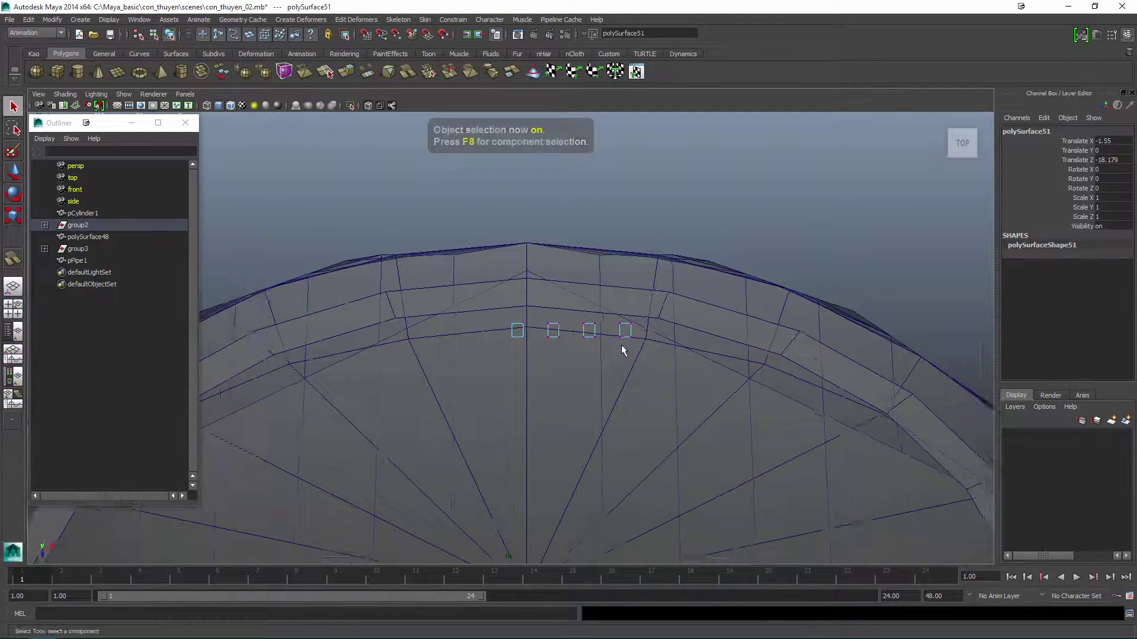
{"action": "left_click_drag", "start_coordinate": [622, 347], "coordinate": [34, 55], "text": "alt"}
{"action": "left_click", "coordinate": [34, 54]}
{"action": "key", "text": "w"}
{"action": "scroll", "coordinate": [655, 376], "scroll_direction": "up", "scroll_amount": 2}
{"action": "left_click_drag", "start_coordinate": [560, 334], "coordinate": [569, 319]}
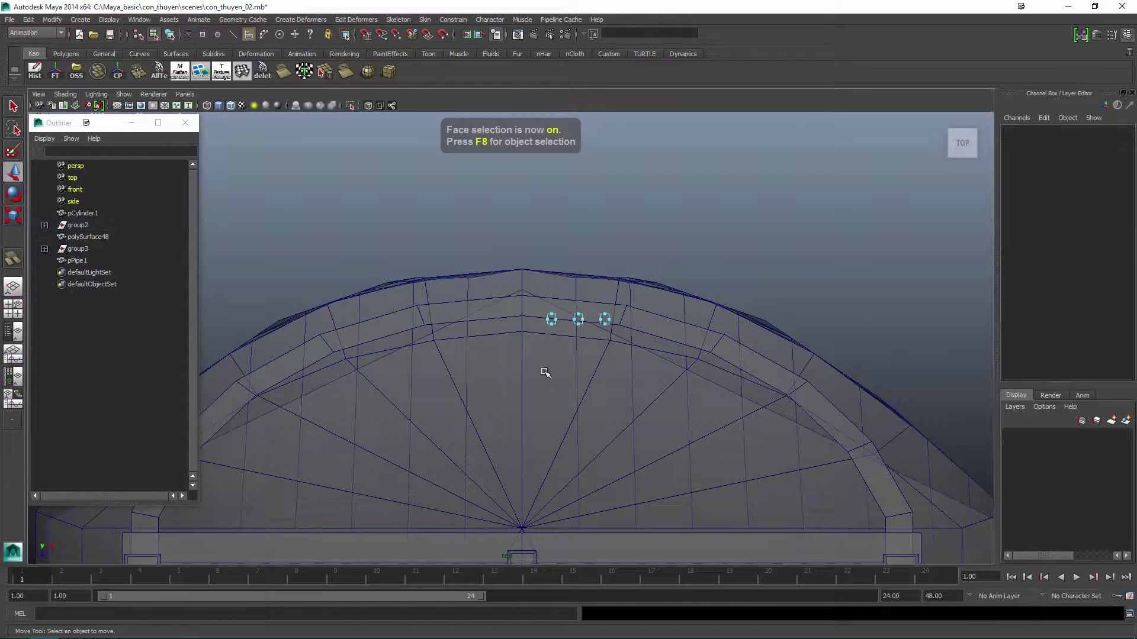
{"action": "key", "text": "F8"}
{"action": "scroll", "coordinate": [580, 320], "scroll_direction": "up", "scroll_amount": 1}
{"action": "key", "text": "F8"}
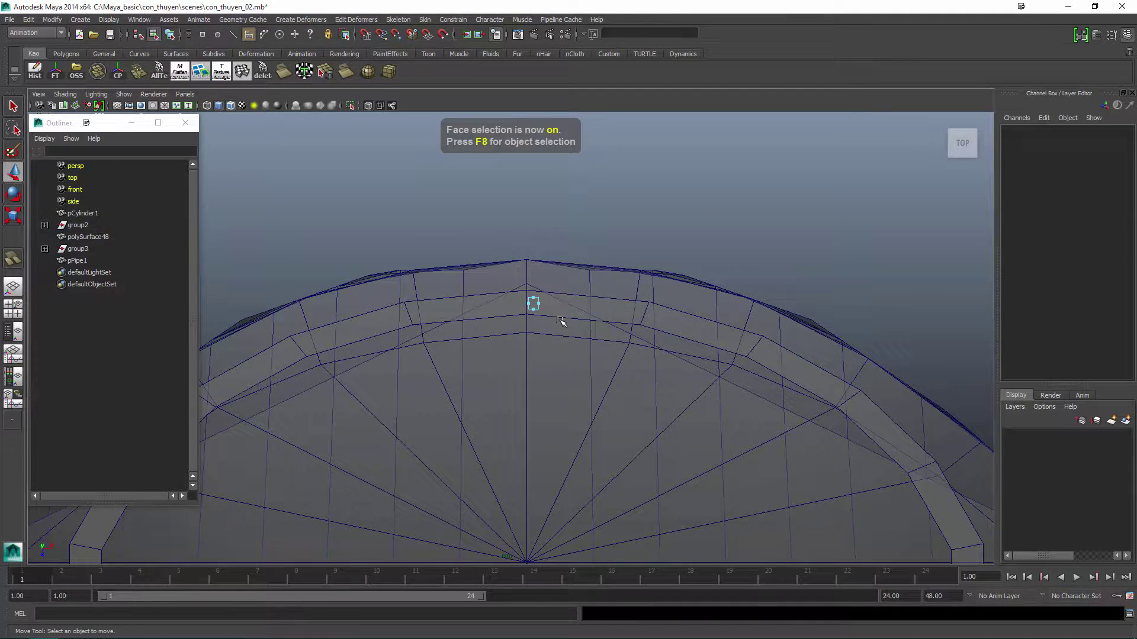
Duplicate the single baluster repeatedly and space the copies along one half of the curved handrail.
{"action": "key", "text": "F8"}
{"action": "scroll", "coordinate": [627, 398], "scroll_direction": "down", "scroll_amount": 4}
{"action": "left_click_drag", "start_coordinate": [641, 347], "coordinate": [647, 379], "text": "alt"}
{"action": "scroll", "coordinate": [652, 412], "scroll_direction": "up", "scroll_amount": 1}
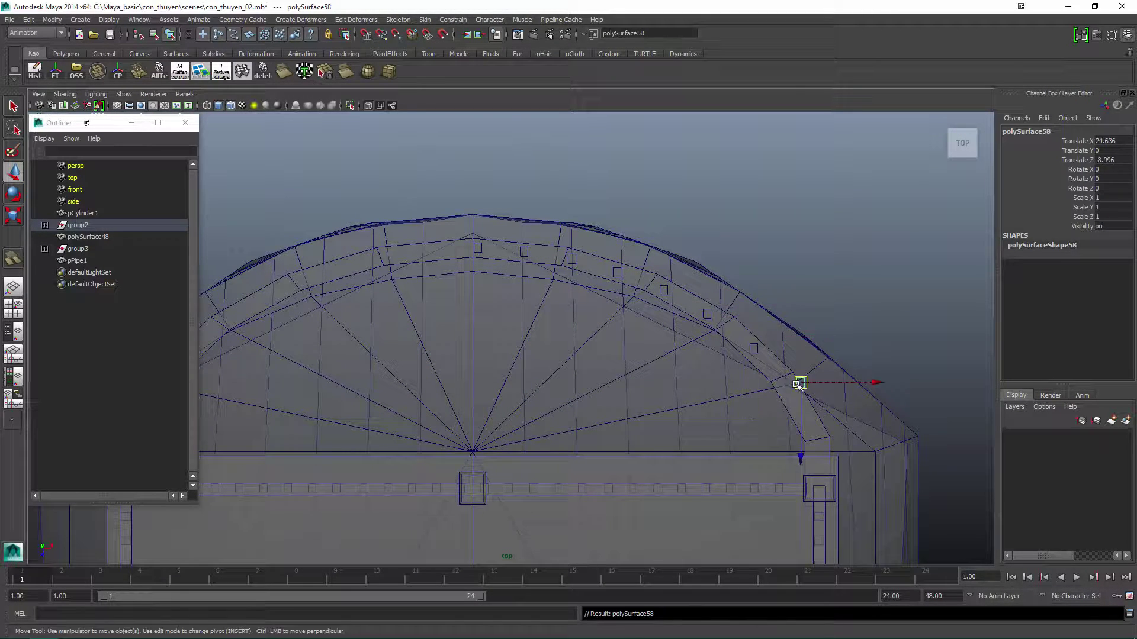
Fit the balusters between the stern deck and the curved handrail, and freeze their transformations.
{"action": "key", "text": "space"}
{"action": "key", "text": "space"}
{"action": "left_click_drag", "start_coordinate": [781, 350], "coordinate": [517, 313], "text": "alt"}
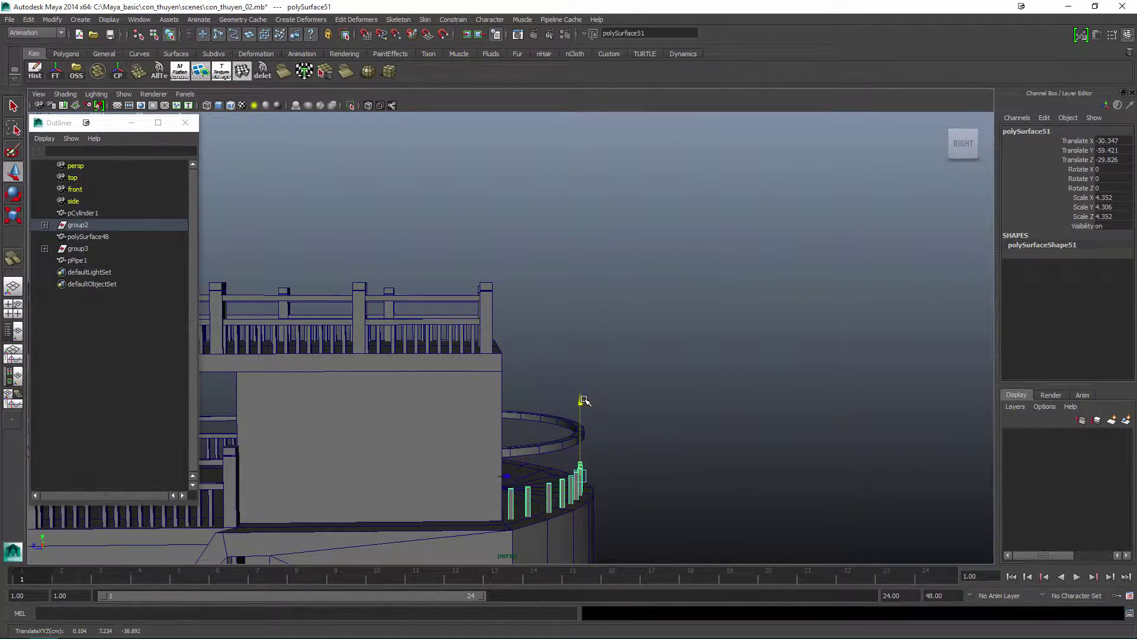
{"action": "key", "text": "F8"}
{"action": "left_click_drag", "start_coordinate": [692, 373], "coordinate": [535, 431], "text": "alt"}
{"action": "key", "text": "F8"}
{"action": "key", "text": "space"}
{"action": "key", "text": "space"}
{"action": "left_click", "coordinate": [55, 71]}
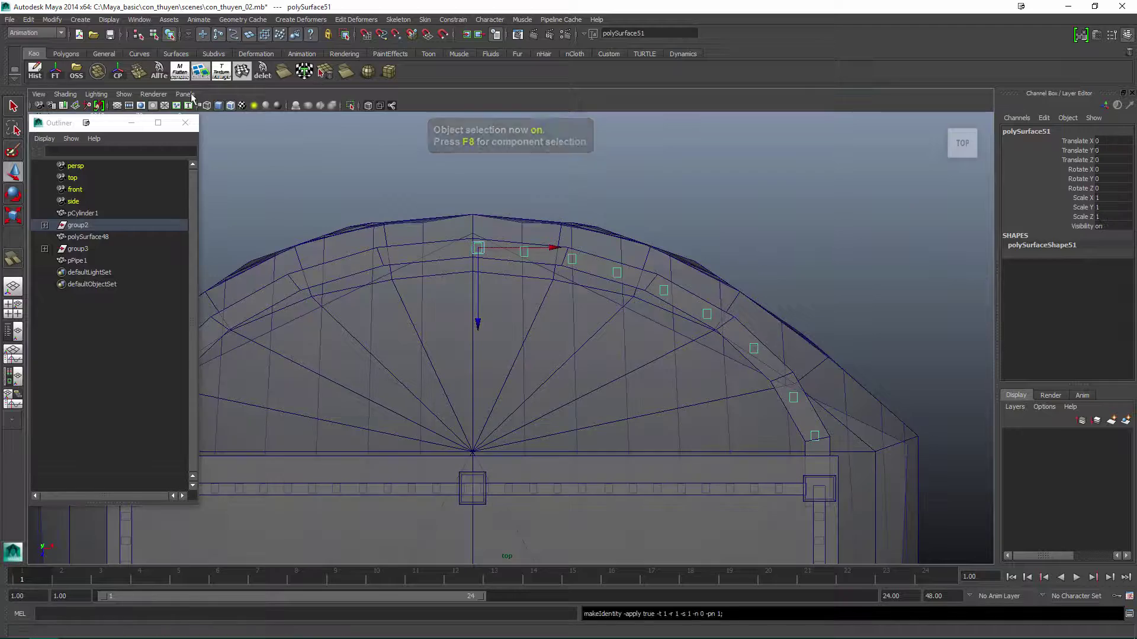
Move the balusters' pivot to the centre point of the stern deck on the ship's centreline.
{"action": "middle_click_drag", "start_coordinate": [570, 325], "coordinate": [654, 324], "text": "alt"}
{"action": "left_click", "coordinate": [29, 19]}
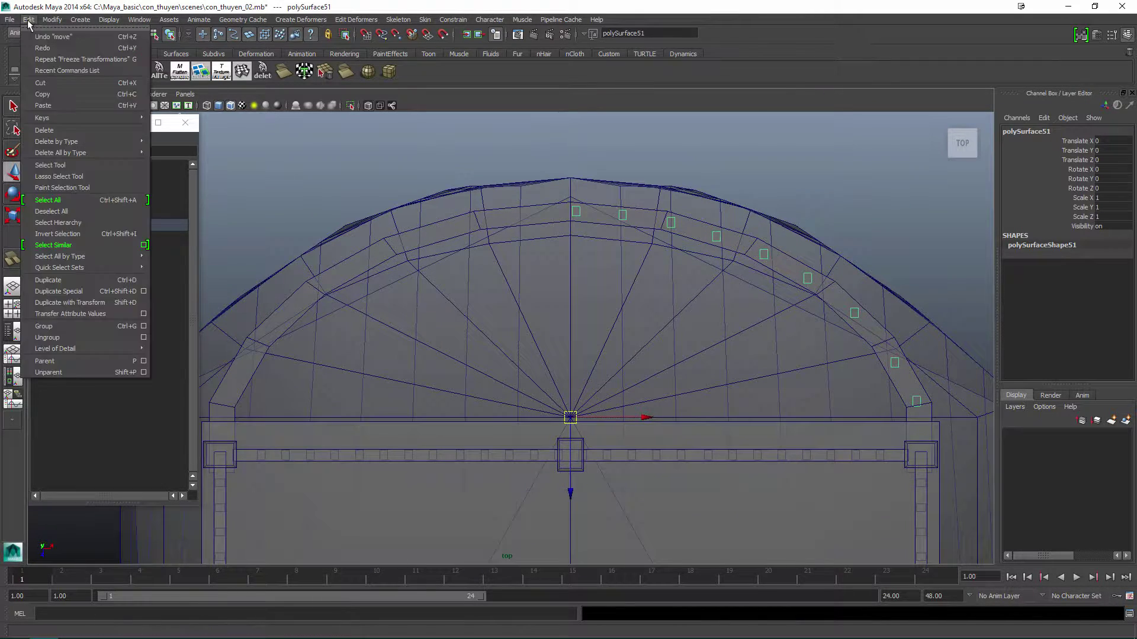
{"action": "left_click", "coordinate": [60, 97]}
{"action": "scroll", "coordinate": [633, 228], "scroll_direction": "up", "scroll_amount": 1}
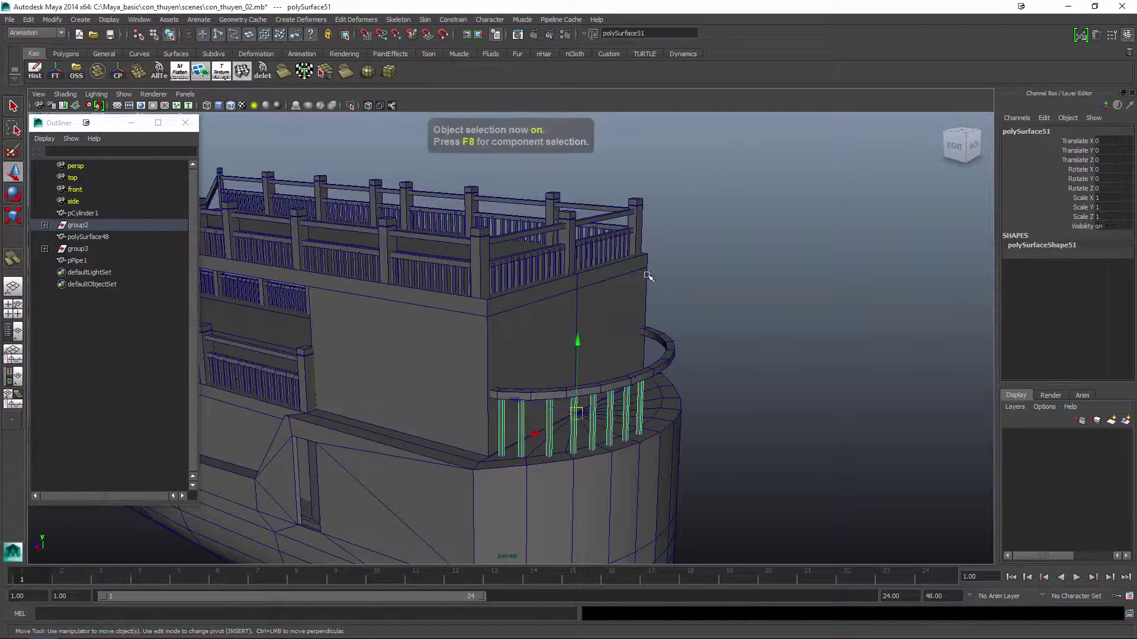
Delete the half of the curved handrail that has no balusters, cutting it at the ship's centreline.
{"action": "left_click_drag", "start_coordinate": [651, 267], "coordinate": [700, 425], "text": "alt"}
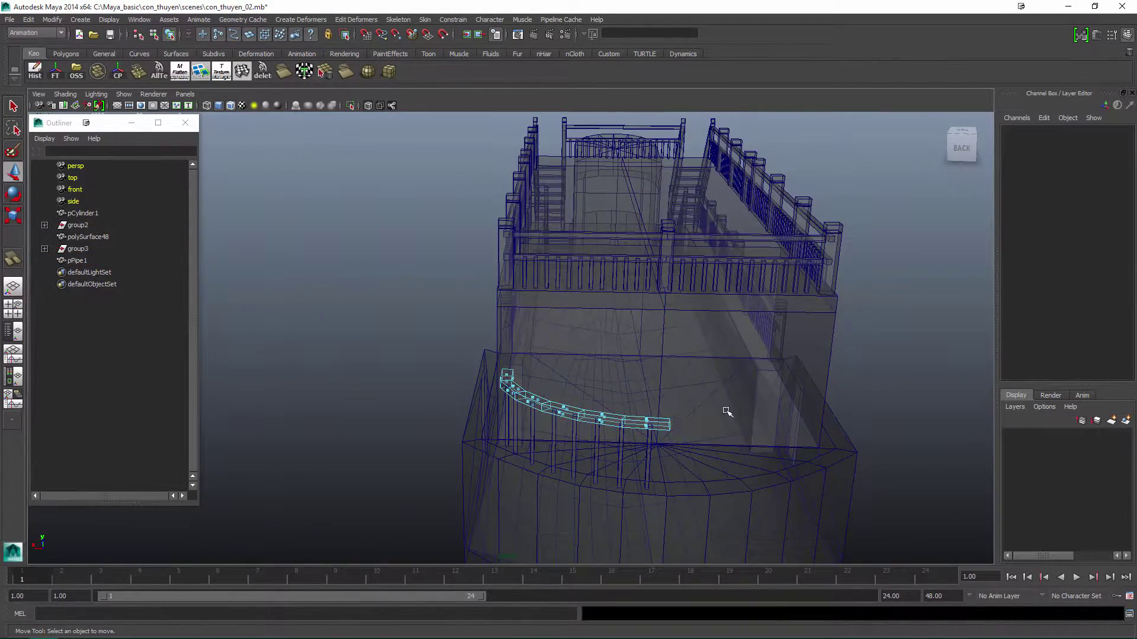
{"action": "key", "text": "5"}
{"action": "key", "text": "F8"}
Parent the curved handrail and its balusters under group2, and undo the trial move of group3.
{"action": "mouse_move", "coordinate": [577, 381]}
{"action": "left_mouse_down", "text": "alt"}
{"action": "mouse_move", "coordinate": [308, 385]}
{"action": "mouse_move", "coordinate": [219, 315]}
{"action": "mouse_move", "coordinate": [322, 355]}
{"action": "left_mouse_up", "text": "alt"}
{"action": "left_click", "coordinate": [219, 316], "text": "shift"}
{"action": "key", "text": "p"}
{"action": "key", "text": "ctrl+z"}
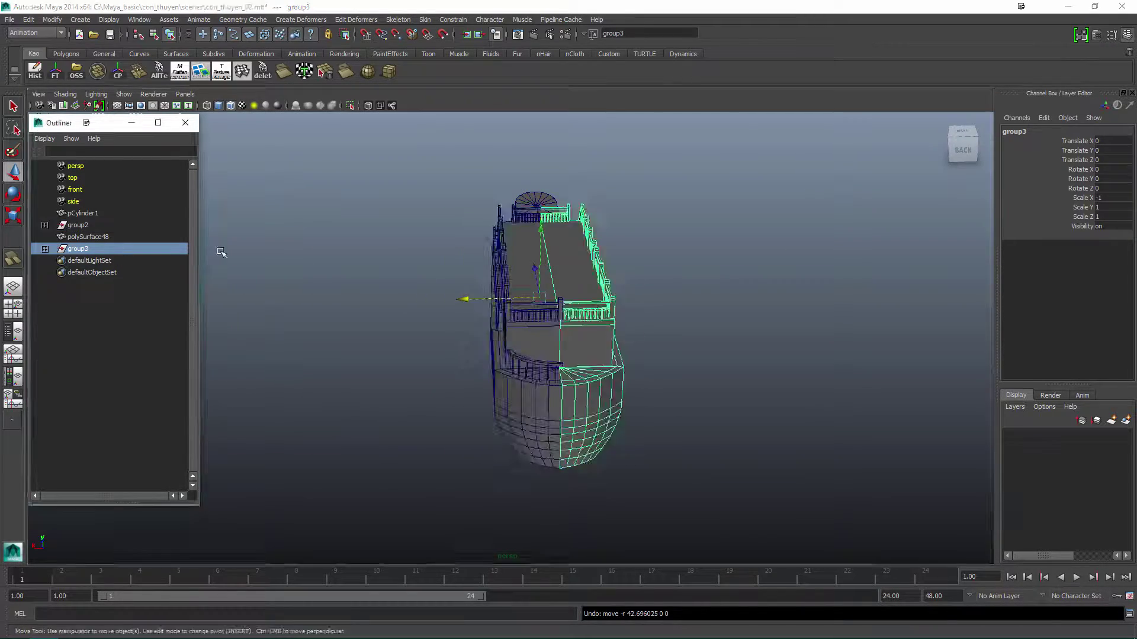
{"action": "key", "text": "ctrl+z"}
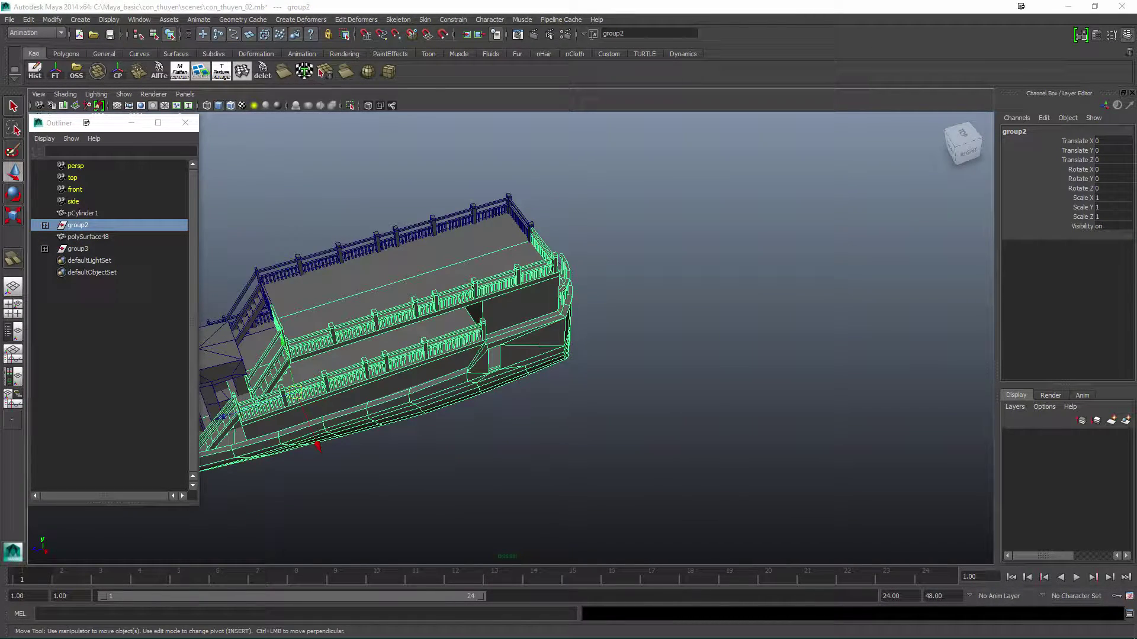
Insert edge loops into the rear cabin box pCube3 of group2 to outline its window openings.
{"action": "key", "text": "ctrl+z"}
{"action": "key", "text": "ctrl+z"}
{"action": "key", "text": "ctrl+z"}
{"action": "key", "text": "ctrl+z"}
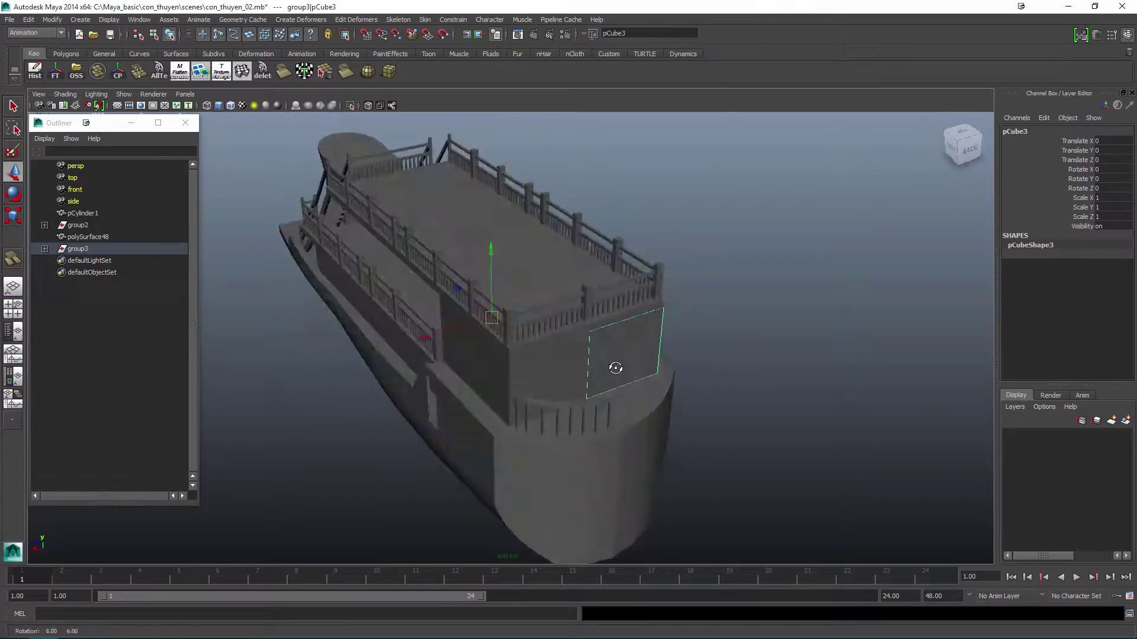
{"action": "key", "text": "ctrl+z"}
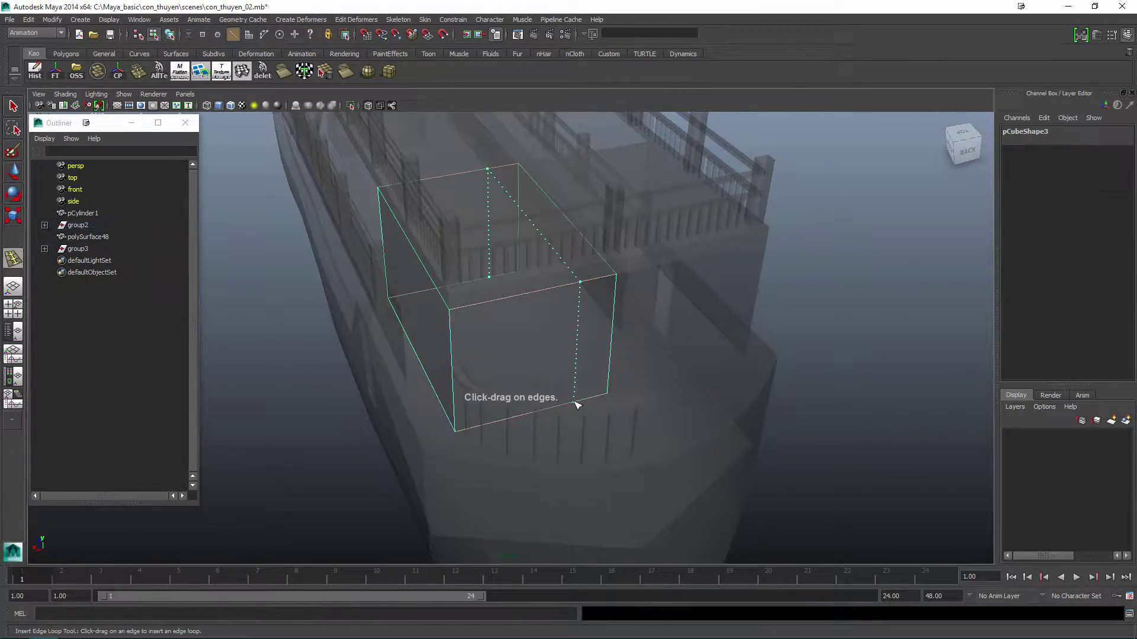
{"action": "key", "text": "ctrl+z"}
{"action": "key", "text": "ctrl+z"}
{"action": "key", "text": "ctrl+z"}
{"action": "key", "text": "ctrl+z"}
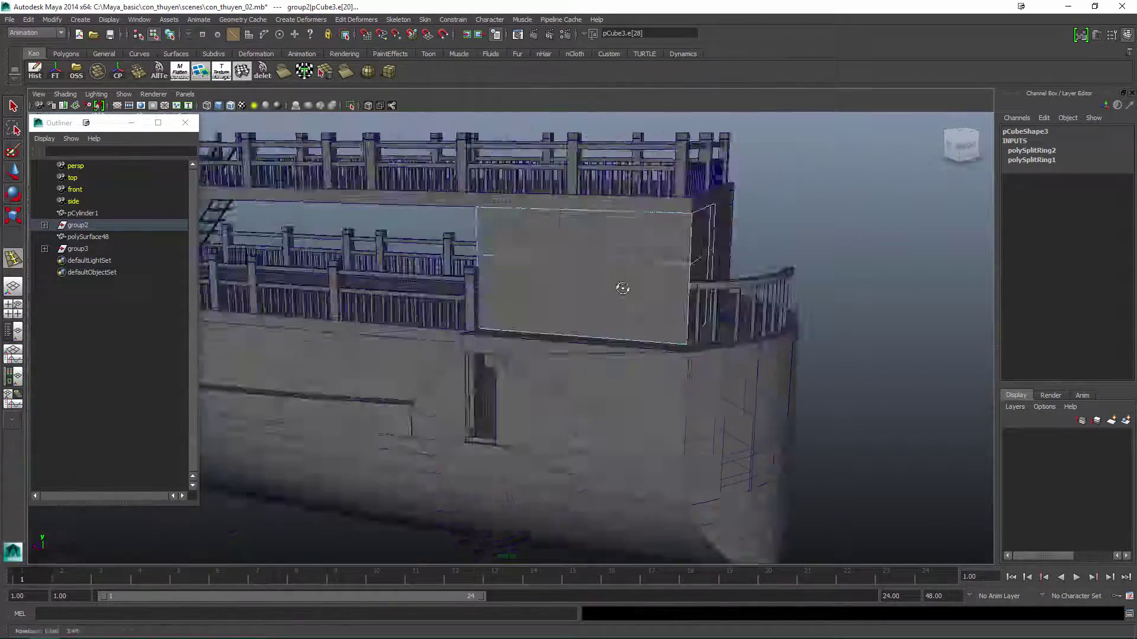
Add the remaining side-wall edge loops and delete the enclosed face to open a window in the cabin's side.
{"action": "key", "text": "ctrl+z"}
{"action": "key", "text": "w"}
{"action": "key", "text": "ctrl+z"}
{"action": "key", "text": "ctrl+z"}
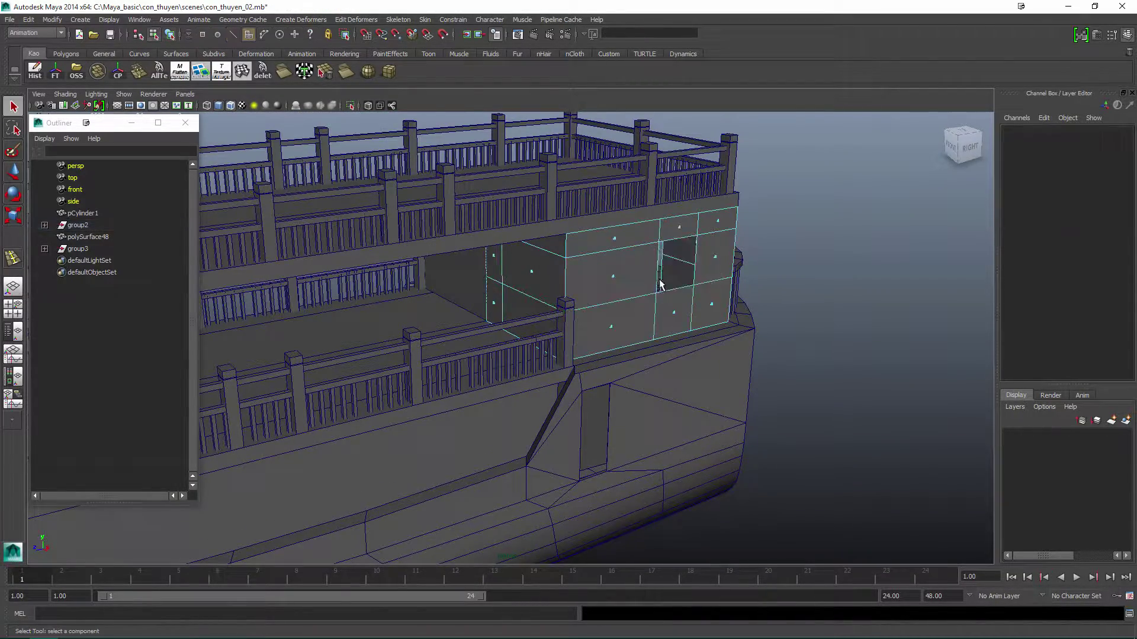
Cut a window opening into the cabin's front wall using edge loops, and adjust the position of its side edge.
{"action": "key", "text": "ctrl+z"}
{"action": "key", "text": "ctrl+z"}
{"action": "key", "text": "ctrl+z"}
{"action": "key", "text": "ctrl+z"}
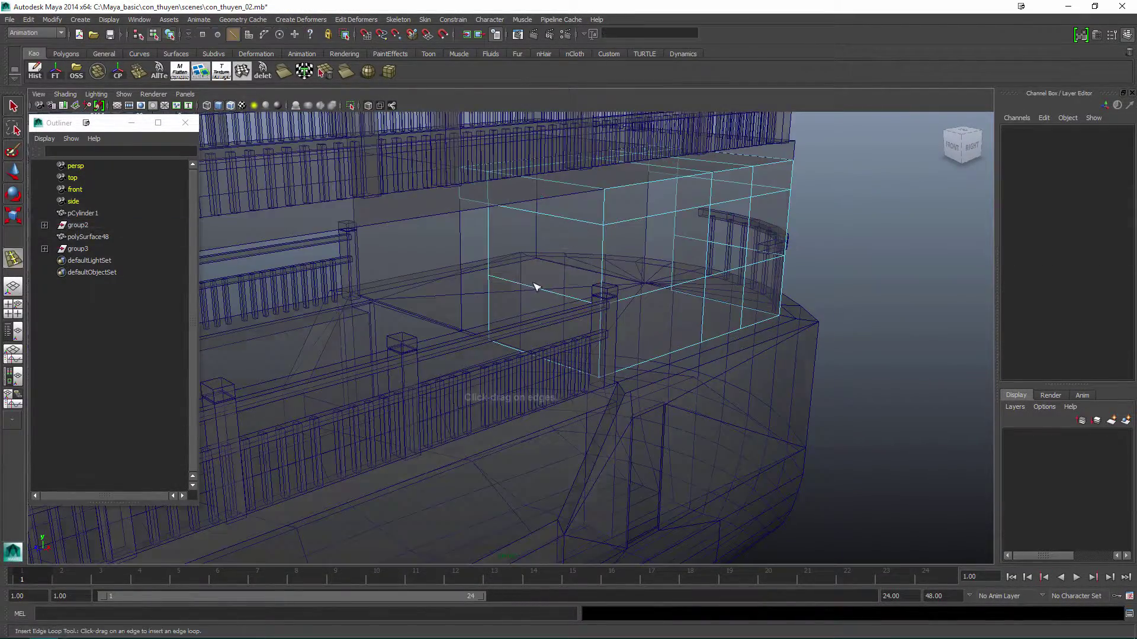
{"action": "key", "text": "ctrl+z"}
{"action": "key", "text": "ctrl+z"}
{"action": "key", "text": "ctrl+z"}
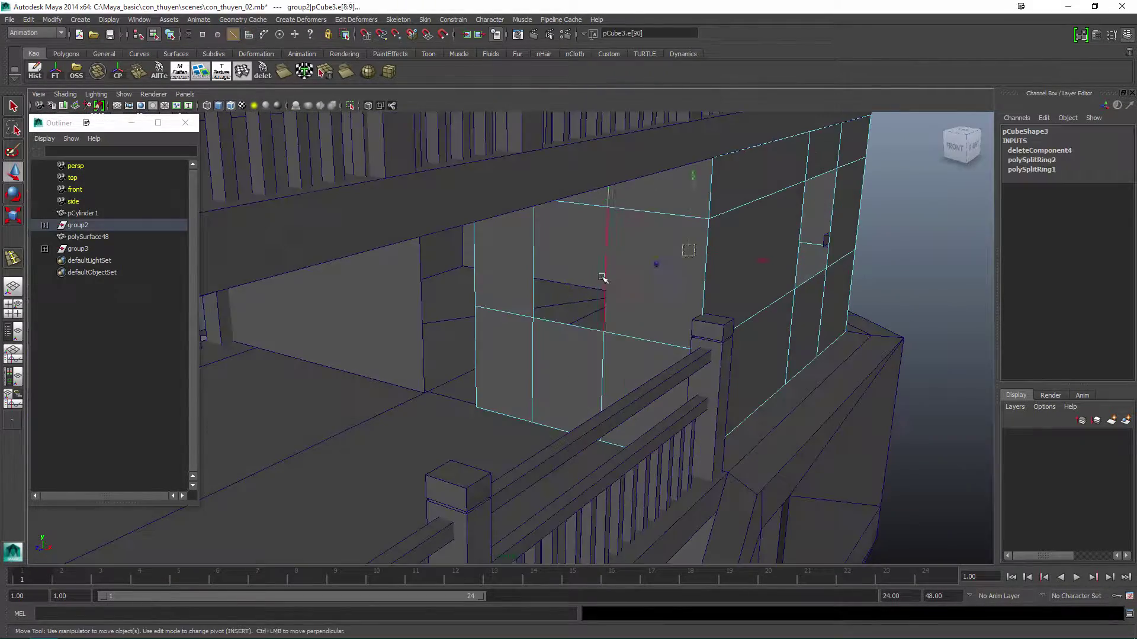
{"action": "key", "text": "ctrl+z"}
{"action": "key", "text": "ctrl+z"}
{"action": "key", "text": "ctrl+z"}
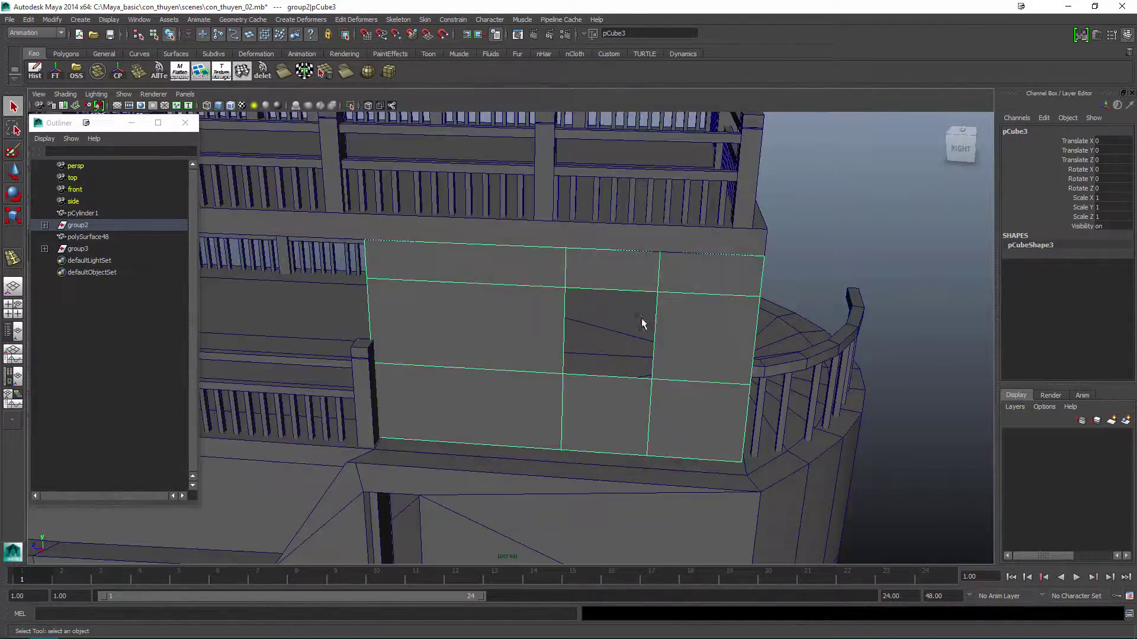
Delete the window face in the cabin's rear wall and remove the plain mirrored half of the cabin.
{"action": "left_click_drag", "start_coordinate": [642, 322], "coordinate": [621, 322], "text": "alt"}
{"action": "key", "text": "ctrl+z"}
{"action": "key", "text": "ctrl+z"}
{"action": "key", "text": "ctrl+z"}
{"action": "key", "text": "ctrl+z"}
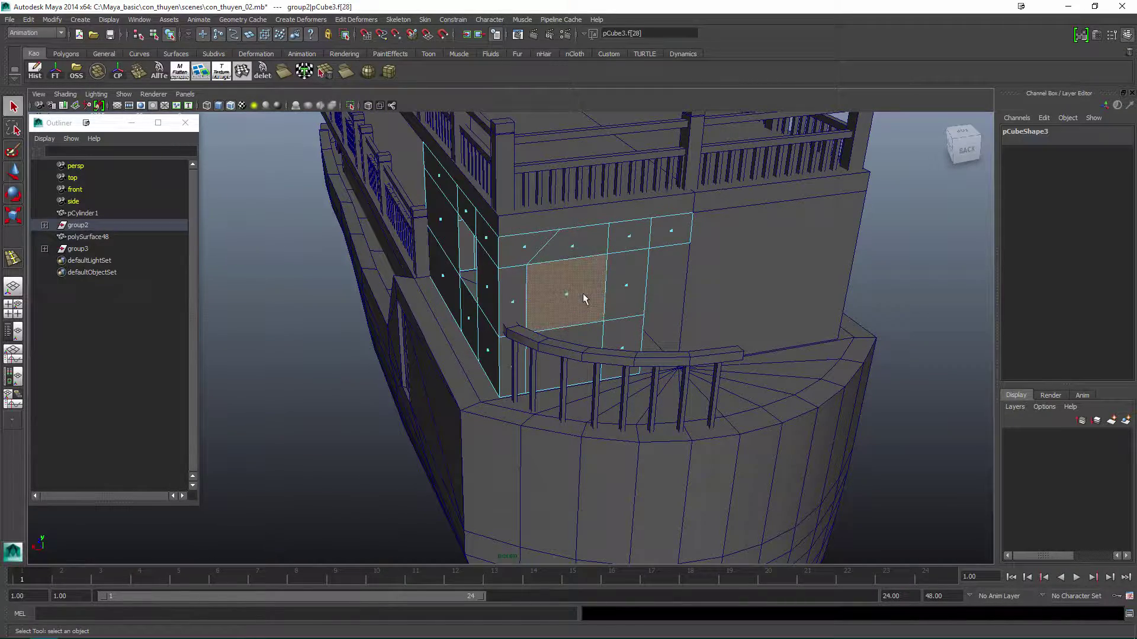
{"action": "key", "text": "ctrl+z"}
{"action": "key", "text": "ctrl+z"}
{"action": "key", "text": "ctrl+z"}
{"action": "key", "text": "ctrl+z"}
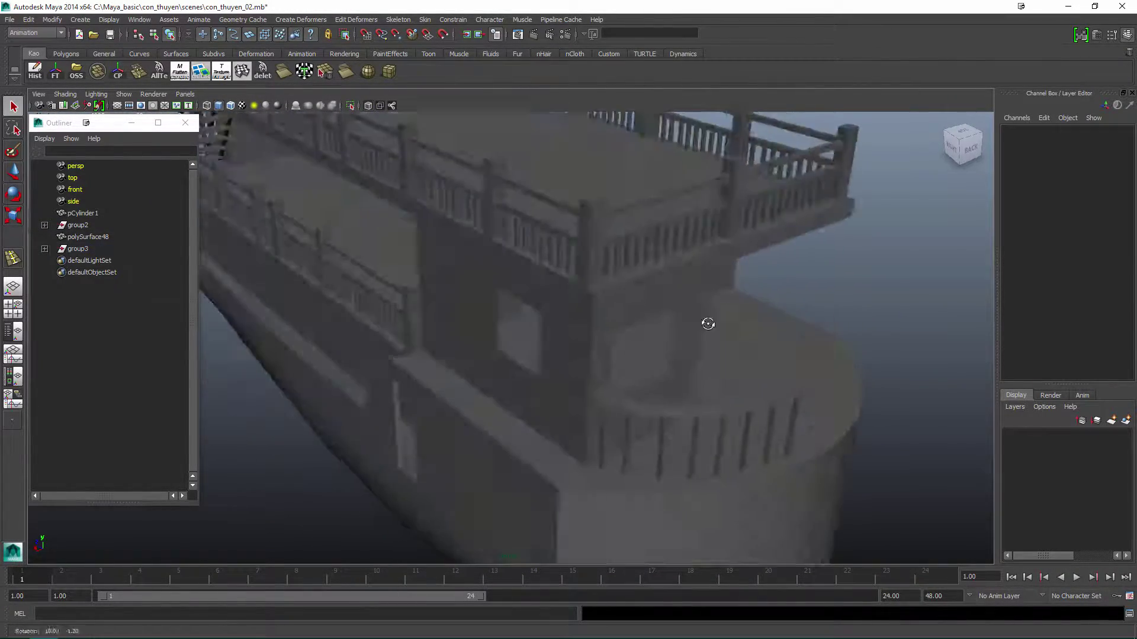
Isolate the cabin box and merge the surplus edge-loop vertices on its roof and below the side window.
{"action": "key", "text": "ctrl+z"}
{"action": "key", "text": "ctrl+z"}
{"action": "key", "text": "ctrl+z"}
{"action": "key", "text": "ctrl+z"}
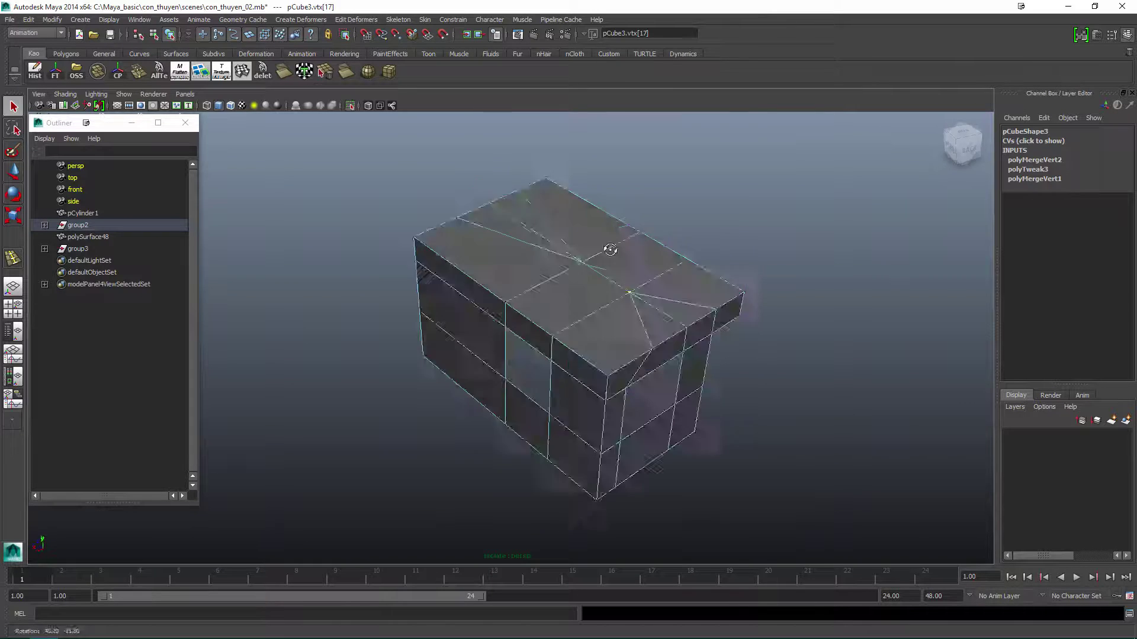
{"action": "key", "text": "shift+z"}
{"action": "key", "text": "shift+z"}
{"action": "key", "text": "shift+z"}
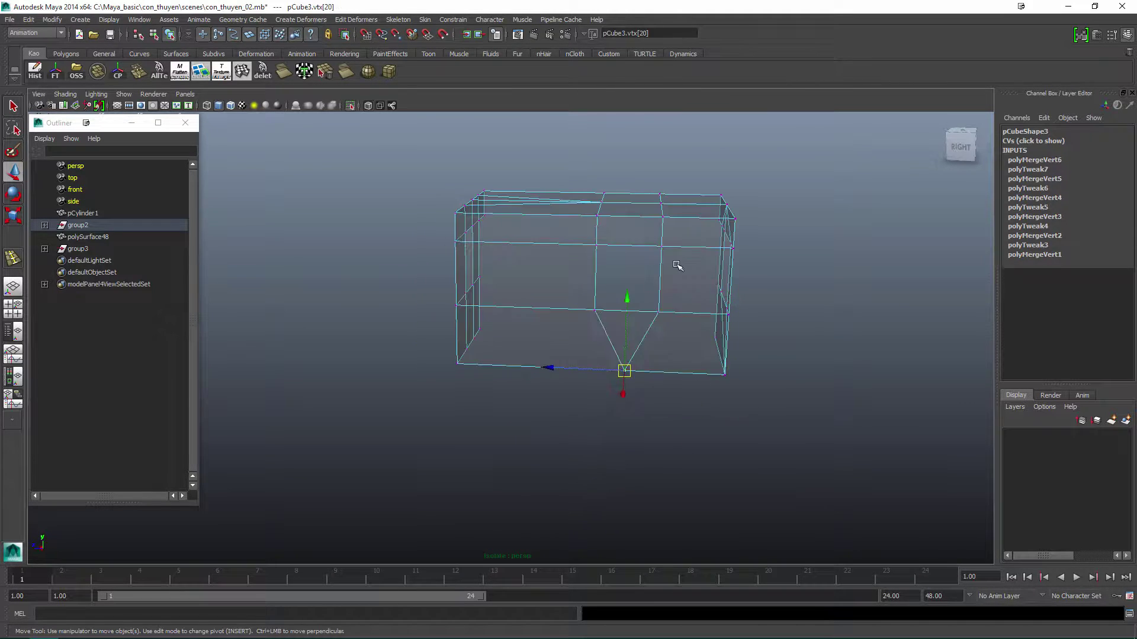
Merge the surplus vertices above and below the window in the cabin's front wall, and clear the construction history.
{"action": "key", "text": "shift+z"}
{"action": "key", "text": "shift+z"}
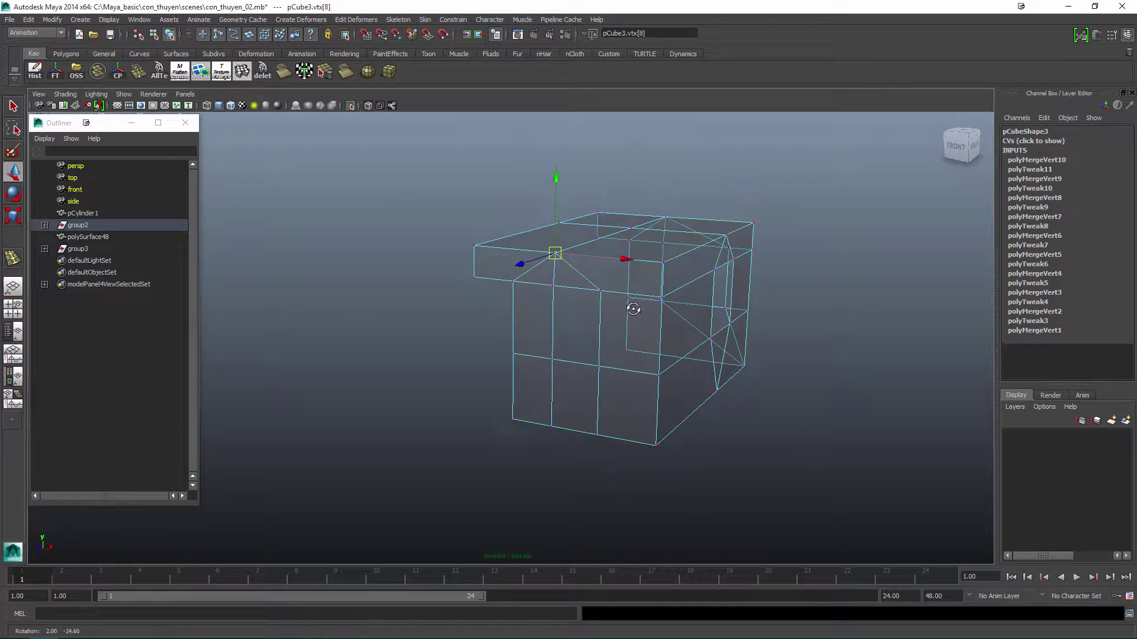
{"action": "key", "text": "shift+z"}
{"action": "key", "text": "shift+z"}
{"action": "key", "text": "shift+z"}
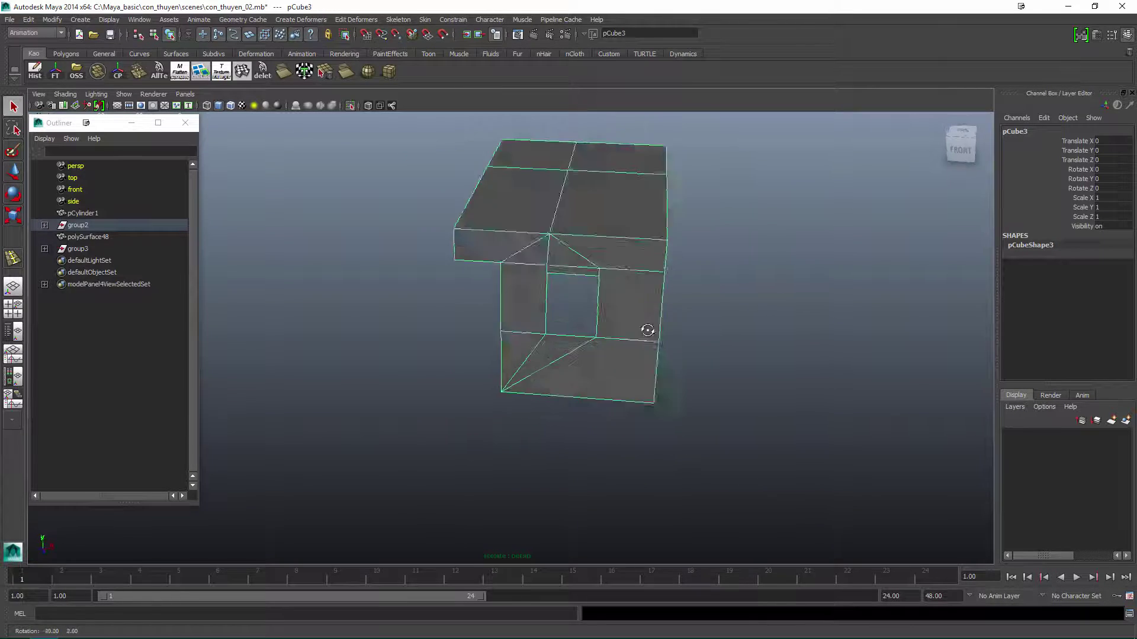
Delete the roof faces of the isolated cabin box.
{"action": "key", "text": "shift+z"}
{"action": "key", "text": "shift+z"}
{"action": "key", "text": "shift+z"}
{"action": "key", "text": "shift+z"}
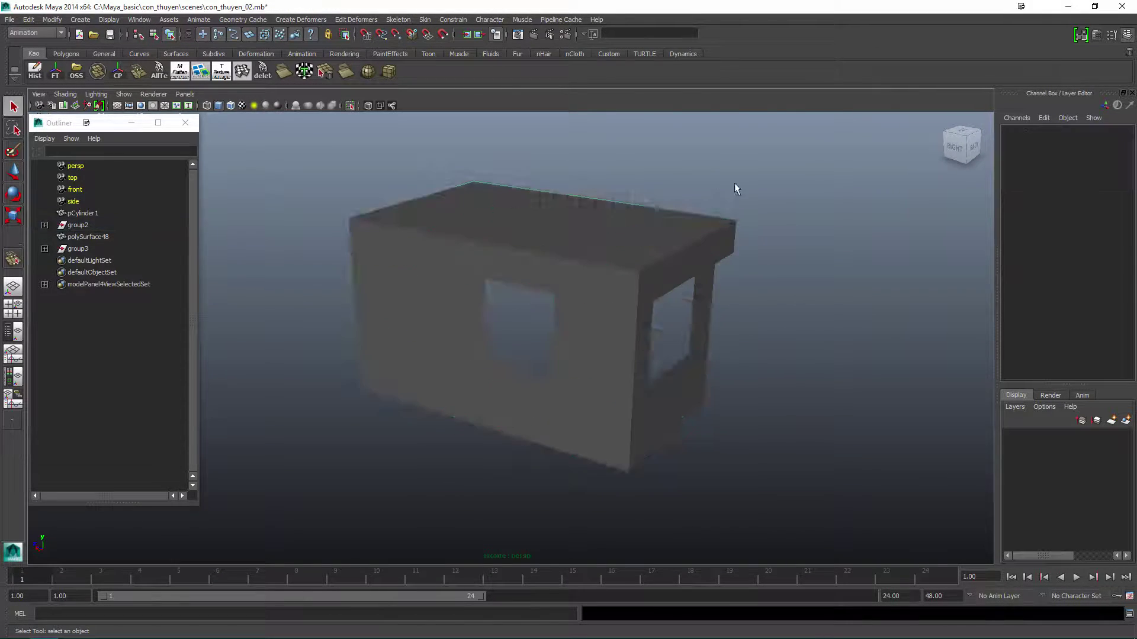
{"action": "key", "text": "shift+z"}
{"action": "key", "text": "shift+z"}
{"action": "key", "text": "shift+z"}
{"action": "key", "text": "shift+z"}
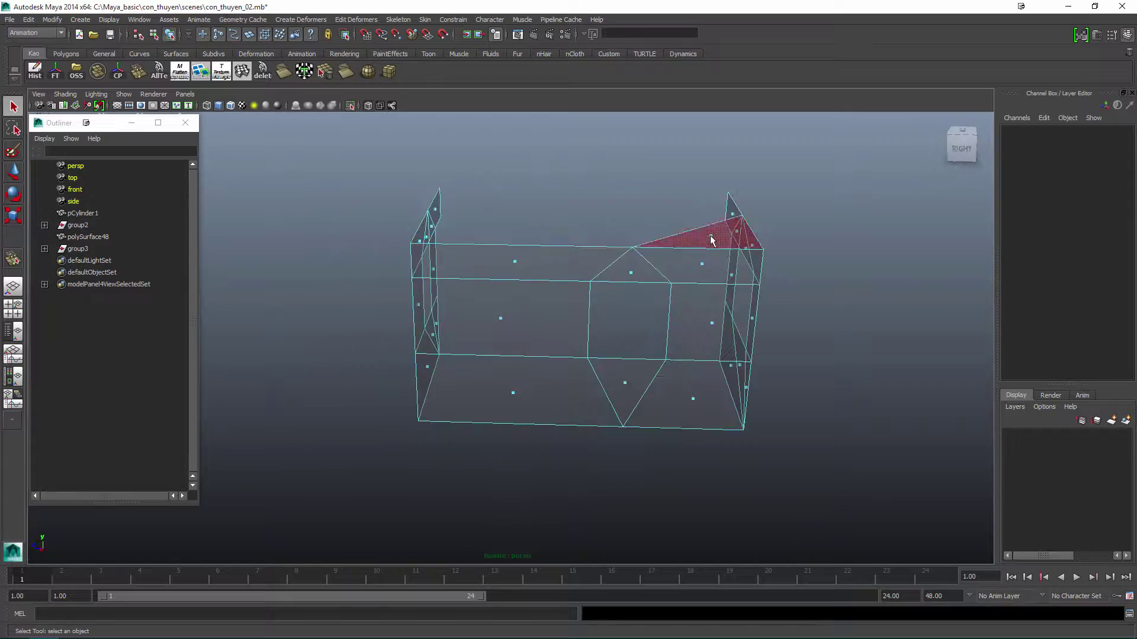
Show the complete ship again around the cabin and select the hull pCube1.
{"action": "key", "text": "shift+z"}
{"action": "key", "text": "shift+z"}
{"action": "key", "text": "shift+z"}
{"action": "key", "text": "shift+z"}
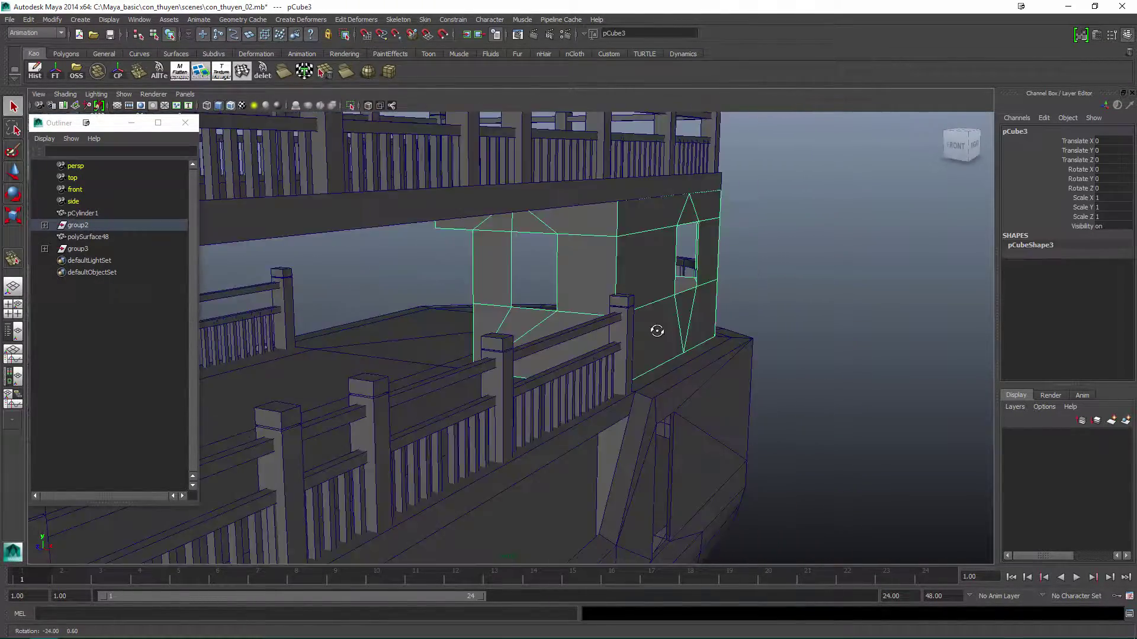
{"action": "key", "text": "shift+z"}
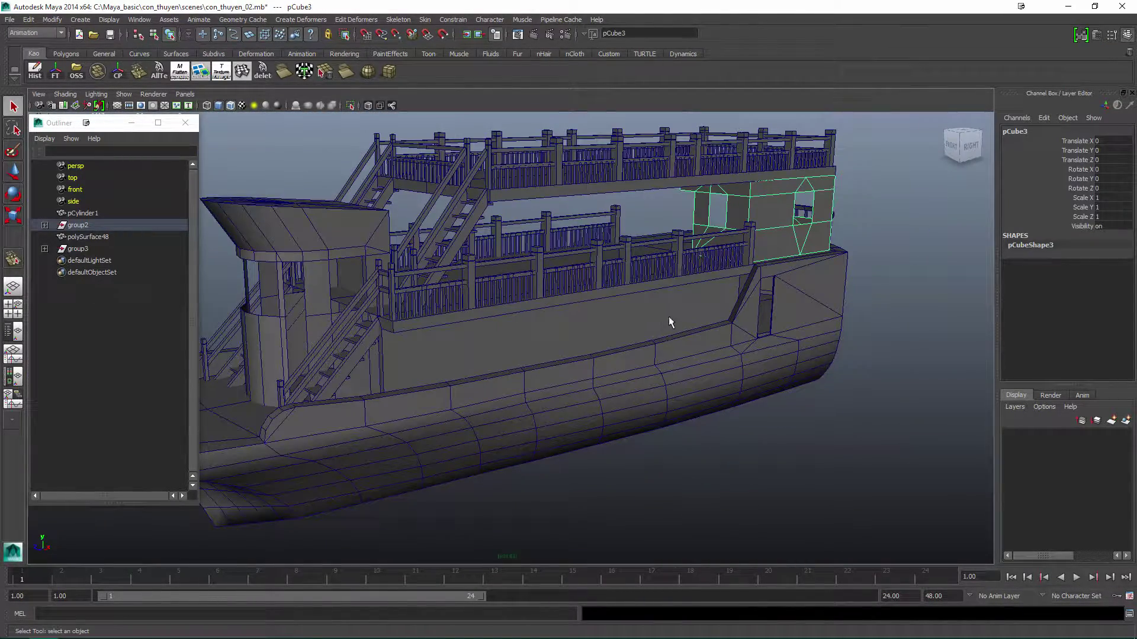
{"action": "key", "text": "shift+z"}
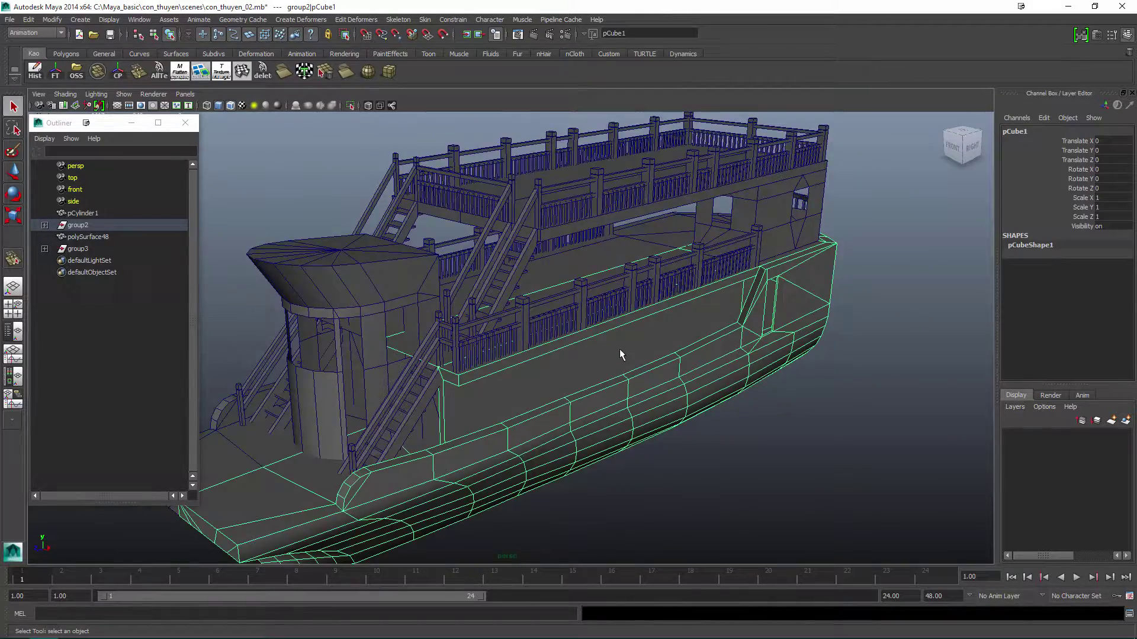
Isolate the hull and try inserting a series of vertical edge loops along its upper side wall.
{"action": "key", "text": "ctrl+1"}
{"action": "left_click_drag", "start_coordinate": [620, 354], "coordinate": [638, 320], "text": "alt"}
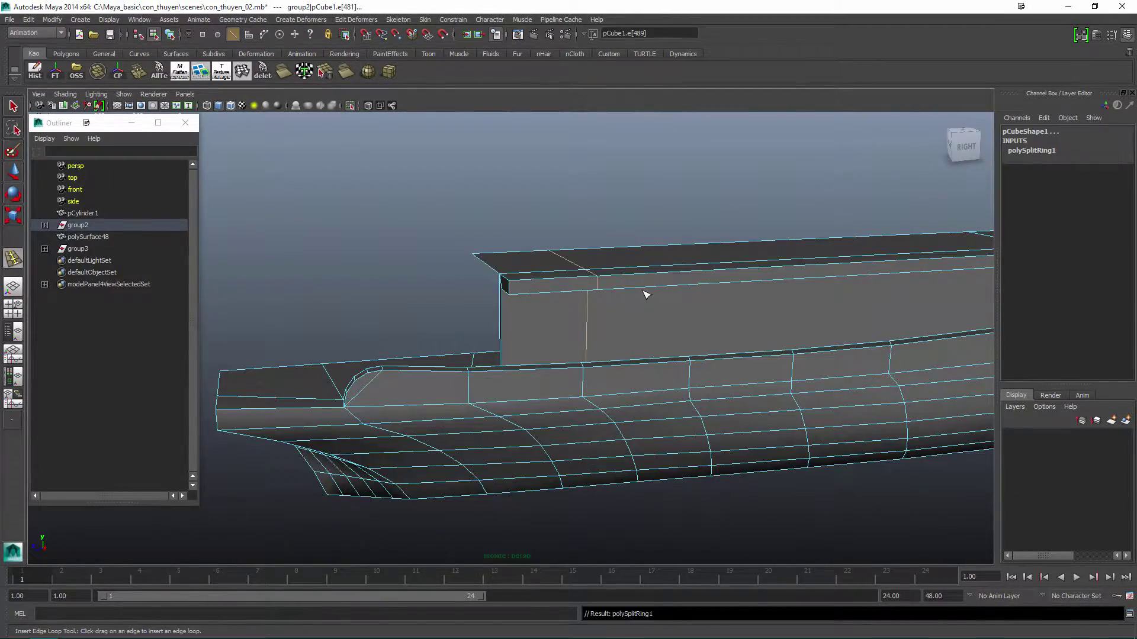
{"action": "left_click", "coordinate": [643, 290]}
{"action": "scroll", "coordinate": [657, 296], "scroll_direction": "down", "scroll_amount": 2}
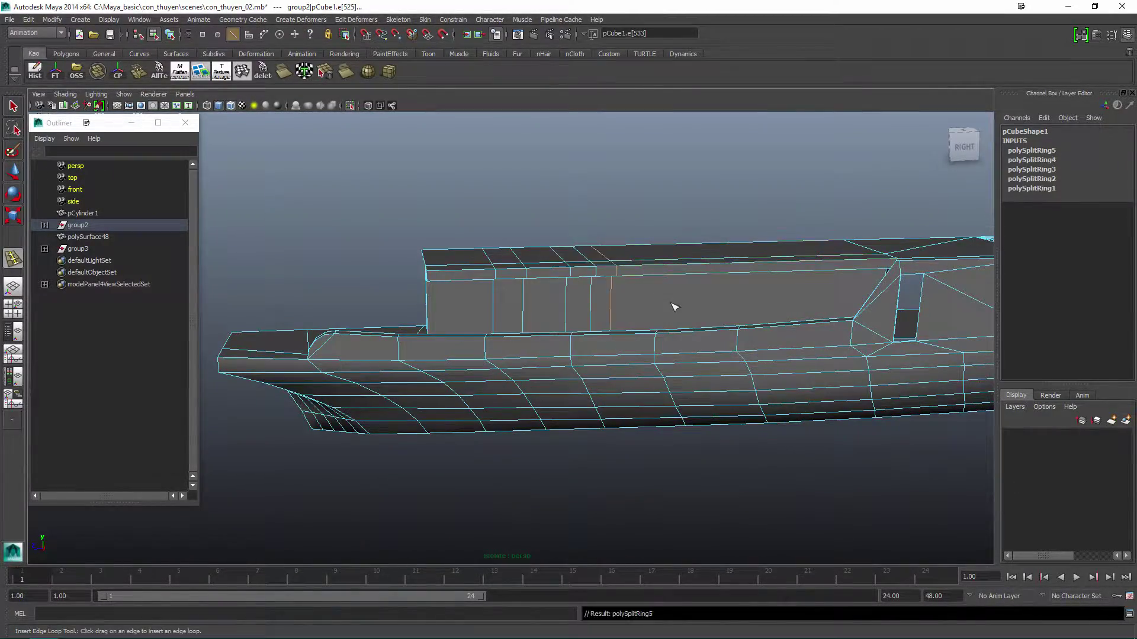
{"action": "left_click_drag", "start_coordinate": [675, 306], "coordinate": [570, 319], "text": "alt"}
{"action": "right_click_drag", "start_coordinate": [600, 320], "coordinate": [647, 279], "text": "shift"}
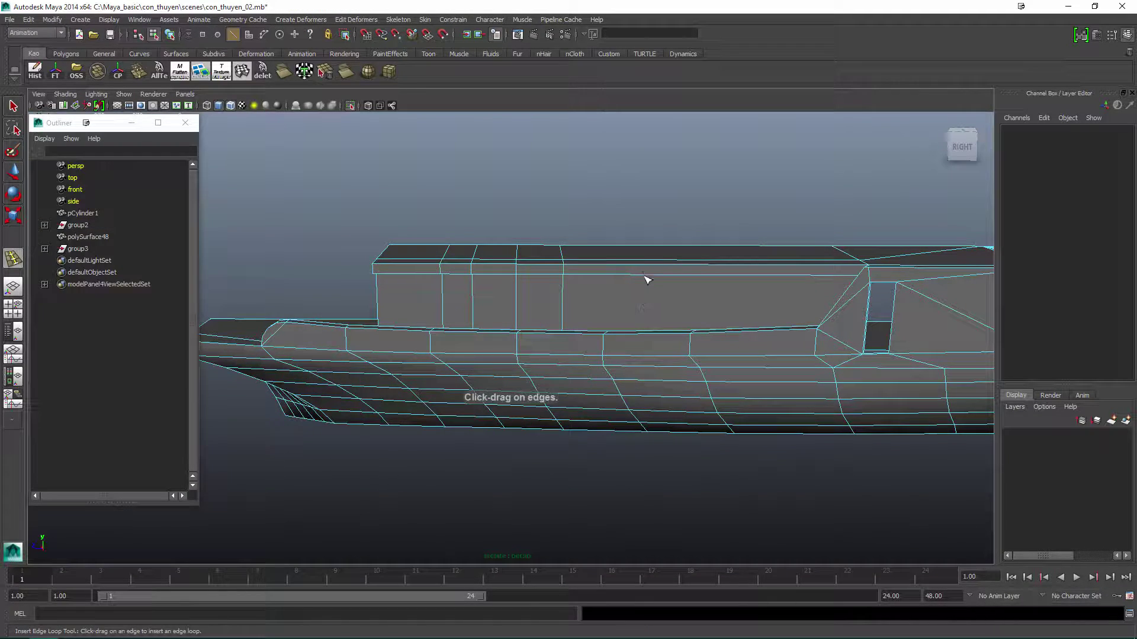
{"action": "left_click", "coordinate": [645, 276]}
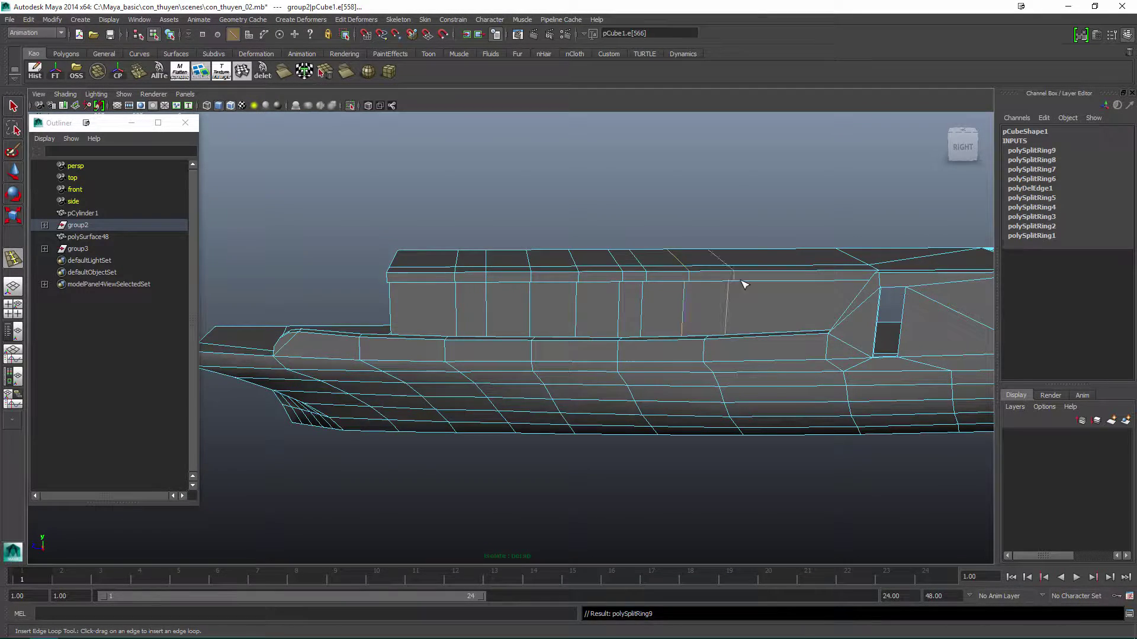
Undo the surplus vertical edge loops on the hull's side wall and show the complete ship again.
{"action": "key", "text": "q"}
{"action": "left_click_drag", "start_coordinate": [745, 285], "coordinate": [619, 284], "text": "alt"}
{"action": "left_click", "coordinate": [711, 316]}
{"action": "key", "text": "w"}
{"action": "left_click_drag", "start_coordinate": [710, 317], "coordinate": [748, 406], "text": "alt"}
{"action": "key", "text": "4"}
{"action": "scroll", "coordinate": [662, 323], "scroll_direction": "up", "scroll_amount": 3}
{"action": "key", "text": "q"}
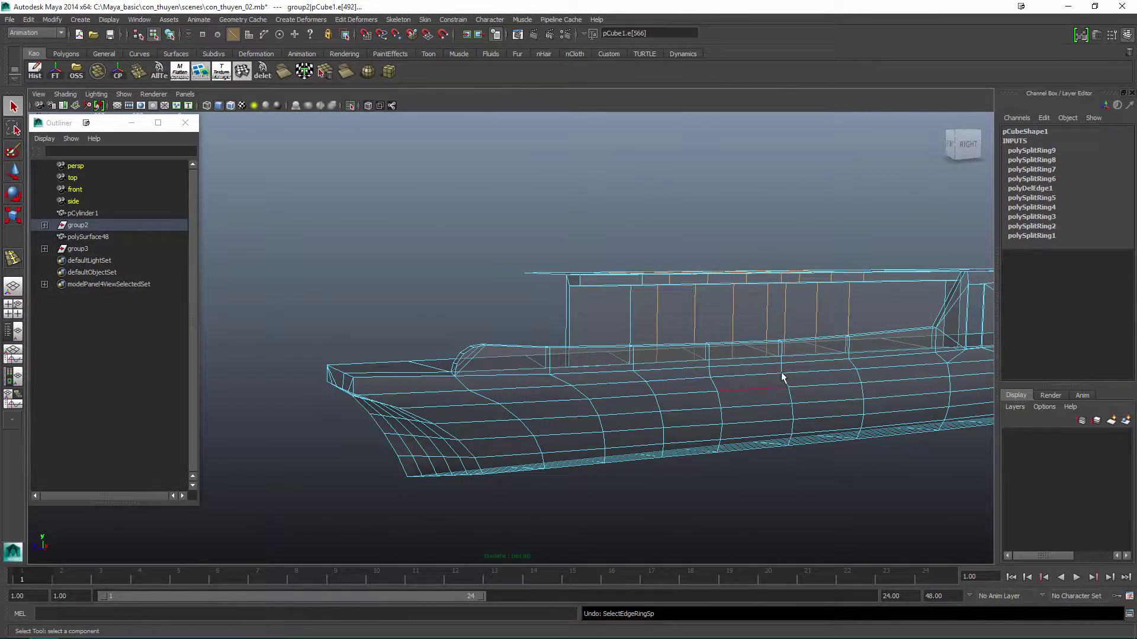
{"action": "key", "text": "5"}
{"action": "key", "text": "F8"}
{"action": "mouse_move", "coordinate": [645, 312]}
{"action": "right_mouse_down"}
{"action": "mouse_move", "coordinate": [672, 317]}
{"action": "mouse_move", "coordinate": [675, 367]}
{"action": "right_mouse_up"}
{"action": "left_click_drag", "start_coordinate": [675, 367], "coordinate": [641, 380], "text": "alt"}
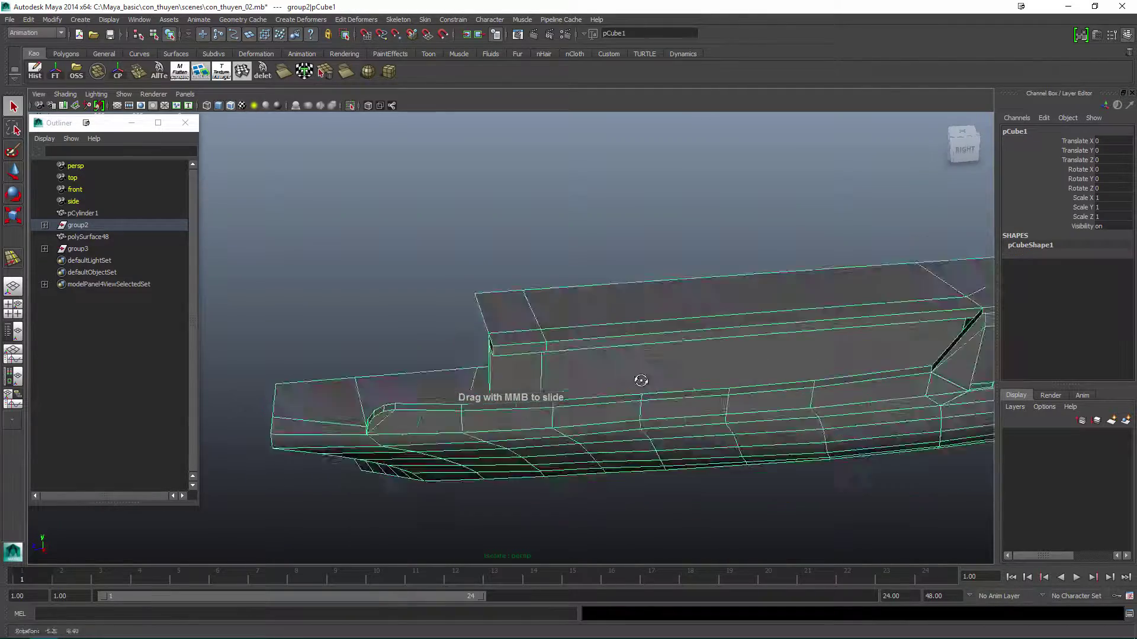
{"action": "scroll", "coordinate": [641, 380], "scroll_direction": "down", "scroll_amount": 5}
{"action": "left_click", "coordinate": [652, 396]}
{"action": "left_click", "coordinate": [643, 317]}
{"action": "scroll", "coordinate": [601, 294], "scroll_direction": "up", "scroll_amount": 2}
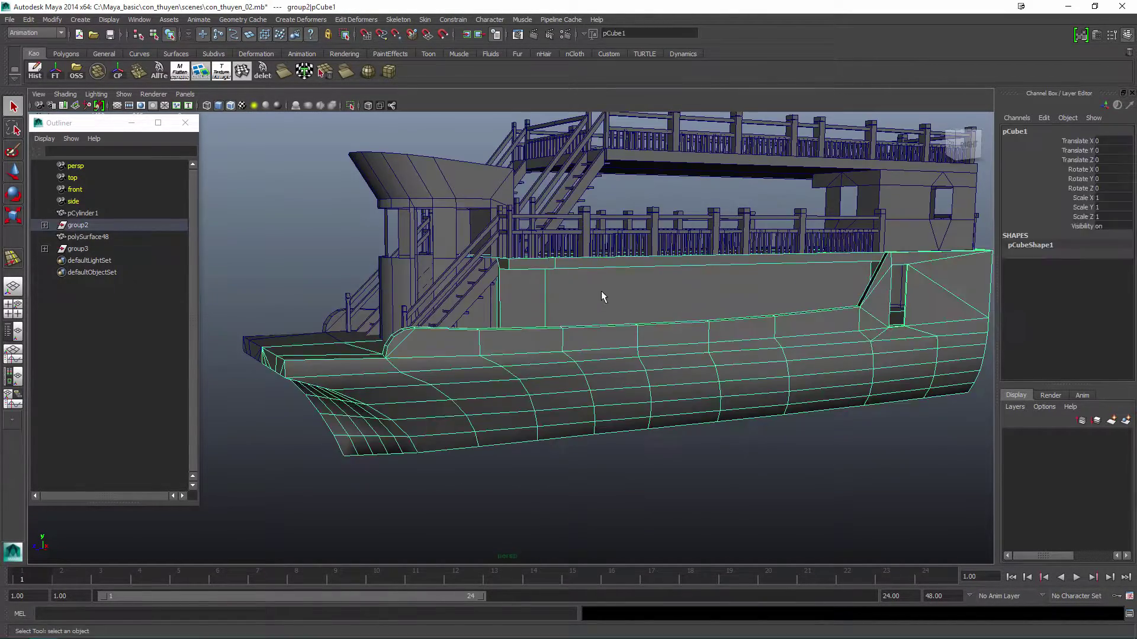
Insert vertical edge loops along the hull's upper side wall to outline three door and three window openings below the railing.
{"action": "right_click_drag", "start_coordinate": [602, 294], "coordinate": [557, 304], "text": "shift"}
{"action": "scroll", "coordinate": [539, 314], "scroll_direction": "up", "scroll_amount": 3}
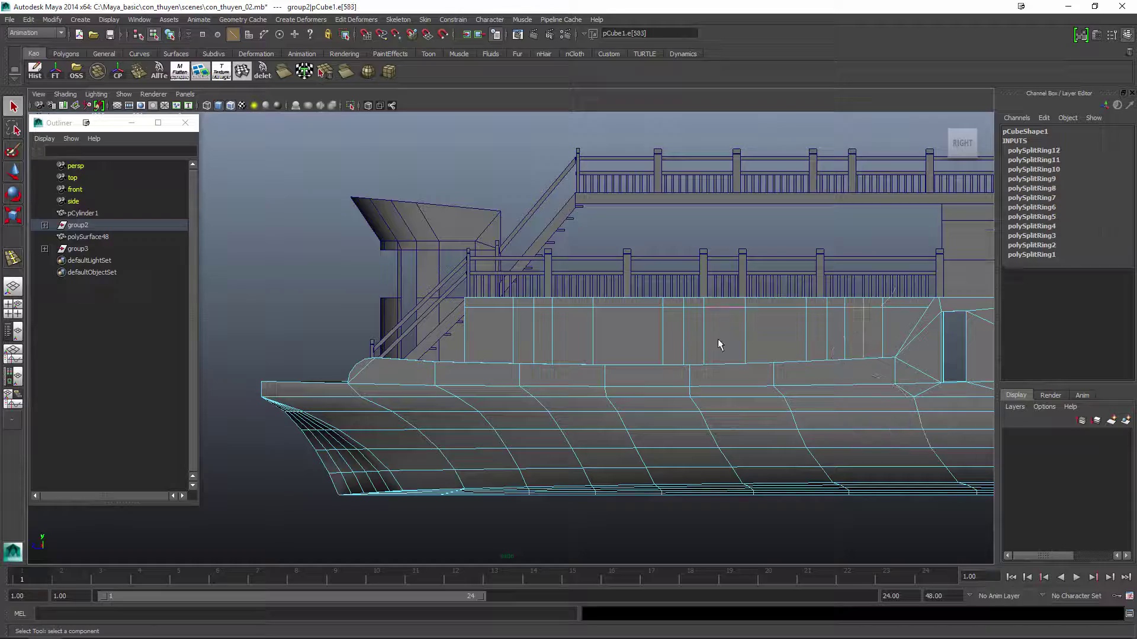
{"action": "mouse_move", "coordinate": [581, 373]}
{"action": "left_mouse_down", "text": "alt"}
{"action": "mouse_move", "coordinate": [655, 375]}
{"action": "mouse_move", "coordinate": [736, 297]}
{"action": "mouse_move", "coordinate": [680, 246]}
{"action": "mouse_move", "coordinate": [747, 311]}
{"action": "mouse_move", "coordinate": [763, 306]}
{"action": "mouse_move", "coordinate": [744, 315]}
{"action": "mouse_move", "coordinate": [784, 302]}
{"action": "mouse_move", "coordinate": [671, 313]}
{"action": "mouse_move", "coordinate": [819, 329]}
{"action": "left_mouse_up", "text": "alt"}
Delete the wall faces inside the outlined doors and windows to open them up, and return to object selection.
{"action": "left_click", "coordinate": [713, 294]}
{"action": "key", "text": "Delete"}
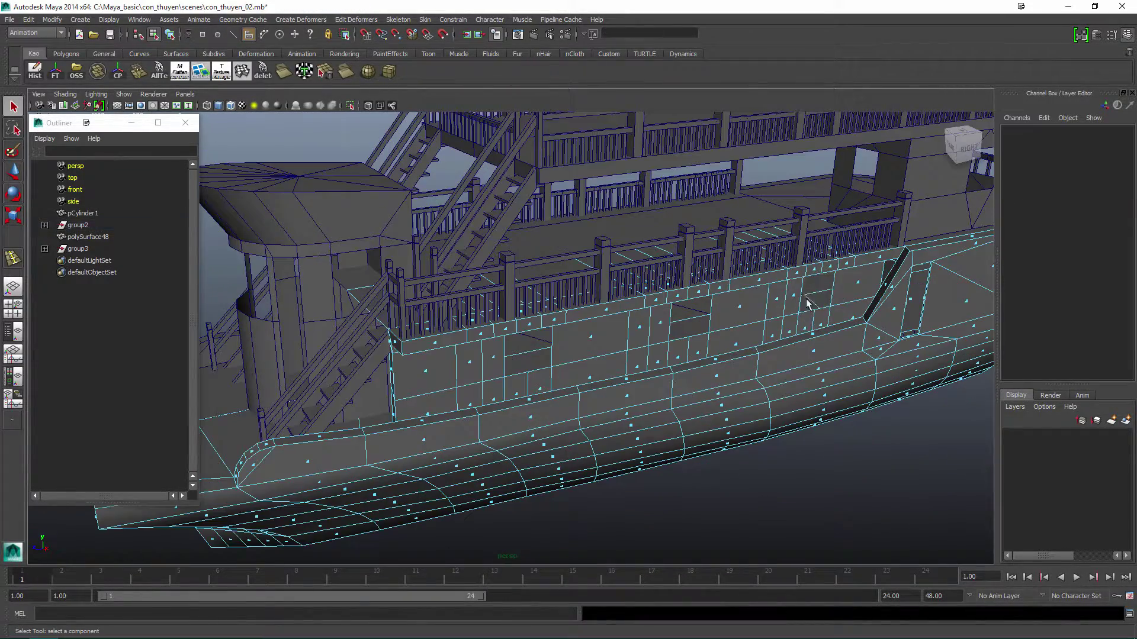
{"action": "key", "text": "F8"}
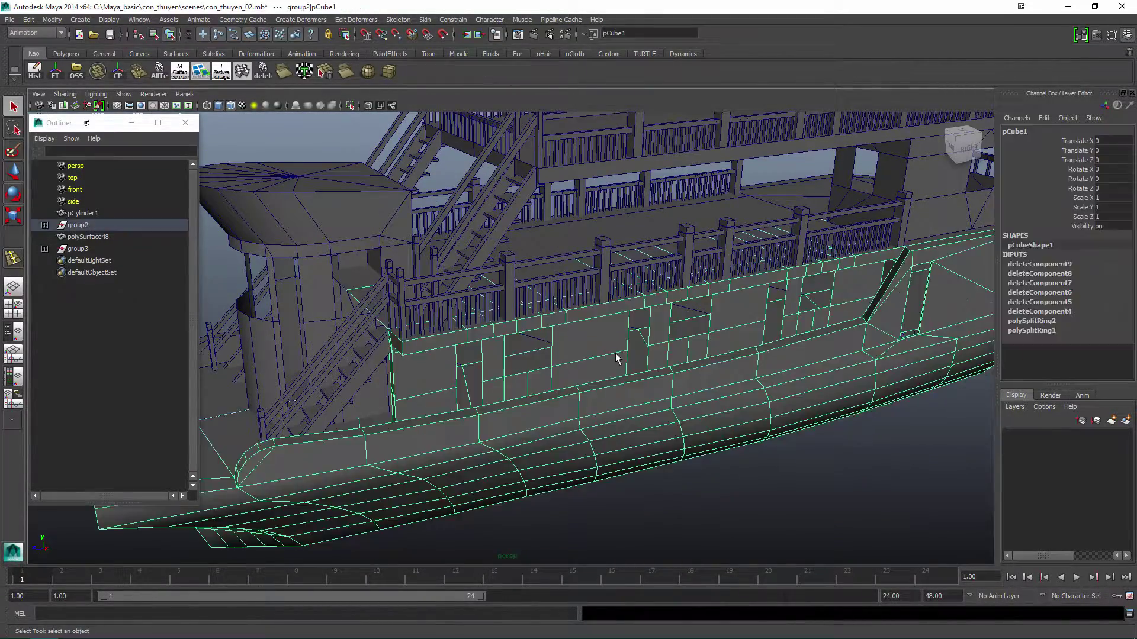
Clear the hull's construction history and select the border edges around the openings in its side wall.
{"action": "left_click_drag", "start_coordinate": [615, 353], "coordinate": [729, 324], "text": "alt"}
{"action": "scroll", "coordinate": [730, 325], "scroll_direction": "up", "scroll_amount": 3}
{"action": "left_click", "coordinate": [601, 332]}
{"action": "key", "text": "F10"}
{"action": "key", "text": "4"}
{"action": "scroll", "coordinate": [601, 333], "scroll_direction": "up", "scroll_amount": 2}
{"action": "left_click", "coordinate": [589, 391]}
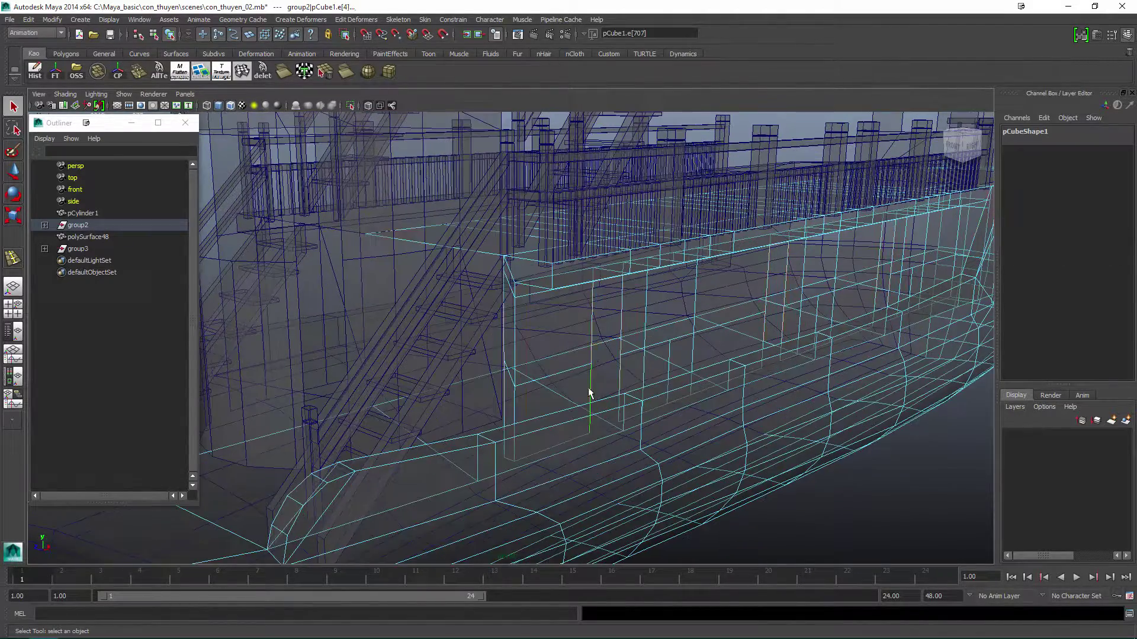
{"action": "key", "text": "5"}
{"action": "left_click_drag", "start_coordinate": [647, 330], "coordinate": [738, 325], "text": "alt"}
{"action": "scroll", "coordinate": [738, 324], "scroll_direction": "up", "scroll_amount": 3}
{"action": "left_click", "coordinate": [626, 213]}
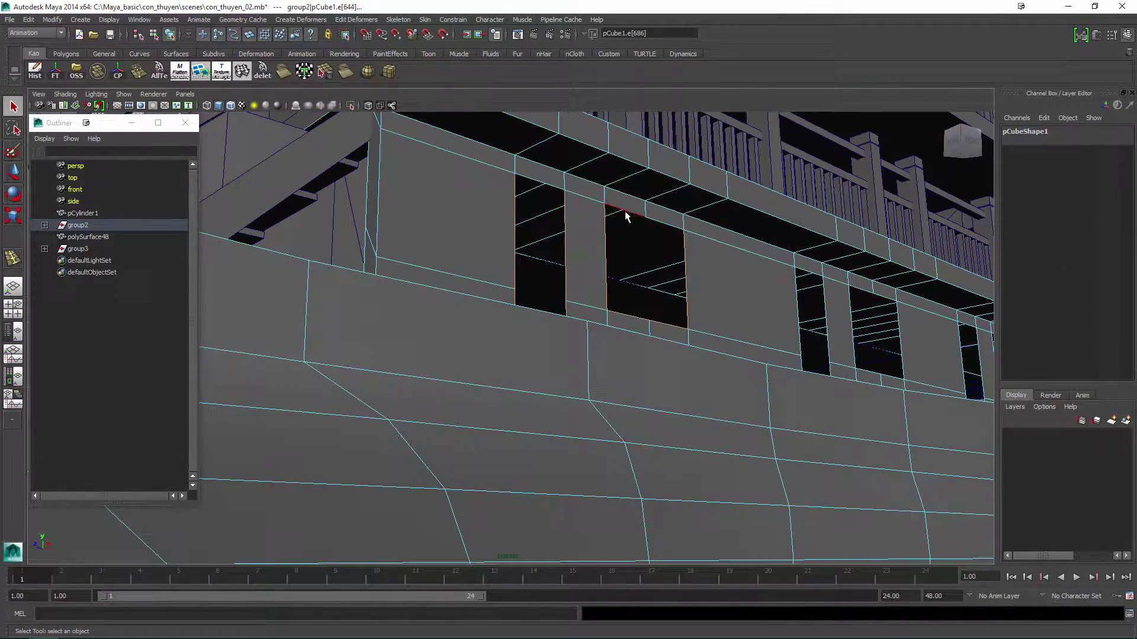
{"action": "scroll", "coordinate": [675, 194], "scroll_direction": "down", "scroll_amount": 4}
{"action": "left_click_drag", "start_coordinate": [675, 236], "coordinate": [631, 285], "text": "alt"}
Isolate the hull and extrude the border edges of its door and window openings inward to give the wall thickness.
{"action": "key", "text": "ctrl+1"}
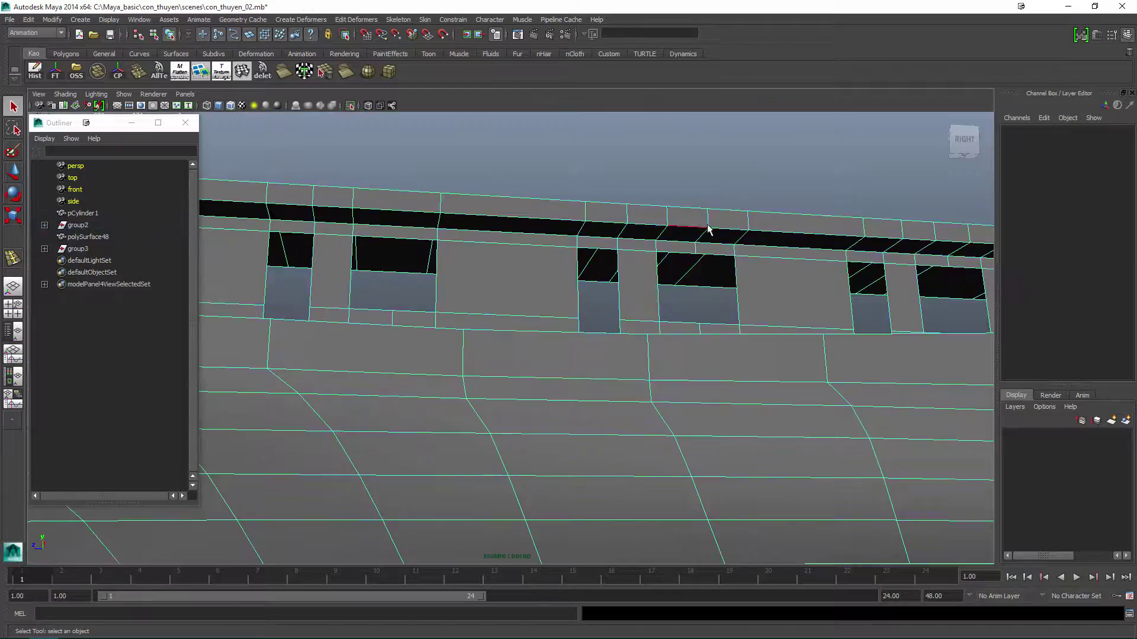
{"action": "scroll", "coordinate": [787, 256], "scroll_direction": "up", "scroll_amount": 1}
{"action": "mouse_move", "coordinate": [753, 240]}
{"action": "left_mouse_down", "text": "alt"}
{"action": "mouse_move", "coordinate": [740, 286]}
{"action": "mouse_move", "coordinate": [695, 343]}
{"action": "left_mouse_up", "text": "alt"}
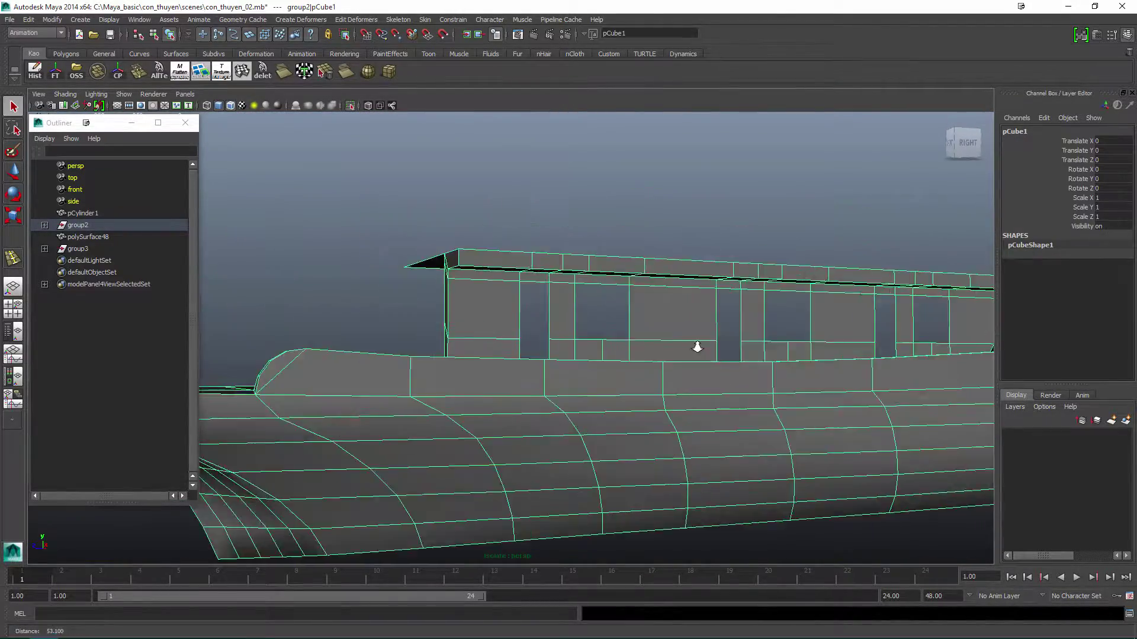
{"action": "key", "text": "4"}
{"action": "left_click", "coordinate": [797, 317]}
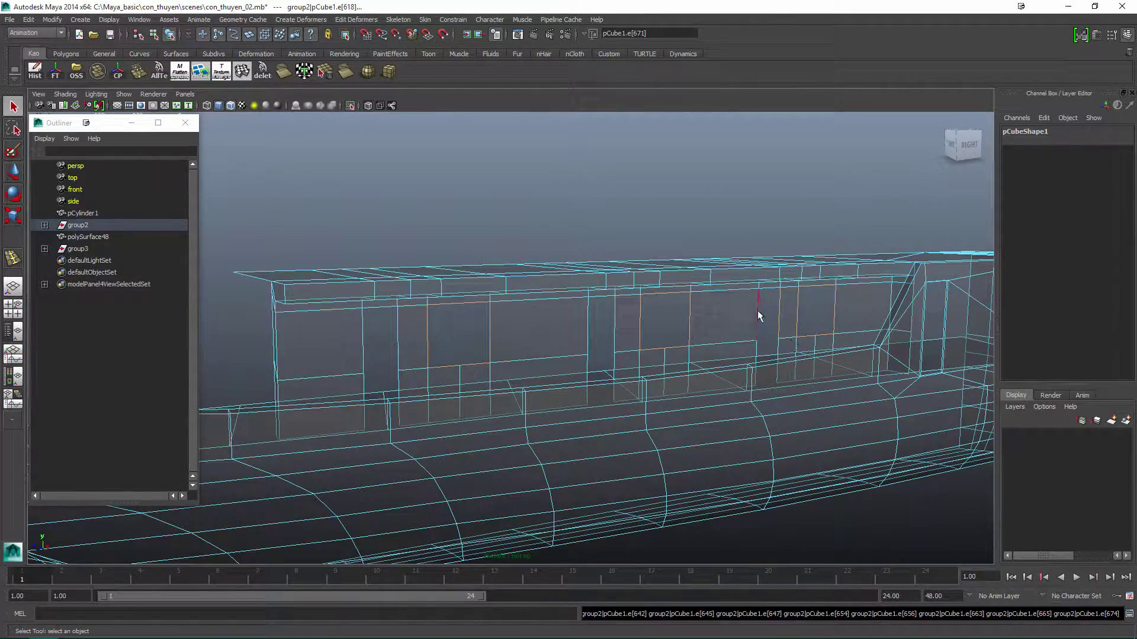
{"action": "key", "text": "5"}
{"action": "scroll", "coordinate": [793, 311], "scroll_direction": "up", "scroll_amount": 3}
{"action": "mouse_move", "coordinate": [794, 310]}
{"action": "left_mouse_down", "text": "alt"}
{"action": "mouse_move", "coordinate": [677, 333]}
{"action": "mouse_move", "coordinate": [731, 320]}
{"action": "left_mouse_up", "text": "alt"}
{"action": "key", "text": "4"}
{"action": "scroll", "coordinate": [676, 333], "scroll_direction": "down", "scroll_amount": 2}
{"action": "key", "text": "5"}
{"action": "scroll", "coordinate": [660, 261], "scroll_direction": "up", "scroll_amount": 3}
{"action": "scroll", "coordinate": [812, 279], "scroll_direction": "down", "scroll_amount": 3}
{"action": "mouse_move", "coordinate": [660, 261]}
{"action": "left_mouse_down", "text": "alt"}
{"action": "mouse_move", "coordinate": [812, 279]}
{"action": "mouse_move", "coordinate": [817, 300]}
{"action": "left_mouse_up", "text": "alt"}
{"action": "key", "text": "ctrl+e"}
{"action": "scroll", "coordinate": [769, 284], "scroll_direction": "up", "scroll_amount": 2}
{"action": "left_click_drag", "start_coordinate": [752, 274], "coordinate": [793, 261]}
{"action": "key", "text": "5"}
{"action": "key", "text": "F8"}
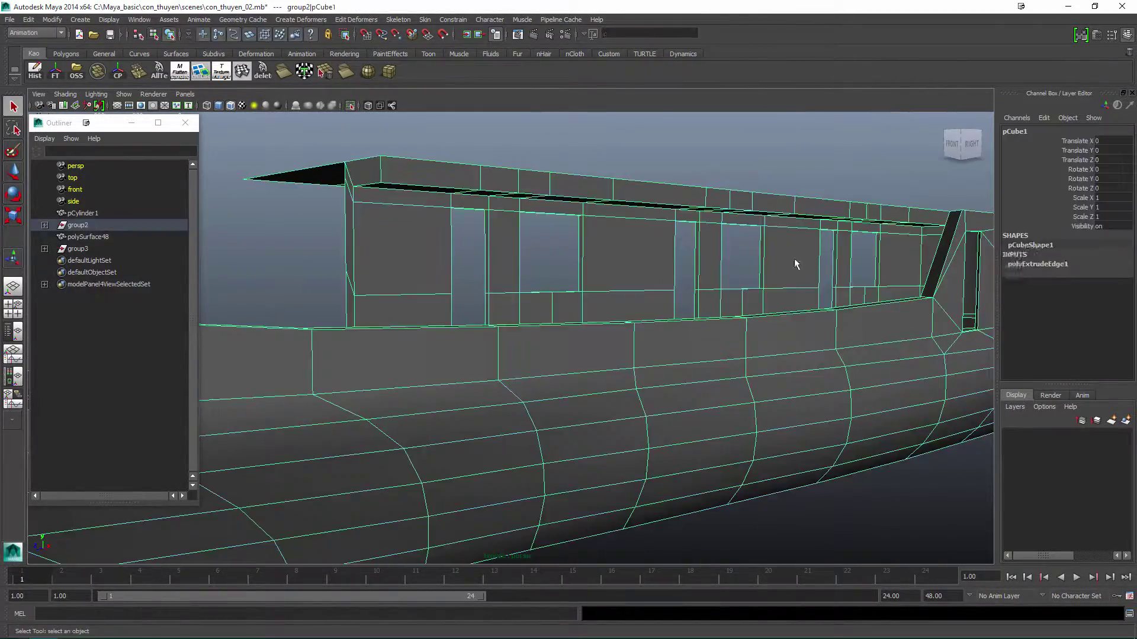
Show the whole ship and make a separate copy of one lower-deck railing baluster in front of the first side window.
{"action": "scroll", "coordinate": [713, 362], "scroll_direction": "up", "scroll_amount": 3}
{"action": "scroll", "coordinate": [712, 159], "scroll_direction": "up", "scroll_amount": 2}
{"action": "scroll", "coordinate": [712, 158], "scroll_direction": "down", "scroll_amount": 3}
{"action": "left_click_drag", "start_coordinate": [712, 159], "coordinate": [783, 309], "text": "alt"}
{"action": "key", "text": "4"}
{"action": "left_click", "coordinate": [670, 325]}
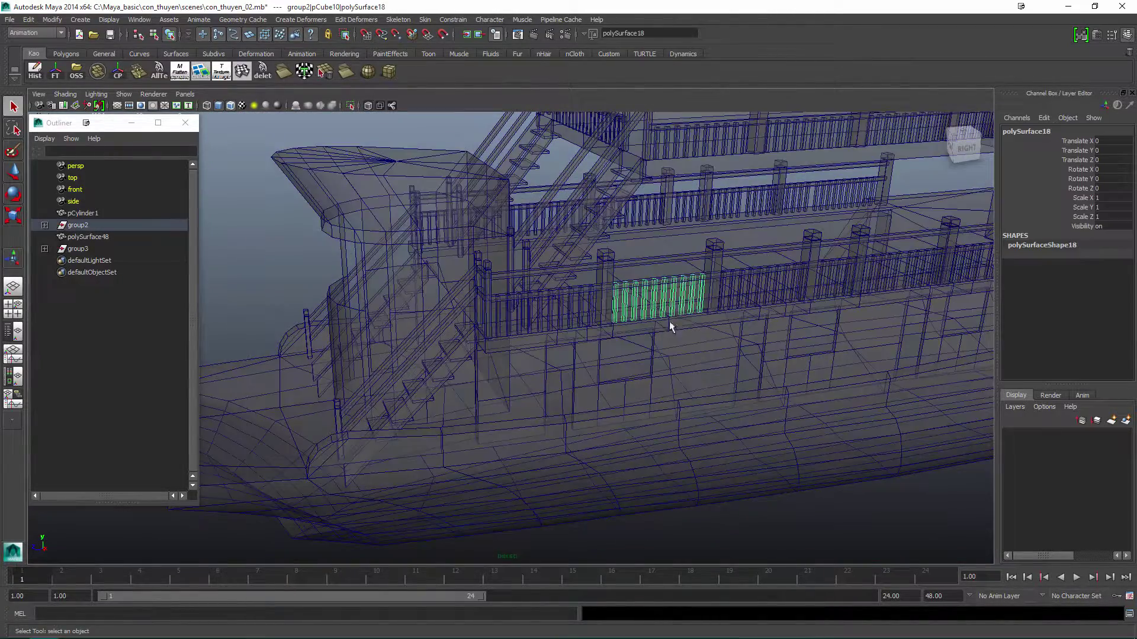
{"action": "key", "text": "5"}
{"action": "key", "text": "F11"}
{"action": "left_click_drag", "start_coordinate": [669, 325], "coordinate": [740, 284], "text": "alt"}
{"action": "left_click_drag", "start_coordinate": [740, 284], "coordinate": [772, 232]}
{"action": "key", "text": "f"}
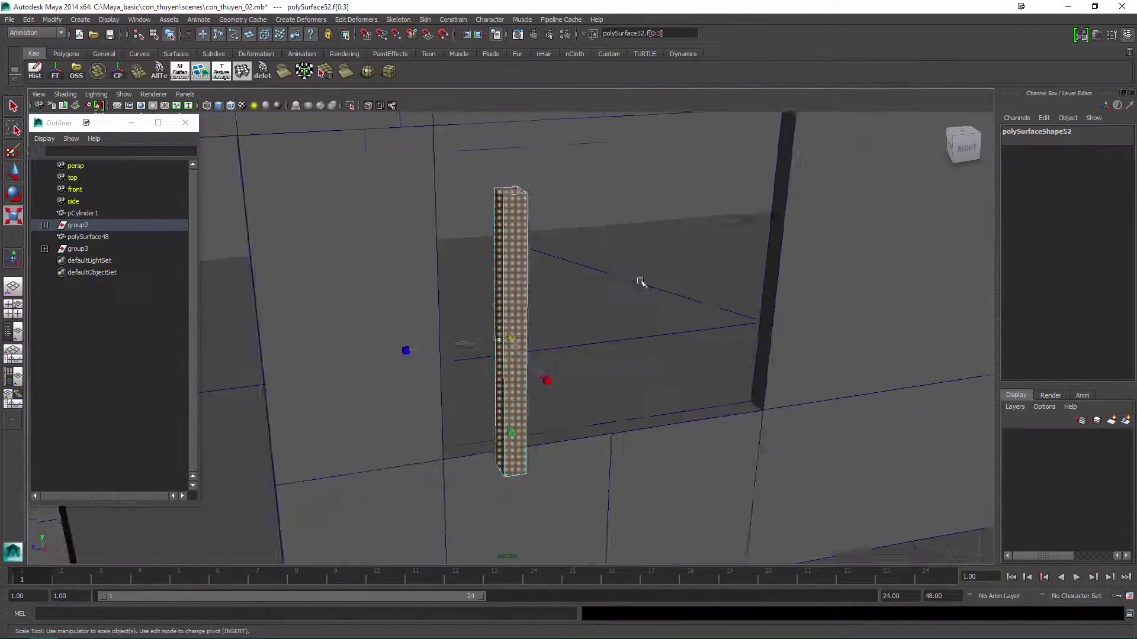
Move the copied bar to the middle of the first side window and fit its ends to the opening's height.
{"action": "left_click_drag", "start_coordinate": [639, 282], "coordinate": [537, 219], "text": "alt"}
{"action": "key", "text": "w"}
{"action": "double_click", "coordinate": [538, 219]}
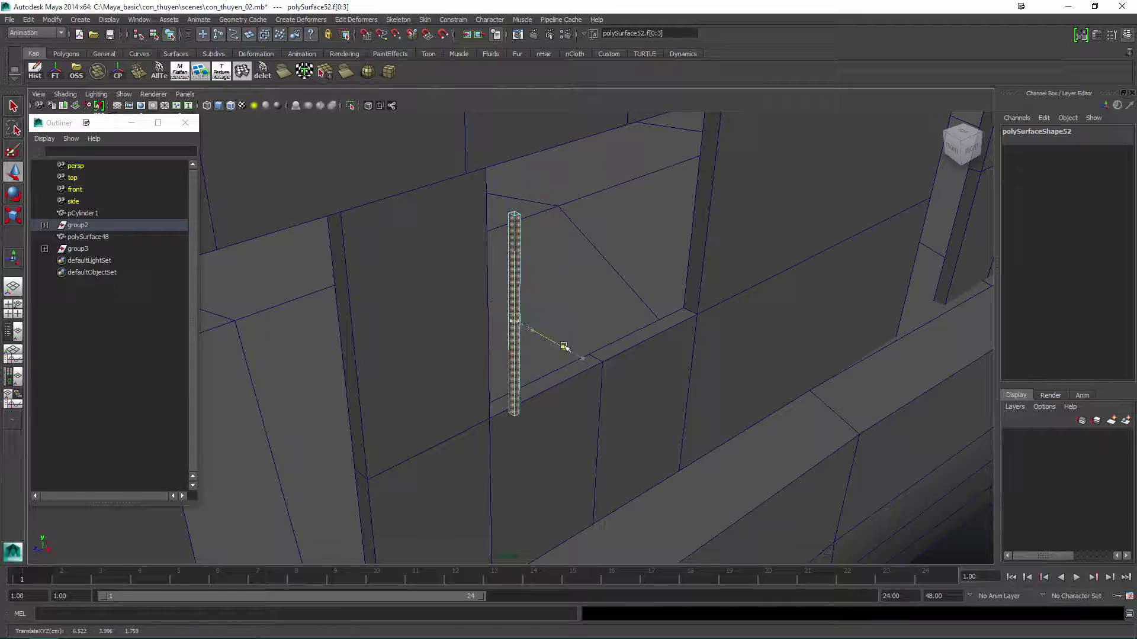
{"action": "left_click_drag", "start_coordinate": [630, 330], "coordinate": [644, 251], "text": "alt"}
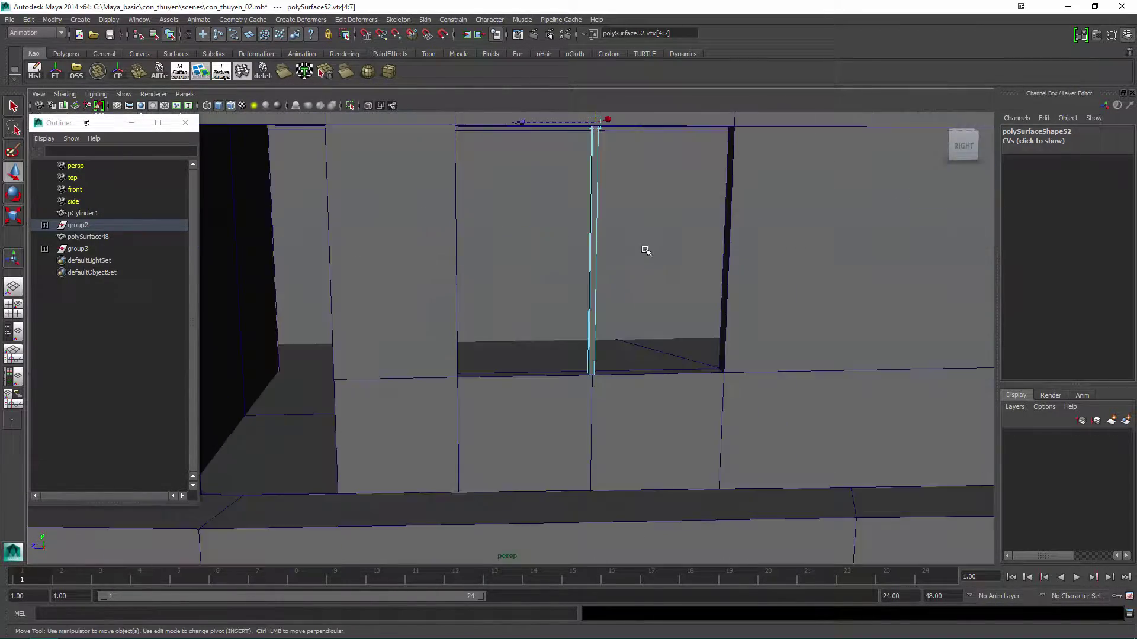
Duplicate the window bar into the middle of the other two side windows.
{"action": "key", "text": "F8"}
{"action": "key", "text": "ctrl+d"}
{"action": "left_click_drag", "start_coordinate": [375, 140], "coordinate": [673, 393], "text": "alt"}
{"action": "key", "text": "ctrl+z"}
{"action": "key", "text": "ctrl+z"}
{"action": "key", "text": "ctrl+z"}
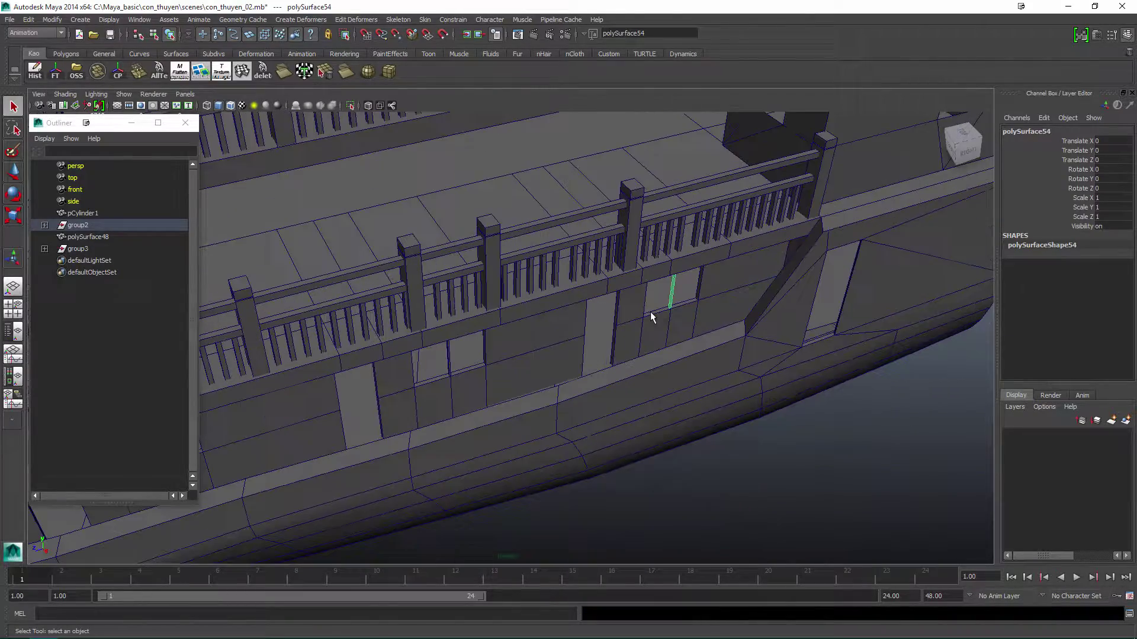
{"action": "left_click_drag", "start_coordinate": [650, 311], "coordinate": [533, 332], "text": "alt"}
Create a polygon plane with 1 x 1 subdivisions, rotate it 90 on Z, fit it to the first side window and freeze its transformations.
{"action": "left_click", "coordinate": [65, 53]}
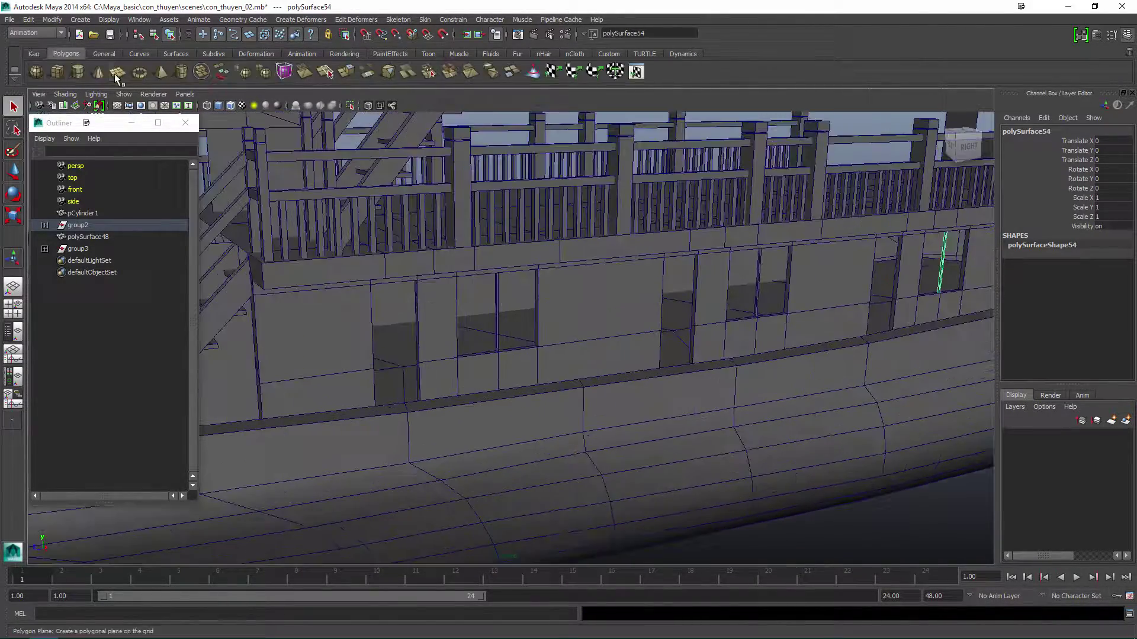
{"action": "key", "text": "F10"}
{"action": "left_click", "coordinate": [524, 348]}
{"action": "key", "text": "w"}
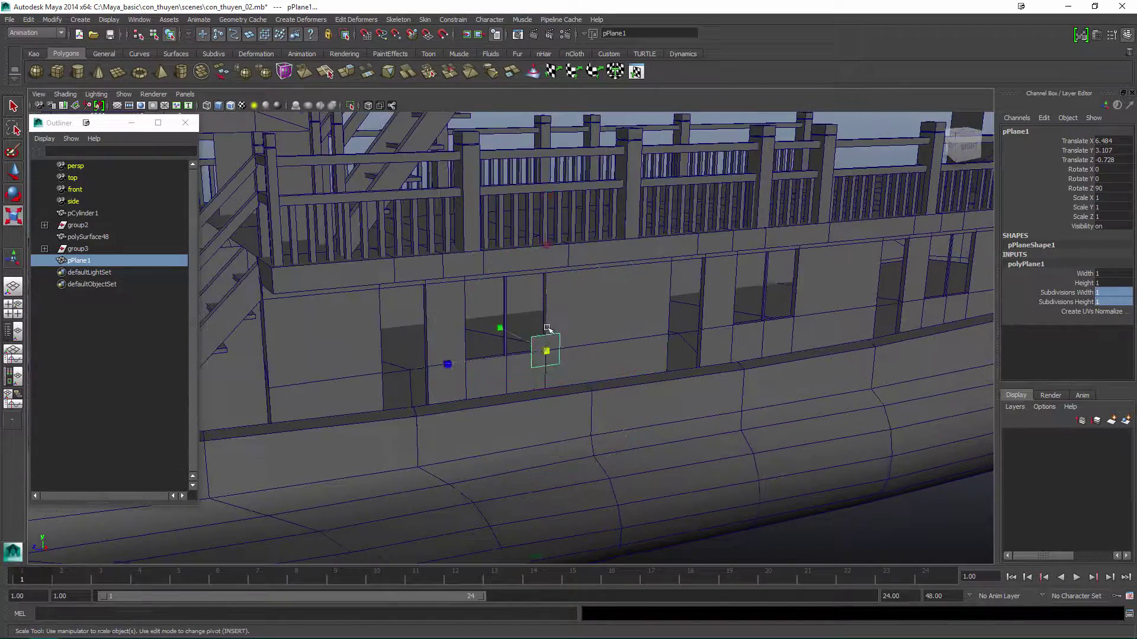
{"action": "left_click_drag", "start_coordinate": [545, 350], "coordinate": [579, 356], "text": "alt"}
{"action": "key", "text": "F8"}
{"action": "right_click", "coordinate": [578, 356]}
{"action": "left_click", "coordinate": [34, 53]}
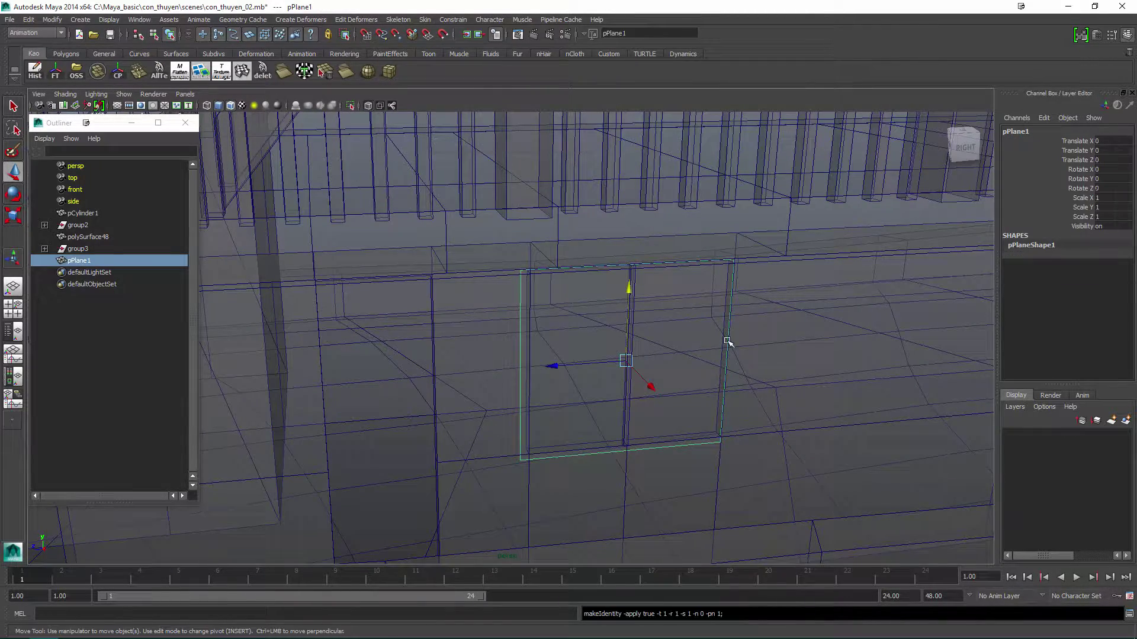
Assign a new transparent blue Lambert material to the window plane.
{"action": "right_click_drag", "start_coordinate": [727, 341], "coordinate": [770, 586]}
{"action": "left_click", "coordinate": [988, 264]}
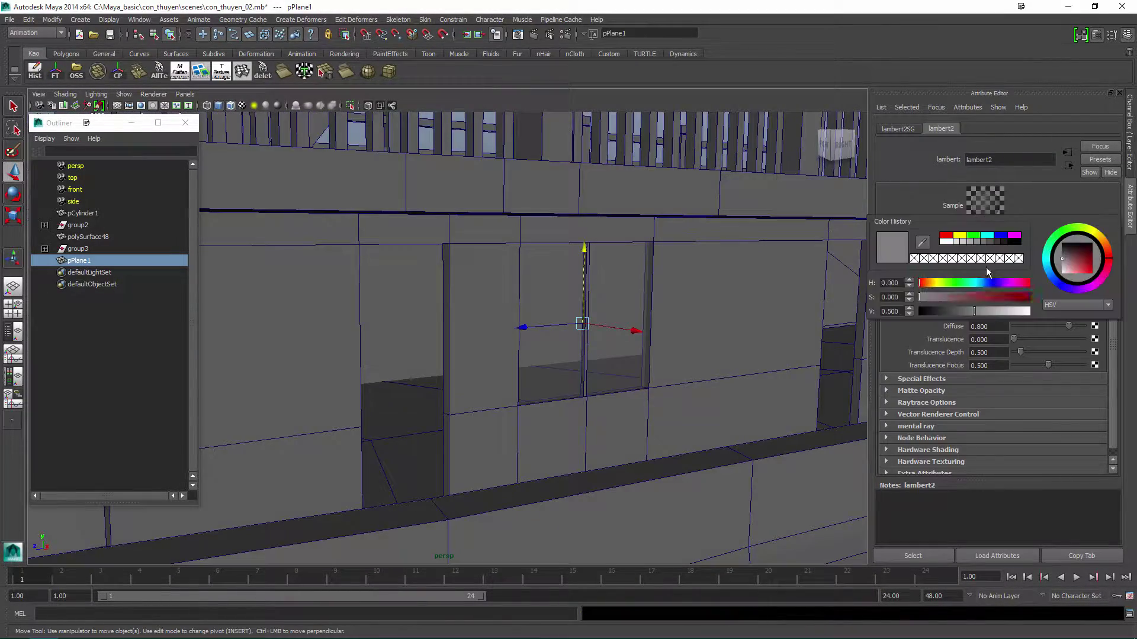
{"action": "left_click", "coordinate": [1004, 297]}
Duplicate the blue glass plane into the second and third side windows.
{"action": "key", "text": "ctrl+d"}
{"action": "left_click_drag", "start_coordinate": [669, 323], "coordinate": [410, 355]}
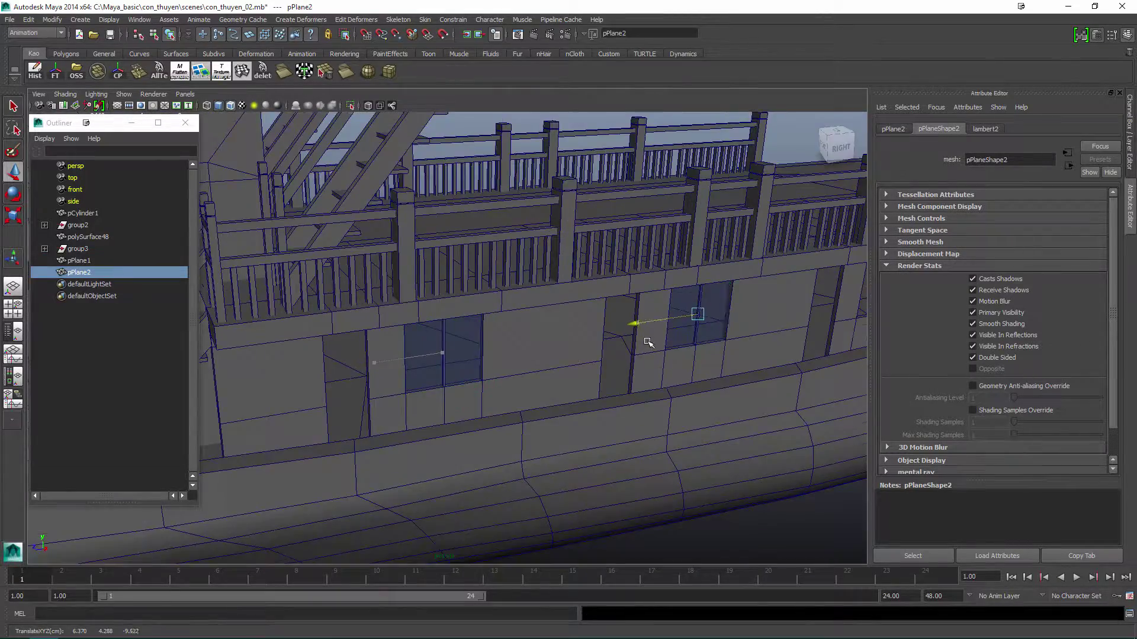
{"action": "key", "text": "ctrl+d"}
{"action": "left_click_drag", "start_coordinate": [648, 342], "coordinate": [814, 330], "text": "alt"}
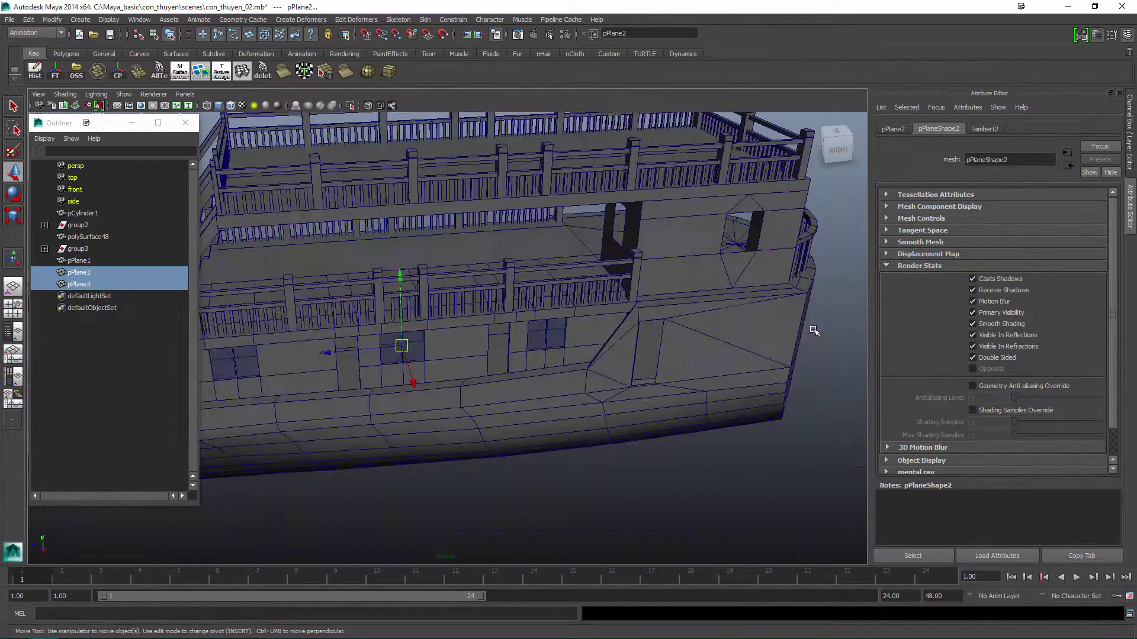
{"action": "left_click", "coordinate": [814, 330]}
Fit a narrowed duplicate of the glass plane into the first door opening and assign it the default lambert1 material.
{"action": "key", "text": "f"}
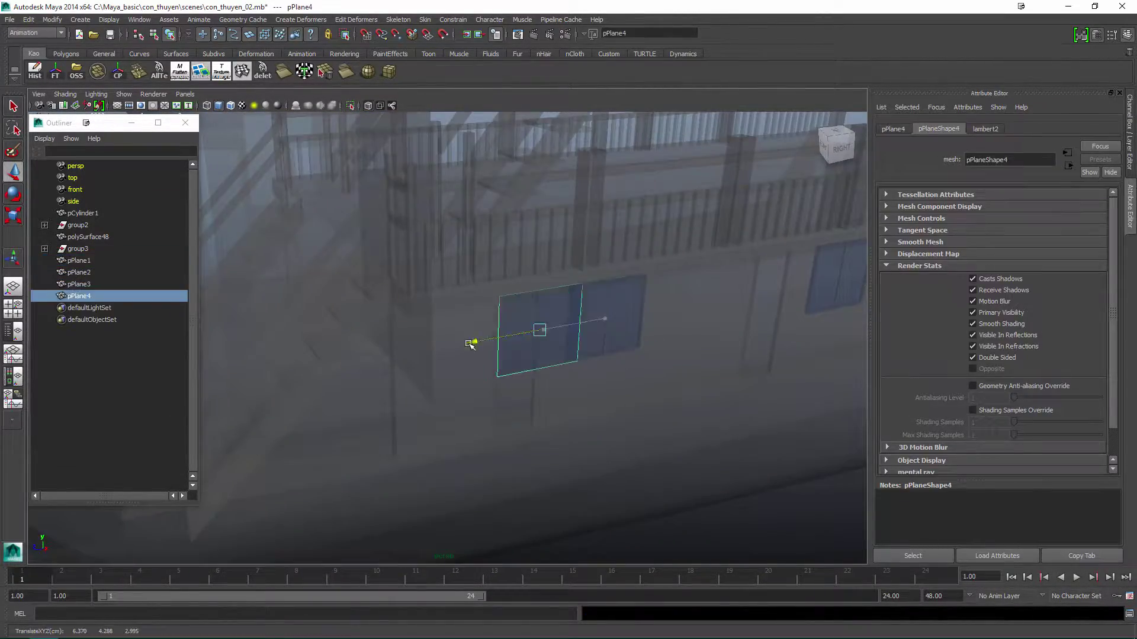
{"action": "key", "text": "r"}
{"action": "left_click_drag", "start_coordinate": [470, 344], "coordinate": [335, 300], "text": "alt"}
{"action": "key", "text": "w"}
{"action": "scroll", "coordinate": [428, 295], "scroll_direction": "up", "scroll_amount": 3}
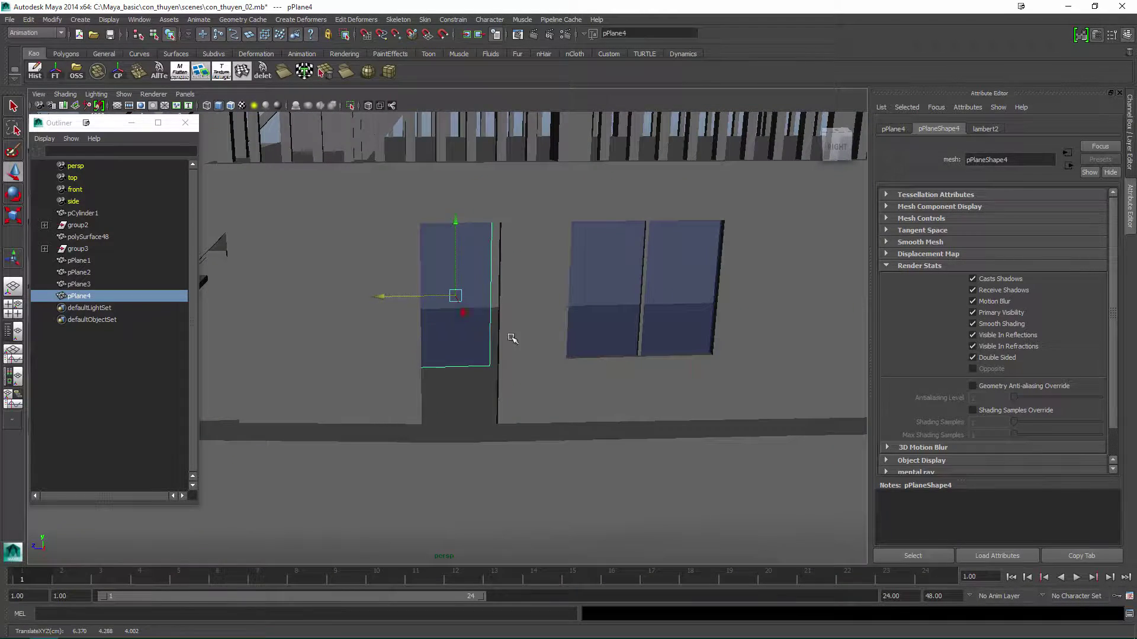
{"action": "key", "text": "F8"}
{"action": "key", "text": "f"}
{"action": "right_click_drag", "start_coordinate": [530, 357], "coordinate": [547, 563]}
{"action": "key", "text": "ctrl+z"}
Fit the door plane's edges to the first door opening and assign it a new Lambert material.
{"action": "left_click_drag", "start_coordinate": [547, 562], "coordinate": [460, 412], "text": "alt"}
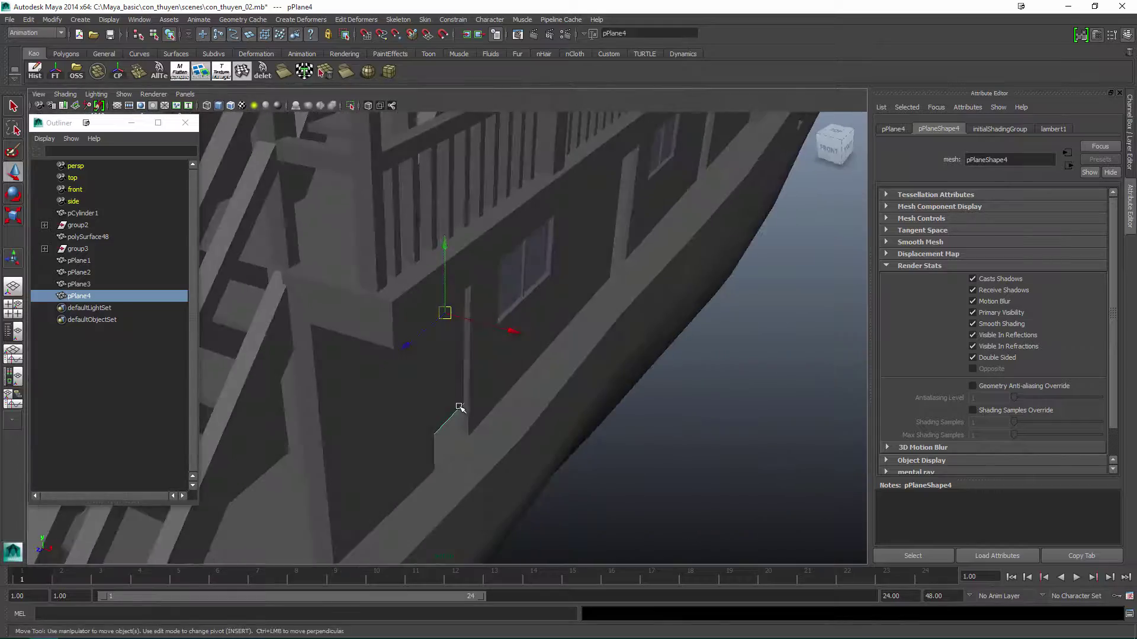
{"action": "key", "text": "F10"}
{"action": "left_click", "coordinate": [449, 414]}
{"action": "scroll", "coordinate": [448, 379], "scroll_direction": "down", "scroll_amount": 5}
{"action": "mouse_move", "coordinate": [470, 348]}
{"action": "left_mouse_down", "text": "alt"}
{"action": "mouse_move", "coordinate": [589, 375]}
{"action": "mouse_move", "coordinate": [538, 211]}
{"action": "mouse_move", "coordinate": [458, 330]}
{"action": "left_mouse_up", "text": "alt"}
{"action": "key", "text": "F8"}
{"action": "right_click_drag", "start_coordinate": [459, 331], "coordinate": [615, 597]}
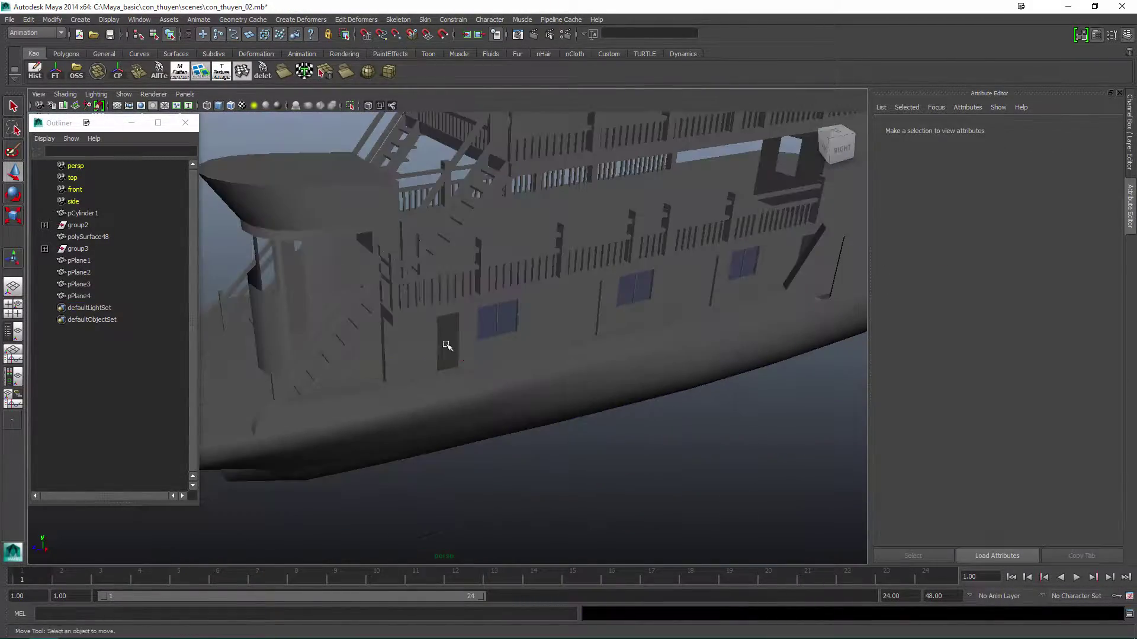
Duplicate the door plane into the other two door openings and scale the copies to the openings' width.
{"action": "left_click_drag", "start_coordinate": [551, 355], "coordinate": [573, 350], "text": "alt"}
{"action": "key", "text": "f"}
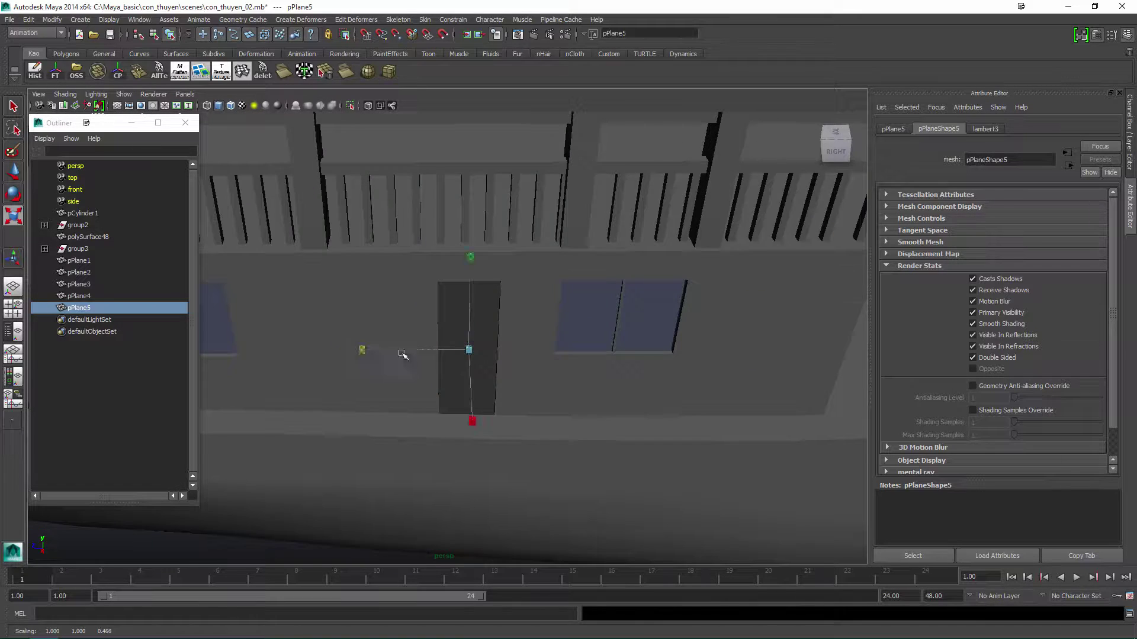
{"action": "scroll", "coordinate": [403, 354], "scroll_direction": "down", "scroll_amount": 2}
{"action": "key", "text": "ctrl+d"}
{"action": "left_click_drag", "start_coordinate": [465, 363], "coordinate": [627, 274], "text": "alt"}
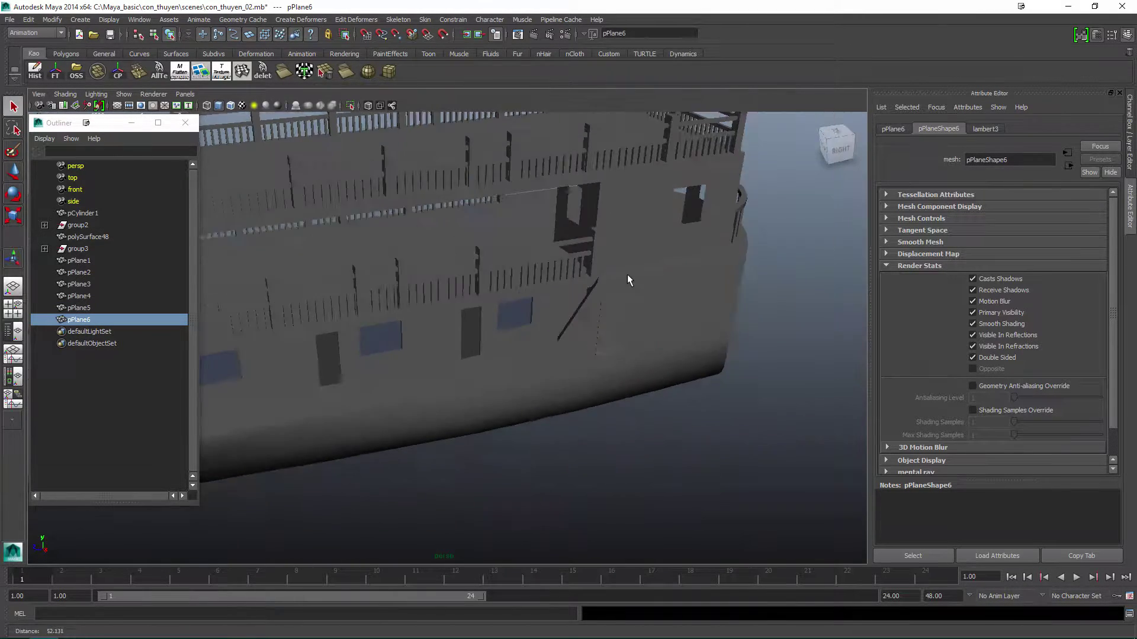
{"action": "scroll", "coordinate": [629, 326], "scroll_direction": "down", "scroll_amount": 3}
{"action": "key", "text": "["}
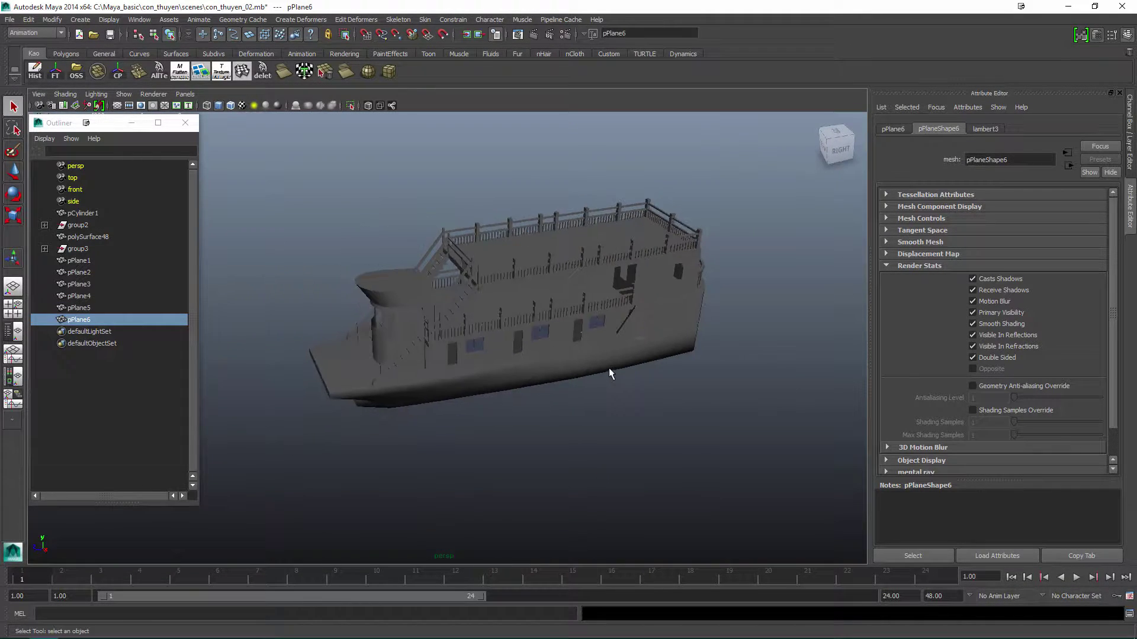
Move the top vertices of the three door planes to fit the upper edges of the door openings.
{"action": "key", "text": "F9"}
{"action": "key", "text": "w"}
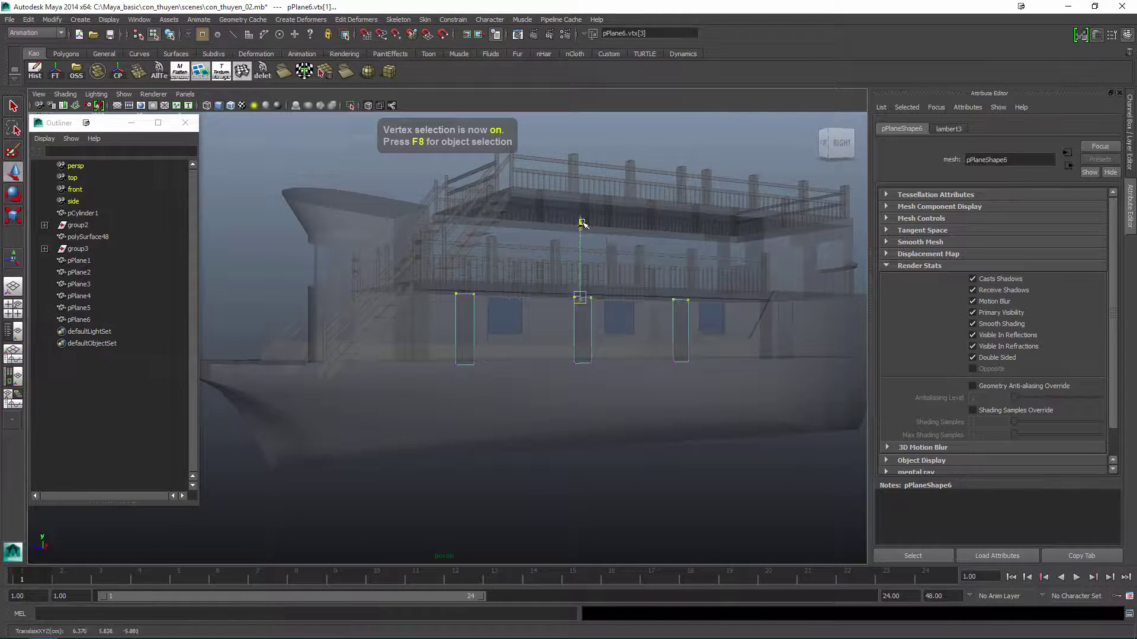
{"action": "key", "text": "F8"}
{"action": "scroll", "coordinate": [604, 452], "scroll_direction": "down", "scroll_amount": 3}
{"action": "key", "text": "ctrl+a"}
Select the strip of hull faces running above the side doors and windows, below the lower deck railing.
{"action": "left_click_drag", "start_coordinate": [604, 451], "coordinate": [394, 366], "text": "alt"}
{"action": "scroll", "coordinate": [573, 342], "scroll_direction": "up", "scroll_amount": 3}
{"action": "key", "text": "q"}
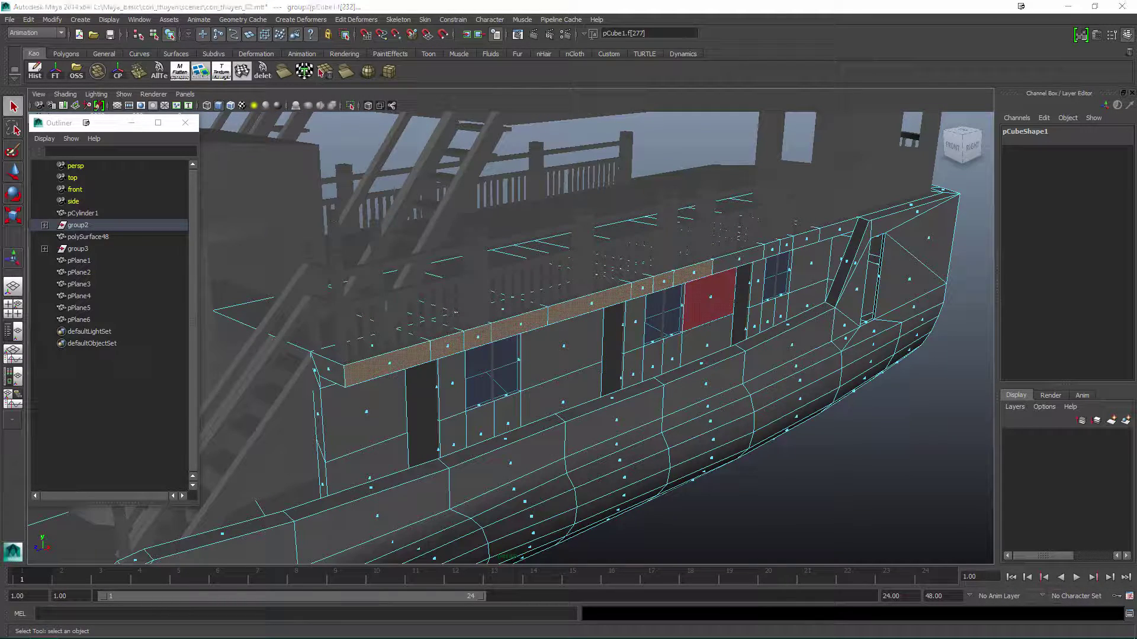
{"action": "left_click_drag", "start_coordinate": [709, 349], "coordinate": [716, 283], "text": "alt"}
{"action": "left_click_drag", "start_coordinate": [788, 259], "coordinate": [913, 266], "text": "alt"}
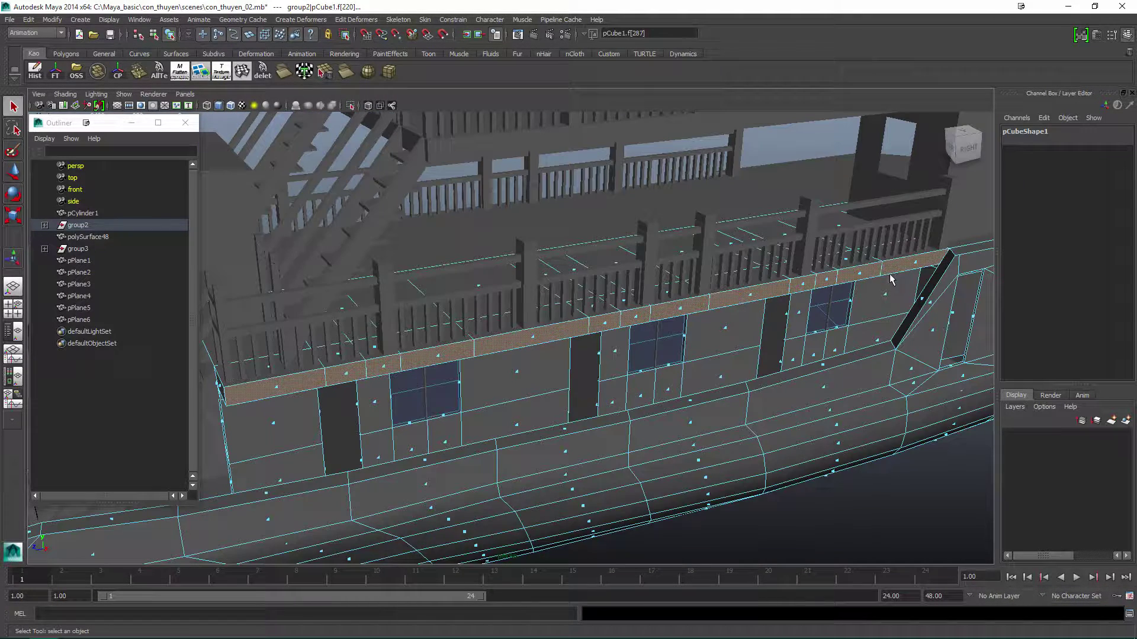
{"action": "left_click_drag", "start_coordinate": [681, 361], "coordinate": [688, 393], "text": "alt"}
{"action": "left_click", "coordinate": [688, 394]}
{"action": "scroll", "coordinate": [711, 379], "scroll_direction": "down", "scroll_amount": 8}
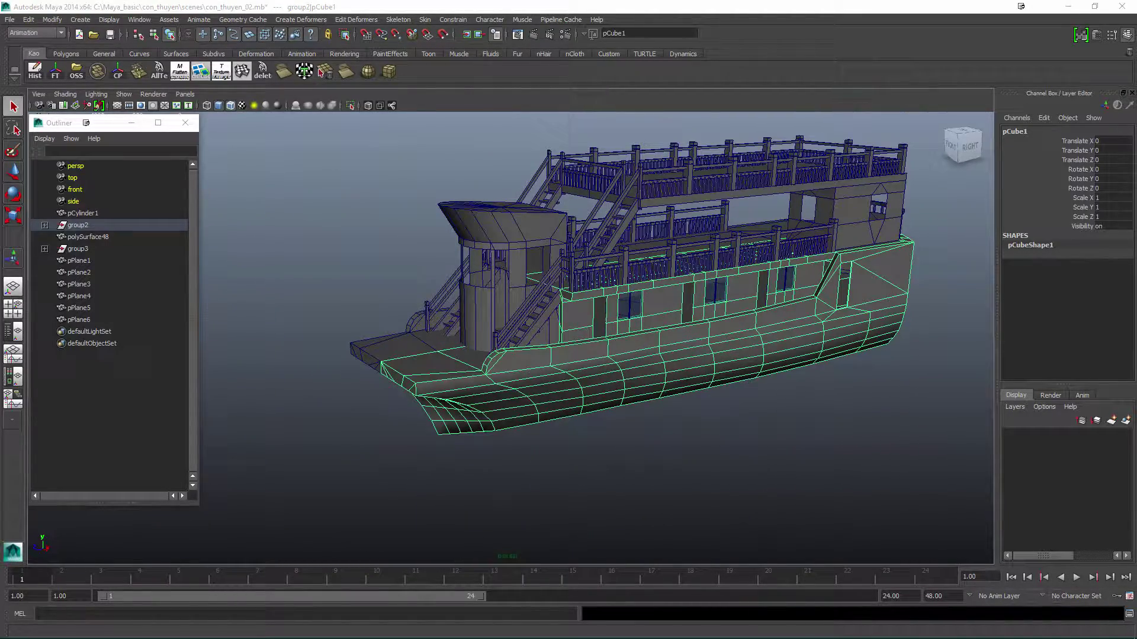
Delete the mirrored half of the ship, group3.
{"action": "left_click_drag", "start_coordinate": [642, 324], "coordinate": [588, 358], "text": "alt"}
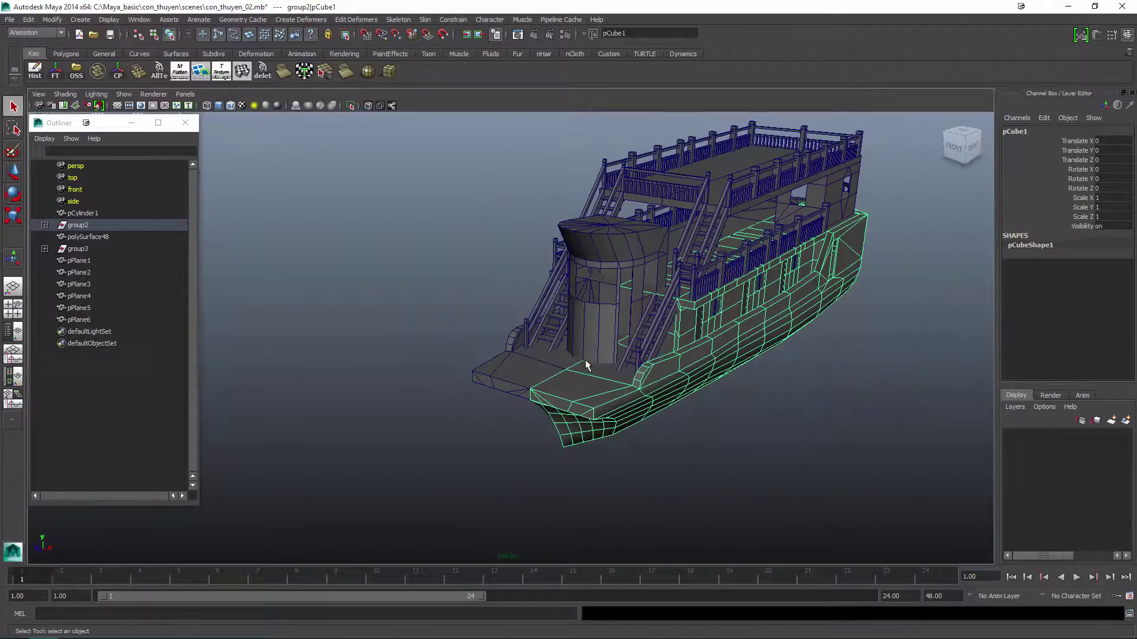
{"action": "left_click", "coordinate": [737, 276]}
{"action": "left_click", "coordinate": [737, 276]}
{"action": "left_click_drag", "start_coordinate": [737, 276], "coordinate": [617, 356], "text": "alt"}
Insert evenly spaced edge loops across the bow deck using the Multi split type with 2 divisions.
{"action": "right_click_drag", "start_coordinate": [617, 355], "coordinate": [580, 355]}
{"action": "left_click", "coordinate": [458, 317]}
{"action": "key", "text": "w"}
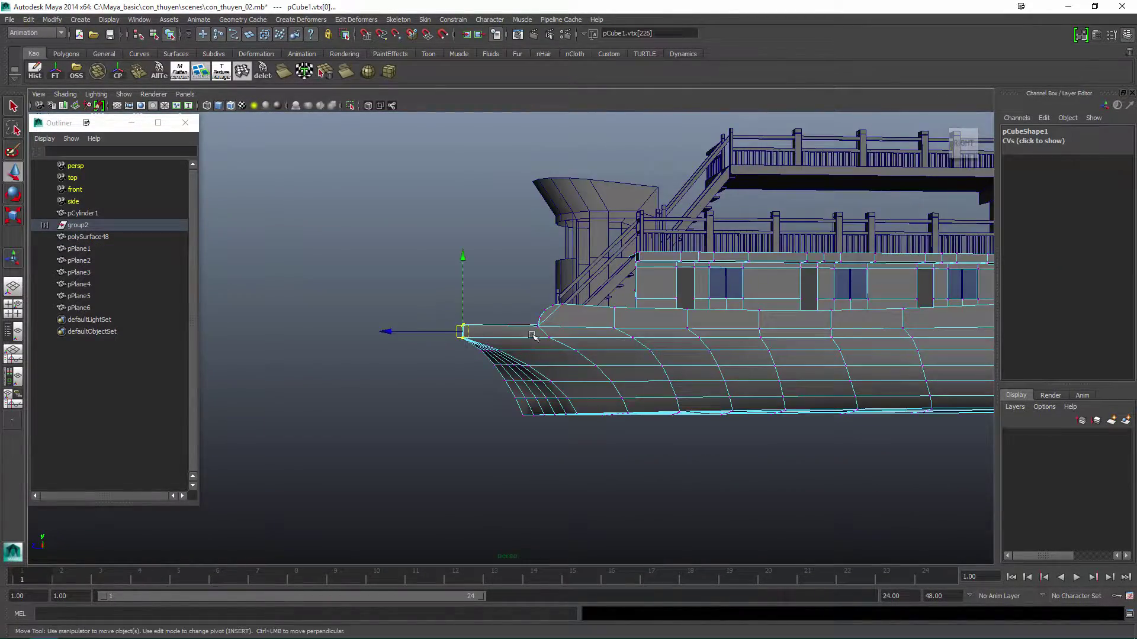
{"action": "left_click_drag", "start_coordinate": [487, 356], "coordinate": [616, 378], "text": "alt"}
{"action": "left_click", "coordinate": [616, 379]}
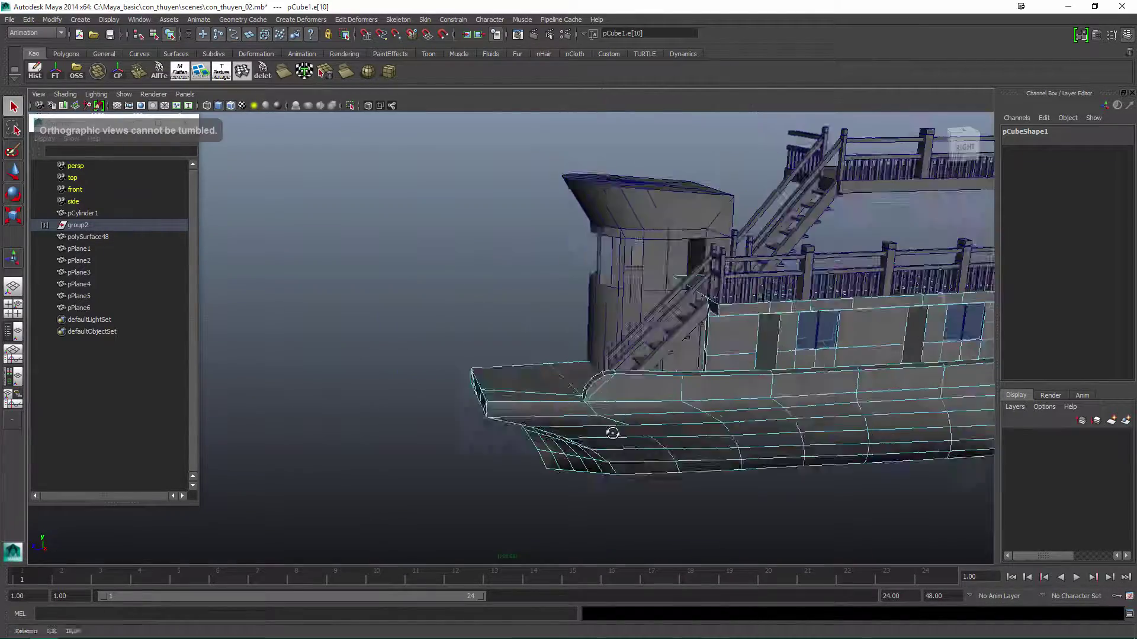
{"action": "left_click_drag", "start_coordinate": [634, 431], "coordinate": [651, 394], "text": "alt"}
{"action": "left_click", "coordinate": [1024, 150]}
{"action": "left_click_drag", "start_coordinate": [756, 326], "coordinate": [663, 408], "text": "alt"}
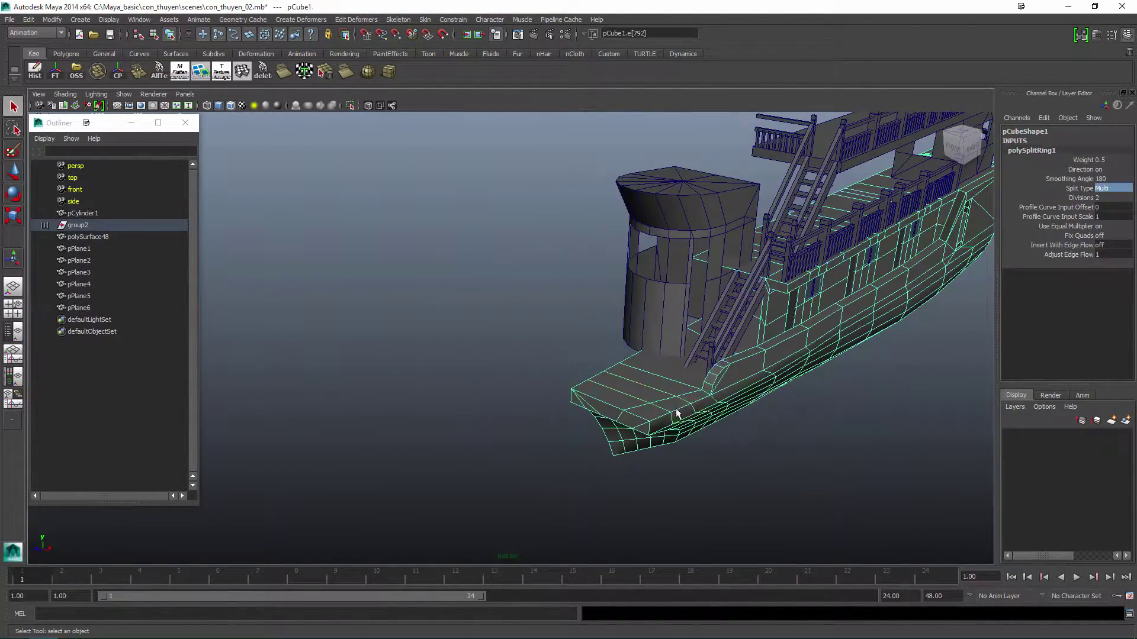
Raise the front vertices of the bow tip in the side view using soft selection with a falloff radius of about 4.97.
{"action": "key", "text": "space"}
{"action": "left_click_drag", "start_coordinate": [521, 361], "coordinate": [560, 394]}
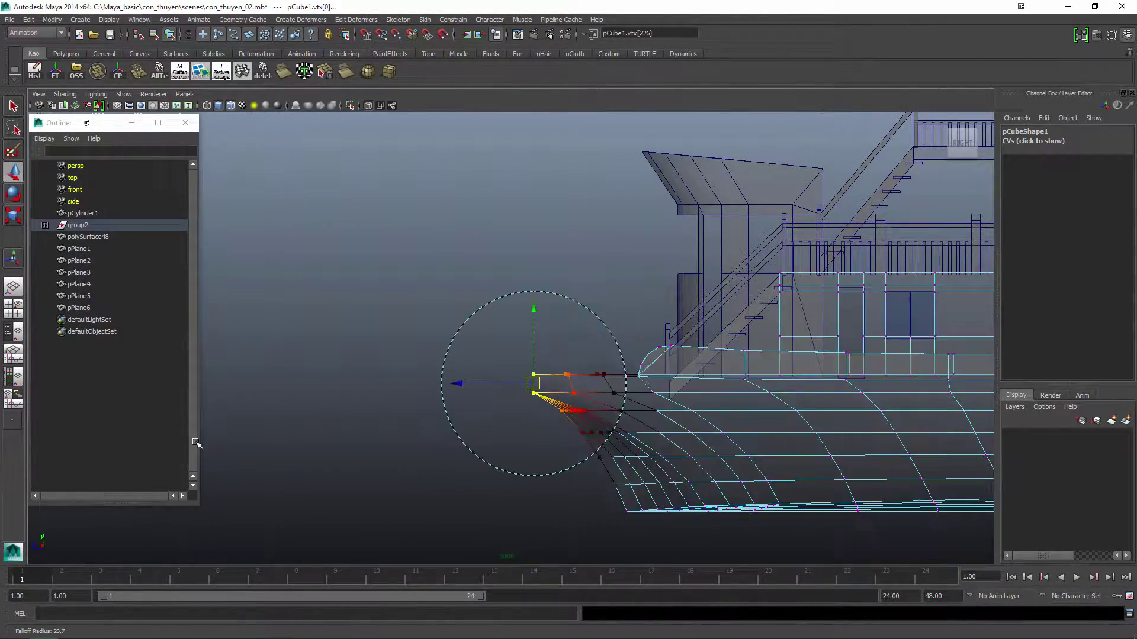
{"action": "middle_click_drag", "start_coordinate": [588, 373], "coordinate": [515, 290], "text": "alt"}
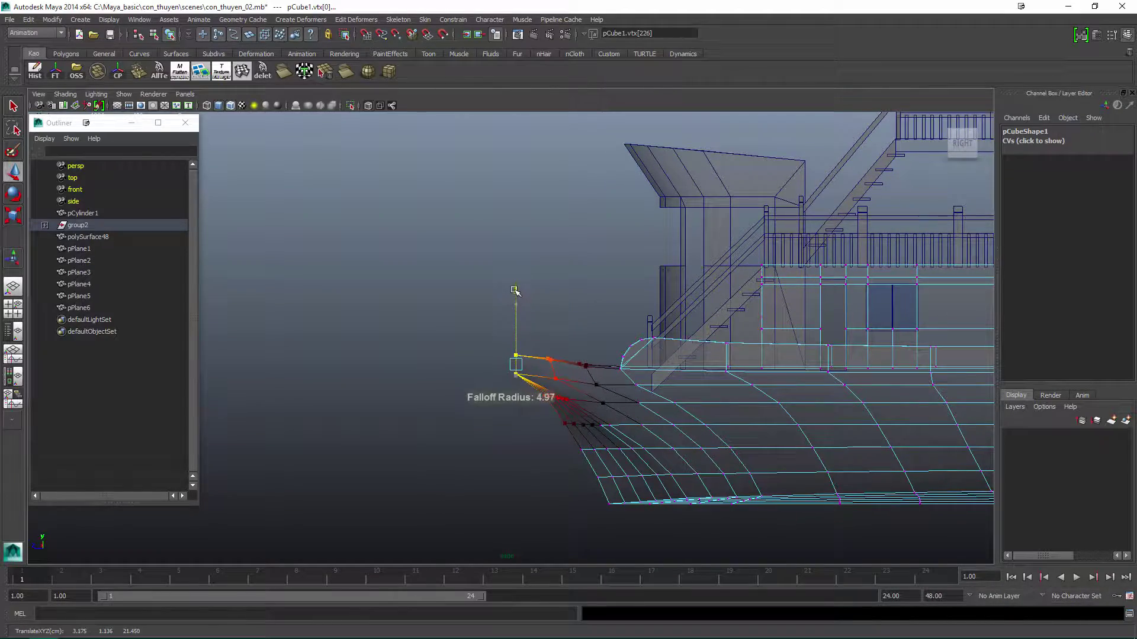
{"action": "key", "text": "space"}
{"action": "left_click_drag", "start_coordinate": [517, 288], "coordinate": [533, 381], "text": "alt"}
{"action": "left_click_drag", "start_coordinate": [444, 319], "coordinate": [495, 341]}
{"action": "key", "text": "F8"}
Split the bow's front corner and insert an edge loop along the deck's outer edge, deleting the surplus edges.
{"action": "left_click_drag", "start_coordinate": [486, 254], "coordinate": [675, 403], "text": "alt"}
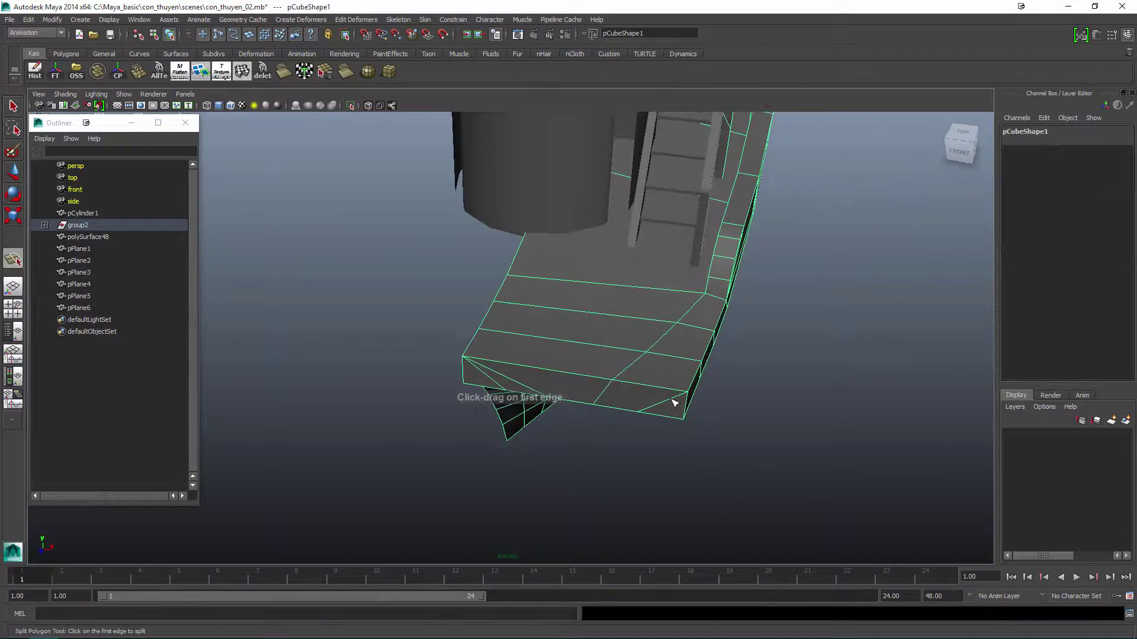
{"action": "key", "text": "Return"}
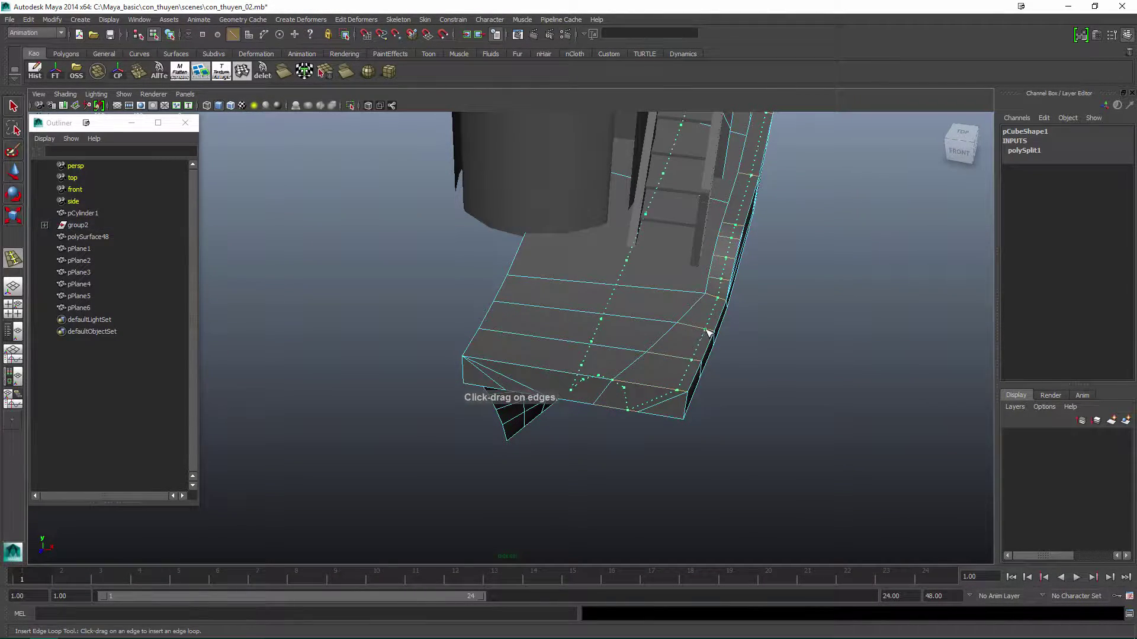
{"action": "key", "text": "Delete"}
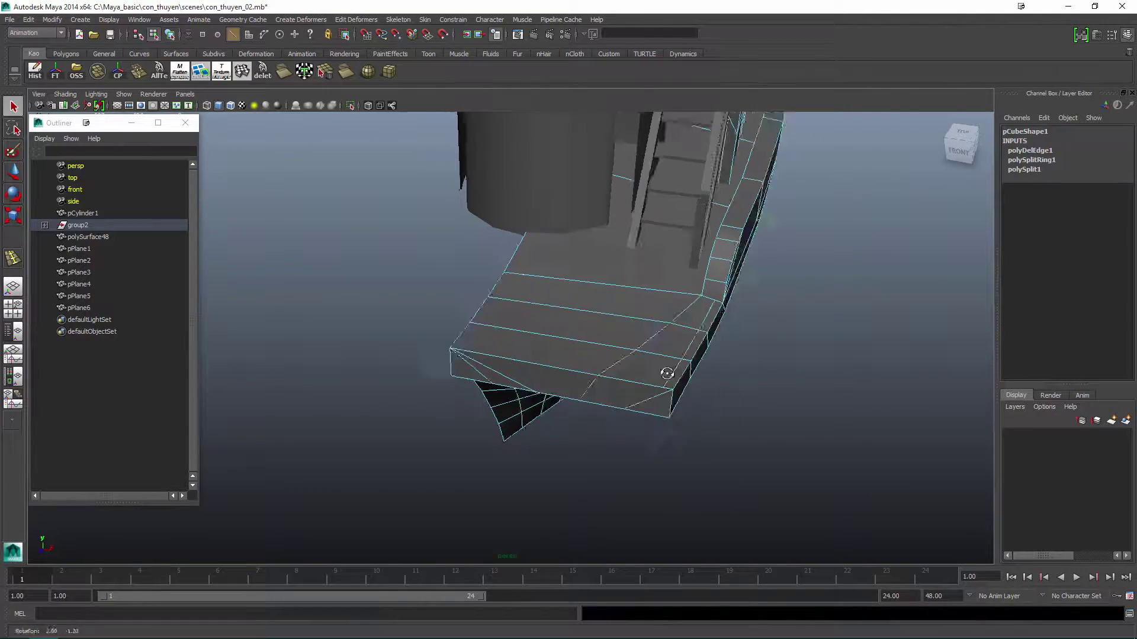
{"action": "left_click_drag", "start_coordinate": [688, 350], "coordinate": [610, 358], "text": "alt"}
Extrude the narrow face strip along the bow deck's side upward and adjust its vertices to shape a curved bulwark.
{"action": "key", "text": "ctrl+e"}
{"action": "left_click", "coordinate": [538, 317]}
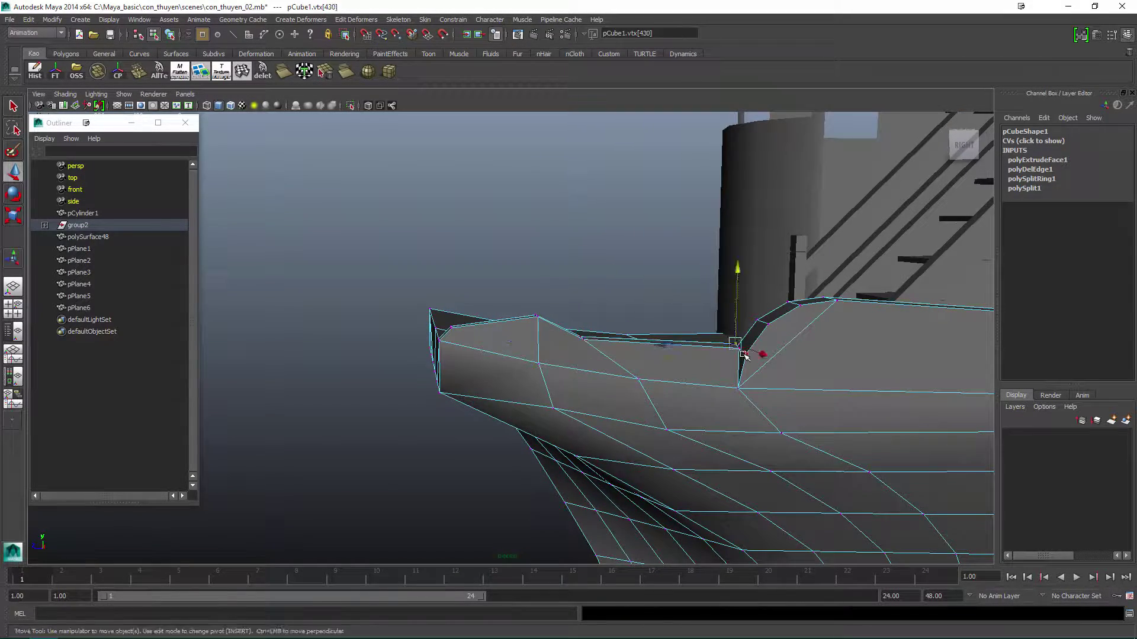
{"action": "left_click_drag", "start_coordinate": [745, 355], "coordinate": [639, 367], "text": "alt"}
{"action": "left_click", "coordinate": [832, 409], "text": "shift"}
{"action": "left_click_drag", "start_coordinate": [862, 410], "coordinate": [659, 223], "text": "alt"}
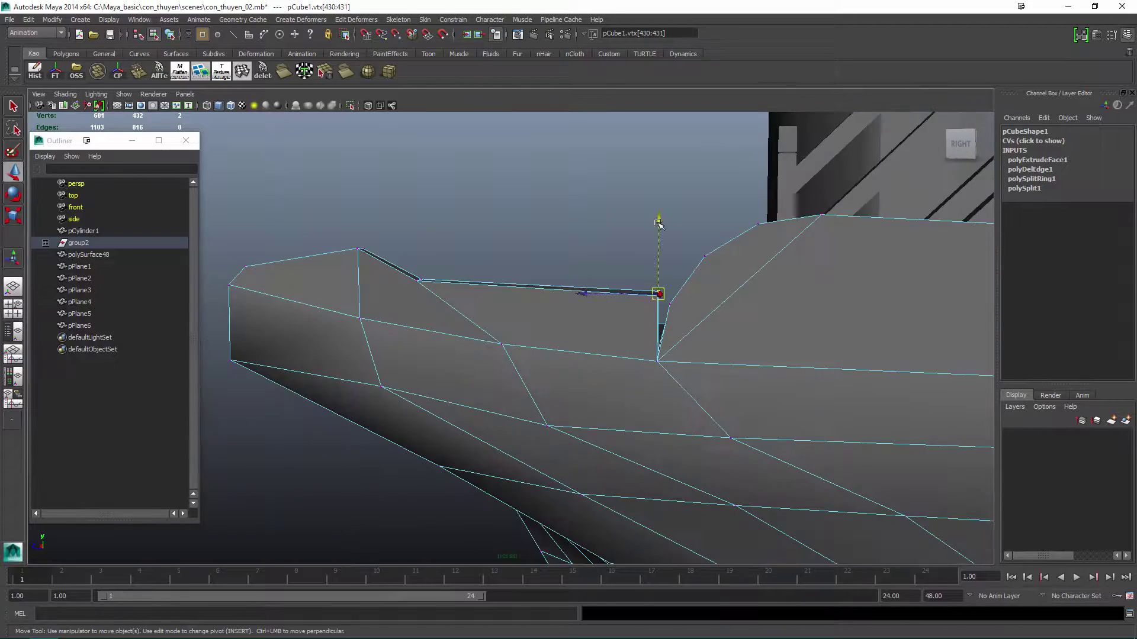
{"action": "left_click_drag", "start_coordinate": [608, 311], "coordinate": [495, 368], "text": "alt"}
Bevel the bulwark's peak edge with offset 0.5 and 1 segment, and adjust the resulting top face.
{"action": "right_click_drag", "start_coordinate": [495, 367], "coordinate": [595, 335], "text": "shift"}
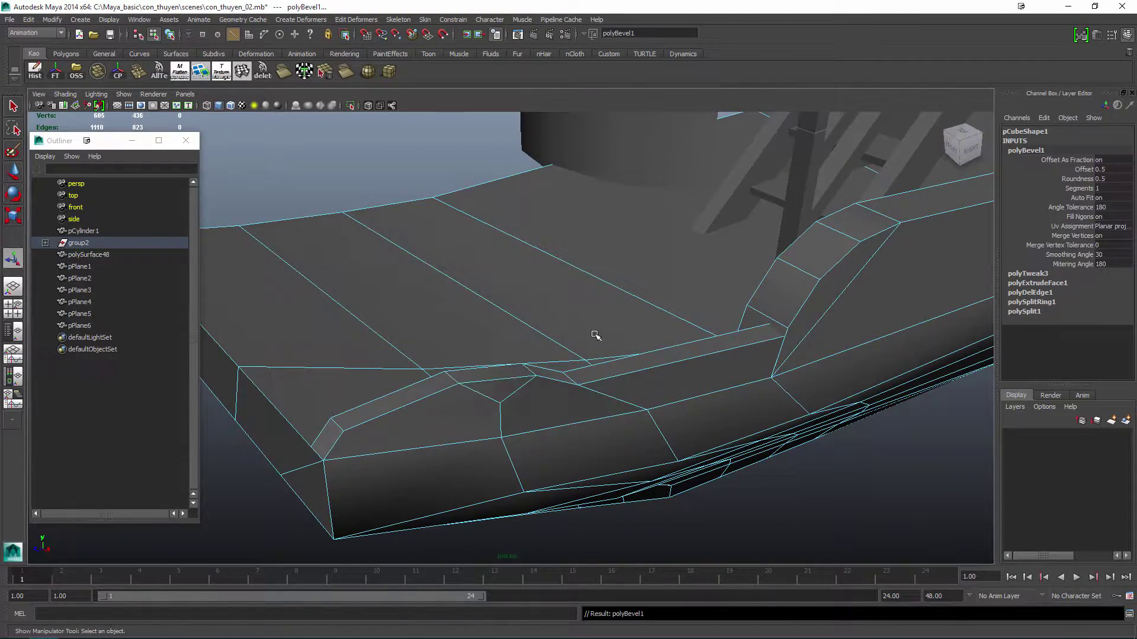
{"action": "key", "text": "w"}
{"action": "left_click", "coordinate": [495, 367]}
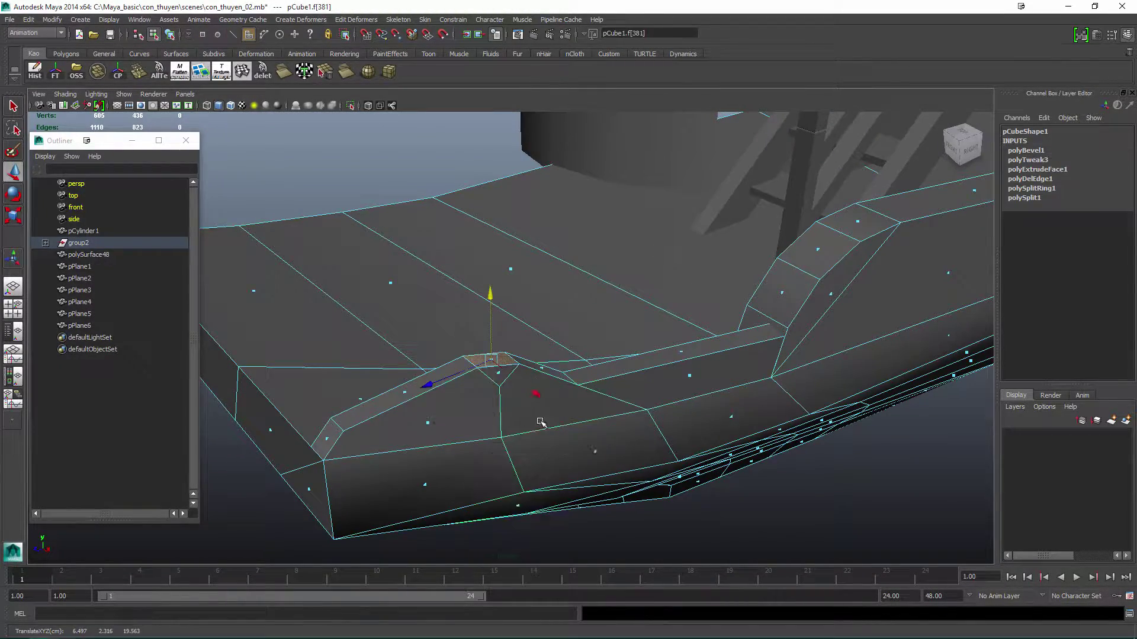
{"action": "left_click_drag", "start_coordinate": [541, 422], "coordinate": [569, 325], "text": "alt"}
Split the bulwark's outer side around the bevelled peak, delete the surplus edges and merge the loose vertices.
{"action": "right_click_drag", "start_coordinate": [568, 325], "coordinate": [459, 369], "text": "shift"}
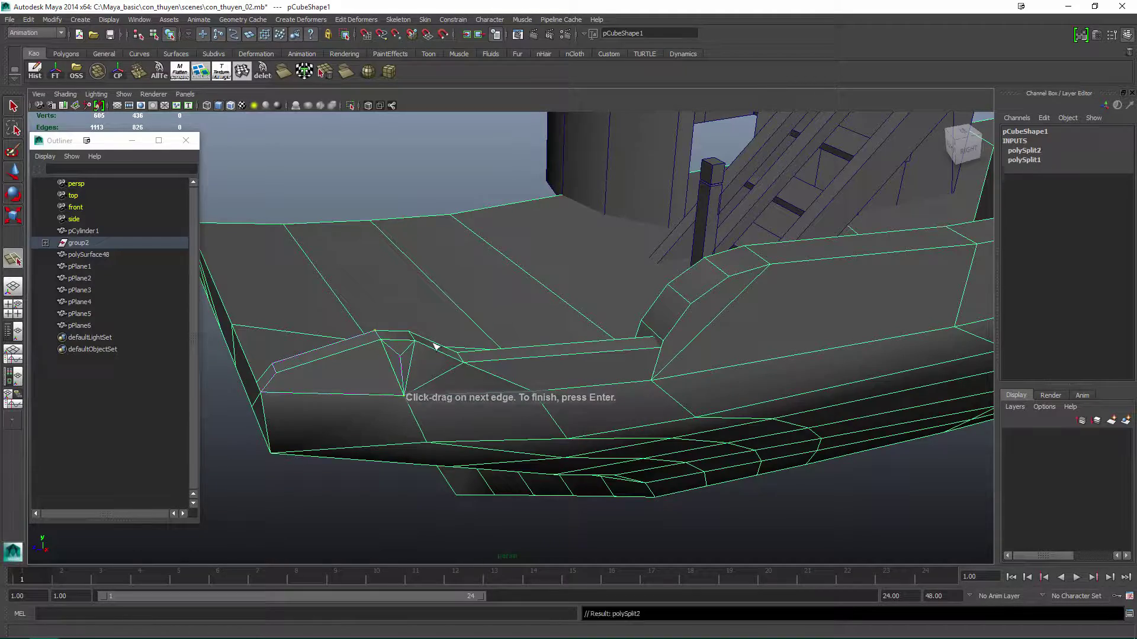
{"action": "key", "text": "Delete"}
{"action": "left_click_drag", "start_coordinate": [509, 275], "coordinate": [640, 320], "text": "alt"}
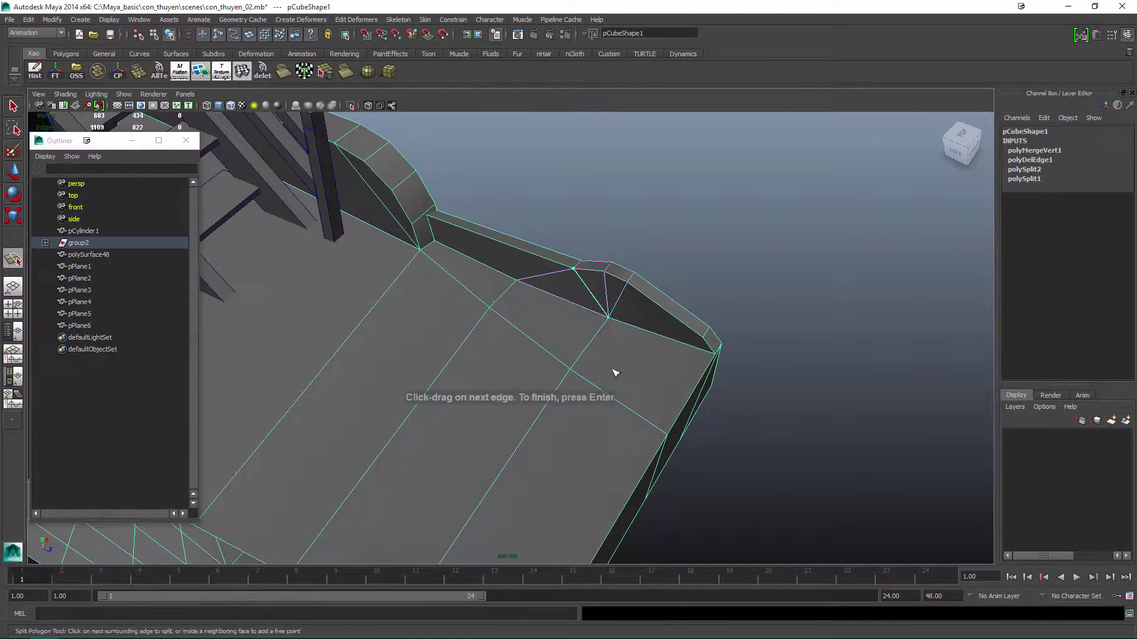
Cut connecting edges on the bulwark's inner side and adjoining deck, and delete the unneeded edges.
{"action": "left_click_drag", "start_coordinate": [616, 373], "coordinate": [497, 309], "text": "alt"}
{"action": "key", "text": "Return"}
{"action": "left_click", "coordinate": [498, 264]}
{"action": "left_click_drag", "start_coordinate": [498, 264], "coordinate": [601, 380], "text": "alt"}
{"action": "key", "text": "Return"}
{"action": "left_click", "coordinate": [632, 307]}
{"action": "key", "text": "Return"}
{"action": "key", "text": "ctrl+Delete"}
{"action": "right_click_drag", "start_coordinate": [601, 381], "coordinate": [662, 343], "text": "alt"}
{"action": "left_click_drag", "start_coordinate": [597, 387], "coordinate": [947, 450], "text": "alt"}
{"action": "left_click", "coordinate": [663, 398]}
{"action": "key", "text": "w"}
{"action": "key", "text": "ctrl+z"}
Parent the planes pPlane1 to pPlane6 under group2.
{"action": "left_click_drag", "start_coordinate": [171, 331], "coordinate": [118, 255]}
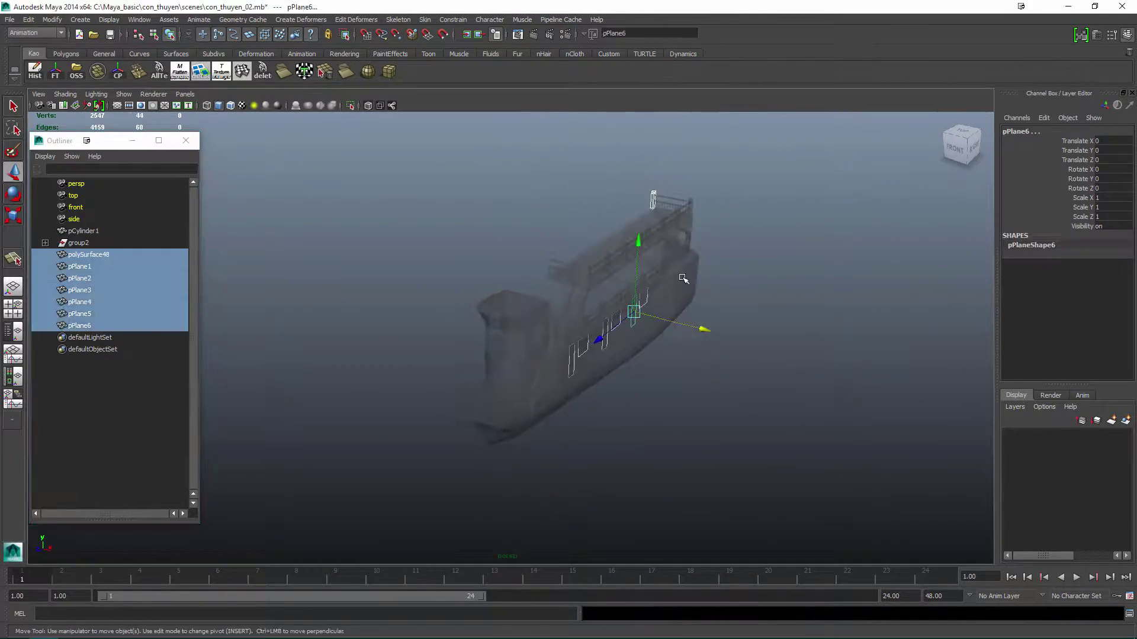
{"action": "left_click", "coordinate": [168, 244], "text": "ctrl"}
{"action": "key", "text": "p"}
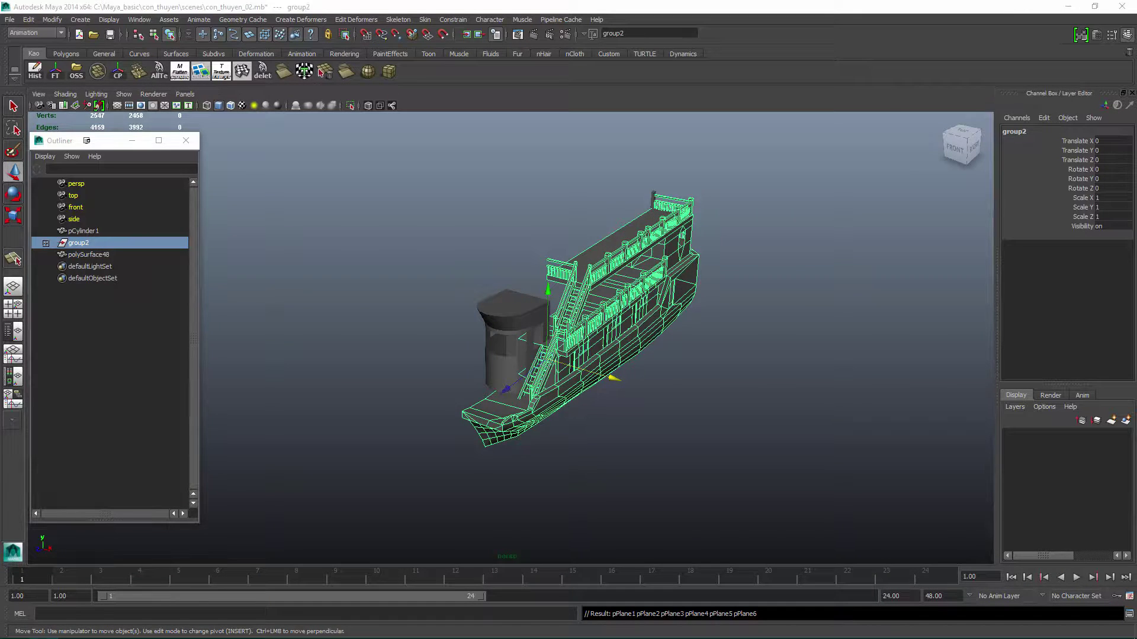
Recreate the ship's other half as a mirrored copy of group2 with Duplicate Special.
{"action": "left_click", "coordinate": [675, 432]}
{"action": "left_click_drag", "start_coordinate": [675, 431], "coordinate": [853, 333], "text": "alt"}
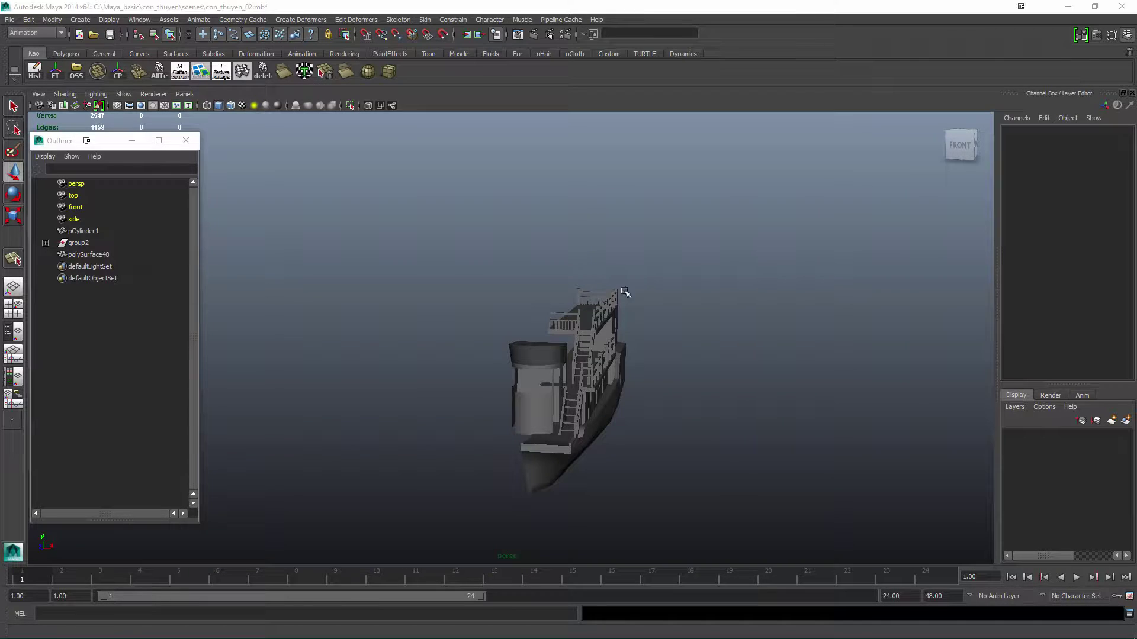
{"action": "left_click_drag", "start_coordinate": [625, 292], "coordinate": [574, 289], "text": "alt"}
{"action": "left_click", "coordinate": [573, 290]}
{"action": "left_click", "coordinate": [28, 20]}
{"action": "left_click", "coordinate": [65, 241]}
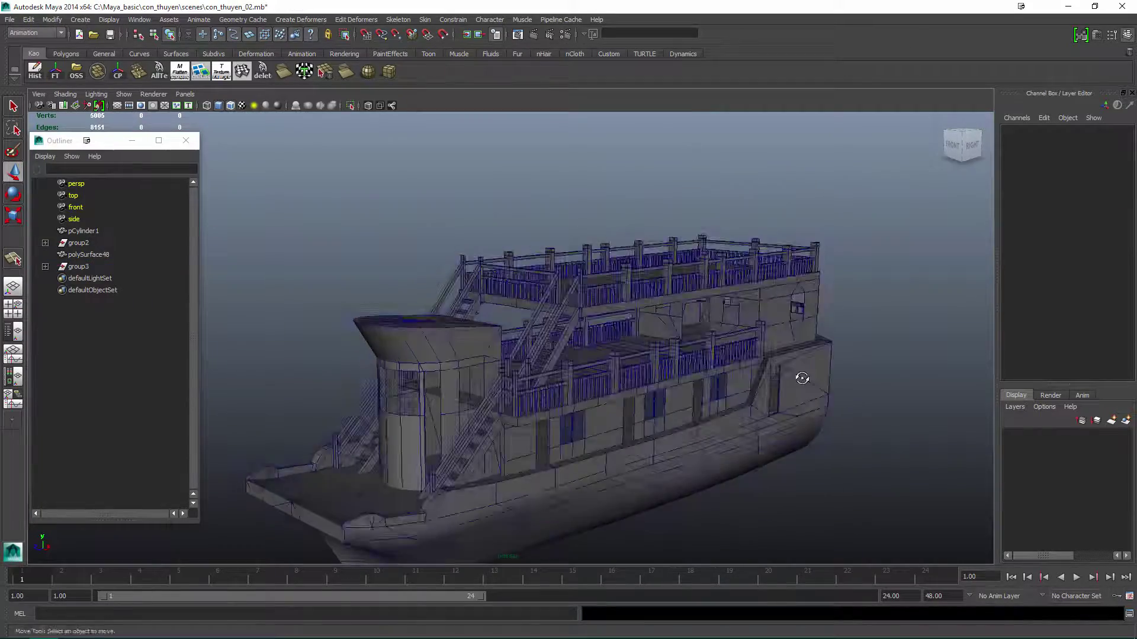
Create a polygon cube on the centreline of the bow deck and scale it to about 0.492, 1.158, 0.492.
{"action": "left_click_drag", "start_coordinate": [802, 378], "coordinate": [786, 343], "text": "alt"}
{"action": "scroll", "coordinate": [787, 343], "scroll_direction": "up", "scroll_amount": 5}
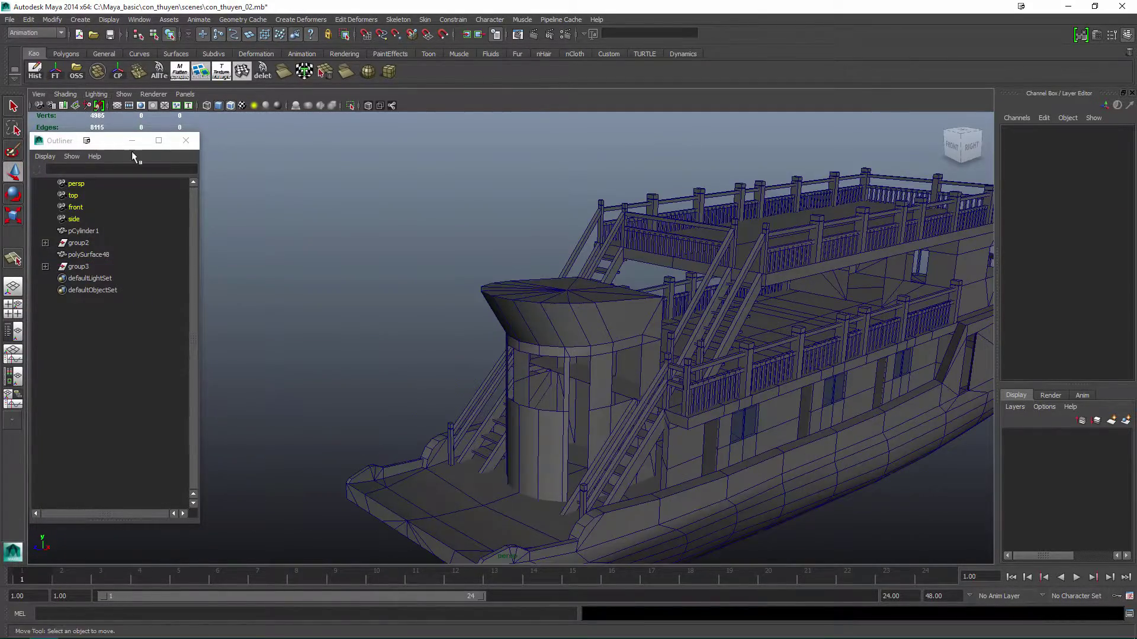
{"action": "left_click", "coordinate": [66, 53]}
{"action": "left_click", "coordinate": [56, 71]}
{"action": "left_click_drag", "start_coordinate": [544, 415], "coordinate": [521, 432], "text": "alt"}
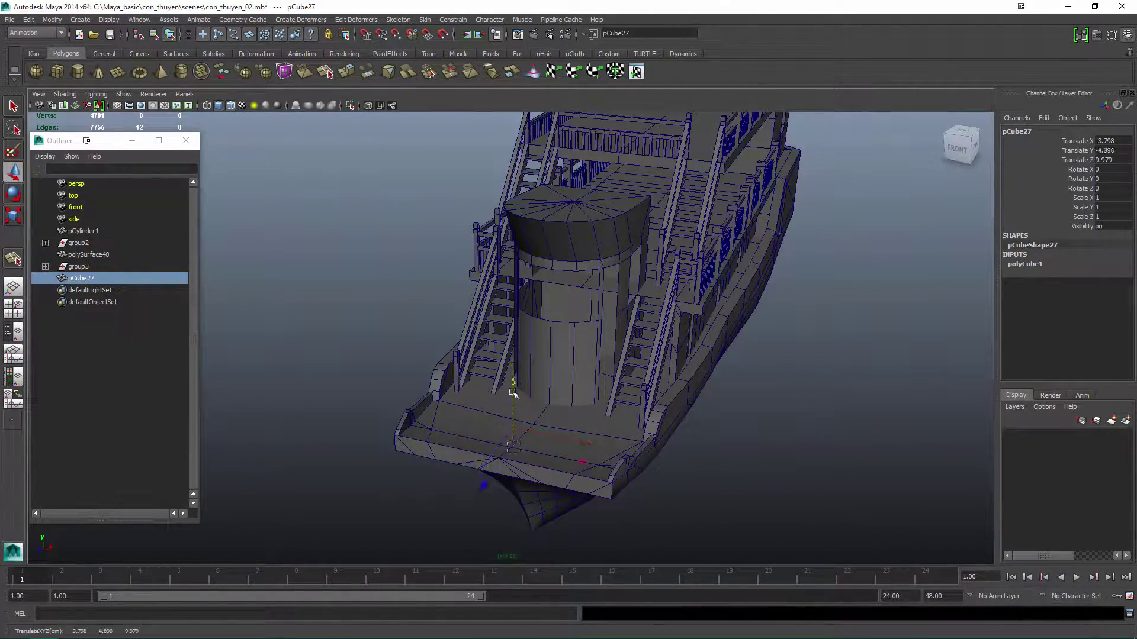
{"action": "left_click_drag", "start_coordinate": [512, 392], "coordinate": [512, 308]}
{"action": "left_click_drag", "start_coordinate": [513, 308], "coordinate": [487, 401], "text": "alt"}
{"action": "key", "text": "r"}
{"action": "left_click_drag", "start_coordinate": [487, 402], "coordinate": [484, 403]}
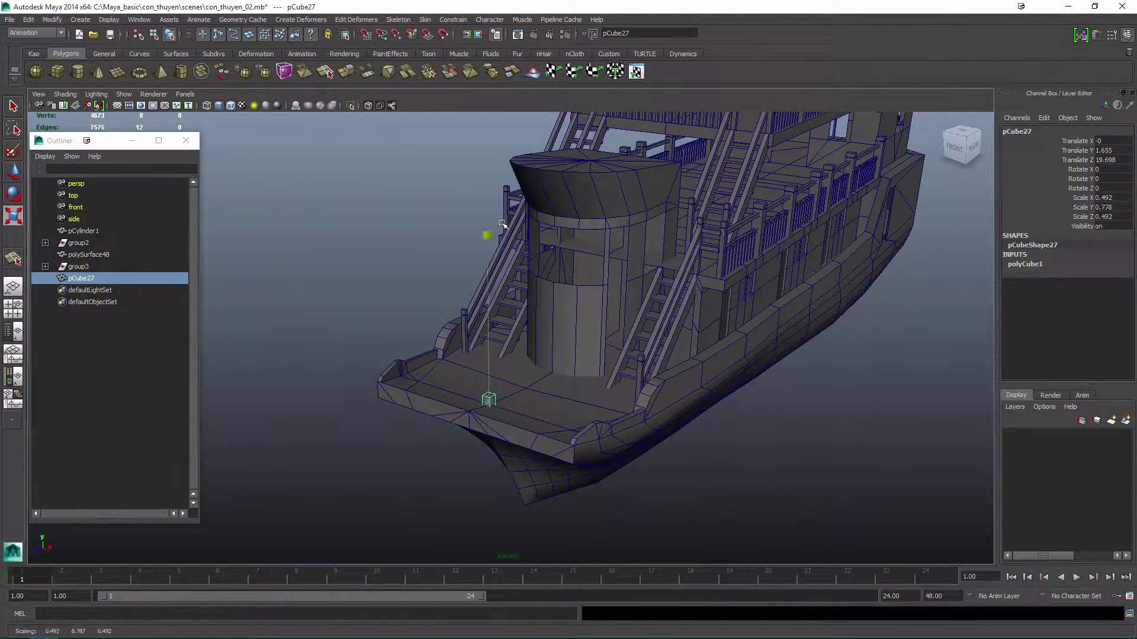
Raise the cube's top face to form a tall mast and move the mast back to about Translate Z 16.911.
{"action": "key", "text": "F11"}
{"action": "left_click", "coordinate": [488, 400]}
{"action": "key", "text": "w"}
{"action": "scroll", "coordinate": [446, 330], "scroll_direction": "down", "scroll_amount": 3}
{"action": "left_click_drag", "start_coordinate": [847, 330], "coordinate": [592, 178], "text": "alt"}
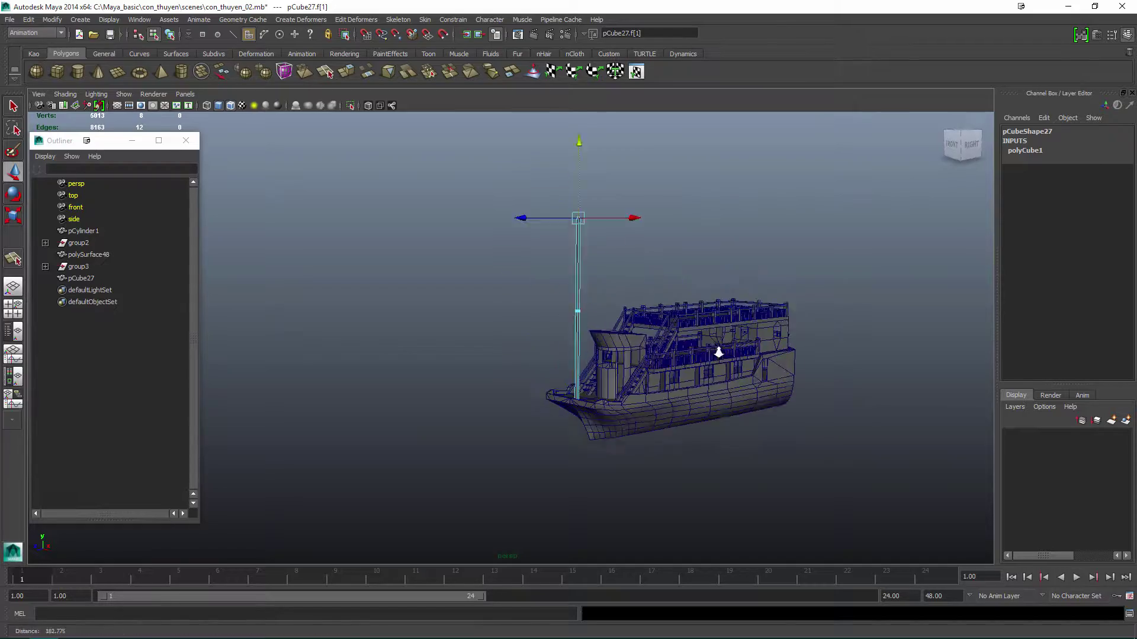
{"action": "key", "text": "F8"}
{"action": "key", "text": "w"}
{"action": "scroll", "coordinate": [541, 373], "scroll_direction": "up", "scroll_amount": 10}
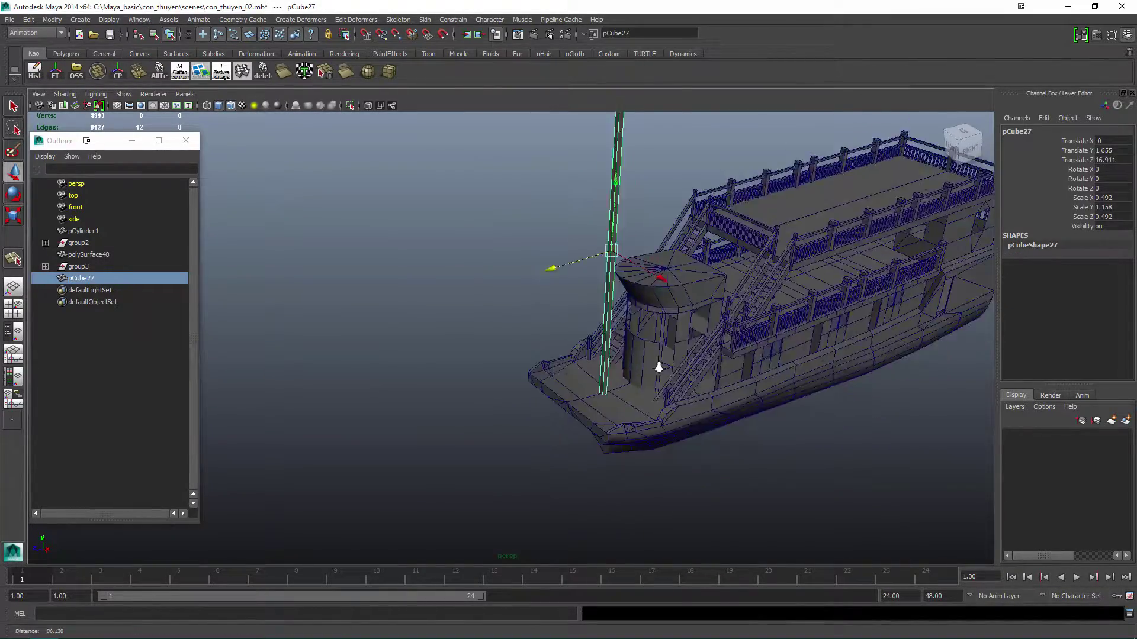
Insert an edge loop near the mast's foot and extrude the faces below it outward into a thicker square base.
{"action": "left_click_drag", "start_coordinate": [551, 342], "coordinate": [655, 359], "text": "alt"}
{"action": "right_click_drag", "start_coordinate": [654, 360], "coordinate": [654, 379], "text": "shift"}
{"action": "left_click", "coordinate": [527, 324]}
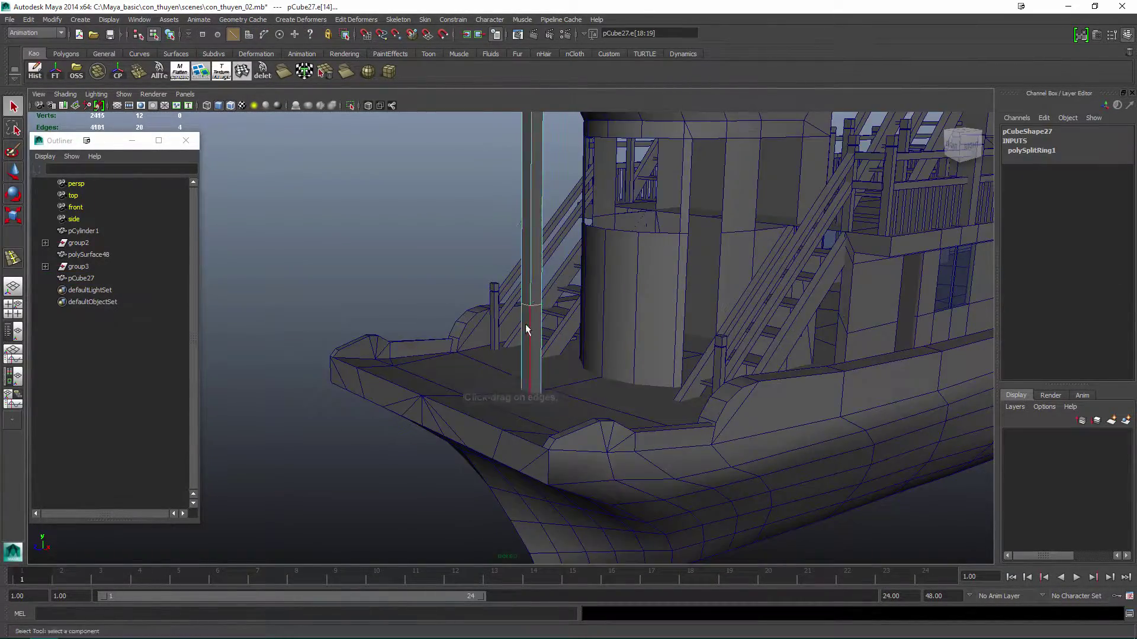
{"action": "scroll", "coordinate": [528, 324], "scroll_direction": "up", "scroll_amount": 3}
{"action": "left_click", "coordinate": [537, 317]}
{"action": "key", "text": "q"}
{"action": "key", "text": "alt+x"}
{"action": "mouse_move", "coordinate": [540, 499]}
{"action": "left_mouse_down", "text": "alt"}
{"action": "mouse_move", "coordinate": [629, 413]}
{"action": "mouse_move", "coordinate": [624, 349]}
{"action": "left_mouse_up", "text": "alt"}
{"action": "key", "text": "F8"}
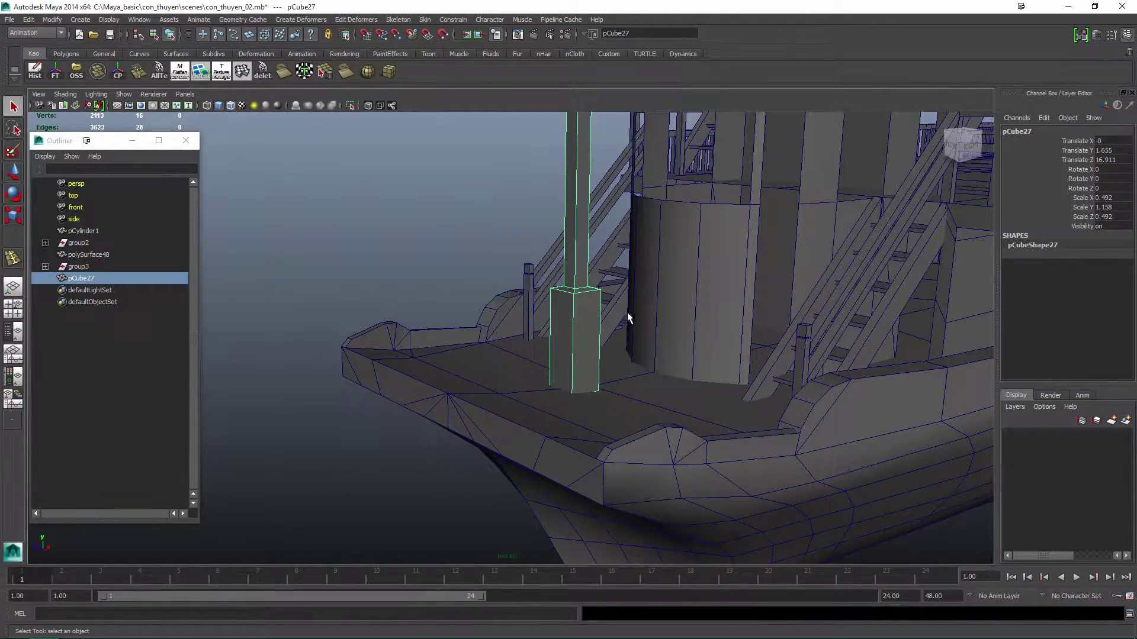
Freeze the mast's transformations and show the ship in the front view.
{"action": "scroll", "coordinate": [680, 333], "scroll_direction": "down", "scroll_amount": 10}
{"action": "left_click_drag", "start_coordinate": [688, 299], "coordinate": [705, 409], "text": "alt"}
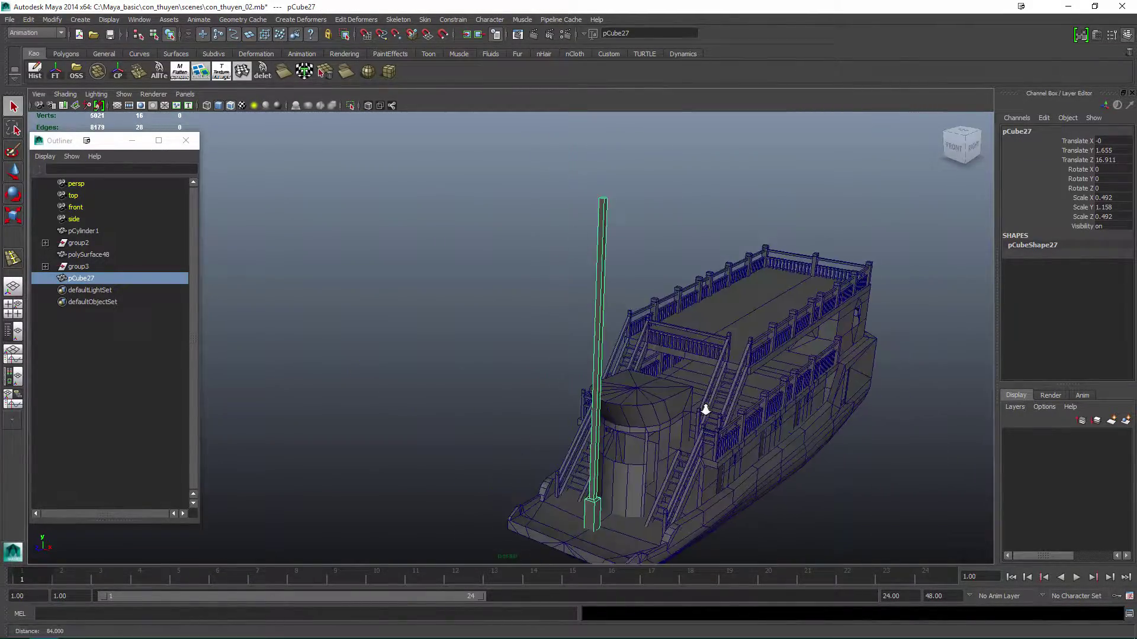
{"action": "key", "text": "space"}
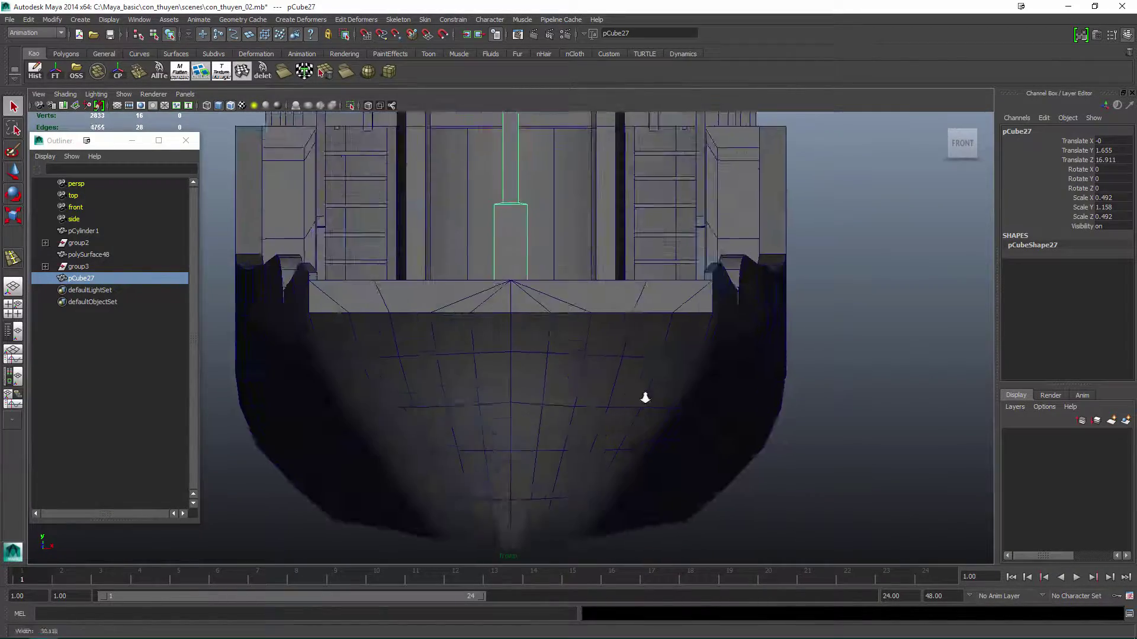
{"action": "scroll", "coordinate": [645, 398], "scroll_direction": "down", "scroll_amount": 5}
{"action": "key", "text": "space"}
{"action": "mouse_move", "coordinate": [652, 299]}
{"action": "left_mouse_down", "text": "alt"}
{"action": "mouse_move", "coordinate": [667, 307]}
{"action": "mouse_move", "coordinate": [651, 284]}
{"action": "left_mouse_up", "text": "alt"}
{"action": "key", "text": "space"}
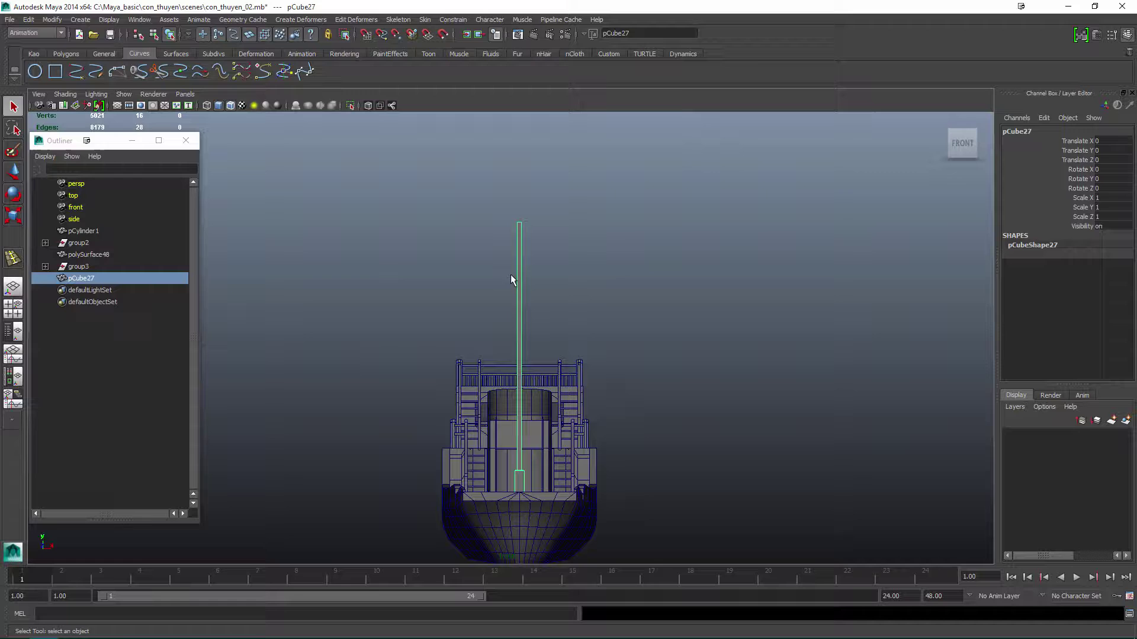
Draw a three-point EP curve in the front view from the mast's top down to the side of the bow deck.
{"action": "left_click", "coordinate": [75, 72]}
{"action": "left_click", "coordinate": [519, 222]}
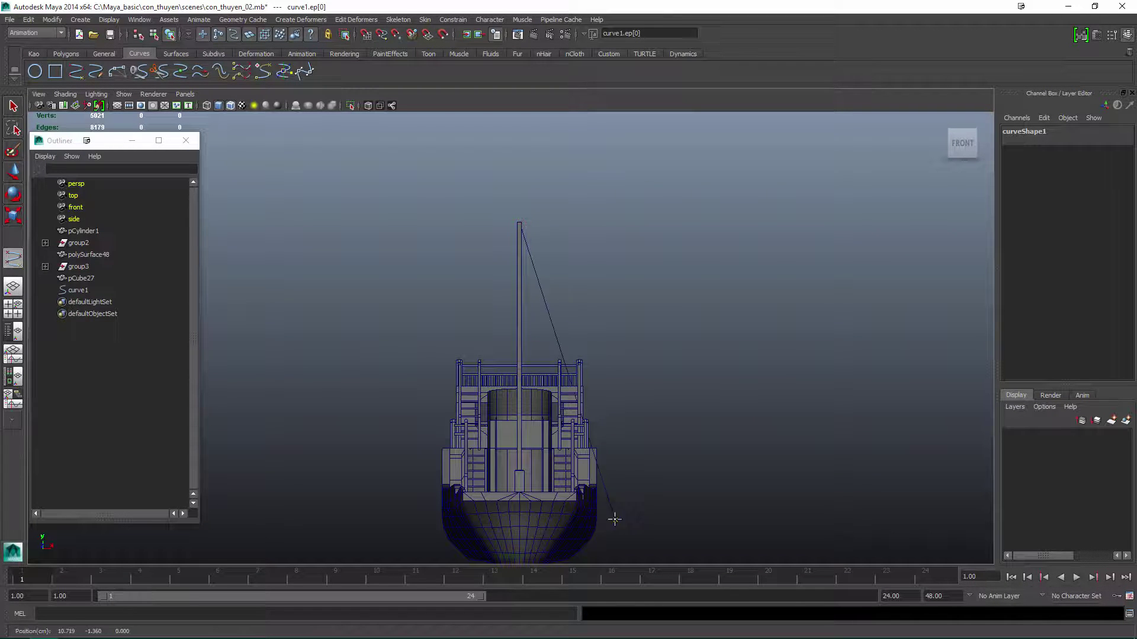
{"action": "middle_click_drag", "start_coordinate": [546, 404], "coordinate": [523, 336], "text": "alt"}
{"action": "left_click", "coordinate": [663, 525]}
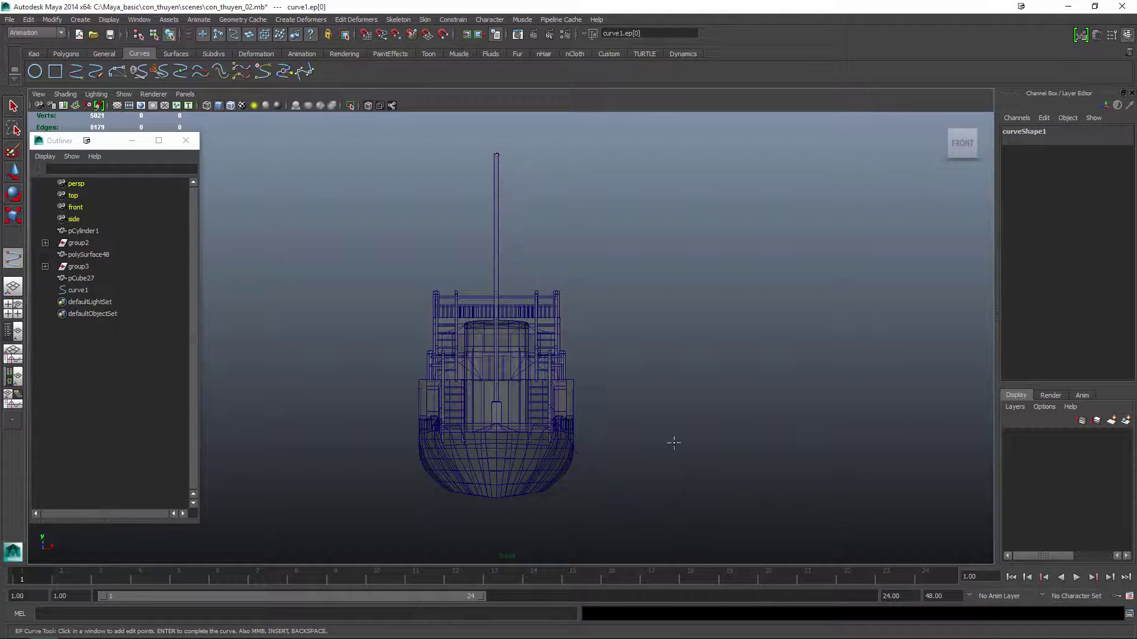
{"action": "key", "text": "5"}
{"action": "left_click", "coordinate": [557, 416]}
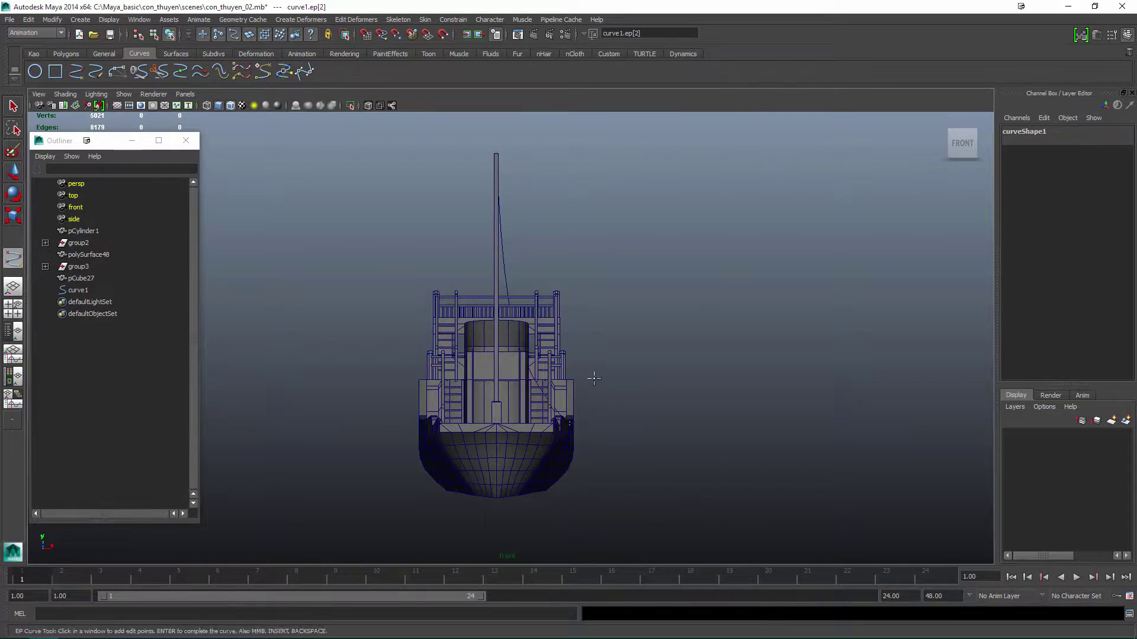
{"action": "key", "text": "Return"}
Position the curve at about Translate 0.207, -0.09, 16.86 and rotate it about 24.732 in Y toward the deck's side.
{"action": "key", "text": "w"}
{"action": "left_click_drag", "start_coordinate": [467, 424], "coordinate": [556, 487], "text": "alt"}
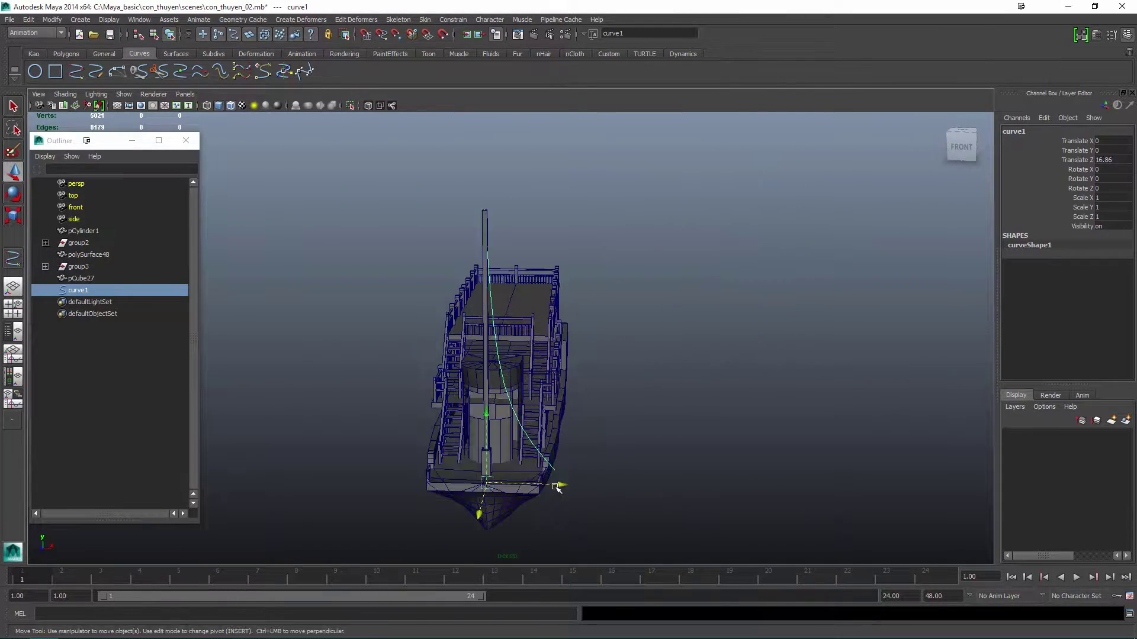
{"action": "left_click_drag", "start_coordinate": [491, 404], "coordinate": [548, 395], "text": "alt"}
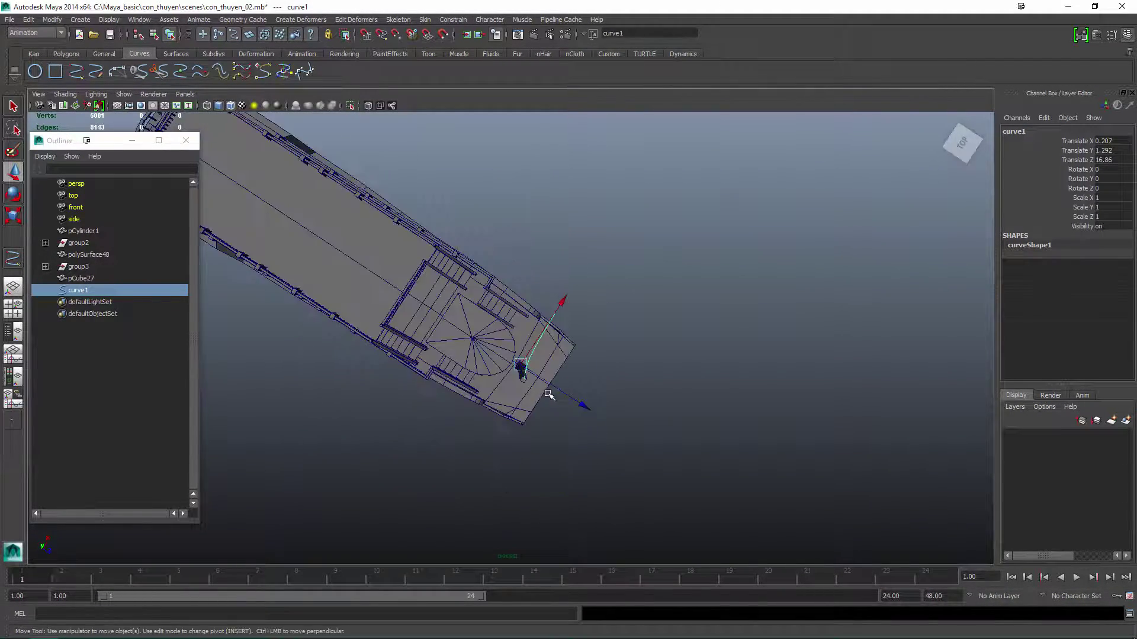
{"action": "left_click_drag", "start_coordinate": [604, 457], "coordinate": [571, 474], "text": "alt"}
{"action": "key", "text": "w"}
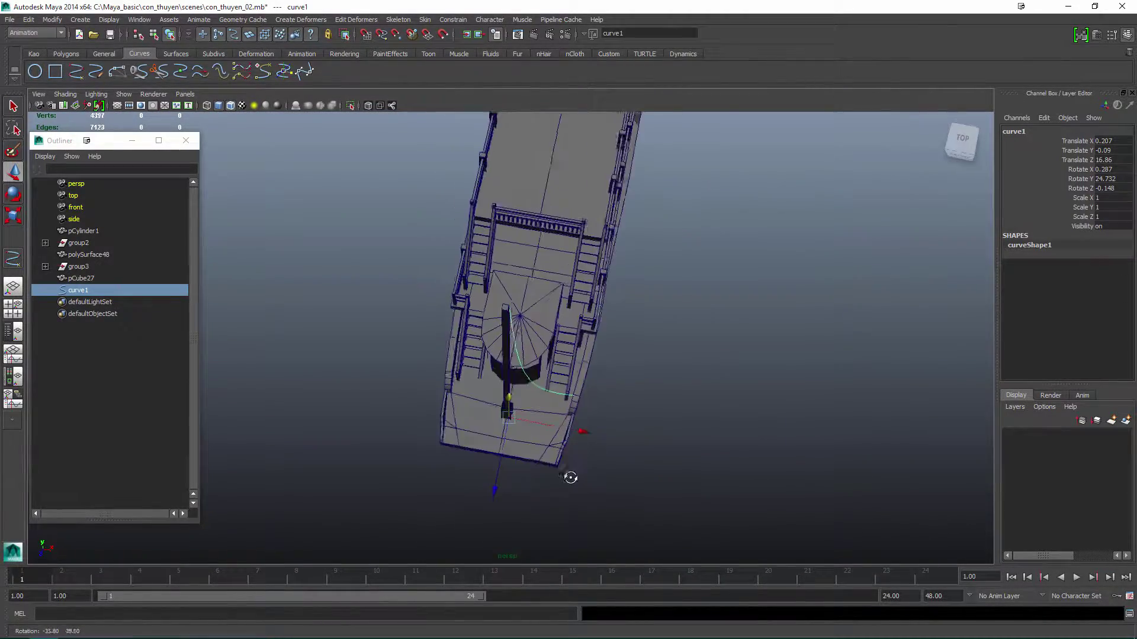
Create a polygon cylinder, isolate it with the curve, and set its Subdivisions Axis to 6 on the curve.
{"action": "right_click_drag", "start_coordinate": [571, 474], "coordinate": [605, 473], "text": "alt"}
{"action": "left_click", "coordinate": [66, 53]}
{"action": "left_click", "coordinate": [77, 72]}
{"action": "key", "text": "ctrl+1"}
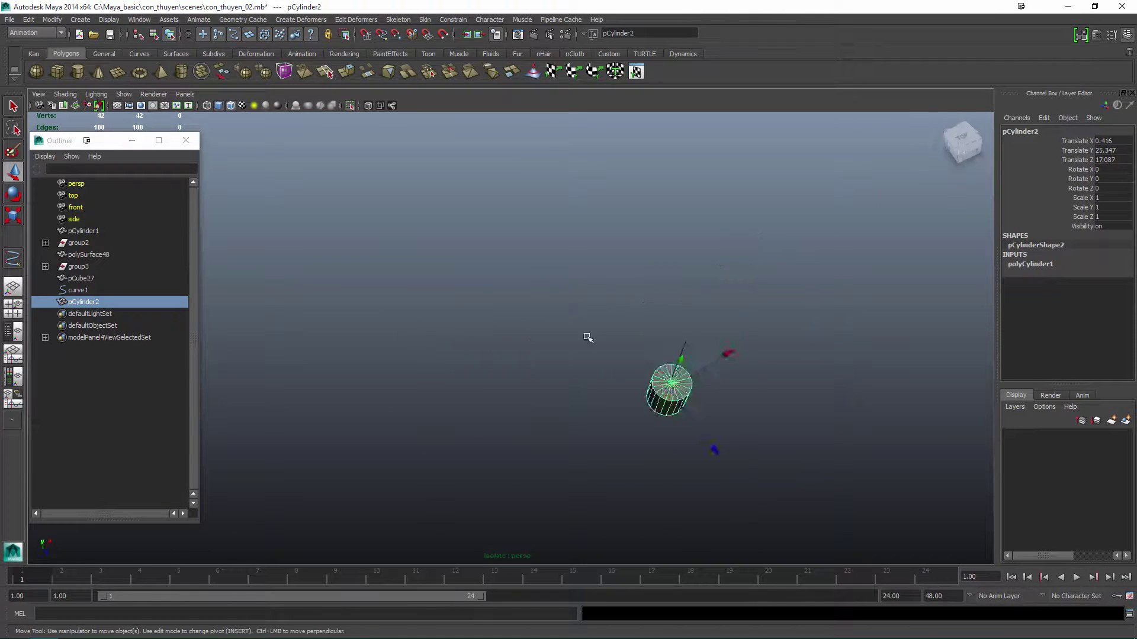
{"action": "key", "text": "f"}
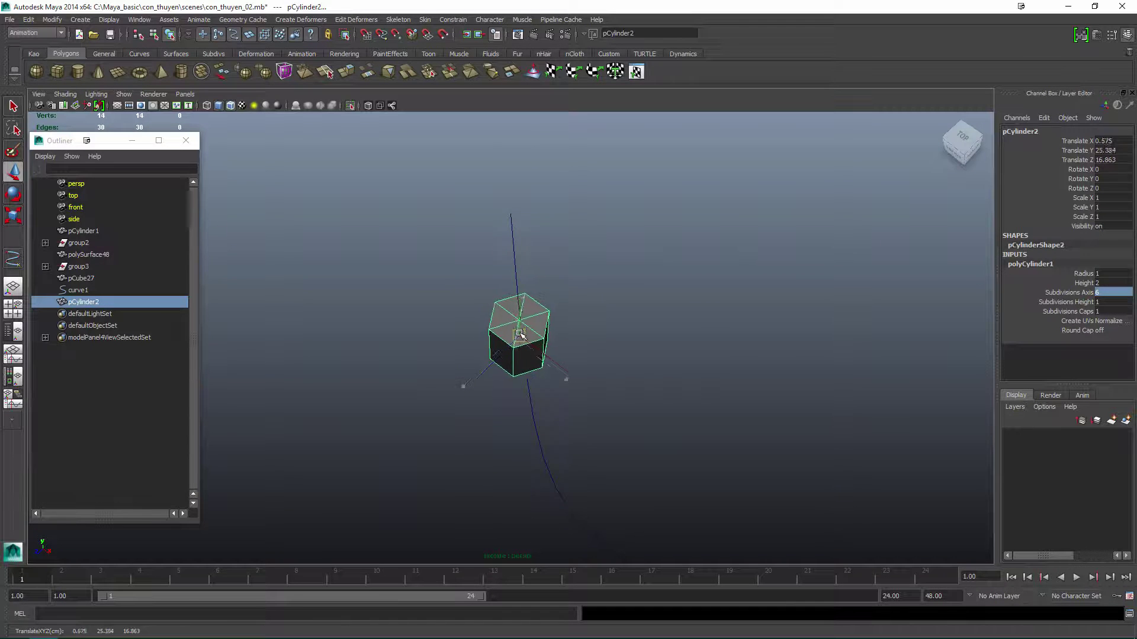
{"action": "left_click_drag", "start_coordinate": [489, 129], "coordinate": [473, 274], "text": "alt"}
{"action": "left_click", "coordinate": [474, 274]}
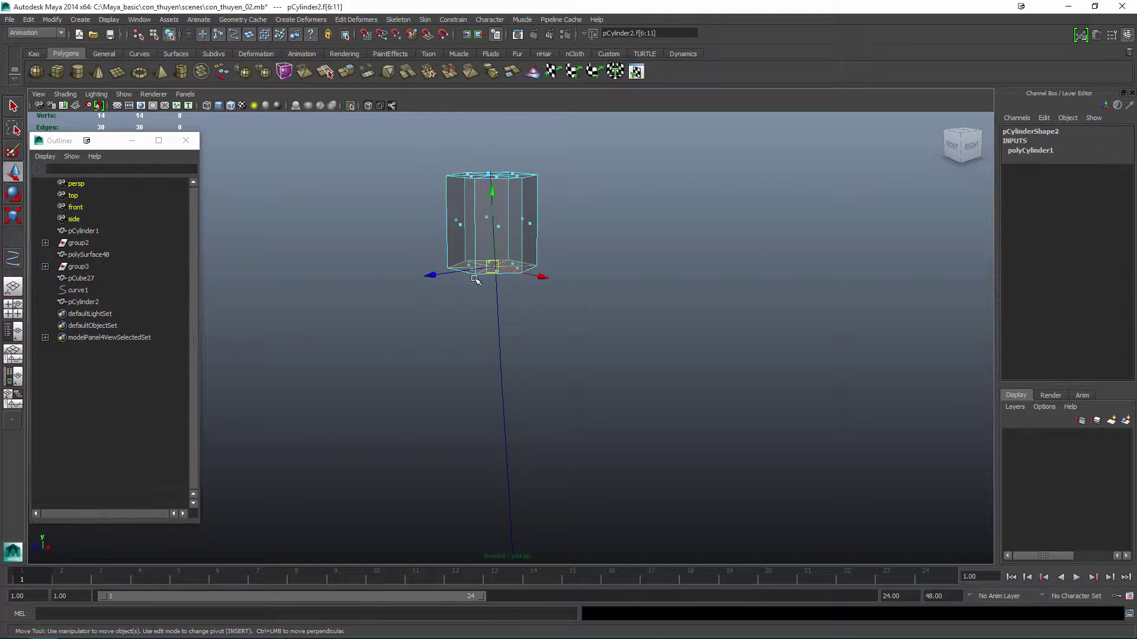
Set the cylinder's Subdivisions Axis to 8 and delete all faces except the top cap, leaving a disc at the curve's upper end.
{"action": "key", "text": "F8"}
{"action": "left_click_drag", "start_coordinate": [452, 350], "coordinate": [589, 457]}
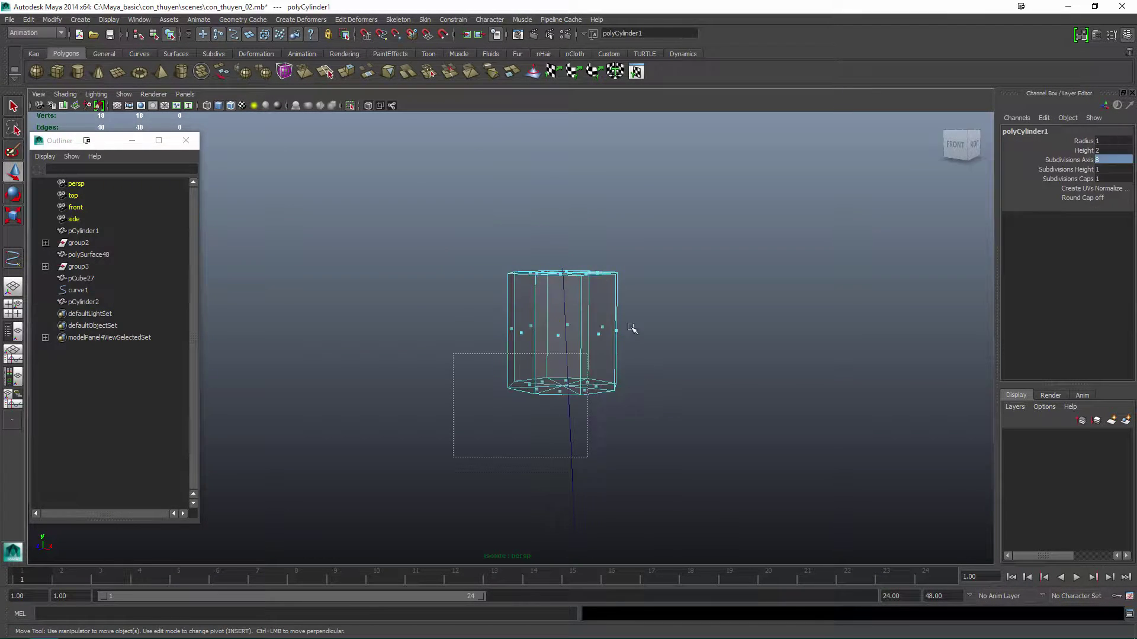
{"action": "key", "text": "Delete"}
{"action": "key", "text": "F8"}
{"action": "key", "text": "q"}
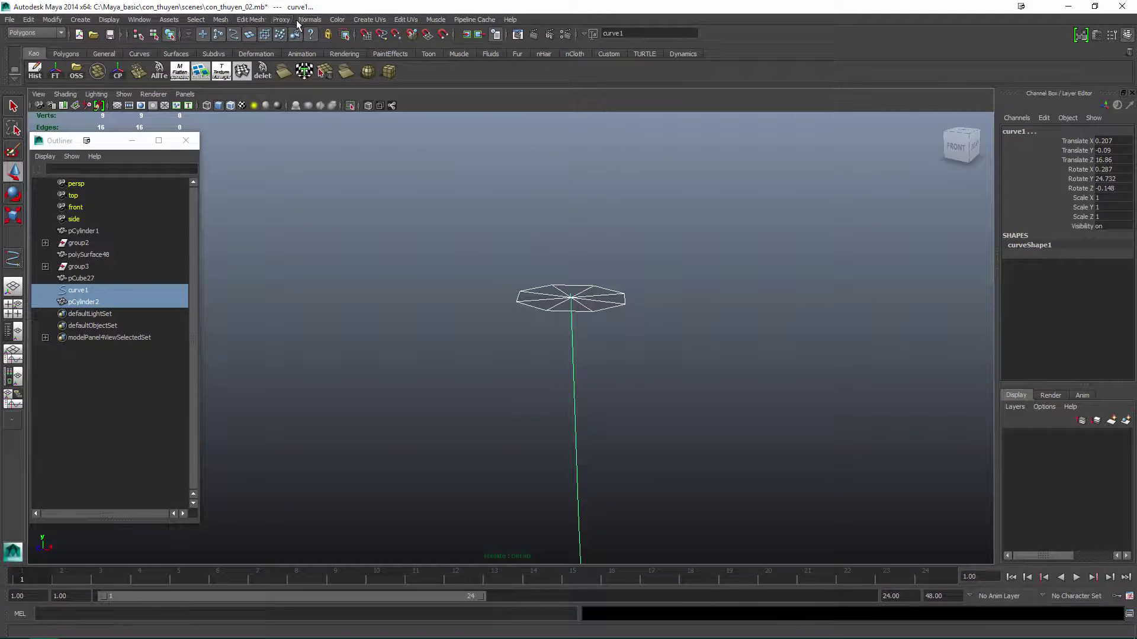
Try to extrude the unscaled disc along the curve.
{"action": "left_click", "coordinate": [251, 19]}
{"action": "left_click", "coordinate": [260, 48]}
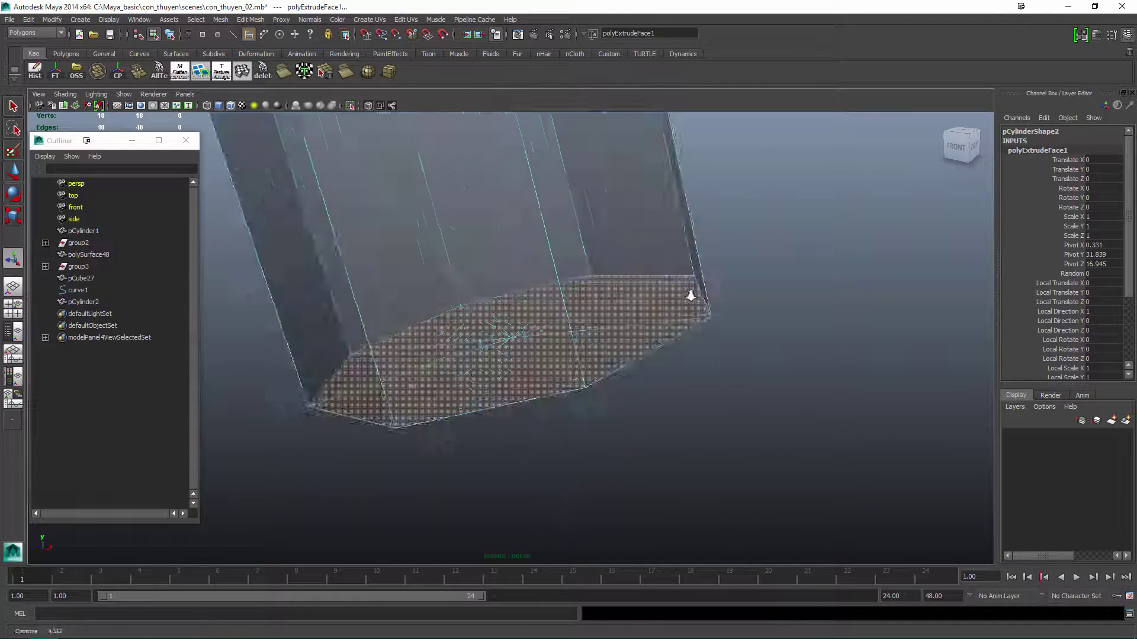
{"action": "right_click_drag", "start_coordinate": [690, 295], "coordinate": [632, 343], "text": "alt"}
{"action": "key", "text": "ctrl+z"}
{"action": "key", "text": "ctrl+z"}
{"action": "key", "text": "ctrl+z"}
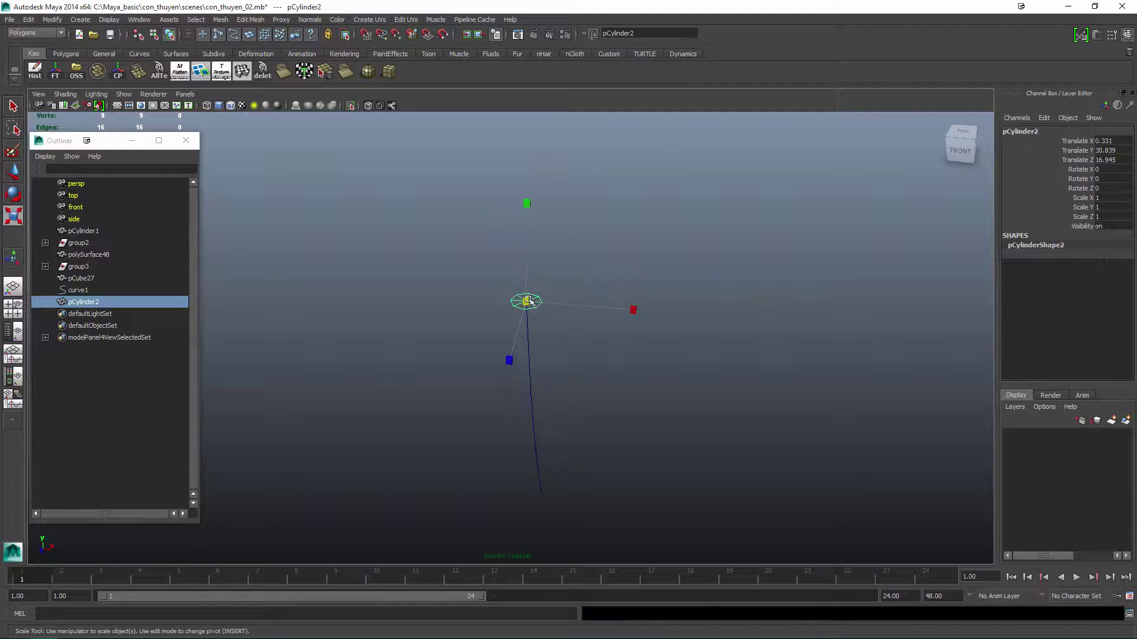
Scale the disc to about 0.318 and extrude it along the curve with enough divisions to follow the bend.
{"action": "left_click_drag", "start_coordinate": [638, 282], "coordinate": [610, 426], "text": "alt"}
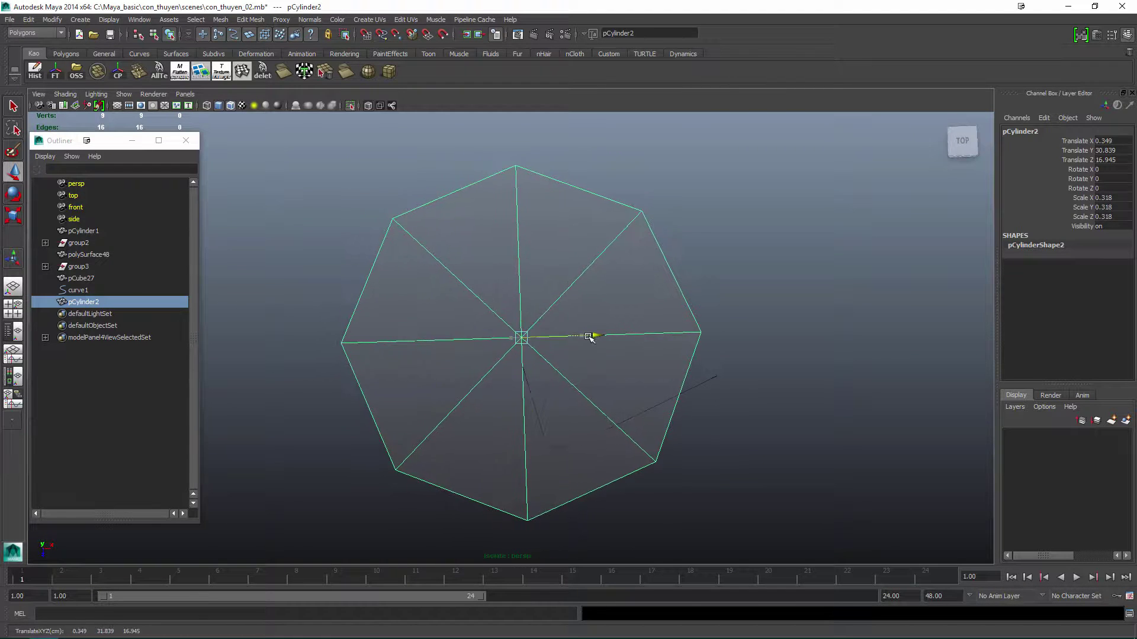
{"action": "left_click_drag", "start_coordinate": [589, 337], "coordinate": [682, 284], "text": "alt"}
{"action": "left_click", "coordinate": [250, 20]}
{"action": "left_click", "coordinate": [260, 43]}
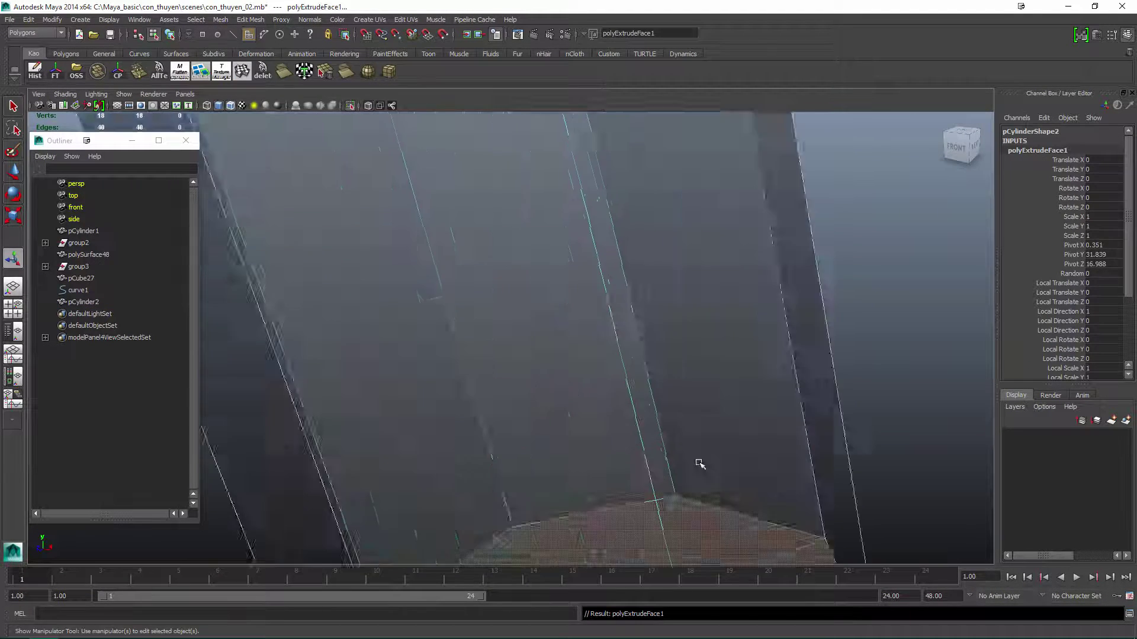
{"action": "key", "text": "ctrl+1"}
{"action": "right_click_drag", "start_coordinate": [700, 464], "coordinate": [698, 378], "text": "alt"}
{"action": "scroll", "coordinate": [1084, 350], "scroll_direction": "down", "scroll_amount": 3}
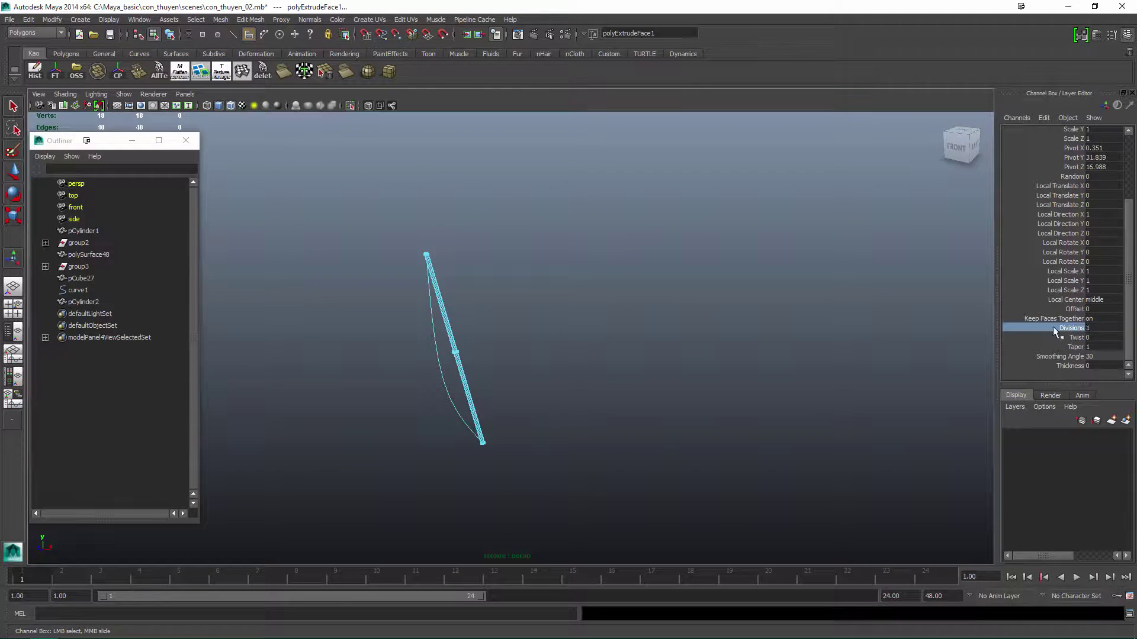
{"action": "key", "text": "q"}
{"action": "key", "text": "ctrl+1"}
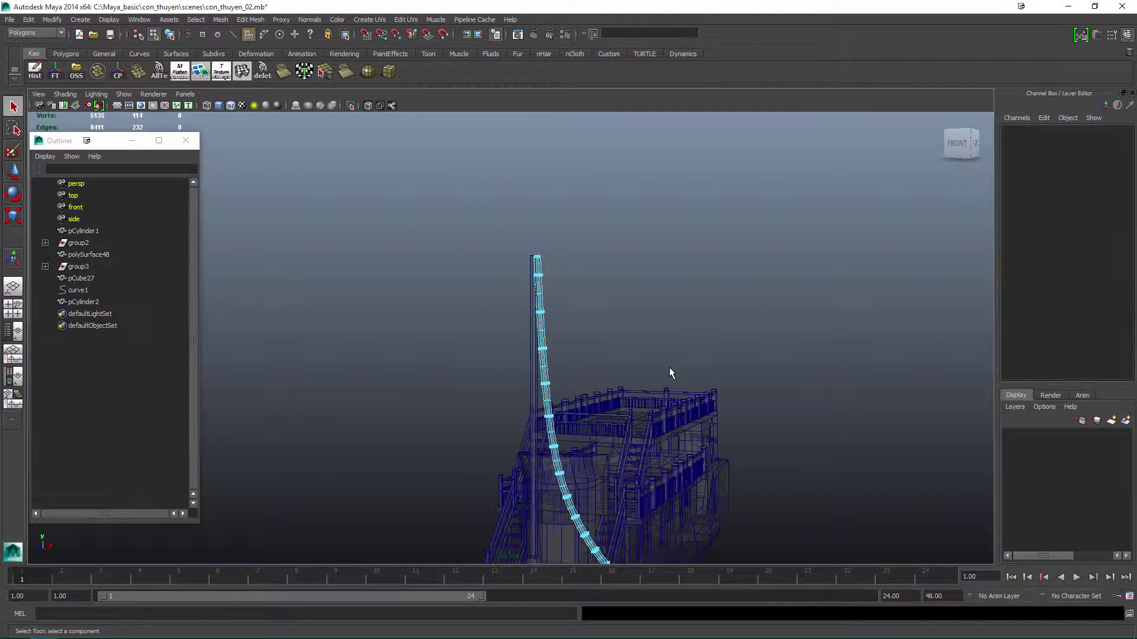
Delete the tube's faces except its top disc and shrink the disc into a thin rope profile beside the mast's top.
{"action": "key", "text": "F8"}
{"action": "mouse_move", "coordinate": [670, 375]}
{"action": "left_mouse_down", "text": "alt"}
{"action": "mouse_move", "coordinate": [807, 401]}
{"action": "mouse_move", "coordinate": [665, 335]}
{"action": "mouse_move", "coordinate": [607, 384]}
{"action": "mouse_move", "coordinate": [659, 296]}
{"action": "mouse_move", "coordinate": [681, 355]}
{"action": "left_mouse_up", "text": "alt"}
{"action": "key", "text": "5"}
{"action": "left_click", "coordinate": [627, 353]}
{"action": "middle_click_drag", "start_coordinate": [681, 355], "coordinate": [703, 407], "text": "alt"}
{"action": "key", "text": "F11"}
{"action": "key", "text": "f"}
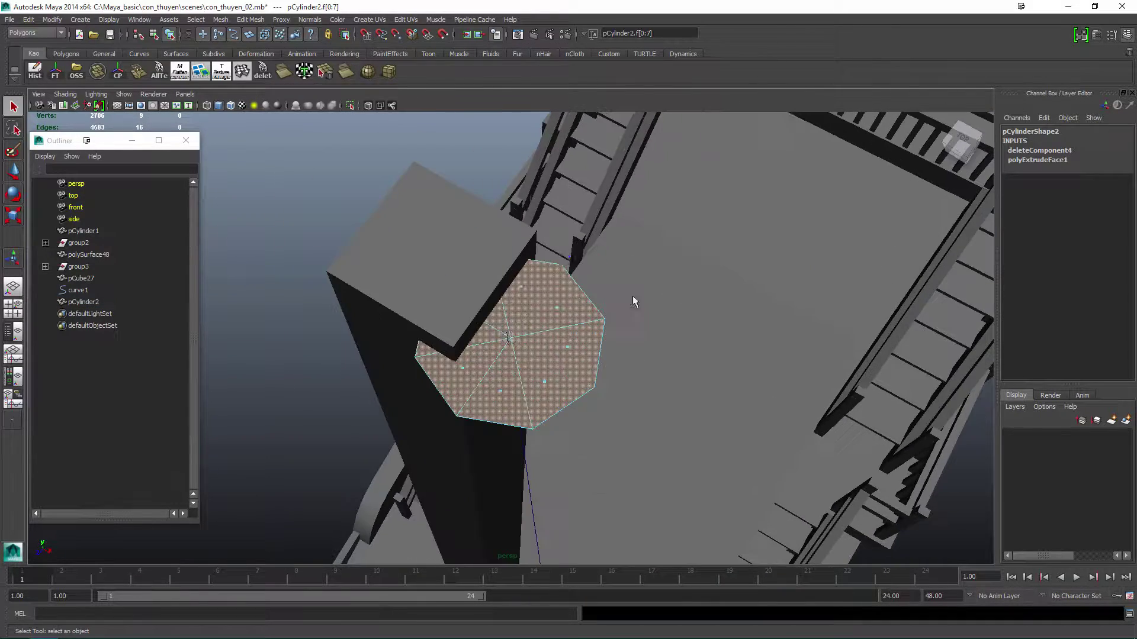
{"action": "left_click_drag", "start_coordinate": [439, 354], "coordinate": [221, 133], "text": "alt"}
{"action": "key", "text": "q"}
{"action": "key", "text": "F8"}
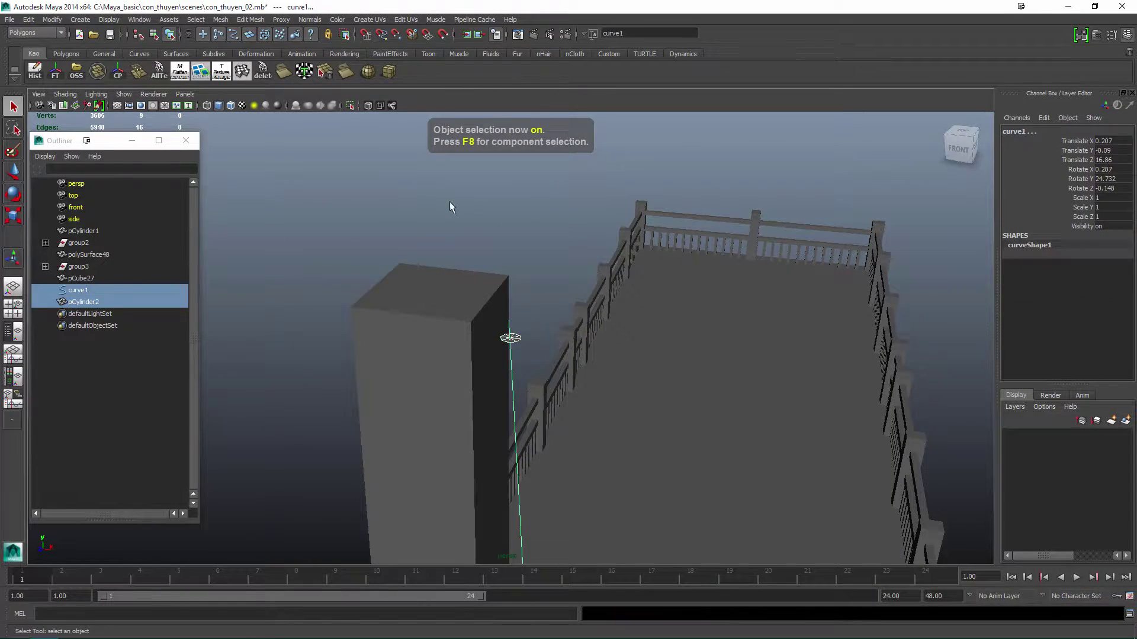
Extrude the small disc along the curve as a rope with 17 divisions.
{"action": "key", "text": "ctrl+e"}
{"action": "left_click_drag", "start_coordinate": [449, 207], "coordinate": [592, 355], "text": "alt"}
{"action": "left_click", "coordinate": [1071, 327]}
{"action": "type", "text": "17"}
{"action": "key", "text": "Return"}
{"action": "left_click_drag", "start_coordinate": [651, 415], "coordinate": [768, 357], "text": "alt"}
Delete the end faces at the rope's lower tip near the deck's edge.
{"action": "key", "text": "F8"}
{"action": "left_click_drag", "start_coordinate": [667, 328], "coordinate": [652, 394], "text": "alt"}
{"action": "scroll", "coordinate": [704, 435], "scroll_direction": "up", "scroll_amount": 5}
{"action": "left_click_drag", "start_coordinate": [758, 478], "coordinate": [620, 446], "text": "alt"}
{"action": "key", "text": "F11"}
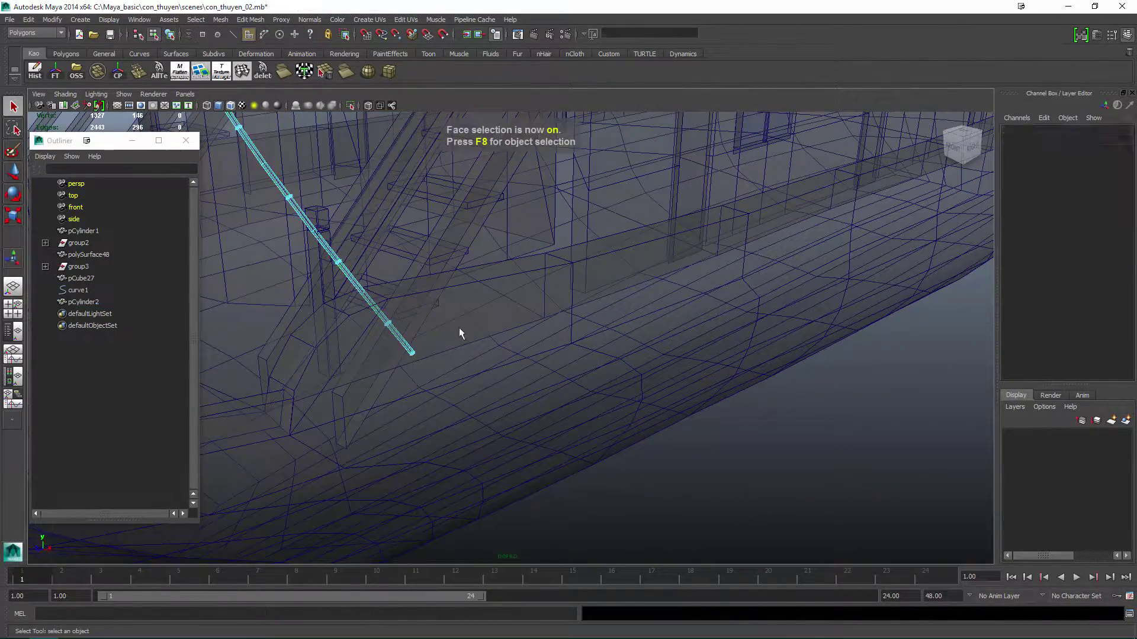
{"action": "left_click_drag", "start_coordinate": [373, 383], "coordinate": [553, 414], "text": "alt"}
{"action": "scroll", "coordinate": [553, 413], "scroll_direction": "down", "scroll_amount": 4}
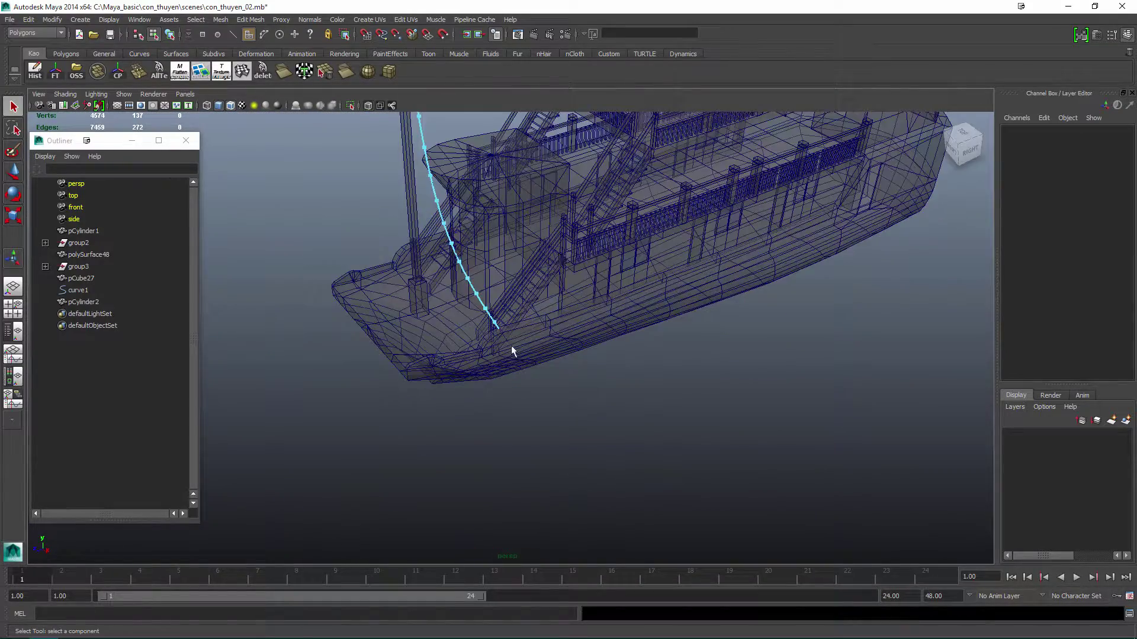
Freeze the guide curve's transformations and rotate it about 23.59 in Y for a second rope.
{"action": "left_click", "coordinate": [78, 290]}
{"action": "key", "text": "w"}
{"action": "left_click_drag", "start_coordinate": [450, 390], "coordinate": [617, 360], "text": "alt"}
{"action": "middle_click_drag", "start_coordinate": [644, 336], "coordinate": [558, 457], "text": "alt"}
Move the guide curve's lower control vertices so its end meets the ship's side farther aft.
{"action": "right_click", "coordinate": [531, 342]}
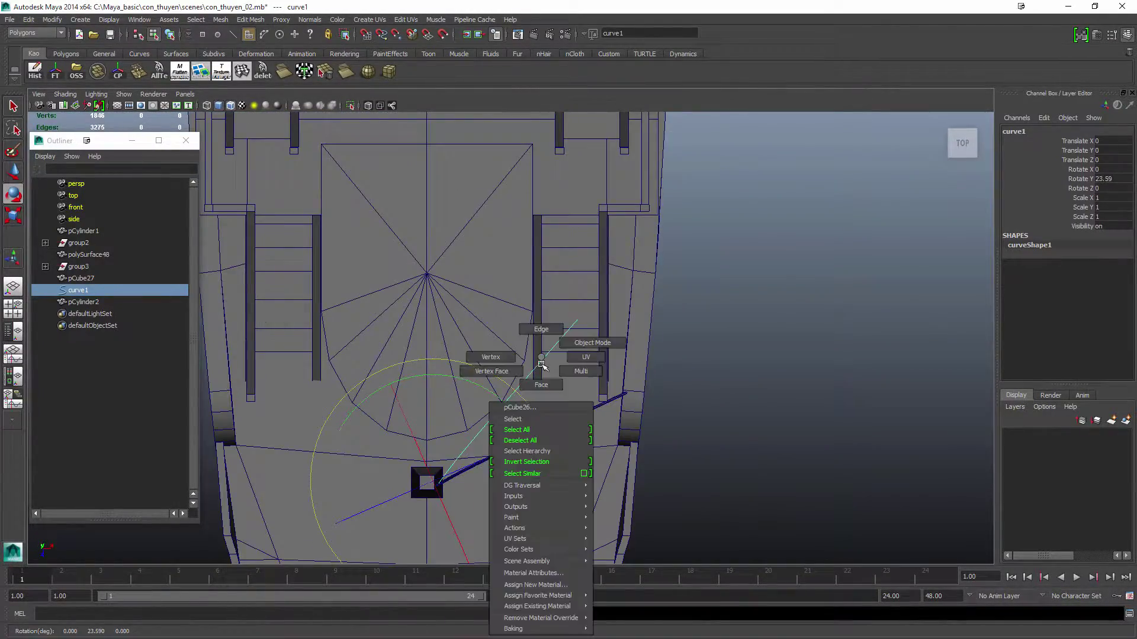
{"action": "left_click_drag", "start_coordinate": [530, 343], "coordinate": [545, 394], "text": "alt"}
{"action": "key", "text": "q"}
{"action": "right_click", "coordinate": [497, 257]}
{"action": "left_click", "coordinate": [435, 255]}
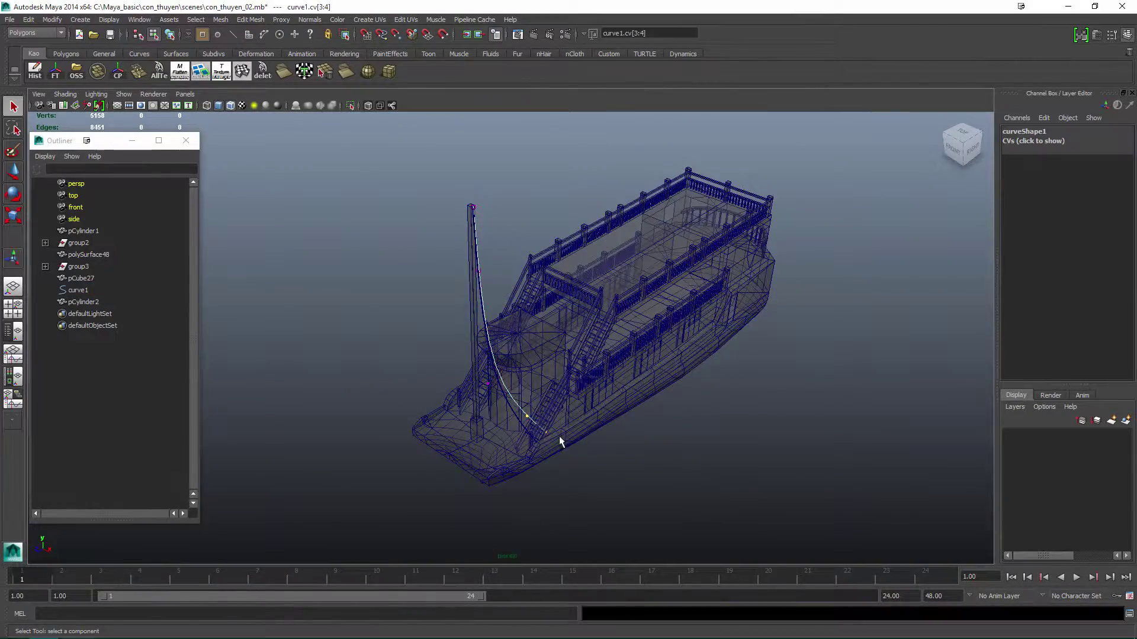
{"action": "left_click_drag", "start_coordinate": [558, 444], "coordinate": [562, 356], "text": "alt"}
{"action": "key", "text": "w"}
{"action": "left_click_drag", "start_coordinate": [527, 331], "coordinate": [595, 360]}
{"action": "left_click", "coordinate": [512, 382]}
Duplicate the faces of the first rope's top cap as a separate disc.
{"action": "left_click_drag", "start_coordinate": [510, 419], "coordinate": [498, 384], "text": "alt"}
{"action": "key", "text": "F8"}
{"action": "scroll", "coordinate": [444, 350], "scroll_direction": "down", "scroll_amount": 3}
{"action": "left_click", "coordinate": [497, 385]}
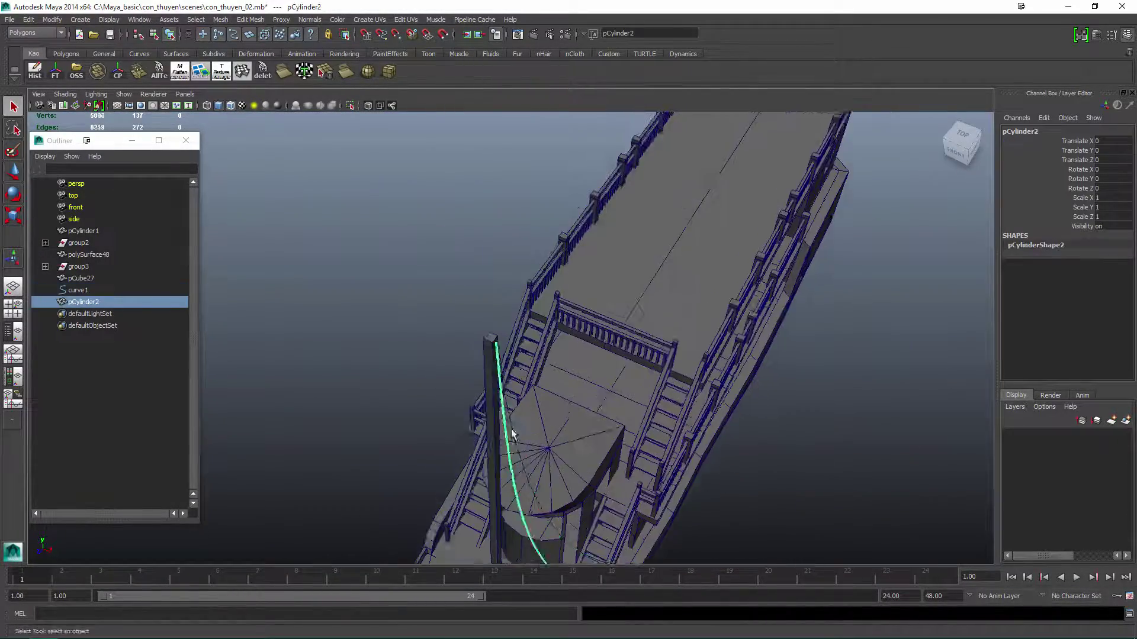
{"action": "scroll", "coordinate": [507, 426], "scroll_direction": "up", "scroll_amount": 5}
{"action": "key", "text": "F11"}
{"action": "left_click", "coordinate": [384, 337]}
{"action": "right_click_drag", "start_coordinate": [384, 337], "coordinate": [385, 457], "text": "shift"}
{"action": "key", "text": "F8"}
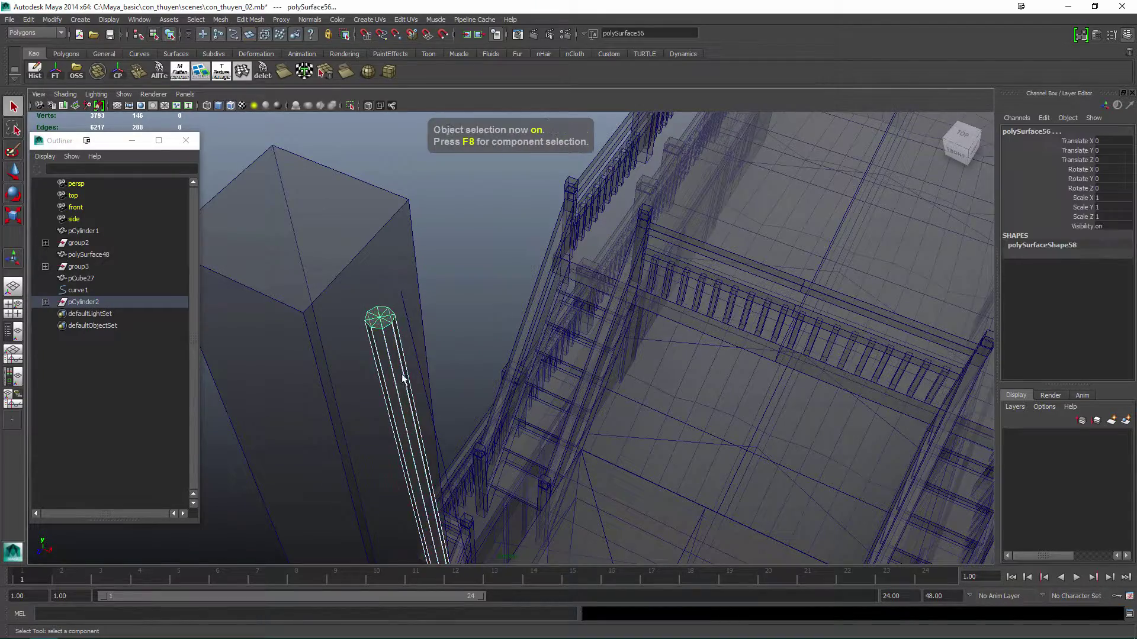
Place the duplicated disc at the guide curve's upper end and extrude it along the curve with 15 divisions.
{"action": "left_click", "coordinate": [78, 289], "text": "ctrl"}
{"action": "left_click", "coordinate": [250, 20]}
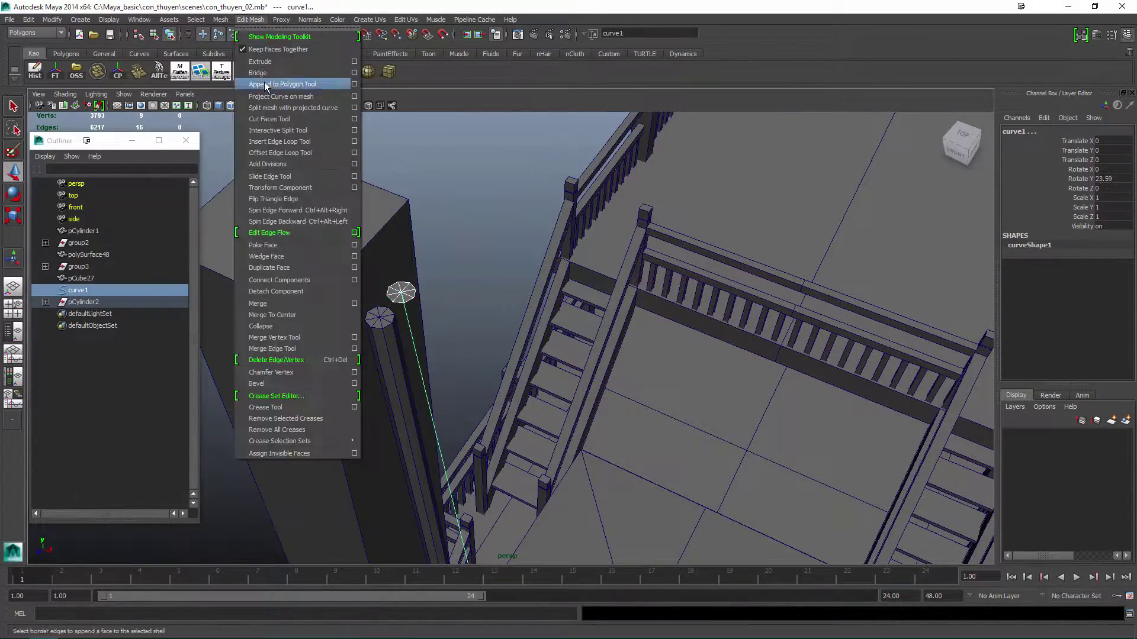
{"action": "left_click", "coordinate": [269, 50]}
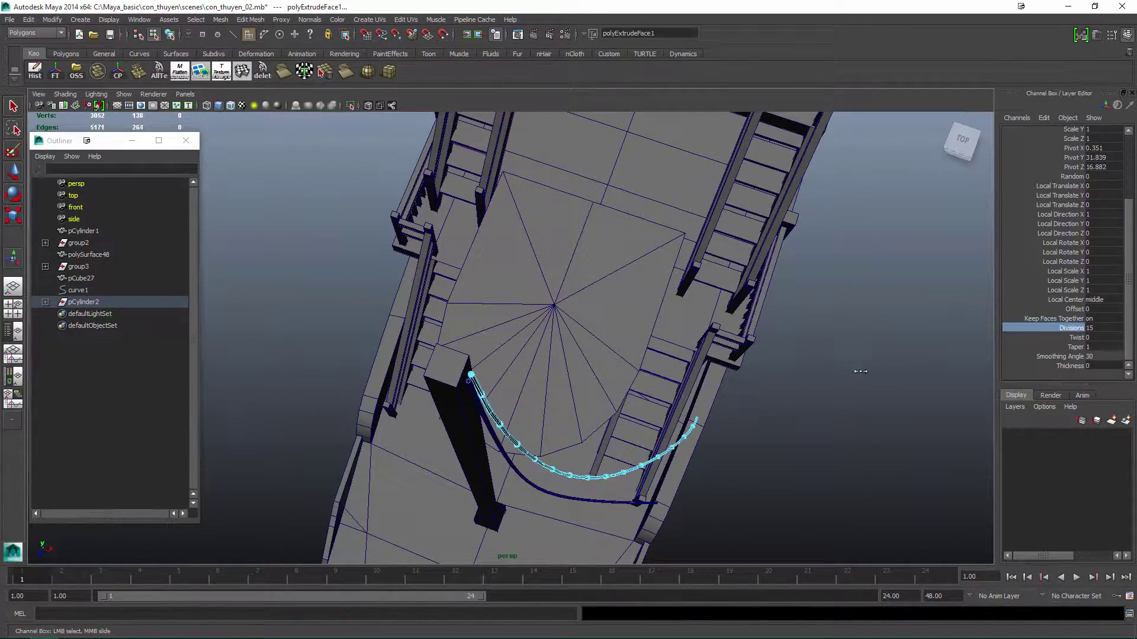
Delete the guide curve and inspect the two ropes beside the mast.
{"action": "key", "text": "F8"}
{"action": "left_click_drag", "start_coordinate": [860, 371], "coordinate": [576, 406], "text": "alt"}
{"action": "left_click", "coordinate": [627, 331]}
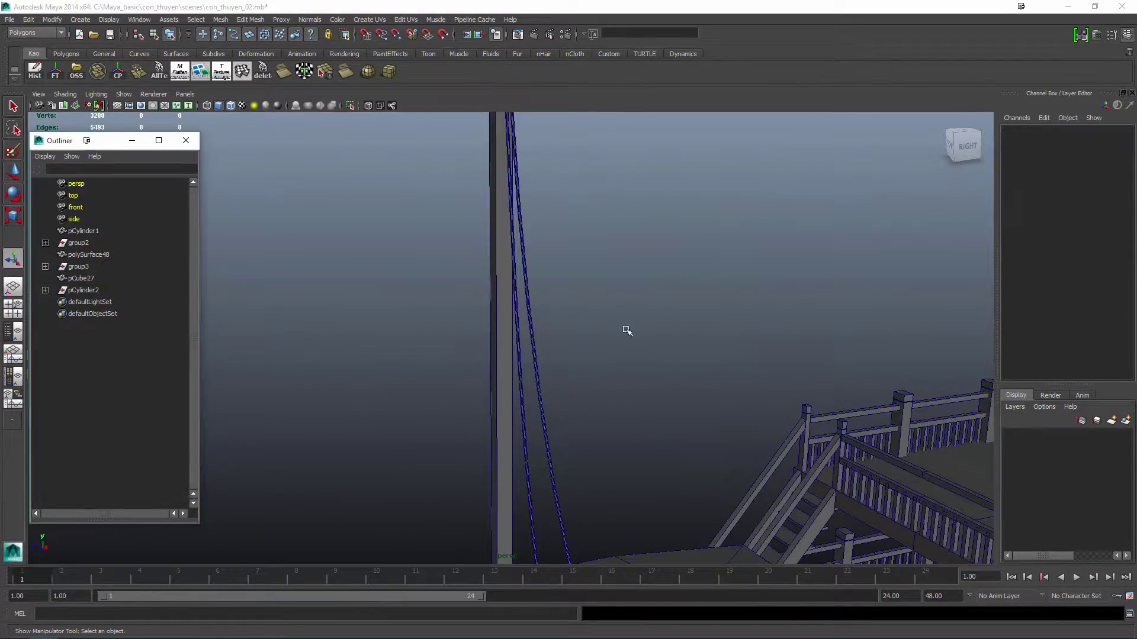
{"action": "left_click_drag", "start_coordinate": [627, 331], "coordinate": [533, 237], "text": "alt"}
{"action": "left_click", "coordinate": [507, 291]}
{"action": "key", "text": "F8"}
{"action": "left_click_drag", "start_coordinate": [553, 300], "coordinate": [621, 296], "text": "alt"}
{"action": "key", "text": "F8"}
{"action": "left_click_drag", "start_coordinate": [592, 356], "coordinate": [580, 403], "text": "alt"}
Parent both ropes into the ship's half group and delete the old mirrored half.
{"action": "left_click", "coordinate": [83, 290]}
{"action": "left_click_drag", "start_coordinate": [322, 312], "coordinate": [244, 314], "text": "alt"}
{"action": "mouse_move", "coordinate": [78, 265]}
{"action": "middle_mouse_down"}
{"action": "mouse_move", "coordinate": [81, 277]}
{"action": "mouse_move", "coordinate": [91, 267]}
{"action": "middle_mouse_up"}
{"action": "left_click", "coordinate": [109, 252]}
{"action": "left_click", "coordinate": [83, 230]}
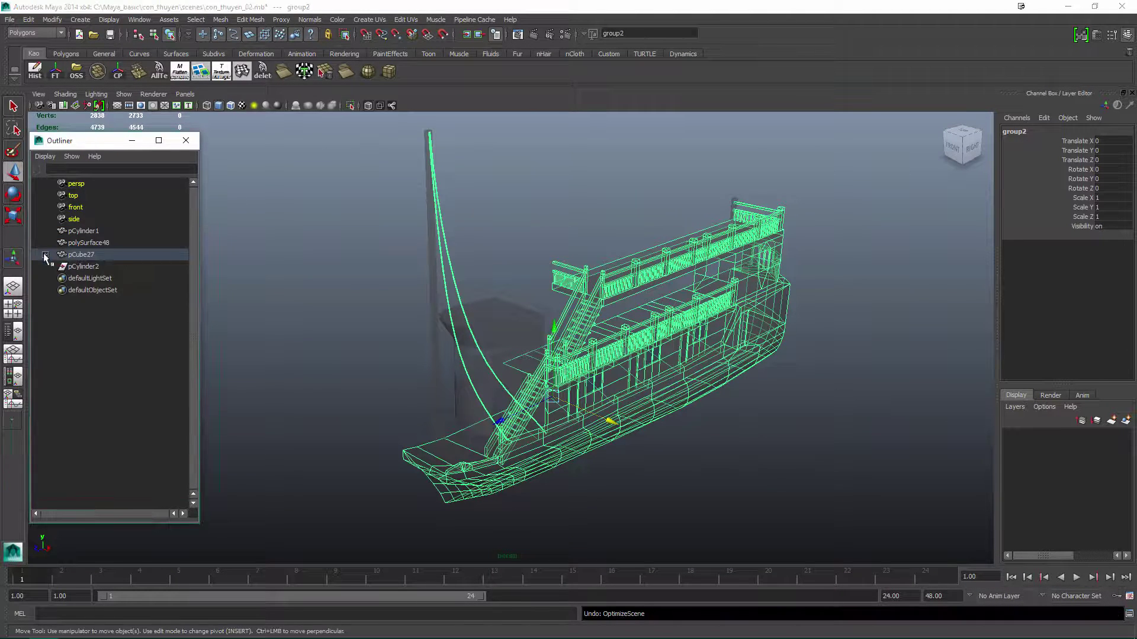
Duplicate the half group with its ropes as a mirrored copy on the ship's other side.
{"action": "left_click", "coordinate": [78, 72]}
{"action": "left_click_drag", "start_coordinate": [450, 355], "coordinate": [530, 416], "text": "alt"}
{"action": "left_click", "coordinate": [28, 19]}
{"action": "left_click_drag", "start_coordinate": [726, 413], "coordinate": [626, 389], "text": "alt"}
{"action": "left_click_drag", "start_coordinate": [660, 188], "coordinate": [665, 275], "text": "alt"}
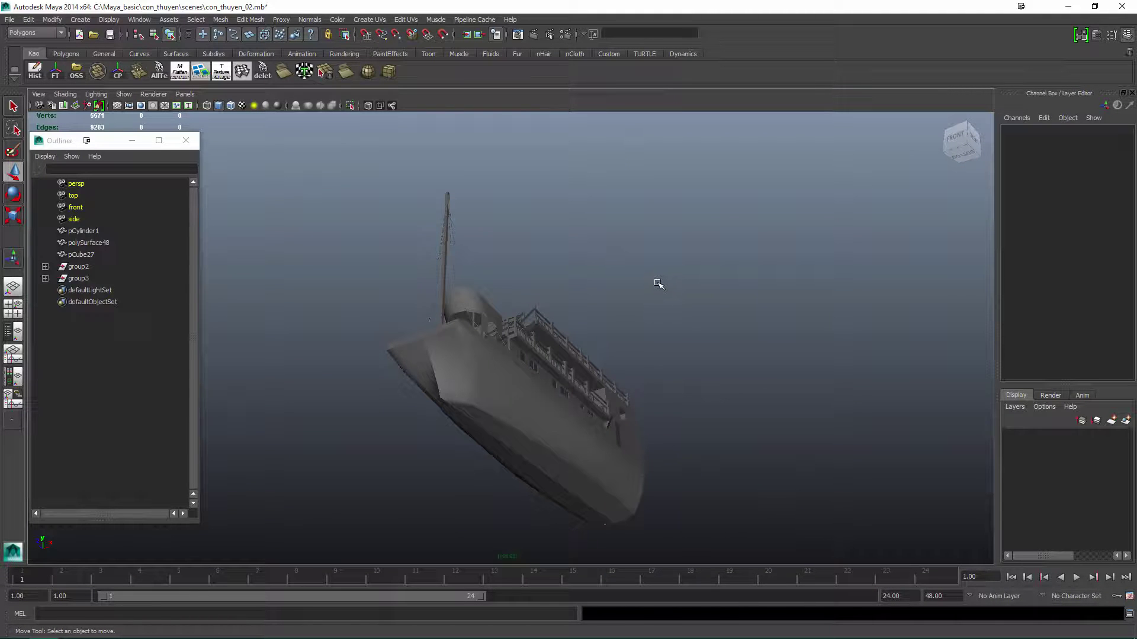
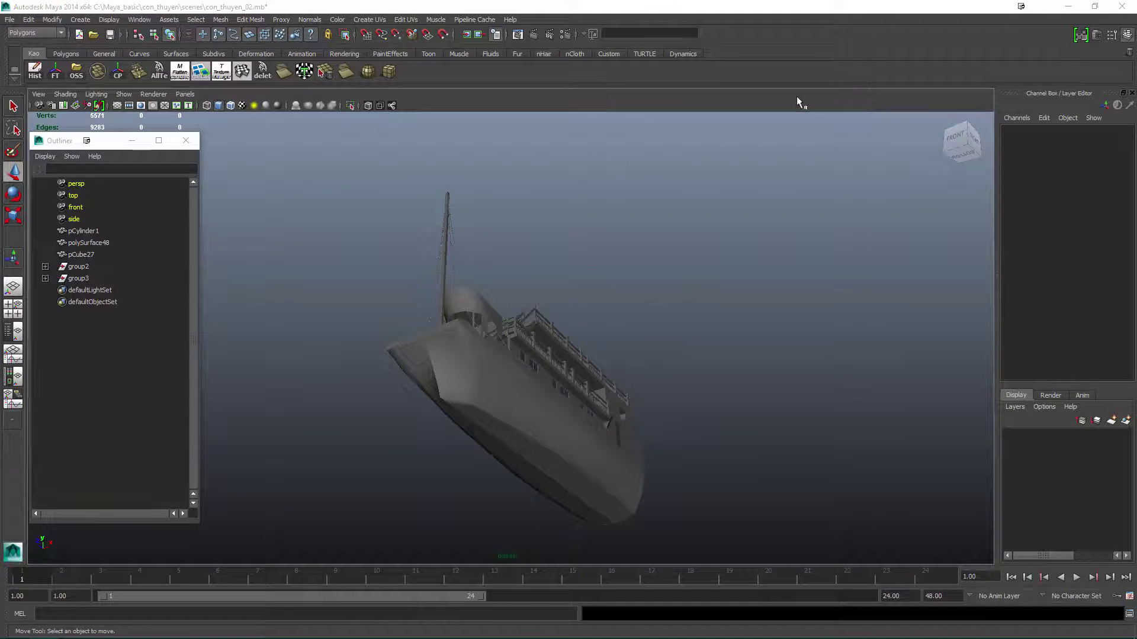
Create a polygon cube above the mast, reduce it to a single upright face, and frame it in the front view.
{"action": "left_click_drag", "start_coordinate": [742, 290], "coordinate": [681, 332], "text": "alt"}
{"action": "left_click", "coordinate": [66, 53]}
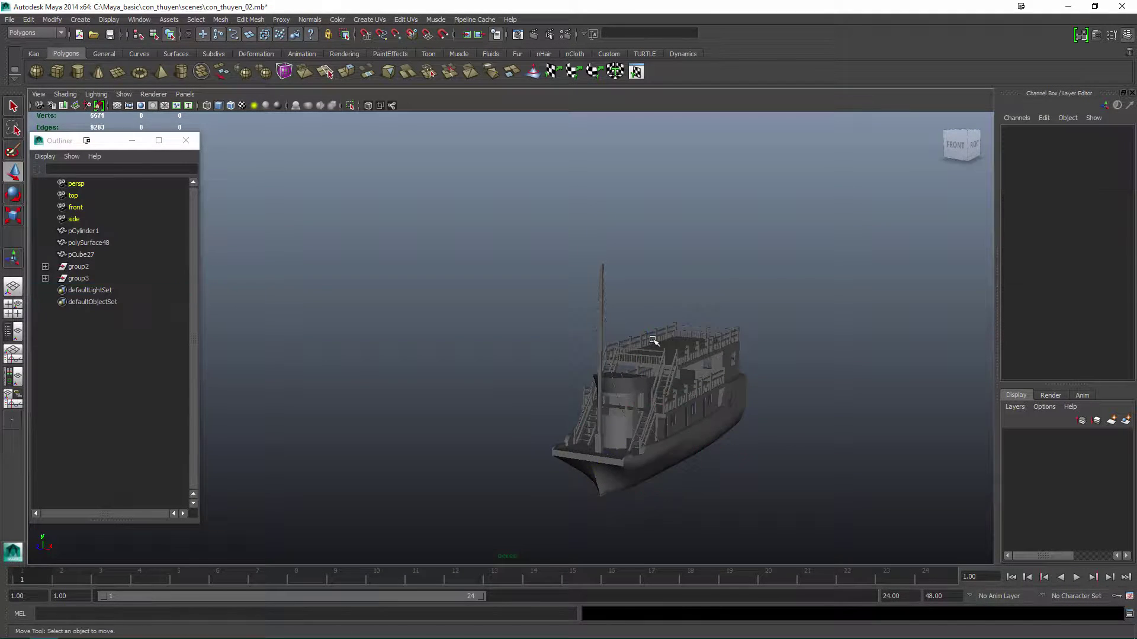
{"action": "left_click", "coordinate": [57, 71]}
{"action": "left_click", "coordinate": [955, 144]}
{"action": "key", "text": "f"}
{"action": "left_click_drag", "start_coordinate": [609, 293], "coordinate": [634, 200], "text": "alt"}
{"action": "key", "text": "F11"}
Narrow the plane's upper edge by moving its vertices into a slanted sail shape and split it with five horizontal edge loops.
{"action": "left_click", "coordinate": [694, 209]}
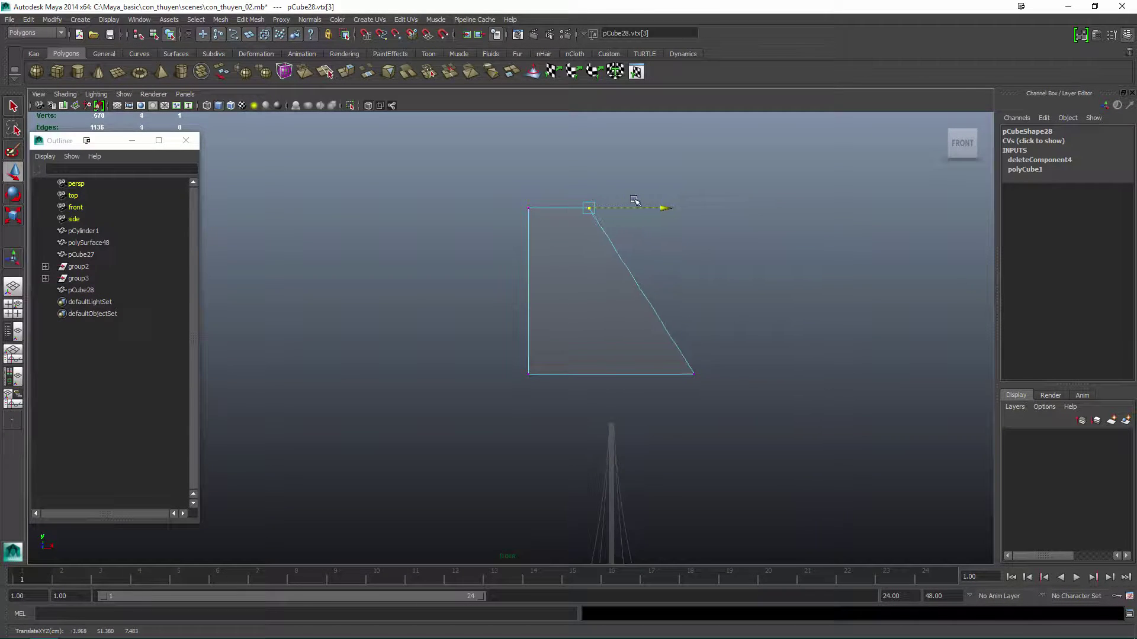
{"action": "left_click_drag", "start_coordinate": [652, 262], "coordinate": [628, 248], "text": "alt"}
{"action": "left_click_drag", "start_coordinate": [515, 196], "coordinate": [583, 220]}
{"action": "middle_click_drag", "start_coordinate": [568, 237], "coordinate": [618, 202], "text": "alt"}
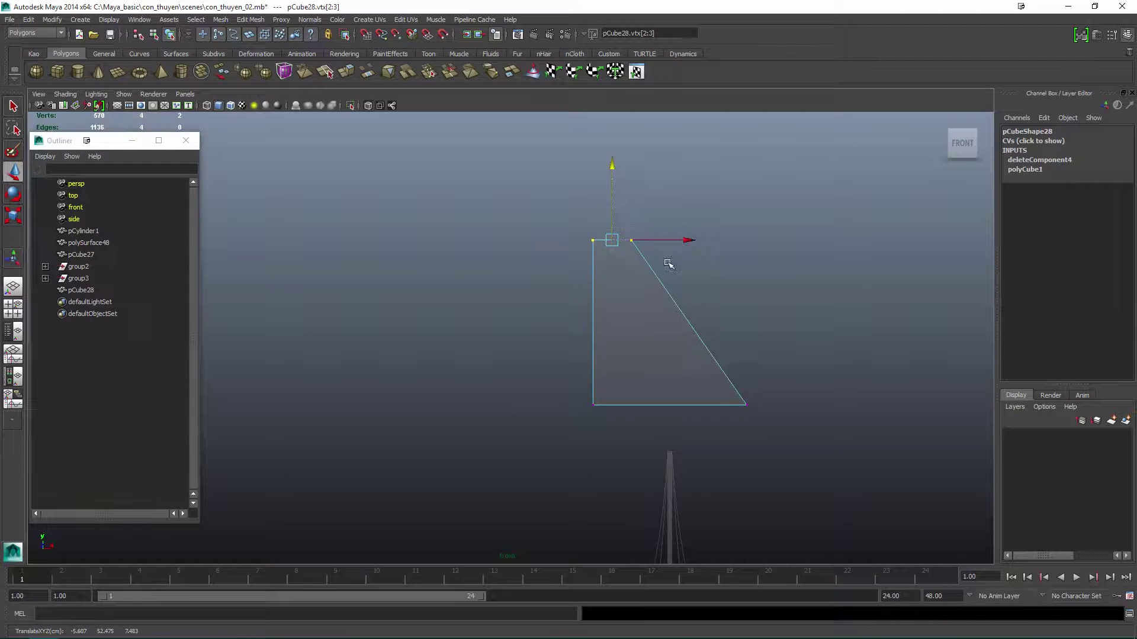
{"action": "left_click", "coordinate": [688, 323]}
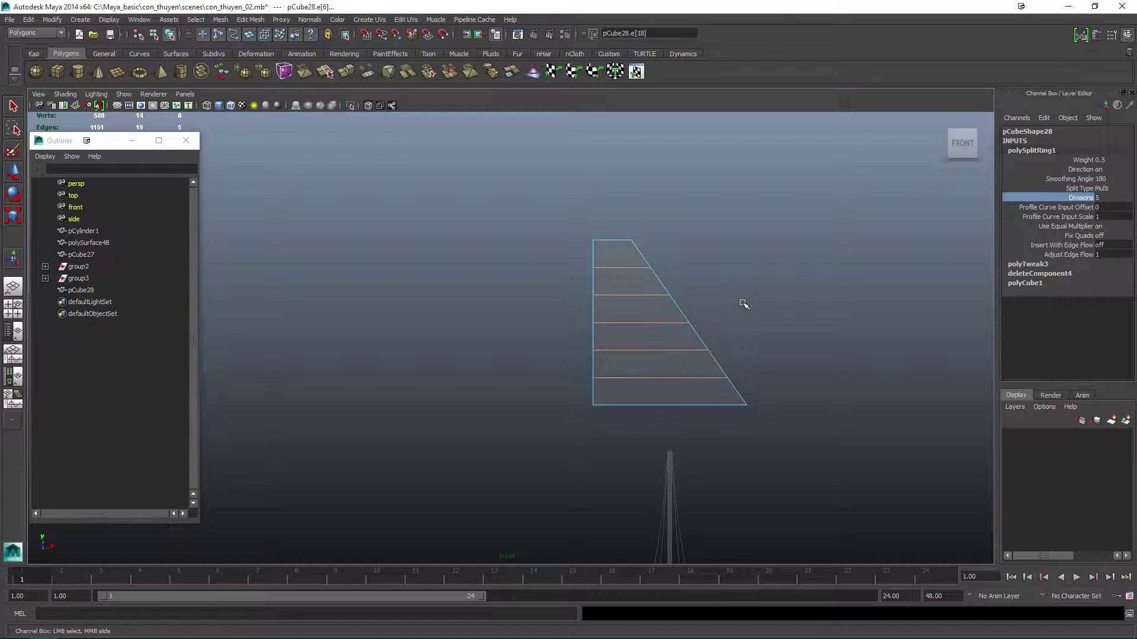
Lower the sail's straight-edge vertices so the seams fan out, and bow its slanted edge outward into a curve.
{"action": "key", "text": "F9"}
{"action": "key", "text": "w"}
{"action": "left_click_drag", "start_coordinate": [583, 255], "coordinate": [603, 412]}
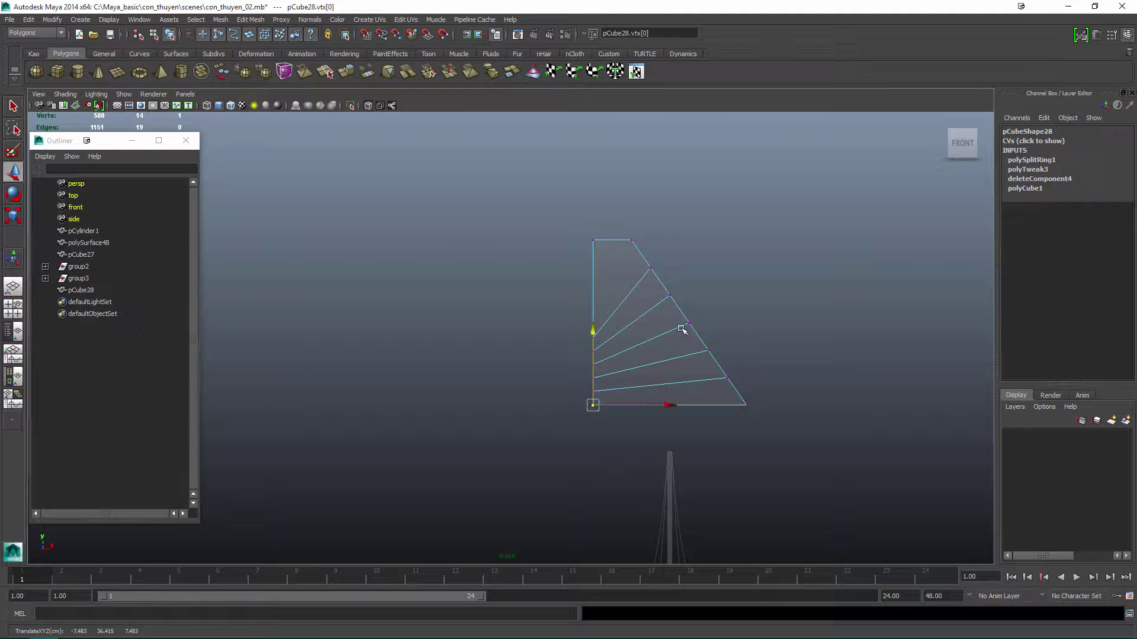
{"action": "scroll", "coordinate": [682, 330], "scroll_direction": "up", "scroll_amount": 2}
{"action": "left_click_drag", "start_coordinate": [701, 350], "coordinate": [685, 279], "text": "alt"}
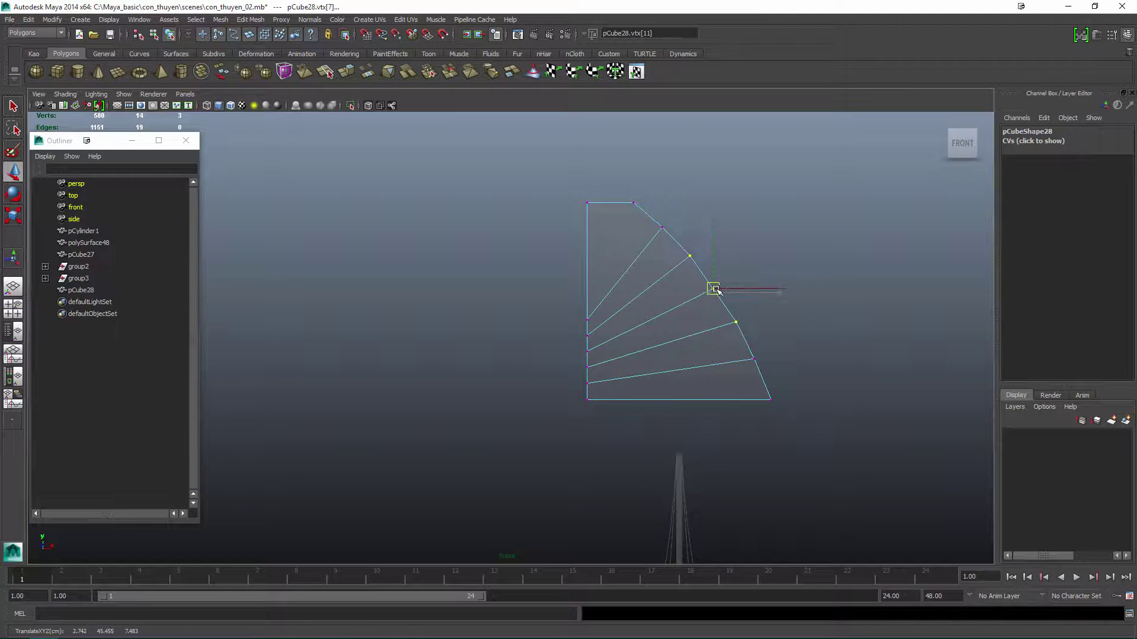
{"action": "left_click", "coordinate": [721, 338]}
Cut an additional edge from the sail's upper slanted corner to its straight edge and respace the straight-edge vertices.
{"action": "key", "text": "g"}
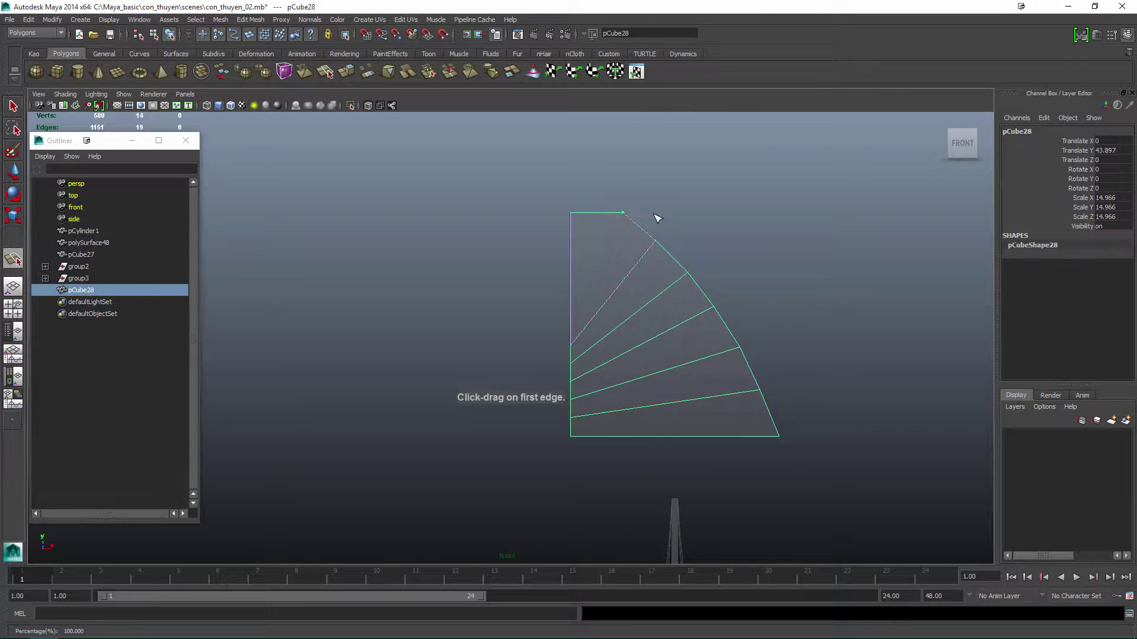
{"action": "key", "text": "Return"}
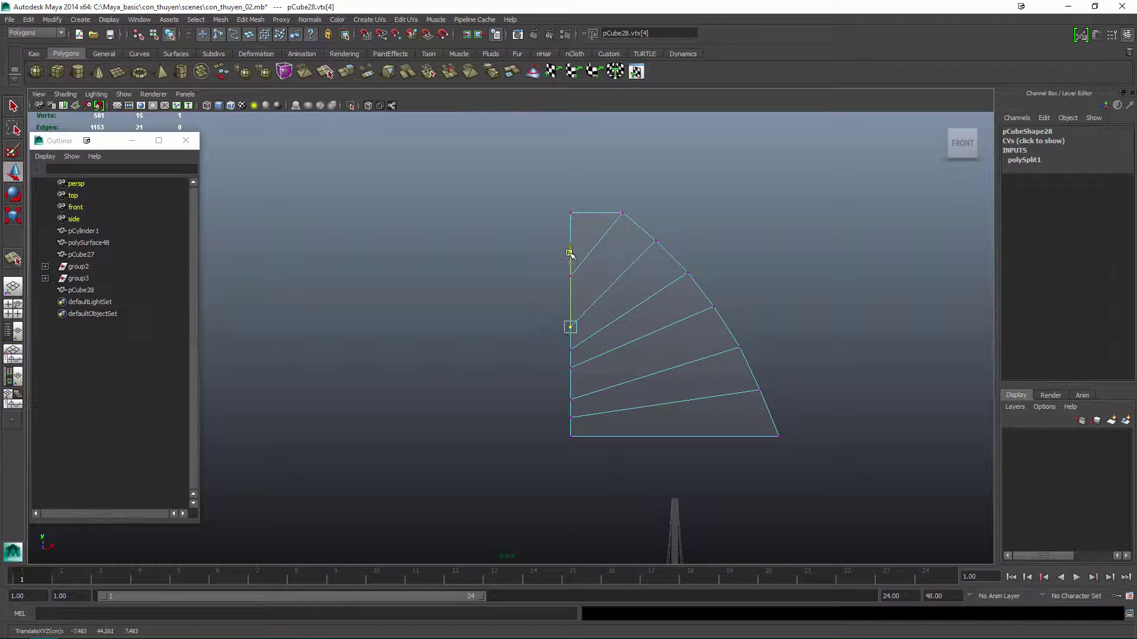
{"action": "key", "text": "F8"}
{"action": "scroll", "coordinate": [644, 314], "scroll_direction": "up", "scroll_amount": 1}
{"action": "left_click_drag", "start_coordinate": [644, 314], "coordinate": [701, 325], "text": "alt"}
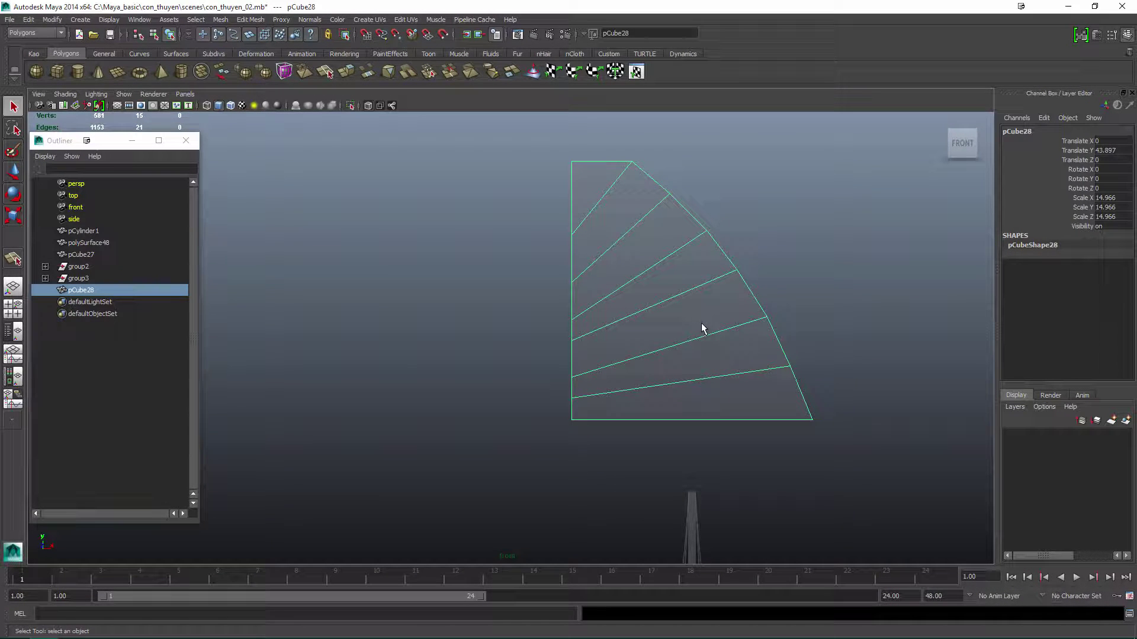
Insert three lengthwise edge loops across the sail's seams using the Multi split type, and bulge the surface.
{"action": "left_click", "coordinate": [710, 334]}
{"action": "left_click", "coordinate": [1106, 188]}
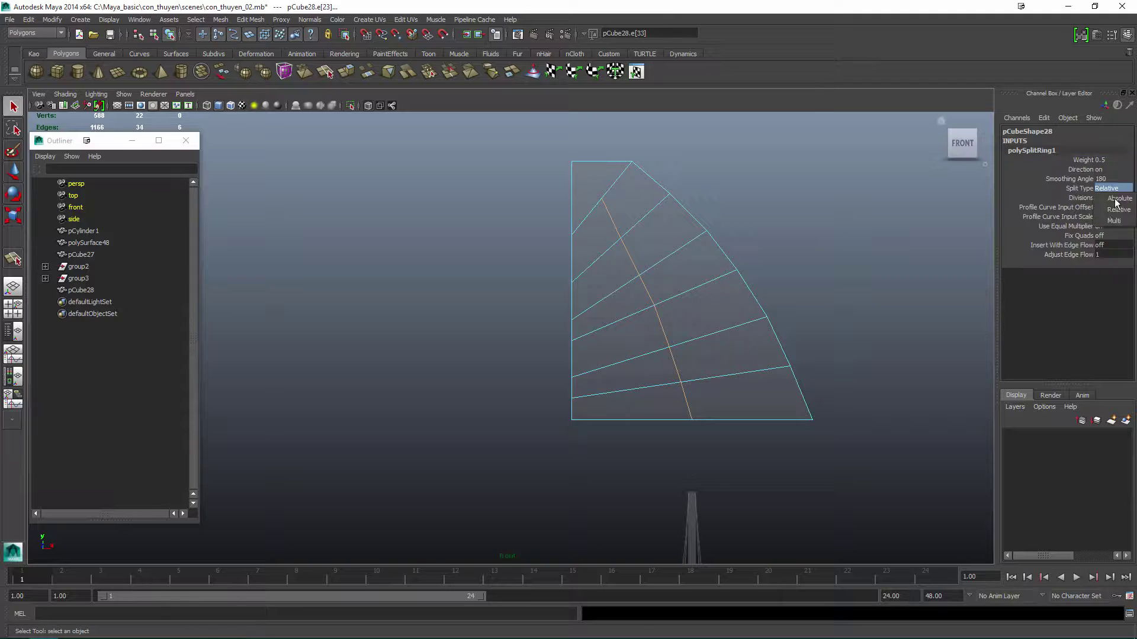
{"action": "left_click_drag", "start_coordinate": [596, 308], "coordinate": [537, 280], "text": "alt"}
{"action": "key", "text": "w"}
Cut a diagonal edge from the sail's upper straight-edge corner to the top seam.
{"action": "scroll", "coordinate": [537, 277], "scroll_direction": "up", "scroll_amount": 3}
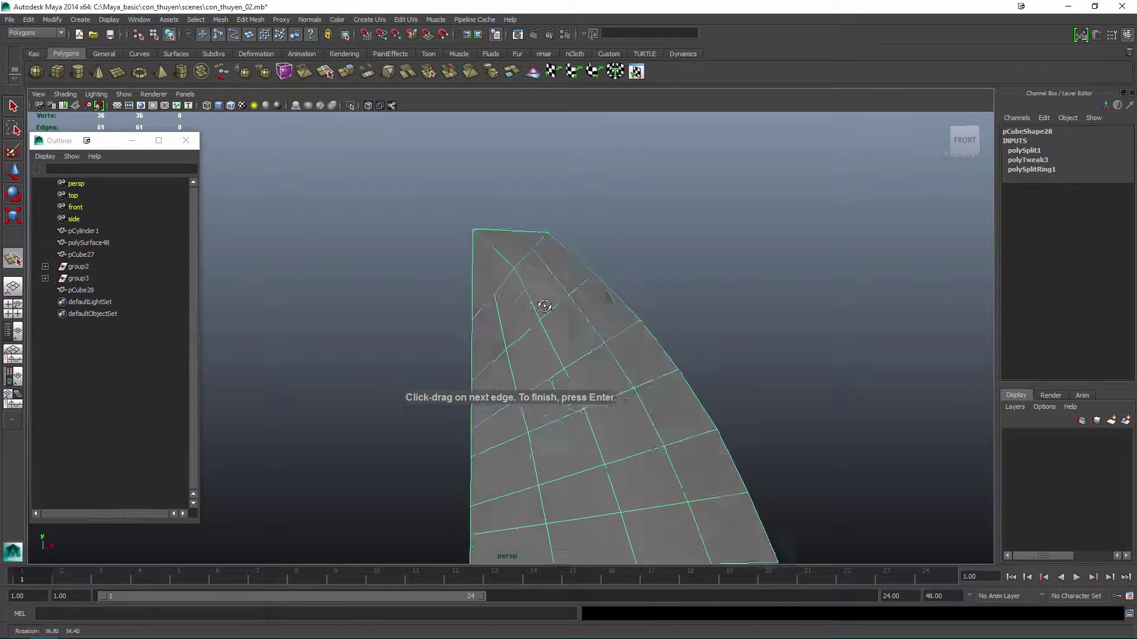
{"action": "scroll", "coordinate": [621, 363], "scroll_direction": "down", "scroll_amount": 4}
{"action": "key", "text": "F8"}
{"action": "left_click_drag", "start_coordinate": [652, 345], "coordinate": [573, 379], "text": "alt"}
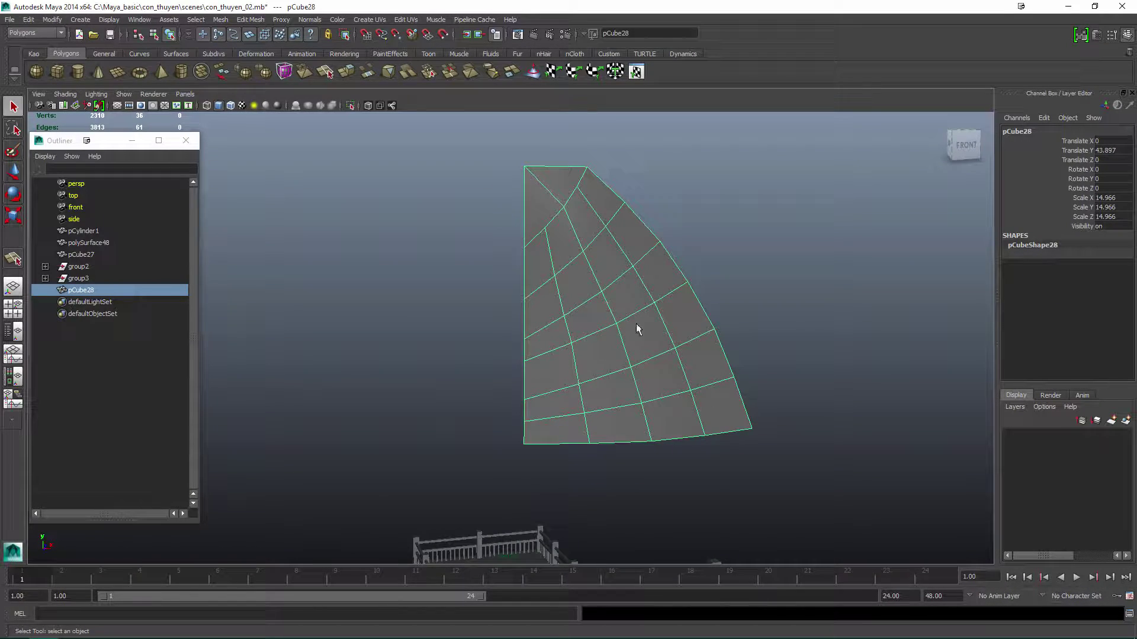
{"action": "left_click_drag", "start_coordinate": [636, 323], "coordinate": [635, 271], "text": "alt"}
{"action": "key", "text": "space"}
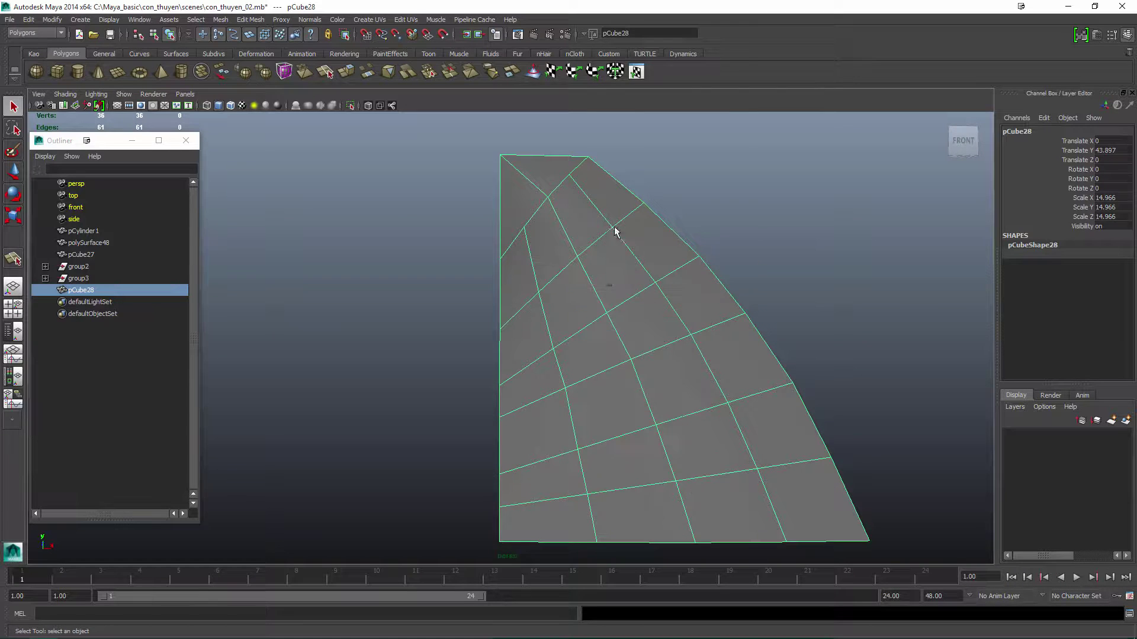
Duplicate edge loops along both sides of the sail's five lower cross seams with the Duplicate Edge Loop tool.
{"action": "left_click_drag", "start_coordinate": [651, 325], "coordinate": [609, 234], "text": "alt"}
{"action": "right_click_drag", "start_coordinate": [610, 233], "coordinate": [602, 227], "text": "shift"}
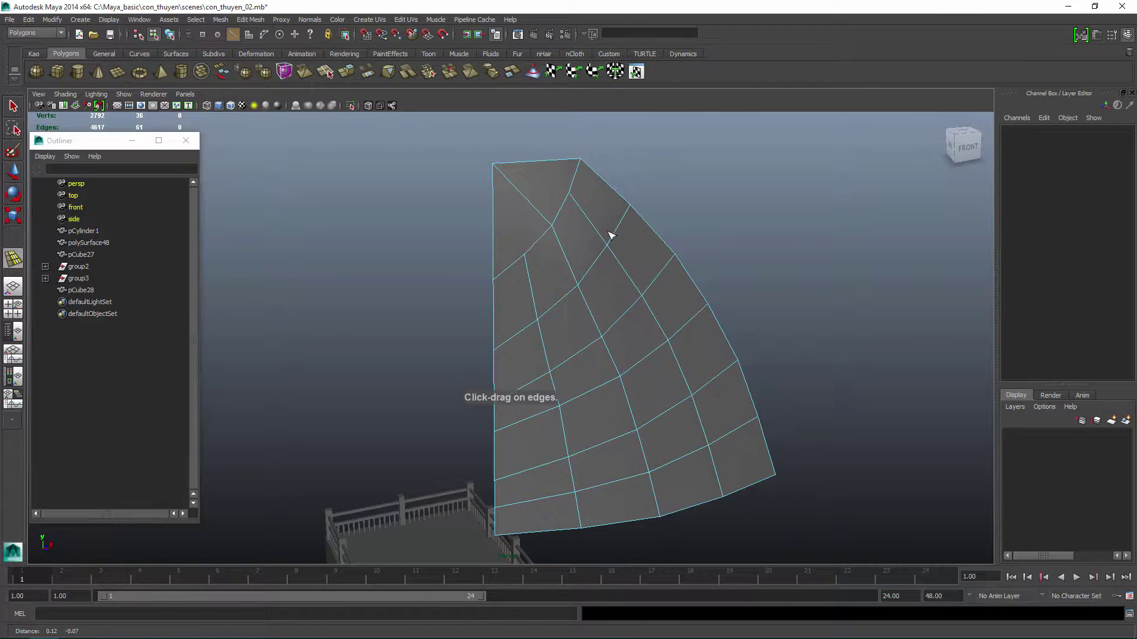
{"action": "left_click", "coordinate": [604, 223]}
{"action": "scroll", "coordinate": [652, 373], "scroll_direction": "up", "scroll_amount": 5}
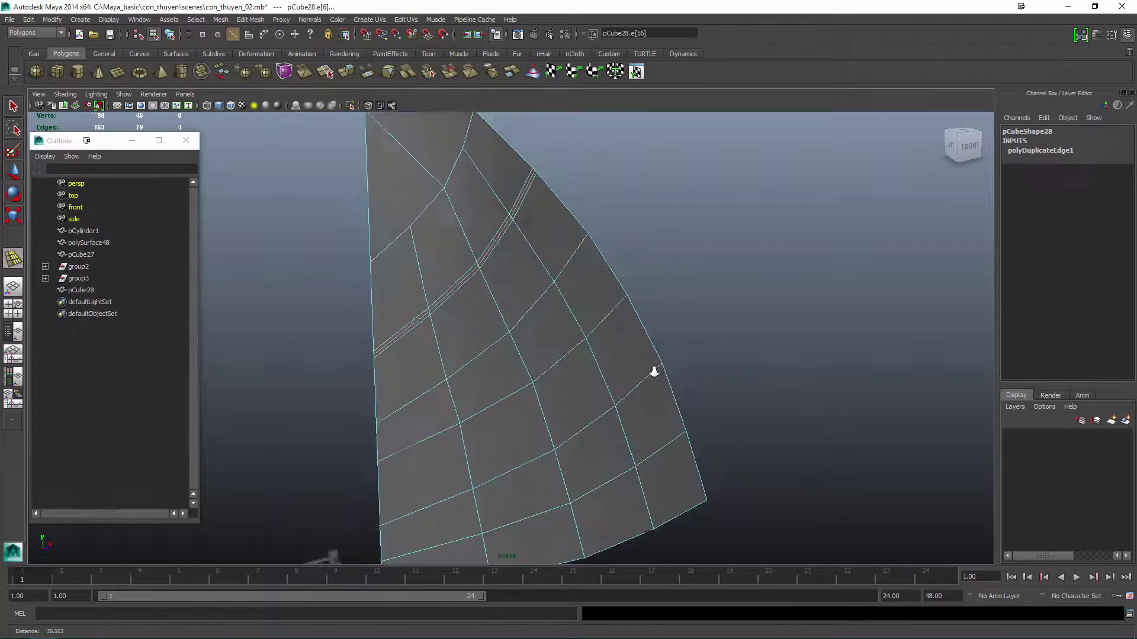
{"action": "left_click", "coordinate": [603, 351]}
{"action": "scroll", "coordinate": [616, 332], "scroll_direction": "down", "scroll_amount": 3}
{"action": "left_click", "coordinate": [629, 305]}
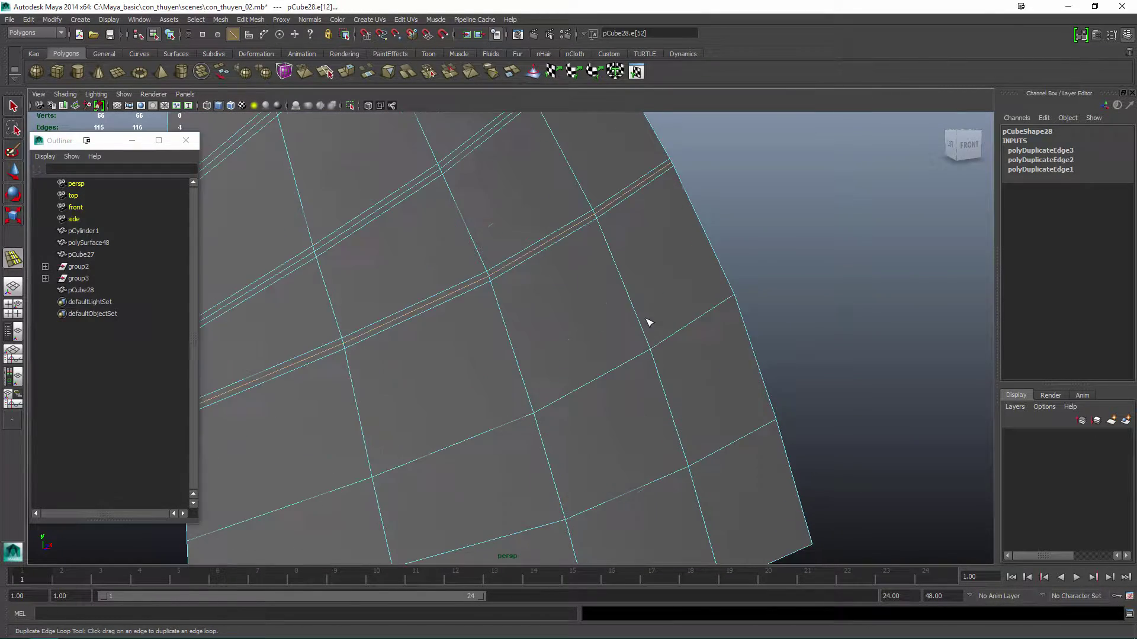
{"action": "left_click", "coordinate": [647, 322]}
{"action": "left_click", "coordinate": [680, 401]}
{"action": "key", "text": "q"}
{"action": "key", "text": "ctrl+z"}
Select the centre edges of the duplicated seams and offset them from the sail surface to form ridges.
{"action": "left_click_drag", "start_coordinate": [614, 239], "coordinate": [685, 290], "text": "alt"}
{"action": "key", "text": "F8"}
{"action": "scroll", "coordinate": [681, 310], "scroll_direction": "down", "scroll_amount": 3}
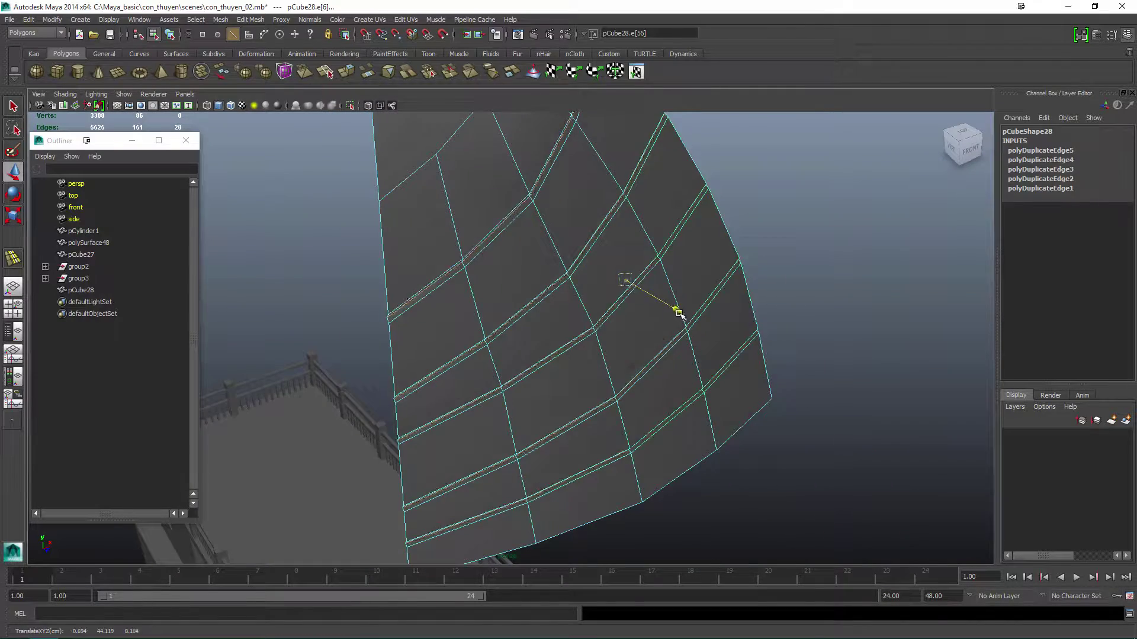
{"action": "left_click", "coordinate": [711, 308]}
{"action": "key", "text": "f"}
Add edge loops beside the topmost seam and cut connecting edges to the sail's upper and straight borders.
{"action": "right_click_drag", "start_coordinate": [676, 380], "coordinate": [612, 291], "text": "shift"}
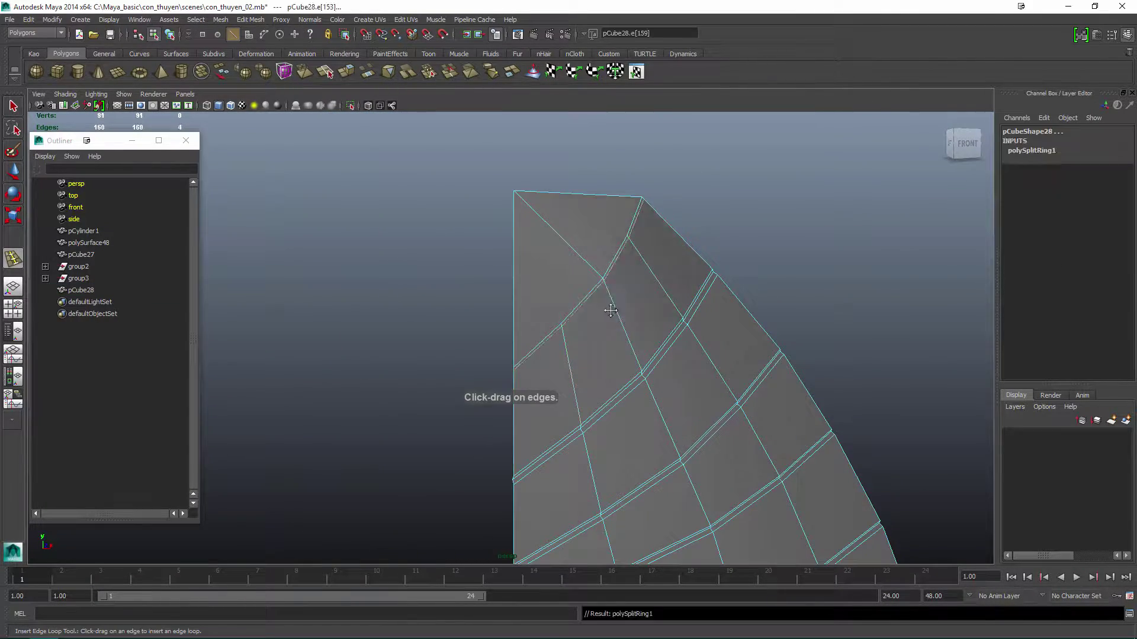
{"action": "scroll", "coordinate": [616, 260], "scroll_direction": "up", "scroll_amount": 3}
{"action": "key", "text": "Return"}
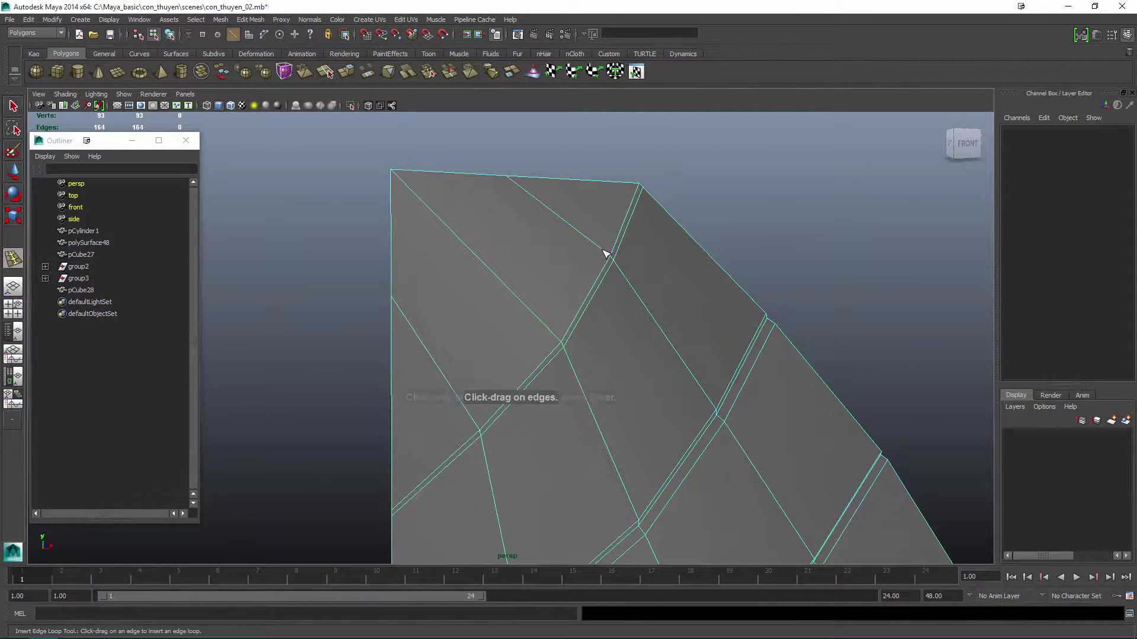
{"action": "left_click", "coordinate": [638, 185]}
{"action": "scroll", "coordinate": [563, 231], "scroll_direction": "up", "scroll_amount": 2}
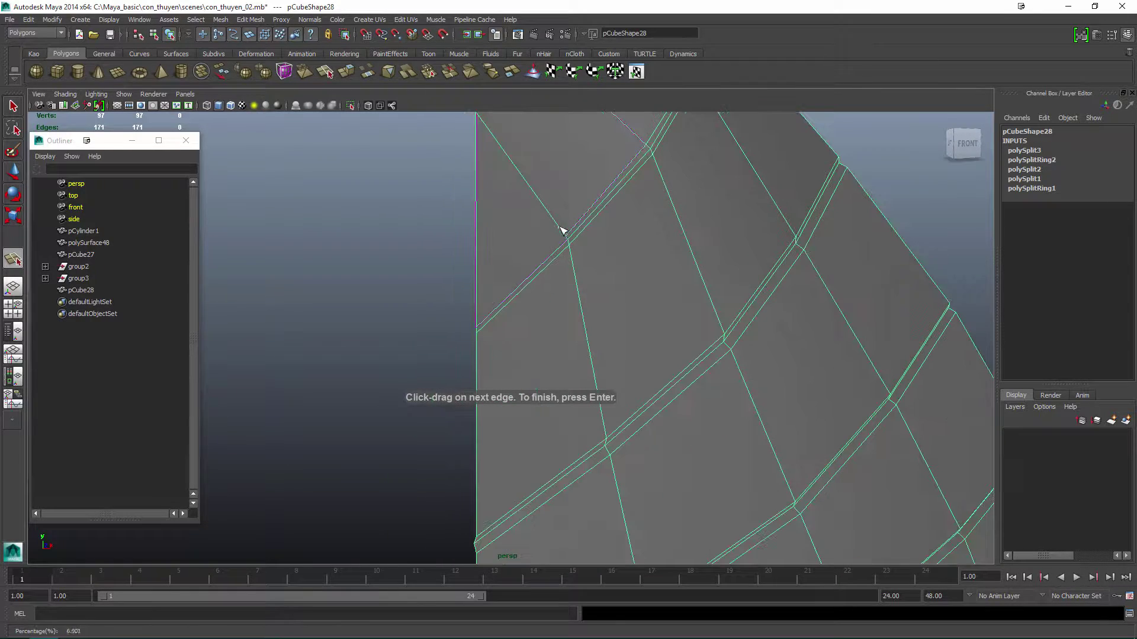
{"action": "scroll", "coordinate": [583, 300], "scroll_direction": "down", "scroll_amount": 3}
{"action": "key", "text": "Return"}
{"action": "left_click_drag", "start_coordinate": [584, 299], "coordinate": [623, 331], "text": "alt"}
Soften the sail's lengthwise edges between the seam ridges.
{"action": "right_click_drag", "start_coordinate": [654, 370], "coordinate": [634, 357]}
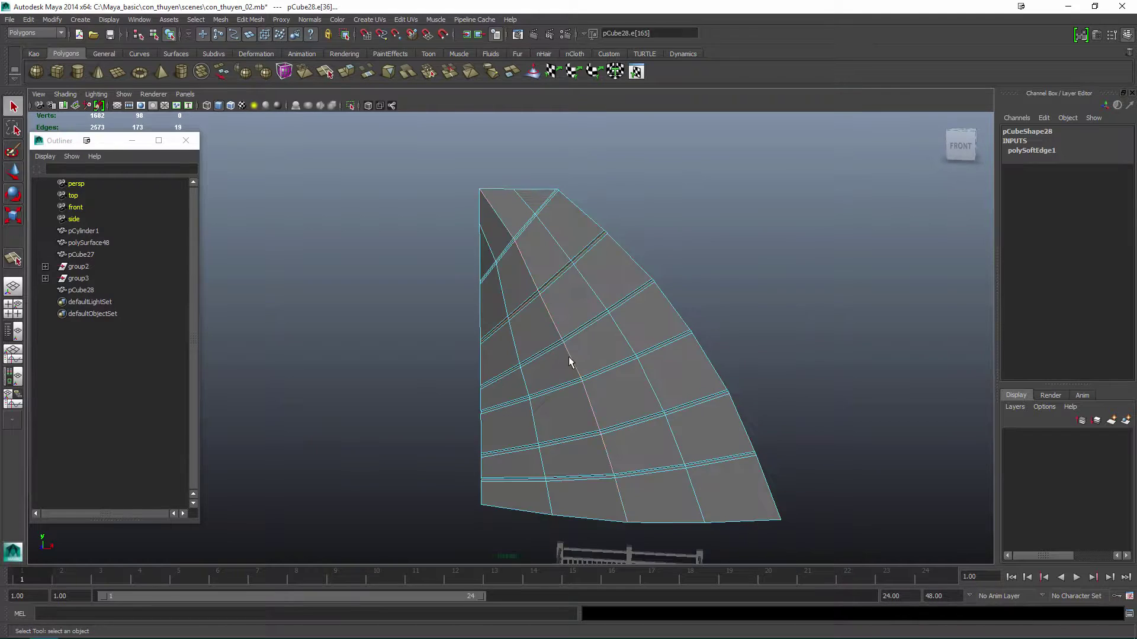
{"action": "key", "text": "F8"}
{"action": "left_click_drag", "start_coordinate": [554, 332], "coordinate": [690, 312], "text": "alt"}
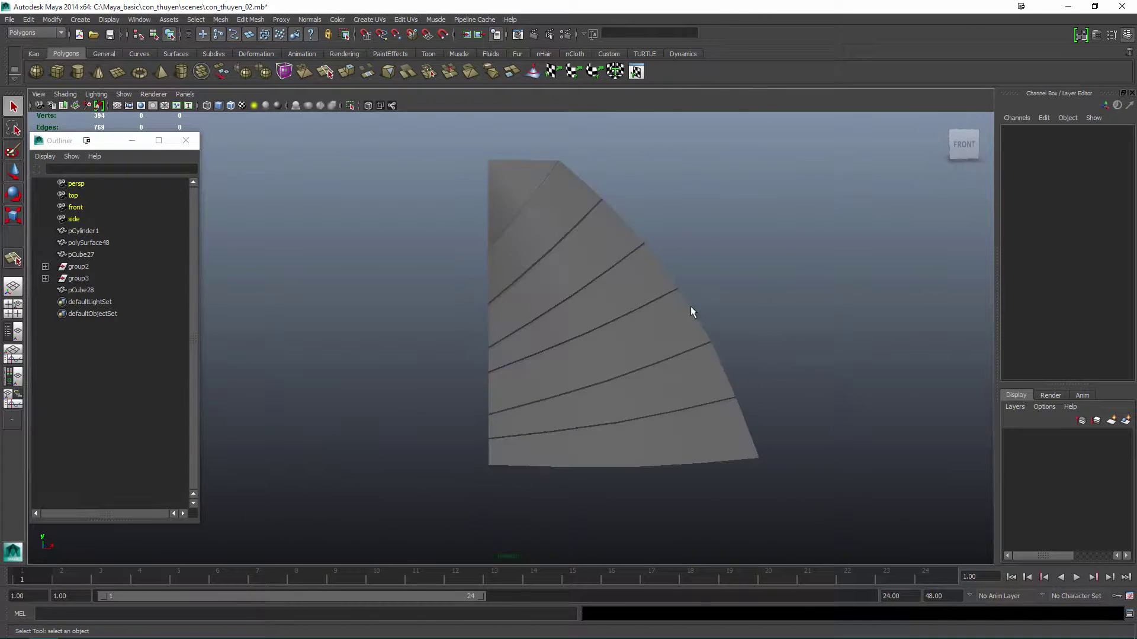
Apply a lattice deformer to the sail and set its T Divisions to 3.
{"action": "key", "text": "F2"}
{"action": "left_click", "coordinate": [301, 20]}
{"action": "left_click", "coordinate": [296, 48]}
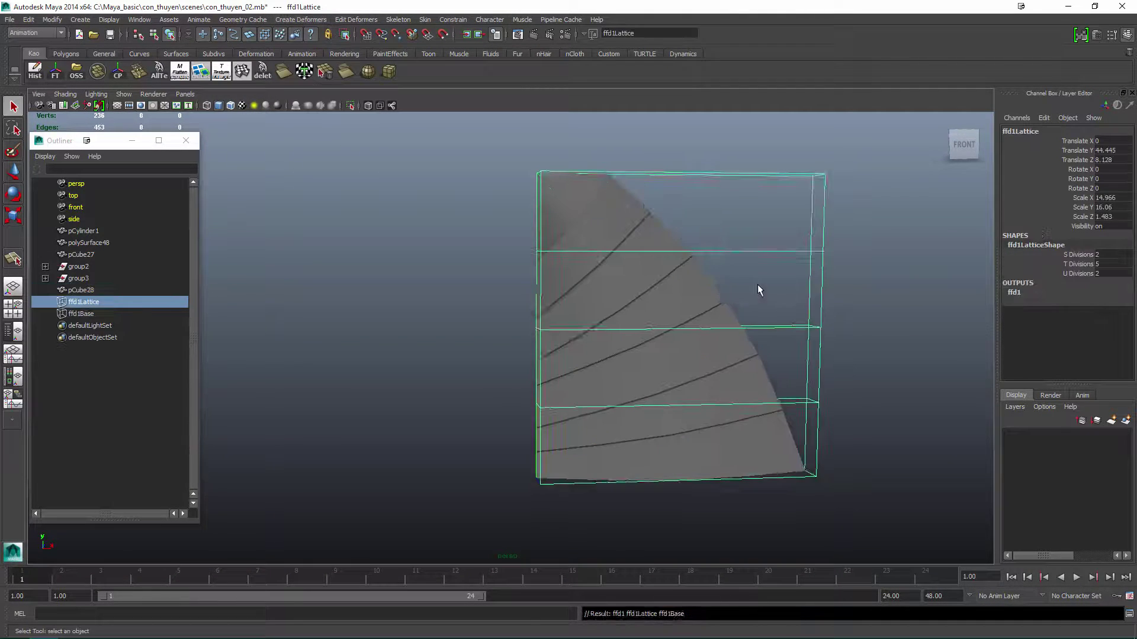
{"action": "key", "text": "F8"}
{"action": "left_click", "coordinate": [1032, 261]}
{"action": "middle_click_drag", "start_coordinate": [1033, 260], "coordinate": [861, 293]}
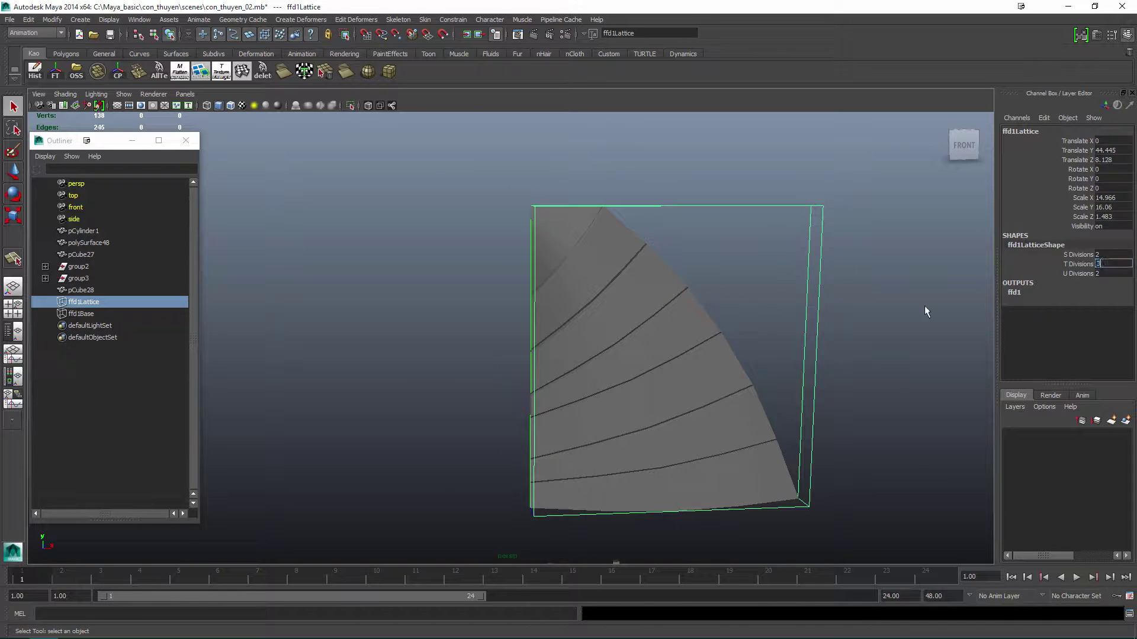
Pull the lattice points along the straight edge outward to flare the foot of the sail.
{"action": "key", "text": "F8"}
{"action": "left_click_drag", "start_coordinate": [548, 375], "coordinate": [474, 195]}
{"action": "key", "text": "w"}
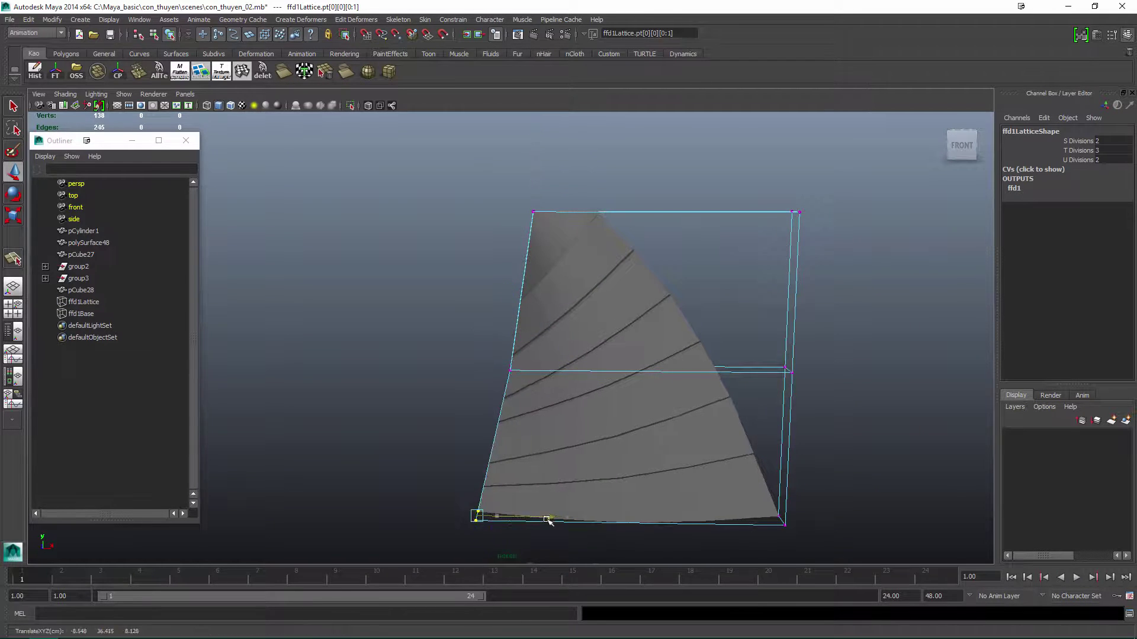
{"action": "scroll", "coordinate": [548, 521], "scroll_direction": "down", "scroll_amount": 2}
{"action": "left_click_drag", "start_coordinate": [764, 148], "coordinate": [782, 195]}
{"action": "scroll", "coordinate": [781, 178], "scroll_direction": "up", "scroll_amount": 2}
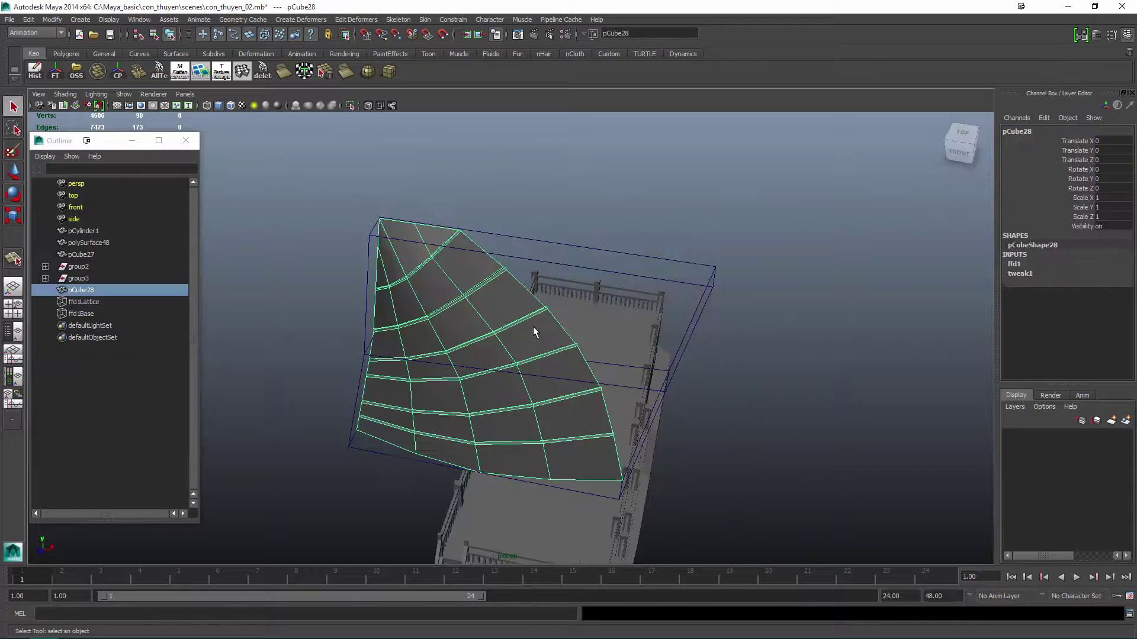
Apply a new lattice to the sail with S Divisions 3, move its middle column to bulge the sail, and delete the history.
{"action": "left_click", "coordinate": [301, 20]}
{"action": "left_click", "coordinate": [296, 49]}
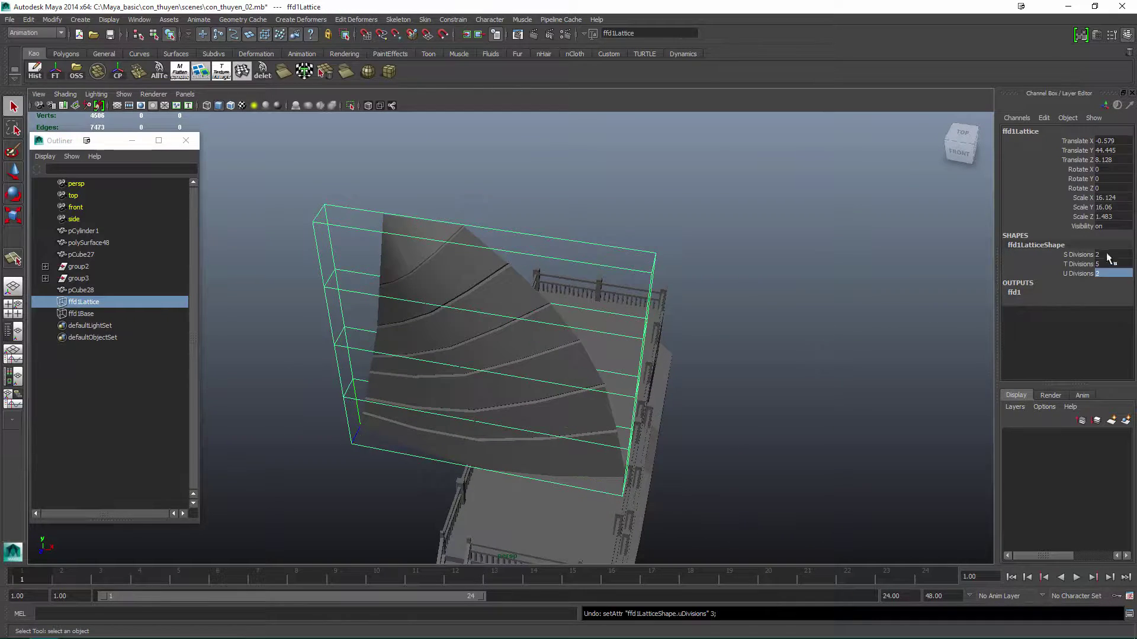
{"action": "left_click", "coordinate": [1078, 254]}
{"action": "middle_click_drag", "start_coordinate": [1078, 255], "coordinate": [664, 315]}
{"action": "key", "text": "F8"}
{"action": "left_click_drag", "start_coordinate": [521, 214], "coordinate": [476, 328]}
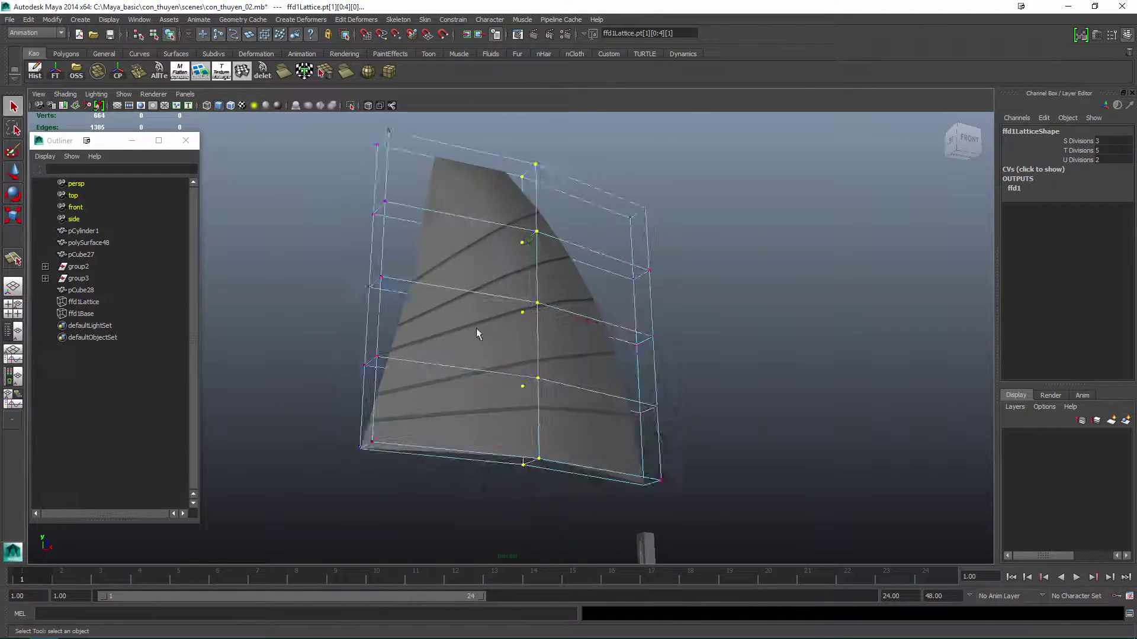
{"action": "scroll", "coordinate": [725, 301], "scroll_direction": "down", "scroll_amount": 3}
{"action": "left_click", "coordinate": [521, 255]}
{"action": "key", "text": "alt+shift+d"}
Apply another lattice to the lowered sail, reshape its side profile with the lattice points, and delete the history.
{"action": "scroll", "coordinate": [605, 303], "scroll_direction": "up", "scroll_amount": 1}
{"action": "left_click_drag", "start_coordinate": [604, 303], "coordinate": [740, 302], "text": "alt"}
{"action": "left_click", "coordinate": [301, 19]}
{"action": "left_click", "coordinate": [296, 48]}
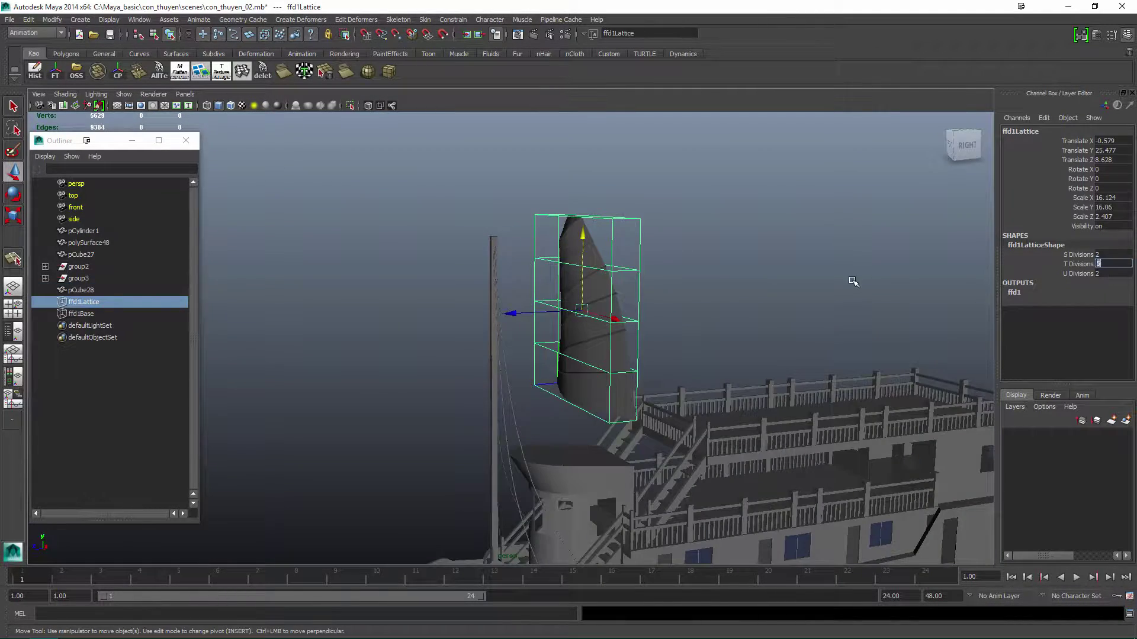
{"action": "right_click_drag", "start_coordinate": [628, 260], "coordinate": [718, 233]}
{"action": "left_click_drag", "start_coordinate": [718, 233], "coordinate": [660, 314], "text": "alt"}
{"action": "left_click_drag", "start_coordinate": [569, 332], "coordinate": [599, 304]}
{"action": "left_click", "coordinate": [599, 304]}
{"action": "key", "text": "alt+shift+d"}
Scale the sail to 1.128 and lower it on the front mast to Translate Y -22.682.
{"action": "scroll", "coordinate": [632, 301], "scroll_direction": "down", "scroll_amount": 5}
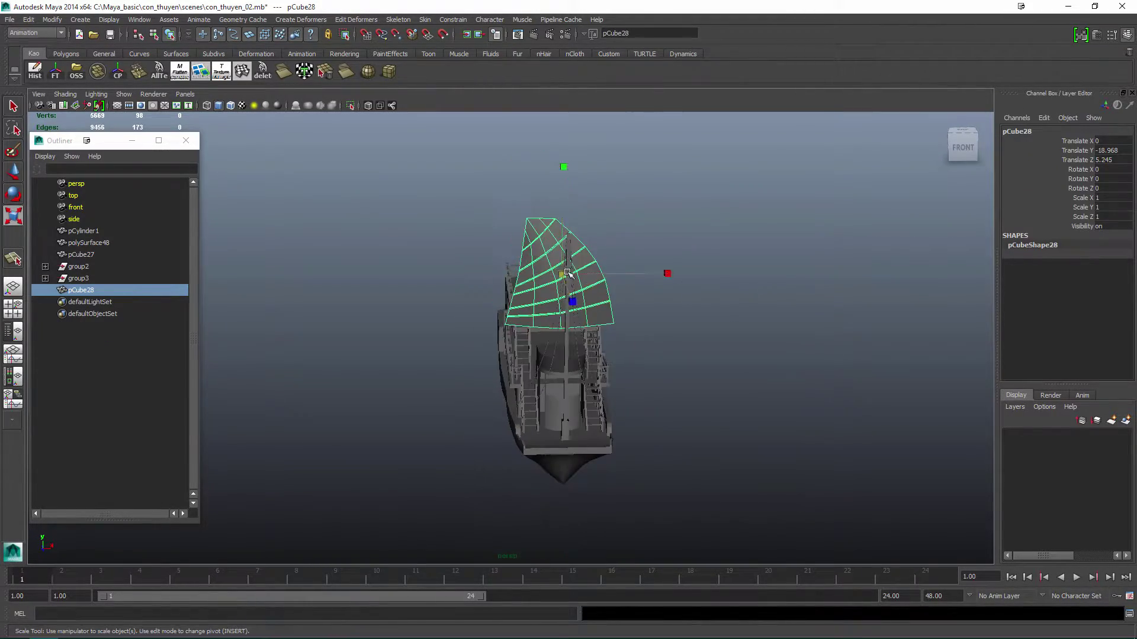
{"action": "mouse_move", "coordinate": [632, 302]}
{"action": "left_mouse_down", "text": "alt"}
{"action": "mouse_move", "coordinate": [592, 296]}
{"action": "mouse_move", "coordinate": [644, 285]}
{"action": "left_mouse_up", "text": "alt"}
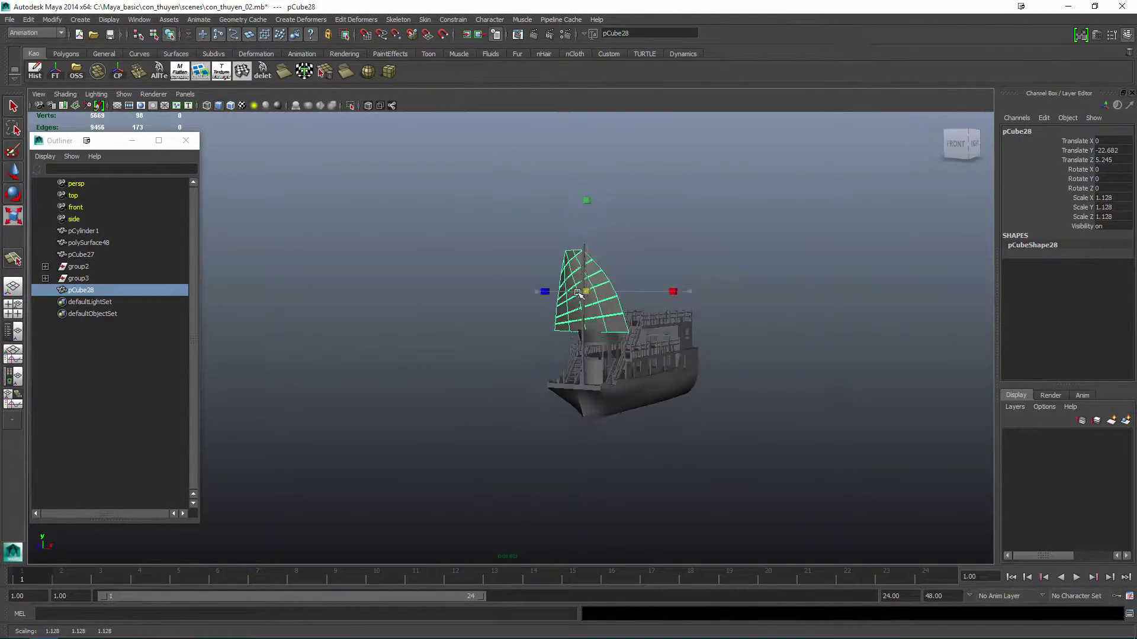
{"action": "left_click", "coordinate": [752, 274]}
{"action": "left_click_drag", "start_coordinate": [752, 274], "coordinate": [415, 207], "text": "alt"}
Duplicate the sail and place the copy ahead of the ship's front mast.
{"action": "left_click", "coordinate": [532, 195]}
{"action": "key", "text": "r"}
{"action": "scroll", "coordinate": [524, 230], "scroll_direction": "up", "scroll_amount": 3}
{"action": "key", "text": "ctrl+d"}
{"action": "key", "text": "w"}
{"action": "scroll", "coordinate": [736, 279], "scroll_direction": "down", "scroll_amount": 4}
{"action": "key", "text": "f"}
{"action": "key", "text": "4"}
{"action": "key", "text": "5"}
Duplicate the front mast with its sail and move the copies above the rear deck to Translate Y 12.885, Z -41.946.
{"action": "left_click", "coordinate": [459, 272]}
{"action": "key", "text": "ctrl+d"}
{"action": "left_click_drag", "start_coordinate": [459, 272], "coordinate": [485, 249], "text": "alt"}
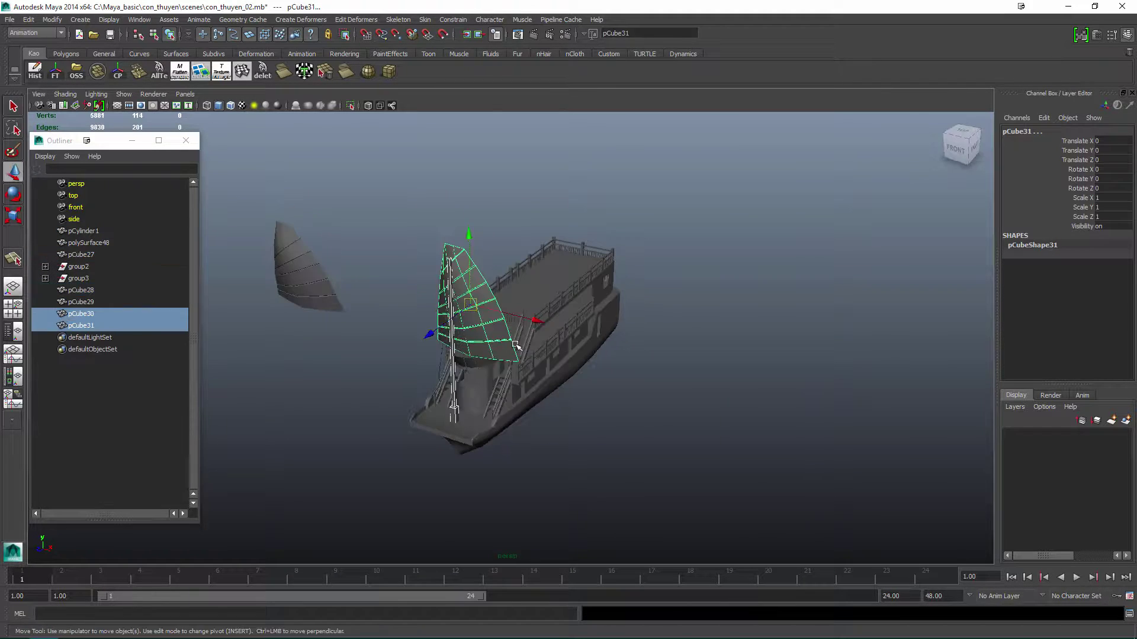
{"action": "left_click_drag", "start_coordinate": [414, 195], "coordinate": [415, 148]}
{"action": "mouse_move", "coordinate": [486, 296]}
{"action": "left_mouse_down", "text": "alt"}
{"action": "mouse_move", "coordinate": [509, 319]}
{"action": "mouse_move", "coordinate": [592, 266]}
{"action": "left_mouse_up", "text": "alt"}
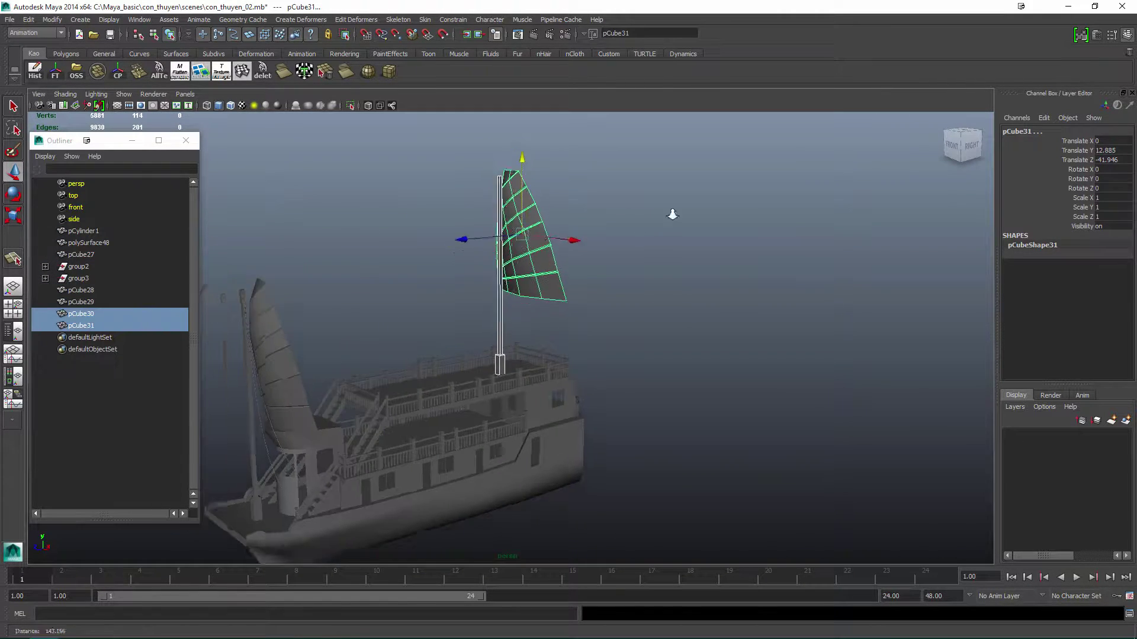
Shorten the rear mast and scale its sail down to 0.494.
{"action": "left_click_drag", "start_coordinate": [672, 211], "coordinate": [545, 271], "text": "alt"}
{"action": "left_click", "coordinate": [513, 284]}
{"action": "key", "text": "F8"}
{"action": "left_click_drag", "start_coordinate": [486, 195], "coordinate": [506, 234]}
{"action": "key", "text": "ctrl+z"}
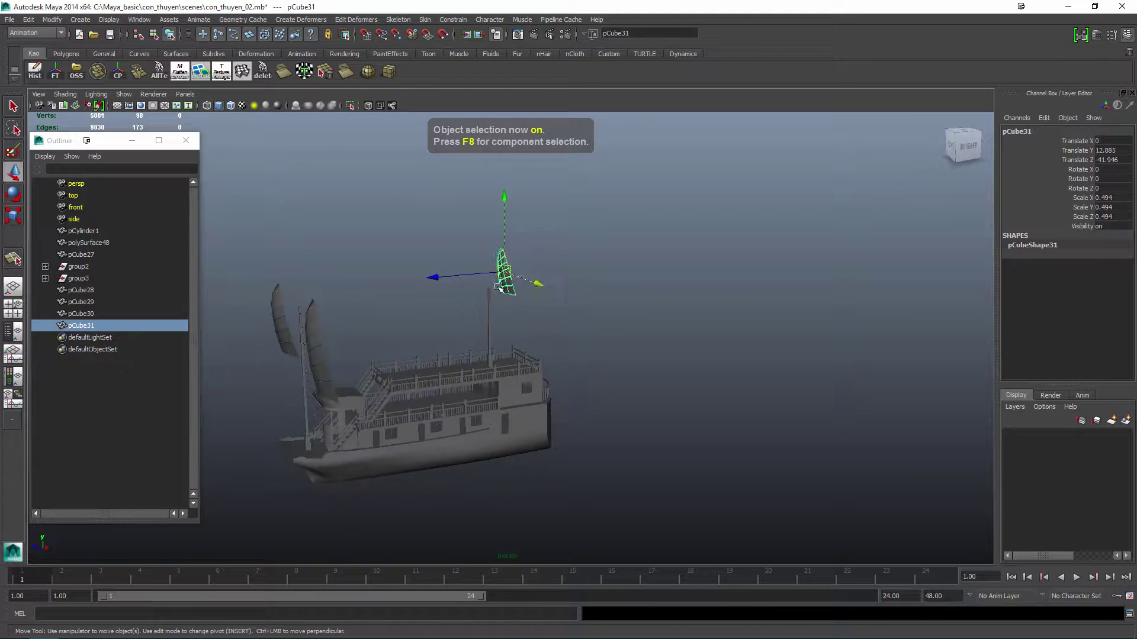
Move the small sail onto the rear mast at Translate X -0.723, Y 5.402, Z -40.244.
{"action": "key", "text": "f"}
{"action": "left_click_drag", "start_coordinate": [517, 308], "coordinate": [571, 332], "text": "alt"}
{"action": "key", "text": "q"}
{"action": "scroll", "coordinate": [523, 368], "scroll_direction": "down", "scroll_amount": 5}
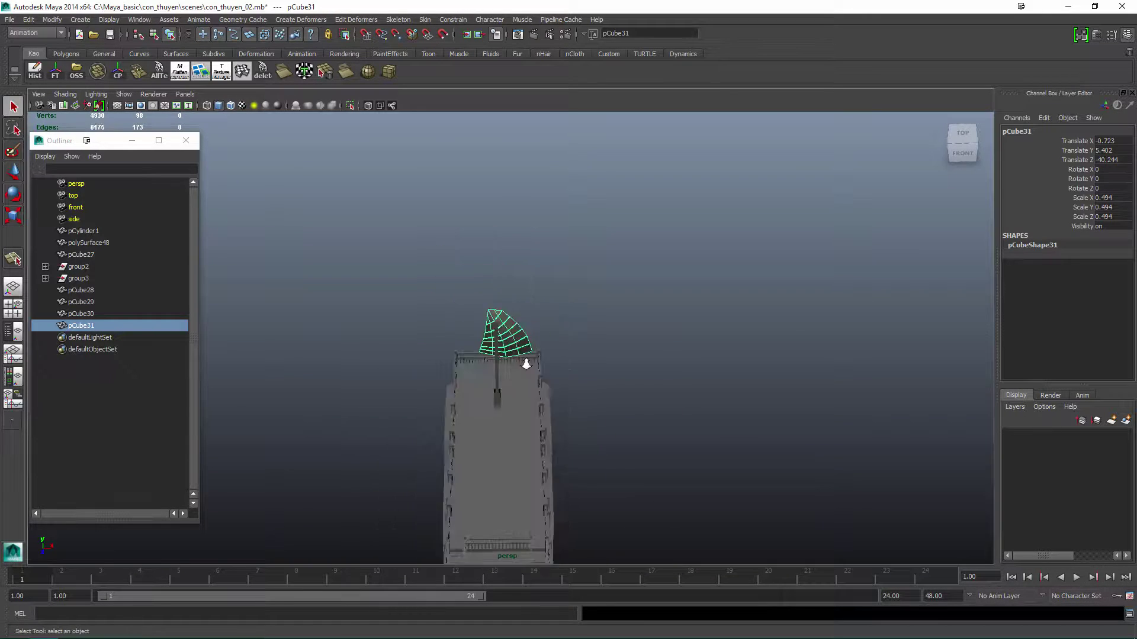
Duplicate the front mast's ropes, move the copies to the rear mast at Translate Z -41.871, and set their Scale Y to 0.54.
{"action": "left_click_drag", "start_coordinate": [523, 368], "coordinate": [643, 286], "text": "alt"}
{"action": "left_click_drag", "start_coordinate": [595, 332], "coordinate": [502, 385], "text": "alt"}
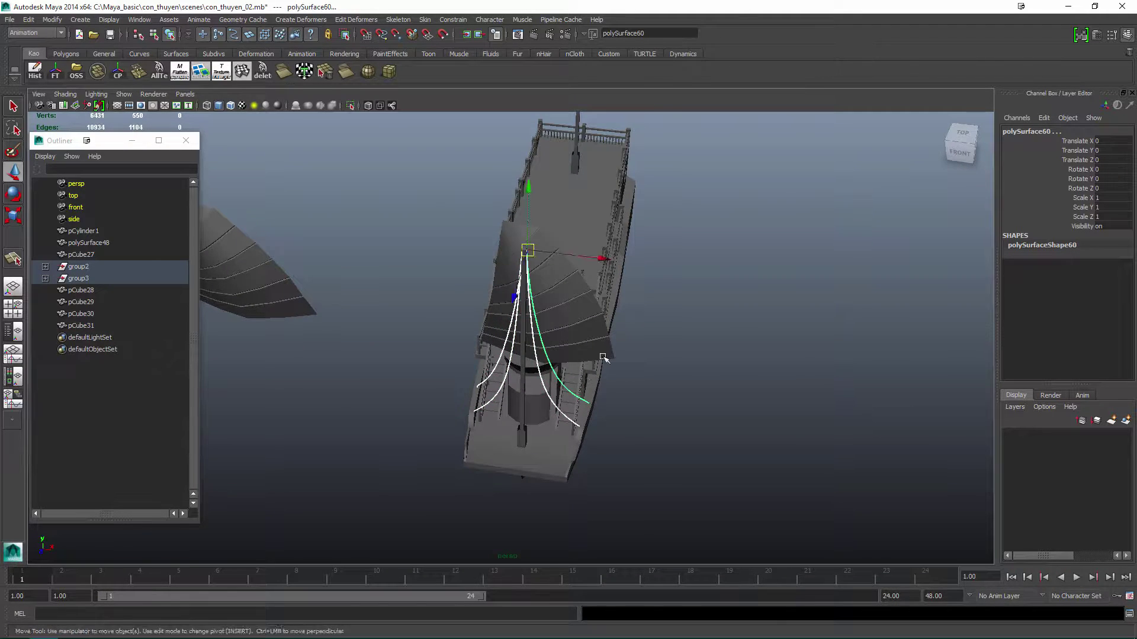
{"action": "left_click_drag", "start_coordinate": [603, 358], "coordinate": [515, 178], "text": "alt"}
{"action": "key", "text": "r"}
{"action": "left_click_drag", "start_coordinate": [510, 173], "coordinate": [510, 195]}
{"action": "left_click_drag", "start_coordinate": [510, 196], "coordinate": [598, 284], "text": "alt"}
{"action": "key", "text": "F8"}
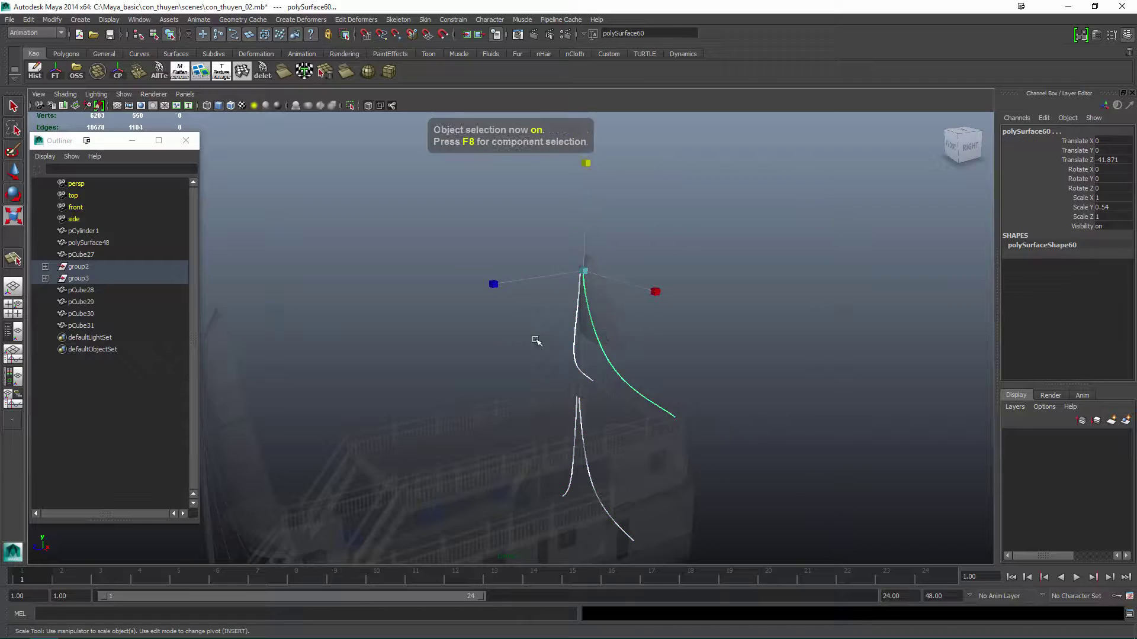
Fit the copied ropes between the rear mast and the upper deck's aft railing.
{"action": "left_click", "coordinate": [536, 341]}
{"action": "left_click_drag", "start_coordinate": [536, 341], "coordinate": [533, 296], "text": "alt"}
{"action": "left_click", "coordinate": [617, 325]}
{"action": "key", "text": "w"}
{"action": "left_click", "coordinate": [620, 319]}
{"action": "key", "text": "q"}
{"action": "left_click", "coordinate": [685, 317]}
{"action": "left_click", "coordinate": [409, 258]}
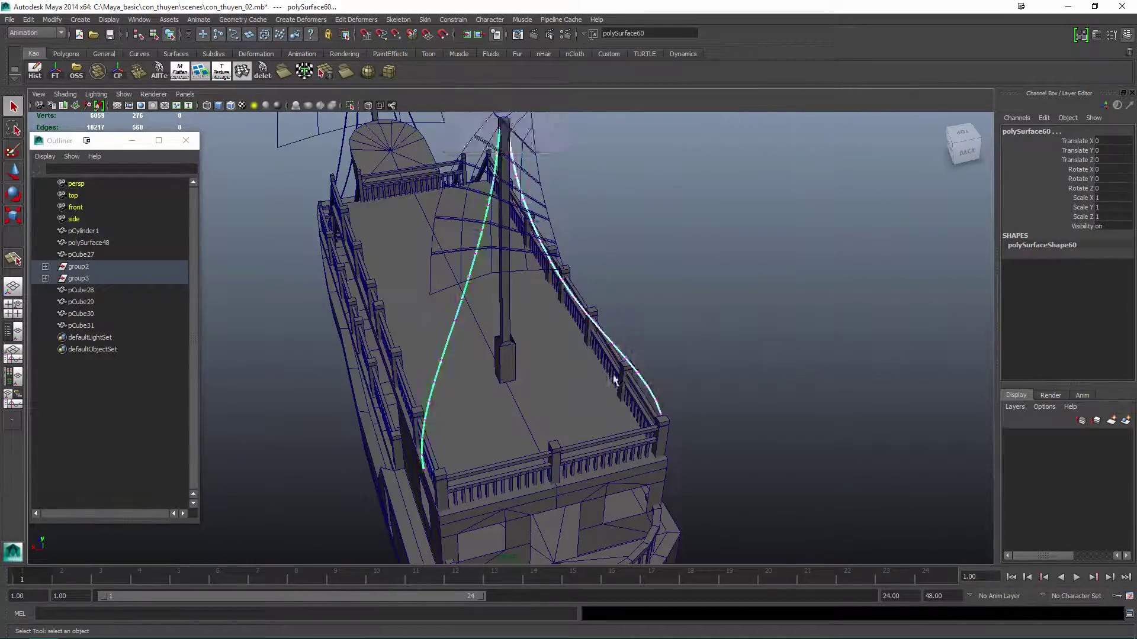
Spread the rear ropes' lower vertices out to the aft railing corners with soft selection, and save the scene as con_thuyen_03.
{"action": "key", "text": "4"}
{"action": "key", "text": "F9"}
{"action": "left_click", "coordinate": [675, 401]}
{"action": "key", "text": "5"}
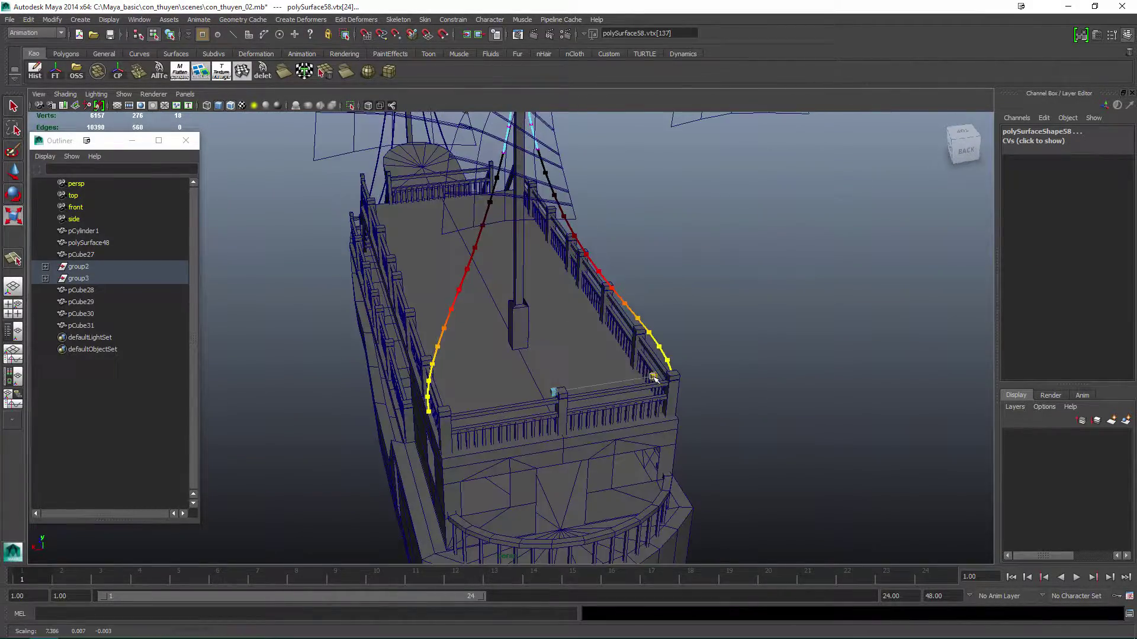
{"action": "left_click_drag", "start_coordinate": [625, 423], "coordinate": [533, 356], "text": "alt"}
{"action": "key", "text": "F8"}
{"action": "key", "text": "ctrl+shift+s"}
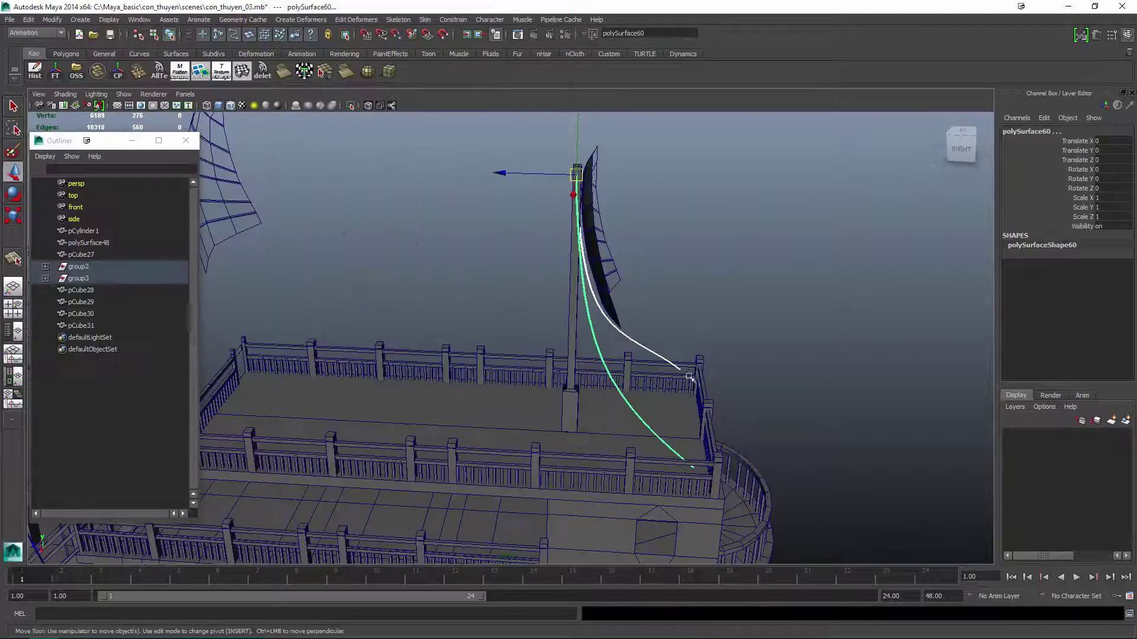
Try to rotate a single rear mast rope toward the front of the deck.
{"action": "left_click_drag", "start_coordinate": [651, 296], "coordinate": [738, 414], "text": "alt"}
{"action": "left_click", "coordinate": [563, 237]}
{"action": "key", "text": "e"}
{"action": "left_click_drag", "start_coordinate": [562, 237], "coordinate": [653, 367], "text": "alt"}
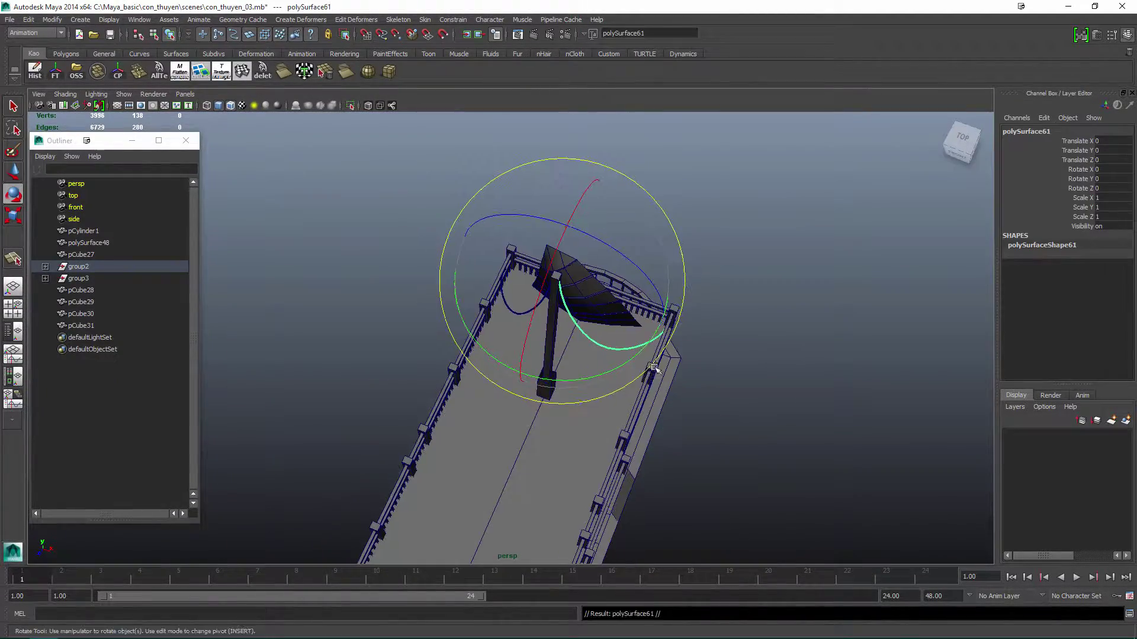
{"action": "left_click_drag", "start_coordinate": [574, 371], "coordinate": [655, 324], "text": "alt"}
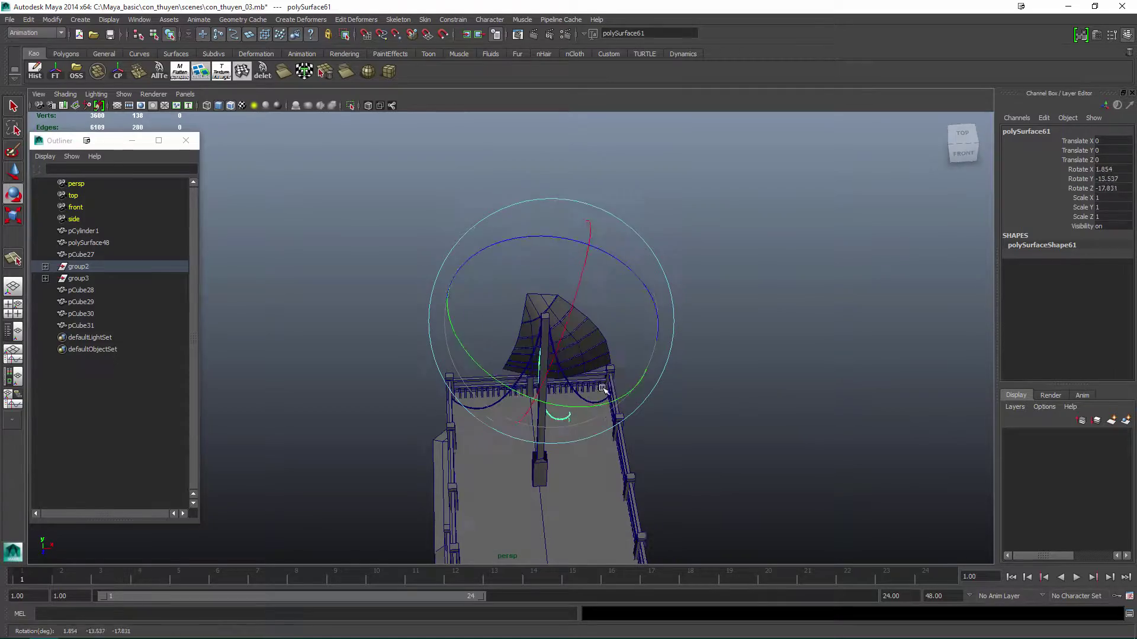
{"action": "left_click_drag", "start_coordinate": [560, 376], "coordinate": [608, 285], "text": "alt"}
{"action": "key", "text": "ctrl+z"}
Aim a rope forward from the rear mast's top toward the upper deck's side railing.
{"action": "left_click_drag", "start_coordinate": [586, 187], "coordinate": [677, 313], "text": "alt"}
{"action": "key", "text": "F11"}
{"action": "left_click", "coordinate": [636, 380]}
{"action": "key", "text": "w"}
{"action": "key", "text": "q"}
{"action": "left_click", "coordinate": [610, 265]}
{"action": "left_click", "coordinate": [677, 313]}
Duplicate the rigging and adjust the copy's vertices so ropes run from the rear mast to both side railings.
{"action": "key", "text": "ctrl+d"}
{"action": "key", "text": "w"}
{"action": "left_click_drag", "start_coordinate": [553, 255], "coordinate": [500, 312]}
{"action": "key", "text": "F9"}
{"action": "left_click_drag", "start_coordinate": [438, 243], "coordinate": [559, 367], "text": "alt"}
{"action": "key", "text": "q"}
{"action": "key", "text": "F8"}
{"action": "left_click", "coordinate": [624, 335]}
{"action": "key", "text": "e"}
{"action": "key", "text": "q"}
{"action": "left_click", "coordinate": [559, 368]}
Add a lattice with 4 × 5 × 2 divisions to the main sail and shift its outer points to curve the sail's edge.
{"action": "right_click_drag", "start_coordinate": [559, 368], "coordinate": [683, 233], "text": "alt"}
{"action": "key", "text": "w"}
{"action": "left_click_drag", "start_coordinate": [682, 233], "coordinate": [592, 367], "text": "alt"}
{"action": "left_click", "coordinate": [551, 285]}
{"action": "key", "text": "e"}
{"action": "key", "text": "q"}
{"action": "left_click", "coordinate": [55, 71]}
{"action": "left_click", "coordinate": [297, 49]}
{"action": "key", "text": "F8"}
{"action": "key", "text": "w"}
{"action": "left_click_drag", "start_coordinate": [533, 320], "coordinate": [612, 456]}
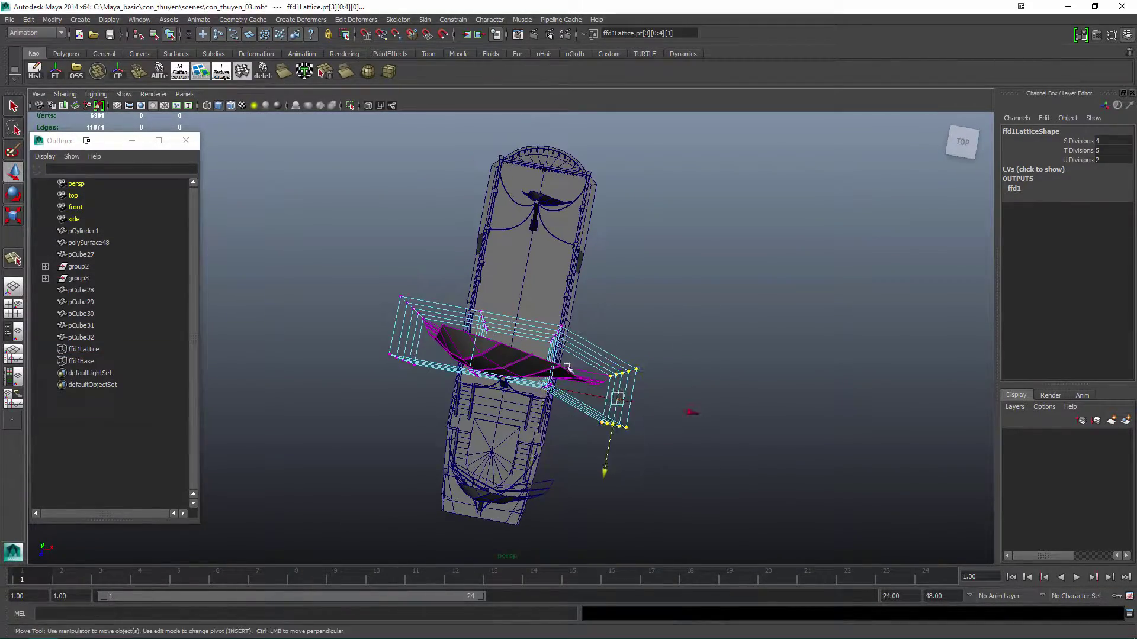
Reshape the main sail's lower corner by moving lattice points, and delete the sail's history.
{"action": "left_click_drag", "start_coordinate": [490, 369], "coordinate": [583, 342], "text": "alt"}
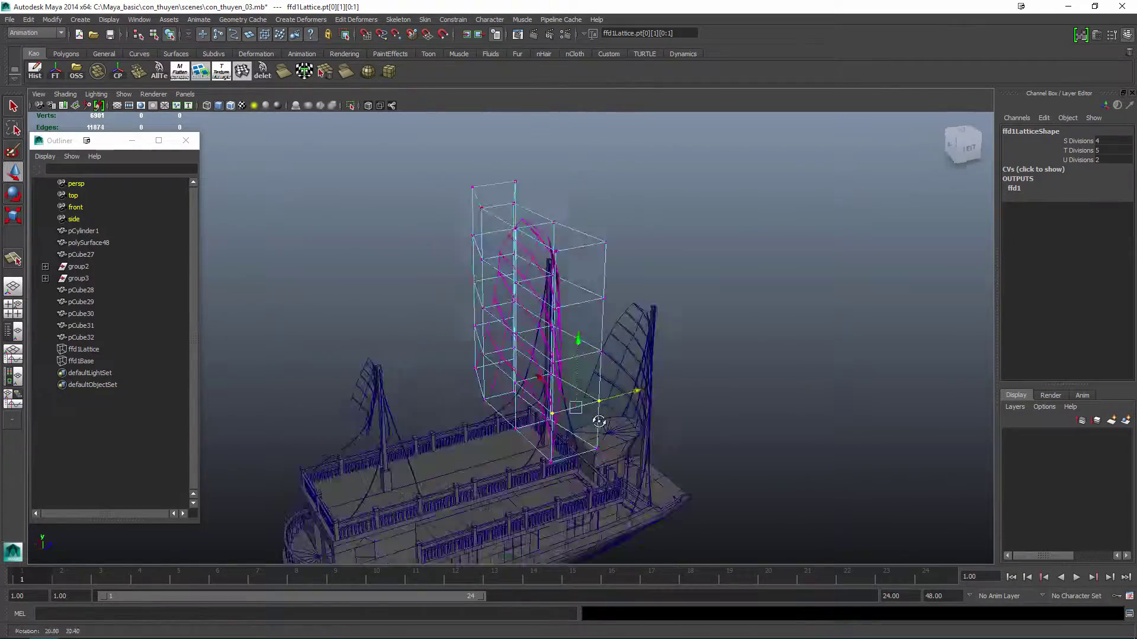
{"action": "left_click_drag", "start_coordinate": [450, 420], "coordinate": [524, 489]}
{"action": "left_click_drag", "start_coordinate": [551, 480], "coordinate": [647, 279]}
{"action": "left_click", "coordinate": [422, 322]}
{"action": "key", "text": "q"}
{"action": "left_click", "coordinate": [478, 357]}
{"action": "key", "text": "alt+shift+d"}
Pull the main sail's side edge outward with soft selection at a falloff radius of 16.98, and freeze its transforms.
{"action": "key", "text": "F8"}
{"action": "left_click", "coordinate": [498, 271]}
{"action": "key", "text": "e"}
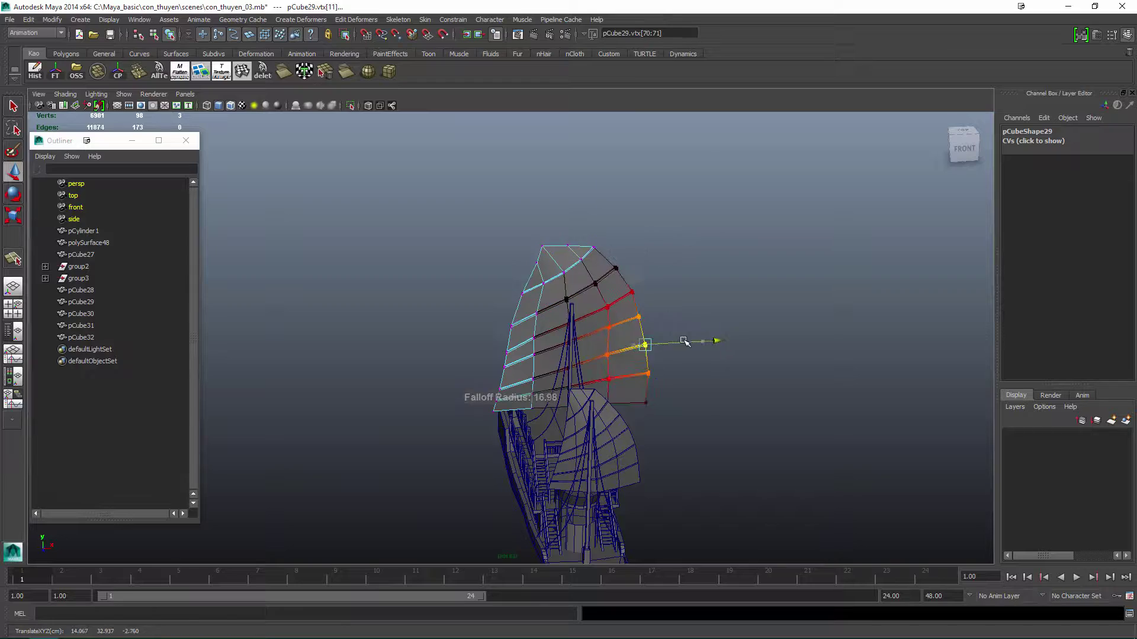
{"action": "left_click", "coordinate": [537, 256]}
{"action": "left_click_drag", "start_coordinate": [684, 342], "coordinate": [466, 262], "text": "alt"}
{"action": "key", "text": "F8"}
{"action": "key", "text": "e"}
{"action": "left_click", "coordinate": [56, 73]}
Group all masts, sails and ropes and name the group canh_buom.
{"action": "left_click_drag", "start_coordinate": [609, 191], "coordinate": [629, 335]}
{"action": "left_click_drag", "start_coordinate": [661, 297], "coordinate": [521, 355], "text": "alt"}
{"action": "key", "text": "ctrl+g"}
{"action": "double_click", "coordinate": [78, 279]}
{"action": "type", "text": "canh_buom"}
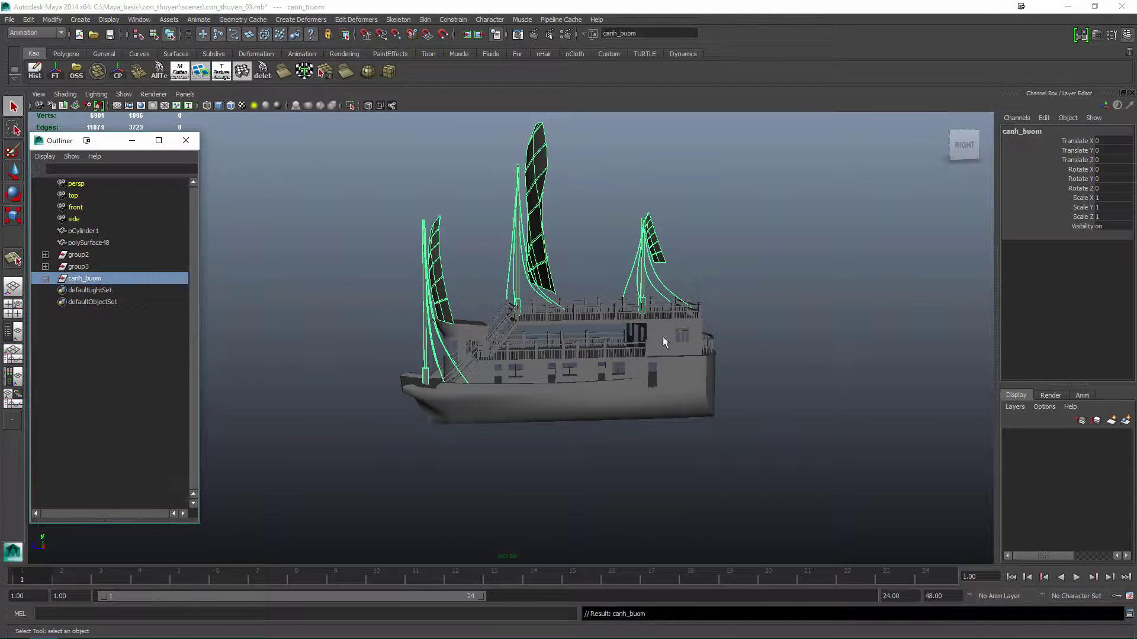
Reposition and enlarge the rear mast's sail, freeze its transforms, and save the scene.
{"action": "left_click_drag", "start_coordinate": [663, 336], "coordinate": [584, 341], "text": "alt"}
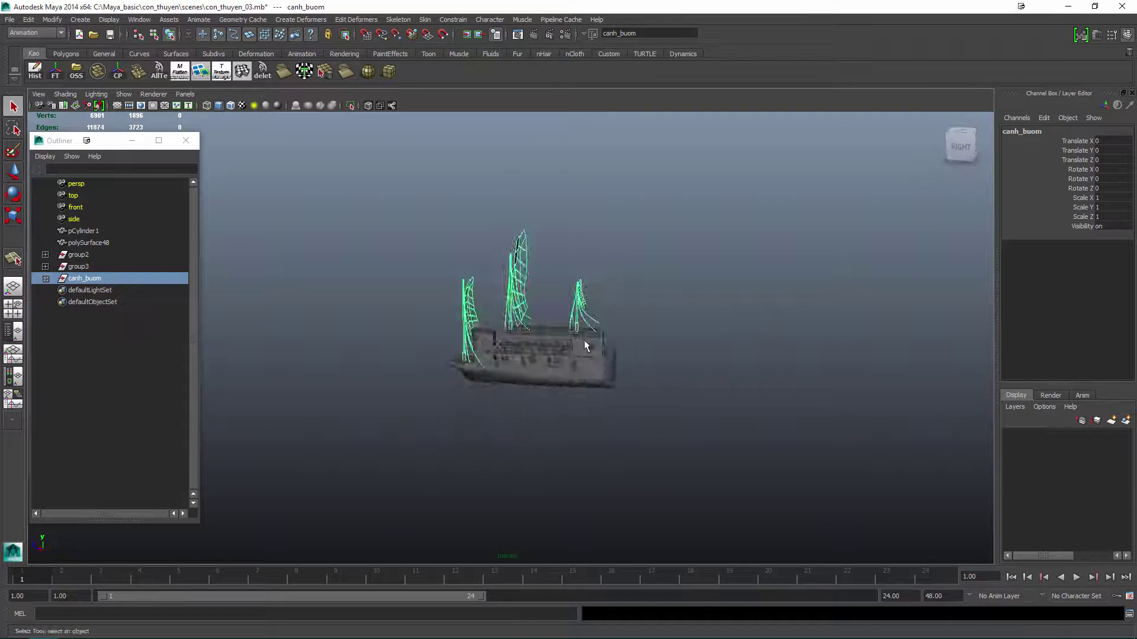
{"action": "left_click", "coordinate": [697, 302]}
{"action": "left_click_drag", "start_coordinate": [546, 240], "coordinate": [685, 329], "text": "alt"}
{"action": "key", "text": "w"}
{"action": "left_click_drag", "start_coordinate": [639, 261], "coordinate": [609, 259]}
{"action": "left_click_drag", "start_coordinate": [652, 278], "coordinate": [610, 305], "text": "alt"}
{"action": "key", "text": "r"}
{"action": "left_click_drag", "start_coordinate": [610, 305], "coordinate": [754, 320]}
{"action": "left_click", "coordinate": [55, 71]}
{"action": "key", "text": "ctrl+s"}
{"action": "left_click", "coordinate": [713, 314]}
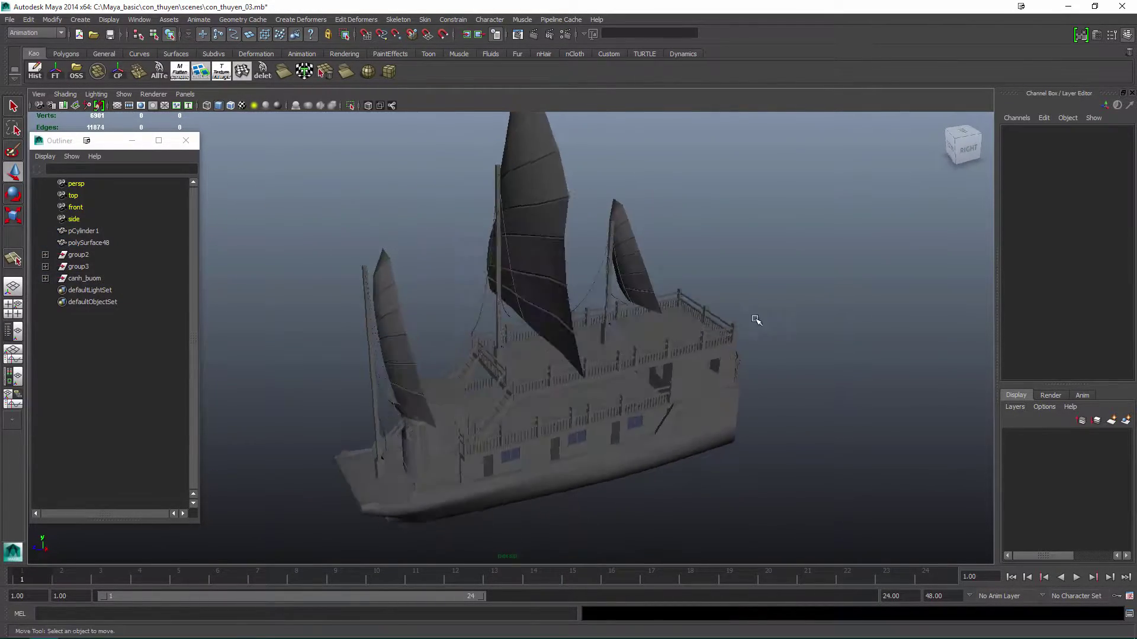
Create a polygon cube and move it forward along Z to a spot in front of the ship's bow.
{"action": "right_click_drag", "start_coordinate": [753, 320], "coordinate": [708, 310], "text": "alt"}
{"action": "left_click_drag", "start_coordinate": [707, 311], "coordinate": [778, 309], "text": "alt"}
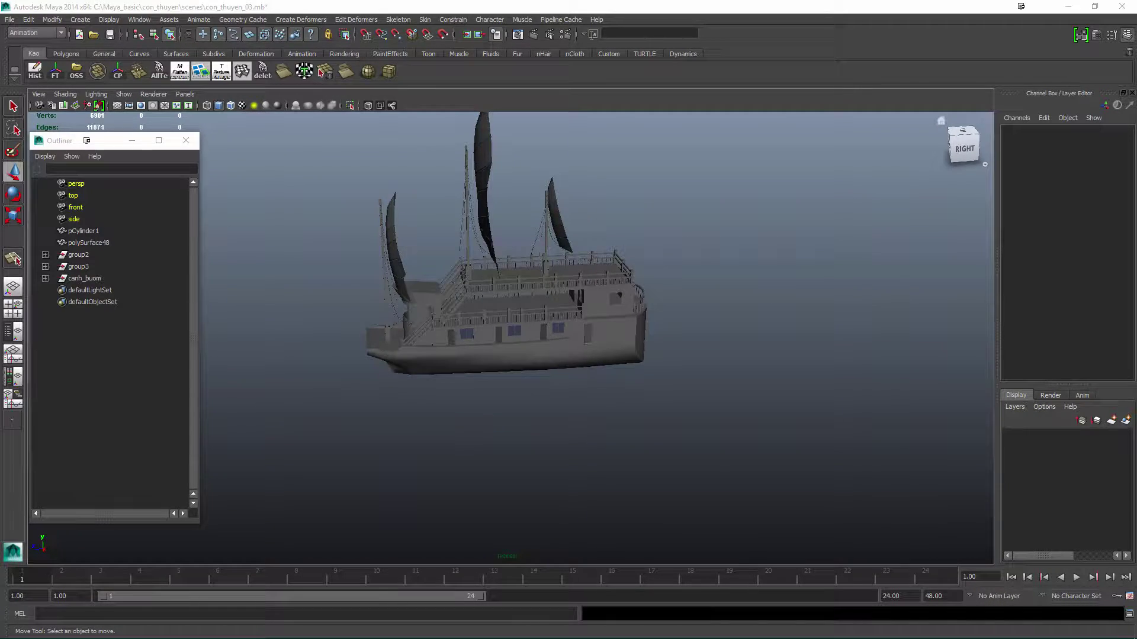
{"action": "scroll", "coordinate": [722, 350], "scroll_direction": "up", "scroll_amount": 5}
{"action": "scroll", "coordinate": [616, 385], "scroll_direction": "up", "scroll_amount": 4}
{"action": "left_click", "coordinate": [616, 386]}
{"action": "key", "text": "q"}
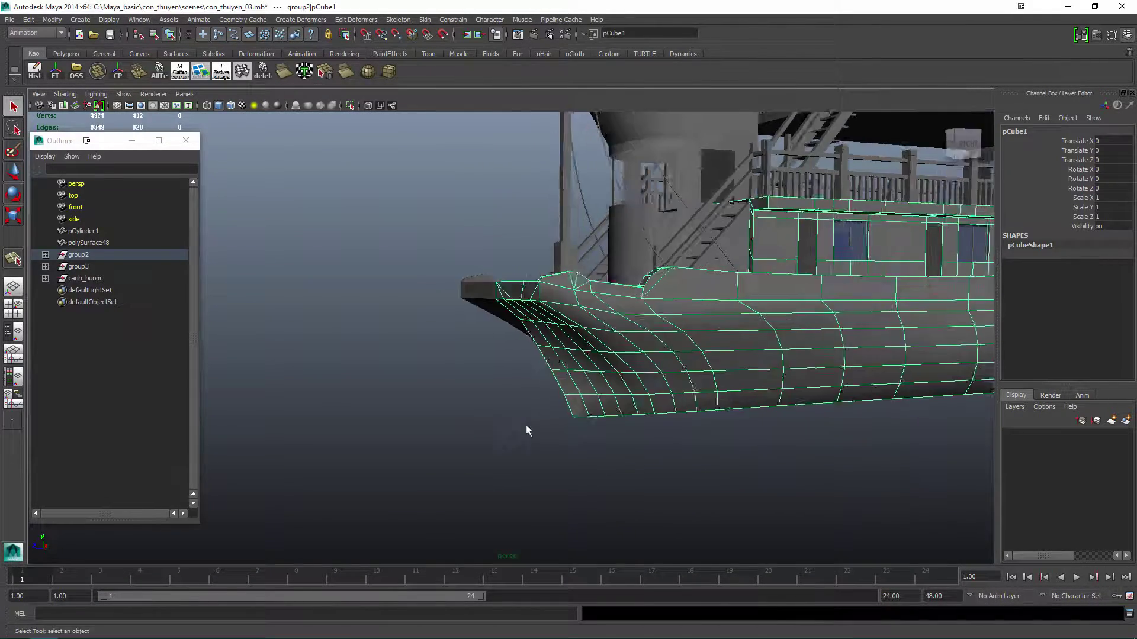
{"action": "left_click", "coordinate": [526, 428]}
{"action": "scroll", "coordinate": [654, 454], "scroll_direction": "down", "scroll_amount": 3}
{"action": "left_click", "coordinate": [57, 72]}
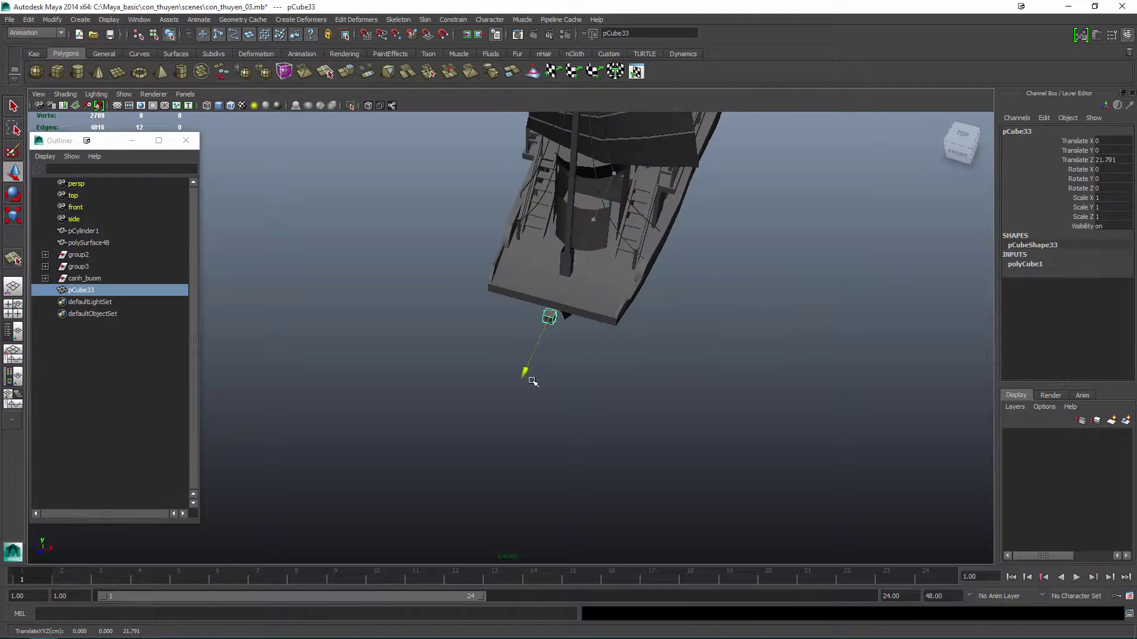
{"action": "left_click_drag", "start_coordinate": [527, 376], "coordinate": [691, 240], "text": "alt"}
Split the cube with two edge loops and extrude two adjacent side faces into a raised, pointed anchor fluke.
{"action": "key", "text": "q"}
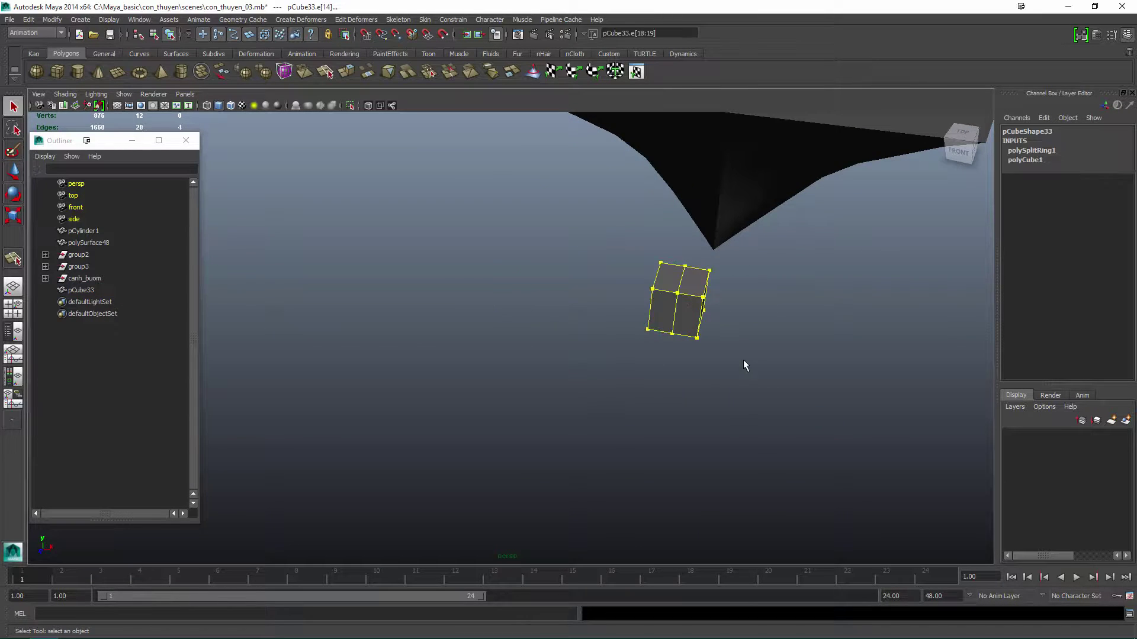
{"action": "left_click_drag", "start_coordinate": [744, 360], "coordinate": [563, 288], "text": "alt"}
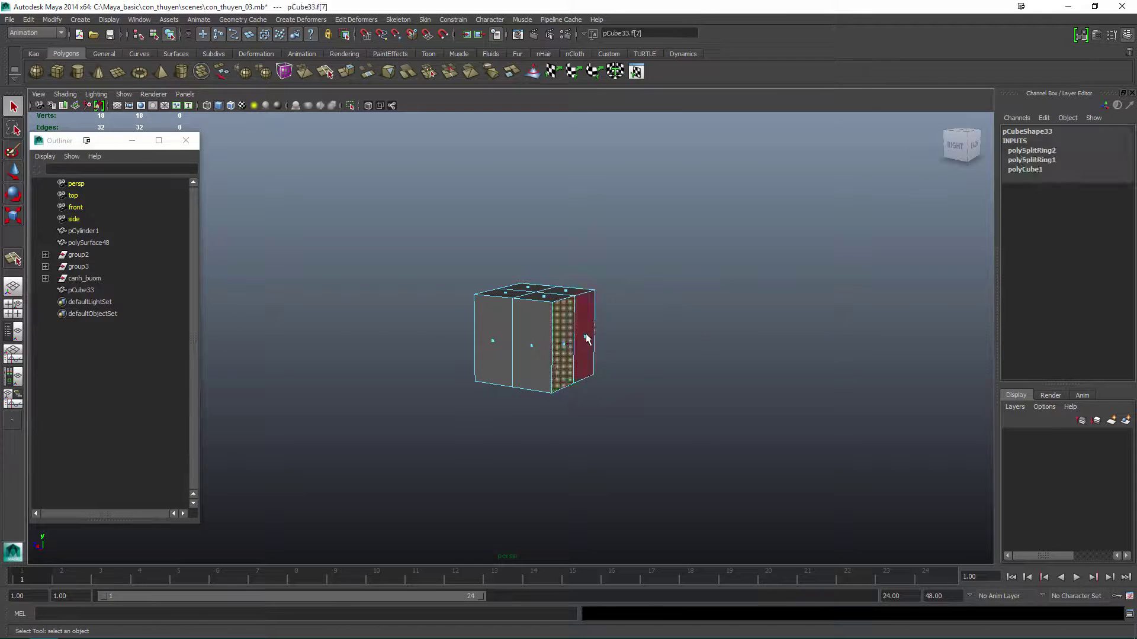
{"action": "key", "text": "ctrl+e"}
{"action": "left_click_drag", "start_coordinate": [587, 339], "coordinate": [632, 350]}
{"action": "left_click", "coordinate": [682, 293]}
{"action": "key", "text": "w"}
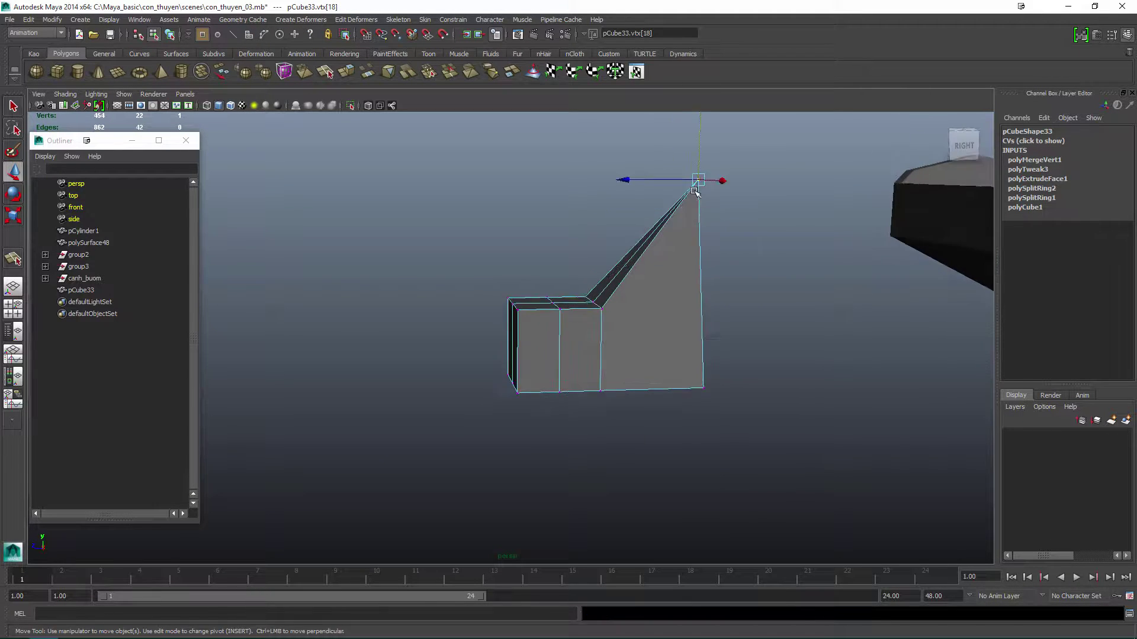
Delete the anchor block's redundant faces and extrude a neighbouring side face outward.
{"action": "key", "text": "Delete"}
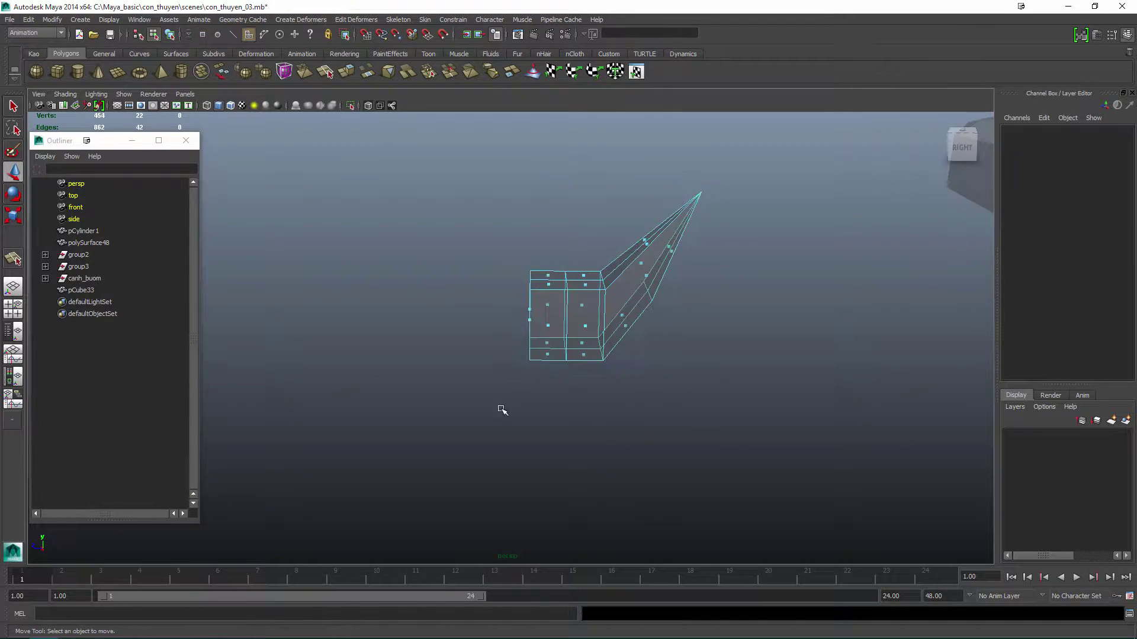
{"action": "key", "text": "F8"}
{"action": "left_click_drag", "start_coordinate": [556, 296], "coordinate": [655, 413], "text": "alt"}
{"action": "left_click", "coordinate": [572, 346]}
{"action": "key", "text": "ctrl+e"}
{"action": "key", "text": "q"}
{"action": "left_click", "coordinate": [587, 373]}
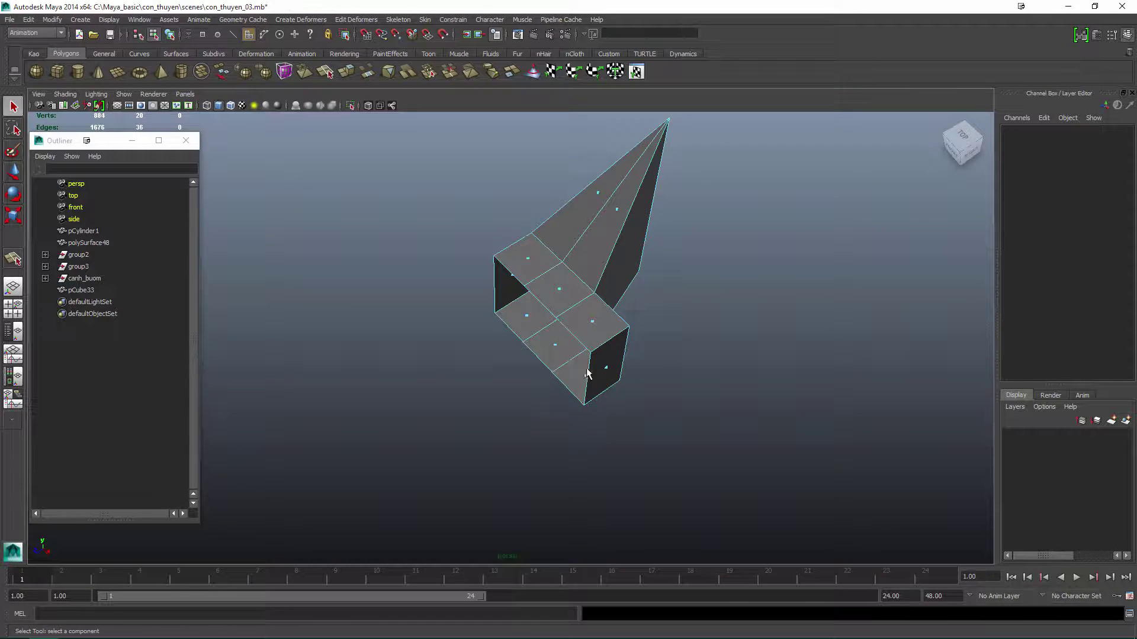
Narrow the side extrusion's end by adjusting its outer vertices, and reduce the anchor head to a quarter piece in top view.
{"action": "left_click_drag", "start_coordinate": [613, 335], "coordinate": [609, 354], "text": "alt"}
{"action": "key", "text": "F9"}
{"action": "left_click_drag", "start_coordinate": [630, 299], "coordinate": [605, 379]}
{"action": "key", "text": "w"}
{"action": "key", "text": "ctrl+z"}
{"action": "key", "text": "ctrl+z"}
{"action": "key", "text": "ctrl+z"}
{"action": "key", "text": "ctrl+z"}
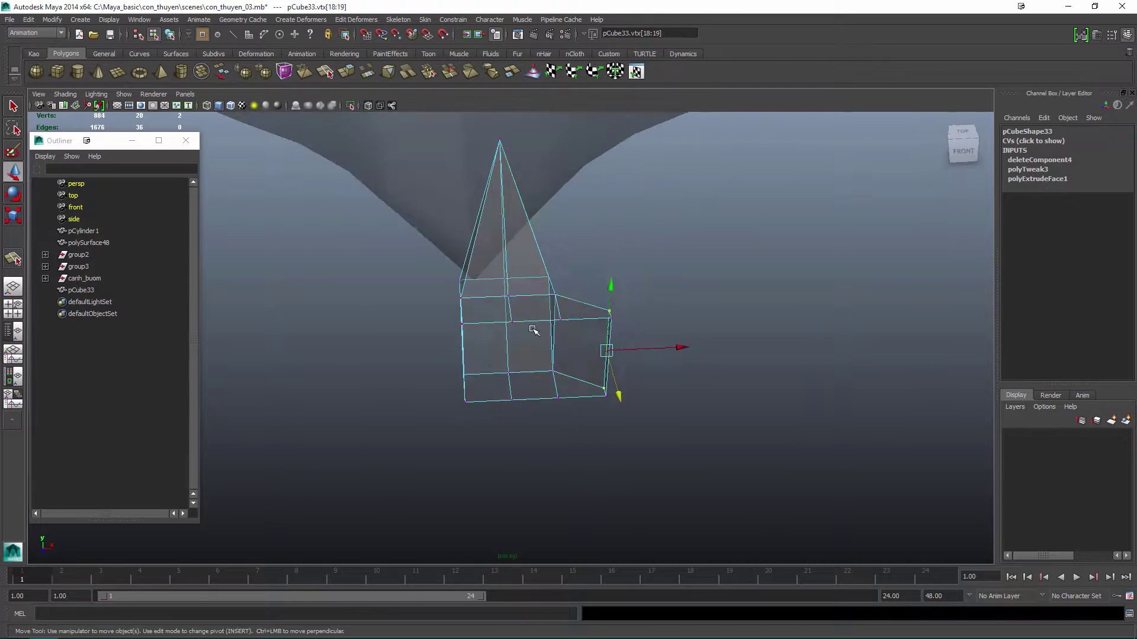
{"action": "key", "text": "space"}
{"action": "left_click", "coordinate": [518, 364]}
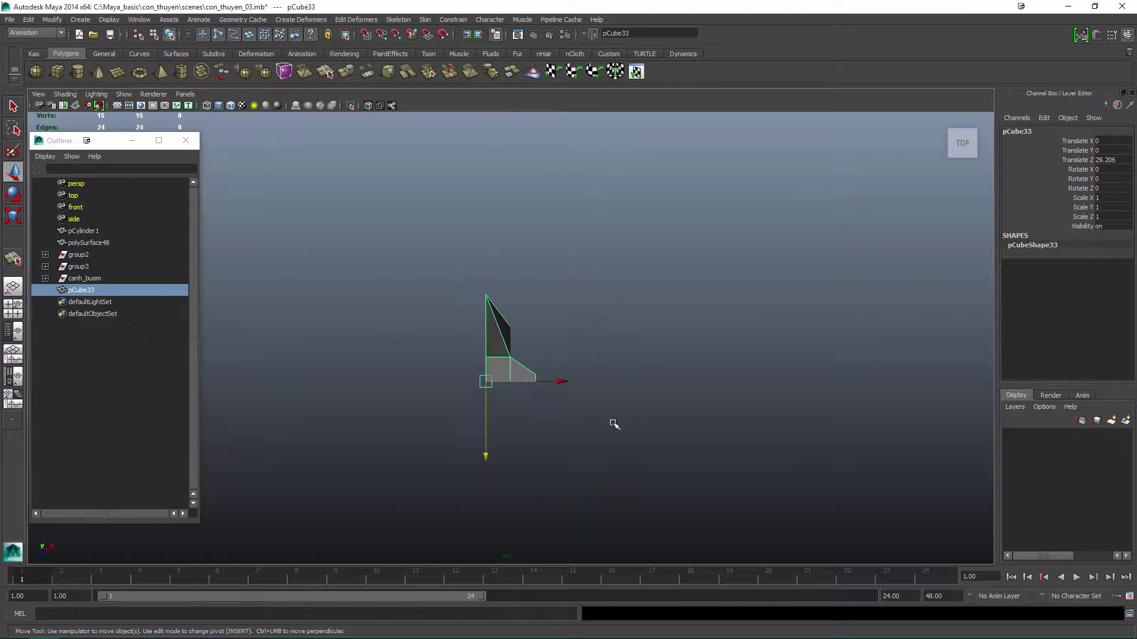
Mirror the quarter piece to the opposite side and front to back with Duplicate Special, using Scale Z -1 for the latter.
{"action": "left_click", "coordinate": [56, 72]}
{"action": "key", "text": "ctrl+shift+d"}
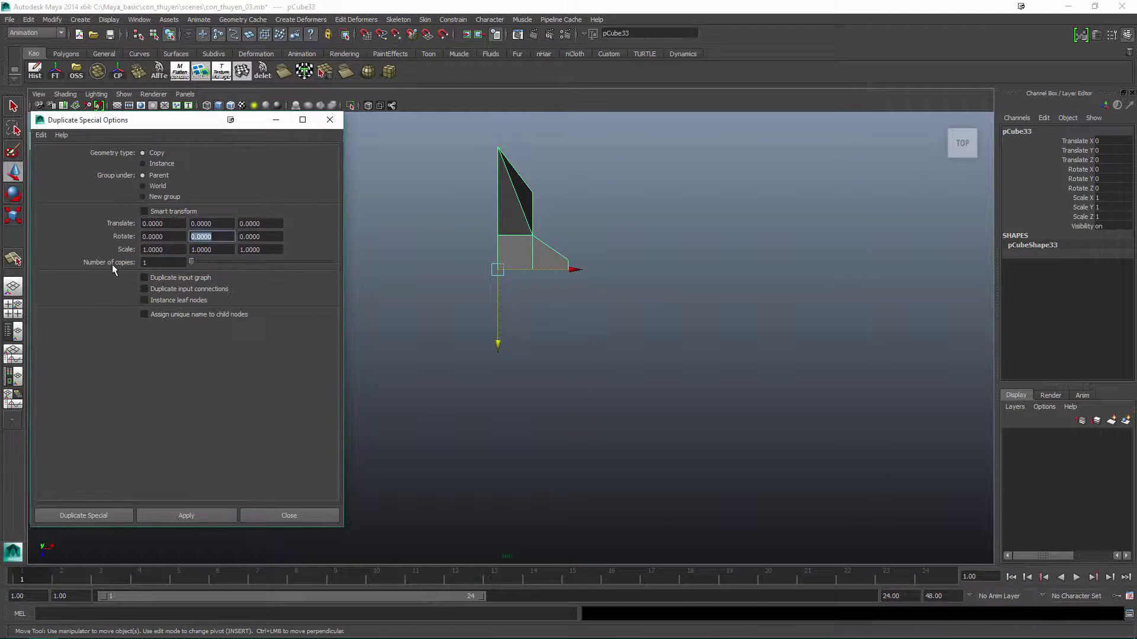
{"action": "type", "text": "90"}
{"action": "left_click", "coordinate": [213, 514]}
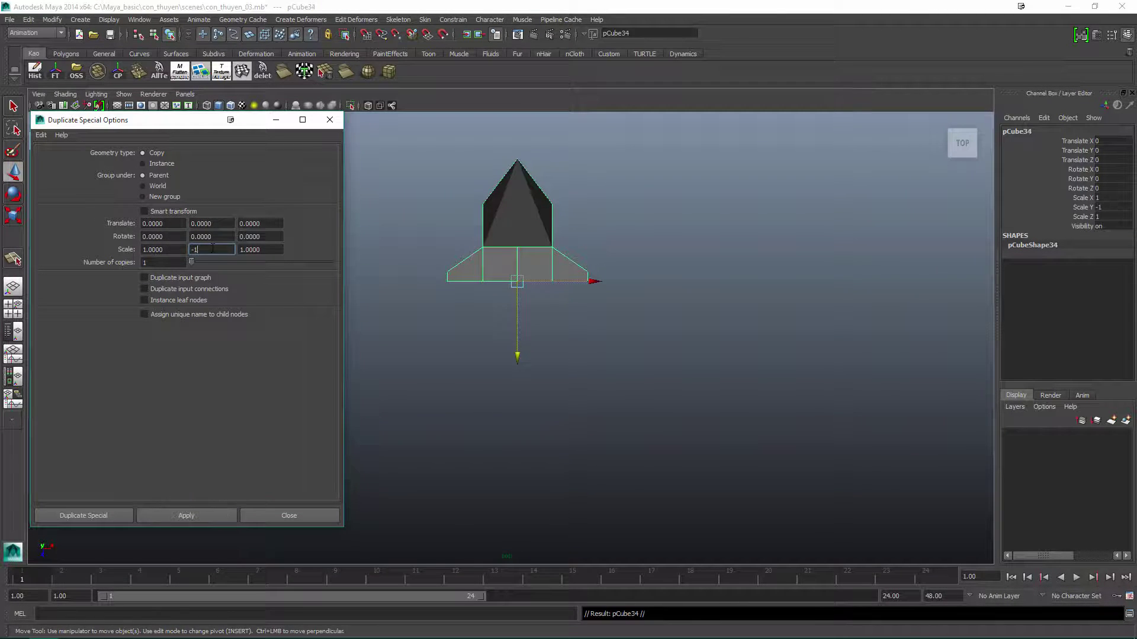
{"action": "left_click", "coordinate": [187, 516]}
Adjust the short side spikes' vertices and bend the anchor head so its fluke tips point upward.
{"action": "left_click_drag", "start_coordinate": [550, 356], "coordinate": [599, 326], "text": "alt"}
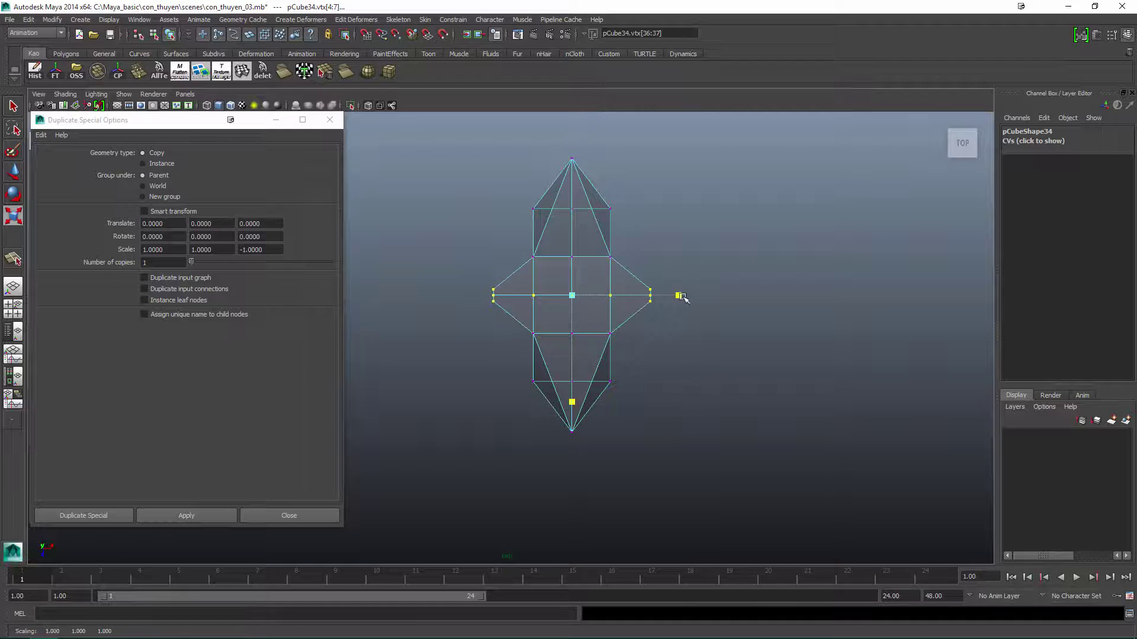
{"action": "key", "text": "space"}
{"action": "left_click_drag", "start_coordinate": [622, 254], "coordinate": [751, 258], "text": "alt"}
{"action": "key", "text": "F8"}
{"action": "key", "text": "y"}
{"action": "left_click", "coordinate": [573, 323]}
{"action": "key", "text": "q"}
{"action": "left_click_drag", "start_coordinate": [754, 201], "coordinate": [561, 372], "text": "alt"}
{"action": "key", "text": "r"}
{"action": "key", "text": "q"}
{"action": "key", "text": "F8"}
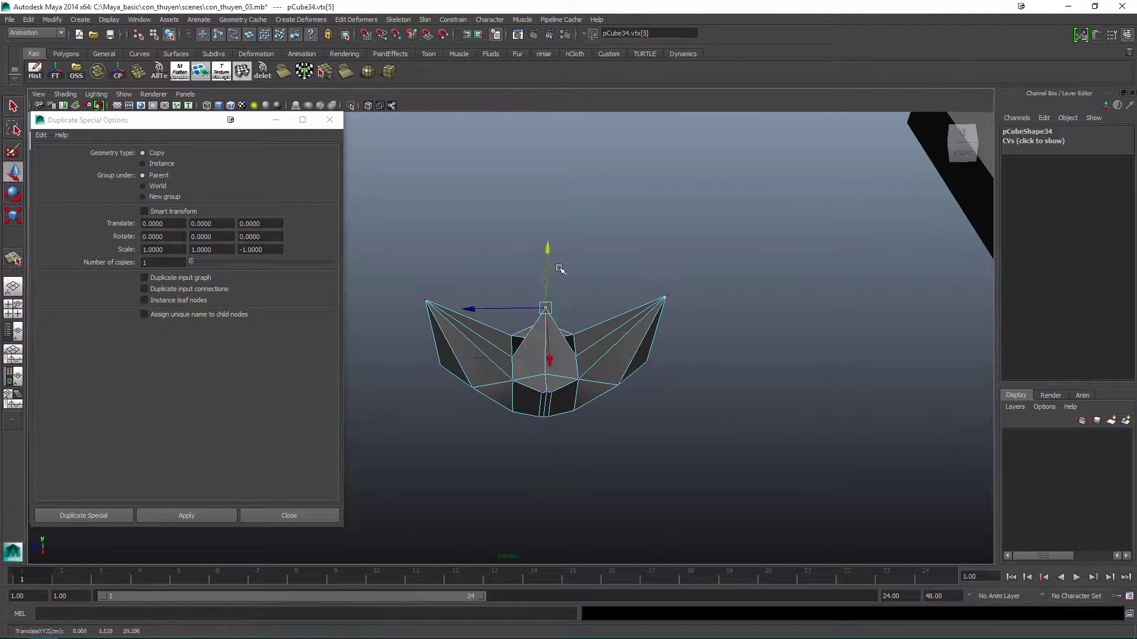
Merge the short fluke's tip vertices and raise its point to match the long flukes.
{"action": "left_click_drag", "start_coordinate": [560, 270], "coordinate": [553, 279], "text": "alt"}
{"action": "right_click_drag", "start_coordinate": [553, 279], "coordinate": [549, 286], "text": "shift"}
{"action": "mouse_move", "coordinate": [594, 326]}
{"action": "left_mouse_down", "text": "alt"}
{"action": "mouse_move", "coordinate": [583, 340]}
{"action": "mouse_move", "coordinate": [608, 313]}
{"action": "left_mouse_up", "text": "alt"}
{"action": "key", "text": "q"}
{"action": "key", "text": "w"}
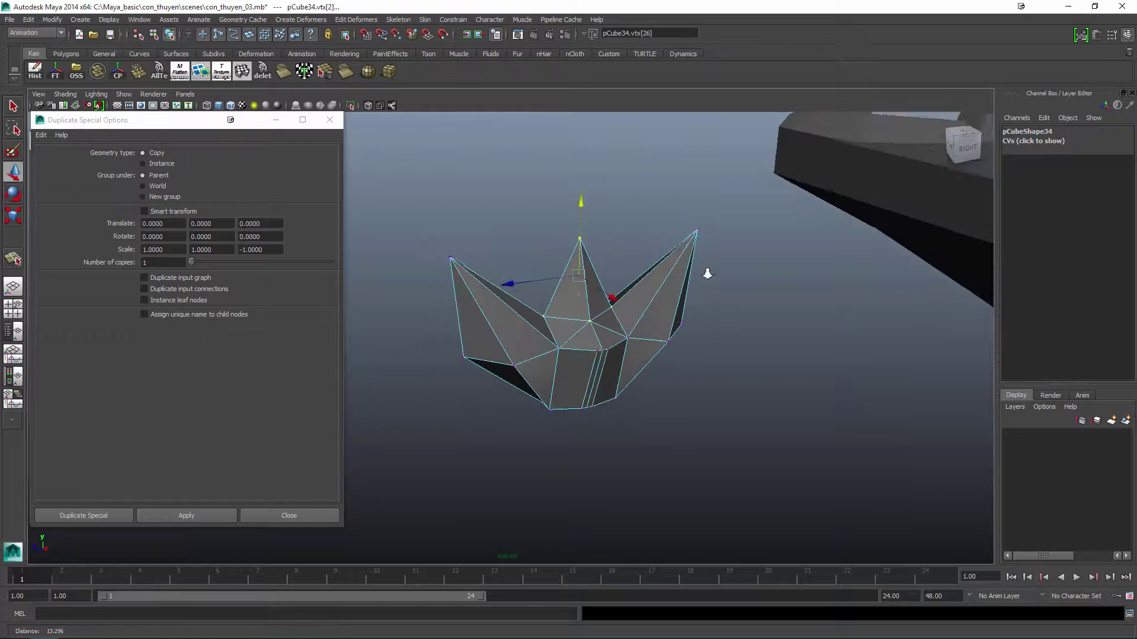
{"action": "left_click_drag", "start_coordinate": [705, 272], "coordinate": [736, 343], "text": "alt"}
{"action": "right_click_drag", "start_coordinate": [736, 343], "coordinate": [621, 335], "text": "alt"}
{"action": "left_click_drag", "start_coordinate": [622, 335], "coordinate": [572, 335], "text": "alt"}
Cut the anchor head near its centre and extrude its middle top faces upward into a long shank.
{"action": "left_click", "coordinate": [572, 336]}
{"action": "right_click_drag", "start_coordinate": [570, 306], "coordinate": [559, 355], "text": "shift"}
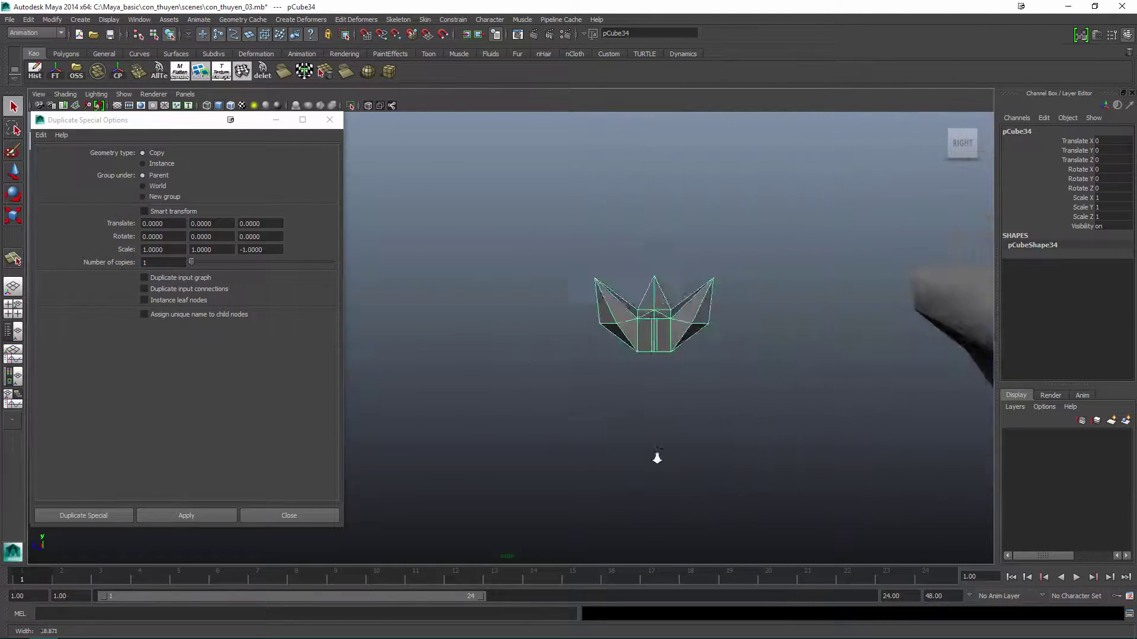
{"action": "scroll", "coordinate": [700, 237], "scroll_direction": "up", "scroll_amount": 5}
{"action": "left_click_drag", "start_coordinate": [710, 252], "coordinate": [703, 426], "text": "alt"}
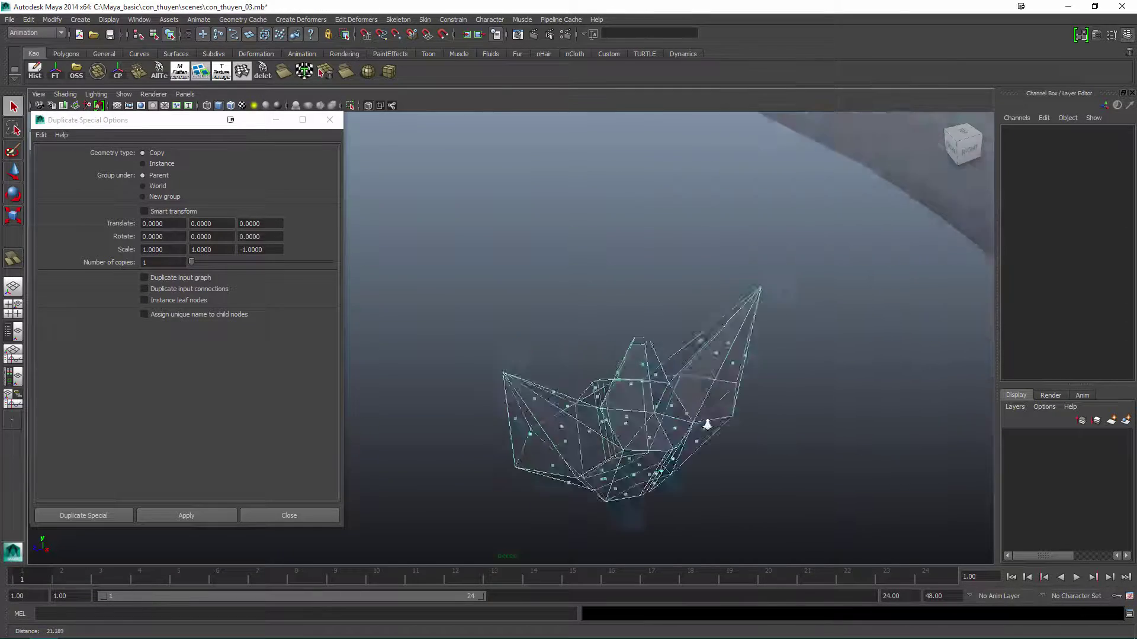
{"action": "key", "text": "F8"}
{"action": "key", "text": "w"}
{"action": "scroll", "coordinate": [613, 313], "scroll_direction": "down", "scroll_amount": 5}
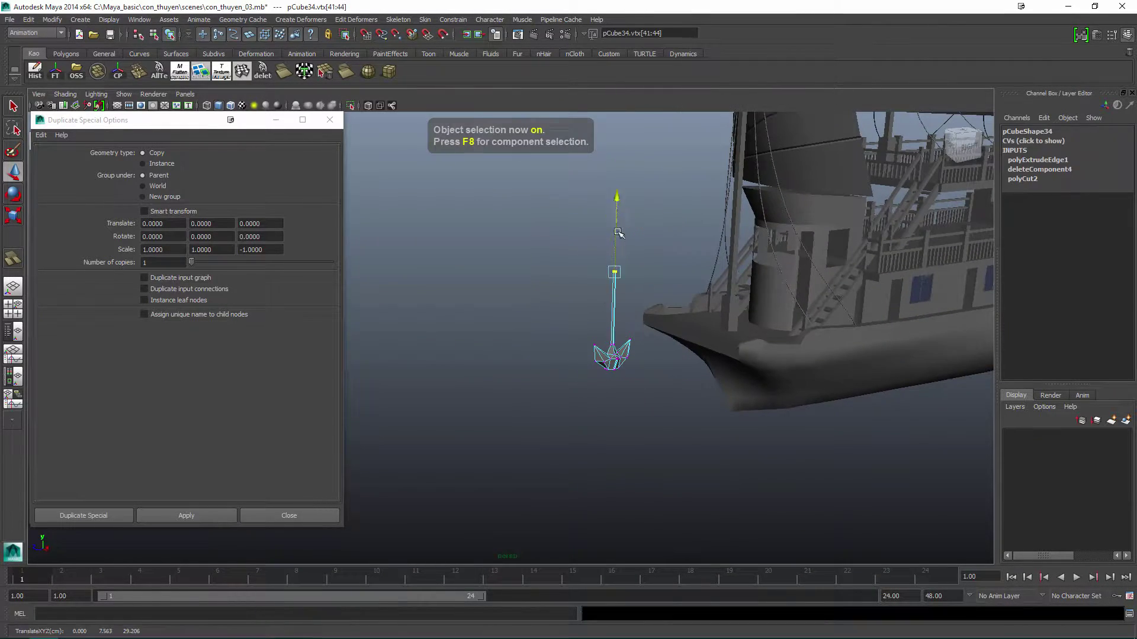
Move the anchor toward the bow at Translate Y -6.895, Z -7.482, and freeze its transforms.
{"action": "scroll", "coordinate": [627, 325], "scroll_direction": "up", "scroll_amount": 3}
{"action": "mouse_move", "coordinate": [627, 325]}
{"action": "left_mouse_down", "text": "alt"}
{"action": "mouse_move", "coordinate": [719, 287]}
{"action": "mouse_move", "coordinate": [580, 312]}
{"action": "mouse_move", "coordinate": [639, 335]}
{"action": "left_mouse_up", "text": "alt"}
{"action": "key", "text": "F10"}
{"action": "scroll", "coordinate": [602, 347], "scroll_direction": "up", "scroll_amount": 5}
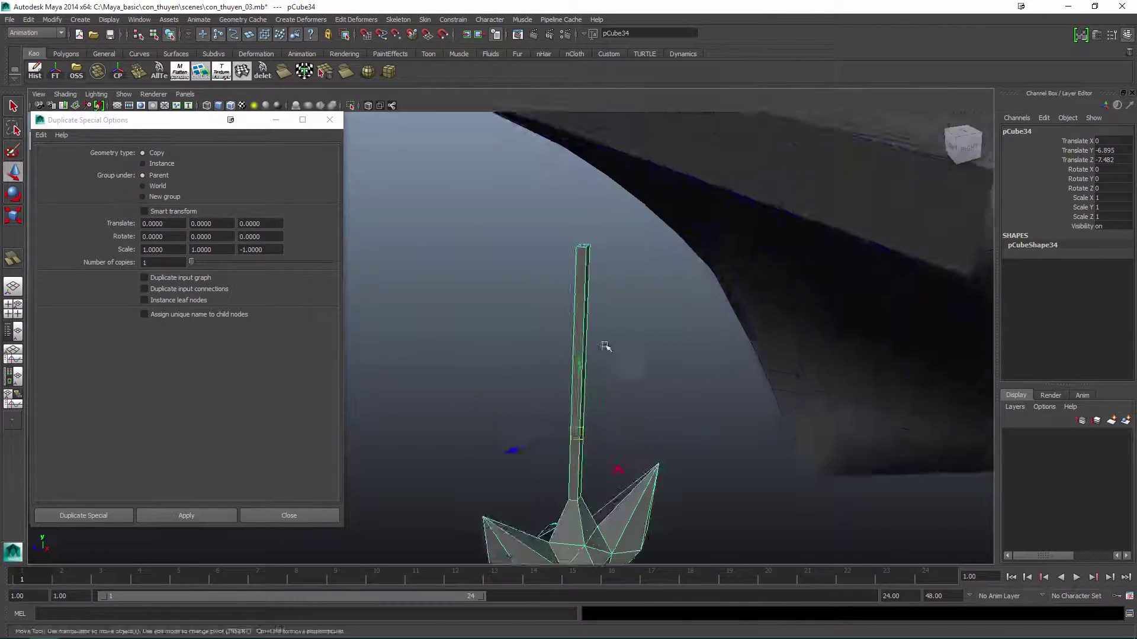
{"action": "key", "text": "q"}
{"action": "left_click", "coordinate": [592, 236]}
{"action": "right_click_drag", "start_coordinate": [594, 377], "coordinate": [594, 377], "text": "shift"}
{"action": "scroll", "coordinate": [687, 312], "scroll_direction": "down", "scroll_amount": 3}
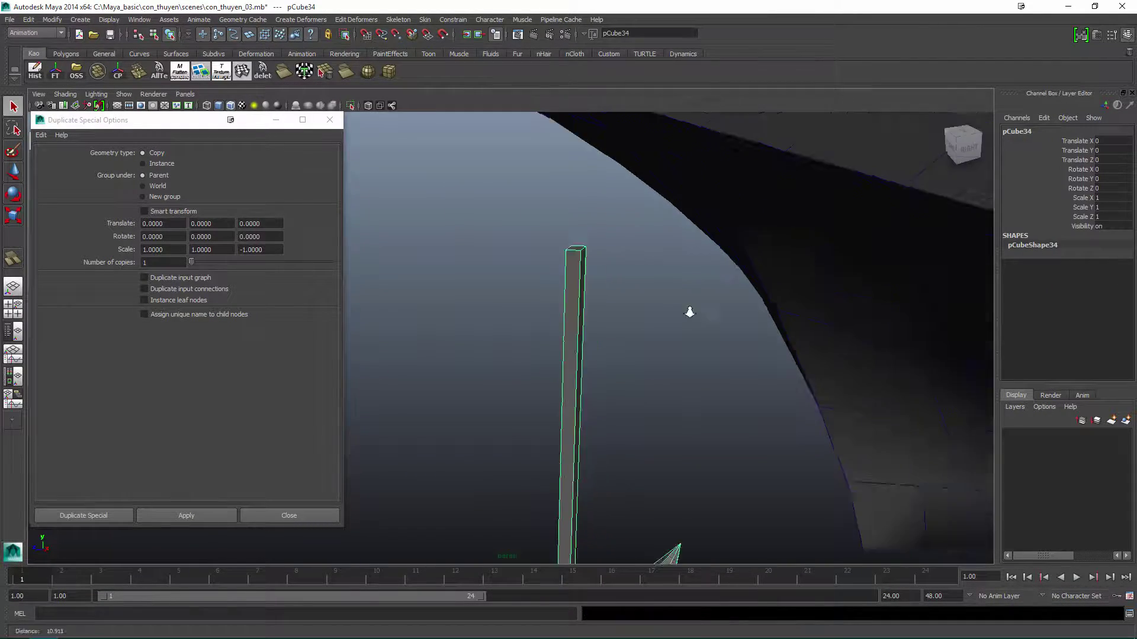
Create a small cube post on the bow deck's edge above the anchor and raise its top face.
{"action": "left_click_drag", "start_coordinate": [688, 312], "coordinate": [662, 402], "text": "alt"}
{"action": "left_click", "coordinate": [522, 376]}
{"action": "key", "text": "w"}
{"action": "left_click_drag", "start_coordinate": [522, 376], "coordinate": [622, 338], "text": "alt"}
{"action": "key", "text": "q"}
{"action": "left_click", "coordinate": [621, 337]}
{"action": "scroll", "coordinate": [713, 325], "scroll_direction": "up", "scroll_amount": 6}
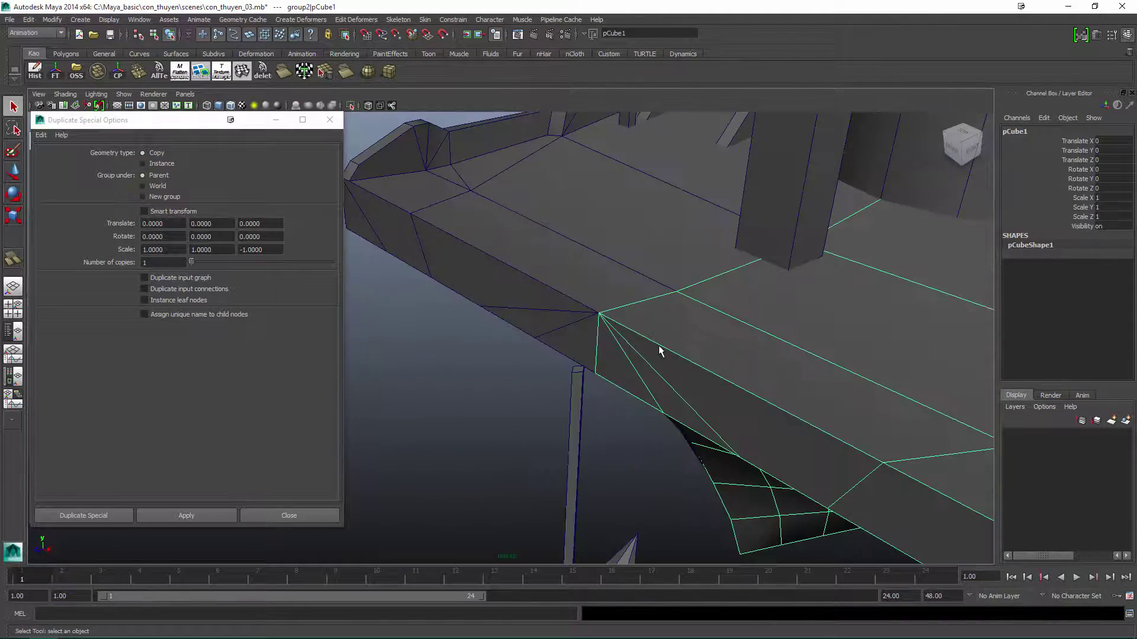
{"action": "left_click_drag", "start_coordinate": [581, 323], "coordinate": [609, 316], "text": "alt"}
{"action": "left_click", "coordinate": [612, 312]}
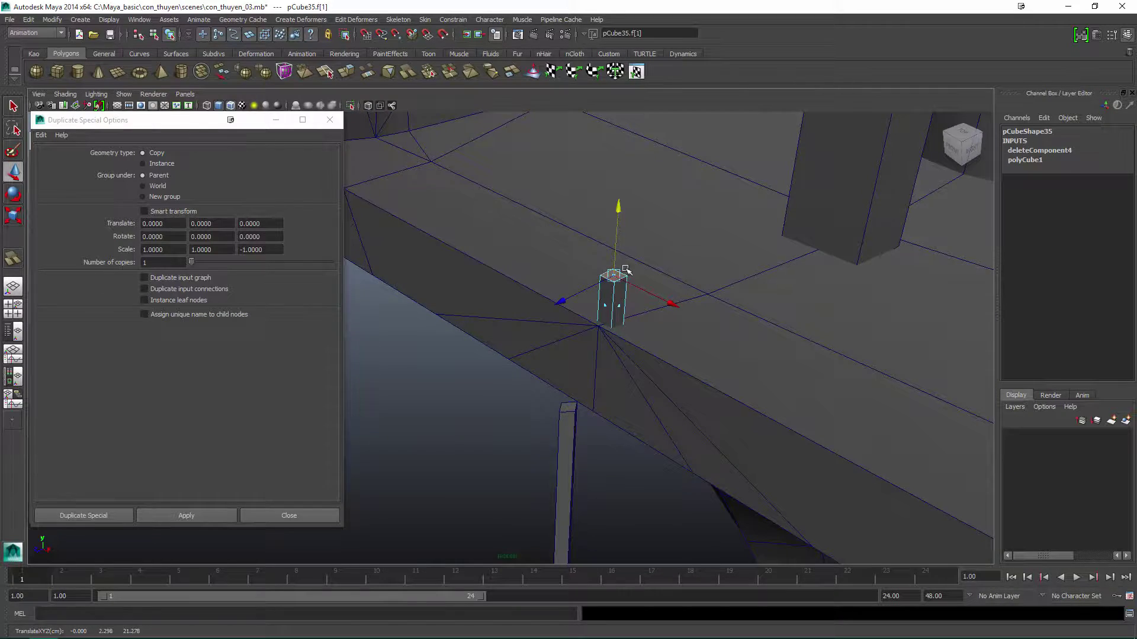
Extrude the faces around the bow post's upper section outward to form a wide cap.
{"action": "scroll", "coordinate": [587, 284], "scroll_direction": "up", "scroll_amount": 3}
{"action": "key", "text": "ctrl+e"}
{"action": "mouse_move", "coordinate": [585, 281]}
{"action": "left_mouse_down", "text": "alt"}
{"action": "mouse_move", "coordinate": [598, 258]}
{"action": "mouse_move", "coordinate": [568, 272]}
{"action": "left_mouse_up", "text": "alt"}
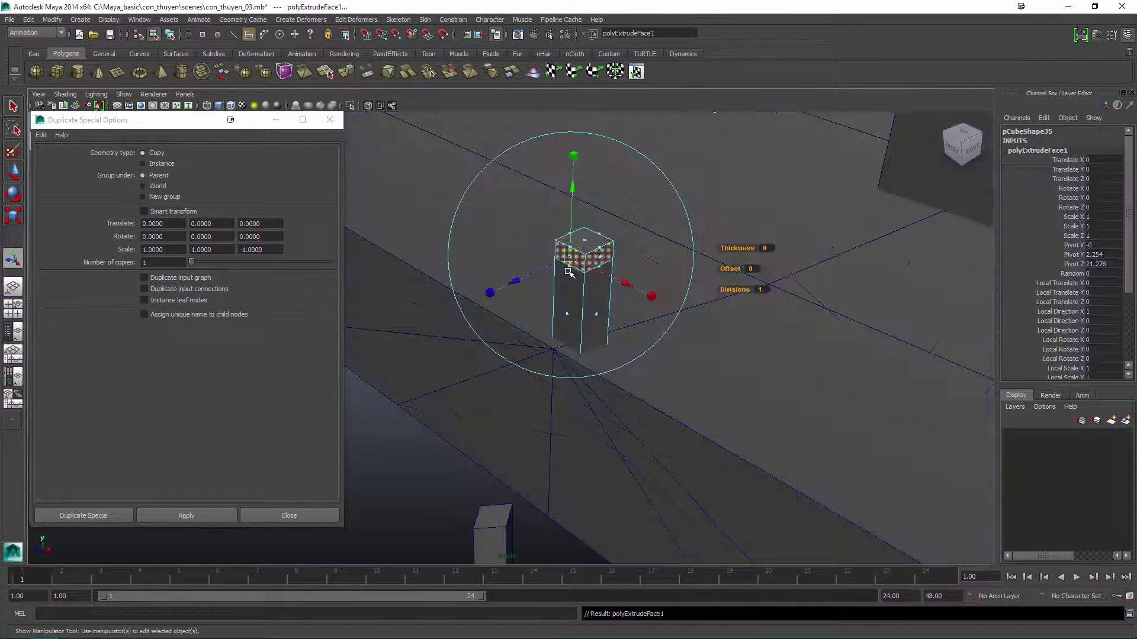
{"action": "key", "text": "q"}
{"action": "left_click_drag", "start_coordinate": [478, 295], "coordinate": [523, 235], "text": "alt"}
Extrude the anchor shank's top face repeatedly and bend the new segments over toward the post, passing beneath its cap.
{"action": "key", "text": "ctrl+z"}
{"action": "key", "text": "w"}
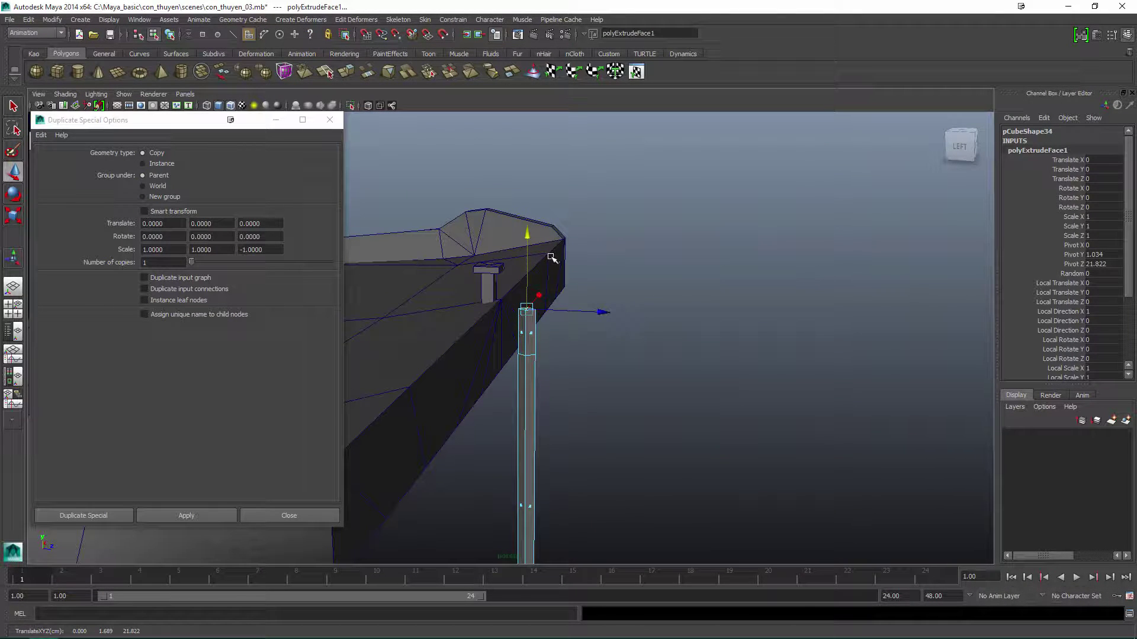
{"action": "scroll", "coordinate": [546, 259], "scroll_direction": "up", "scroll_amount": 5}
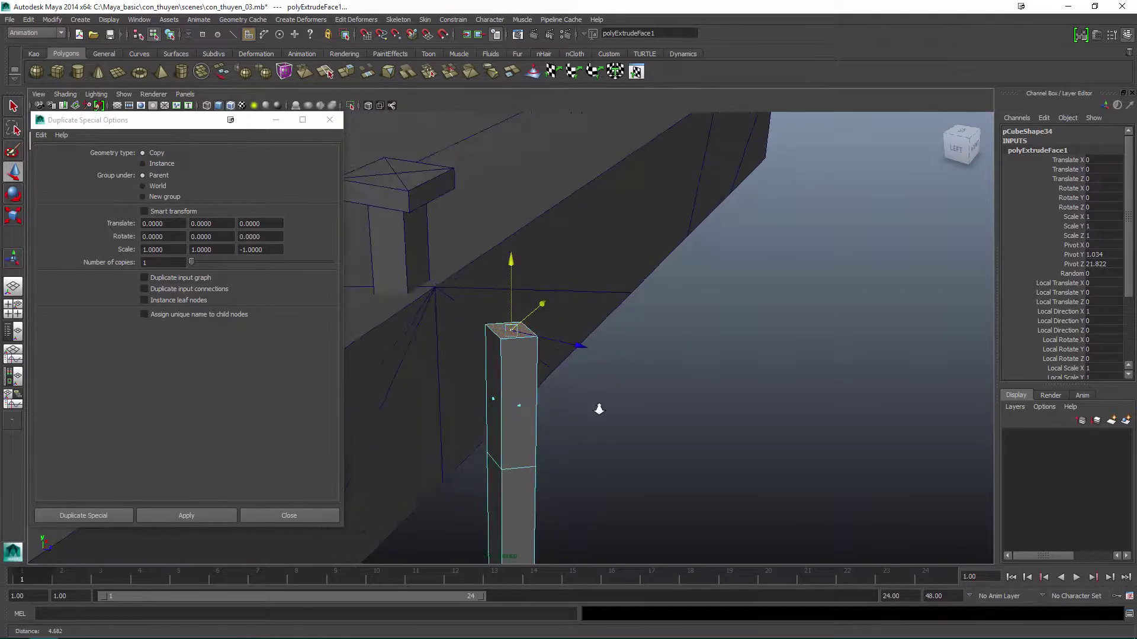
{"action": "left_click_drag", "start_coordinate": [598, 407], "coordinate": [542, 341], "text": "alt"}
{"action": "key", "text": "w"}
{"action": "key", "text": "ctrl+e"}
{"action": "left_click_drag", "start_coordinate": [535, 271], "coordinate": [549, 324], "text": "alt"}
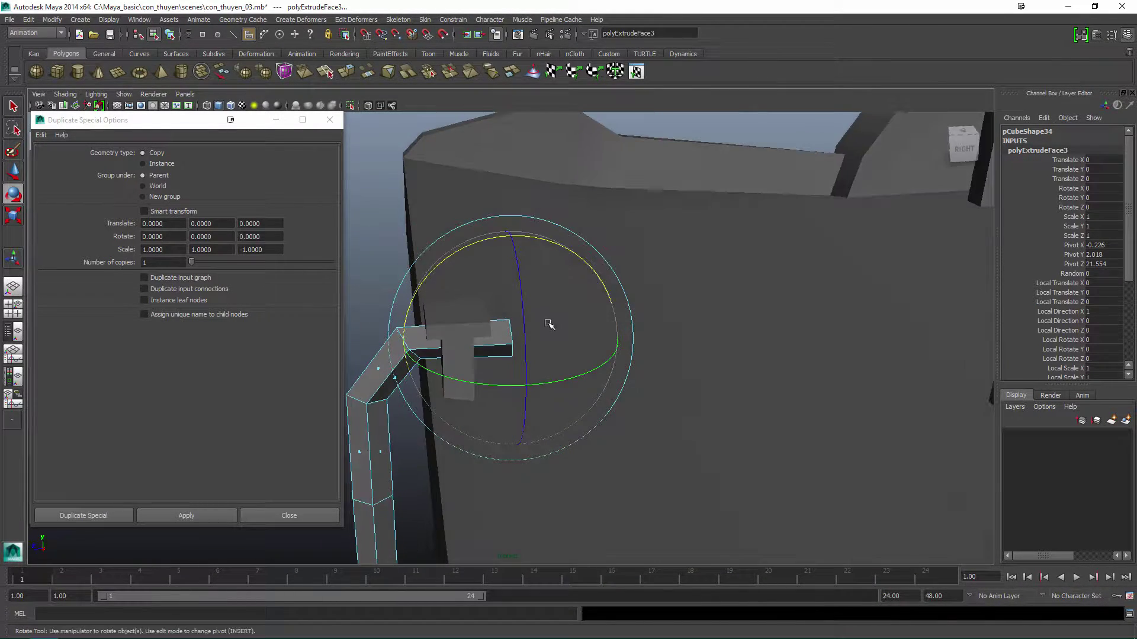
Extrude the shank's end face in further short segments curving behind the post, and adjust the bend's vertices.
{"action": "key", "text": "w"}
{"action": "left_click_drag", "start_coordinate": [583, 384], "coordinate": [538, 407], "text": "alt"}
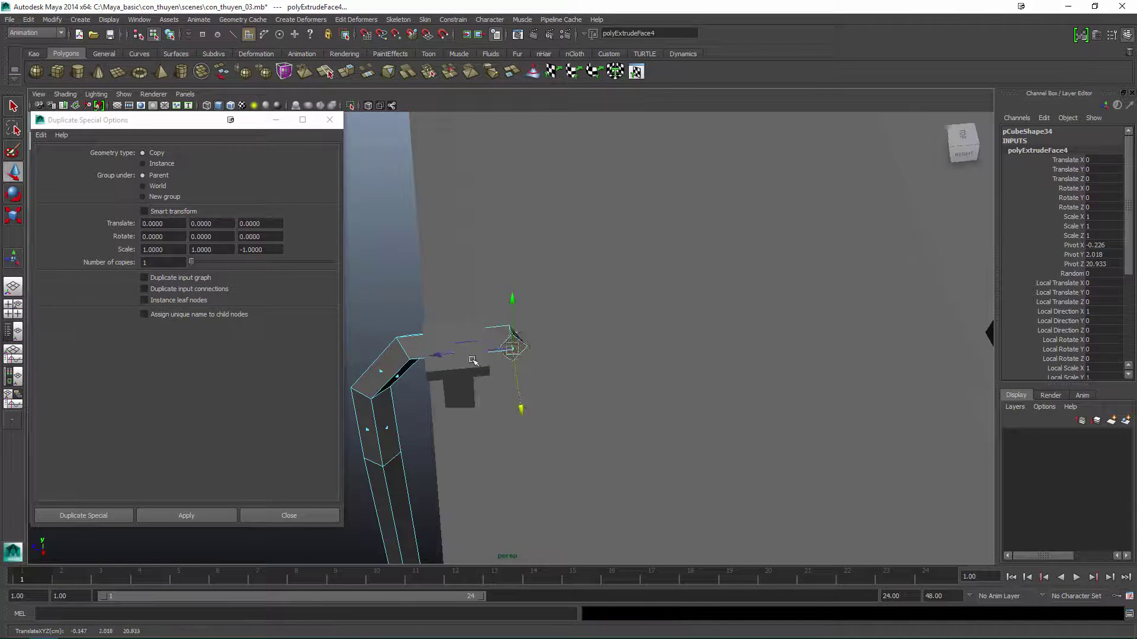
{"action": "mouse_move", "coordinate": [473, 361]}
{"action": "left_mouse_down", "text": "alt"}
{"action": "mouse_move", "coordinate": [531, 320]}
{"action": "mouse_move", "coordinate": [592, 426]}
{"action": "mouse_move", "coordinate": [485, 361]}
{"action": "left_mouse_up", "text": "alt"}
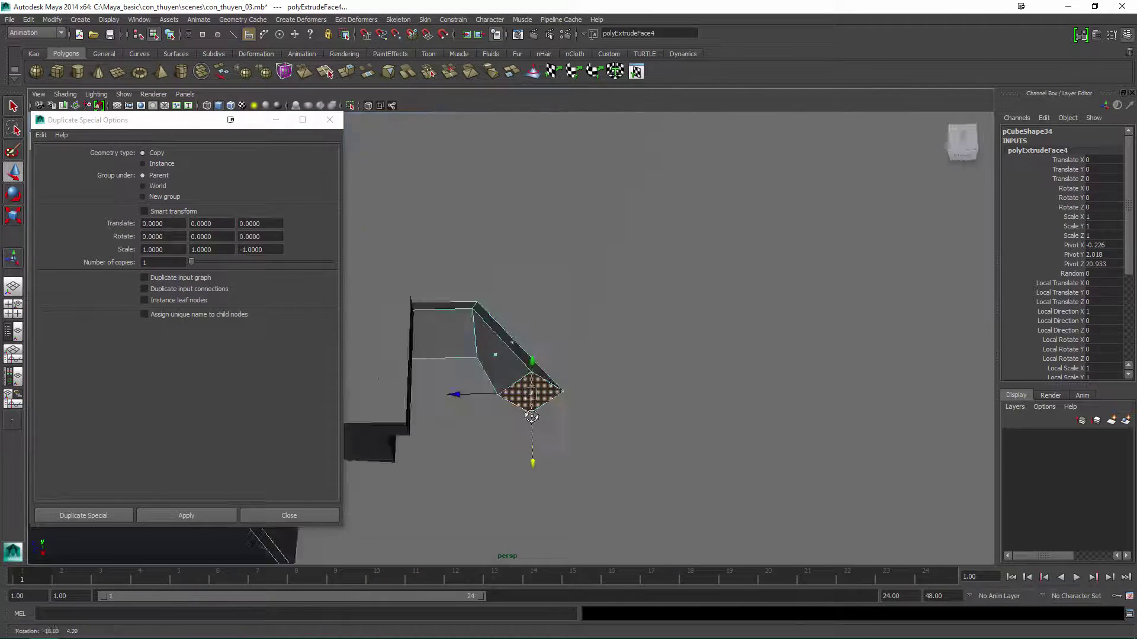
{"action": "key", "text": "ctrl+e"}
{"action": "left_click_drag", "start_coordinate": [531, 416], "coordinate": [624, 393], "text": "alt"}
{"action": "middle_click_drag", "start_coordinate": [624, 393], "coordinate": [709, 382], "text": "alt"}
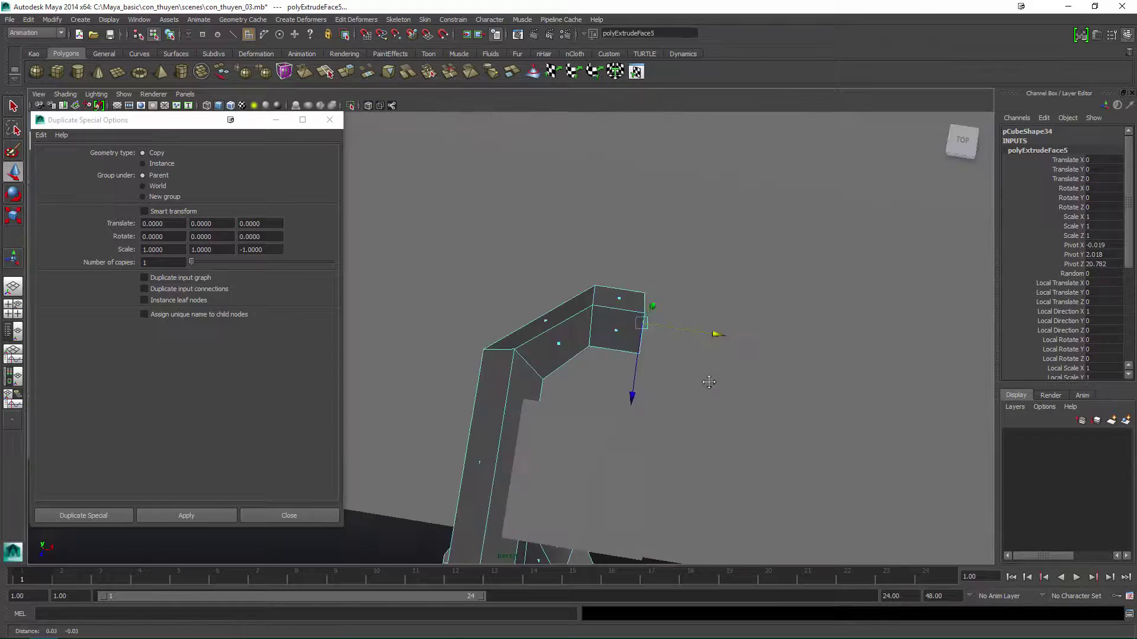
{"action": "right_click_drag", "start_coordinate": [710, 382], "coordinate": [639, 297], "text": "alt"}
{"action": "key", "text": "F9"}
{"action": "mouse_move", "coordinate": [640, 296]}
{"action": "left_mouse_down", "text": "alt"}
{"action": "mouse_move", "coordinate": [583, 393]}
{"action": "mouse_move", "coordinate": [481, 468]}
{"action": "mouse_move", "coordinate": [569, 310]}
{"action": "mouse_move", "coordinate": [573, 437]}
{"action": "mouse_move", "coordinate": [616, 385]}
{"action": "mouse_move", "coordinate": [662, 364]}
{"action": "left_mouse_up", "text": "alt"}
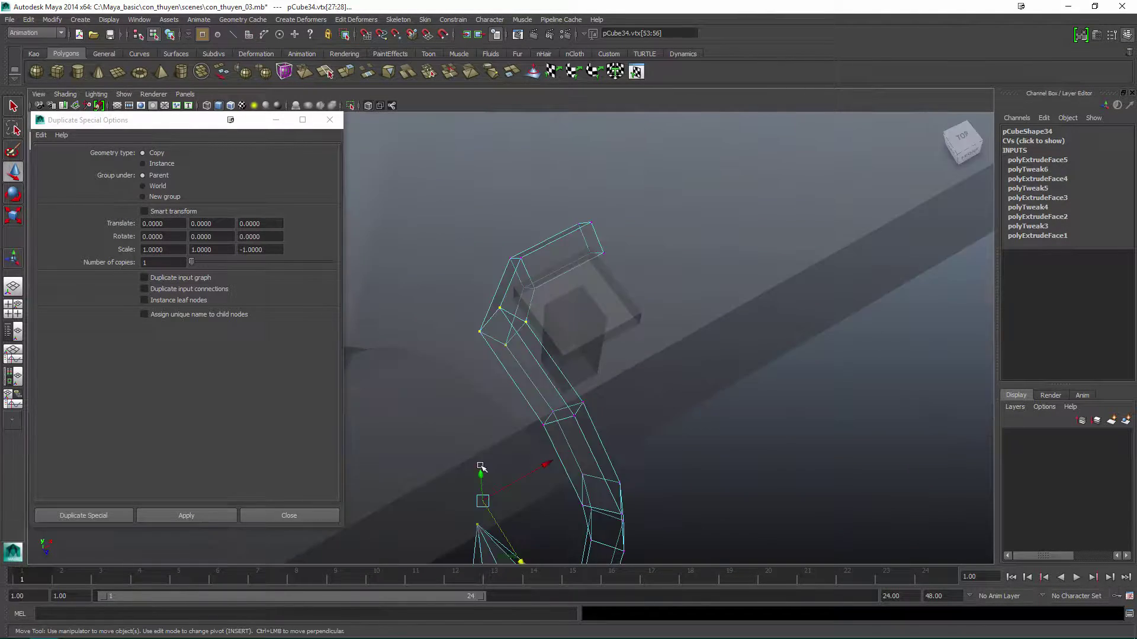
Extrude the shank's end face once more and move its end vertices to turn the segment around the post's side.
{"action": "key", "text": "F11"}
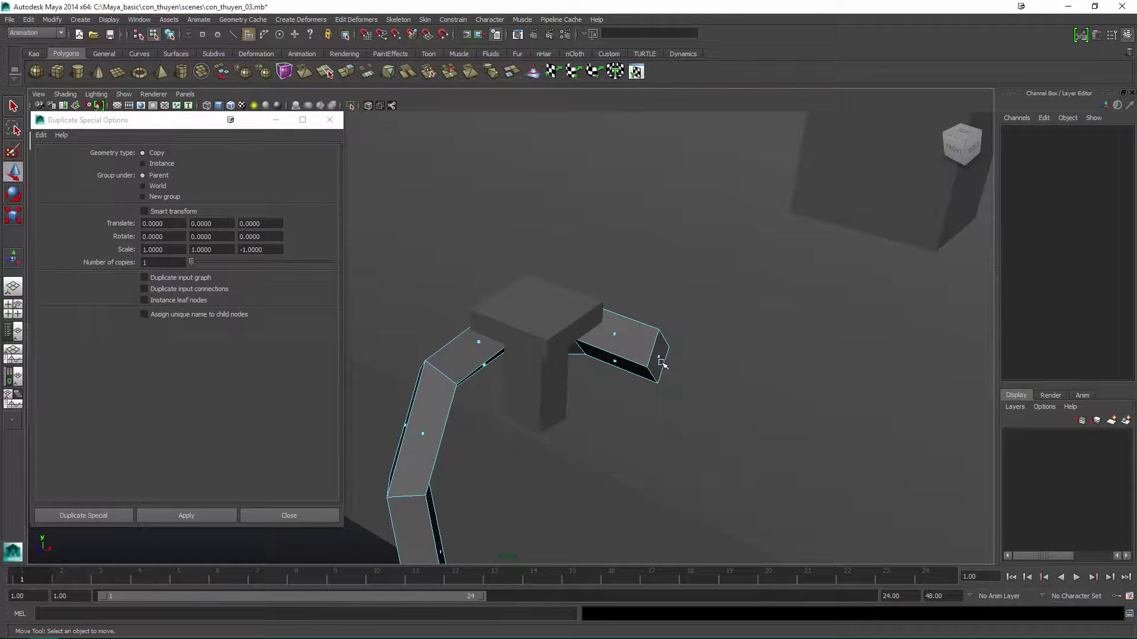
{"action": "left_click", "coordinate": [661, 362]}
{"action": "key", "text": "ctrl+e"}
{"action": "key", "text": "w"}
{"action": "left_click_drag", "start_coordinate": [546, 409], "coordinate": [692, 457], "text": "alt"}
{"action": "left_click", "coordinate": [692, 457]}
{"action": "left_click", "coordinate": [640, 362]}
{"action": "left_click_drag", "start_coordinate": [697, 336], "coordinate": [601, 318], "text": "alt"}
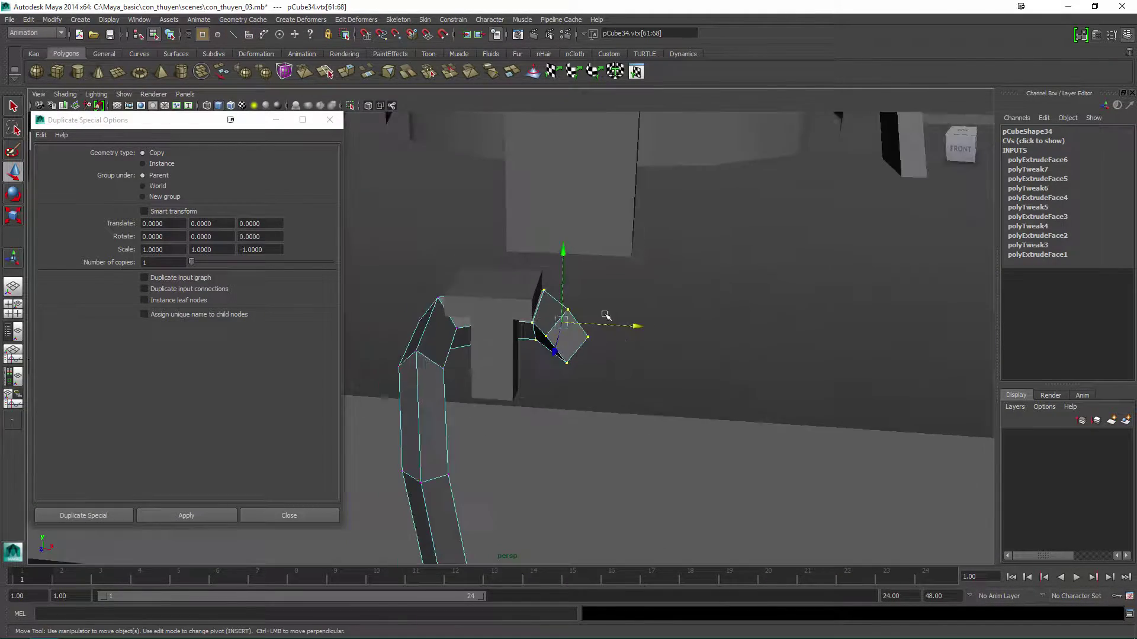
Extend the wrapped shank's end toward the front of the post and rotate its end face.
{"action": "scroll", "coordinate": [602, 318], "scroll_direction": "down", "scroll_amount": 5}
{"action": "key", "text": "F8"}
{"action": "left_click", "coordinate": [474, 398]}
{"action": "left_click_drag", "start_coordinate": [723, 337], "coordinate": [462, 407], "text": "alt"}
{"action": "key", "text": "ctrl+z"}
{"action": "key", "text": "F8"}
{"action": "left_click_drag", "start_coordinate": [436, 445], "coordinate": [561, 322], "text": "alt"}
{"action": "key", "text": "e"}
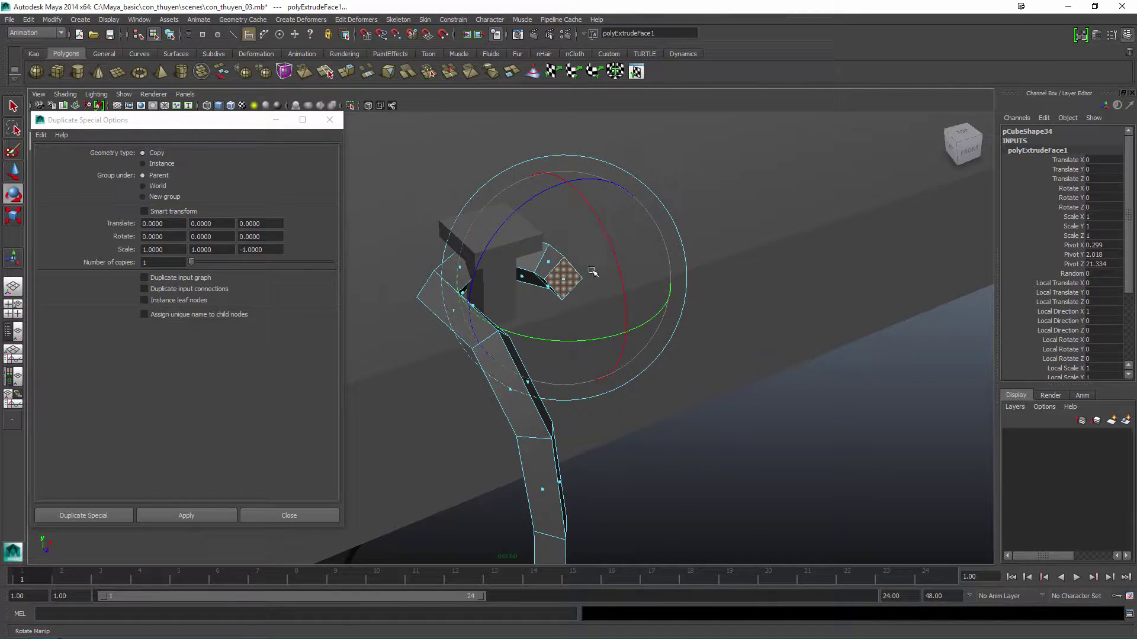
{"action": "left_click_drag", "start_coordinate": [592, 272], "coordinate": [480, 331], "text": "alt"}
Extrude the end face again and move its vertices across the front of the post to close the wrap.
{"action": "key", "text": "ctrl+e"}
{"action": "key", "text": "e"}
{"action": "key", "text": "F9"}
{"action": "key", "text": "w"}
{"action": "left_click_drag", "start_coordinate": [547, 372], "coordinate": [583, 393]}
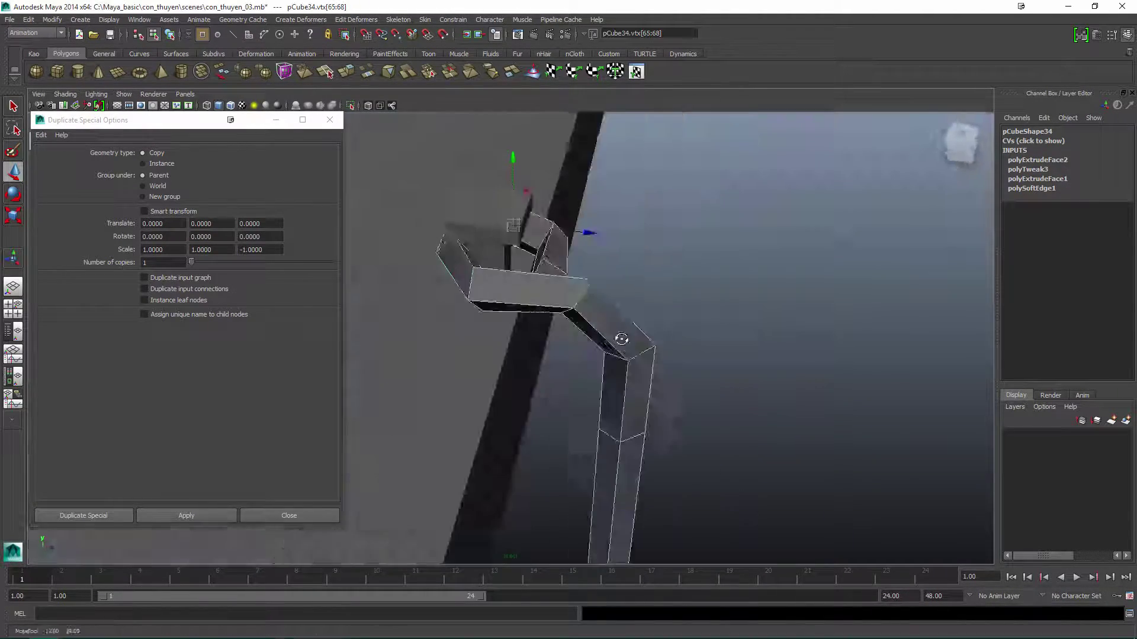
{"action": "key", "text": "F8"}
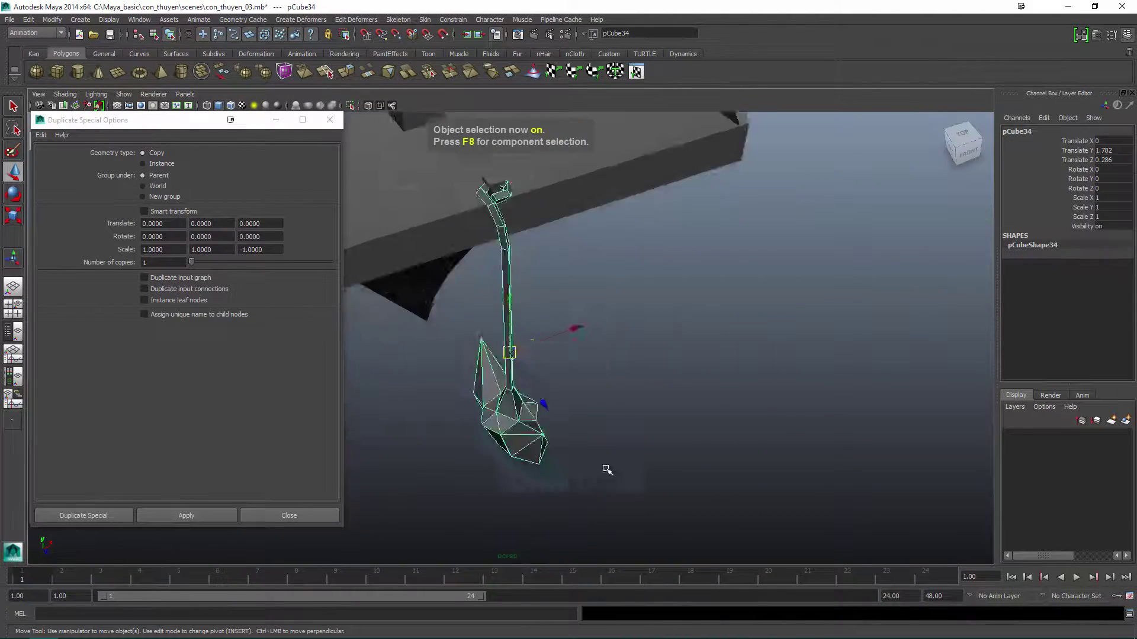
{"action": "mouse_move", "coordinate": [604, 469]}
{"action": "left_mouse_down", "text": "alt"}
{"action": "mouse_move", "coordinate": [639, 381]}
{"action": "mouse_move", "coordinate": [524, 451]}
{"action": "left_mouse_up", "text": "alt"}
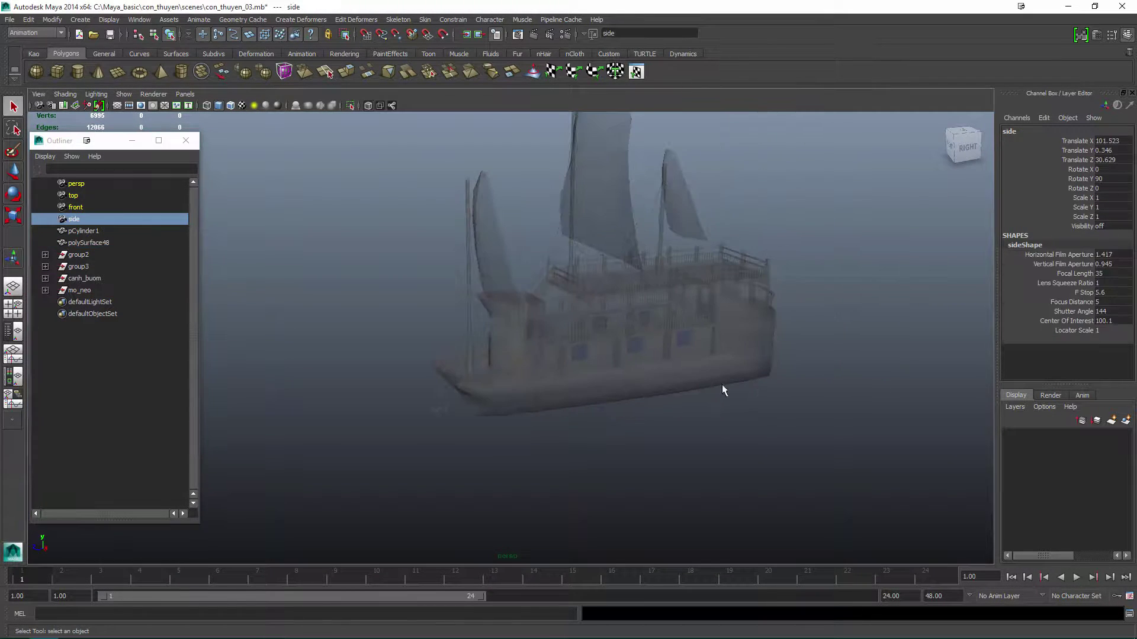
Open the UV Texture Editor and isolate group2, the hull with its decks and railings, in the viewport.
{"action": "left_click", "coordinate": [122, 230]}
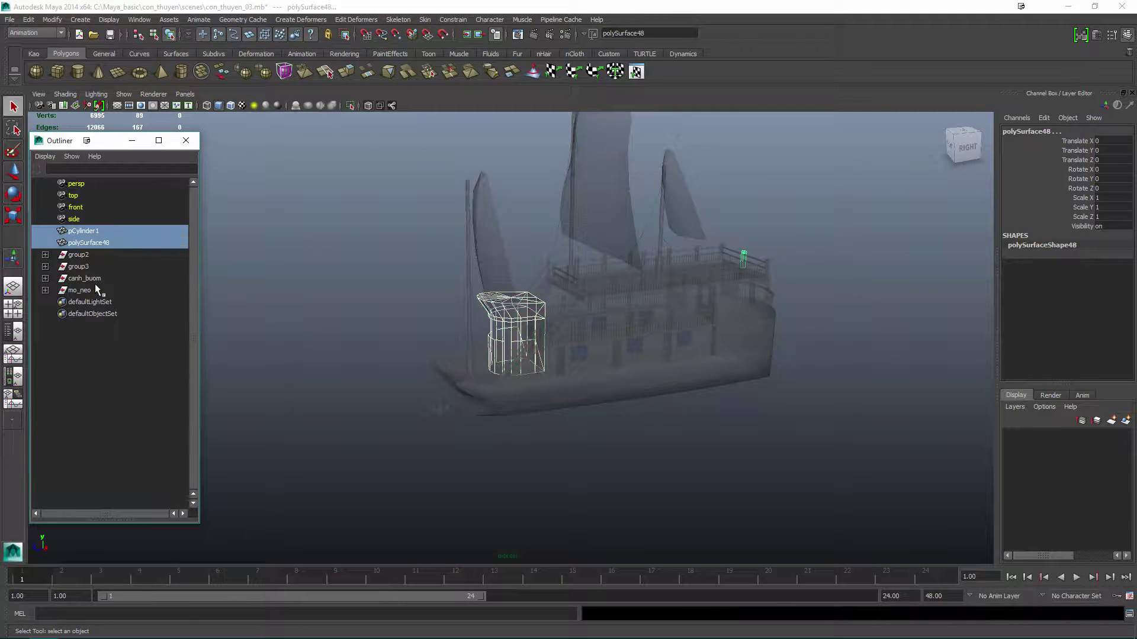
{"action": "left_click", "coordinate": [61, 76]}
{"action": "left_click_drag", "start_coordinate": [533, 355], "coordinate": [686, 331], "text": "alt"}
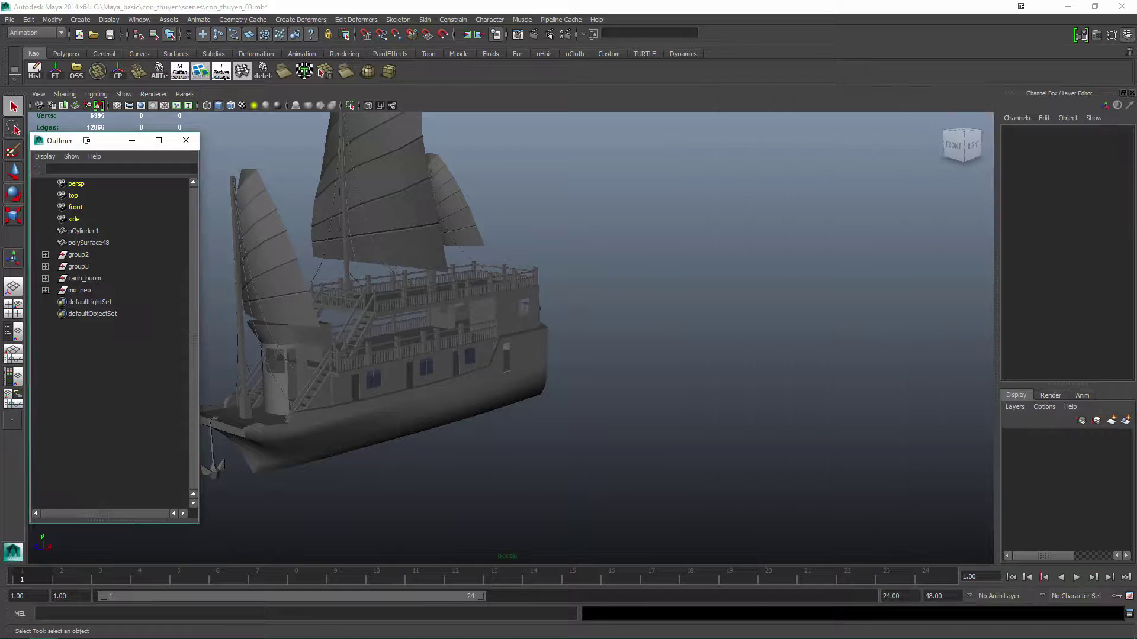
{"action": "left_click_drag", "start_coordinate": [632, 340], "coordinate": [728, 320], "text": "alt"}
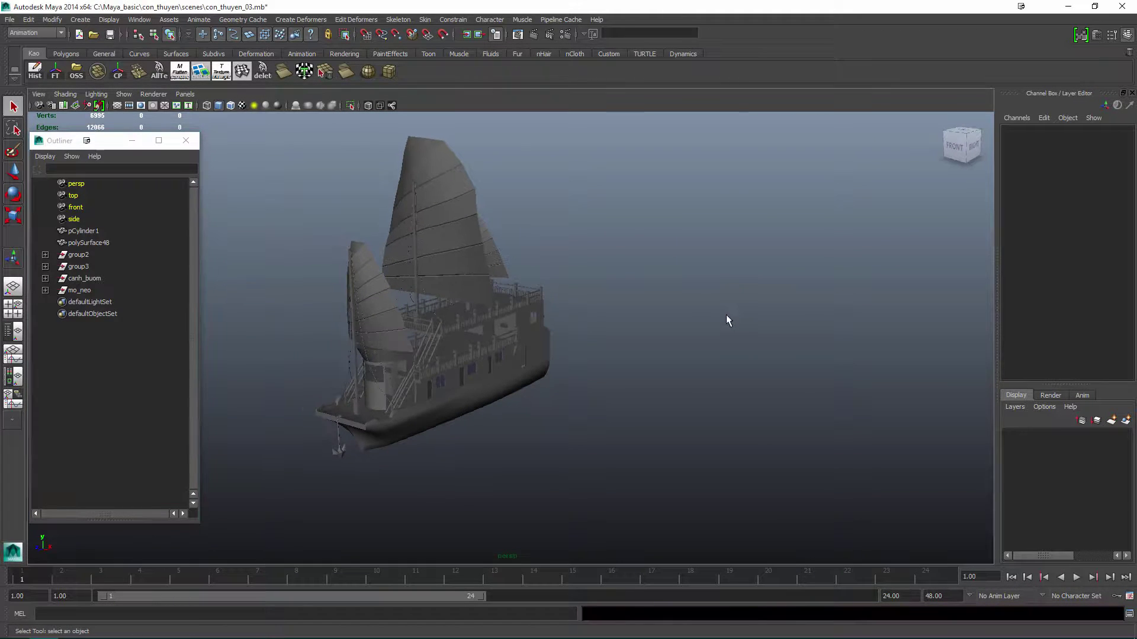
{"action": "left_click", "coordinate": [139, 20]}
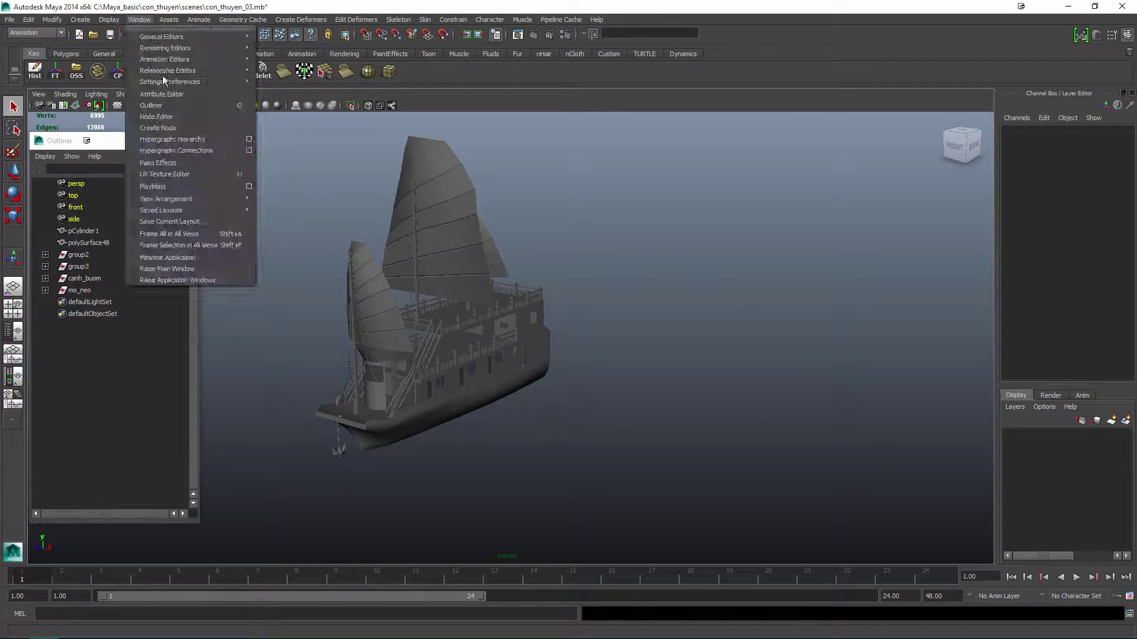
{"action": "left_click", "coordinate": [410, 171]}
{"action": "left_click", "coordinate": [186, 141]}
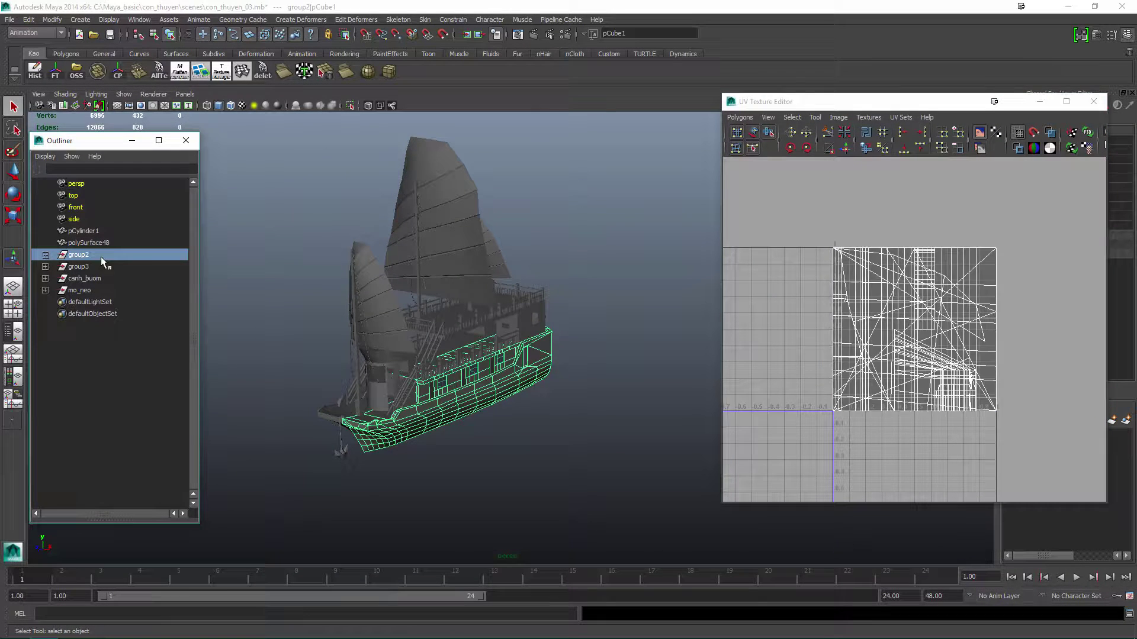
{"action": "key", "text": "ctrl+1"}
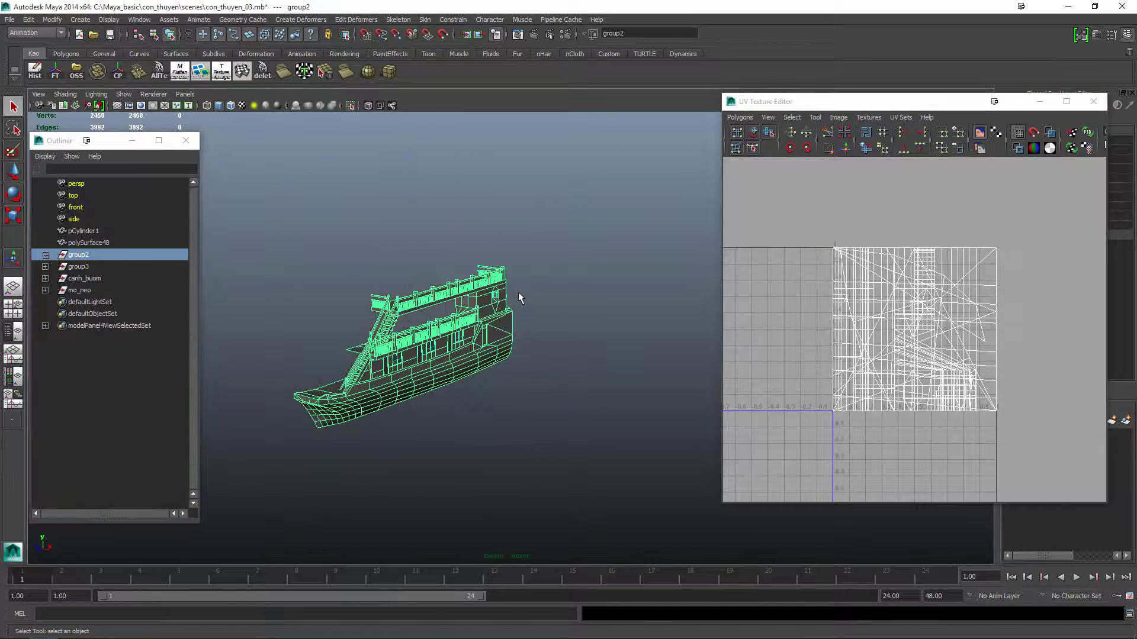
{"action": "left_click", "coordinate": [542, 364]}
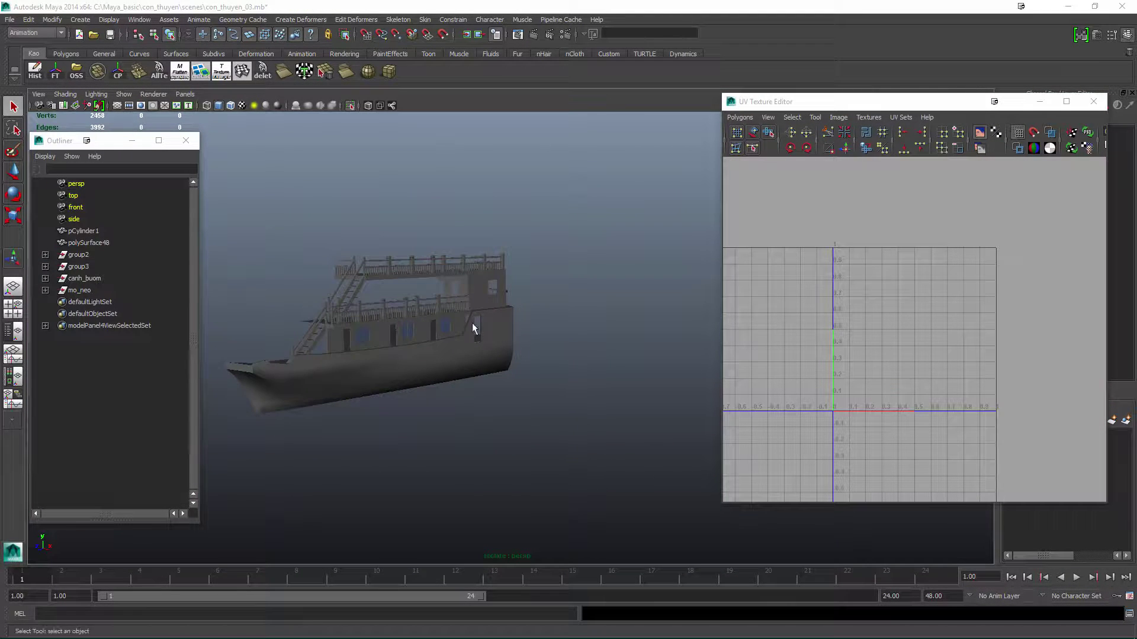
Create new UVs for the hull and the upper cabin together with automatic mapping.
{"action": "left_click", "coordinate": [474, 329]}
{"action": "left_click_drag", "start_coordinate": [474, 328], "coordinate": [564, 302], "text": "alt"}
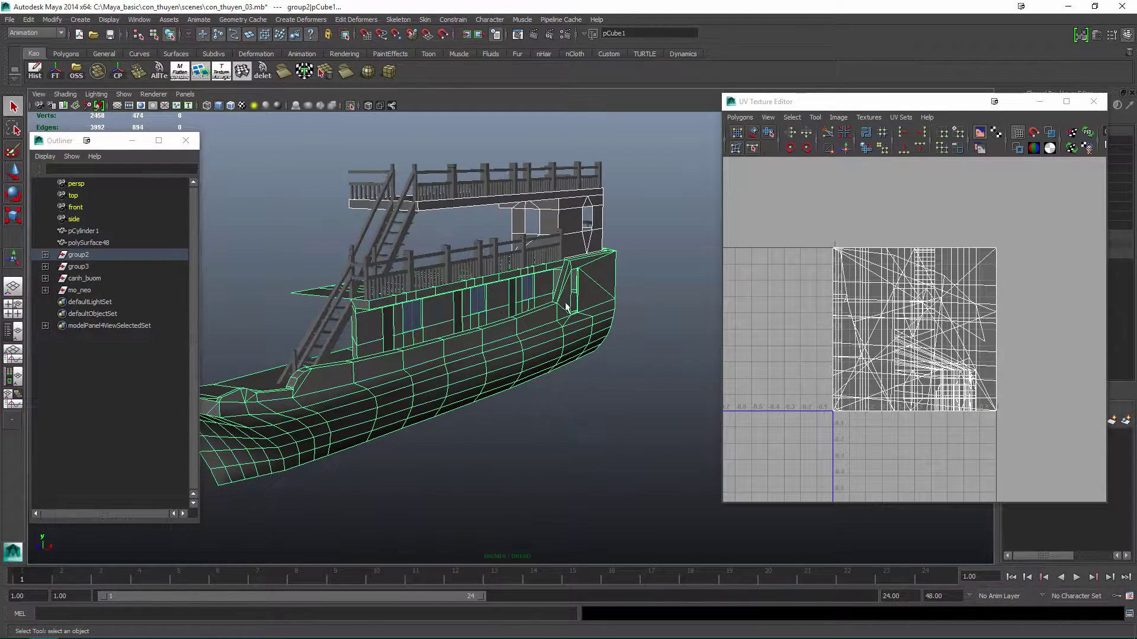
{"action": "left_click", "coordinate": [409, 20]}
{"action": "key", "text": "F3"}
{"action": "key", "text": "F8"}
{"action": "left_click_drag", "start_coordinate": [601, 396], "coordinate": [571, 349], "text": "alt"}
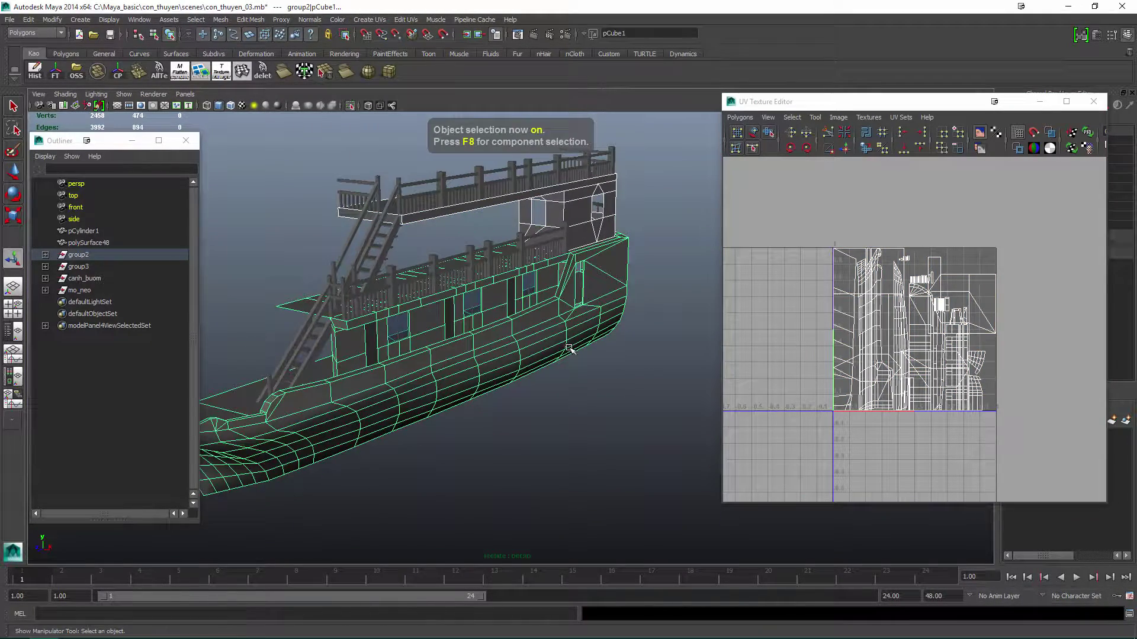
Assign a new Lambert material to the hull and upper cabin and connect the checkeredmap.jpg texture to its colour.
{"action": "right_click", "coordinate": [622, 296]}
{"action": "mouse_move", "coordinate": [633, 508]}
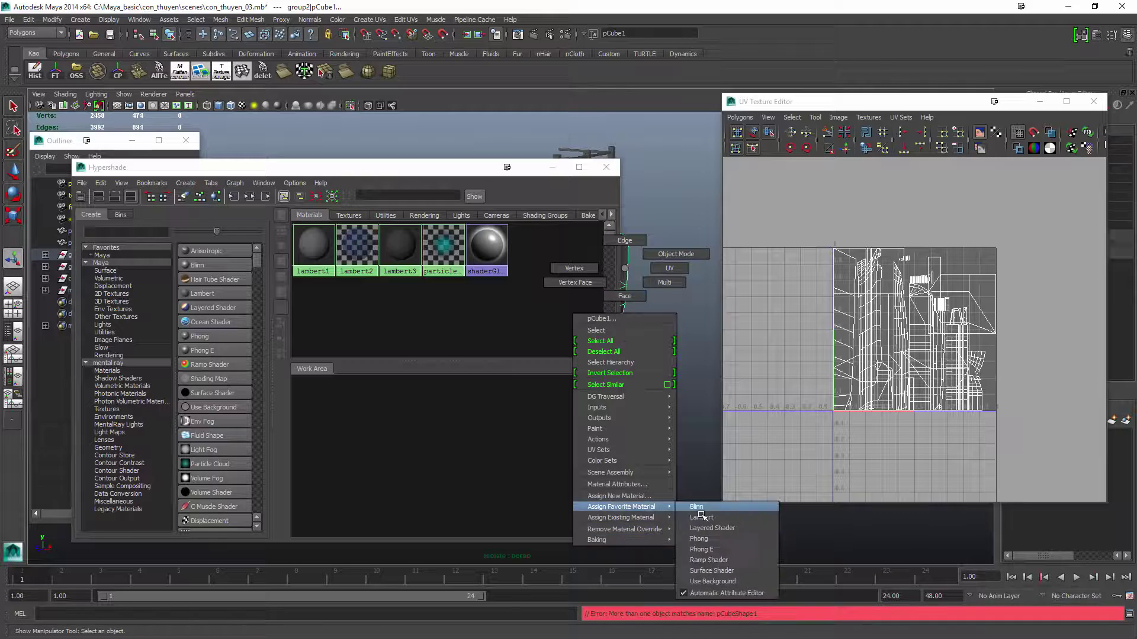
{"action": "left_click", "coordinate": [711, 549]}
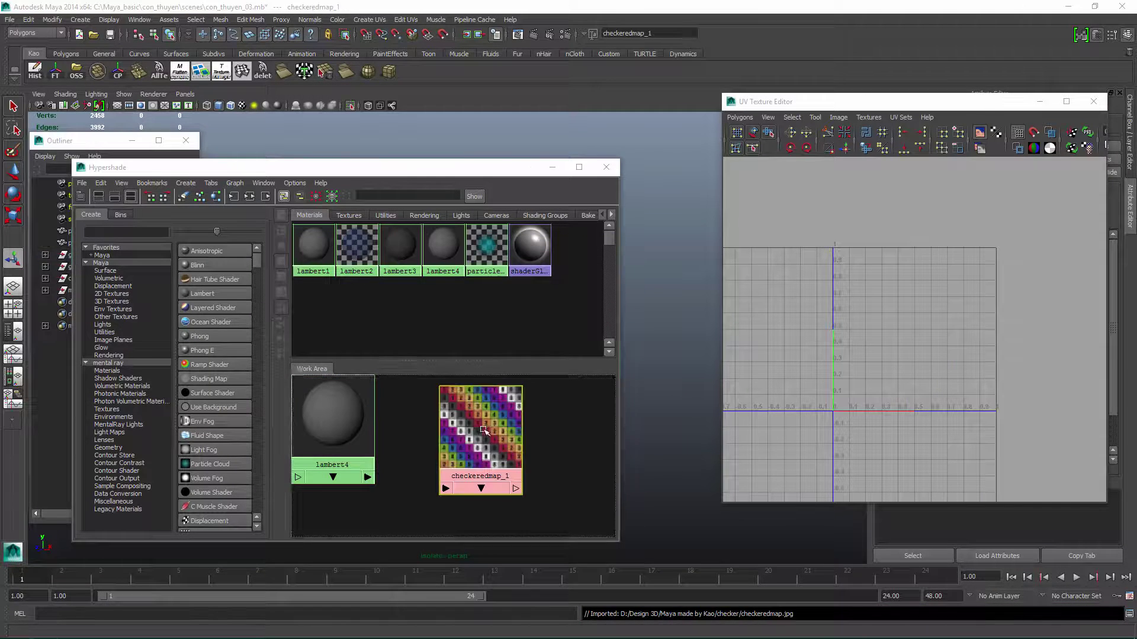
{"action": "middle_click_drag", "start_coordinate": [480, 432], "coordinate": [386, 439]}
{"action": "left_click", "coordinate": [553, 167]}
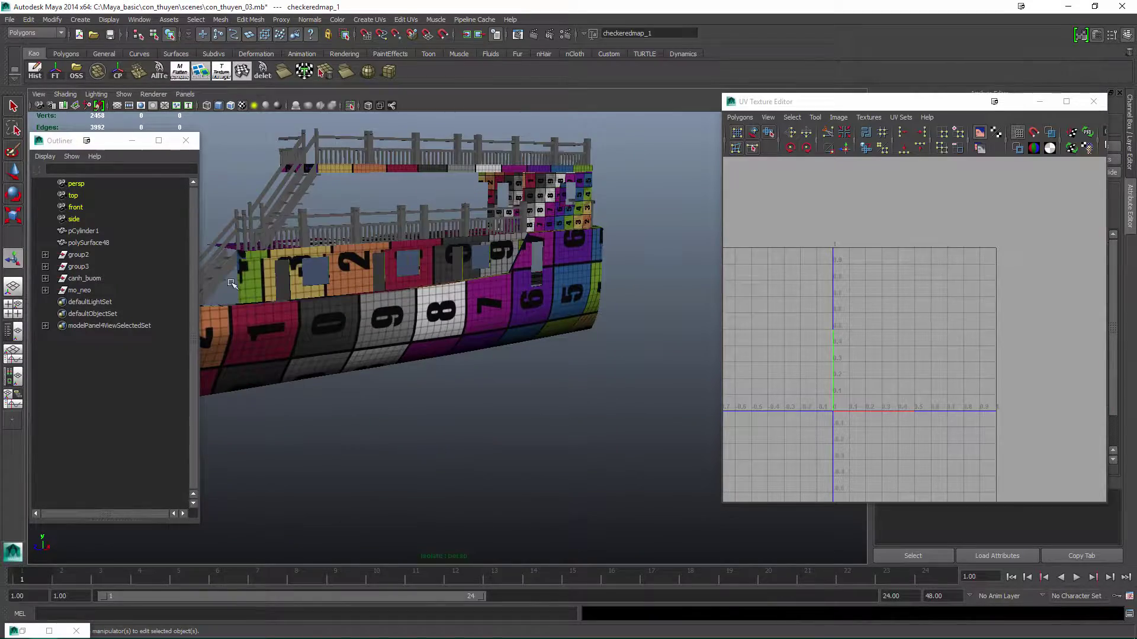
Set the checker texture's Repeat UV to 2 in both directions in its 2D placement node.
{"action": "left_click", "coordinate": [231, 283]}
{"action": "mouse_move", "coordinate": [580, 414]}
{"action": "left_mouse_down", "text": "alt"}
{"action": "mouse_move", "coordinate": [551, 411]}
{"action": "mouse_move", "coordinate": [560, 409]}
{"action": "left_mouse_up", "text": "alt"}
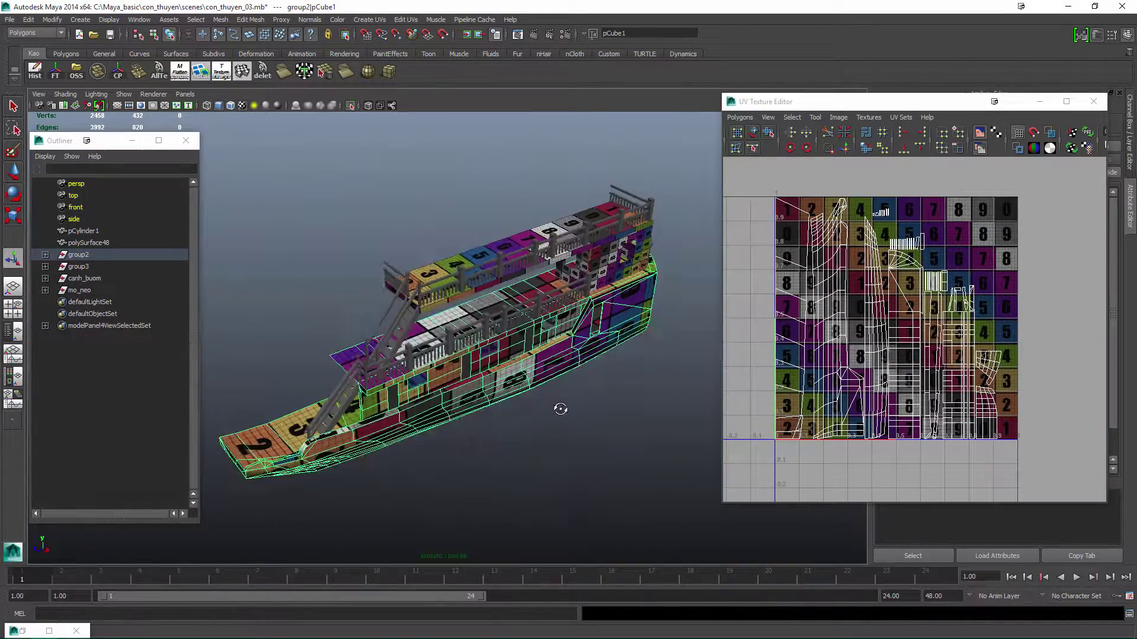
{"action": "left_click", "coordinate": [49, 630]}
{"action": "left_click", "coordinate": [341, 427]}
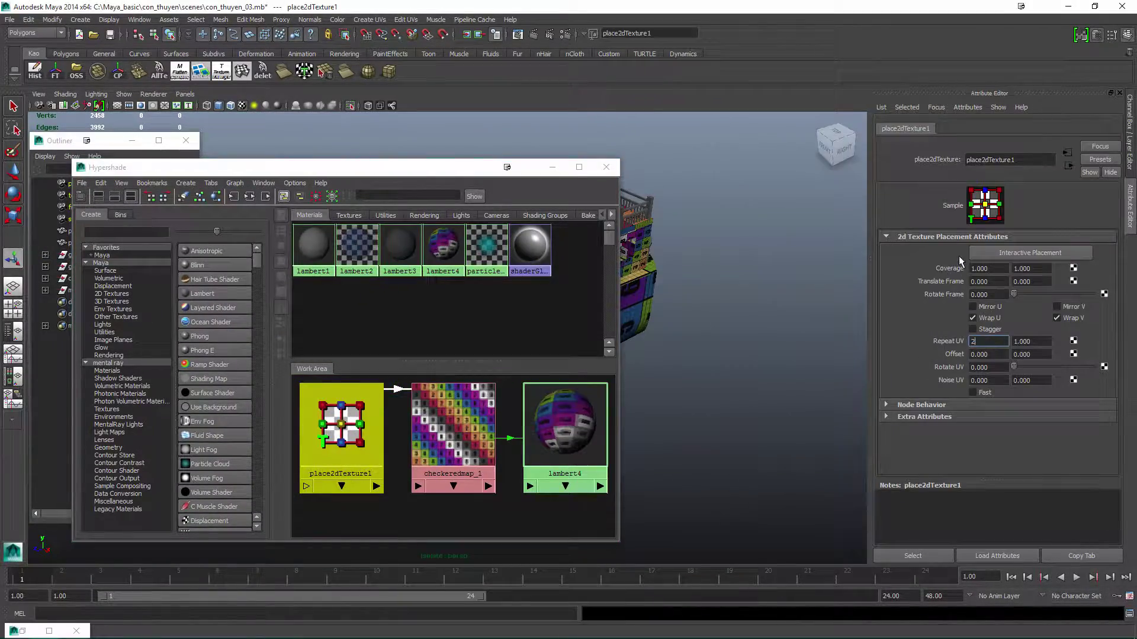
{"action": "type", "text": "2"}
{"action": "key", "text": "Return"}
{"action": "left_click", "coordinate": [604, 169]}
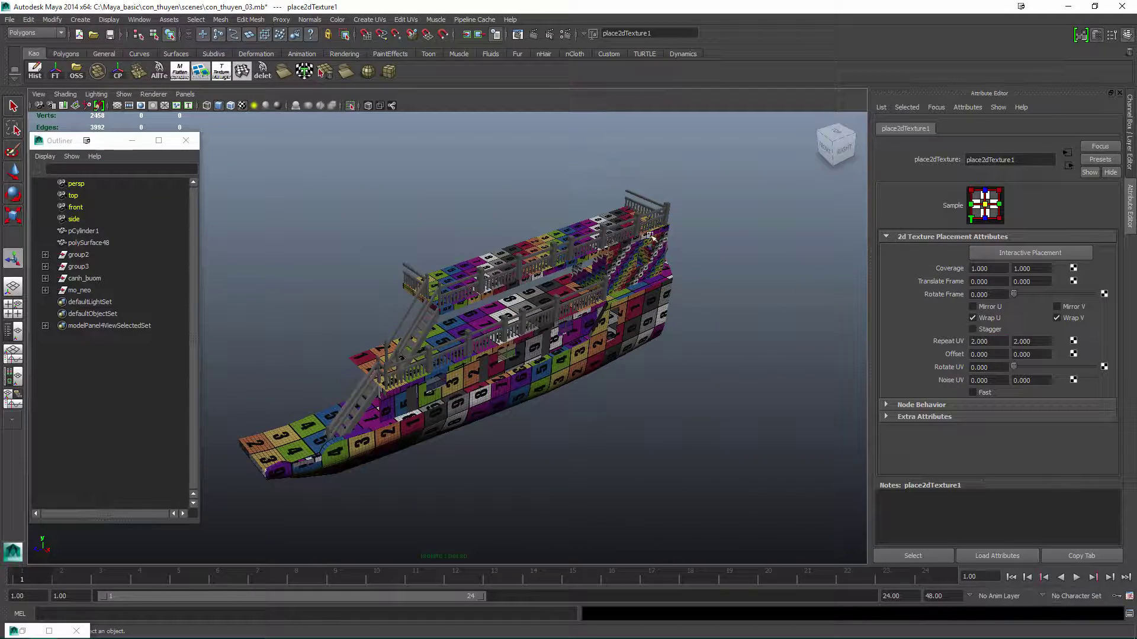
{"action": "left_click_drag", "start_coordinate": [644, 325], "coordinate": [679, 360], "text": "alt"}
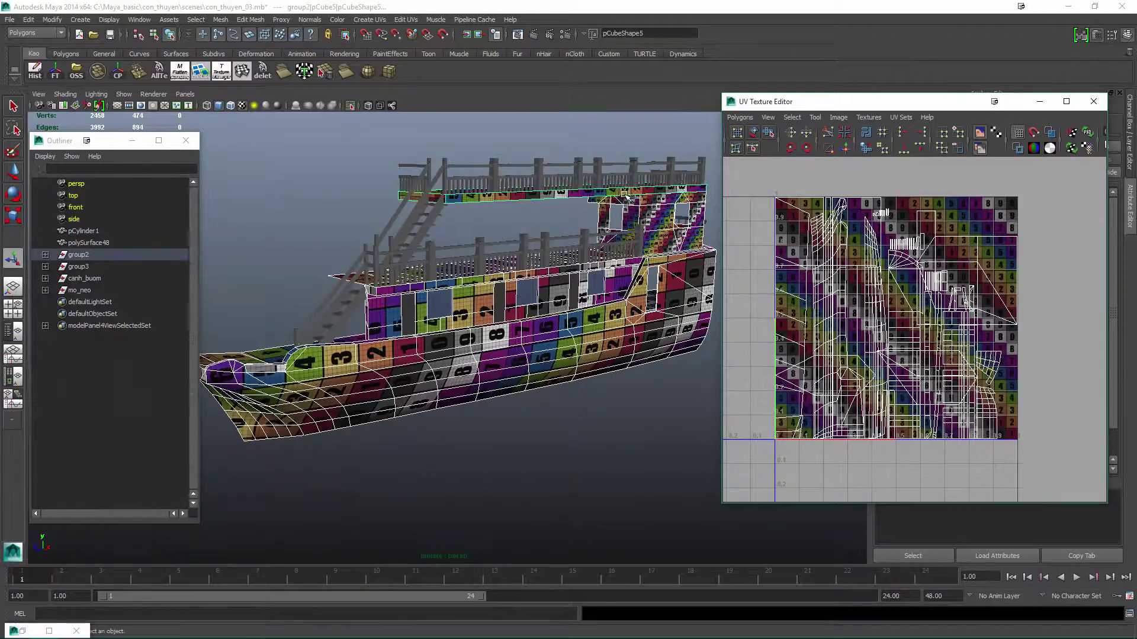
Lay out the hull's and upper cabin's UV shells together in the UV Texture Editor.
{"action": "left_click", "coordinate": [740, 117]}
{"action": "left_click", "coordinate": [785, 368]}
{"action": "left_click_drag", "start_coordinate": [560, 388], "coordinate": [573, 387], "text": "alt"}
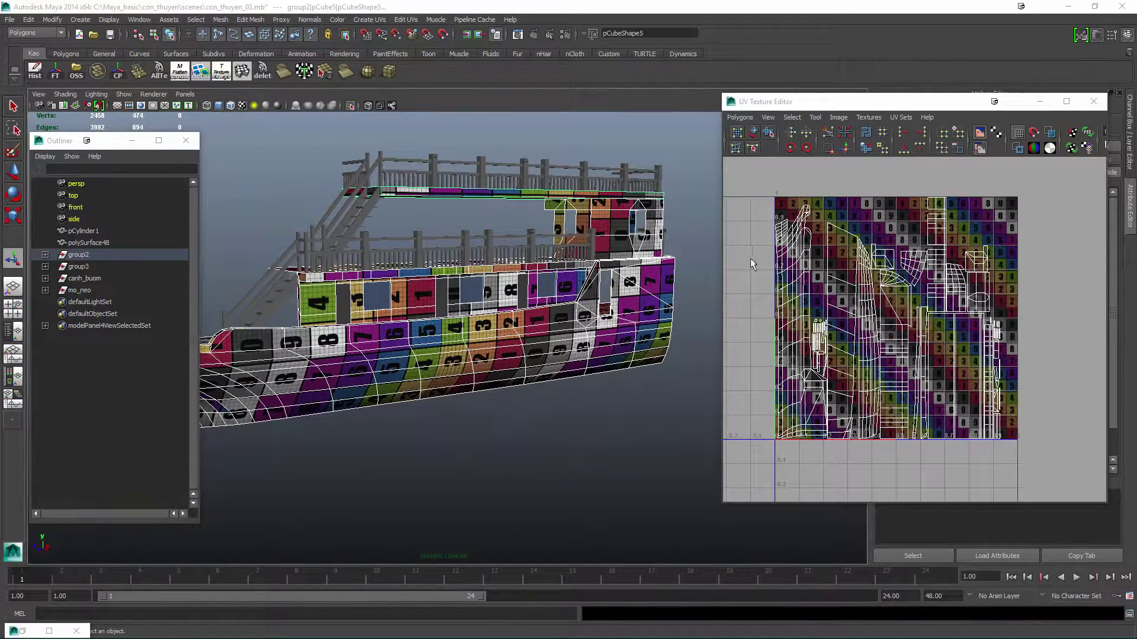
{"action": "left_click_drag", "start_coordinate": [555, 314], "coordinate": [537, 386], "text": "alt"}
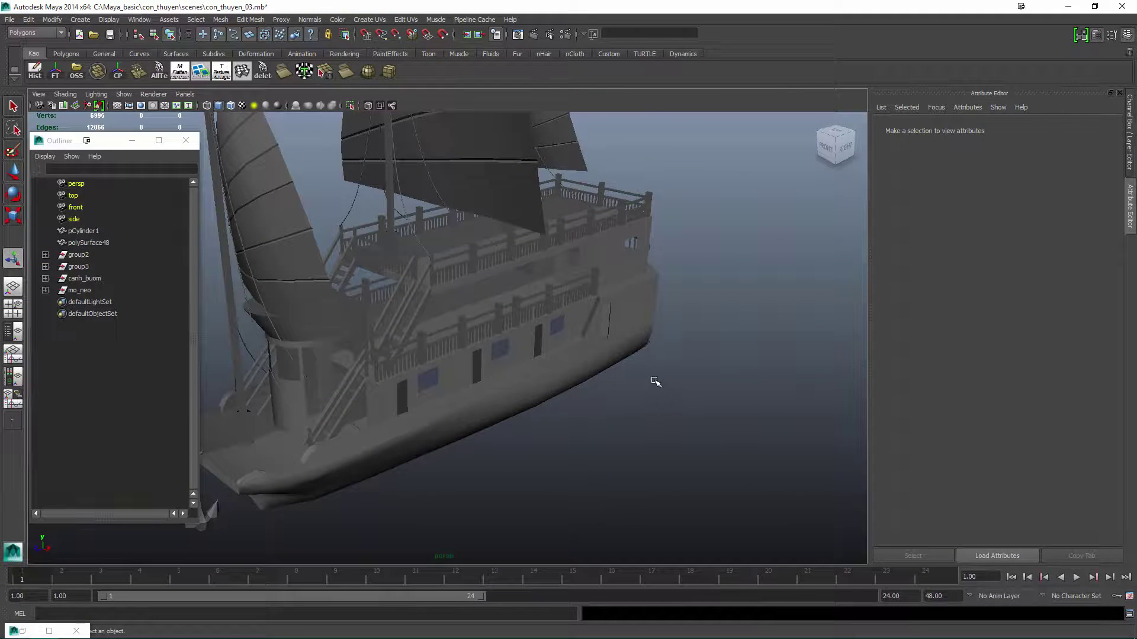
Bring back the Channel Box and delete group3, the mirrored half of the ship.
{"action": "left_click", "coordinate": [1081, 34]}
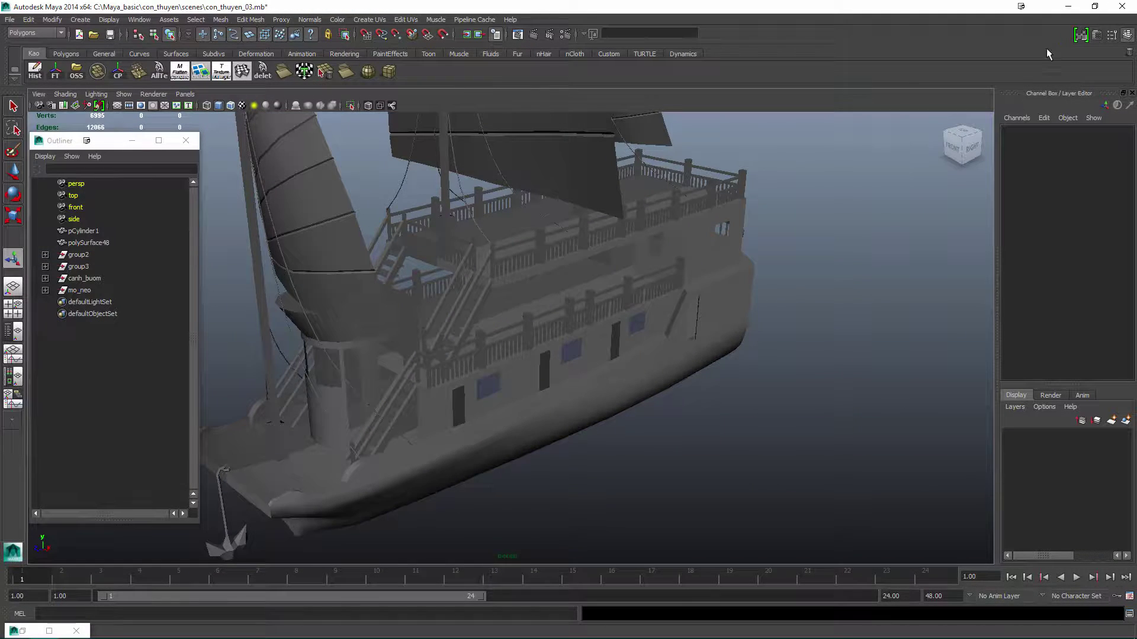
{"action": "left_click_drag", "start_coordinate": [767, 200], "coordinate": [801, 304], "text": "alt"}
{"action": "left_click", "coordinate": [95, 266]}
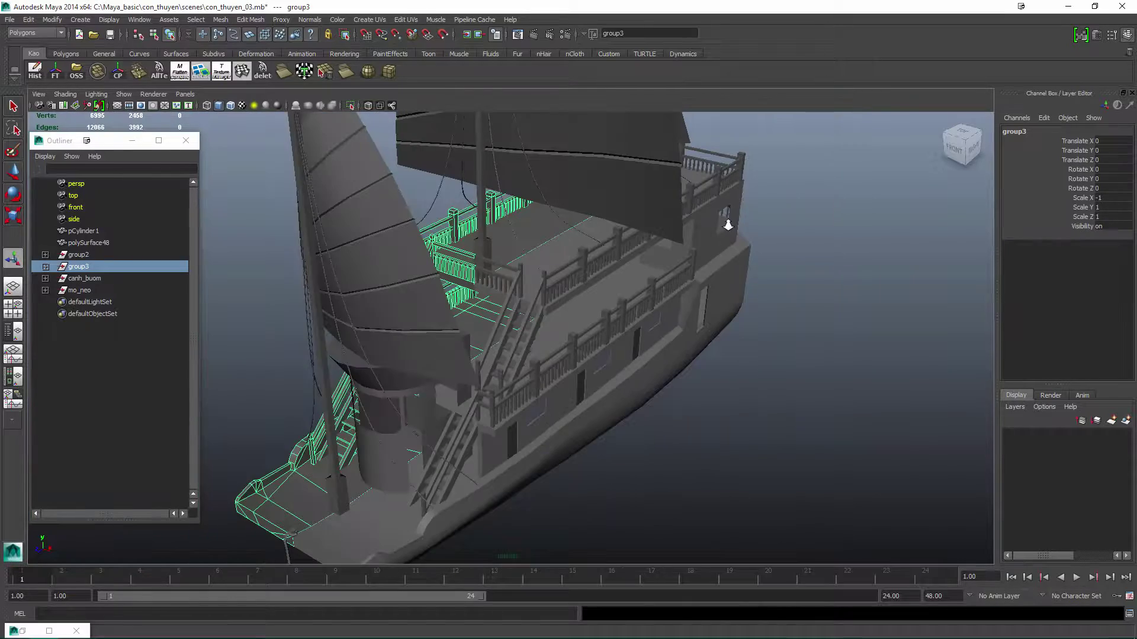
{"action": "left_click_drag", "start_coordinate": [727, 225], "coordinate": [605, 309], "text": "alt"}
{"action": "key", "text": "Delete"}
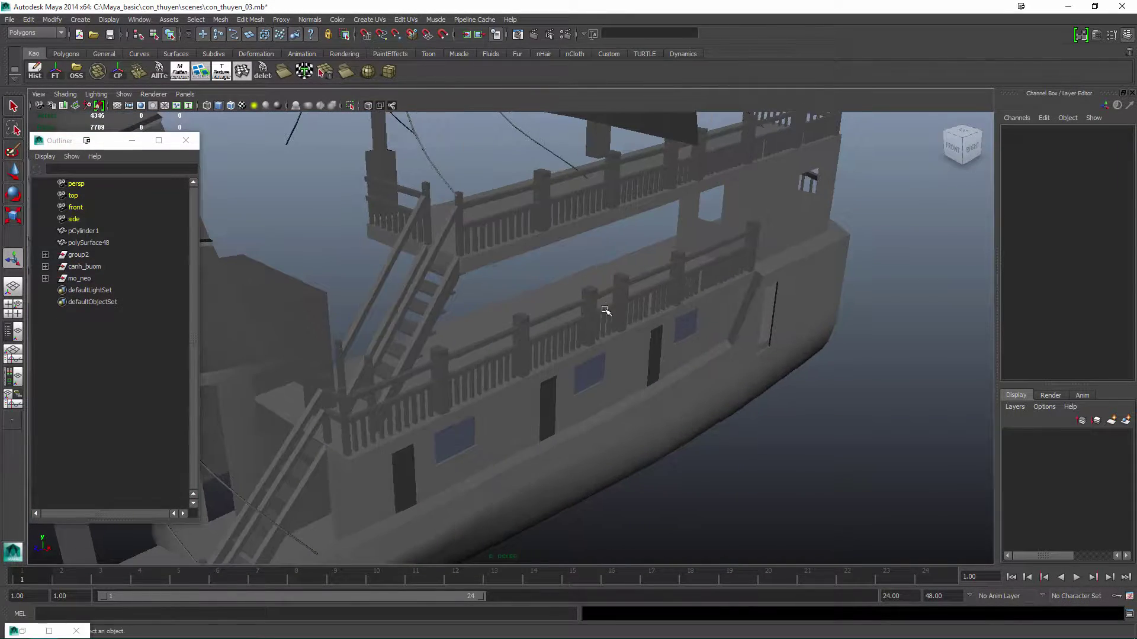
Create a polygon cube and scale it into a thin upright post at the front corner of the lower deck beside the stairs.
{"action": "left_click", "coordinate": [57, 71]}
{"action": "left_click_drag", "start_coordinate": [371, 367], "coordinate": [412, 351], "text": "alt"}
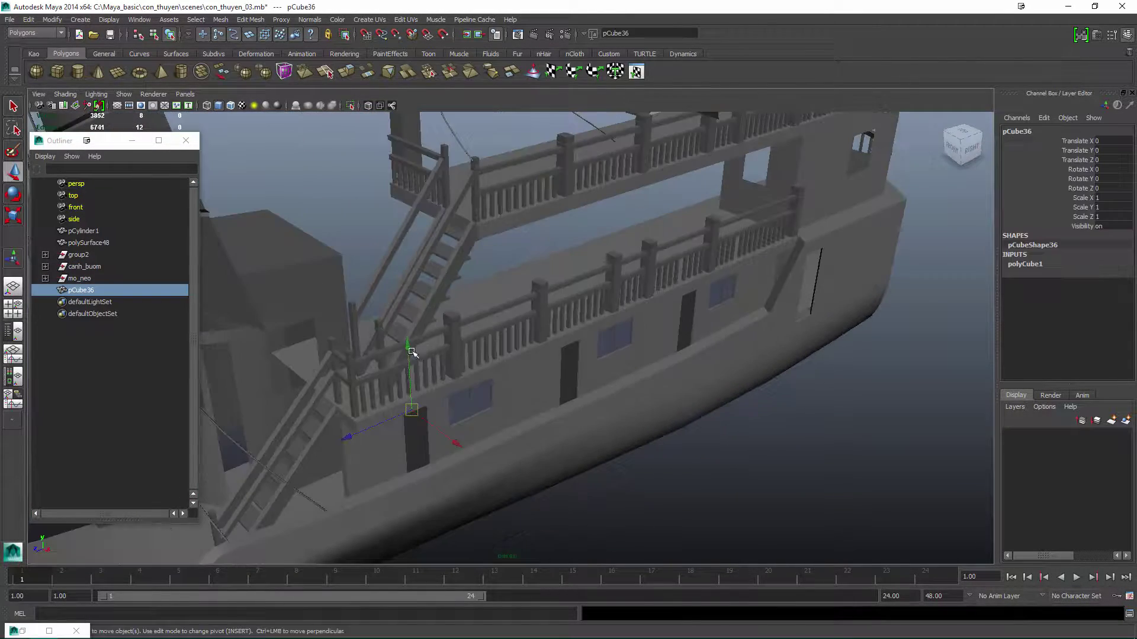
{"action": "key", "text": "r"}
{"action": "key", "text": "space"}
{"action": "left_click_drag", "start_coordinate": [503, 330], "coordinate": [502, 278]}
{"action": "mouse_move", "coordinate": [510, 338]}
{"action": "left_mouse_down"}
{"action": "mouse_move", "coordinate": [482, 330]}
{"action": "mouse_move", "coordinate": [499, 264]}
{"action": "mouse_move", "coordinate": [507, 325]}
{"action": "mouse_move", "coordinate": [660, 381]}
{"action": "mouse_move", "coordinate": [644, 305]}
{"action": "mouse_move", "coordinate": [558, 355]}
{"action": "mouse_move", "coordinate": [564, 368]}
{"action": "mouse_move", "coordinate": [553, 267]}
{"action": "left_mouse_up"}
{"action": "key", "text": "space"}
Delete the post's hidden end faces, fit its upper vertices to the underside of the upper deck, and clear its history.
{"action": "key", "text": "F11"}
{"action": "left_click", "coordinate": [506, 313]}
{"action": "key", "text": "w"}
{"action": "left_click_drag", "start_coordinate": [637, 109], "coordinate": [571, 229], "text": "alt"}
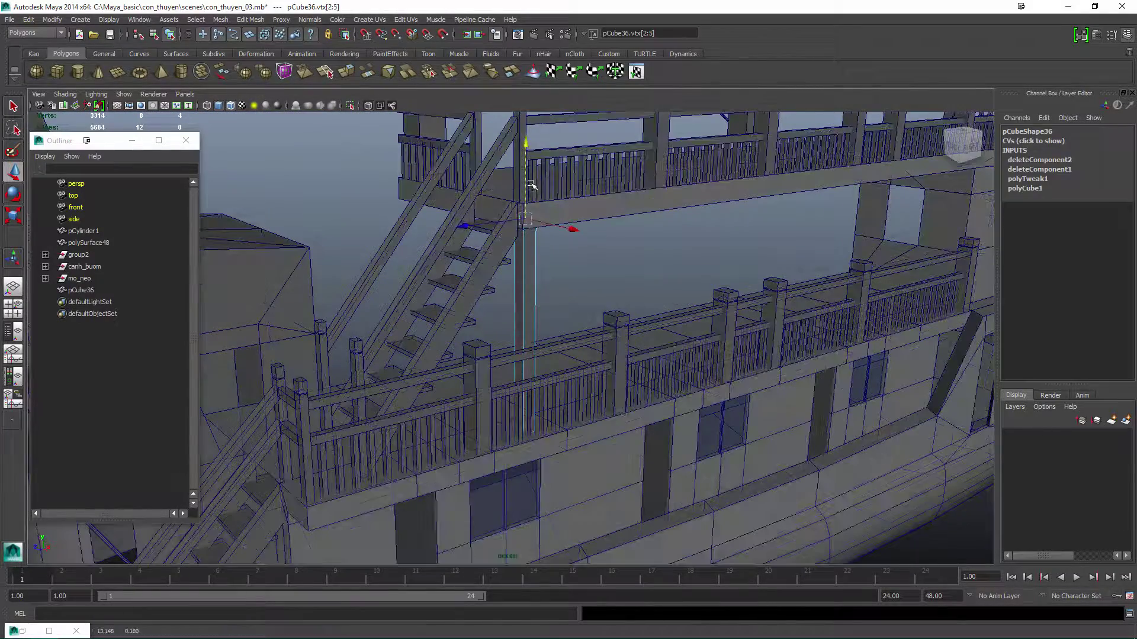
{"action": "key", "text": "F8"}
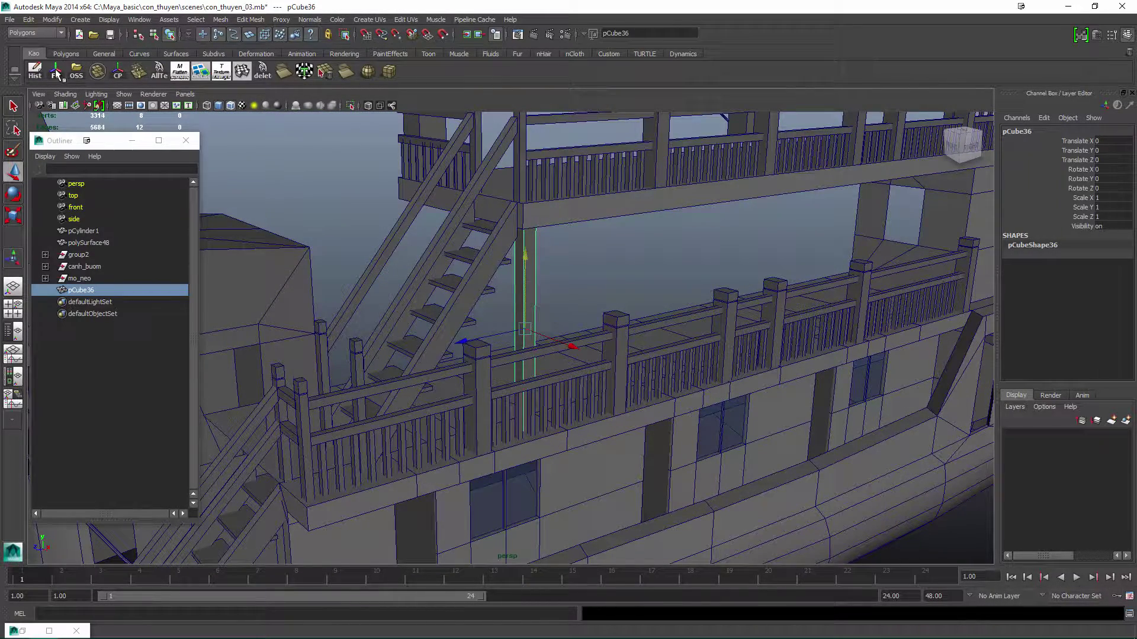
{"action": "mouse_move", "coordinate": [656, 308]}
{"action": "left_mouse_down", "text": "alt"}
{"action": "mouse_move", "coordinate": [655, 349]}
{"action": "mouse_move", "coordinate": [678, 304]}
{"action": "left_mouse_up", "text": "alt"}
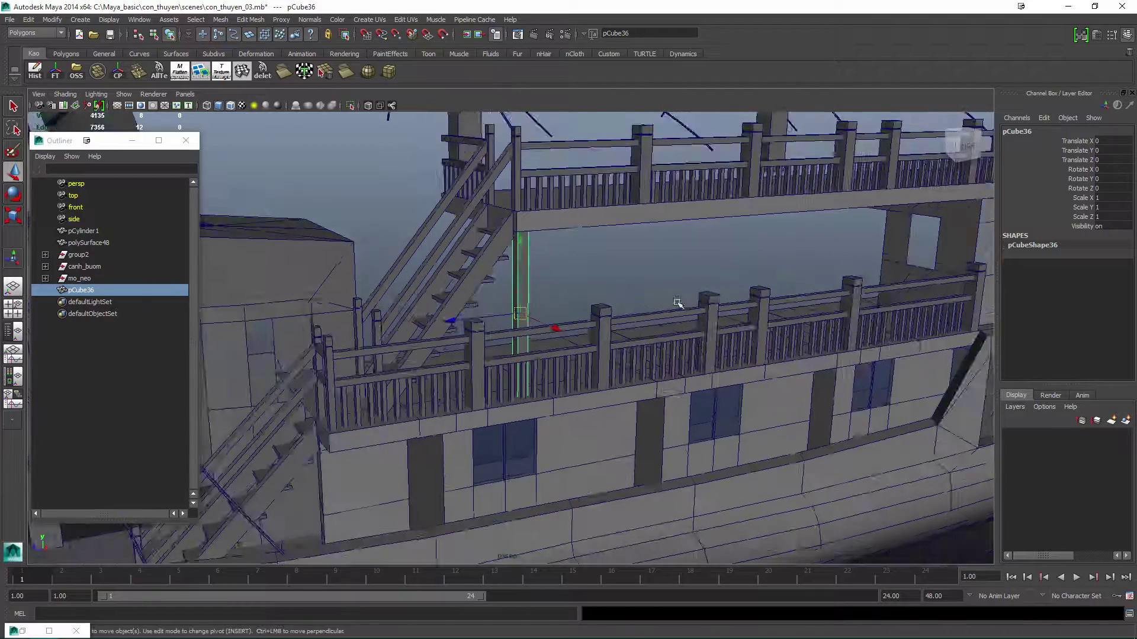
Duplicate the post and reshape the copy's vertices into a long, low wall panel along the lower deck behind the railing.
{"action": "scroll", "coordinate": [580, 343], "scroll_direction": "down", "scroll_amount": 5}
{"action": "left_click_drag", "start_coordinate": [580, 343], "coordinate": [513, 305], "text": "alt"}
{"action": "scroll", "coordinate": [585, 337], "scroll_direction": "up", "scroll_amount": 6}
{"action": "key", "text": "ctrl+d"}
{"action": "key", "text": "F8"}
{"action": "key", "text": "alt+x"}
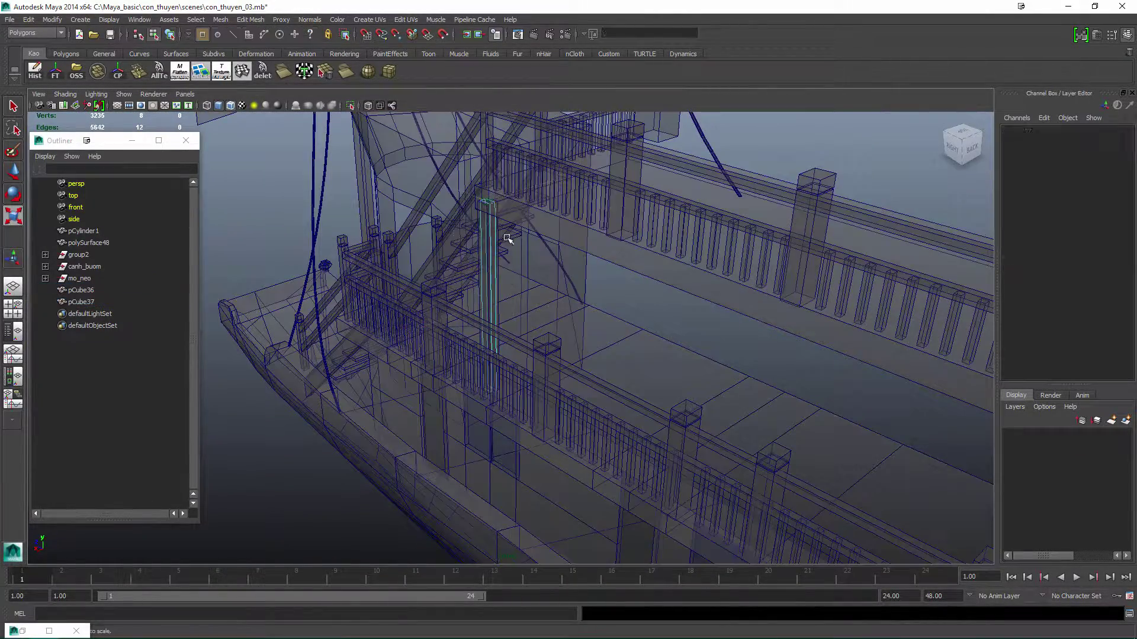
{"action": "left_click_drag", "start_coordinate": [493, 262], "coordinate": [546, 317], "text": "alt"}
{"action": "left_click_drag", "start_coordinate": [482, 220], "coordinate": [527, 356]}
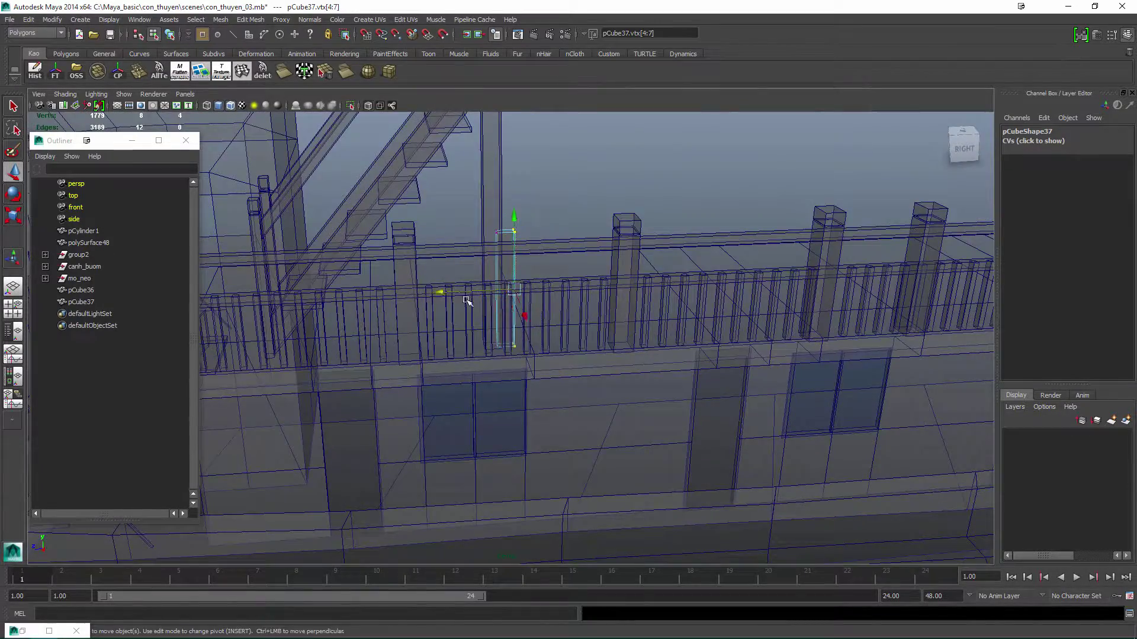
{"action": "left_click_drag", "start_coordinate": [467, 301], "coordinate": [581, 296], "text": "alt"}
{"action": "key", "text": "alt+x"}
Select the low panel's open border edges and close them with Fill Hole.
{"action": "key", "text": "F10"}
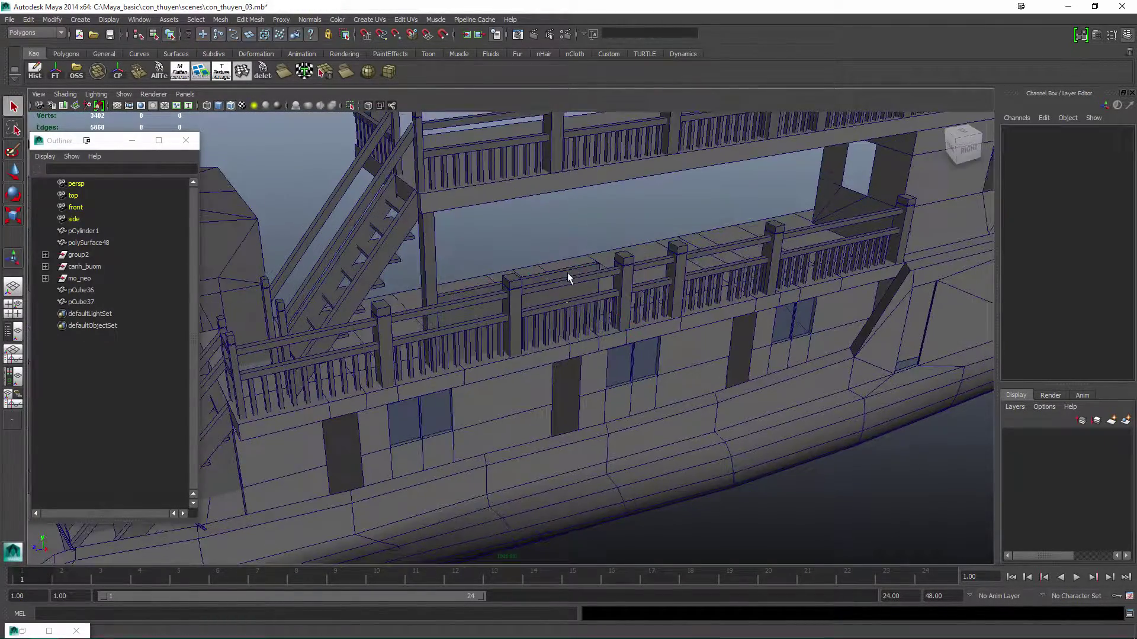
{"action": "left_click", "coordinate": [570, 278]}
{"action": "scroll", "coordinate": [571, 270], "scroll_direction": "up", "scroll_amount": 5}
{"action": "key", "text": "alt+x"}
{"action": "right_click_drag", "start_coordinate": [565, 292], "coordinate": [546, 418], "text": "shift"}
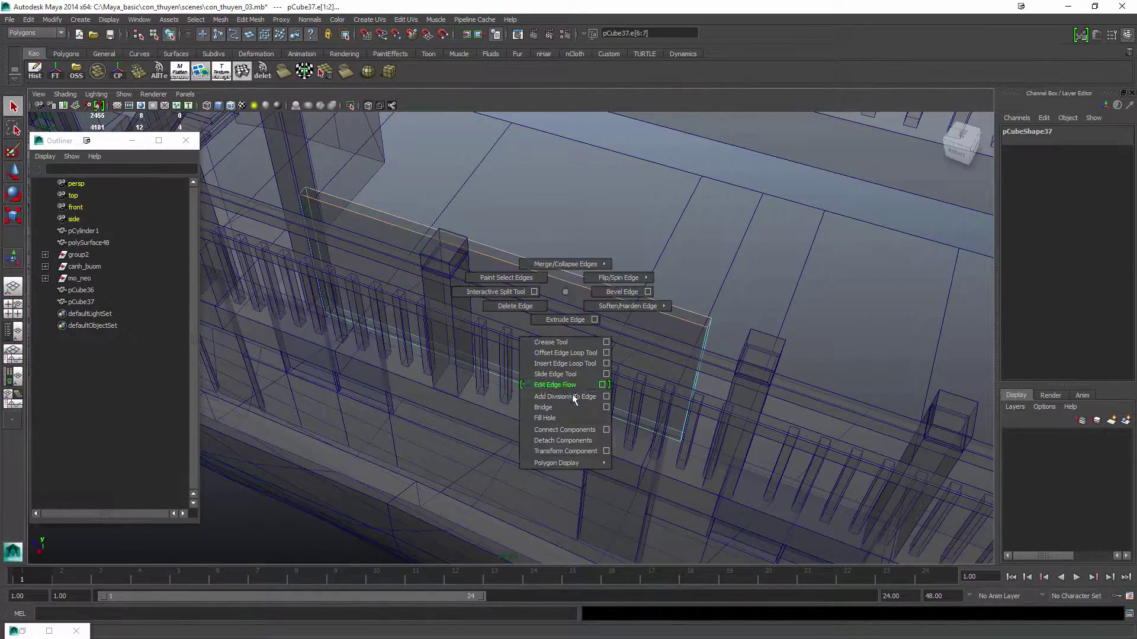
{"action": "key", "text": "alt+x"}
{"action": "left_click_drag", "start_coordinate": [546, 418], "coordinate": [579, 337], "text": "alt"}
{"action": "right_click_drag", "start_coordinate": [550, 312], "coordinate": [548, 417], "text": "shift"}
Thin the low wall panel by setting its Scale X to 0.725.
{"action": "left_click_drag", "start_coordinate": [548, 418], "coordinate": [450, 421], "text": "alt"}
{"action": "key", "text": "F8"}
{"action": "key", "text": "r"}
{"action": "left_click_drag", "start_coordinate": [450, 422], "coordinate": [630, 320], "text": "alt"}
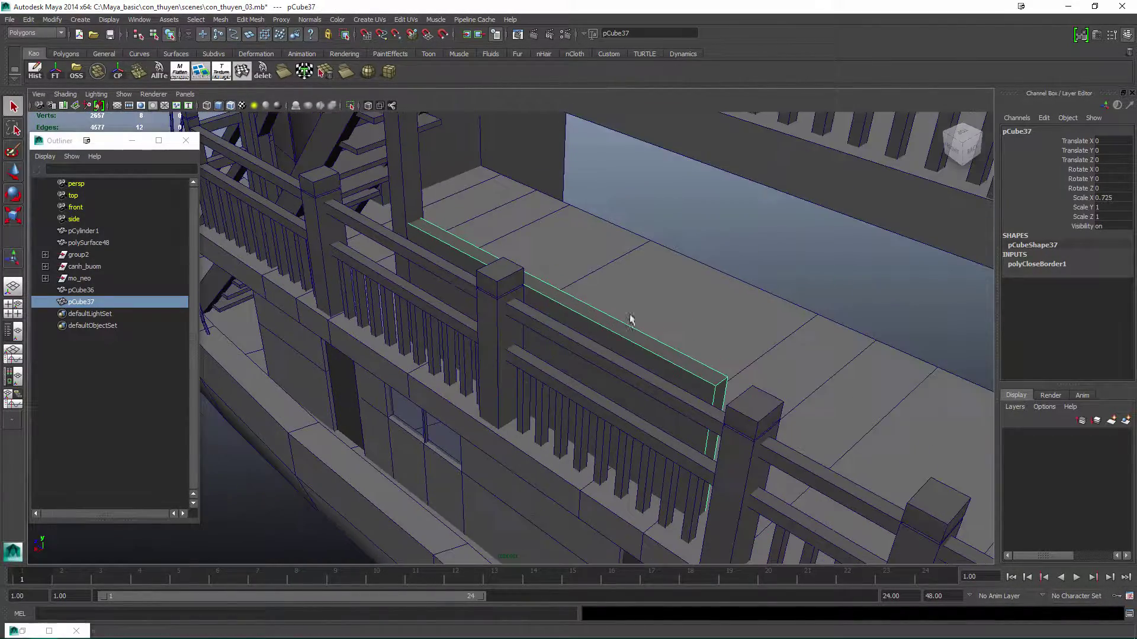
Duplicate the low wall panel and move the copy along the deck to the second bay.
{"action": "key", "text": "ctrl+d"}
{"action": "key", "text": "w"}
{"action": "left_click_drag", "start_coordinate": [520, 390], "coordinate": [416, 254], "text": "alt"}
{"action": "left_click_drag", "start_coordinate": [787, 323], "coordinate": [760, 304], "text": "alt"}
{"action": "left_click_drag", "start_coordinate": [621, 347], "coordinate": [503, 338], "text": "alt"}
Duplicate the upright post repeatedly and space the copies along the deck at the ends of the panel bays.
{"action": "left_click", "coordinate": [675, 297], "text": "shift"}
{"action": "left_click", "coordinate": [592, 279]}
{"action": "key", "text": "ctrl+d"}
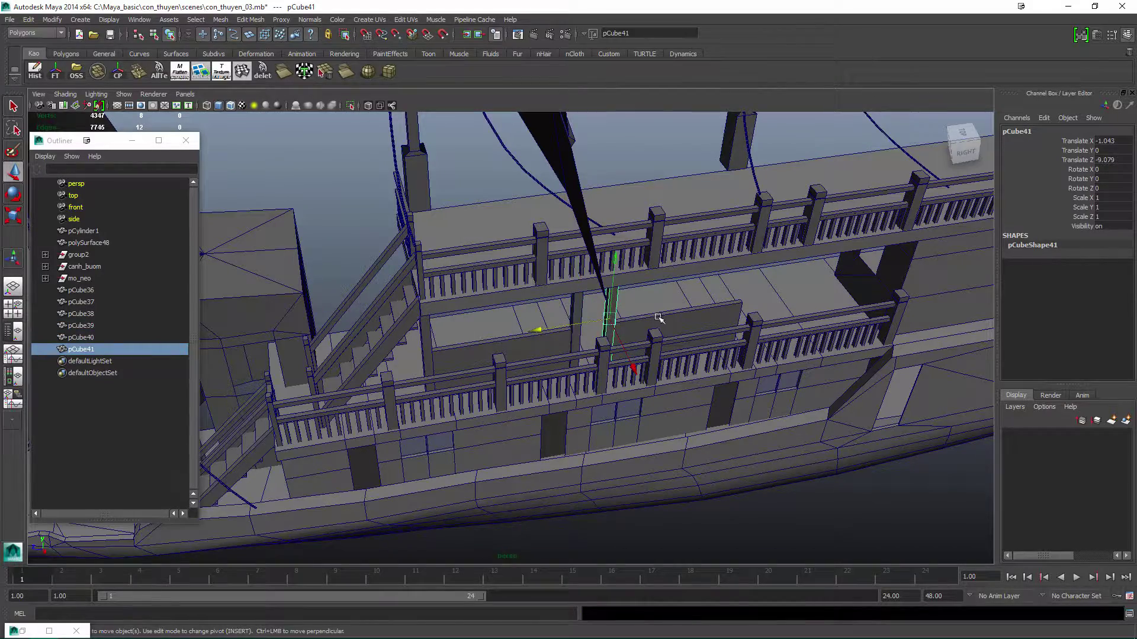
{"action": "mouse_move", "coordinate": [659, 319]}
{"action": "left_mouse_down", "text": "alt"}
{"action": "mouse_move", "coordinate": [580, 320]}
{"action": "mouse_move", "coordinate": [652, 314]}
{"action": "left_mouse_up", "text": "alt"}
{"action": "key", "text": "ctrl+d"}
Place a third low panel in the aft bay, select the three panels and freeze their transformations.
{"action": "left_click", "coordinate": [545, 337]}
{"action": "left_click_drag", "start_coordinate": [545, 337], "coordinate": [419, 336], "text": "alt"}
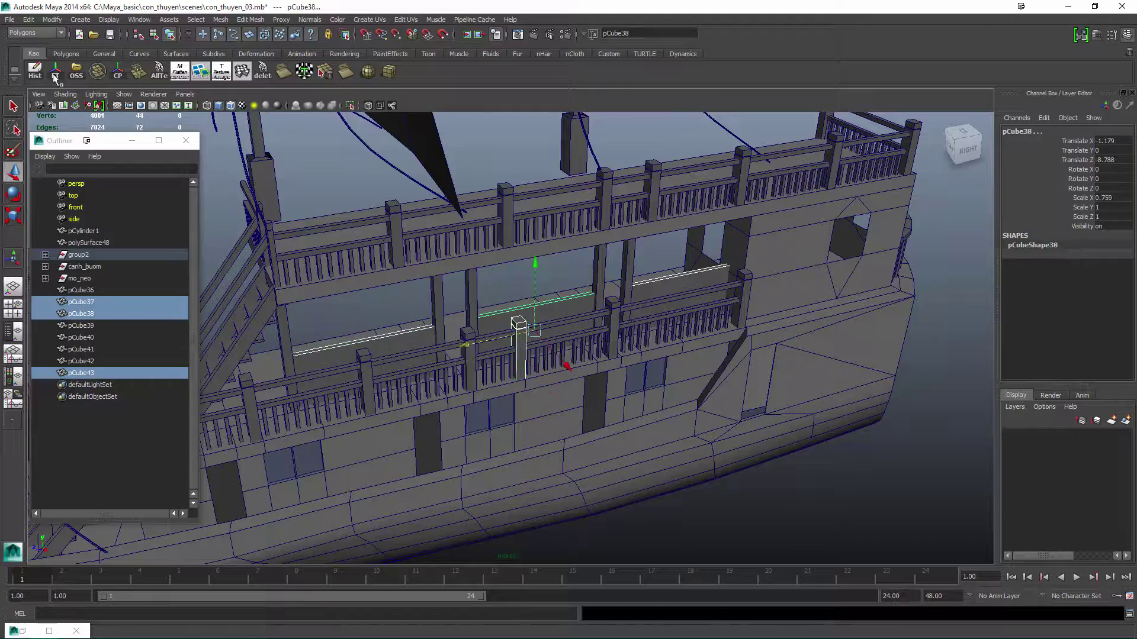
{"action": "left_click", "coordinate": [936, 329]}
Select the five upright deck posts and adjust their thickness by scaling along X.
{"action": "left_click_drag", "start_coordinate": [936, 330], "coordinate": [711, 277], "text": "alt"}
{"action": "scroll", "coordinate": [652, 306], "scroll_direction": "up", "scroll_amount": 5}
{"action": "left_click", "coordinate": [698, 325]}
{"action": "left_click", "coordinate": [679, 461]}
{"action": "left_click", "coordinate": [711, 277]}
{"action": "left_click", "coordinate": [726, 255], "text": "shift"}
{"action": "left_click", "coordinate": [761, 229], "text": "shift"}
{"action": "left_click_drag", "start_coordinate": [758, 225], "coordinate": [843, 246], "text": "alt"}
{"action": "left_click", "coordinate": [764, 231], "text": "shift"}
{"action": "left_click", "coordinate": [769, 234], "text": "shift"}
{"action": "key", "text": "r"}
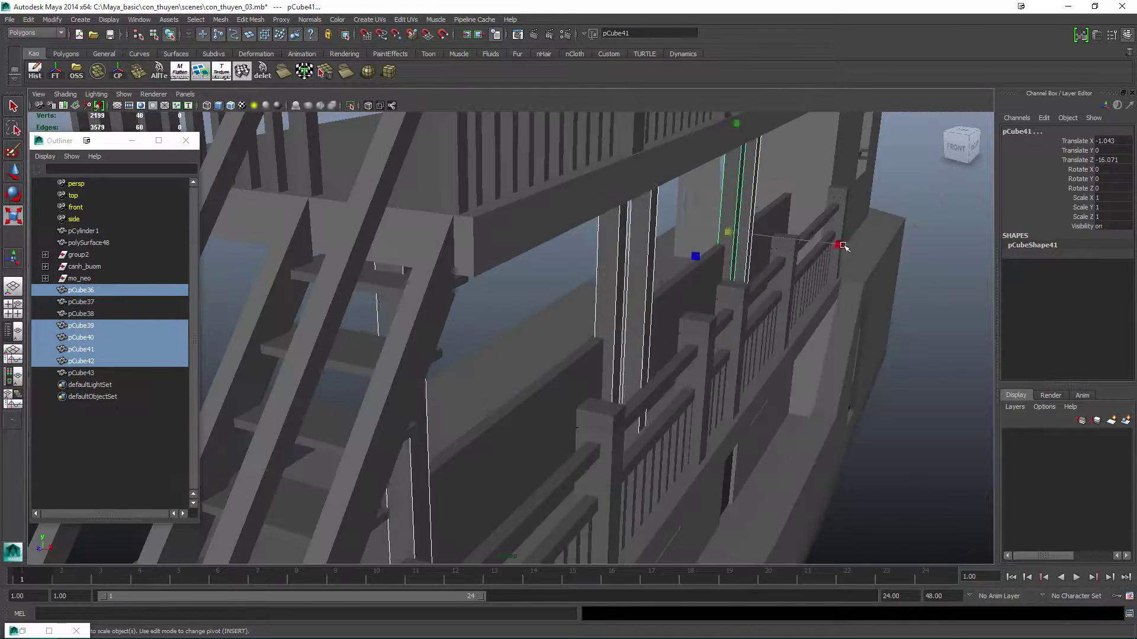
{"action": "left_click_drag", "start_coordinate": [777, 294], "coordinate": [716, 248], "text": "alt"}
Copy a lower cabin window pane up to the first bay and stretch its edges to fill the opening between the posts.
{"action": "left_click", "coordinate": [744, 400]}
{"action": "key", "text": "w"}
{"action": "key", "text": "f"}
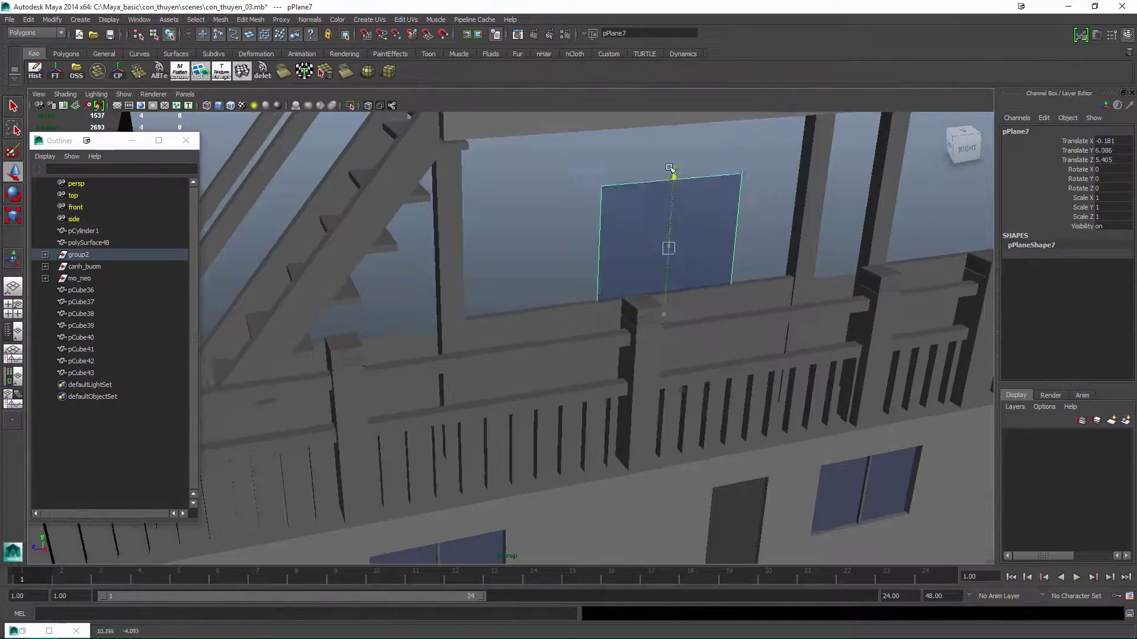
{"action": "key", "text": "F10"}
{"action": "left_click", "coordinate": [688, 221]}
{"action": "left_click_drag", "start_coordinate": [609, 327], "coordinate": [749, 332], "text": "alt"}
{"action": "key", "text": "F8"}
Duplicate the large window pane into the second and third bays at Translate Z -8.965 and -17.483.
{"action": "right_click_drag", "start_coordinate": [645, 204], "coordinate": [691, 353], "text": "alt"}
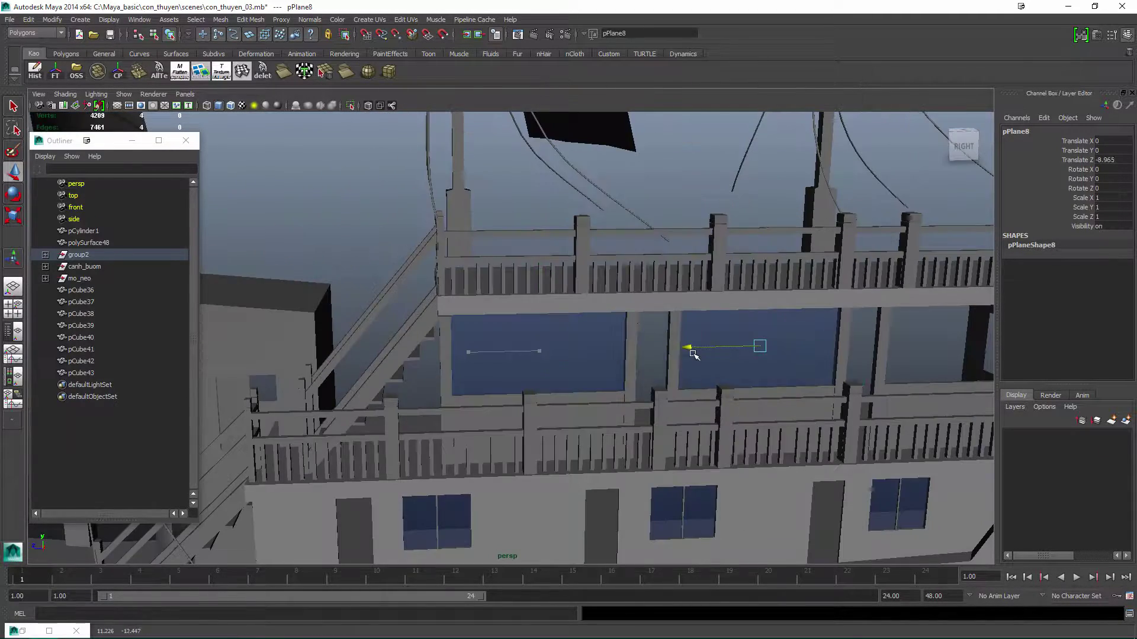
{"action": "middle_click_drag", "start_coordinate": [691, 353], "coordinate": [641, 347]}
{"action": "key", "text": "f"}
{"action": "key", "text": "alt+x"}
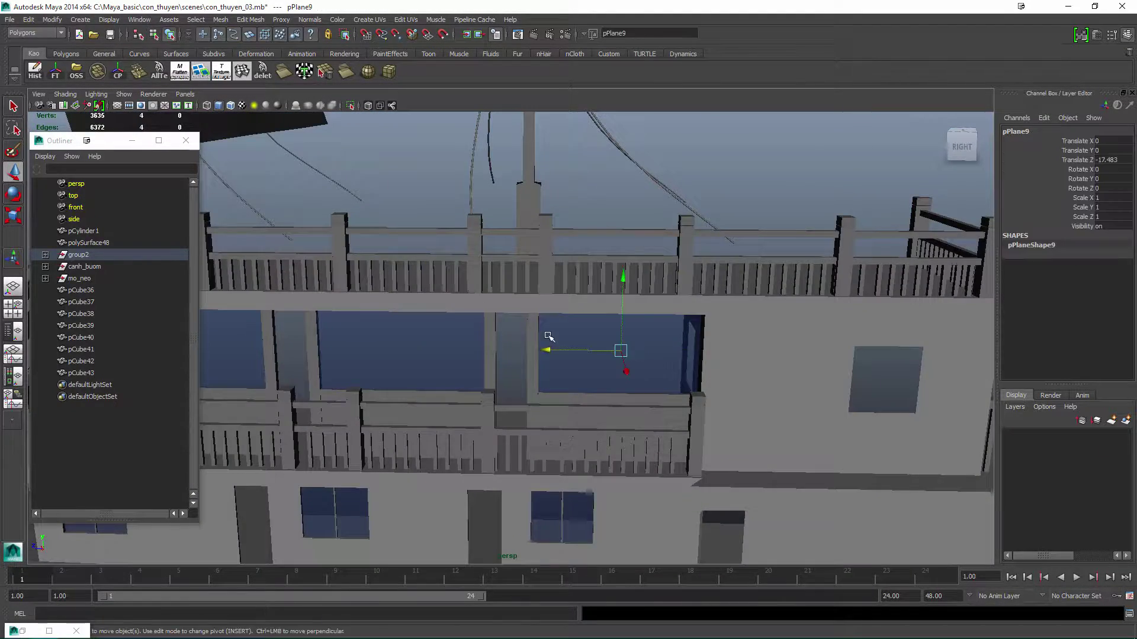
{"action": "key", "text": "q"}
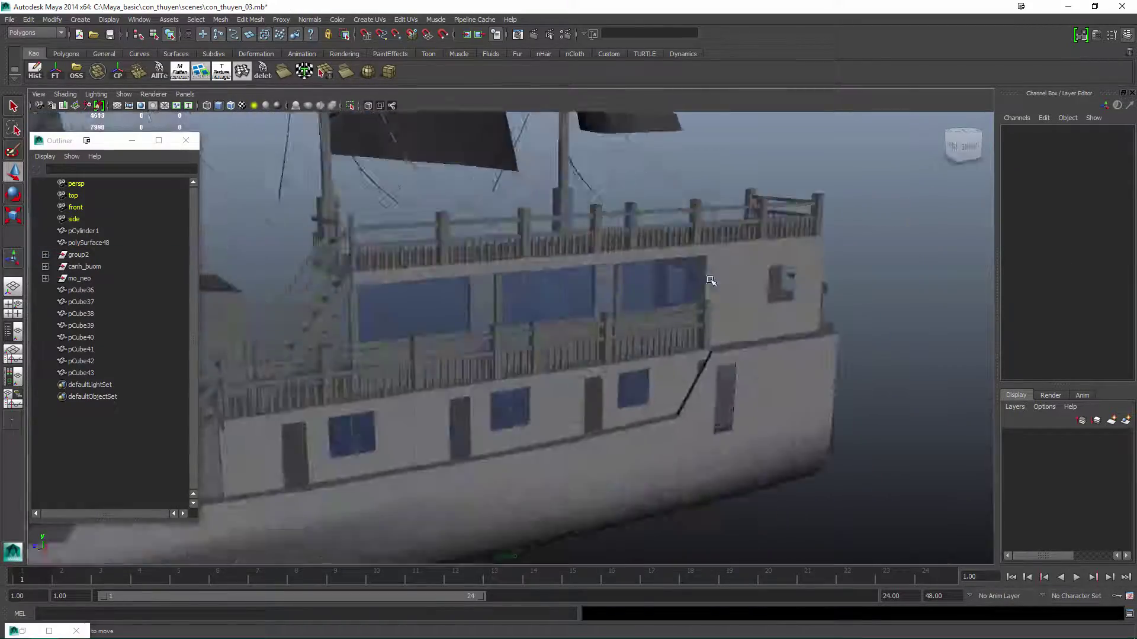
Duplicate the front bay's low wall panel and raise the copy above the window with Translate Y 4.261, Rotate Z 180 and Scale X 1.991.
{"action": "left_click_drag", "start_coordinate": [711, 274], "coordinate": [718, 329], "text": "alt"}
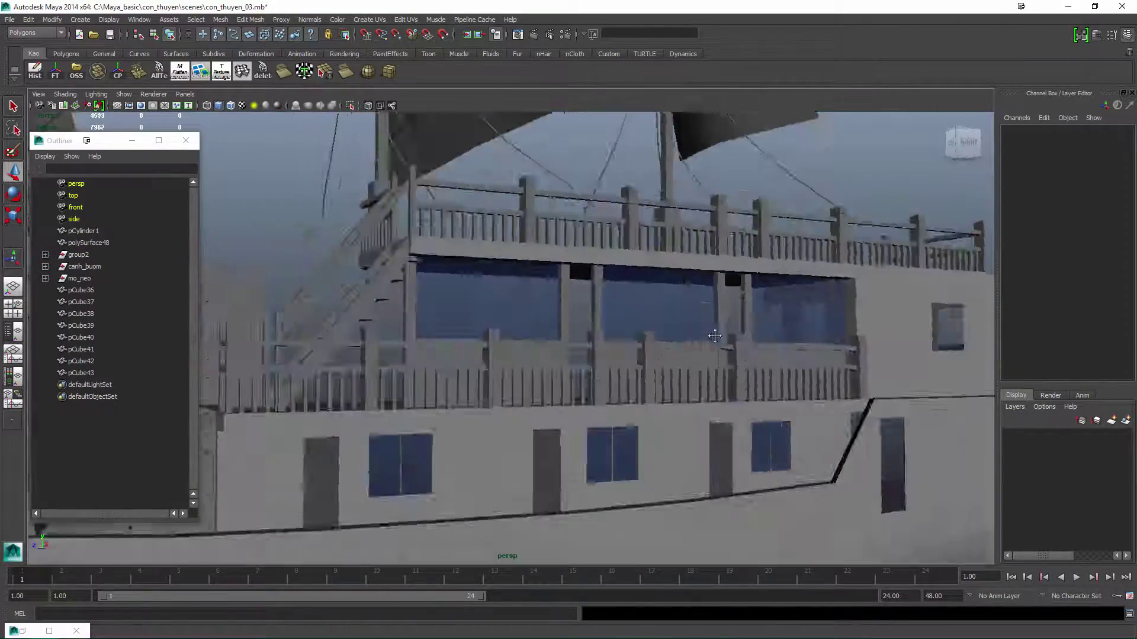
{"action": "right_click_drag", "start_coordinate": [718, 329], "coordinate": [563, 406], "text": "alt"}
{"action": "key", "text": "alt+x"}
{"action": "left_click", "coordinate": [899, 354], "text": "shift"}
{"action": "key", "text": "alt+x"}
{"action": "right_click_drag", "start_coordinate": [899, 353], "coordinate": [791, 334], "text": "alt"}
{"action": "left_click_drag", "start_coordinate": [792, 333], "coordinate": [812, 338], "text": "alt"}
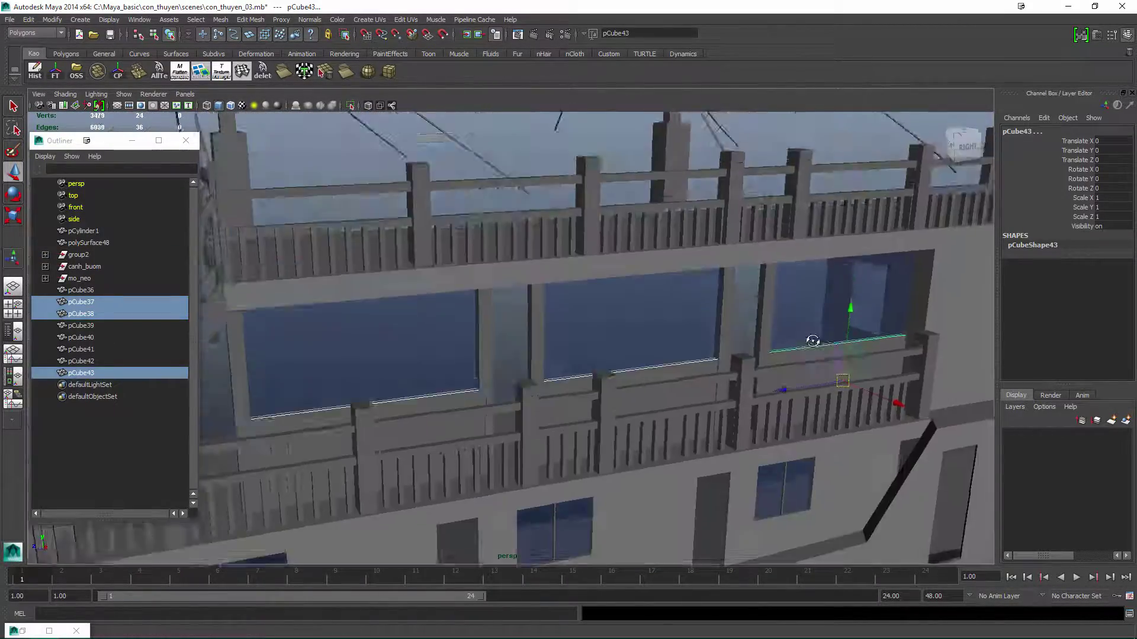
{"action": "right_click_drag", "start_coordinate": [812, 337], "coordinate": [632, 314], "text": "alt"}
{"action": "left_click", "coordinate": [632, 314]}
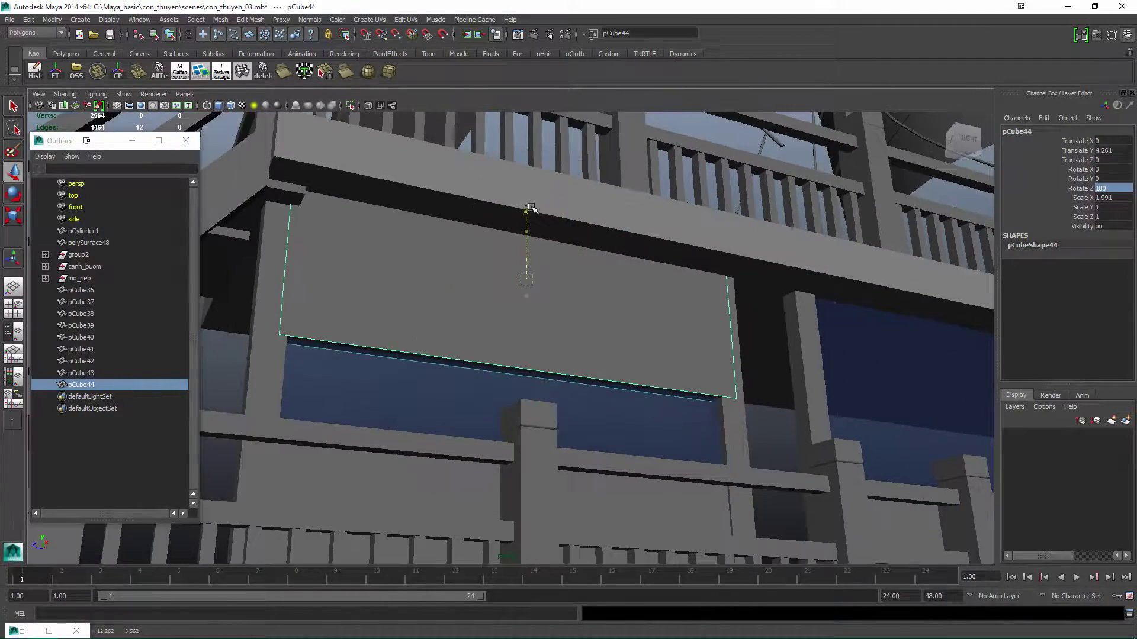
Reshape the raised panel's vertices into a thin header beam spanning all three window bays and freeze its transformations.
{"action": "left_click_drag", "start_coordinate": [527, 237], "coordinate": [693, 309], "text": "alt"}
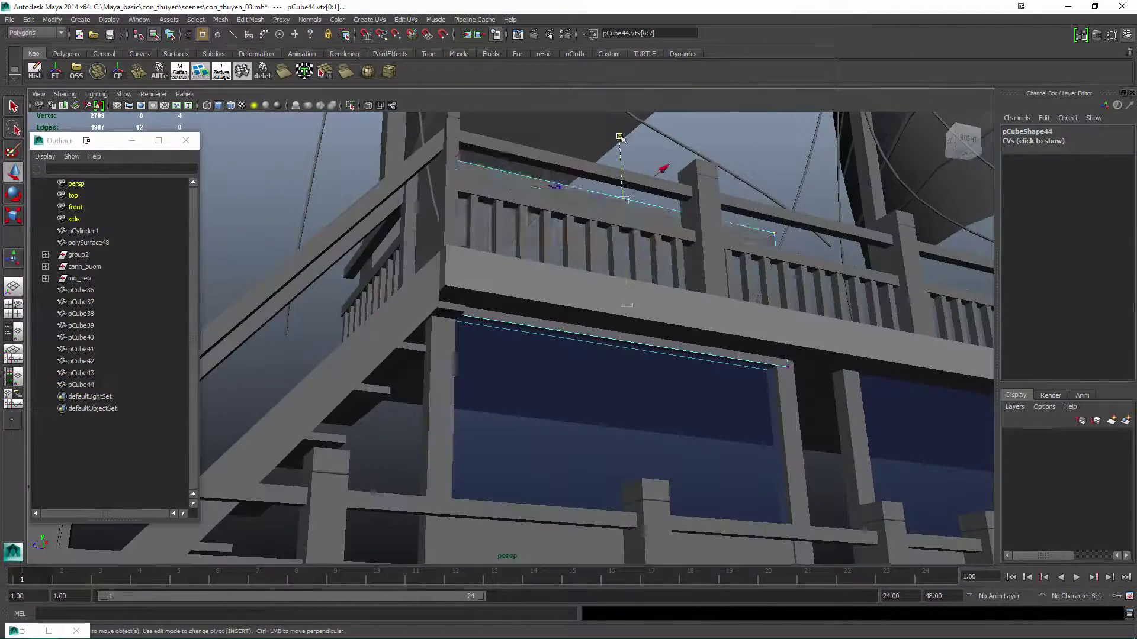
{"action": "right_click_drag", "start_coordinate": [619, 137], "coordinate": [635, 261], "text": "alt"}
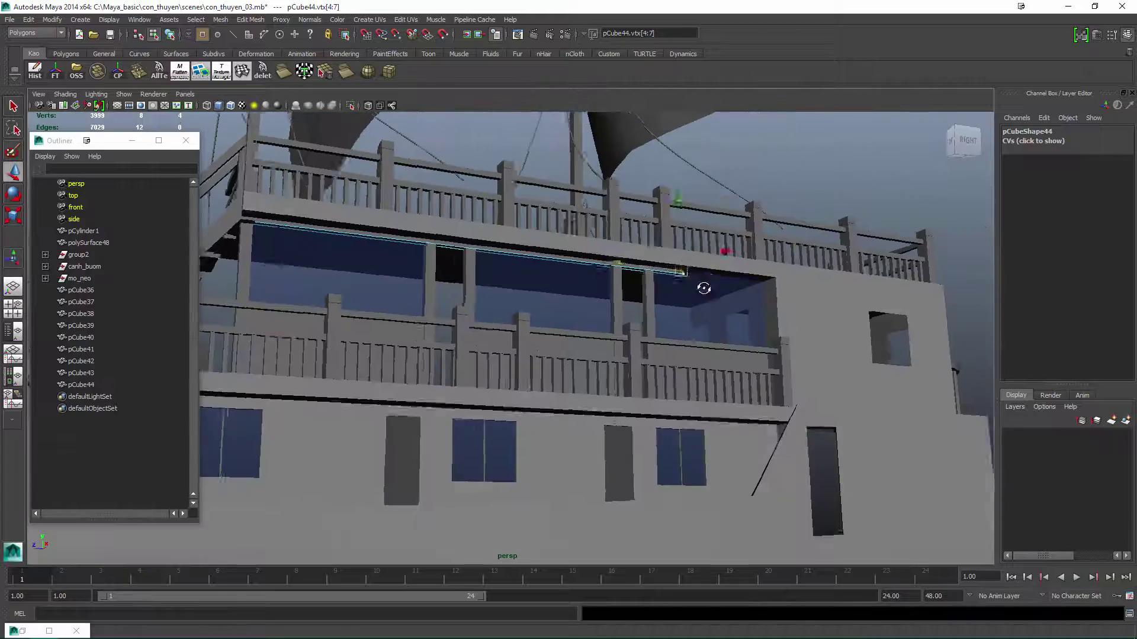
{"action": "key", "text": "F8"}
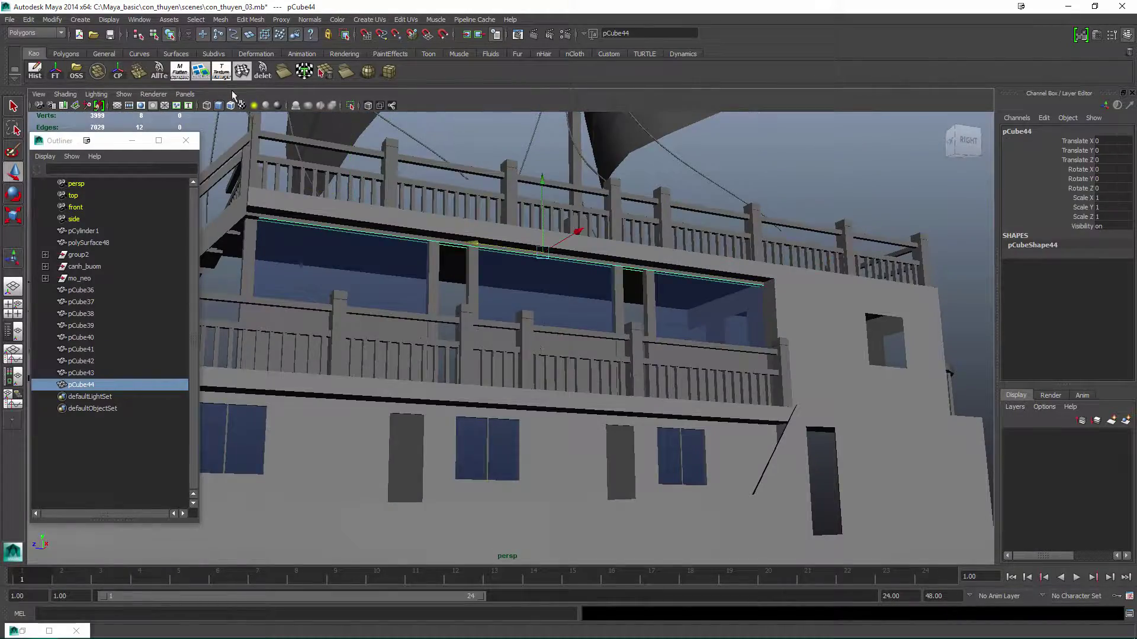
Duplicate the low wall panel, set the copy's Rotate Y to 90, and move it across the front end of the enclosed deck.
{"action": "left_click_drag", "start_coordinate": [415, 237], "coordinate": [761, 271], "text": "alt"}
{"action": "left_click", "coordinate": [632, 230]}
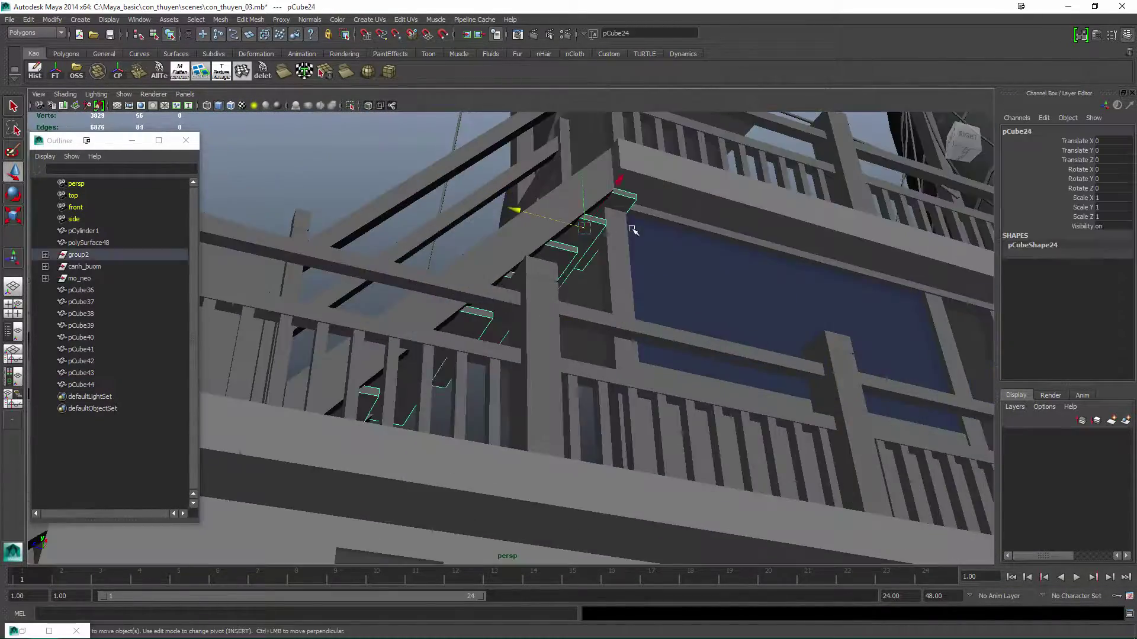
{"action": "left_click_drag", "start_coordinate": [633, 230], "coordinate": [681, 371], "text": "alt"}
{"action": "left_click", "coordinate": [714, 379]}
{"action": "key", "text": "ctrl+d"}
{"action": "key", "text": "e"}
{"action": "key", "text": "Return"}
{"action": "key", "text": "w"}
{"action": "left_click_drag", "start_coordinate": [592, 355], "coordinate": [488, 316], "text": "alt"}
{"action": "left_click_drag", "start_coordinate": [581, 301], "coordinate": [582, 302]}
{"action": "left_click_drag", "start_coordinate": [582, 302], "coordinate": [566, 343], "text": "alt"}
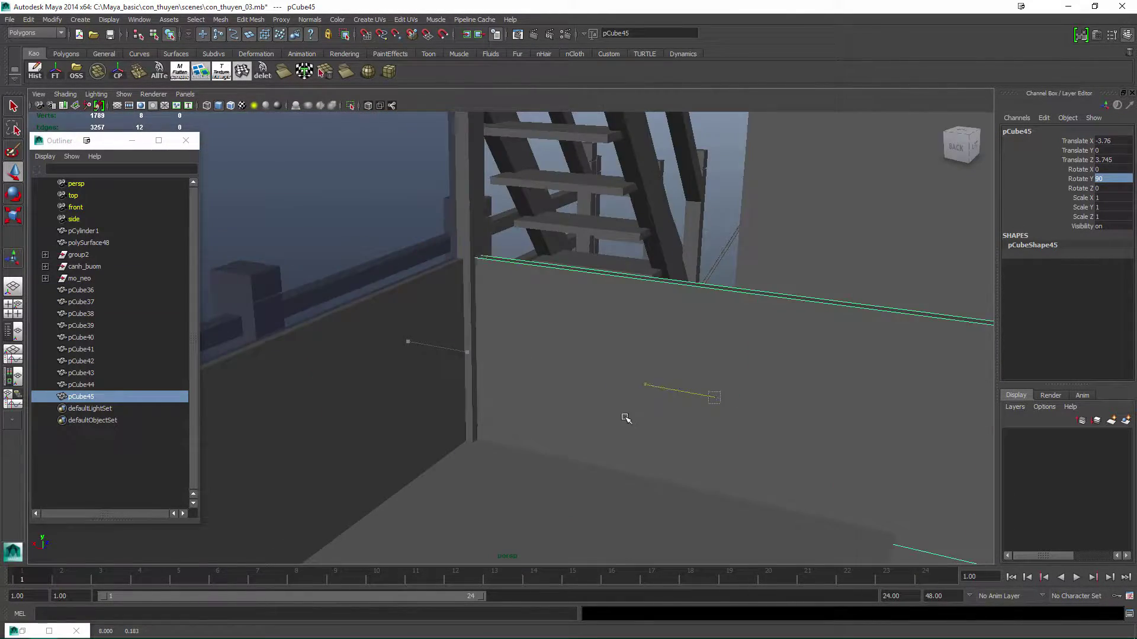
Close the open inner end of the crosswise front panel by extruding its edge and adjusting the end vertices.
{"action": "left_click_drag", "start_coordinate": [626, 418], "coordinate": [620, 330], "text": "alt"}
{"action": "key", "text": "F11"}
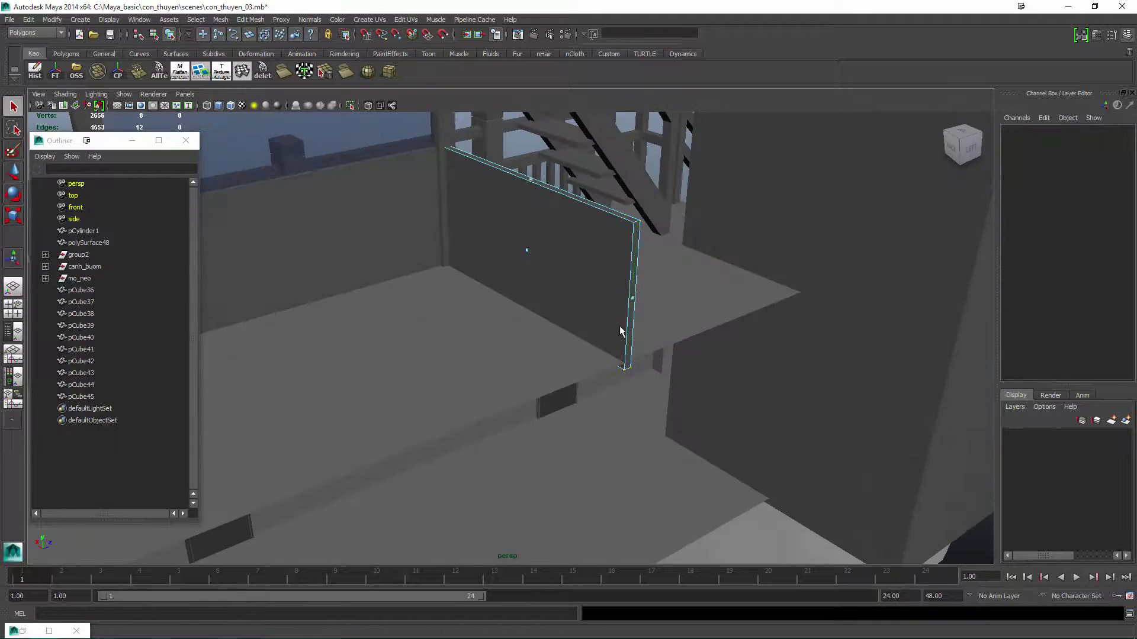
{"action": "key", "text": "F8"}
{"action": "key", "text": "alt+x"}
{"action": "left_click_drag", "start_coordinate": [480, 172], "coordinate": [422, 209], "text": "alt"}
{"action": "left_click", "coordinate": [423, 209]}
{"action": "left_click_drag", "start_coordinate": [483, 182], "coordinate": [525, 326], "text": "alt"}
{"action": "left_click_drag", "start_coordinate": [525, 326], "coordinate": [621, 302]}
{"action": "key", "text": "alt+x"}
{"action": "key", "text": "F8"}
{"action": "left_click", "coordinate": [726, 246]}
{"action": "left_click_drag", "start_coordinate": [645, 325], "coordinate": [545, 376], "text": "alt"}
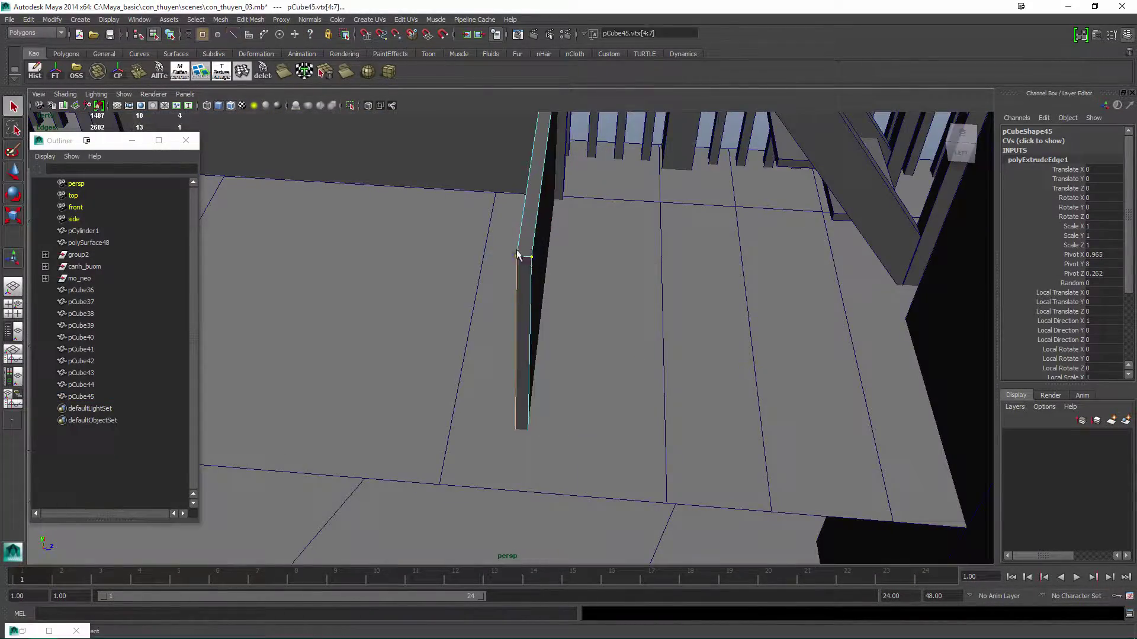
{"action": "key", "text": "F8"}
Duplicate the front corner post and offset the copy beside the crosswise panel with Translate X -0.694 and Scale X 0.735.
{"action": "left_click_drag", "start_coordinate": [517, 254], "coordinate": [639, 251], "text": "alt"}
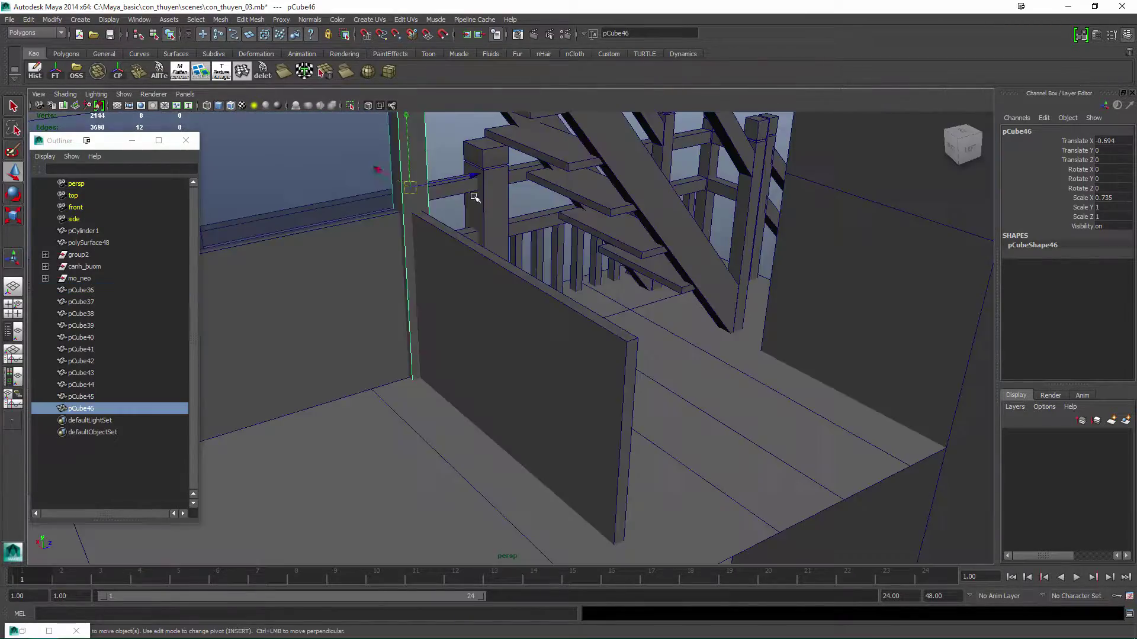
{"action": "left_click_drag", "start_coordinate": [473, 183], "coordinate": [513, 198], "text": "alt"}
{"action": "left_click_drag", "start_coordinate": [427, 205], "coordinate": [456, 353], "text": "alt"}
Try to add an edge loop to the copied corner post and extrude one of its faces.
{"action": "key", "text": "q"}
{"action": "left_click", "coordinate": [436, 361]}
{"action": "left_click", "coordinate": [456, 352]}
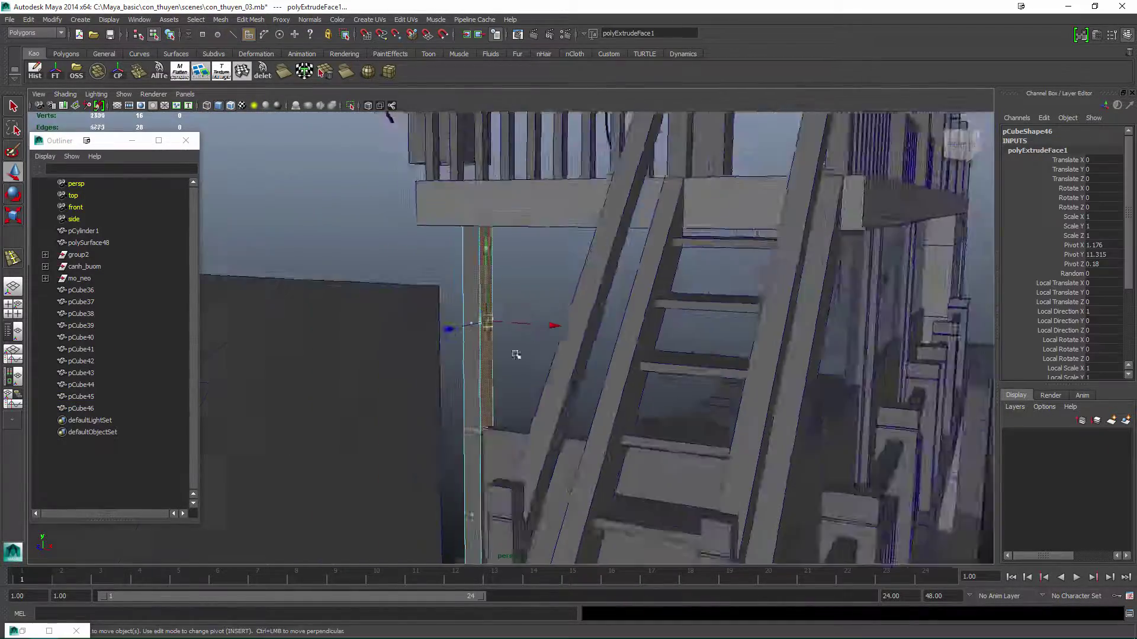
{"action": "left_click_drag", "start_coordinate": [515, 353], "coordinate": [574, 314], "text": "alt"}
{"action": "key", "text": "F8"}
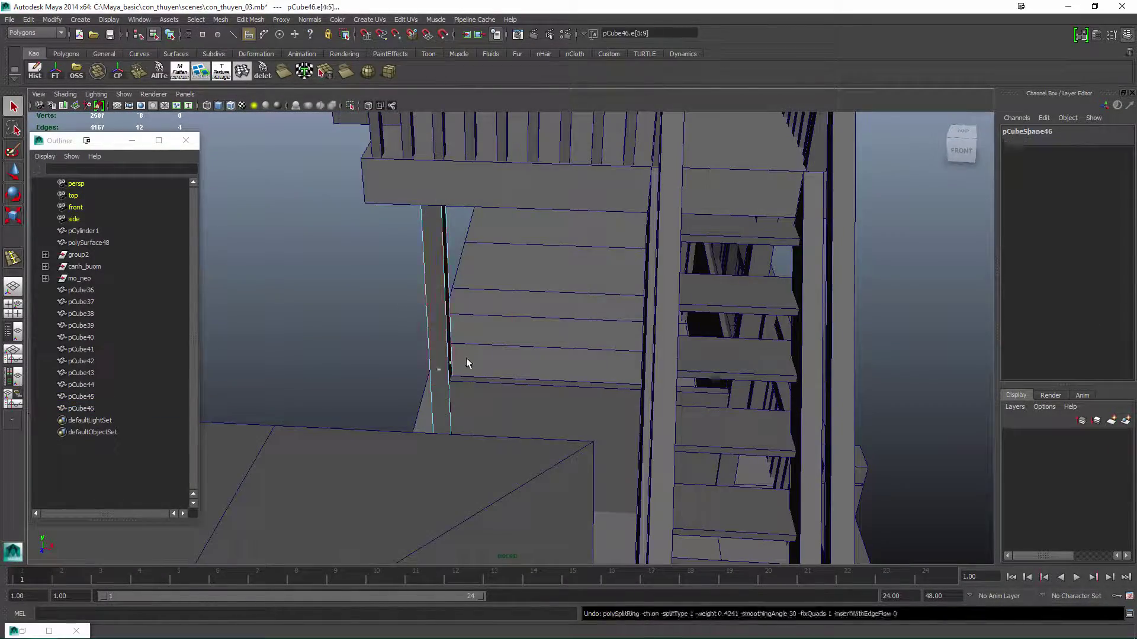
Finish editing the corner post and move the new posts and panels into group2 with the rest of the ship half.
{"action": "left_click", "coordinate": [451, 355]}
{"action": "left_click", "coordinate": [329, 265]}
{"action": "left_click_drag", "start_coordinate": [330, 265], "coordinate": [601, 312], "text": "alt"}
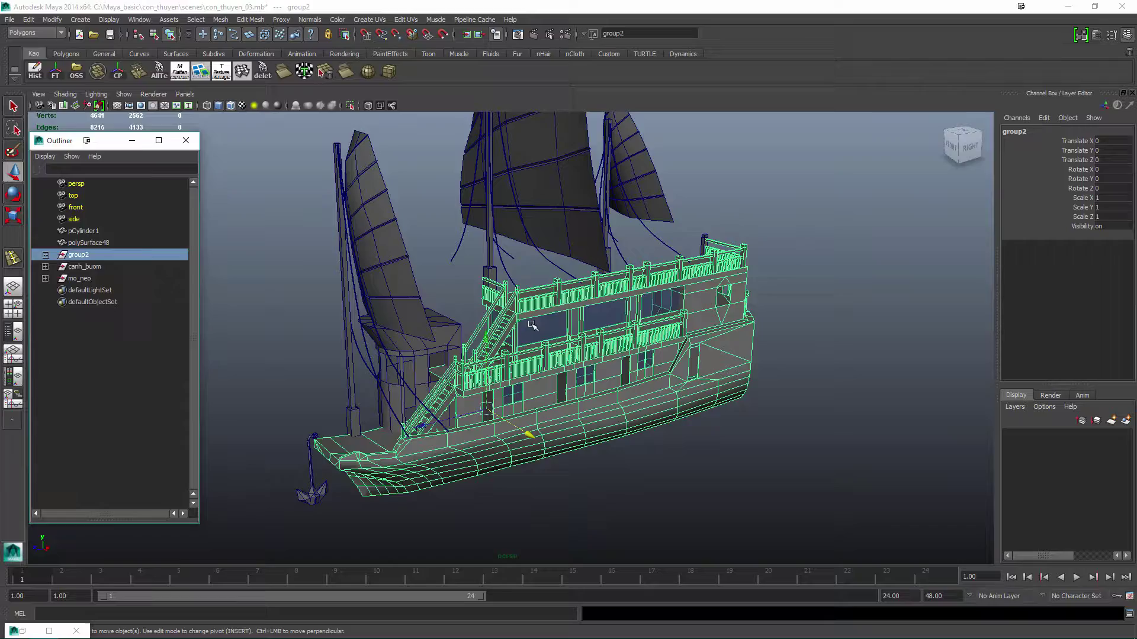
Try to mirror the ship half, group2, with Duplicate Special.
{"action": "left_click", "coordinate": [28, 20]}
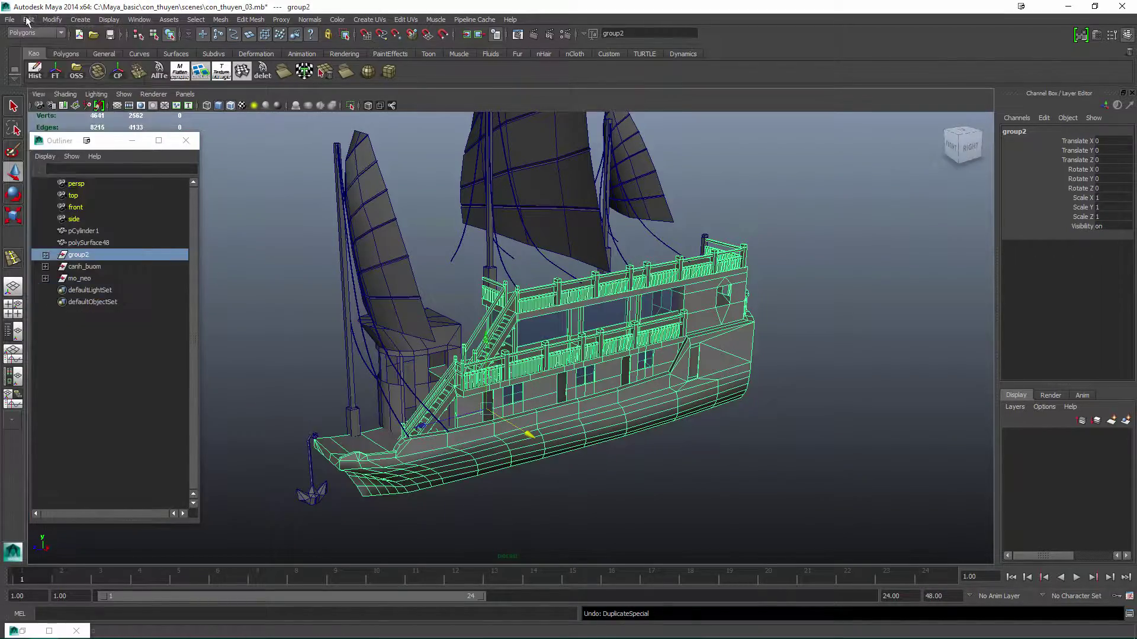
{"action": "left_click", "coordinate": [28, 20]}
{"action": "left_click", "coordinate": [141, 266]}
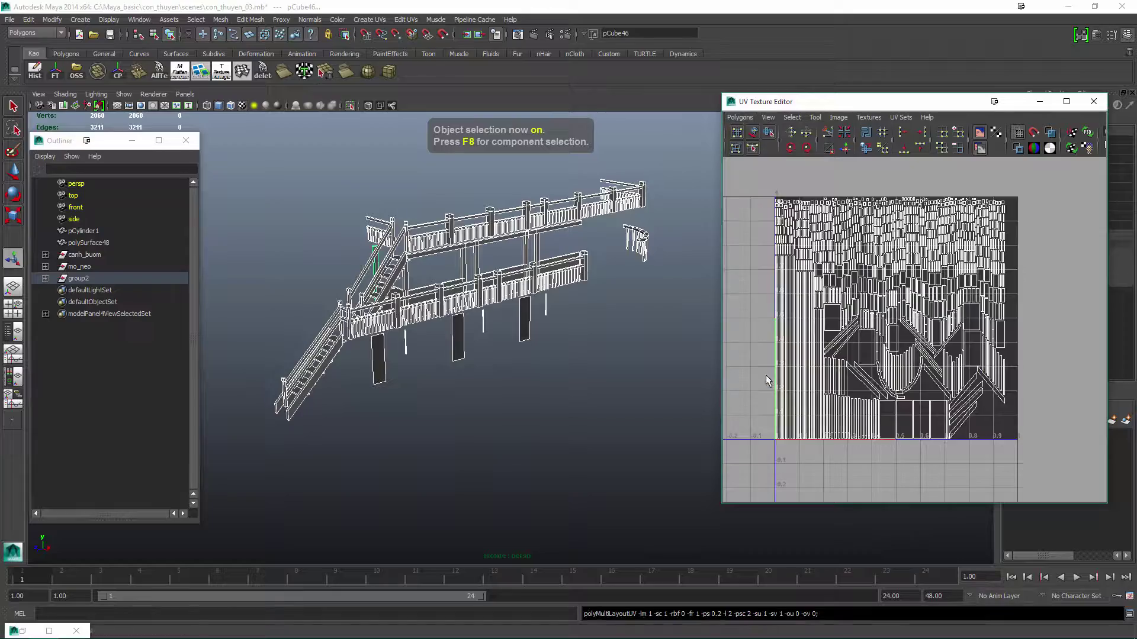
Enlarge the UV layout of the railings, stairs, posts and doors, inspect their checker pattern, and select and expand group2.
{"action": "scroll", "coordinate": [648, 393], "scroll_direction": "up", "scroll_amount": 5}
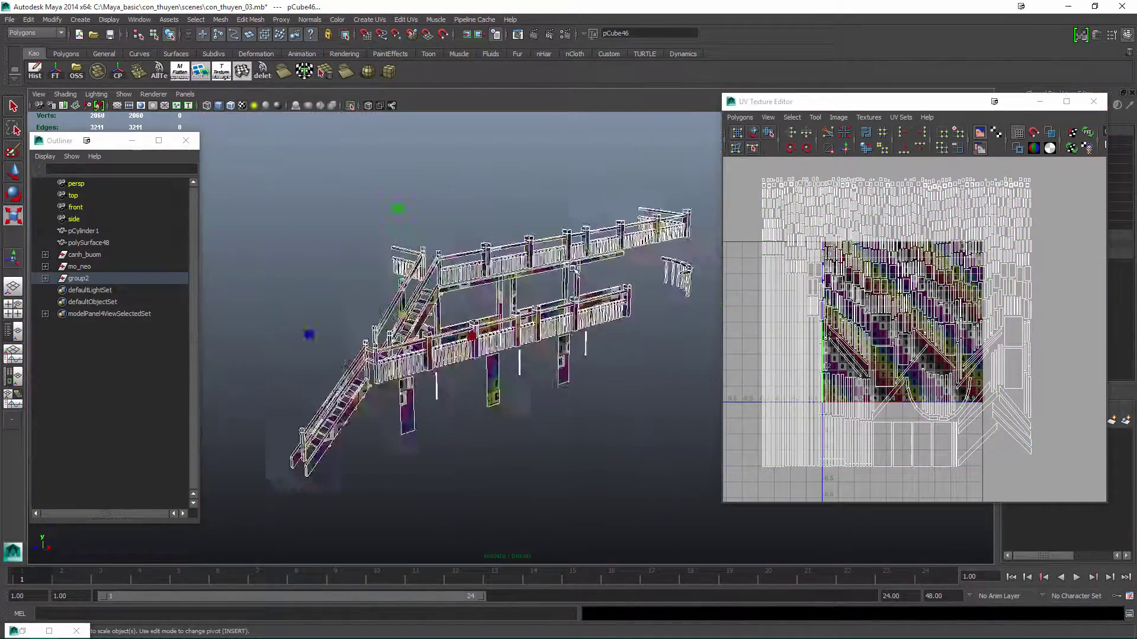
{"action": "scroll", "coordinate": [553, 389], "scroll_direction": "up", "scroll_amount": 5}
{"action": "left_click", "coordinate": [533, 379]}
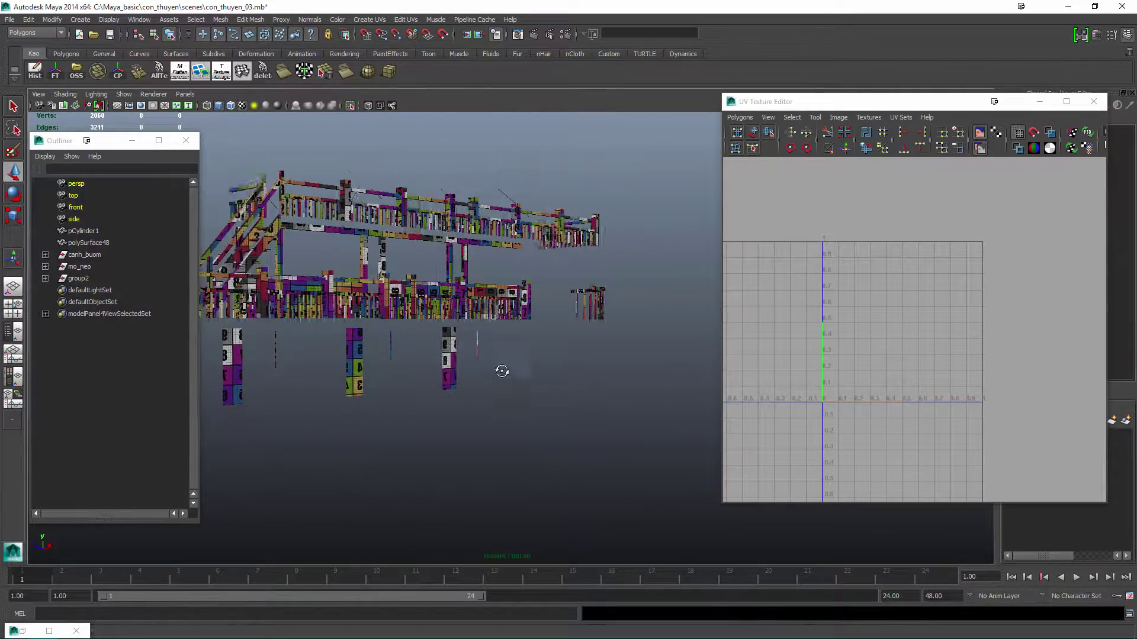
{"action": "left_click", "coordinate": [78, 278]}
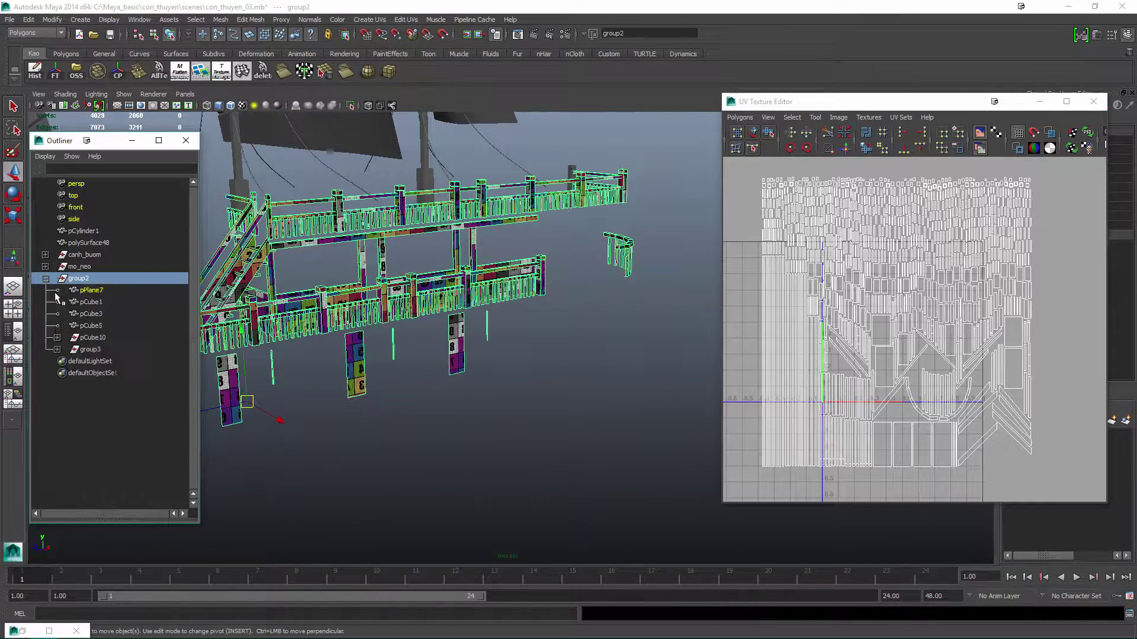
Show all hidden ship parts again and inspect the checker pattern across the complete ship half.
{"action": "left_click", "coordinate": [56, 292]}
{"action": "left_click", "coordinate": [109, 19]}
{"action": "left_click", "coordinate": [195, 88]}
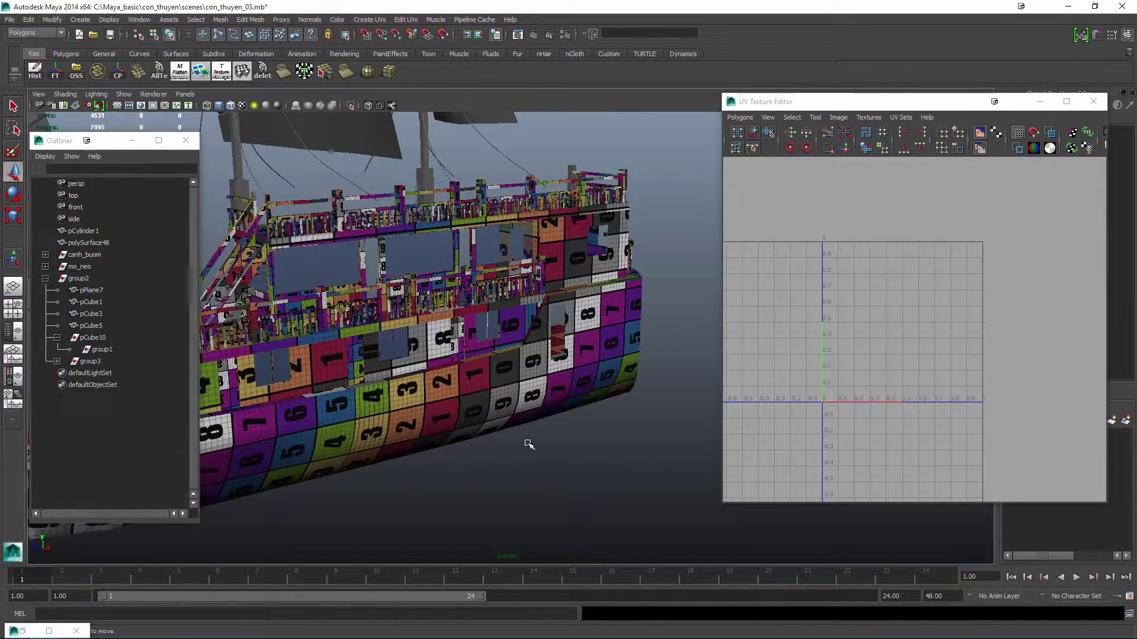
{"action": "left_click_drag", "start_coordinate": [530, 444], "coordinate": [509, 444], "text": "alt"}
{"action": "scroll", "coordinate": [589, 418], "scroll_direction": "up", "scroll_amount": 5}
{"action": "scroll", "coordinate": [595, 443], "scroll_direction": "down", "scroll_amount": 5}
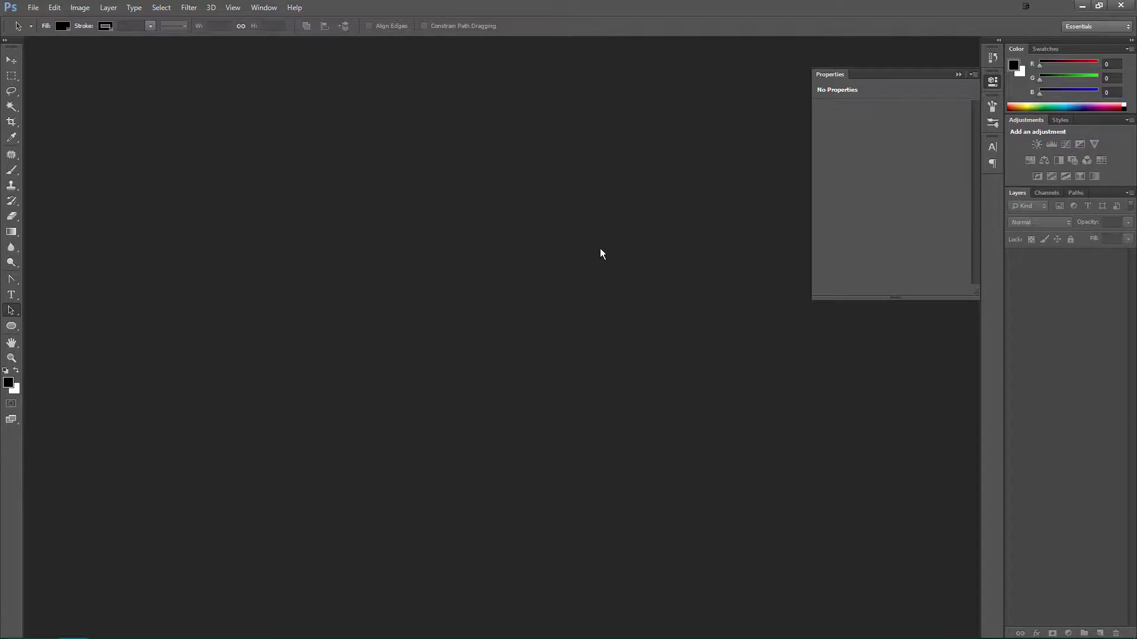
Switch to Photoshop and create a new 1024 x 1024 document.
{"action": "key", "text": "ctrl+n"}
{"action": "double_click", "coordinate": [532, 216]}
{"action": "type", "text": "1024"}
{"action": "key", "text": "Tab"}
{"action": "type", "text": "1024"}
{"action": "key", "text": "Return"}
Bring the wood plank image into the document and rotate it so the grain runs vertically from the upper-left corner.
{"action": "left_click_drag", "start_coordinate": [1133, 237], "coordinate": [601, 16]}
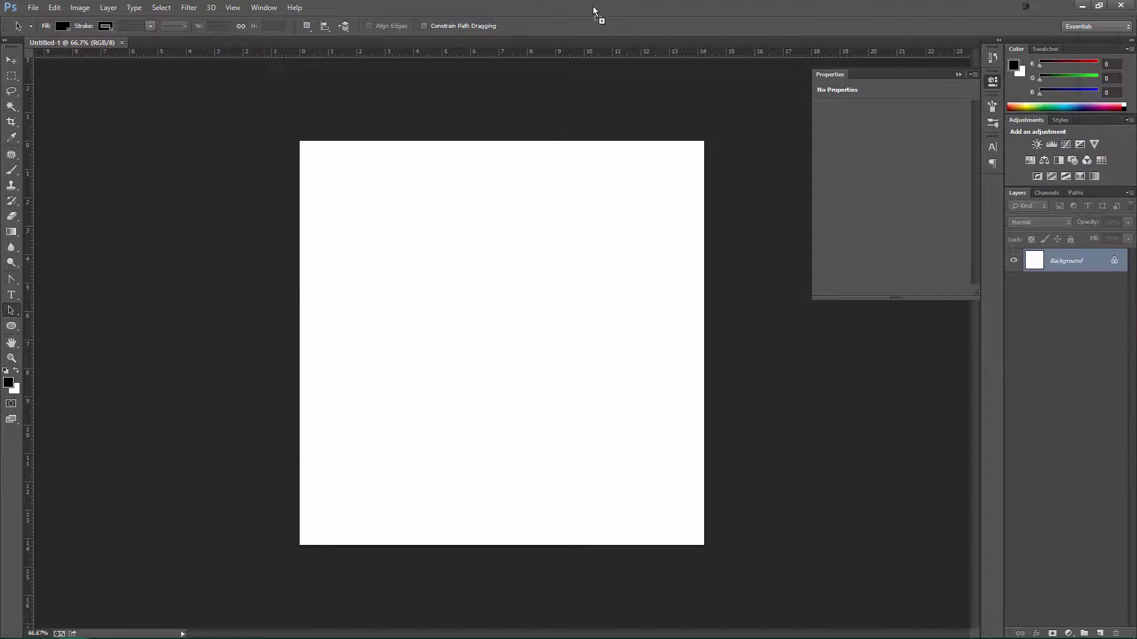
{"action": "key", "text": "v"}
{"action": "left_click_drag", "start_coordinate": [373, 277], "coordinate": [422, 332]}
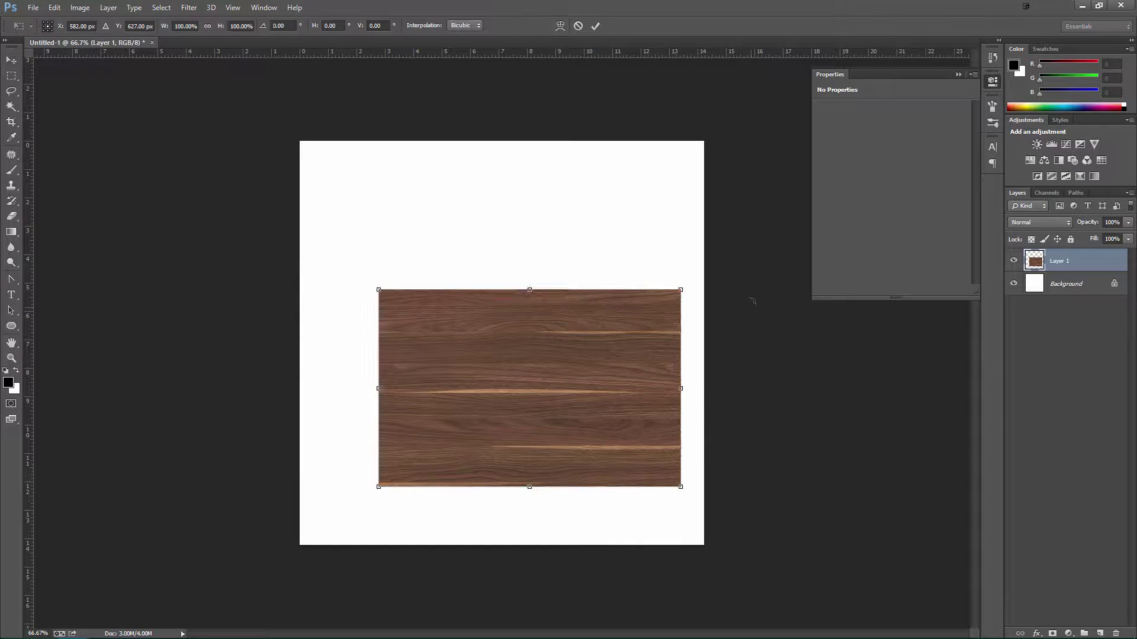
{"action": "left_click_drag", "start_coordinate": [750, 301], "coordinate": [437, 340], "text": "shift"}
{"action": "key", "text": "Return"}
Duplicate the wood layer beside the original and scale the copy slightly to reach the canvas's far edge.
{"action": "mouse_move", "coordinate": [416, 221]}
{"action": "left_mouse_down", "text": "alt"}
{"action": "mouse_move", "coordinate": [420, 233]}
{"action": "mouse_move", "coordinate": [417, 222]}
{"action": "left_mouse_up", "text": "alt"}
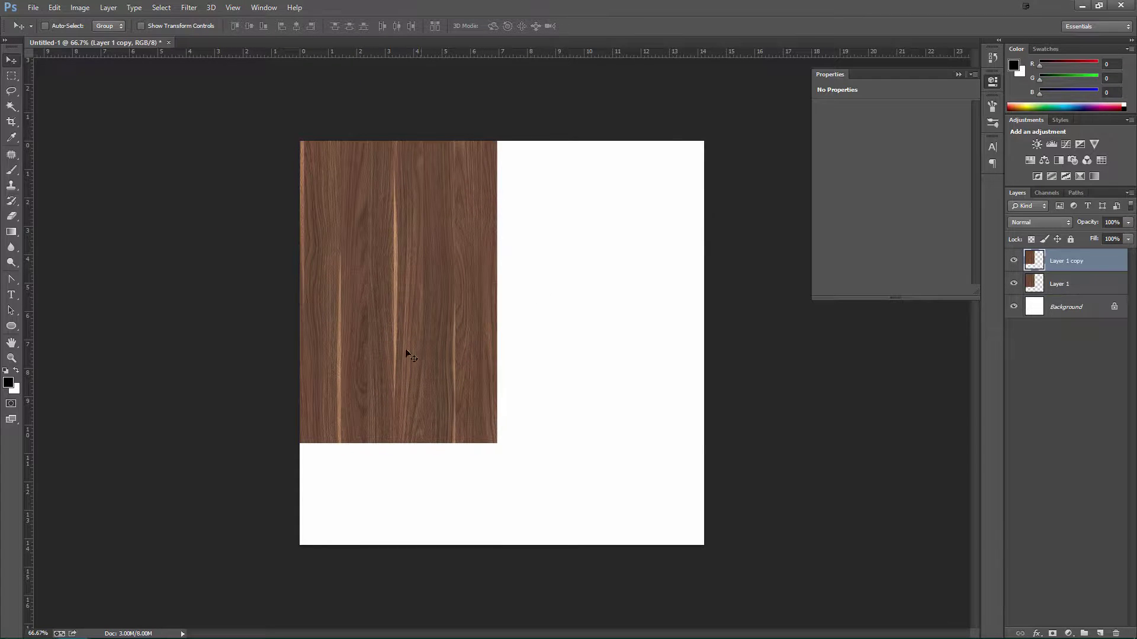
{"action": "left_click_drag", "start_coordinate": [406, 350], "coordinate": [571, 347]}
{"action": "key", "text": "ctrl+t"}
{"action": "left_click_drag", "start_coordinate": [694, 443], "coordinate": [703, 452]}
{"action": "key", "text": "Return"}
Fill the canvas's lower part with a wood copy blended through a layer mask, and stamp the visible layers into a new one.
{"action": "left_click_drag", "start_coordinate": [663, 373], "coordinate": [665, 519], "text": "alt"}
{"action": "left_click", "coordinate": [1069, 633]}
{"action": "left_click", "coordinate": [1052, 633]}
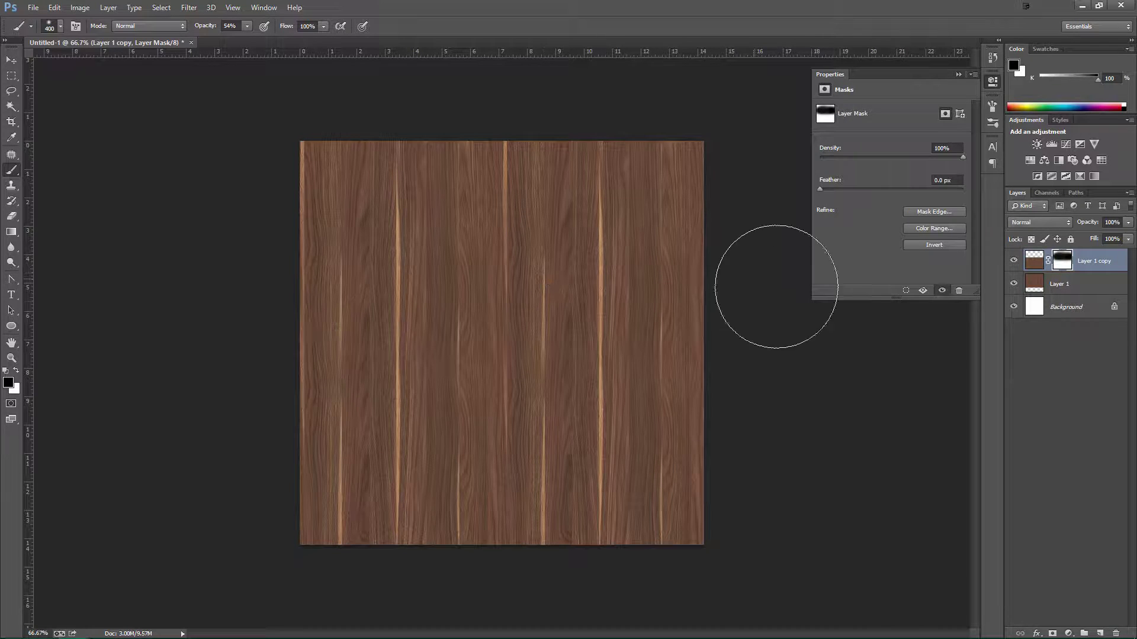
{"action": "key", "text": "ctrl+shift+alt+e"}
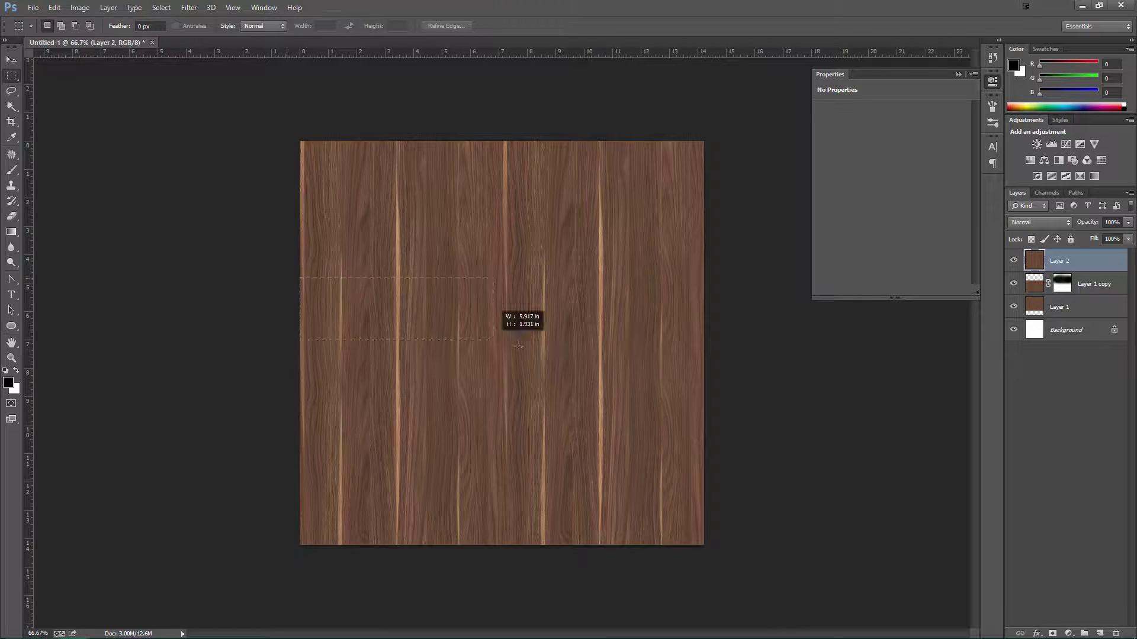
Copy a full-width strip of wood to the canvas's top edge, blend its seams with a layer mask, and stamp the result.
{"action": "left_click_drag", "start_coordinate": [518, 346], "coordinate": [785, 364]}
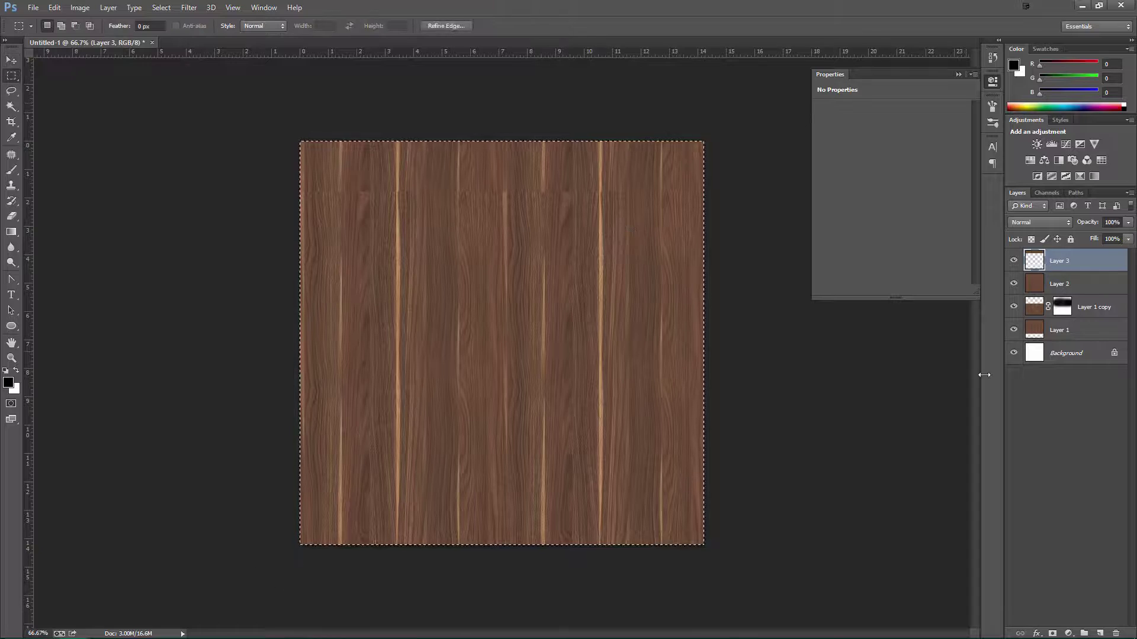
{"action": "left_click", "coordinate": [1053, 634]}
{"action": "key", "text": "b"}
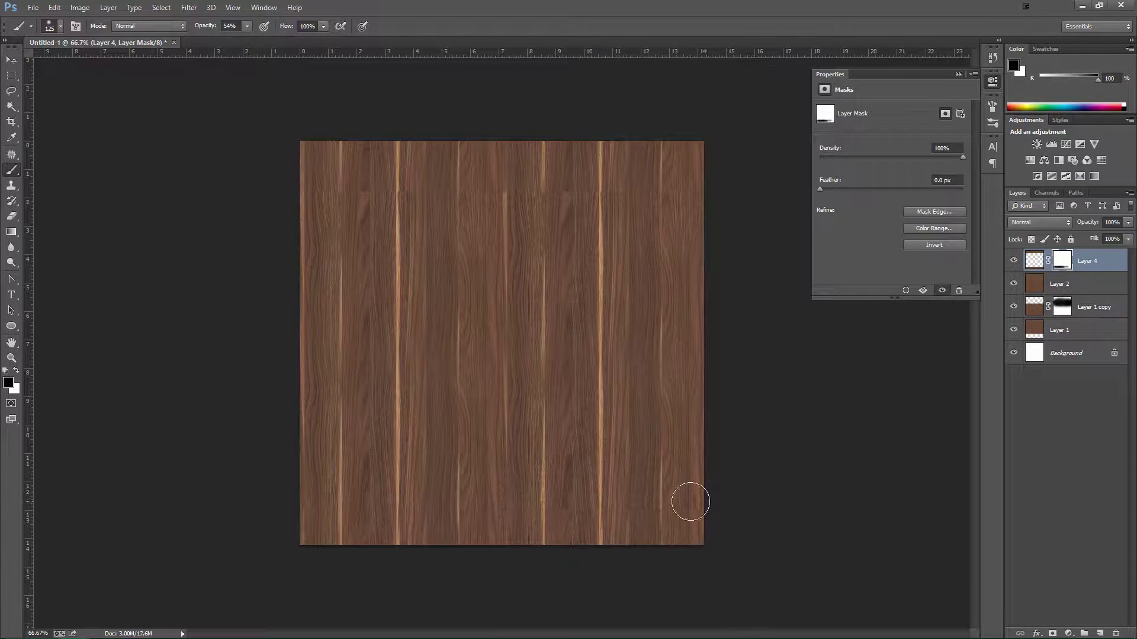
{"action": "key", "text": "ctrl+shift+alt+e"}
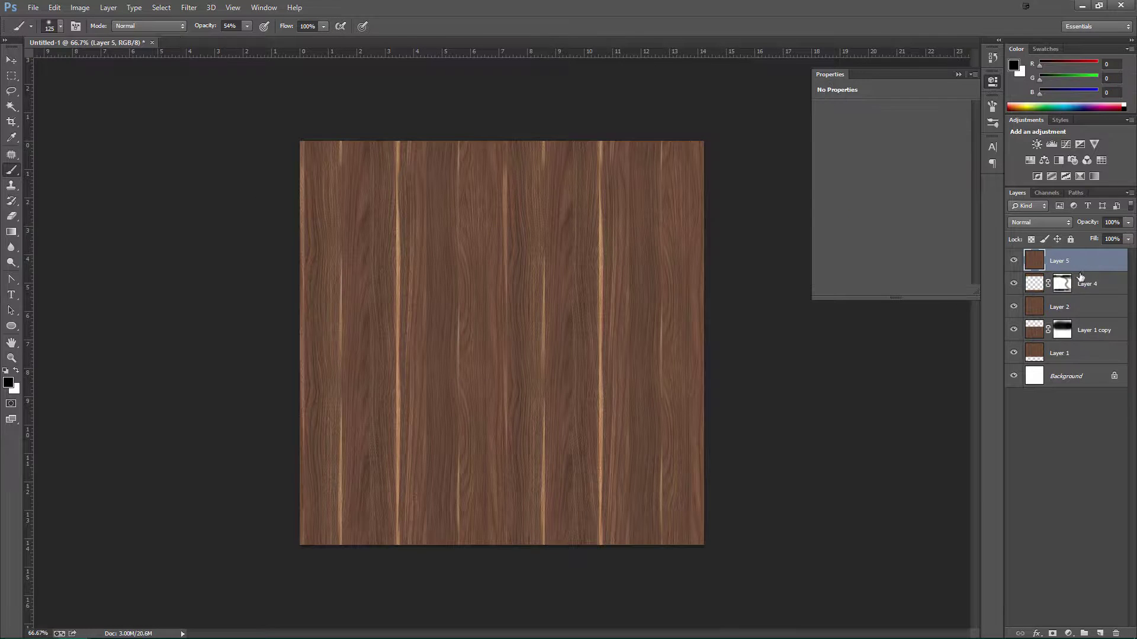
Copy a vertical strip of wood to the canvas's side edge, blend it with a layer mask, and stamp the visible layers.
{"action": "key", "text": "ctrl+shift+alt+n"}
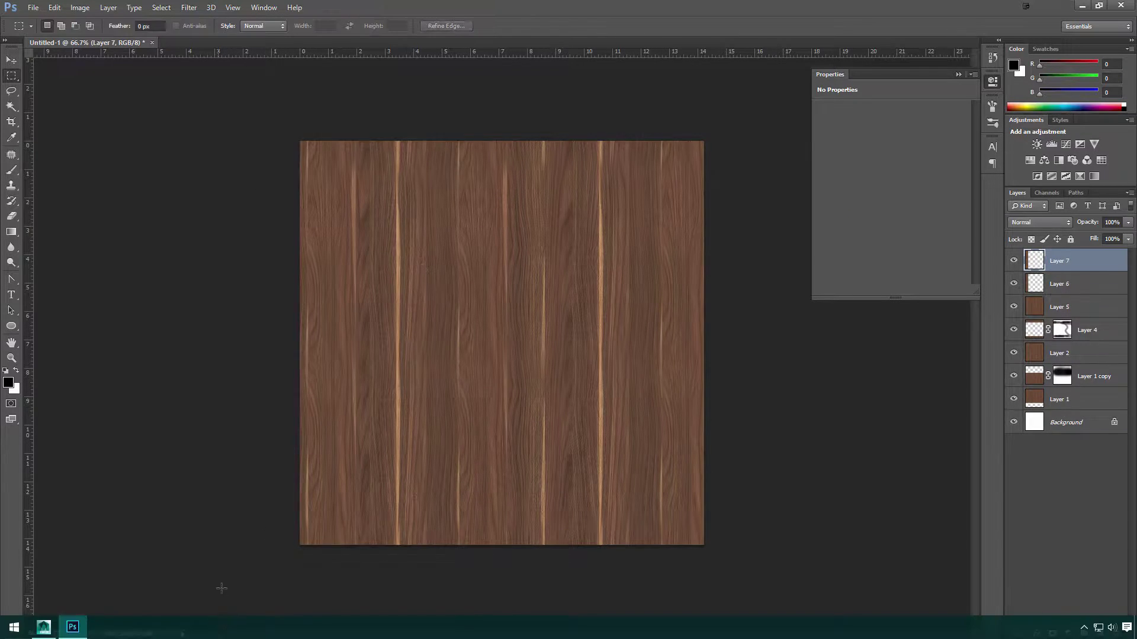
{"action": "key", "text": "v"}
{"action": "left_click", "coordinate": [620, 378]}
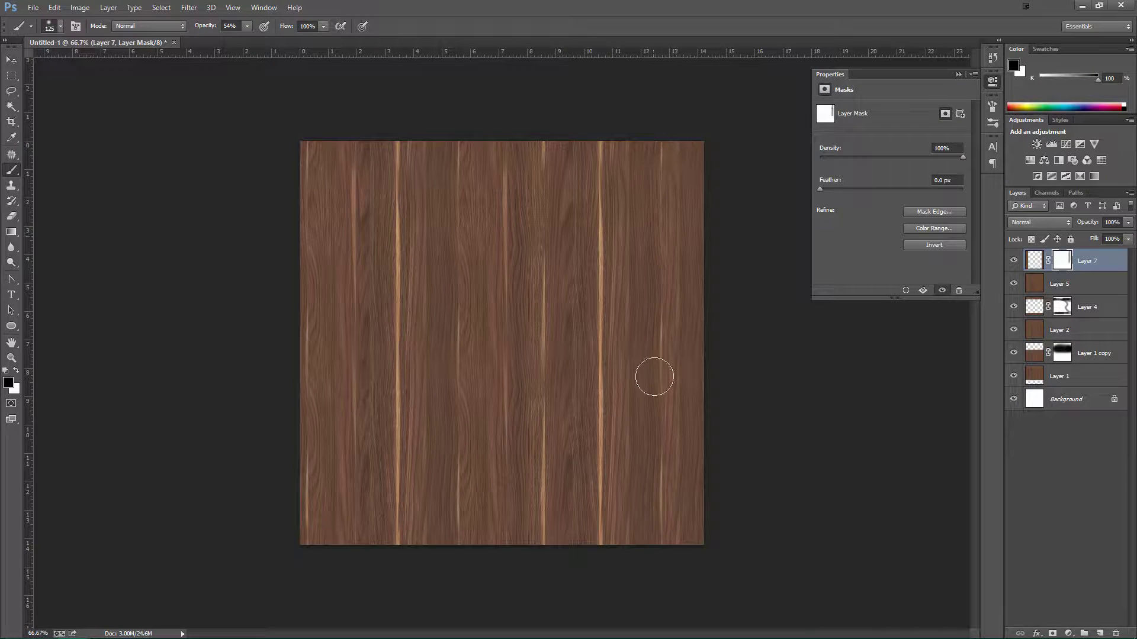
{"action": "key", "text": "ctrl+shift+alt+e"}
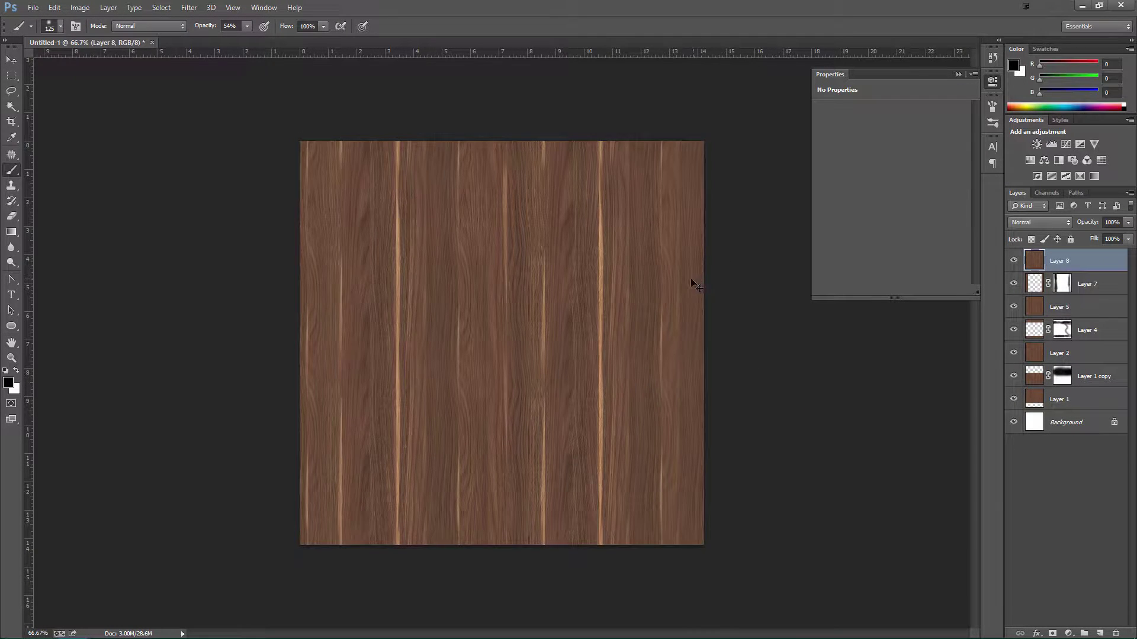
Save the texture as a Photoshop file named wood in the con_thuyen project's sourceimages folder.
{"action": "key", "text": "ctrl+shift+s"}
{"action": "left_click", "coordinate": [106, 157]}
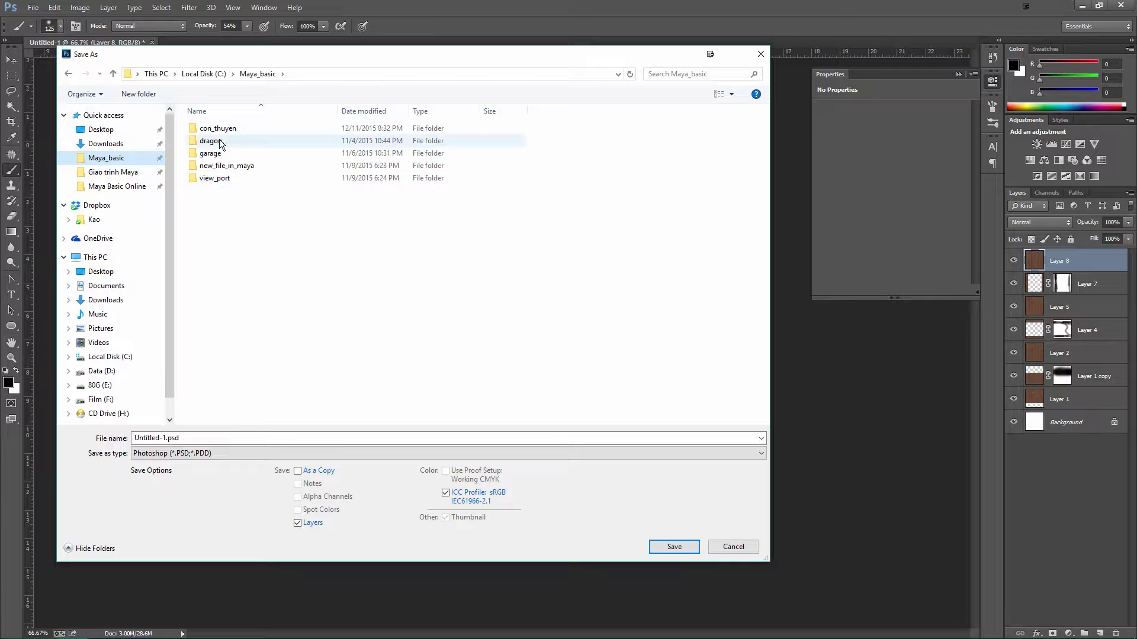
{"action": "key", "text": "BackSpace"}
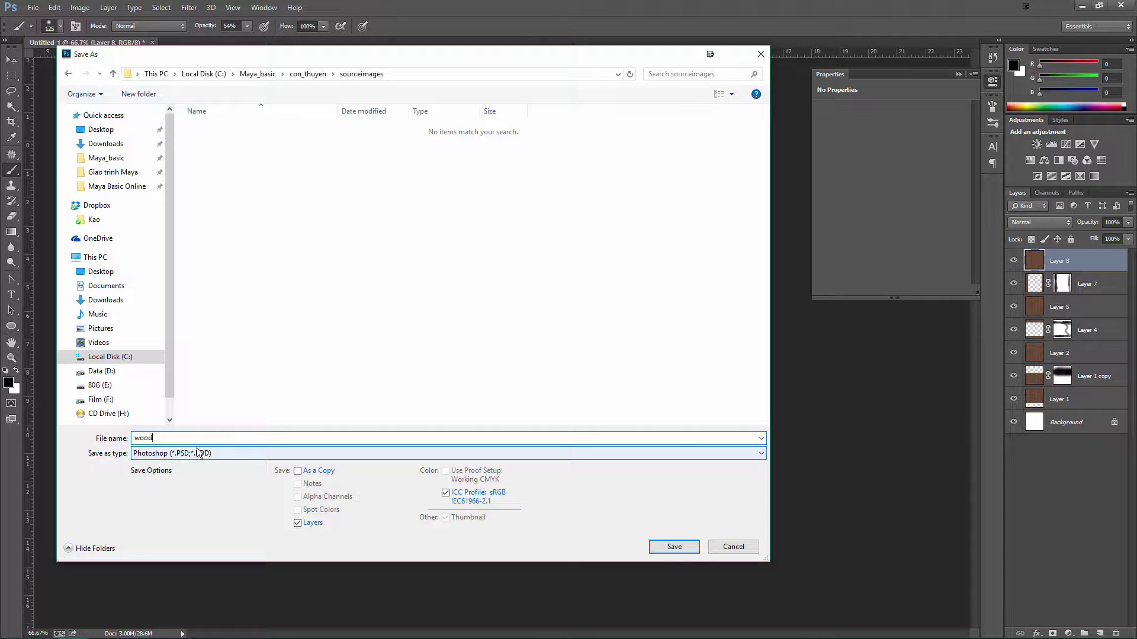
{"action": "left_click", "coordinate": [673, 546]}
Switch to Maya, assign a new Lambert material to the whole ship half and load wood.psd as its color texture.
{"action": "key", "text": "super"}
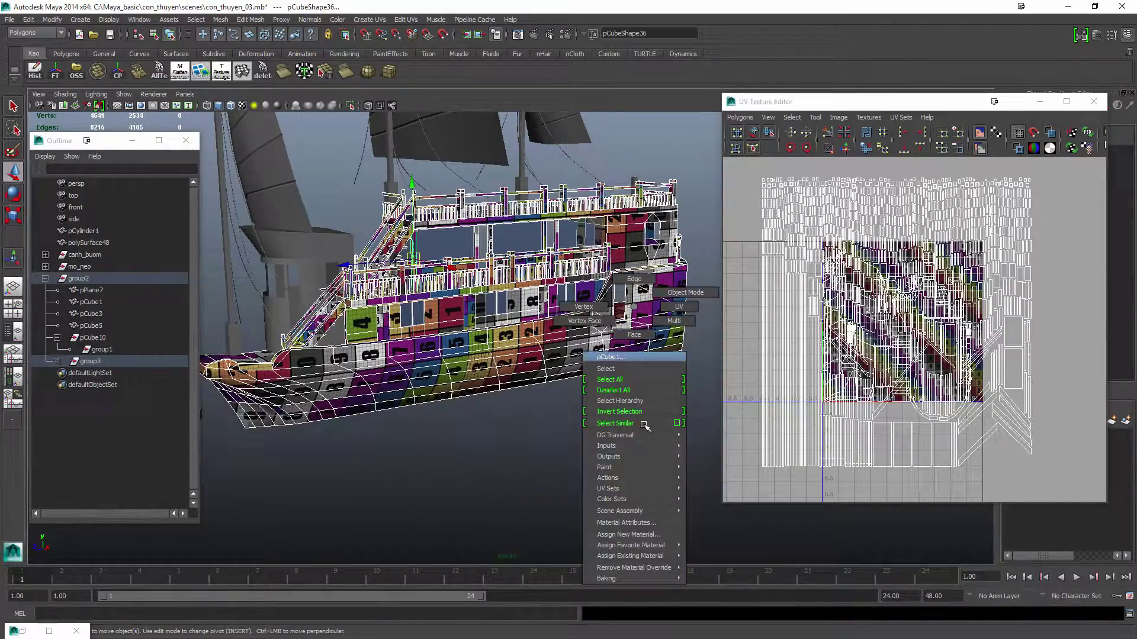
{"action": "left_click", "coordinate": [622, 402]}
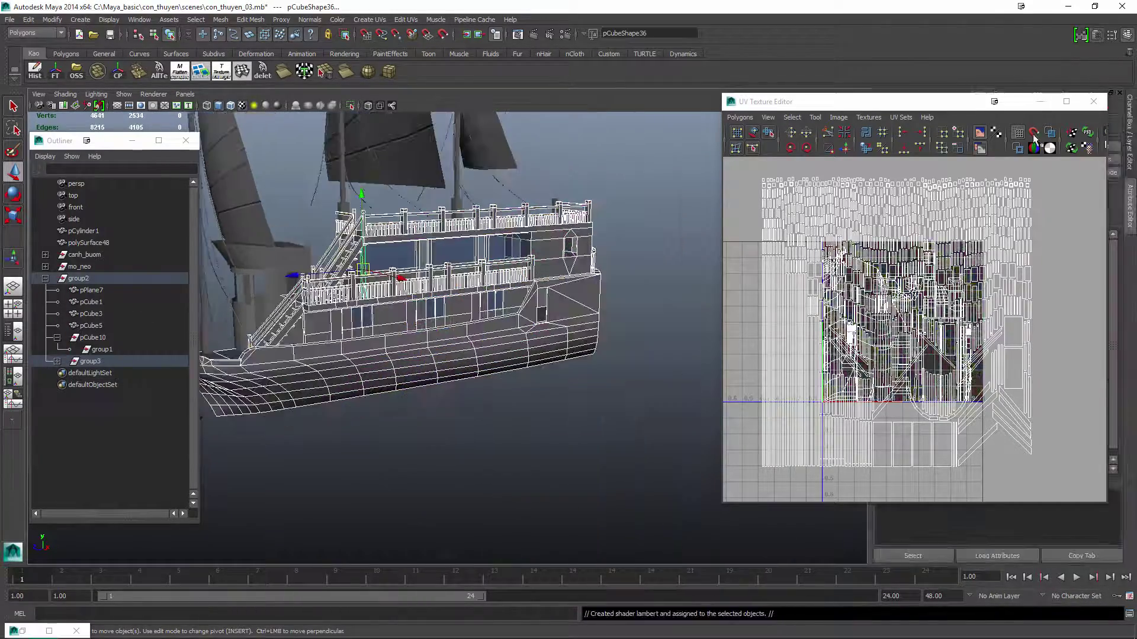
{"action": "left_click", "coordinate": [49, 631]}
{"action": "left_click", "coordinate": [1094, 264]}
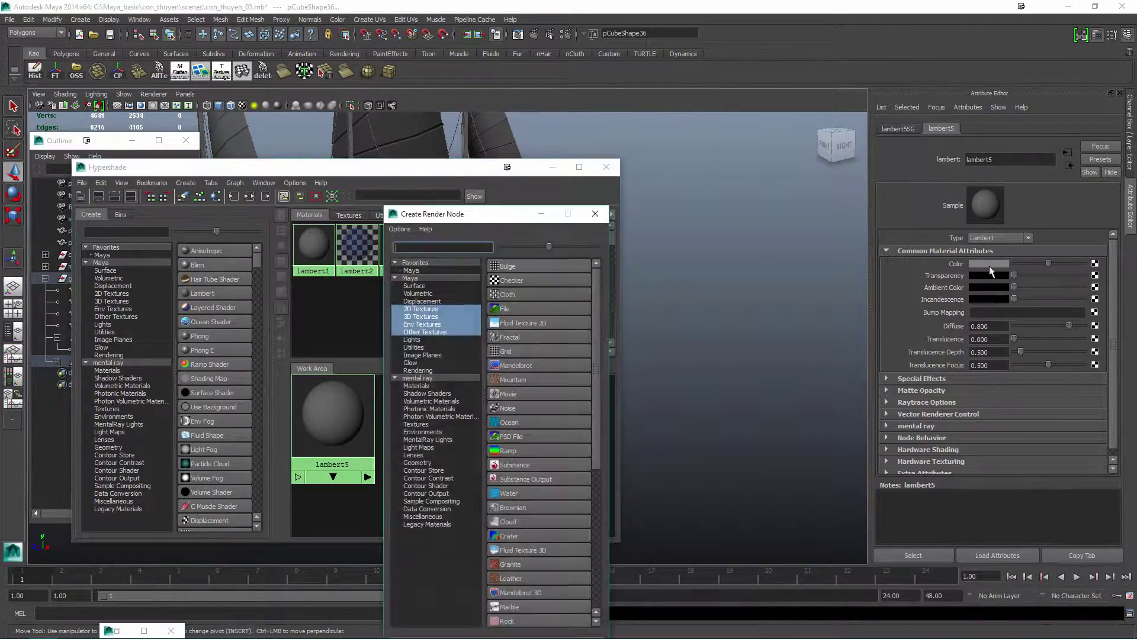
{"action": "left_click", "coordinate": [515, 260]}
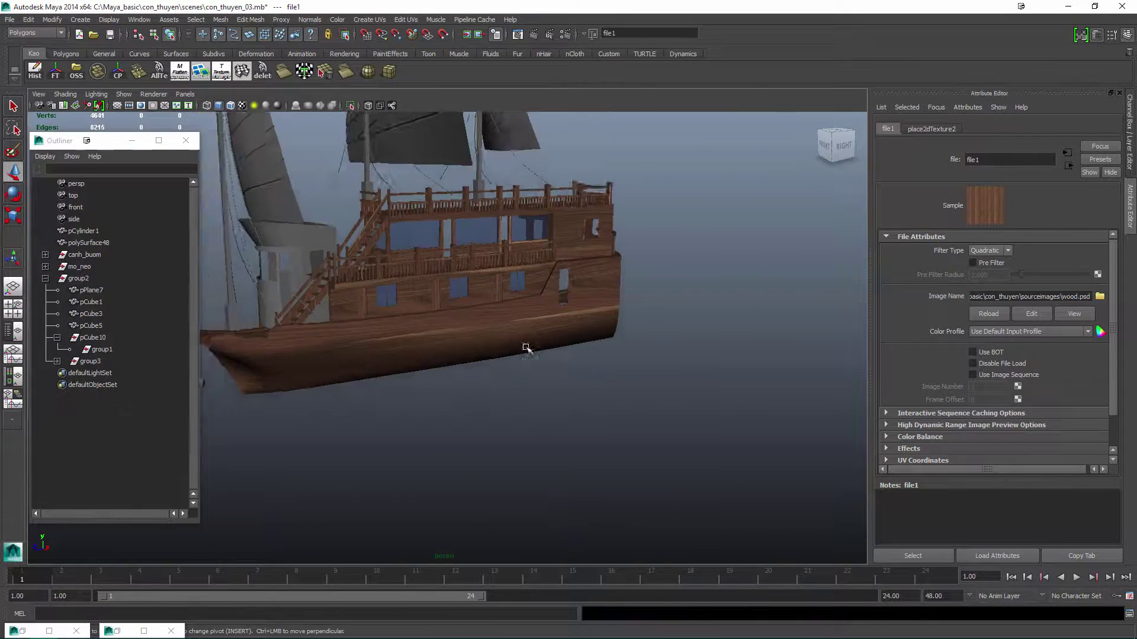
Check the wood on the hull, darken wood.psd in Photoshop with an adjustment layer, and update the texture in Maya.
{"action": "right_click_drag", "start_coordinate": [745, 401], "coordinate": [624, 357], "text": "alt"}
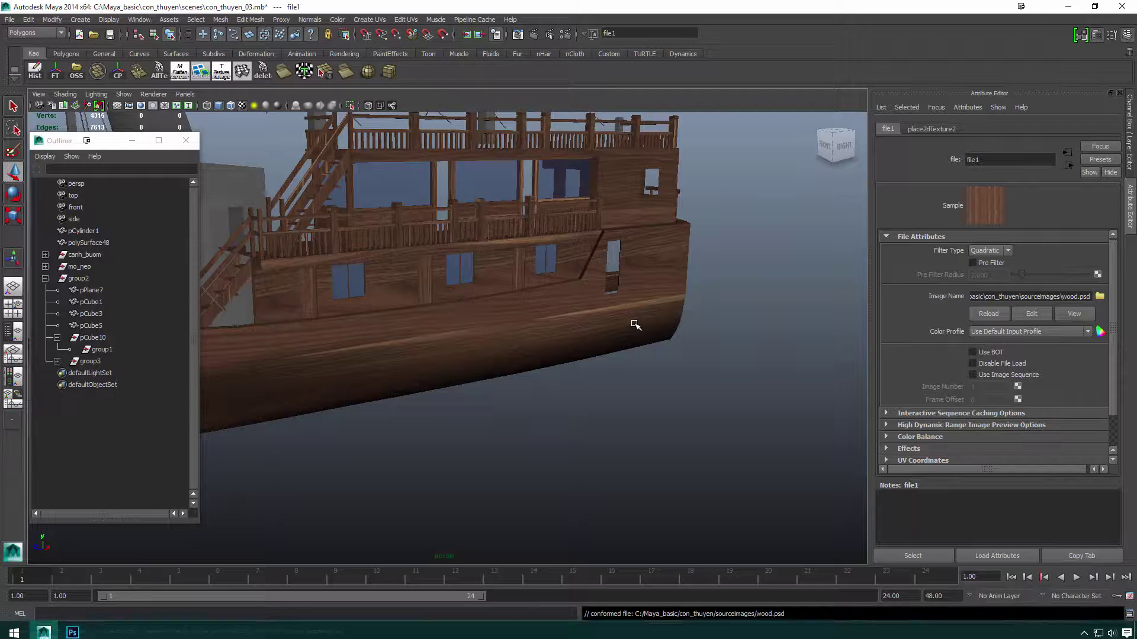
{"action": "left_click_drag", "start_coordinate": [710, 367], "coordinate": [660, 331], "text": "alt"}
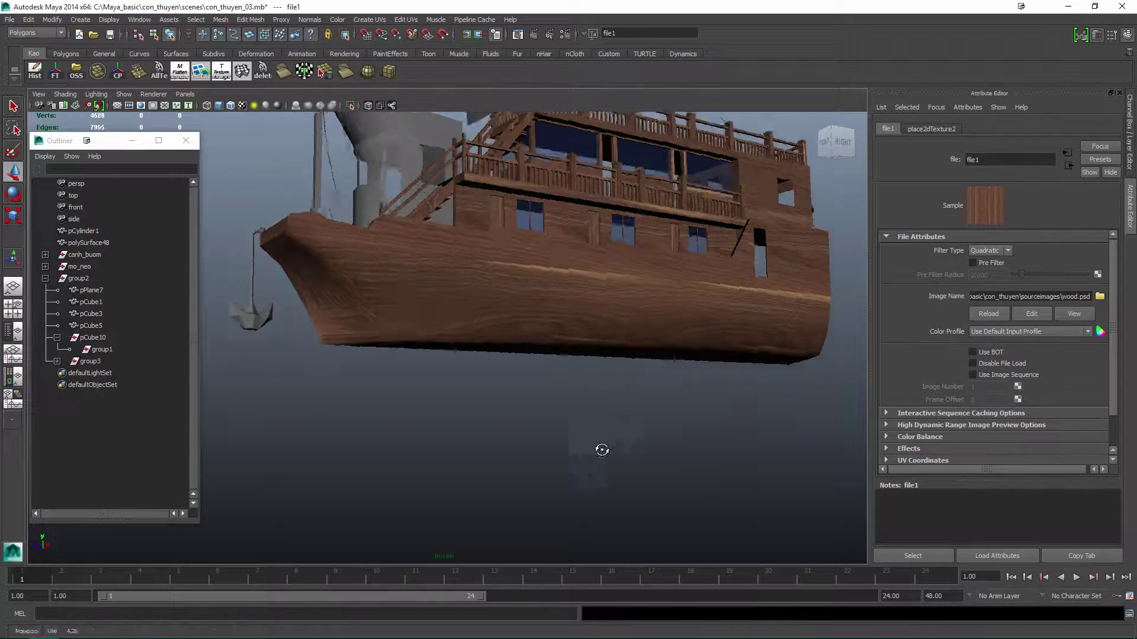
{"action": "left_click_drag", "start_coordinate": [601, 452], "coordinate": [687, 357], "text": "alt"}
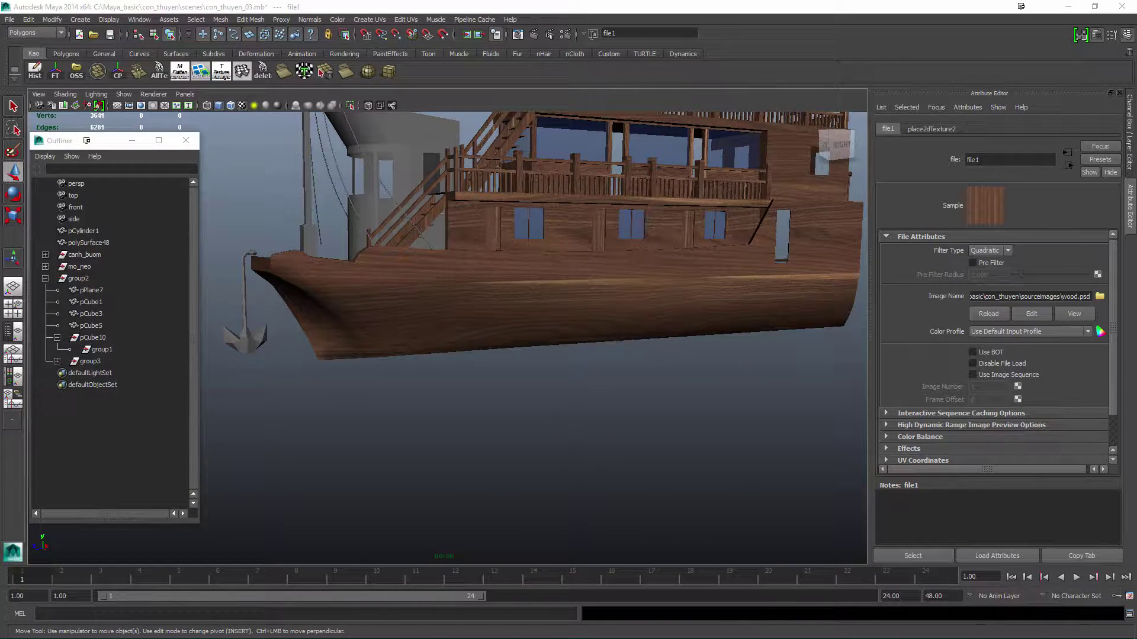
{"action": "left_click_drag", "start_coordinate": [681, 311], "coordinate": [652, 349], "text": "alt"}
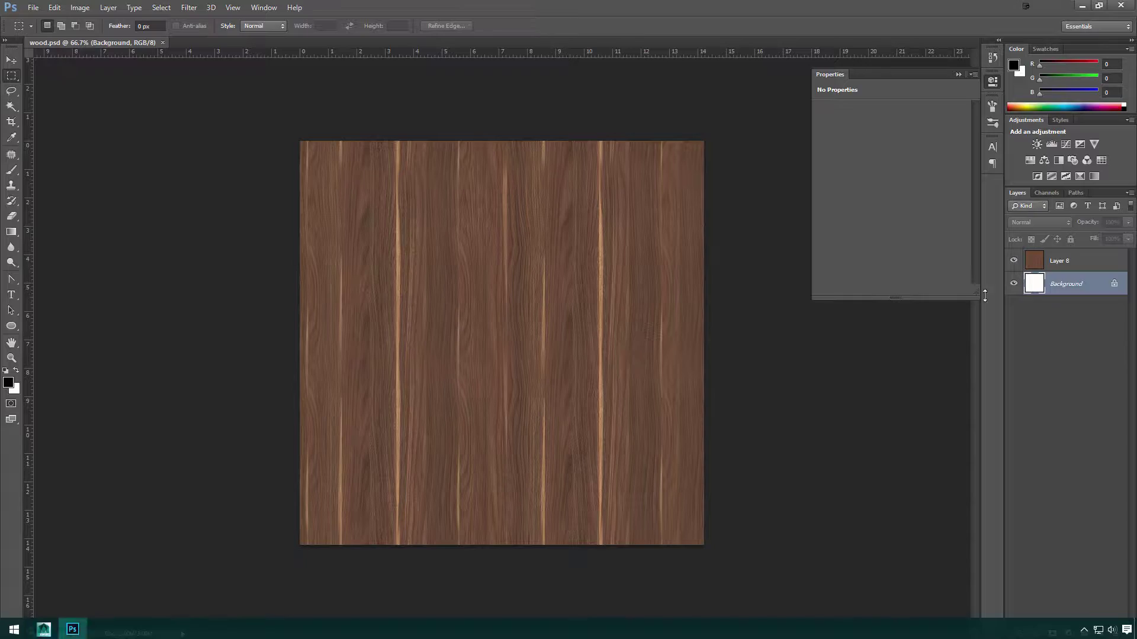
{"action": "left_click", "coordinate": [1068, 634]}
{"action": "left_click", "coordinate": [1083, 489]}
{"action": "left_click_drag", "start_coordinate": [891, 201], "coordinate": [859, 203]}
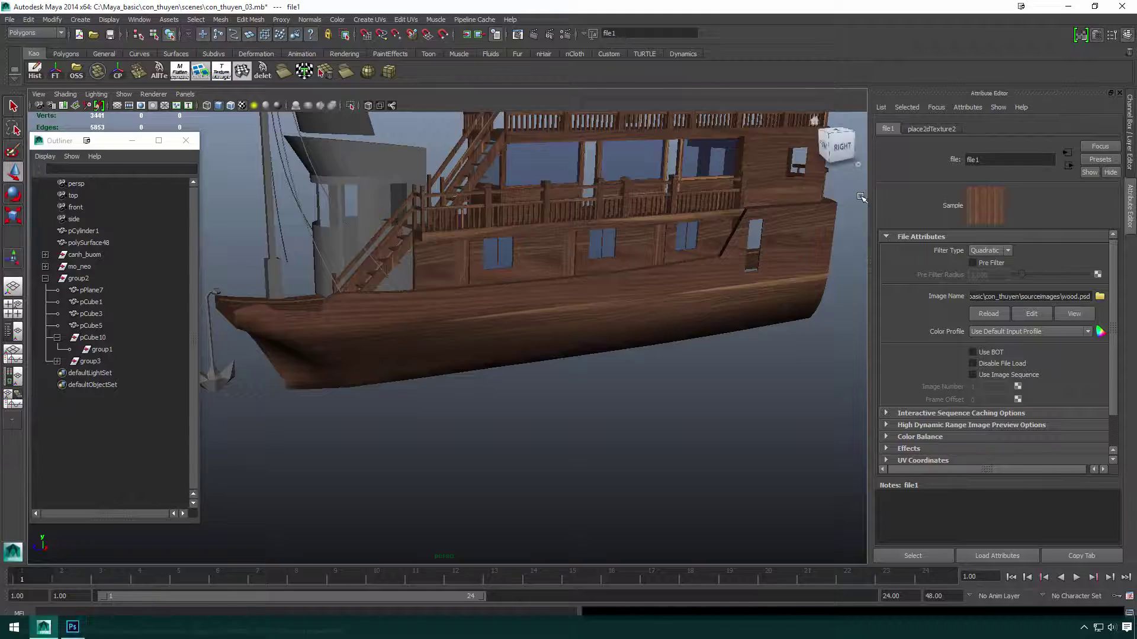
{"action": "left_click_drag", "start_coordinate": [651, 391], "coordinate": [579, 374], "text": "alt"}
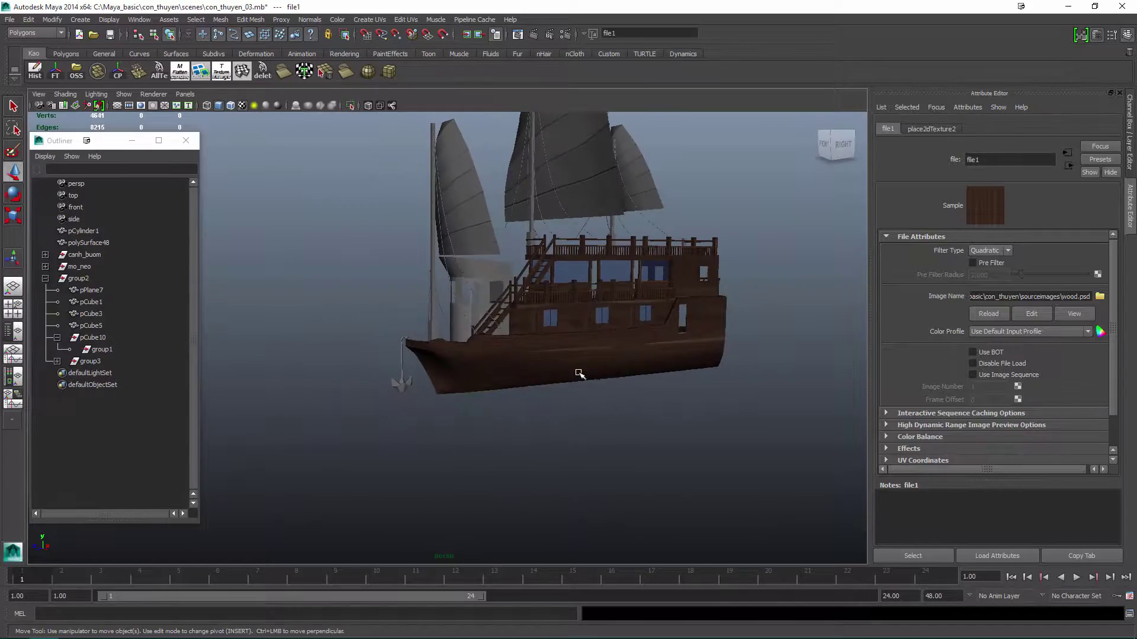
Select the hull pCube1 and examine its UV layout against the wood texture.
{"action": "left_click", "coordinate": [579, 374]}
{"action": "scroll", "coordinate": [589, 393], "scroll_direction": "up", "scroll_amount": 4}
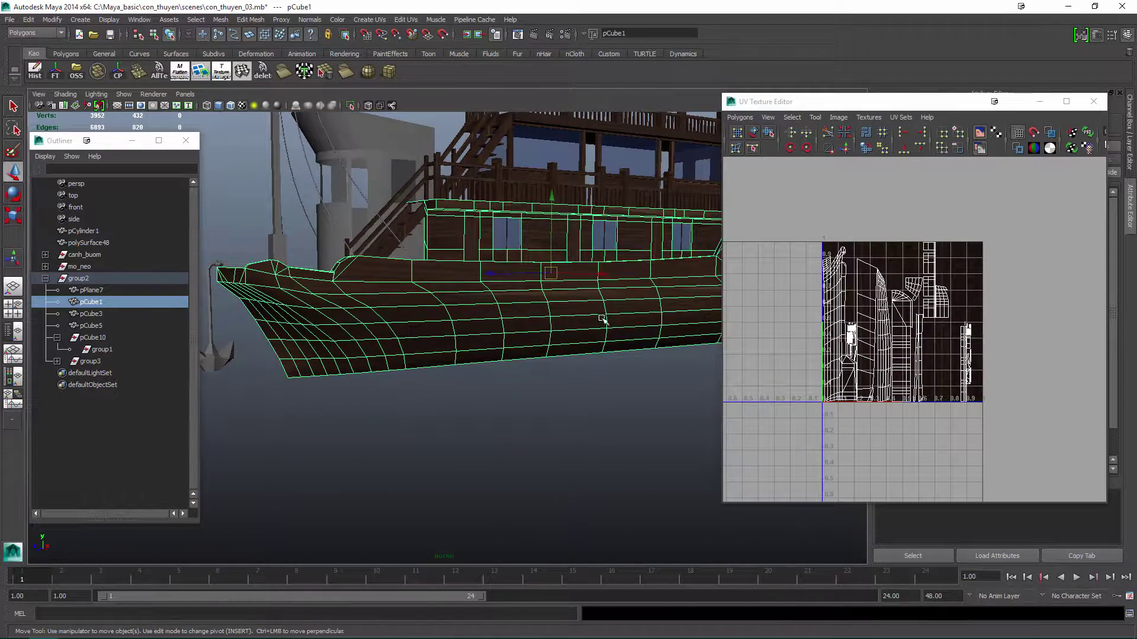
{"action": "left_click_drag", "start_coordinate": [602, 319], "coordinate": [592, 349], "text": "alt"}
{"action": "left_click", "coordinate": [1039, 101]}
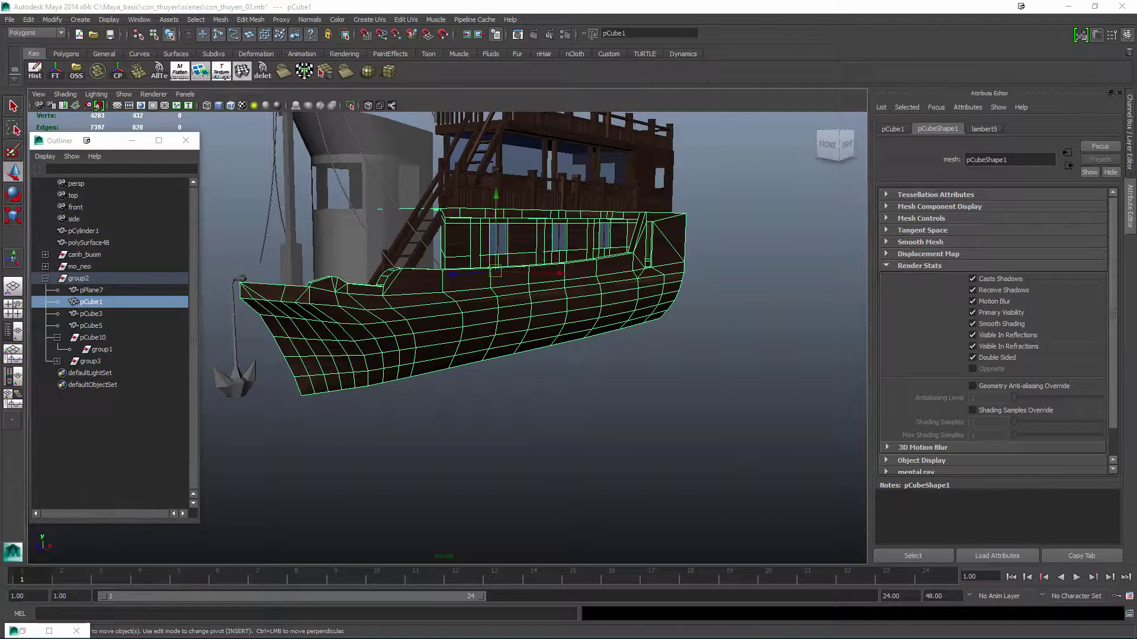
{"action": "left_click_drag", "start_coordinate": [503, 327], "coordinate": [345, 280], "text": "alt"}
Select the band of faces along the upper hull, give it a planar UV projection and assign it a green material.
{"action": "key", "text": "F11"}
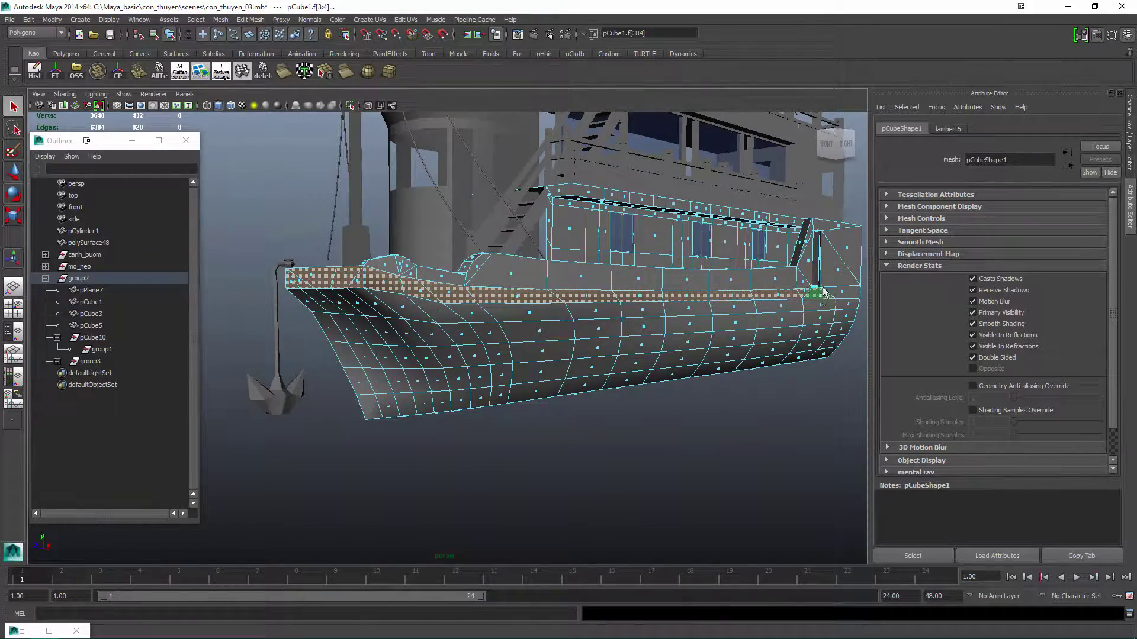
{"action": "left_click", "coordinate": [822, 286], "text": "shift"}
{"action": "scroll", "coordinate": [822, 287], "scroll_direction": "up", "scroll_amount": 3}
{"action": "scroll", "coordinate": [822, 286], "scroll_direction": "down", "scroll_amount": 4}
{"action": "left_click_drag", "start_coordinate": [822, 286], "coordinate": [661, 323], "text": "alt"}
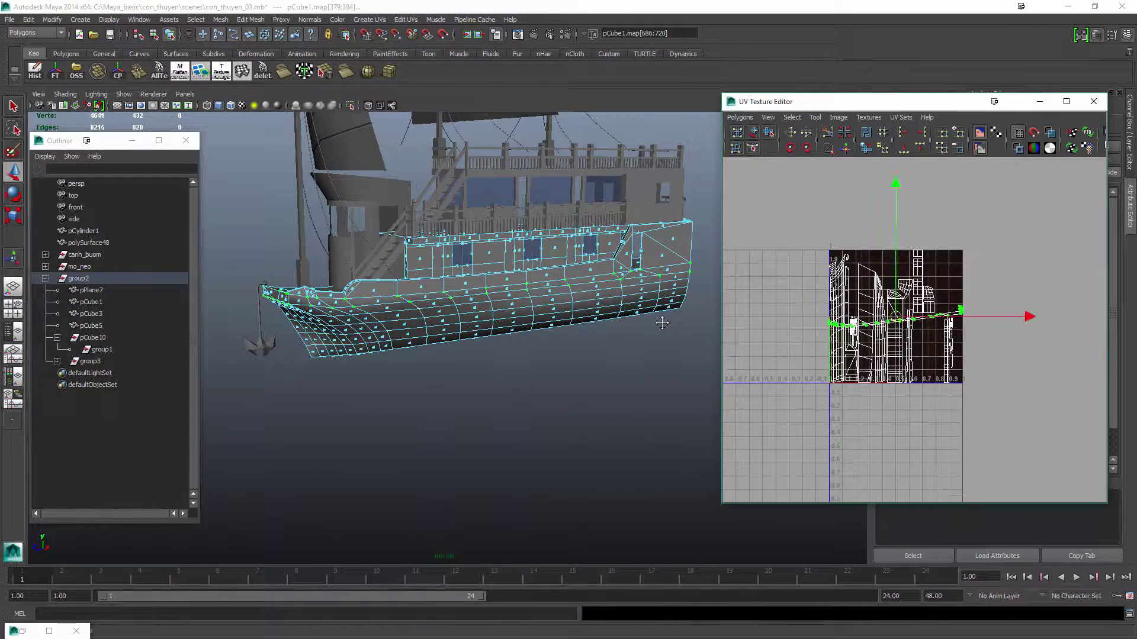
{"action": "scroll", "coordinate": [662, 323], "scroll_direction": "up", "scroll_amount": 2}
{"action": "key", "text": "F8"}
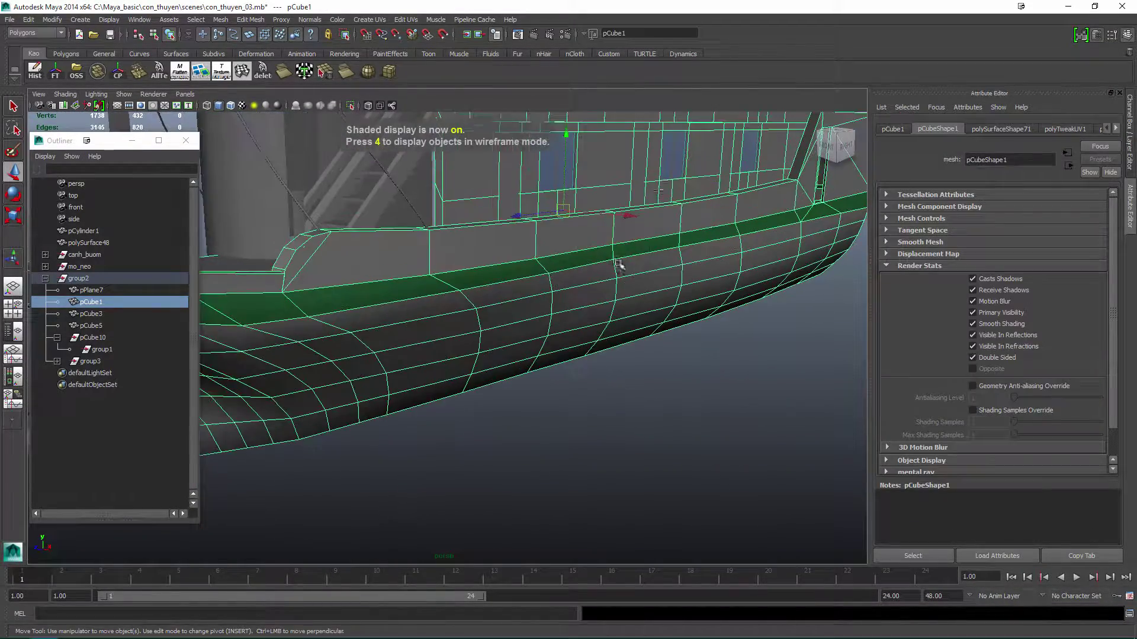
Insert an edge loop along the middle of the hull wall just above the green band.
{"action": "right_click_drag", "start_coordinate": [618, 264], "coordinate": [618, 230], "text": "shift"}
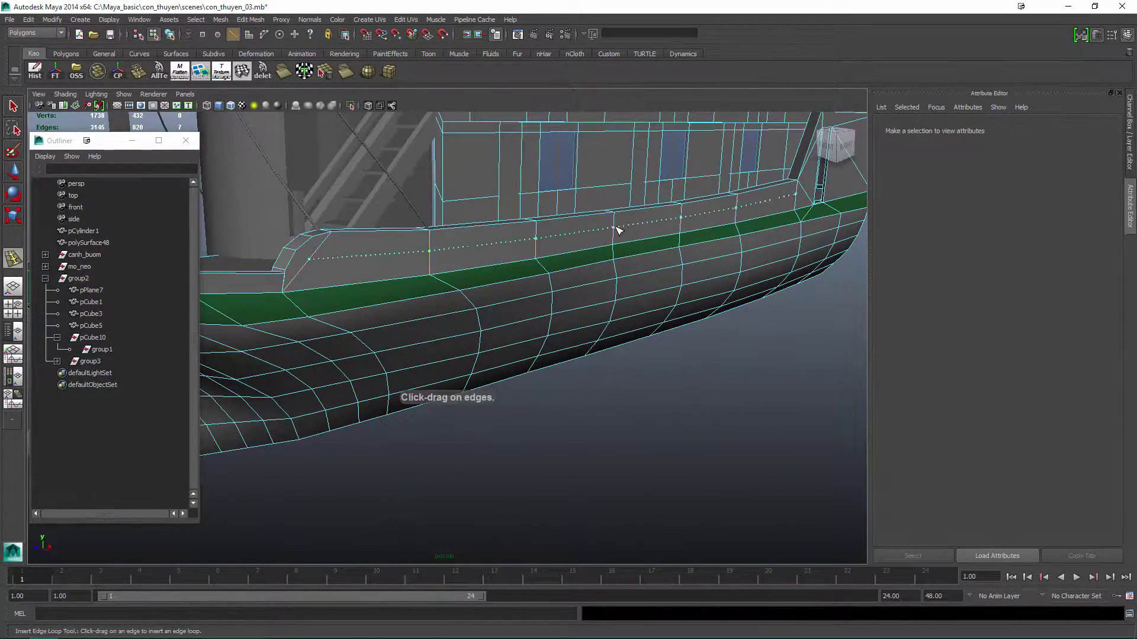
{"action": "left_click", "coordinate": [618, 227]}
{"action": "left_click_drag", "start_coordinate": [617, 228], "coordinate": [540, 237], "text": "alt"}
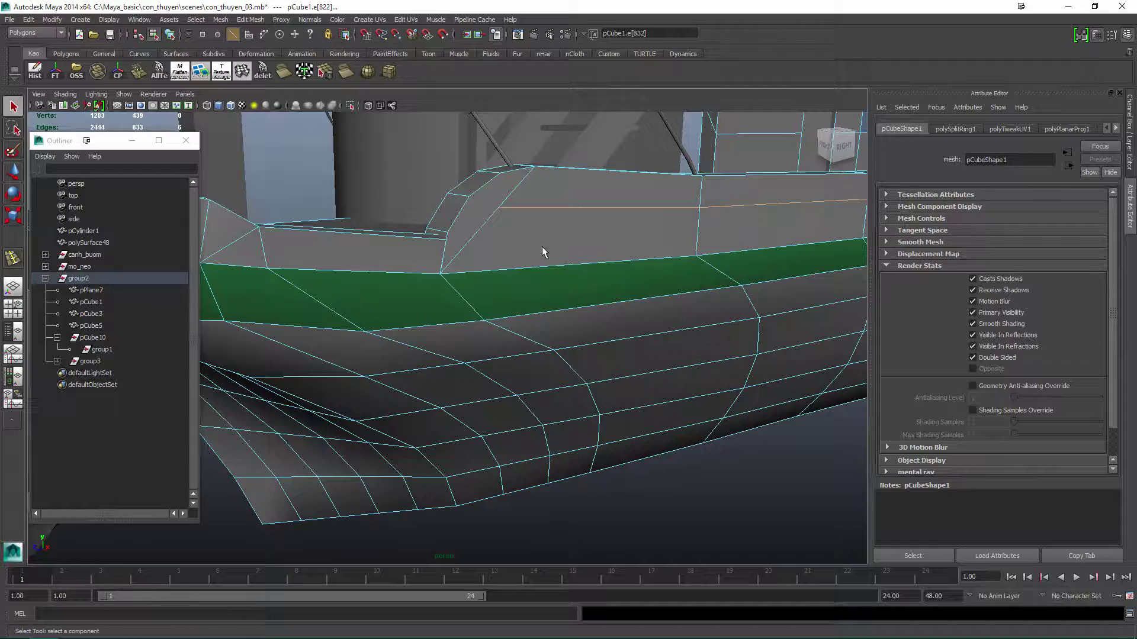
Split the faces at the curved front end of the hull wall to continue the edge loop, and adjust the new vertices.
{"action": "mouse_move", "coordinate": [480, 275]}
{"action": "left_mouse_down", "text": "alt"}
{"action": "mouse_move", "coordinate": [530, 292]}
{"action": "mouse_move", "coordinate": [602, 261]}
{"action": "mouse_move", "coordinate": [461, 277]}
{"action": "left_mouse_up", "text": "alt"}
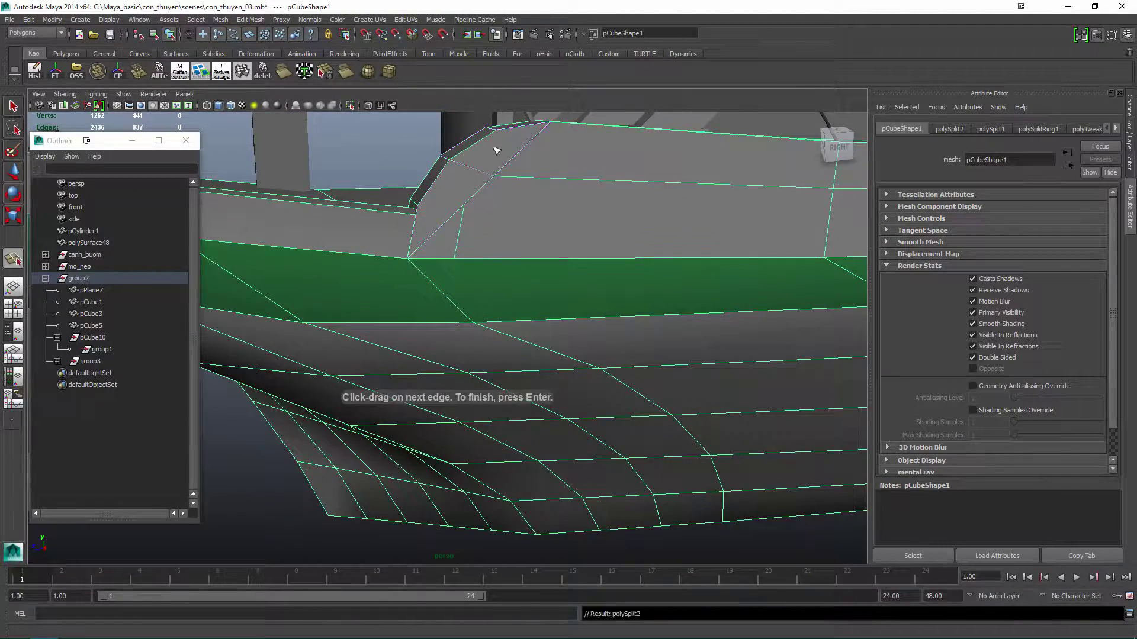
{"action": "scroll", "coordinate": [466, 214], "scroll_direction": "up", "scroll_amount": 3}
{"action": "key", "text": "Return"}
{"action": "key", "text": "w"}
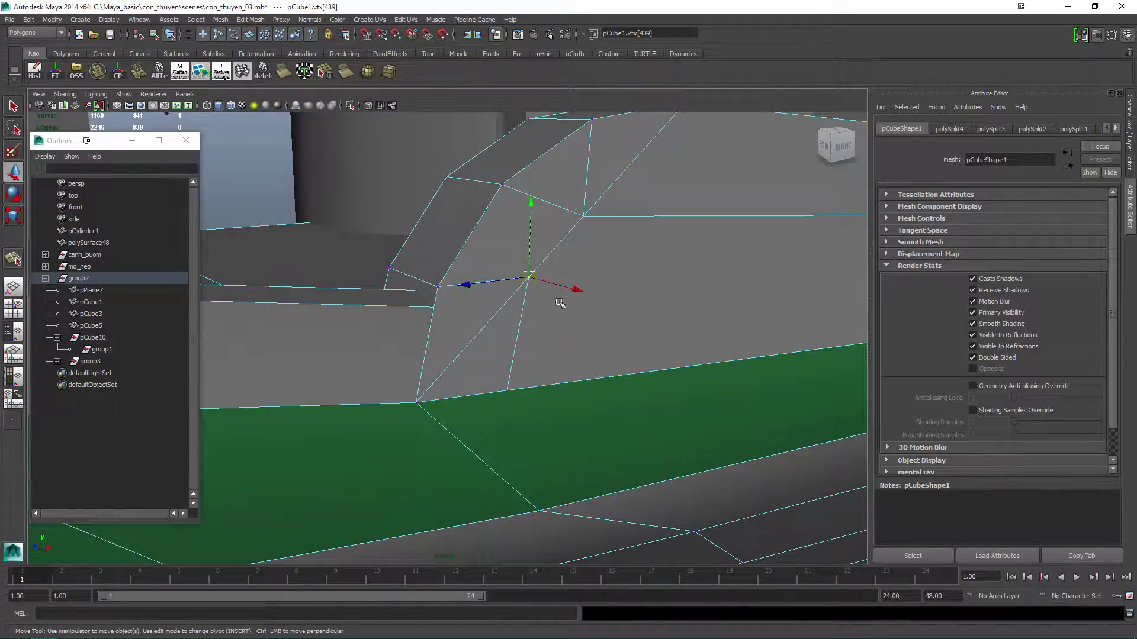
{"action": "left_click_drag", "start_coordinate": [511, 303], "coordinate": [488, 279], "text": "alt"}
{"action": "left_click", "coordinate": [515, 314]}
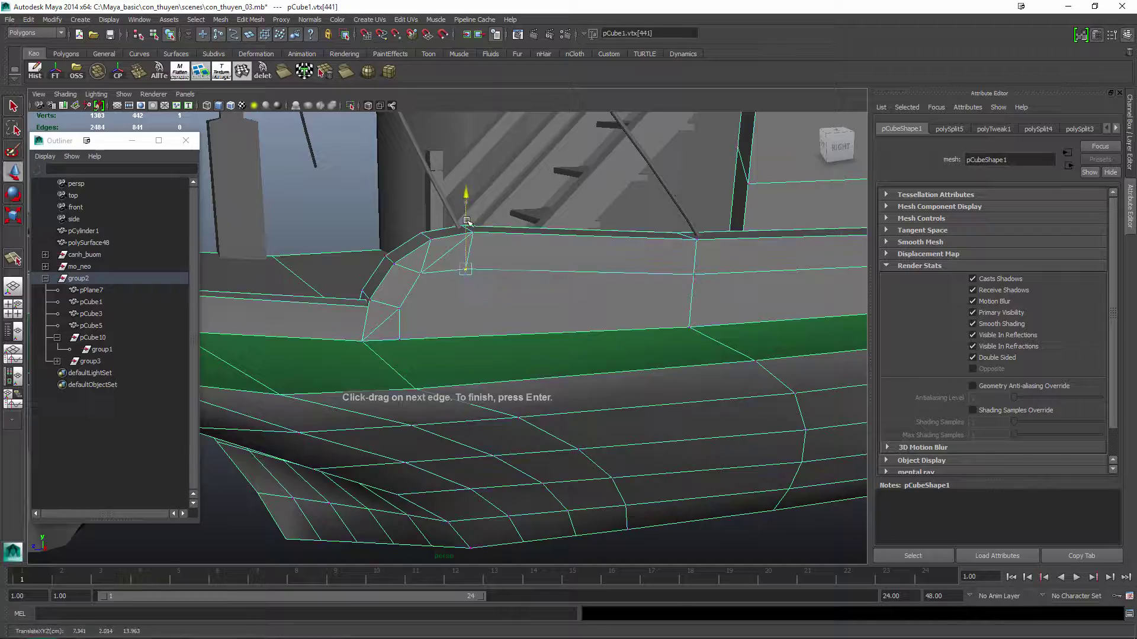
{"action": "key", "text": "Return"}
{"action": "key", "text": "w"}
{"action": "key", "text": "g"}
{"action": "key", "text": "Return"}
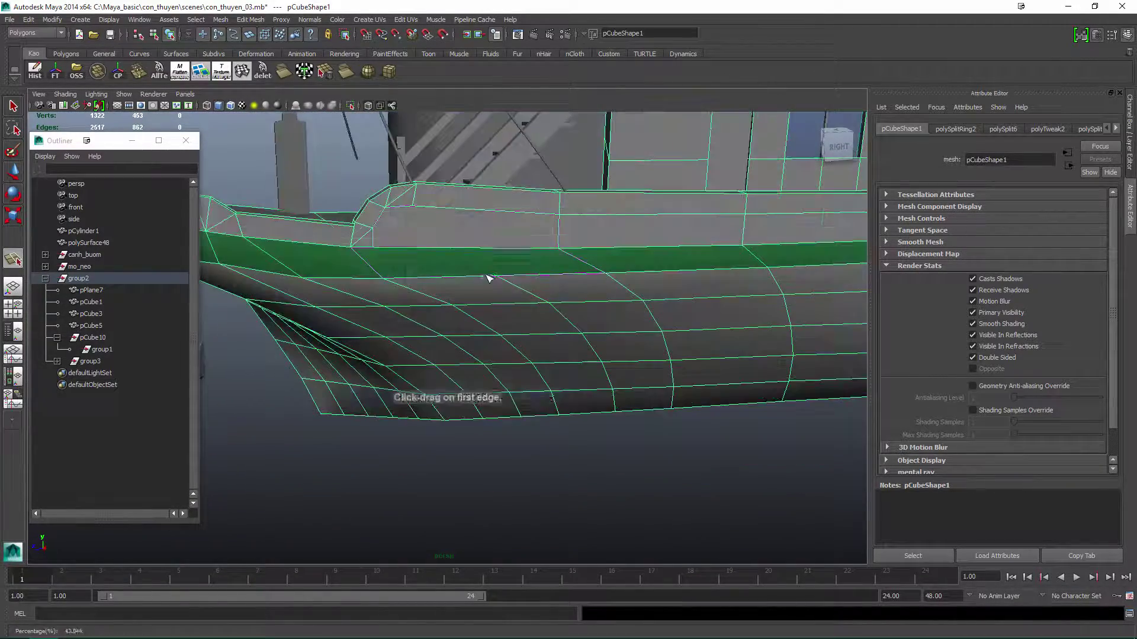
Cut connecting edges from the curved front end of the wall to the green band and remove the surplus edge.
{"action": "right_click_drag", "start_coordinate": [461, 189], "coordinate": [649, 300], "text": "alt"}
{"action": "key", "text": "Return"}
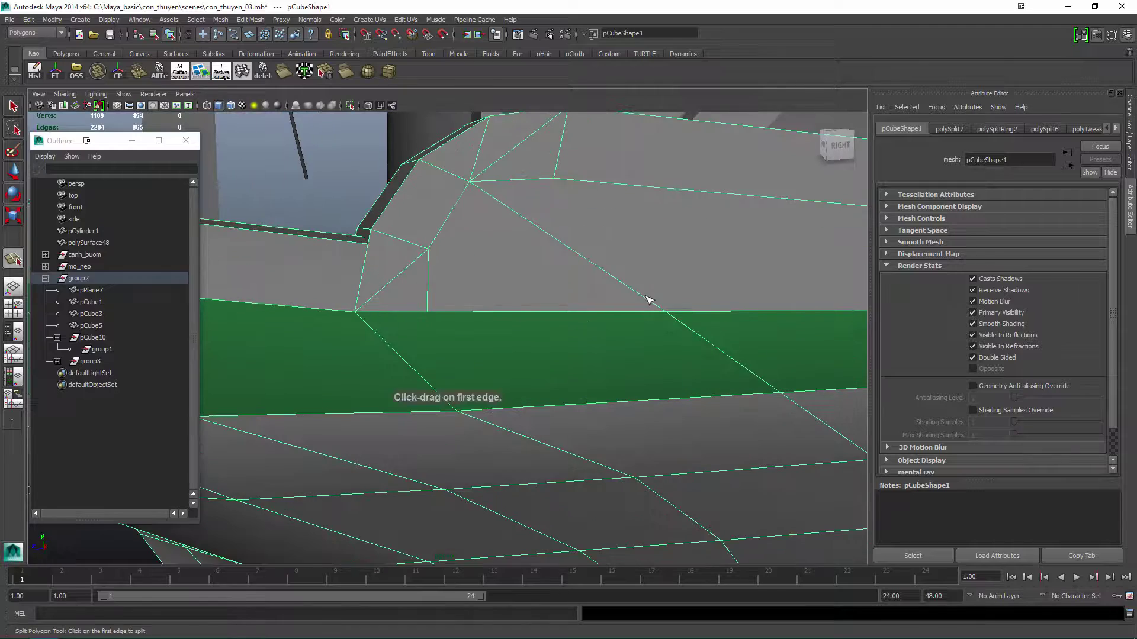
{"action": "left_click", "coordinate": [467, 196]}
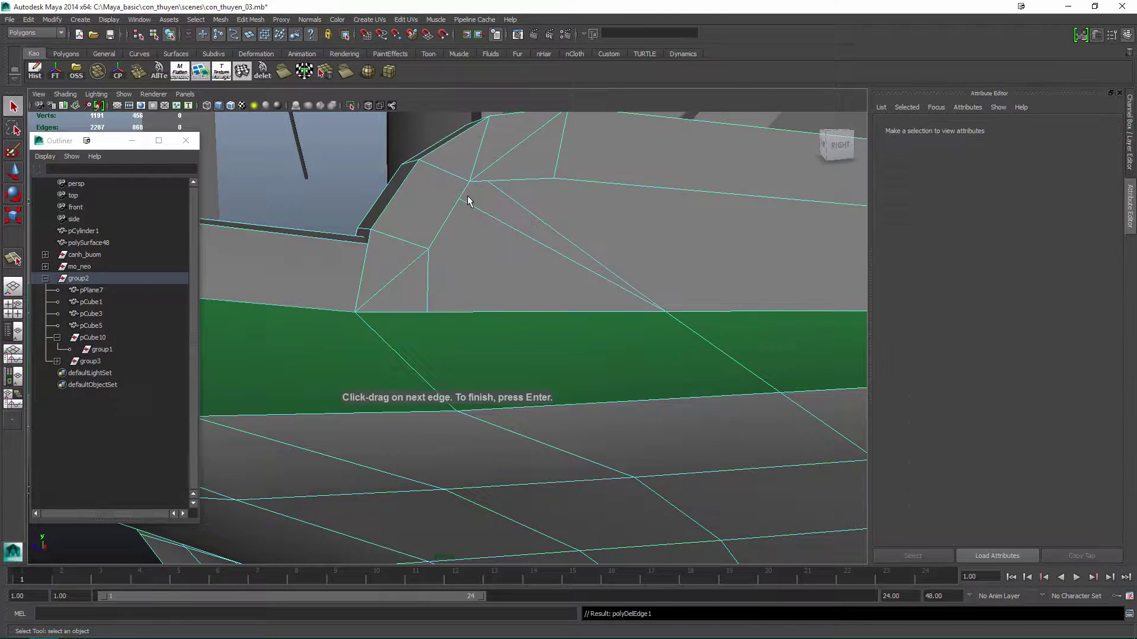
{"action": "left_click_drag", "start_coordinate": [509, 178], "coordinate": [509, 232], "text": "alt"}
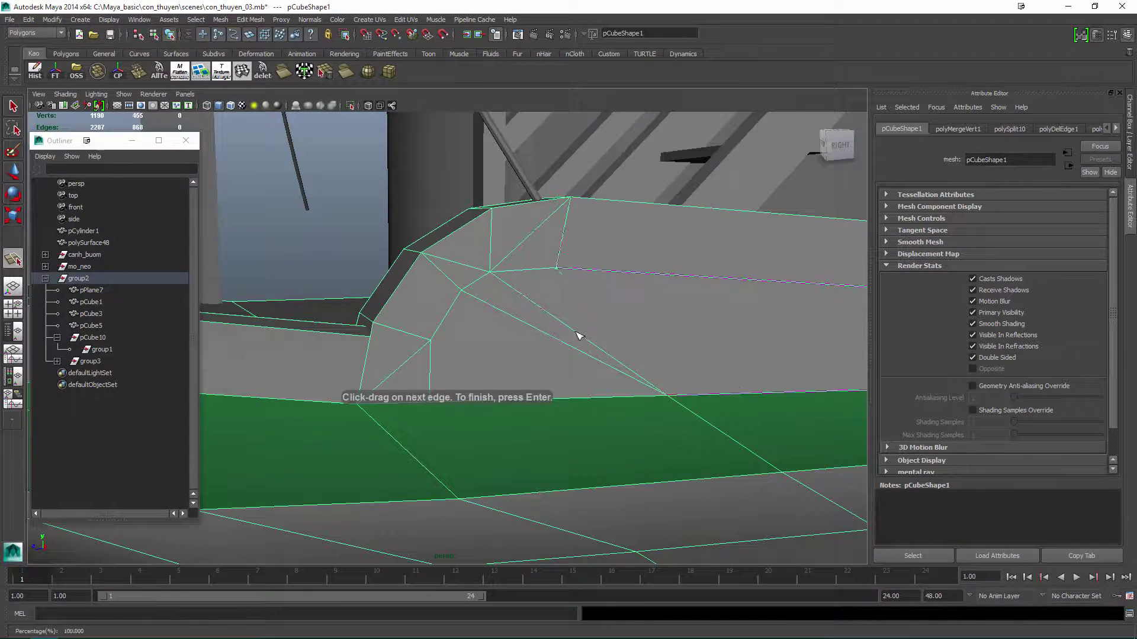
{"action": "key", "text": "q"}
Adjust the corner vertices at the wall's curved front end, undoing the unwanted changes.
{"action": "left_click_drag", "start_coordinate": [685, 290], "coordinate": [520, 340], "text": "alt"}
{"action": "left_click", "coordinate": [533, 279]}
{"action": "key", "text": "w"}
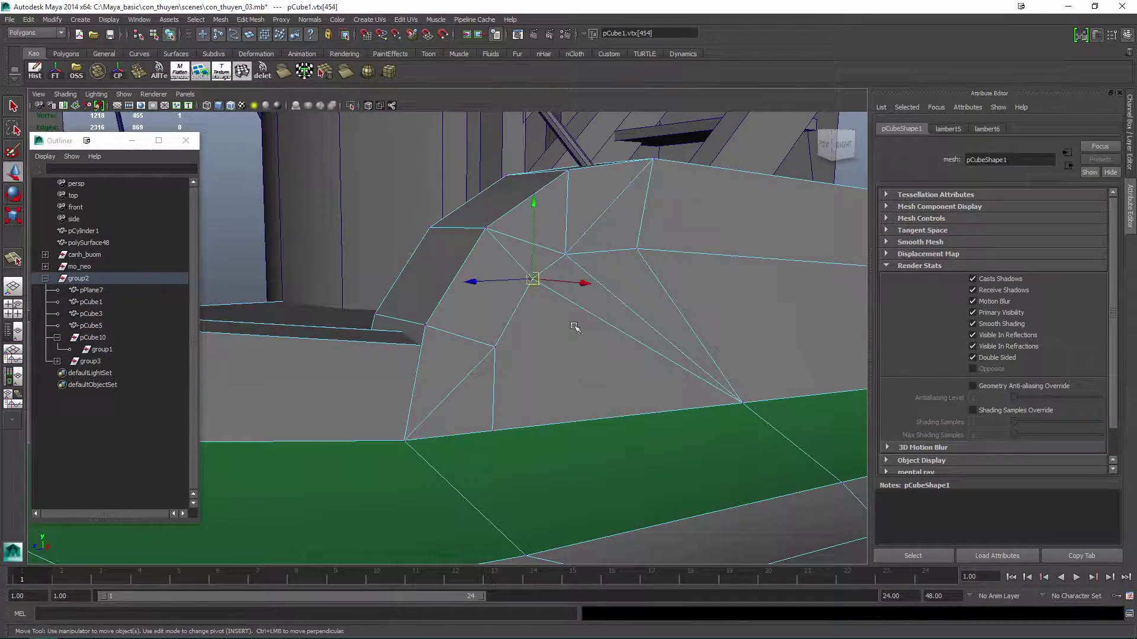
{"action": "key", "text": "ctrl+z"}
{"action": "left_click_drag", "start_coordinate": [529, 296], "coordinate": [570, 296], "text": "alt"}
{"action": "key", "text": "ctrl+z"}
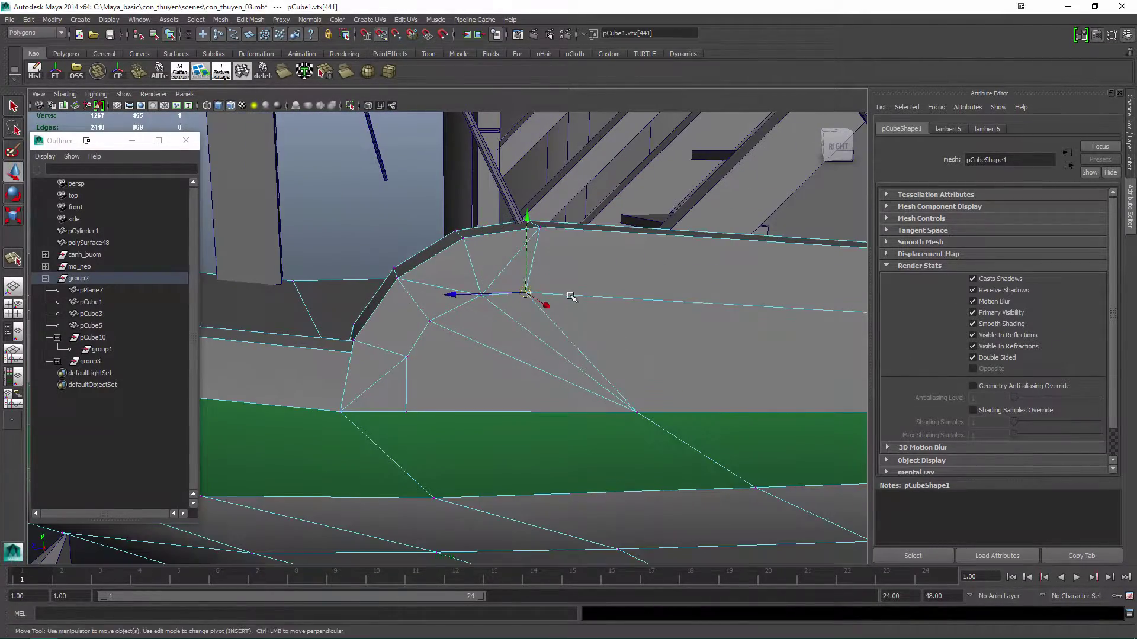
Select the upper band of faces along the hull wall, including its curved front end, and edit its UVs in the UV Texture Editor.
{"action": "left_click_drag", "start_coordinate": [711, 284], "coordinate": [562, 261], "text": "alt"}
{"action": "key", "text": "F11"}
{"action": "key", "text": "q"}
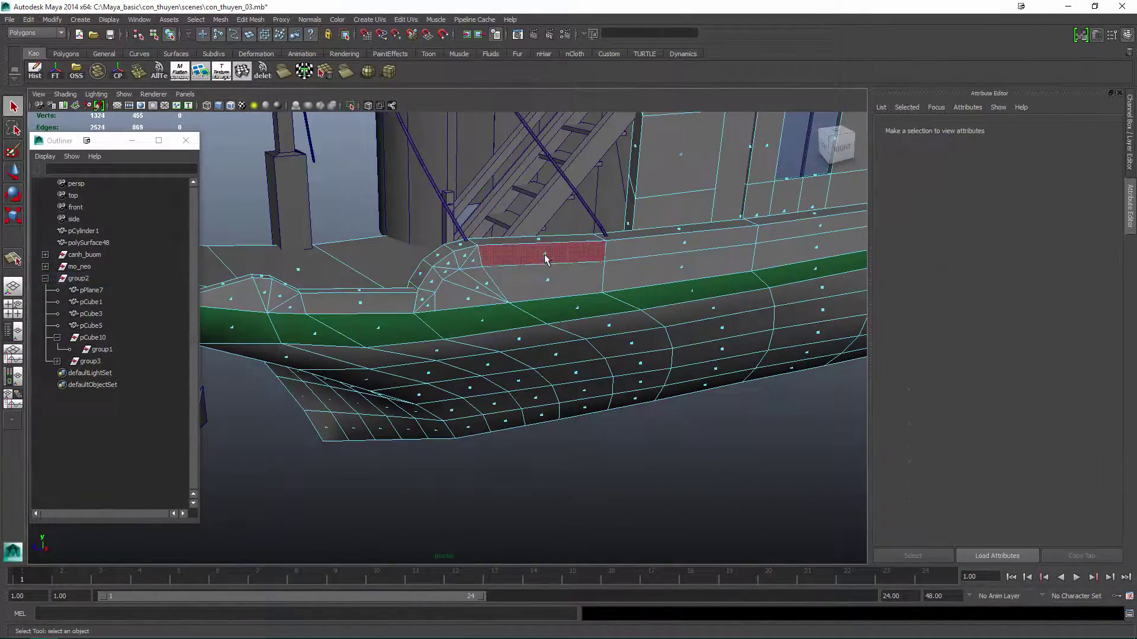
{"action": "left_click", "coordinate": [520, 269]}
{"action": "left_click", "coordinate": [655, 255], "text": "shift"}
{"action": "left_click_drag", "start_coordinate": [655, 254], "coordinate": [399, 268], "text": "alt"}
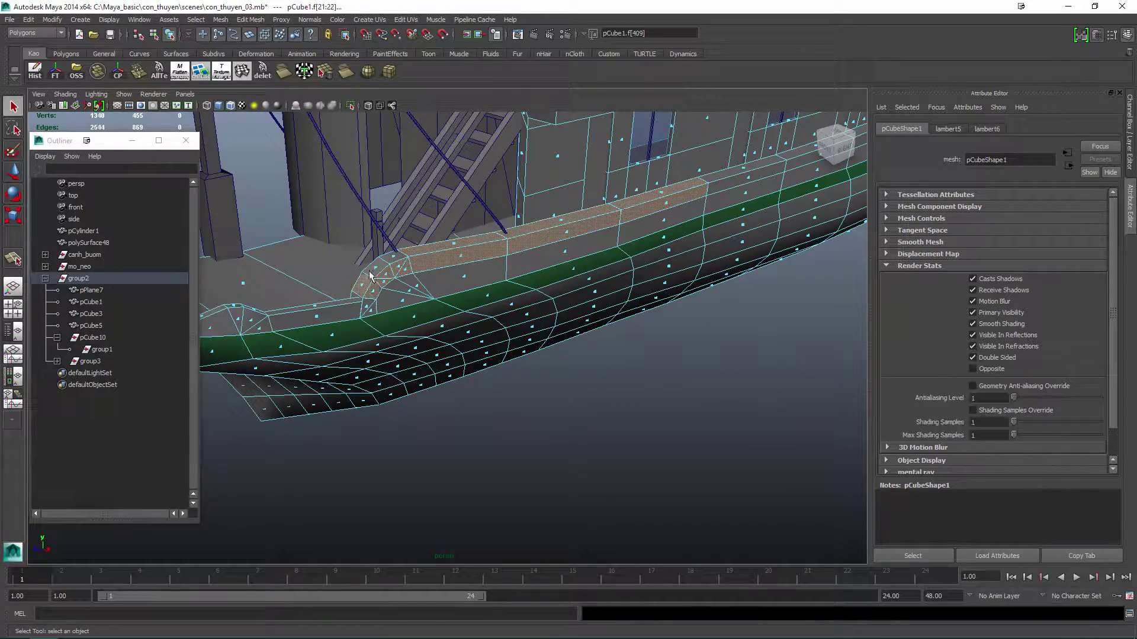
{"action": "left_click_drag", "start_coordinate": [529, 249], "coordinate": [514, 311], "text": "alt"}
{"action": "left_click", "coordinate": [580, 246], "text": "shift"}
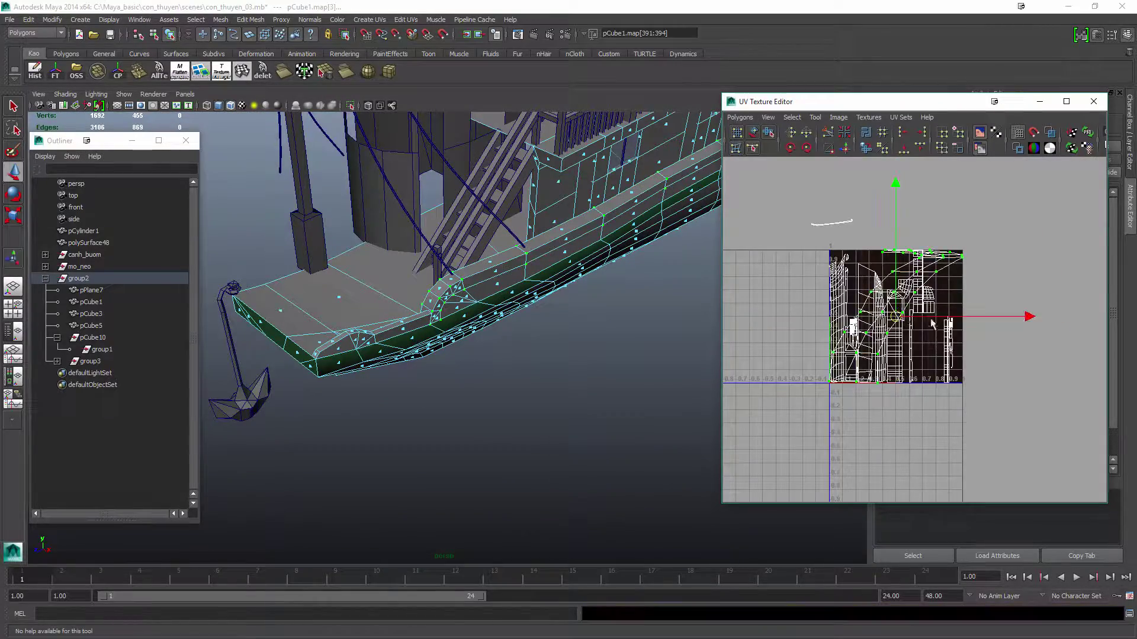
{"action": "right_click_drag", "start_coordinate": [931, 324], "coordinate": [883, 277], "text": "shift"}
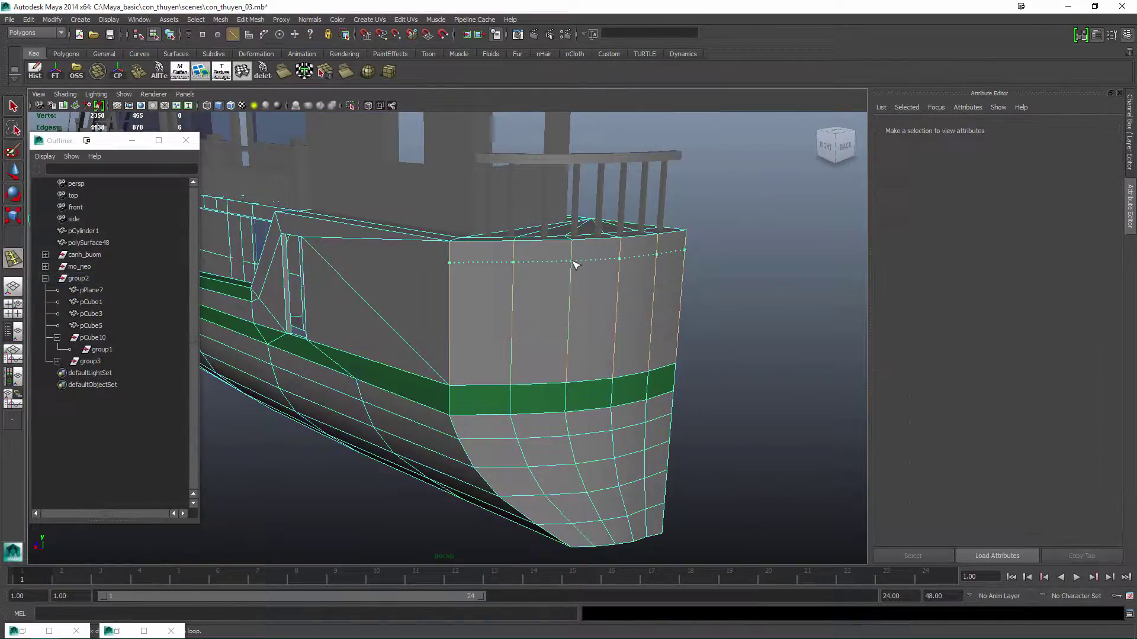
Insert an edge loop around the stern just below its top edge and color the band of faces above it green.
{"action": "left_click", "coordinate": [574, 264]}
{"action": "key", "text": "q"}
{"action": "left_click_drag", "start_coordinate": [505, 348], "coordinate": [642, 267], "text": "alt"}
{"action": "right_click_drag", "start_coordinate": [650, 393], "coordinate": [651, 364], "text": "ctrl"}
{"action": "left_click_drag", "start_coordinate": [592, 355], "coordinate": [531, 307], "text": "alt"}
{"action": "key", "text": "ctrl+shift+u"}
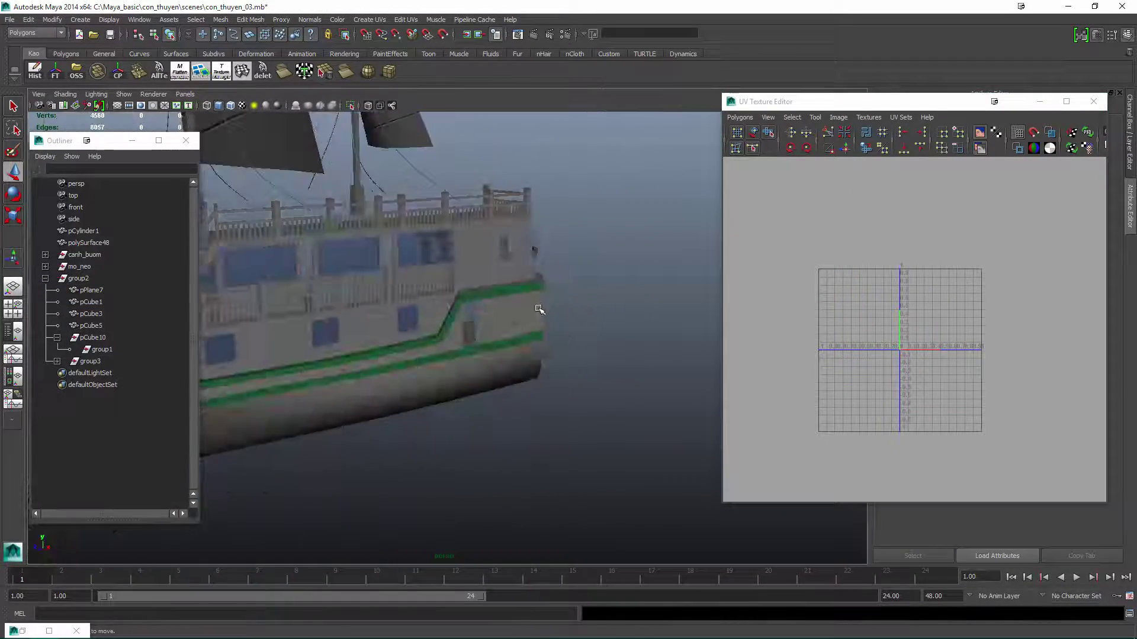
Isolate the hull pCube1 and examine its UV layout and wood texture from several sides.
{"action": "left_click_drag", "start_coordinate": [536, 305], "coordinate": [520, 348], "text": "alt"}
{"action": "left_click", "coordinate": [540, 361]}
{"action": "key", "text": "ctrl+1"}
{"action": "right_click_drag", "start_coordinate": [520, 348], "coordinate": [522, 372], "text": "shift"}
{"action": "right_click_drag", "start_coordinate": [521, 520], "coordinate": [522, 519], "text": "shift"}
{"action": "left_click_drag", "start_coordinate": [522, 519], "coordinate": [626, 419], "text": "alt"}
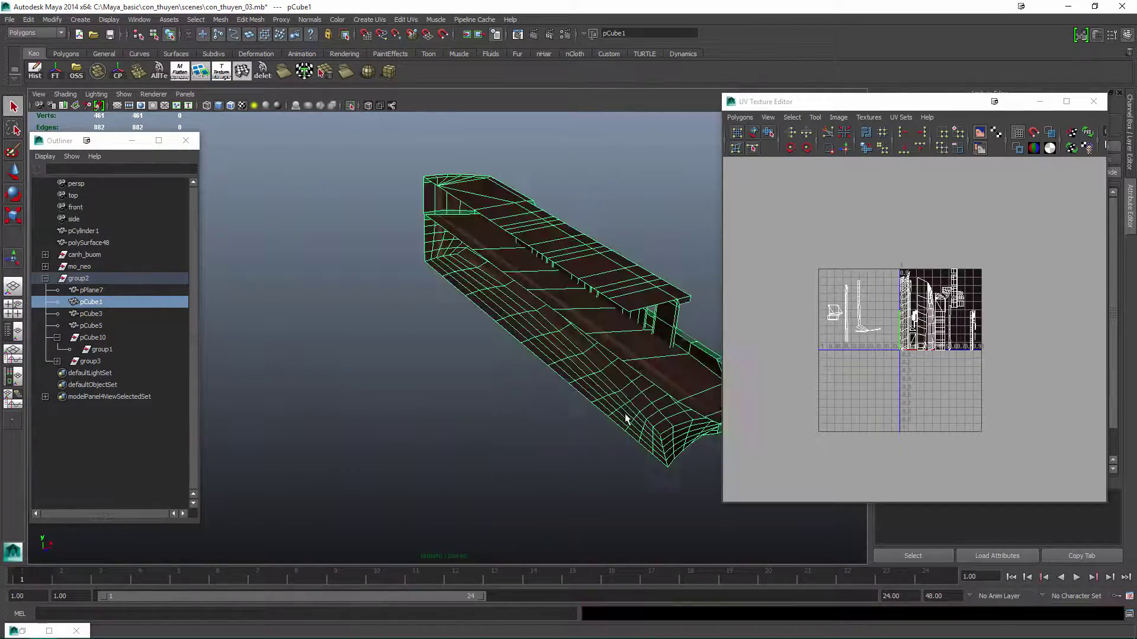
{"action": "mouse_move", "coordinate": [557, 350]}
{"action": "left_mouse_down", "text": "alt"}
{"action": "mouse_move", "coordinate": [553, 367]}
{"action": "mouse_move", "coordinate": [546, 352]}
{"action": "left_mouse_up", "text": "alt"}
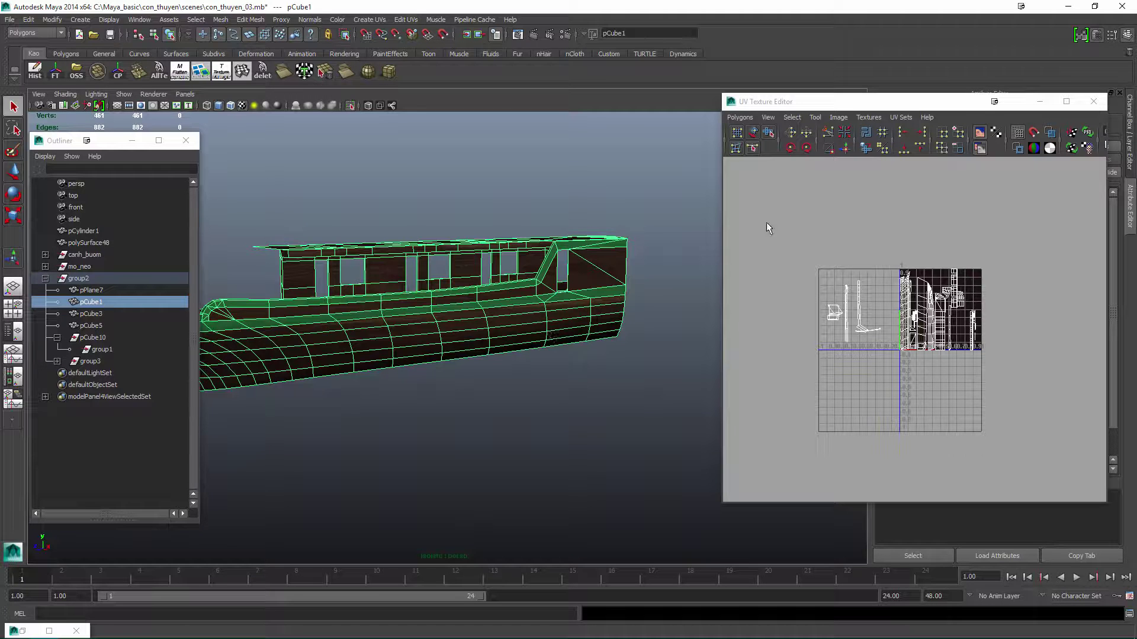
Show the whole ship again and check the wood texture and green bands around the hull and sails.
{"action": "key", "text": "ctrl+1"}
{"action": "left_click_drag", "start_coordinate": [632, 388], "coordinate": [497, 421], "text": "alt"}
{"action": "left_click", "coordinate": [417, 409]}
{"action": "left_click", "coordinate": [375, 87]}
{"action": "left_click", "coordinate": [611, 431]}
{"action": "right_click_drag", "start_coordinate": [497, 421], "coordinate": [551, 440], "text": "alt"}
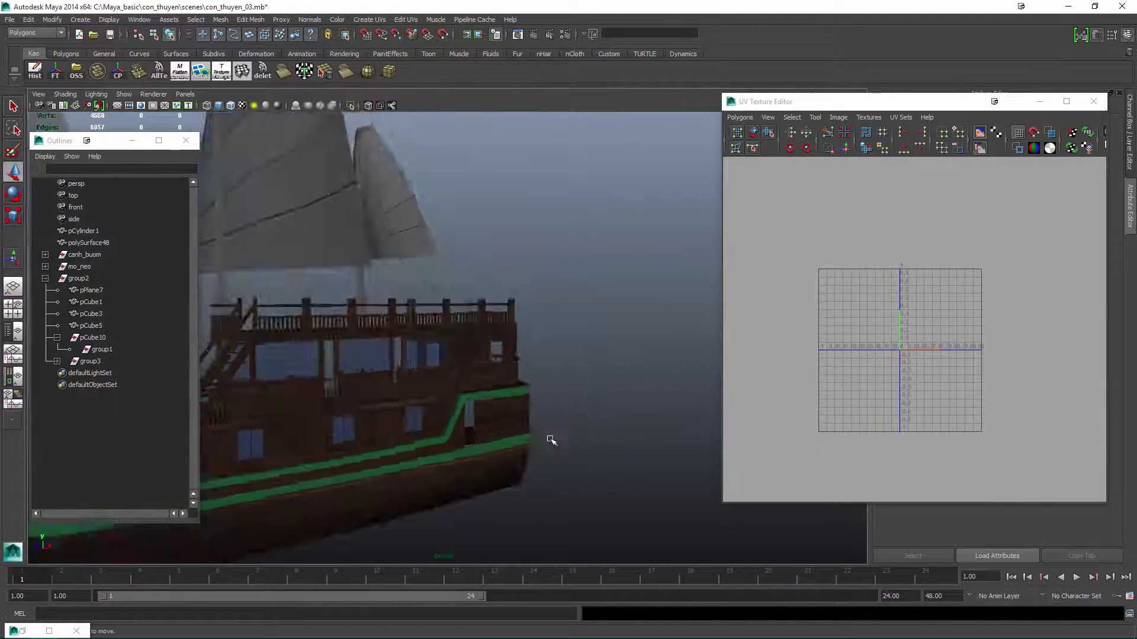
{"action": "left_click_drag", "start_coordinate": [550, 439], "coordinate": [604, 350], "text": "alt"}
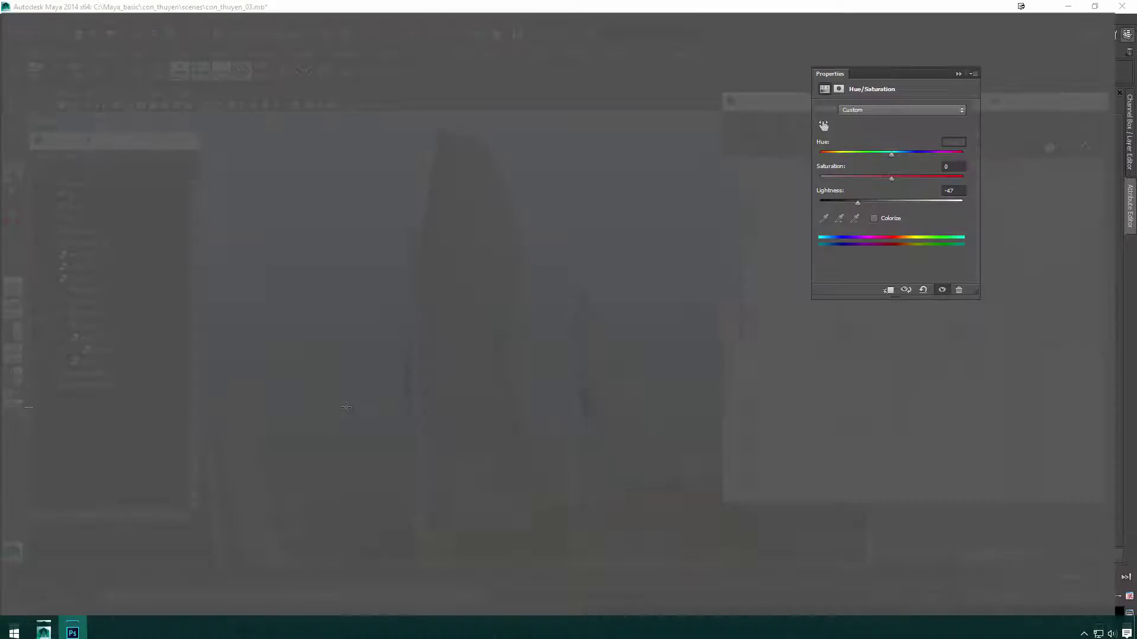
In Photoshop, paste the brown leather texture into a new document, scale it down and duplicate it to tile the canvas.
{"action": "key", "text": "ctrl+n"}
{"action": "key", "text": "Return"}
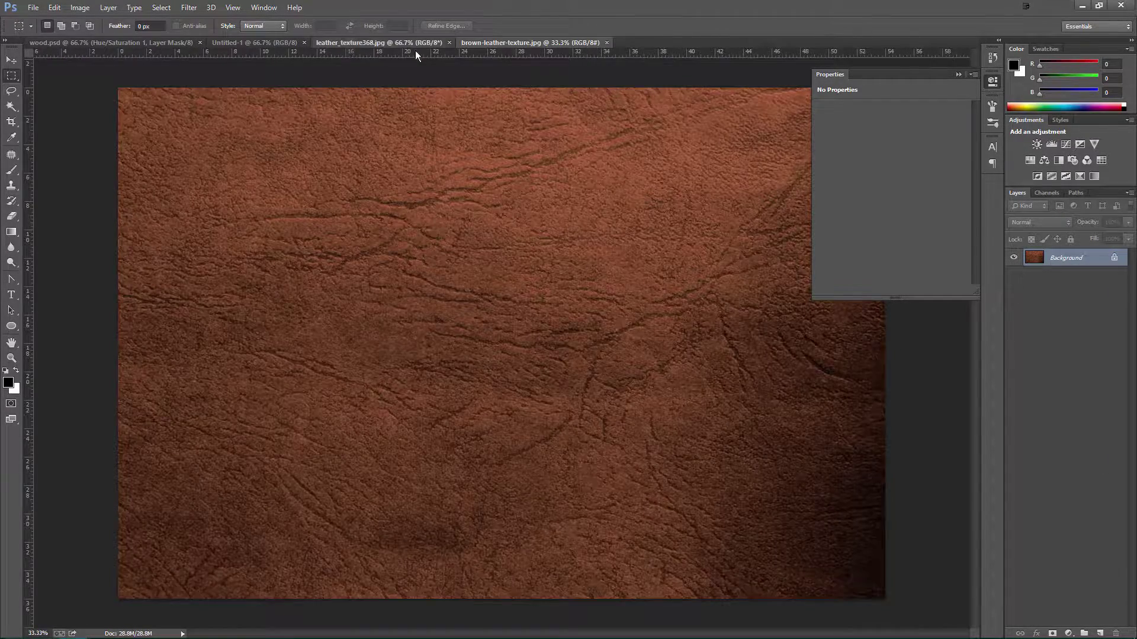
{"action": "left_click", "coordinate": [254, 42]}
{"action": "key", "text": "ctrl+v"}
{"action": "key", "text": "ctrl+t"}
{"action": "left_click_drag", "start_coordinate": [809, 538], "coordinate": [520, 296]}
{"action": "key", "text": "Return"}
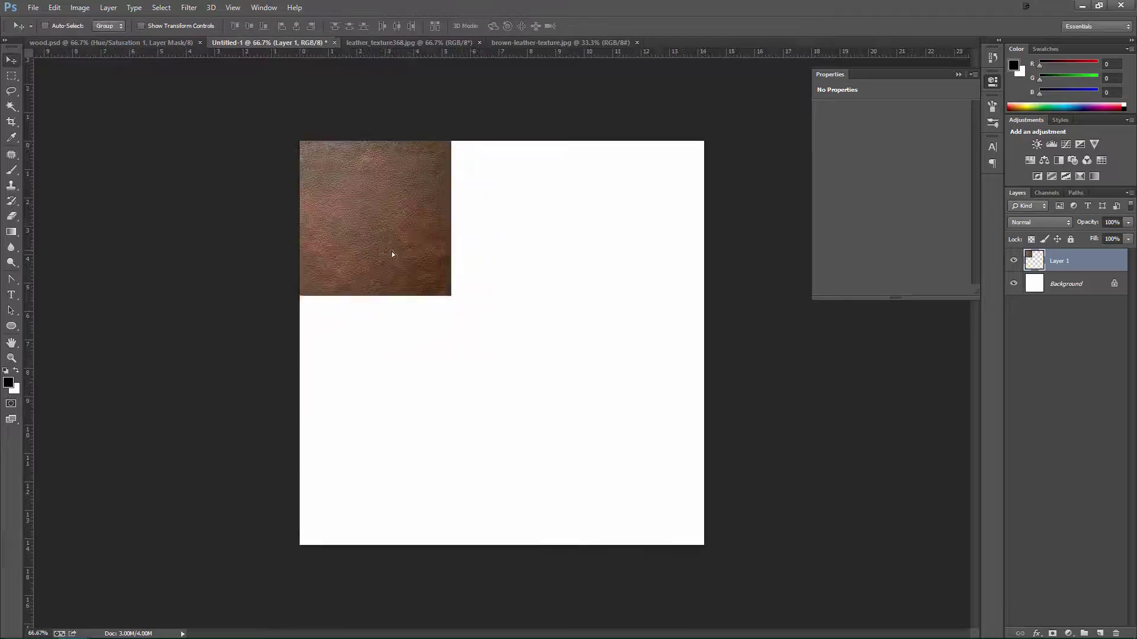
{"action": "left_click_drag", "start_coordinate": [392, 251], "coordinate": [452, 303], "text": "alt"}
{"action": "left_click_drag", "start_coordinate": [455, 354], "coordinate": [598, 330], "text": "alt"}
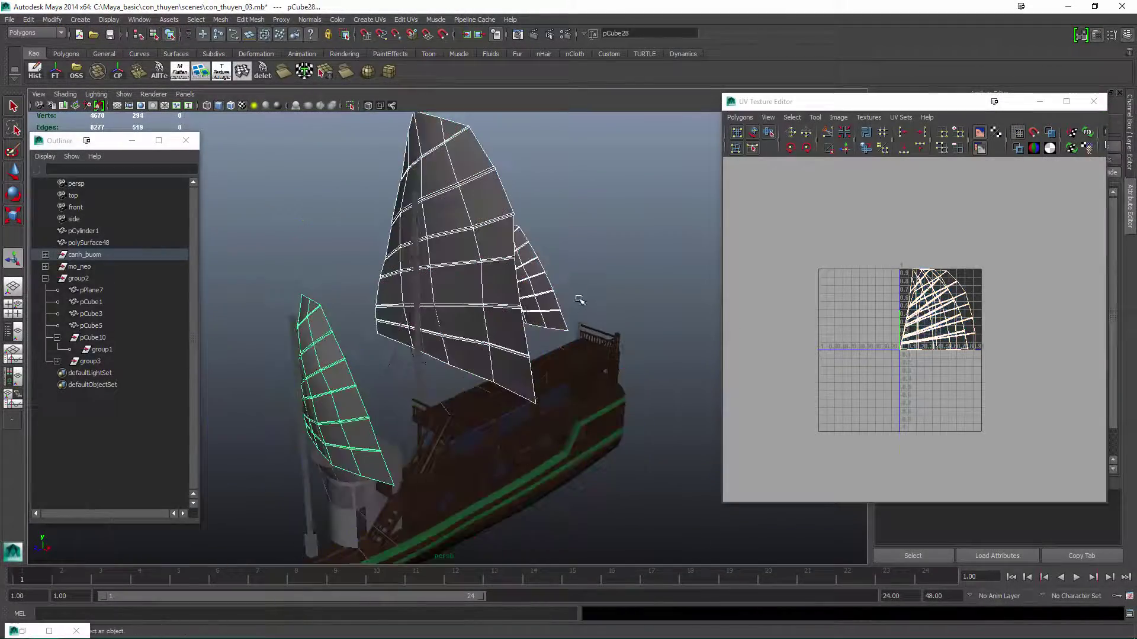
In Maya, assign the sails the material buom_M with buom.psd as its color texture, and check the result.
{"action": "left_click", "coordinate": [560, 542]}
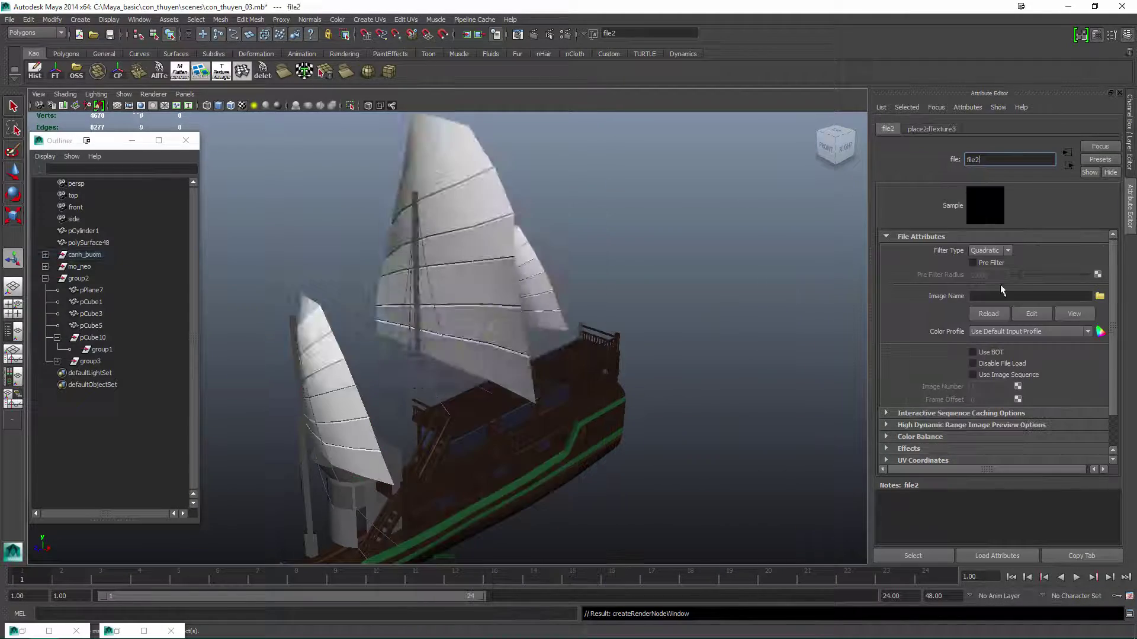
{"action": "left_click", "coordinate": [1100, 296]}
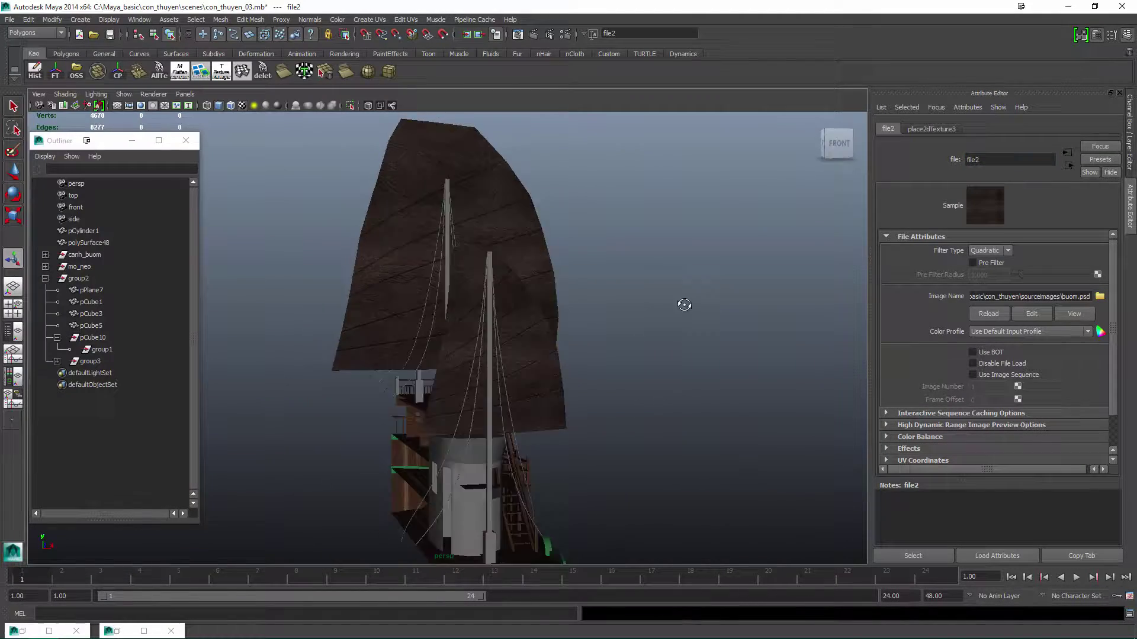
{"action": "left_click_drag", "start_coordinate": [679, 304], "coordinate": [728, 343], "text": "alt"}
{"action": "left_click", "coordinate": [544, 267]}
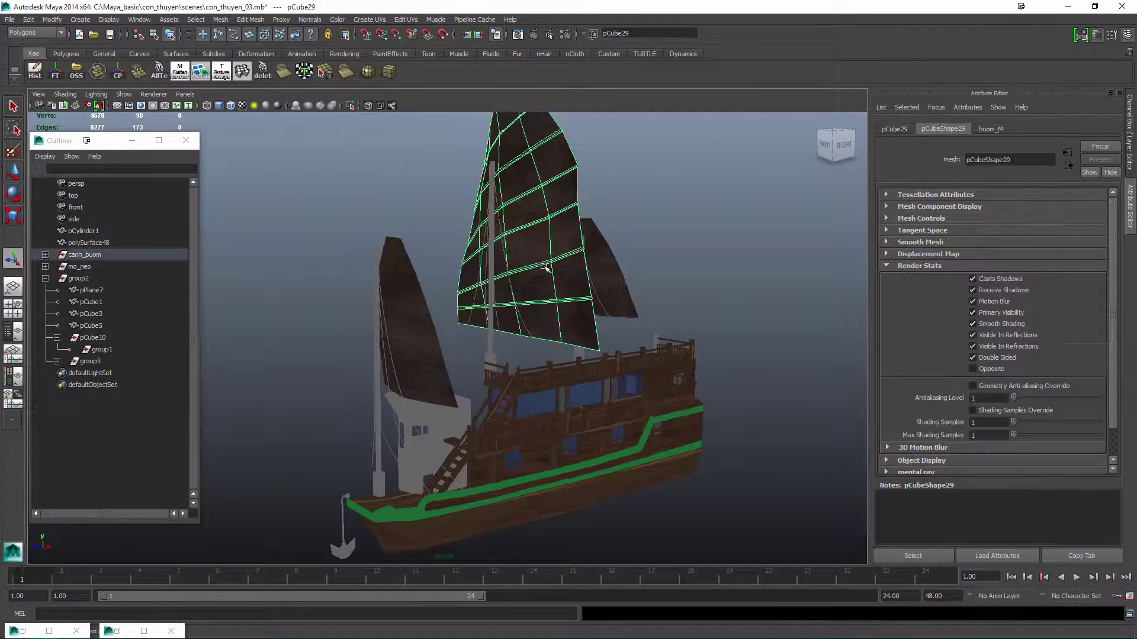
{"action": "key", "text": "Up"}
Select the front cabin pCylinder1 and remap its UVs for the wood texture.
{"action": "left_click", "coordinate": [423, 438]}
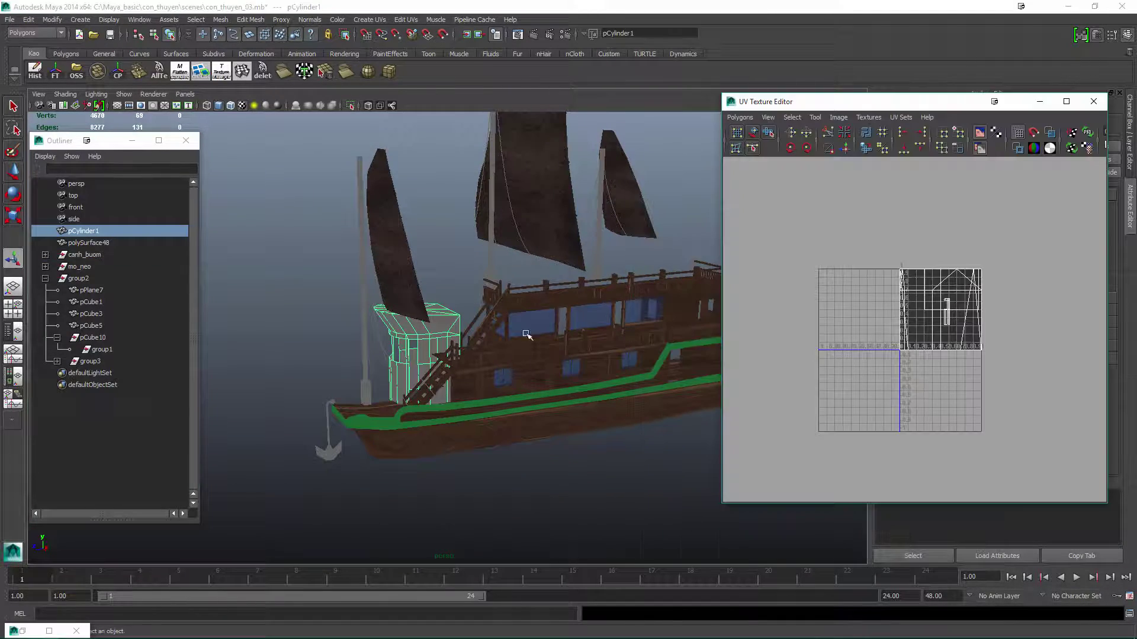
{"action": "left_click", "coordinate": [407, 52]}
{"action": "key", "text": "F8"}
{"action": "scroll", "coordinate": [473, 296], "scroll_direction": "up", "scroll_amount": 5}
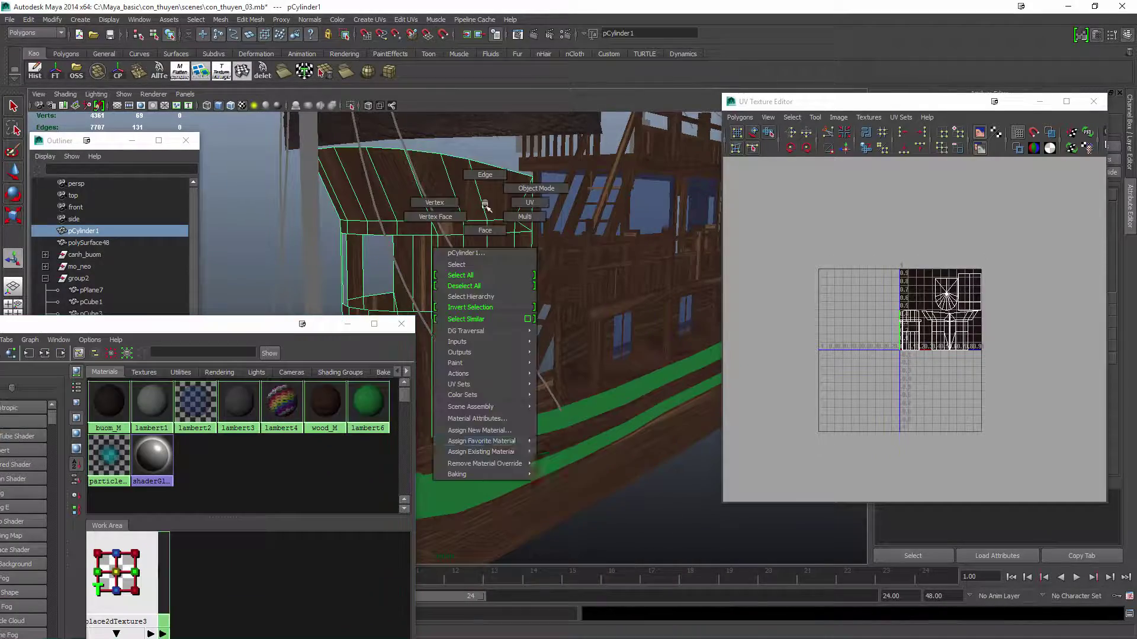
Give the front cabin its own wood material using wood_01.psd, darkened in Photoshop by lowering the Hue/Saturation lightness.
{"action": "left_click", "coordinate": [483, 450]}
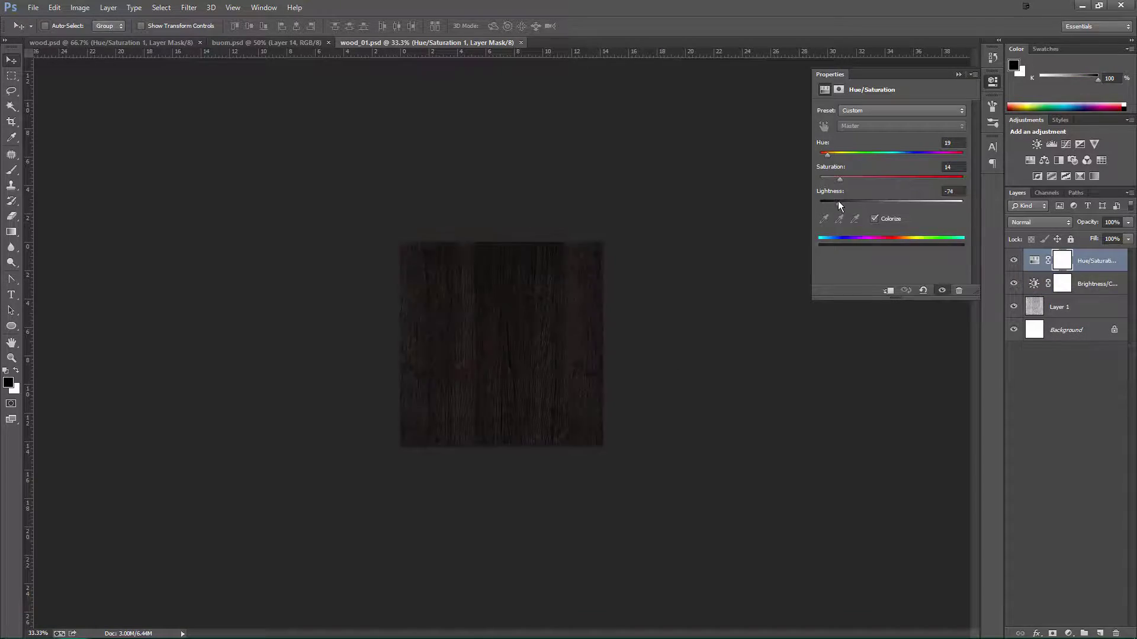
{"action": "left_click_drag", "start_coordinate": [838, 201], "coordinate": [833, 201]}
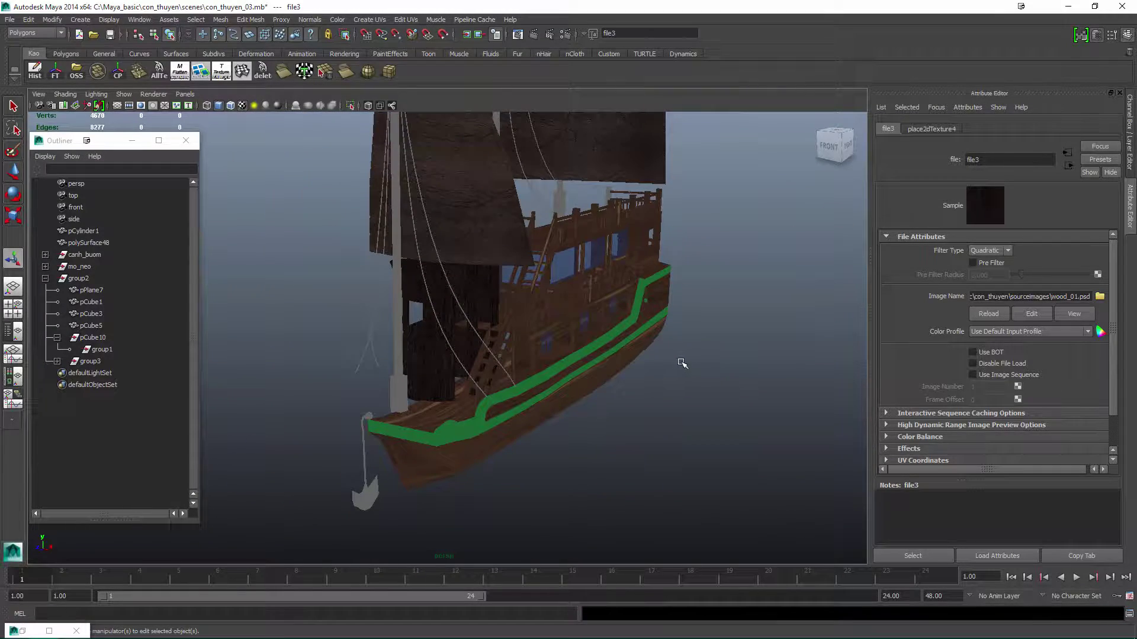
{"action": "left_click_drag", "start_coordinate": [676, 352], "coordinate": [592, 308], "text": "alt"}
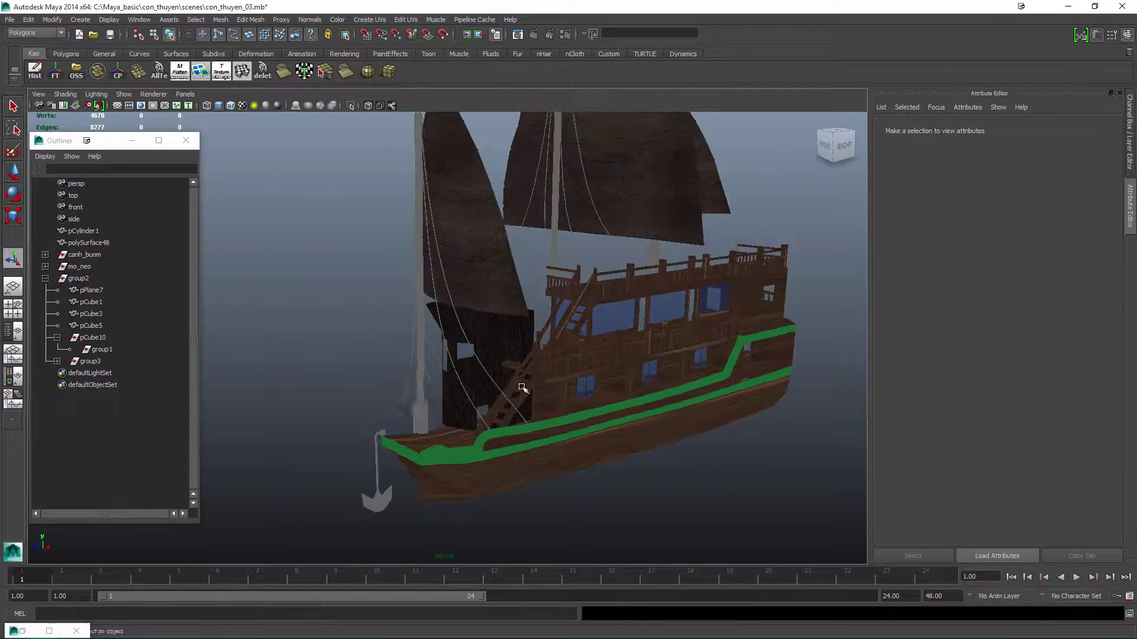
Select the three masts and give them an automatic UV mapping.
{"action": "left_click", "coordinate": [561, 264]}
{"action": "scroll", "coordinate": [562, 264], "scroll_direction": "up", "scroll_amount": 2}
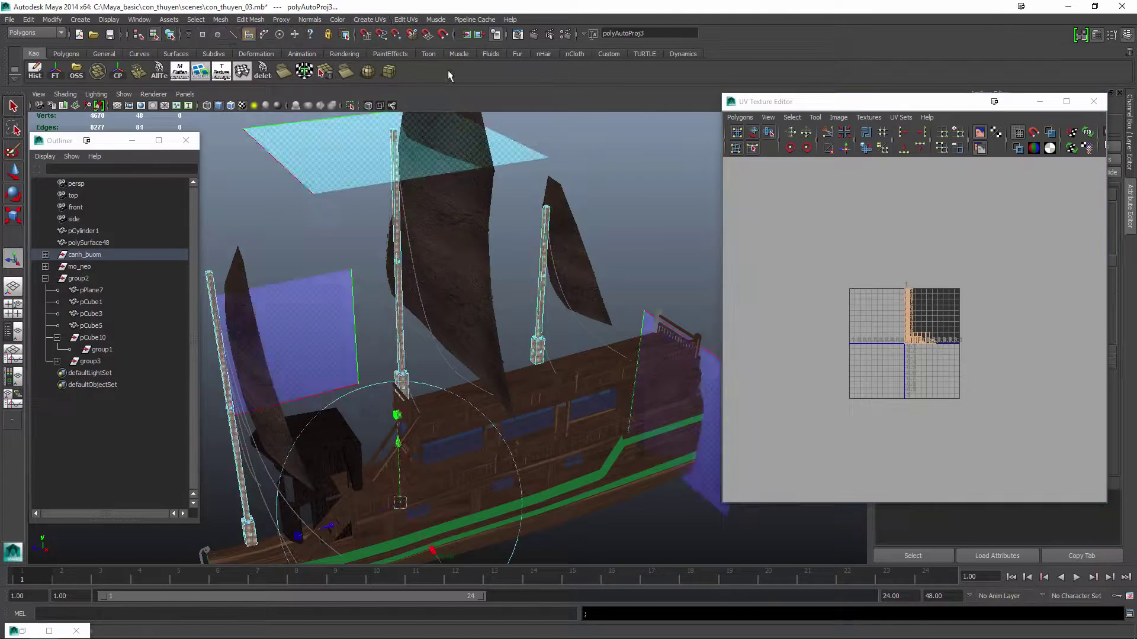
{"action": "scroll", "coordinate": [573, 395], "scroll_direction": "up", "scroll_amount": 3}
{"action": "left_click", "coordinate": [573, 395]}
{"action": "scroll", "coordinate": [586, 373], "scroll_direction": "down", "scroll_amount": 5}
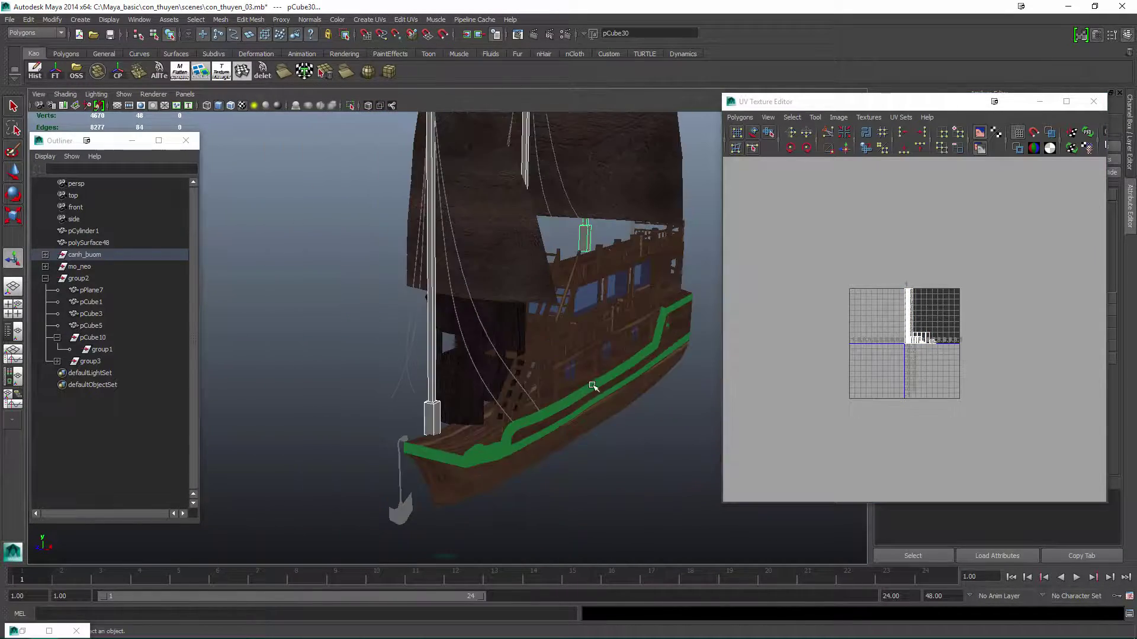
Select the anchor together with the masts and assign them a new Lambert material named metal_M.
{"action": "scroll", "coordinate": [563, 392], "scroll_direction": "up", "scroll_amount": 4}
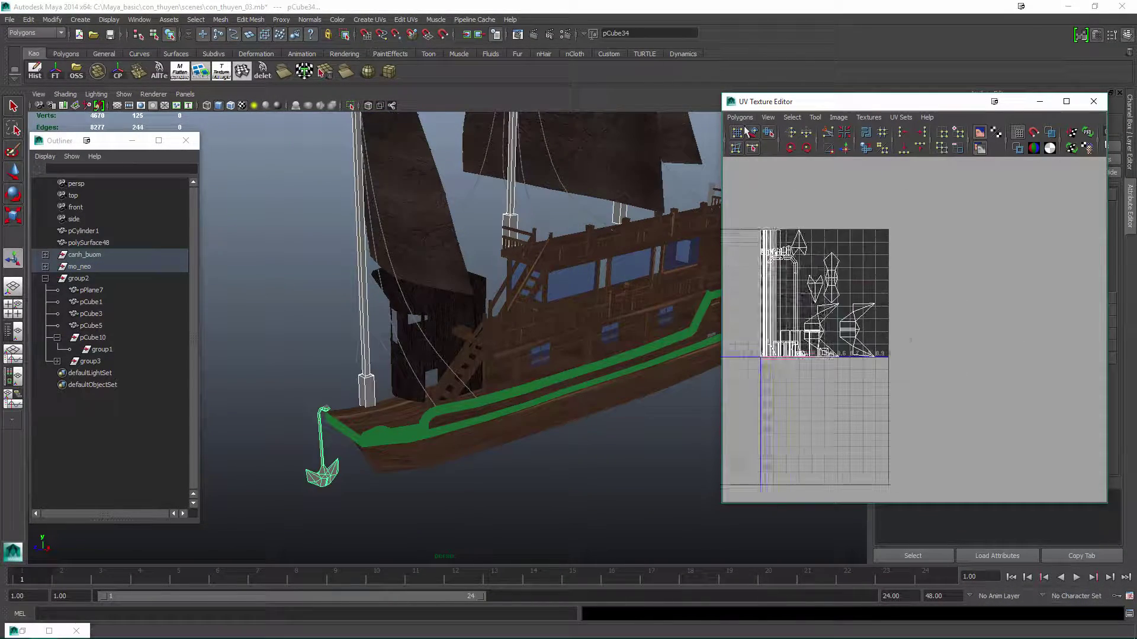
{"action": "right_click_drag", "start_coordinate": [521, 252], "coordinate": [592, 471]}
{"action": "type", "text": "metal_M"}
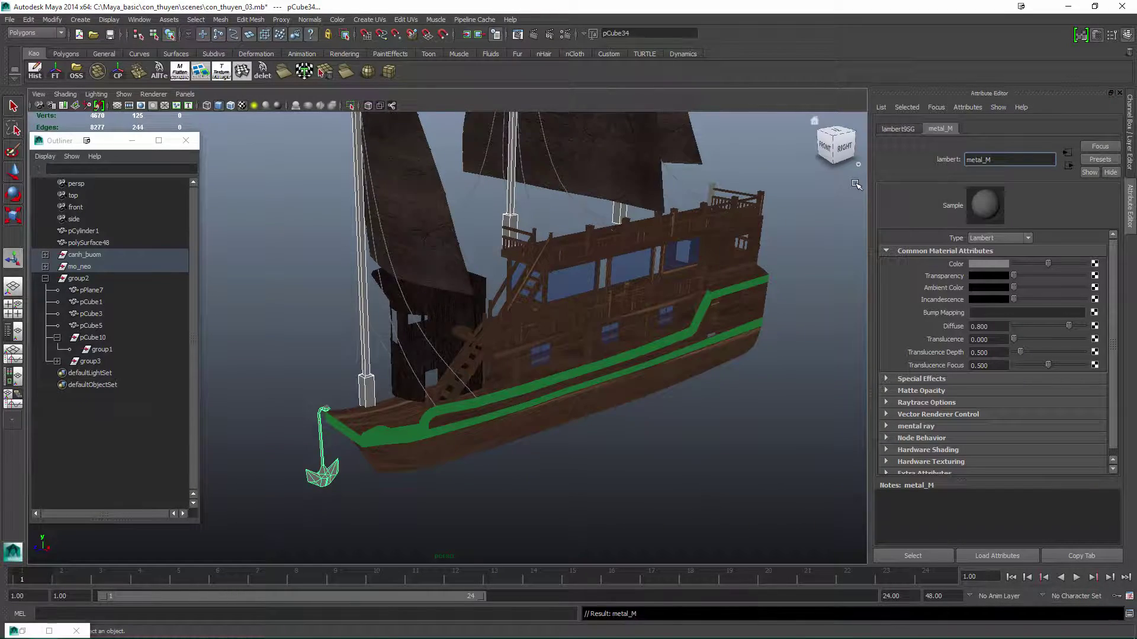
Show the materials in the Hypershade and change the type of metal_M to Blinn.
{"action": "left_click", "coordinate": [49, 631]}
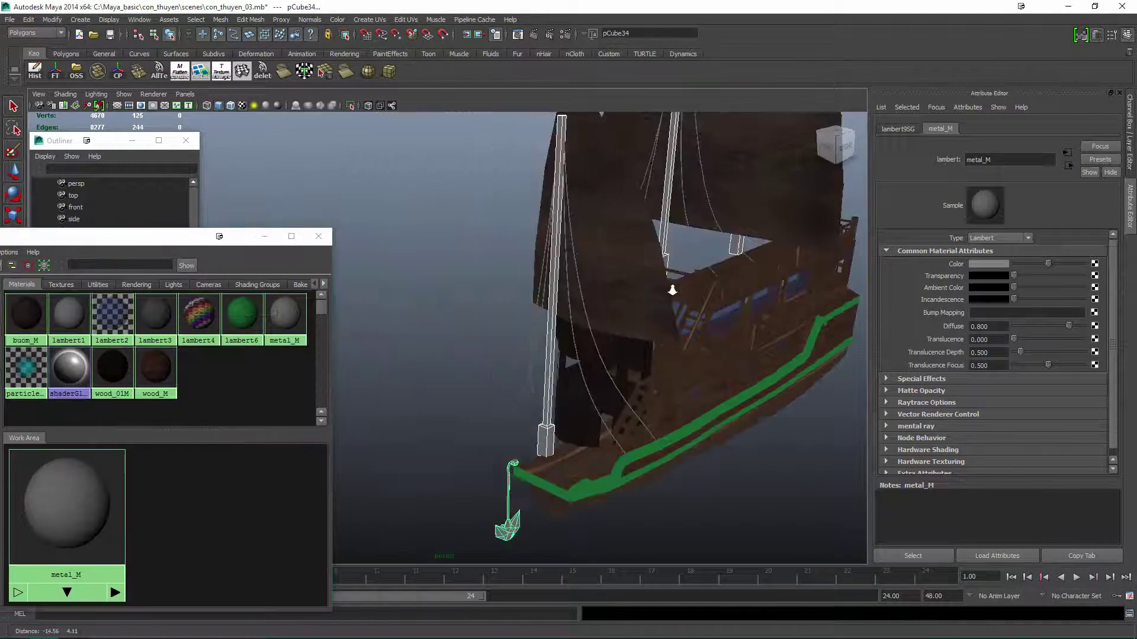
{"action": "left_click", "coordinate": [1001, 238]}
{"action": "left_click", "coordinate": [975, 256]}
{"action": "mouse_move", "coordinate": [635, 386]}
{"action": "left_mouse_down", "text": "alt"}
{"action": "mouse_move", "coordinate": [698, 439]}
{"action": "mouse_move", "coordinate": [617, 412]}
{"action": "mouse_move", "coordinate": [671, 342]}
{"action": "left_mouse_up", "text": "alt"}
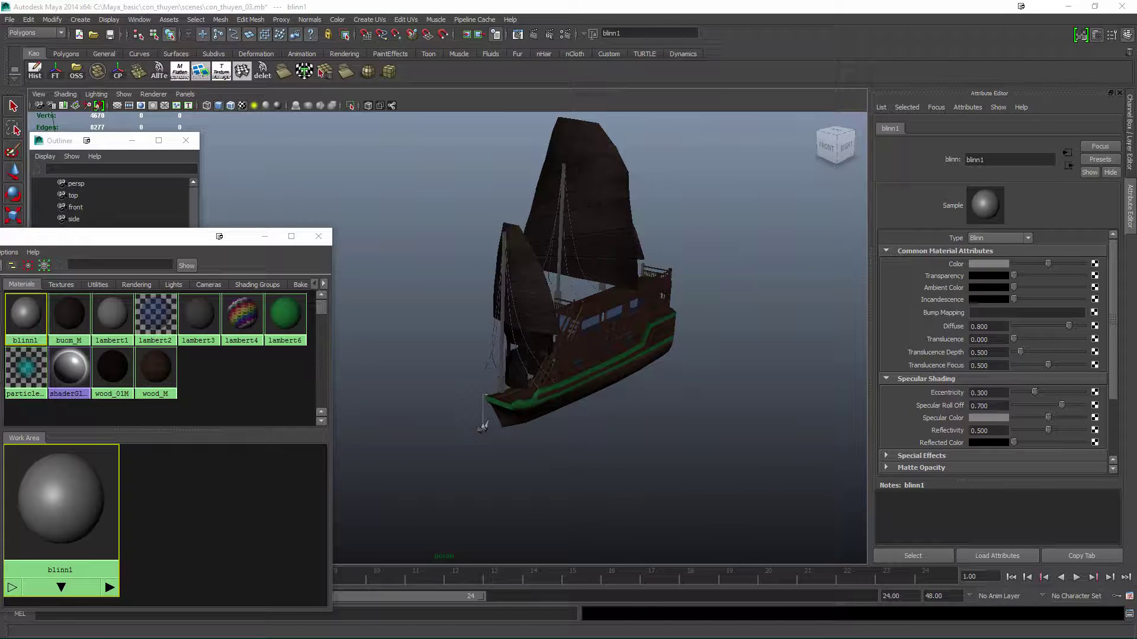
Minimize the Hypershade and clear the current selection to uncover the whole ship.
{"action": "left_click", "coordinate": [264, 236]}
{"action": "left_click_drag", "start_coordinate": [509, 331], "coordinate": [605, 358], "text": "alt"}
{"action": "left_click", "coordinate": [580, 355]}
{"action": "left_click", "coordinate": [29, 19]}
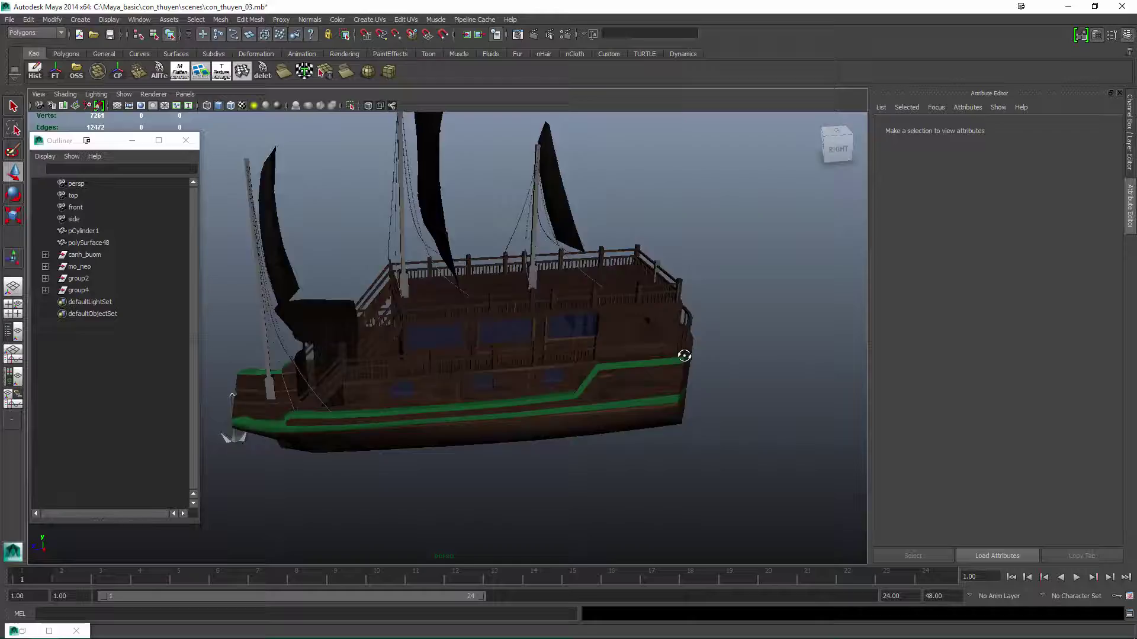
Check the hull's UV layout in the UV Texture Editor and apply Soften/Harden Edge to the hull's edges.
{"action": "left_click_drag", "start_coordinate": [680, 355], "coordinate": [539, 360], "text": "alt"}
{"action": "scroll", "coordinate": [539, 360], "scroll_direction": "up", "scroll_amount": 5}
{"action": "left_click", "coordinate": [705, 337]}
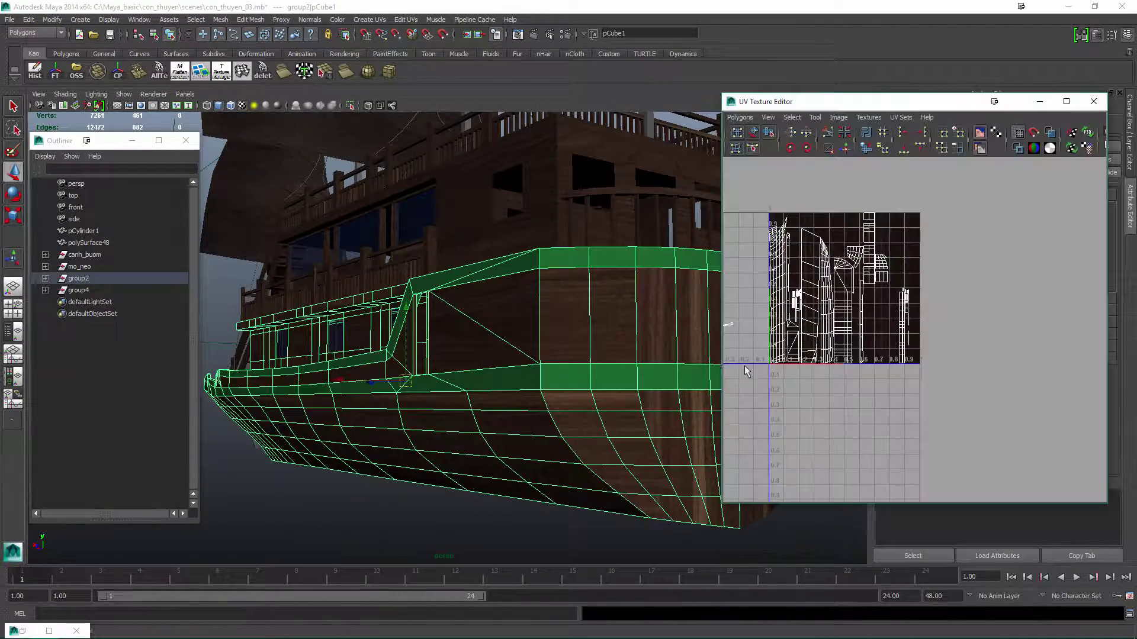
{"action": "middle_click_drag", "start_coordinate": [746, 371], "coordinate": [778, 386], "text": "alt"}
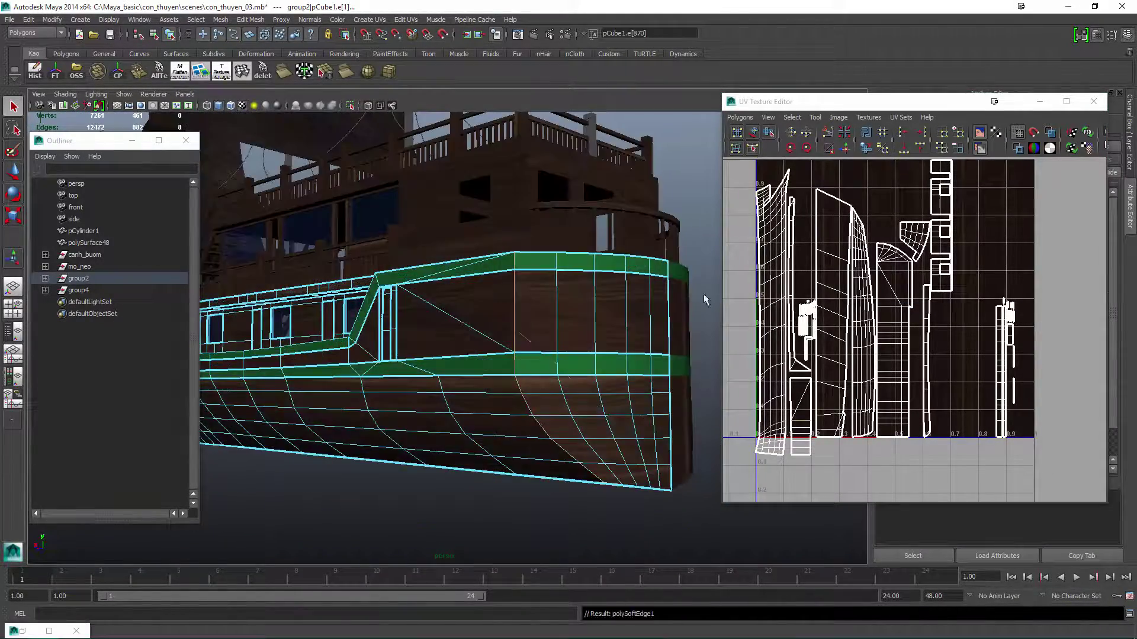
{"action": "key", "text": "F8"}
Show the whole ship in a full-screen perspective view without the Outliner, on a plain light grey background.
{"action": "left_click_drag", "start_coordinate": [703, 300], "coordinate": [501, 329], "text": "alt"}
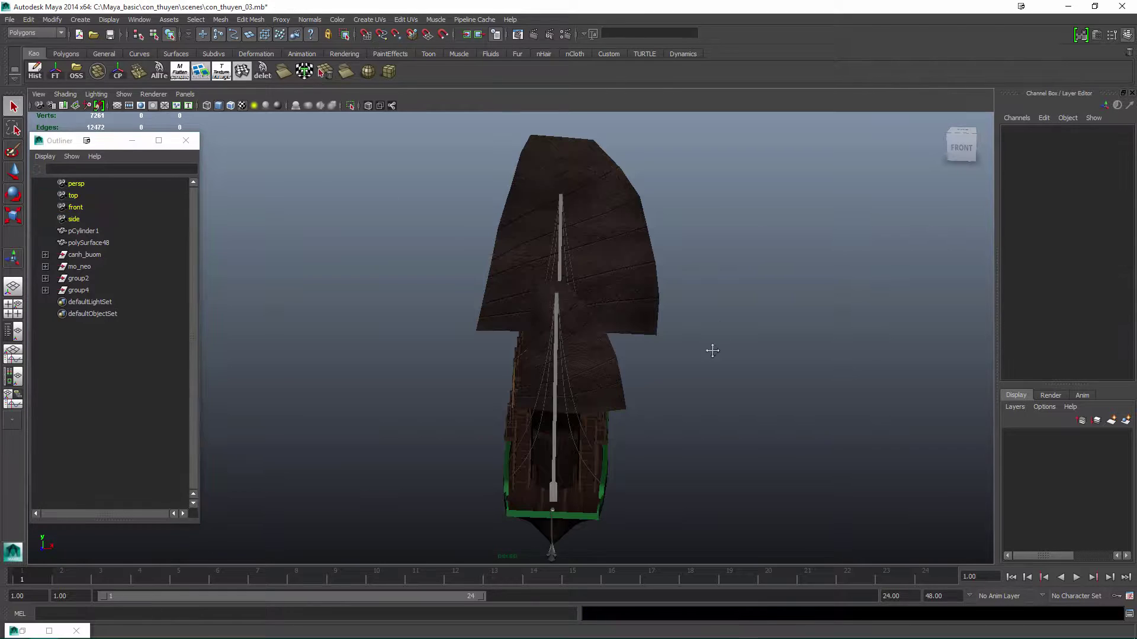
{"action": "left_click_drag", "start_coordinate": [712, 350], "coordinate": [661, 328], "text": "alt"}
{"action": "left_click_drag", "start_coordinate": [669, 371], "coordinate": [693, 392], "text": "alt"}
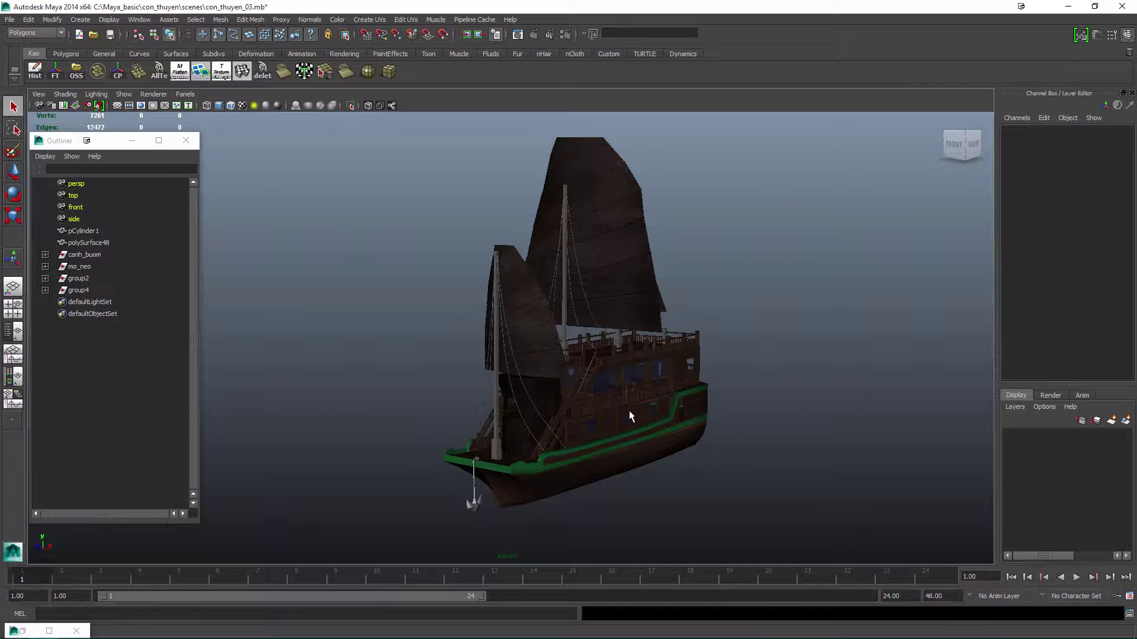
{"action": "right_click_drag", "start_coordinate": [629, 413], "coordinate": [554, 394], "text": "alt"}
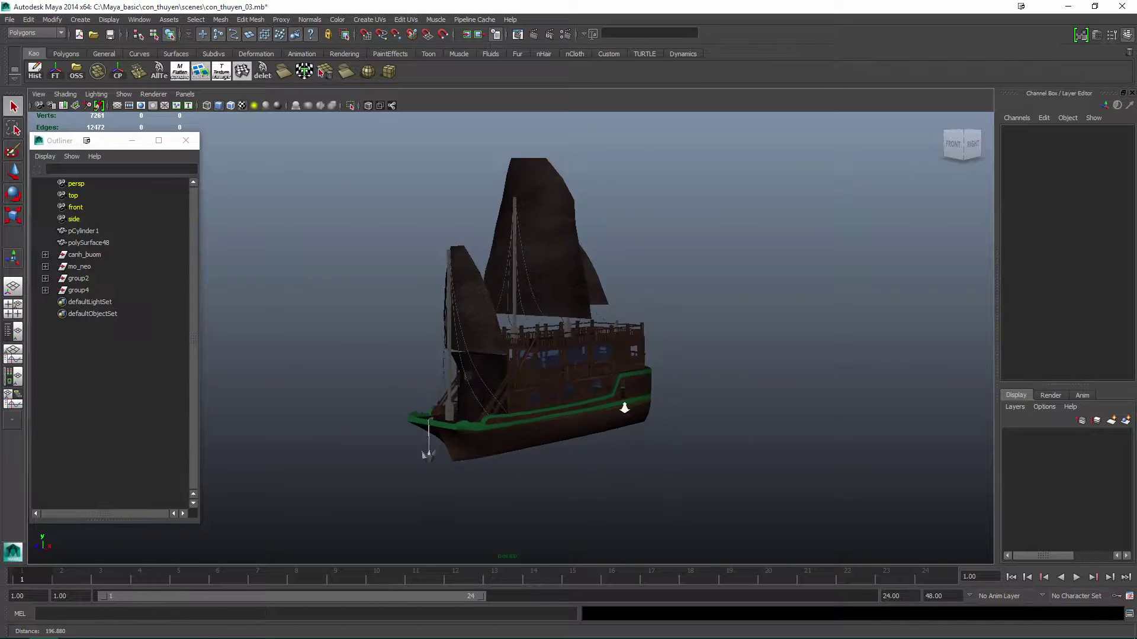
{"action": "key", "text": "ctrl+space"}
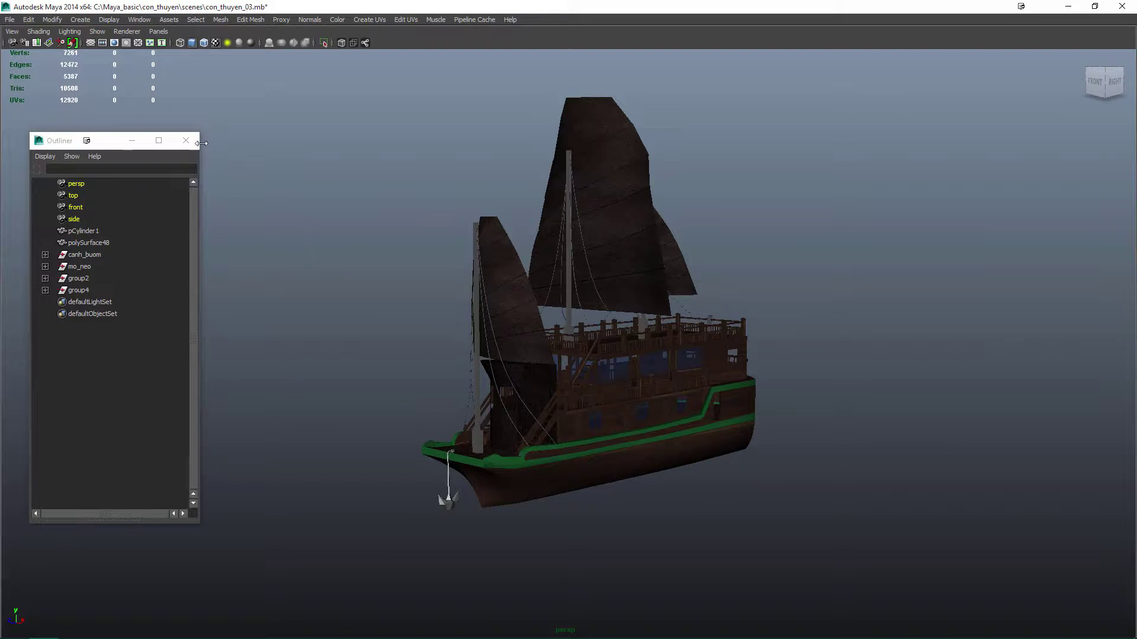
{"action": "right_click_drag", "start_coordinate": [472, 242], "coordinate": [666, 326], "text": "alt"}
{"action": "key", "text": "alt+b"}
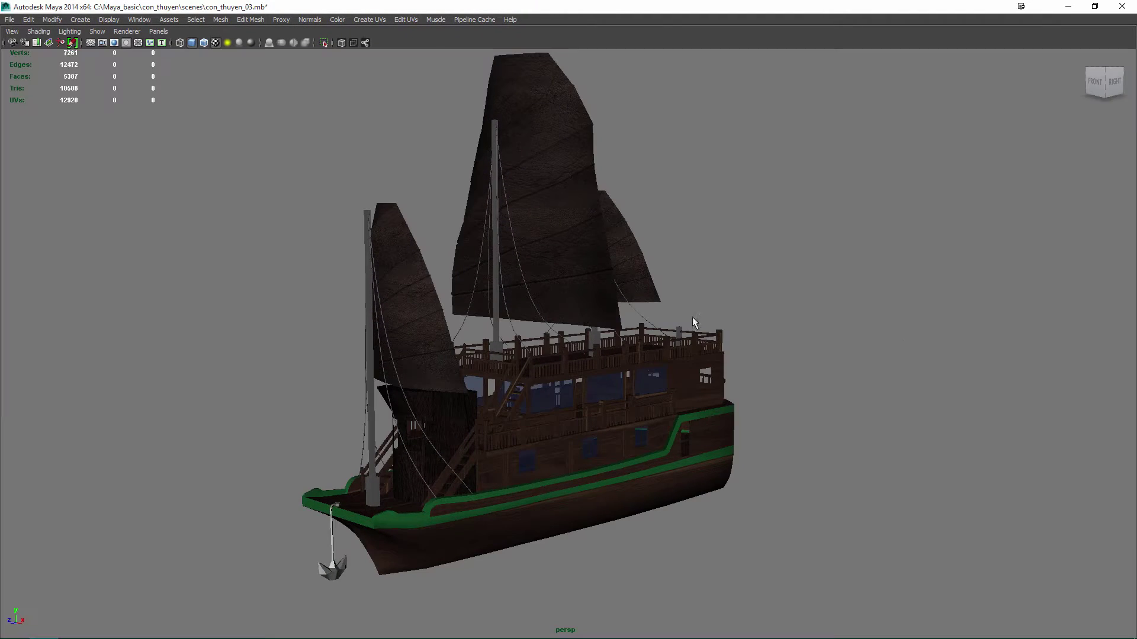
{"action": "key", "text": "alt+b"}
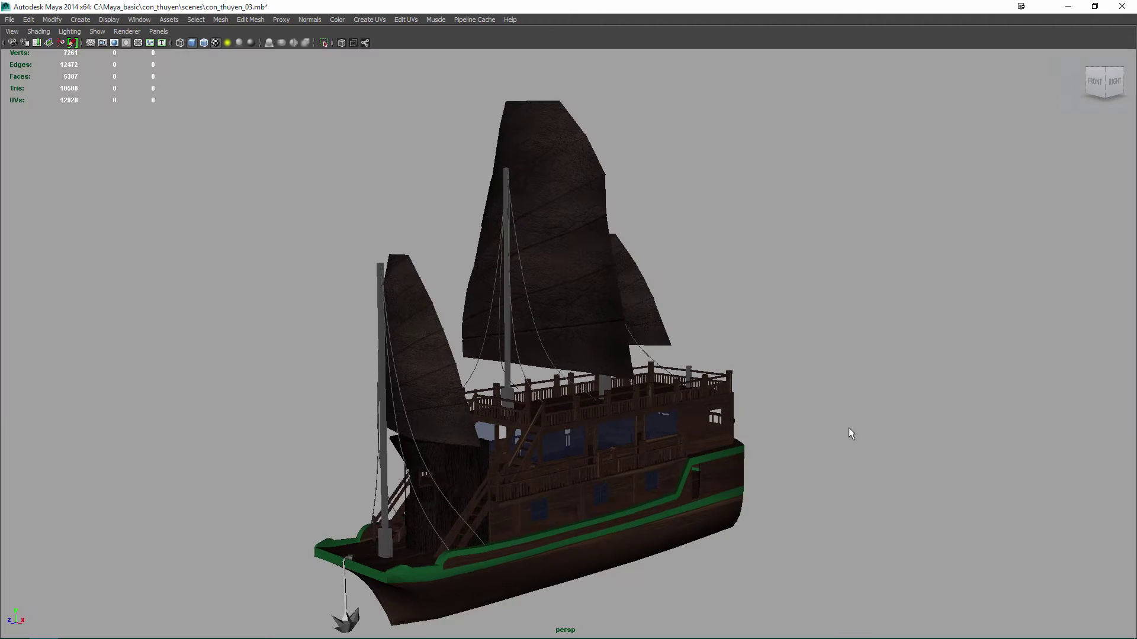